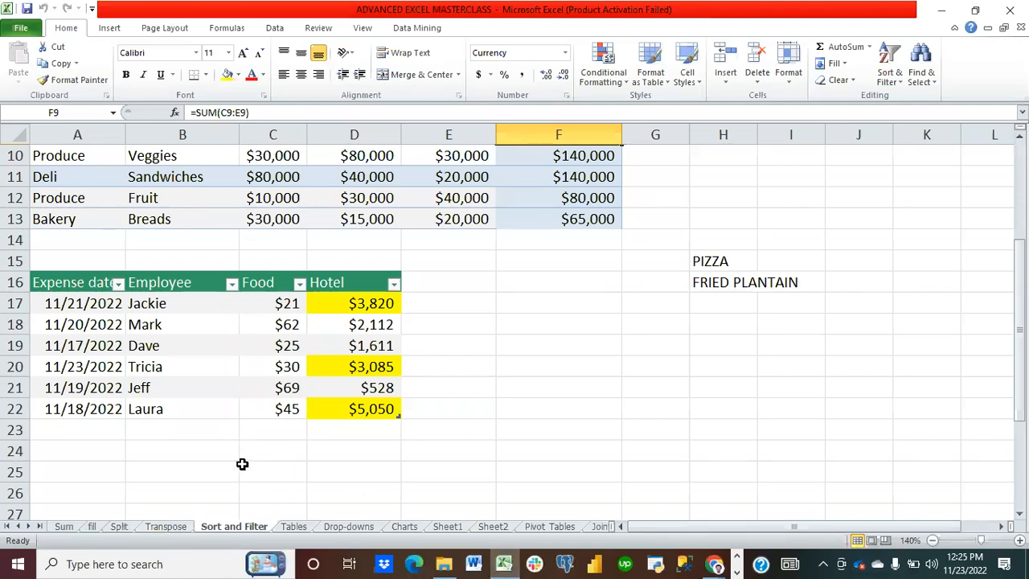
Step: Switch to the Drop-downs sheet and examine the Department column's filter options
left_click(348, 528)
left_click(322, 366)
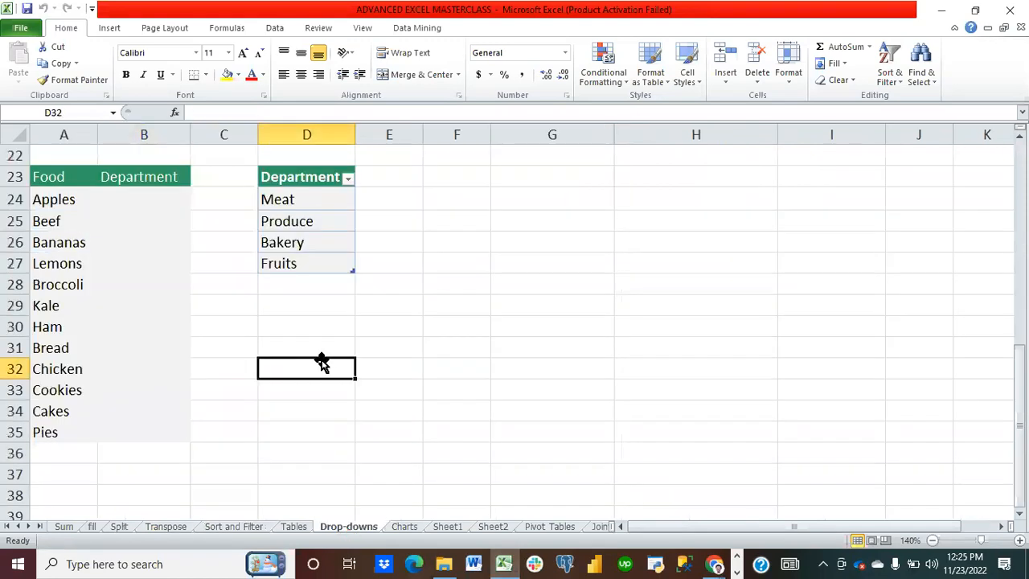
left_click(380, 330)
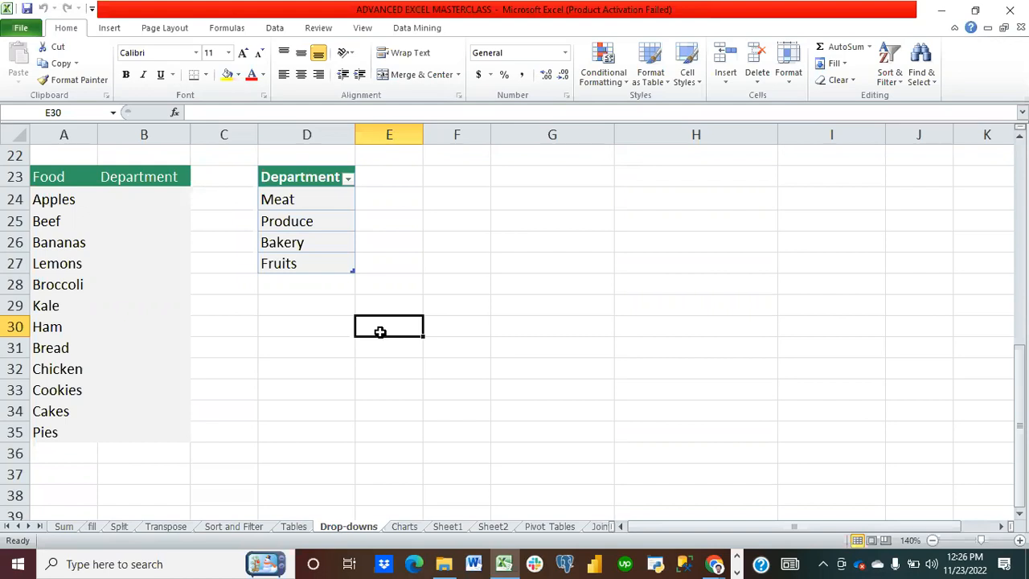
left_click(348, 179)
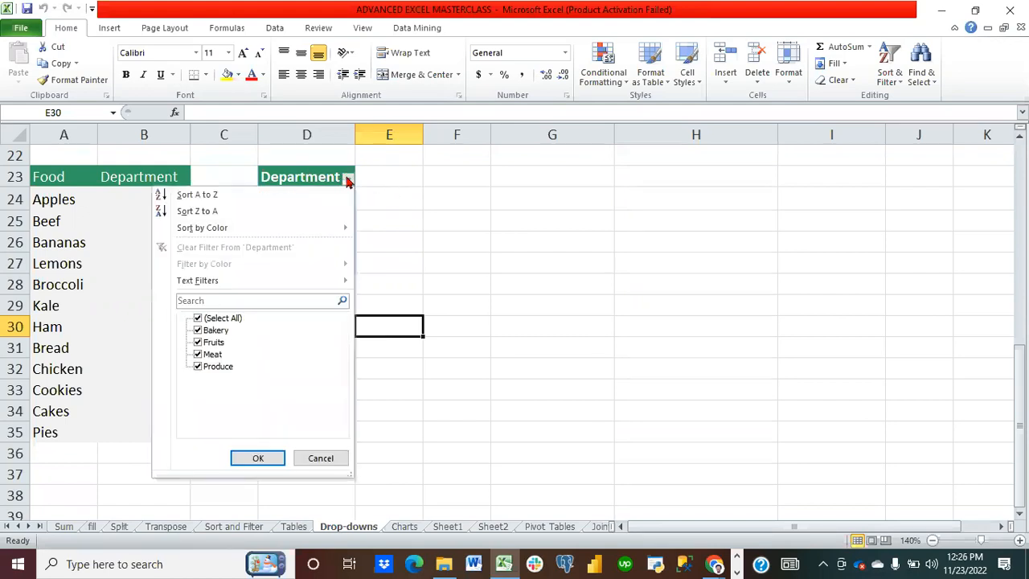
left_click(326, 459)
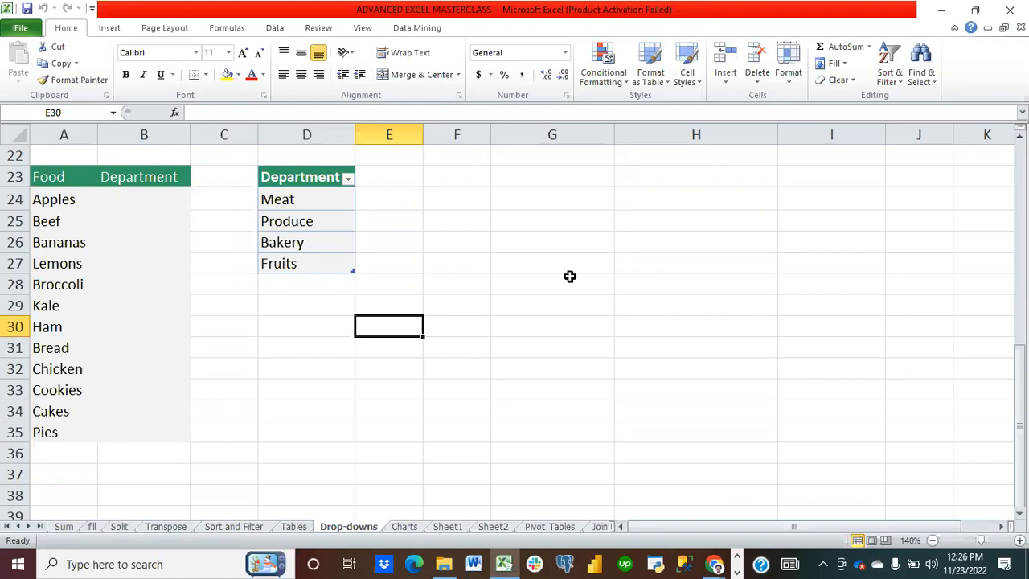
Step: Enter CATEGORY in cell G27
left_click(544, 274)
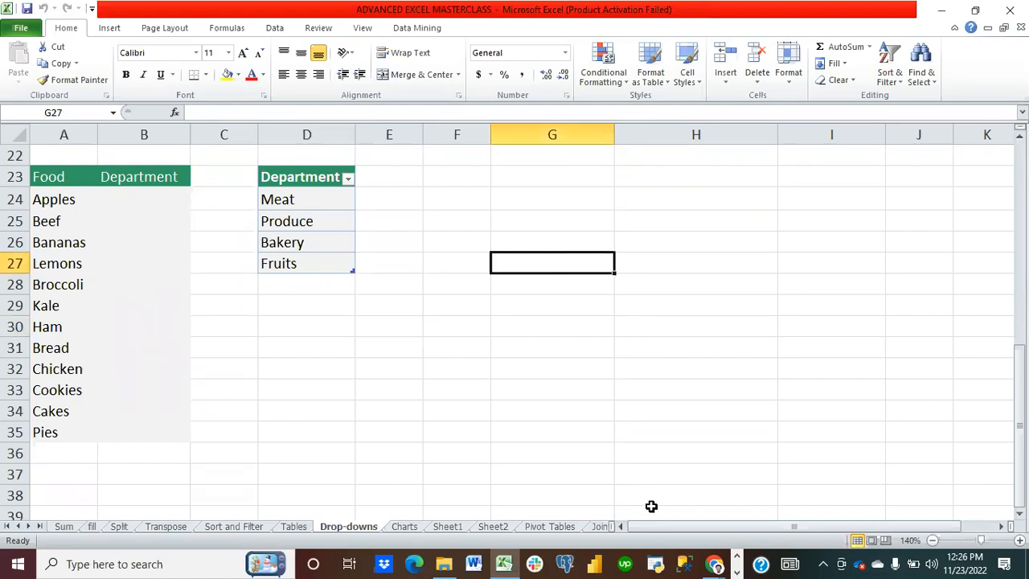
type("A")
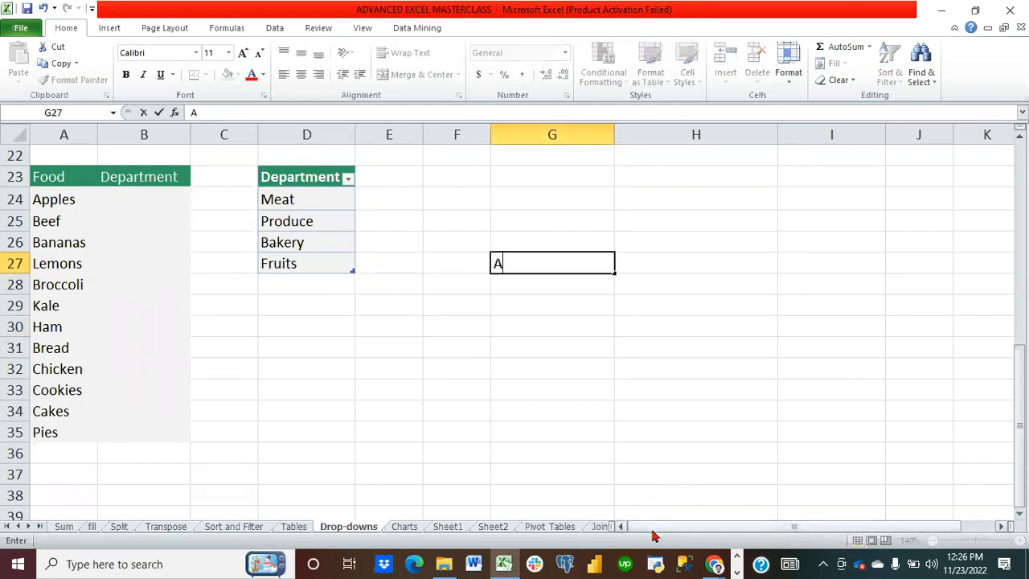
key("BackSpace")
type("CATEGORY")
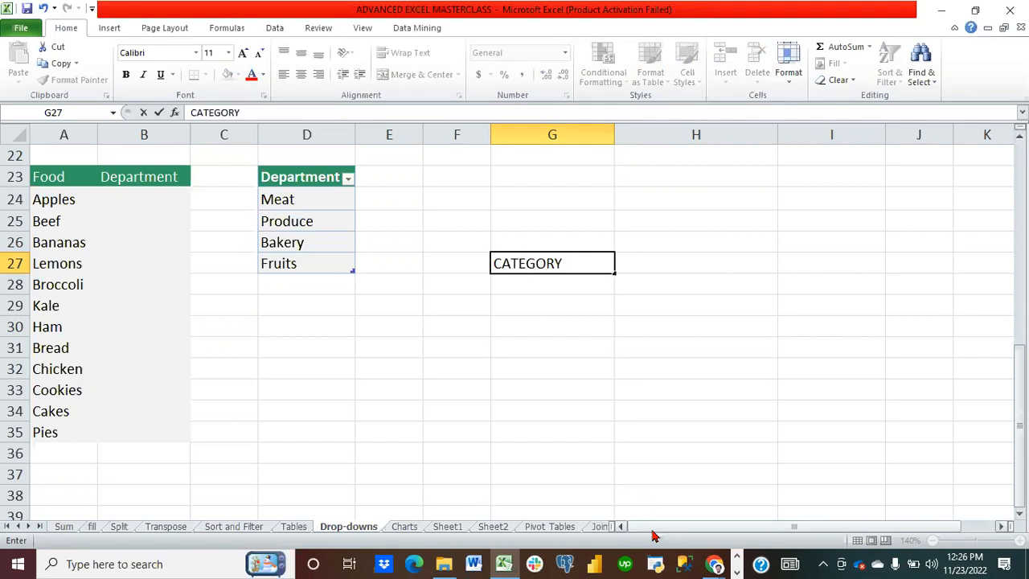
key("Tab")
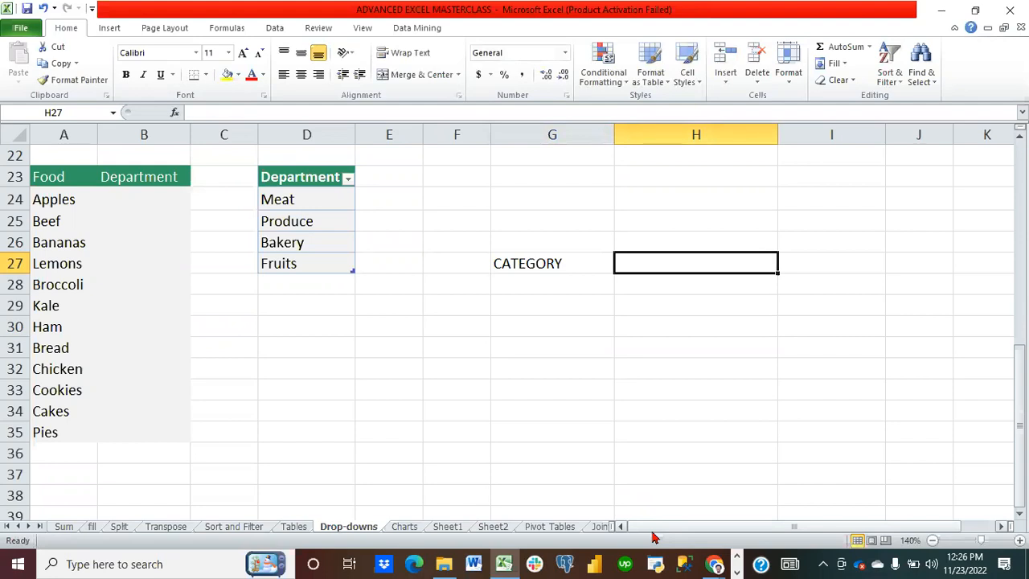
Step: Replace G27 with the header PRODUCT and enter the header CATEGORY in H27
key("Left")
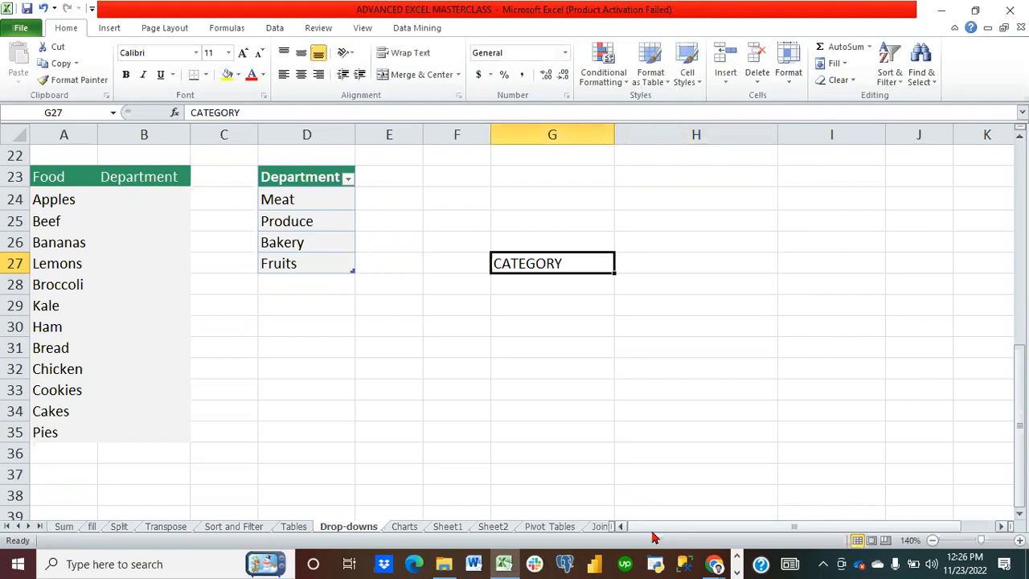
type("PRODCU")
key("BackSpace")
key("BackSpace")
type("UCT")
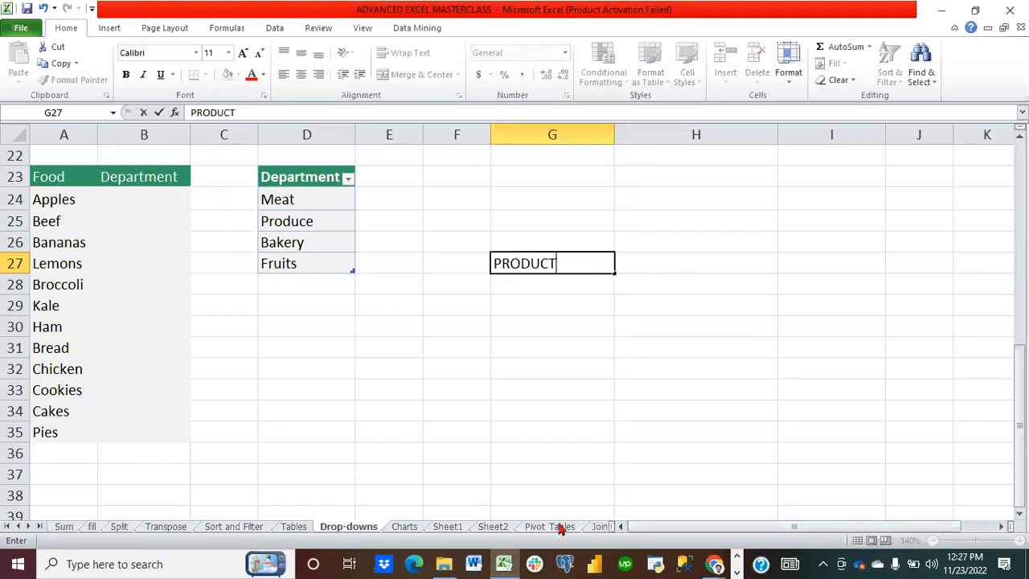
key("Right")
type("CATEGORY")
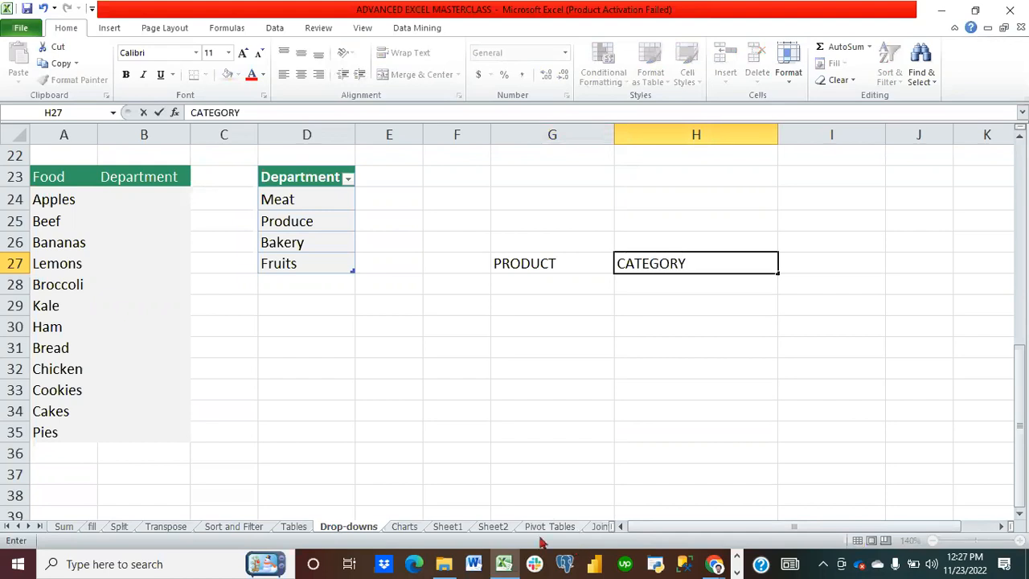
Step: List Goat, Apple and Horse under PRODUCT in G28:G30
left_click(533, 277)
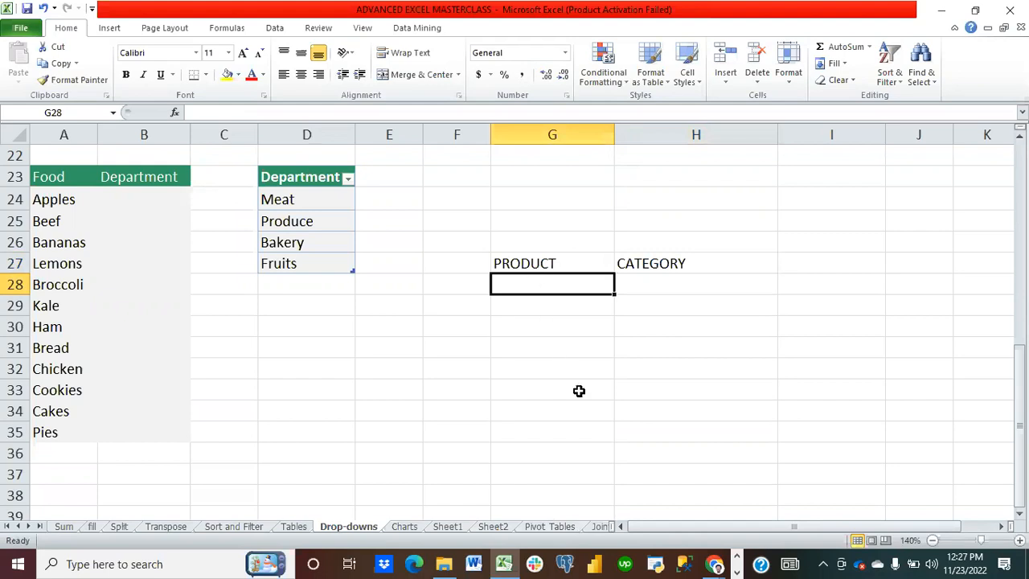
type("Goat")
key("Return")
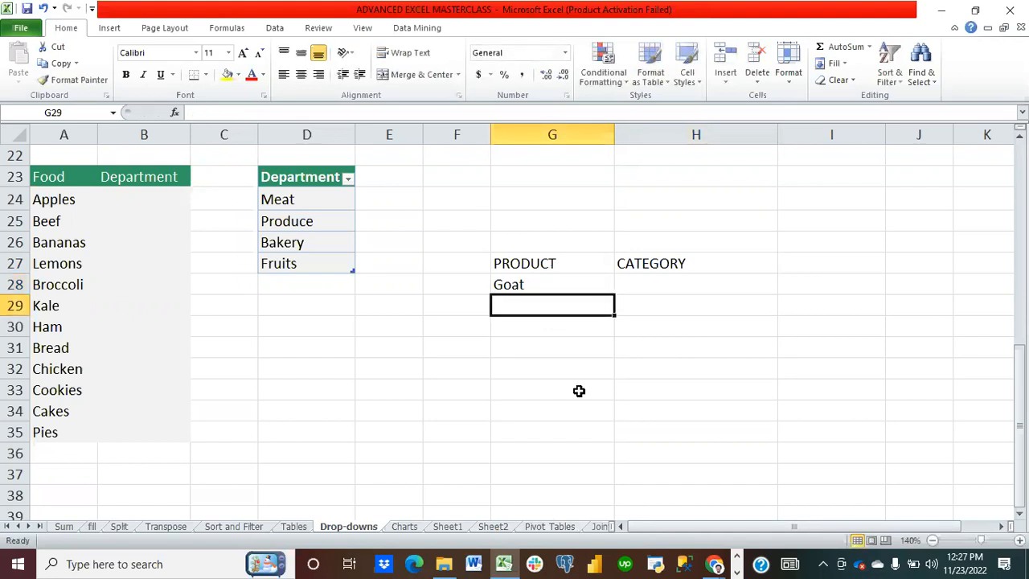
type("Apple")
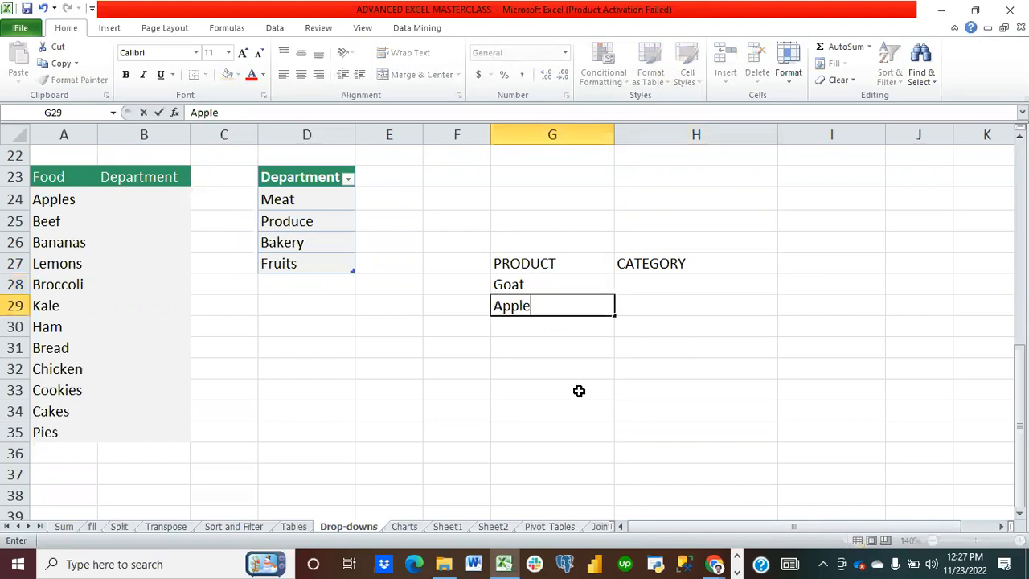
key("Return")
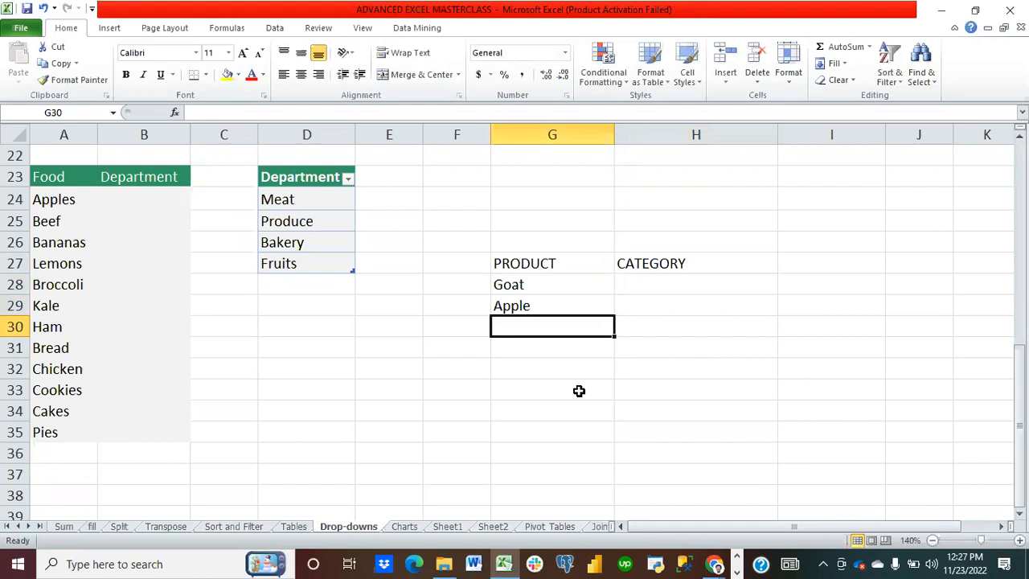
type("B")
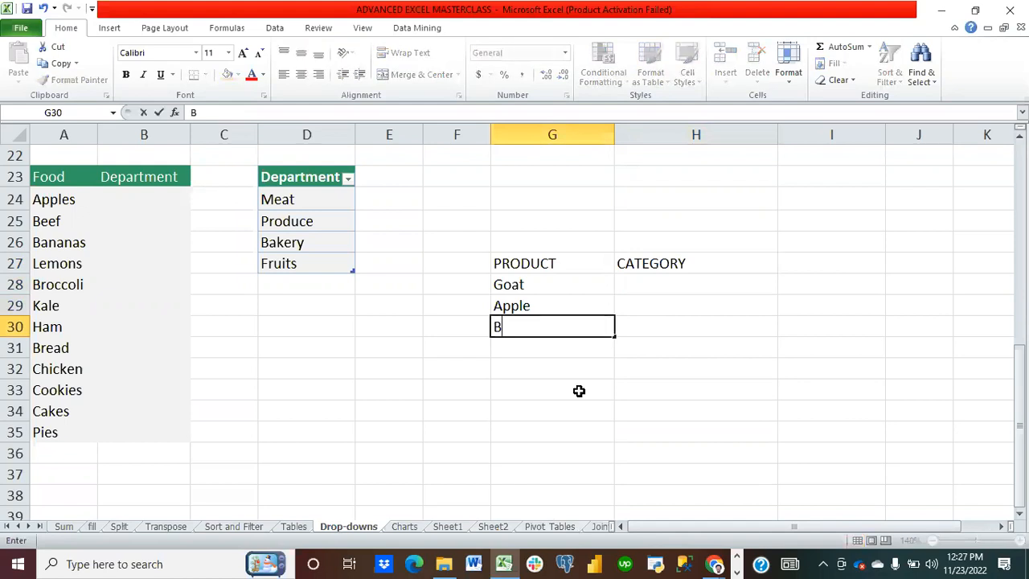
key("BackSpace")
type("Horse")
key("Return")
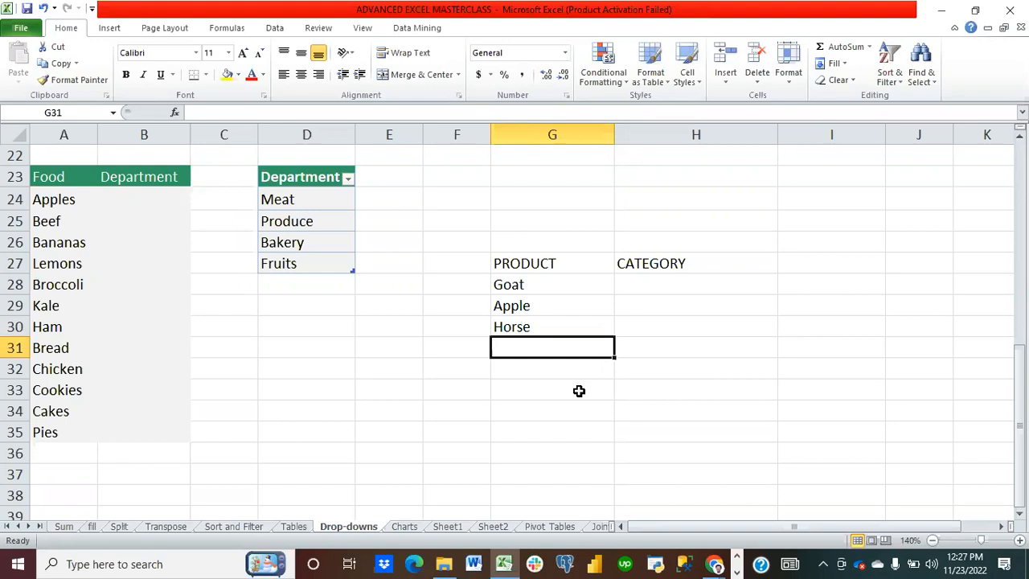
Step: Add Furniture and Guava to the product list in G31:G32
type("Furn")
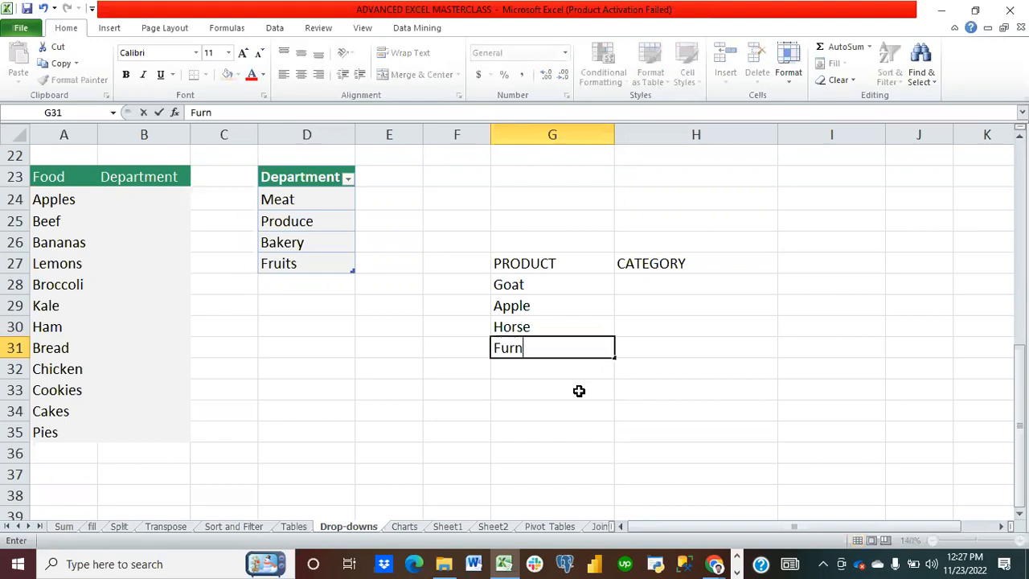
type("iture")
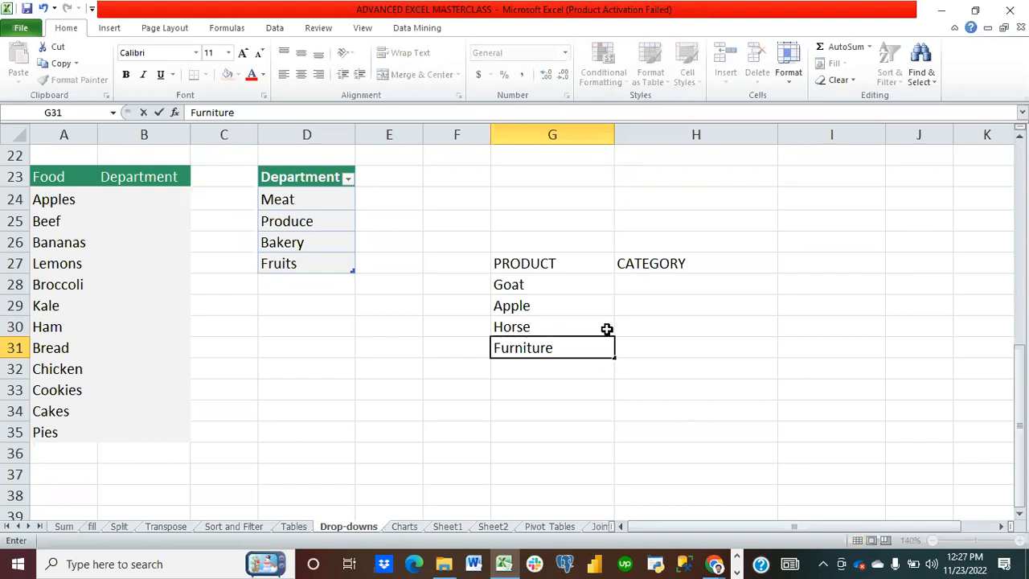
key("Return")
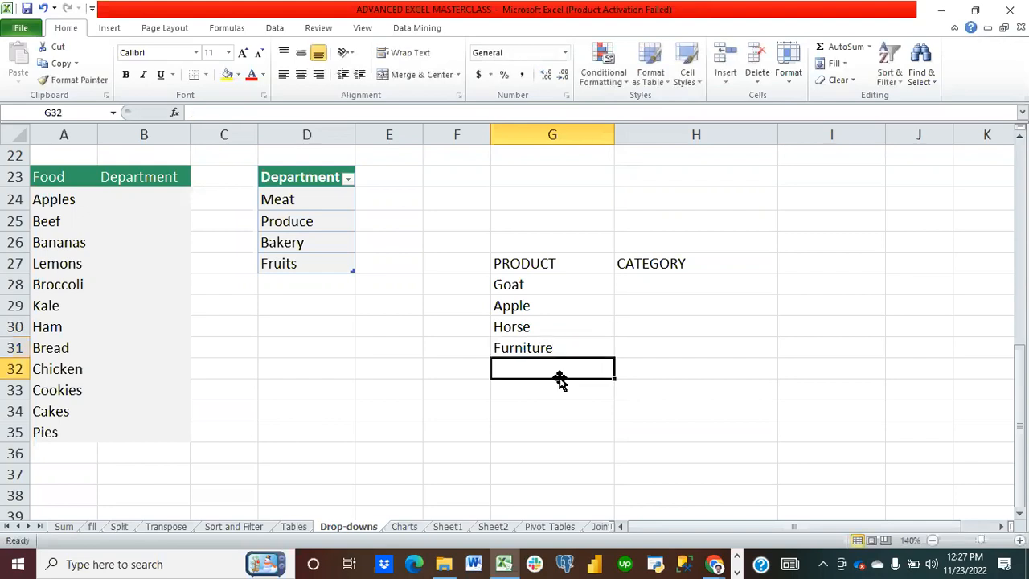
type("Guave")
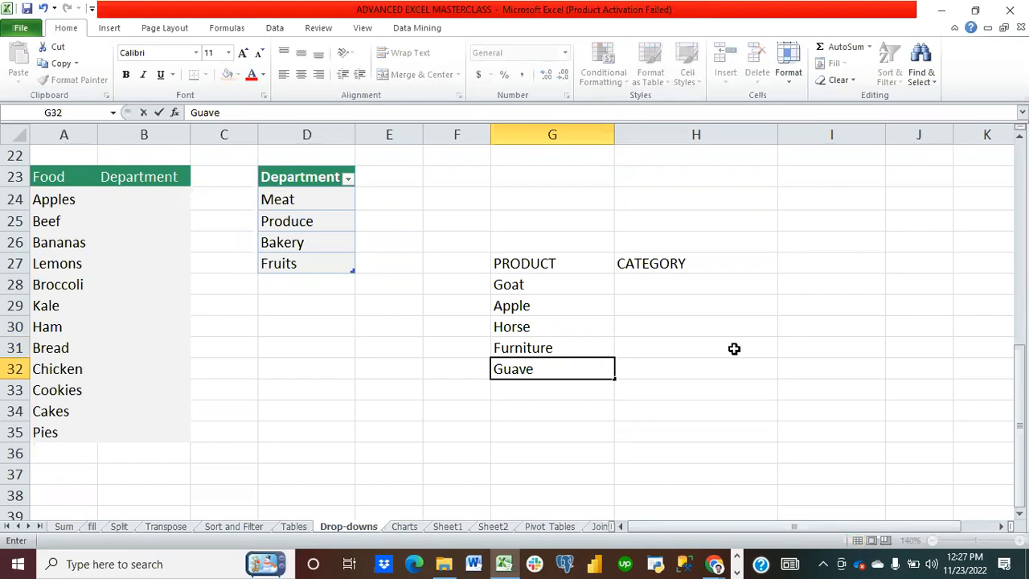
key("BackSpace")
type("a")
left_click(746, 391)
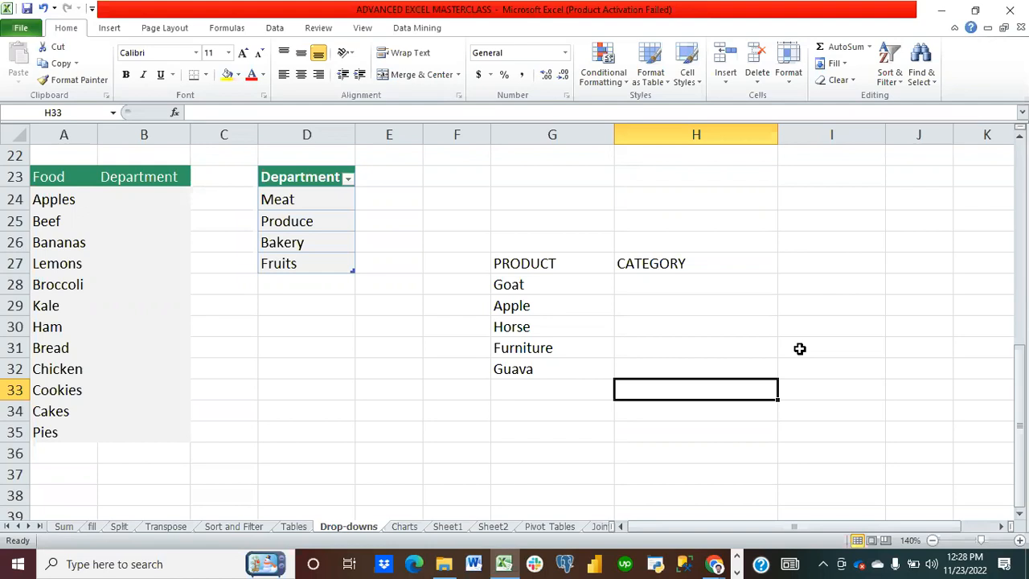
Step: Enter the category options Animal and Fruit in I24:I25
left_click(831, 199)
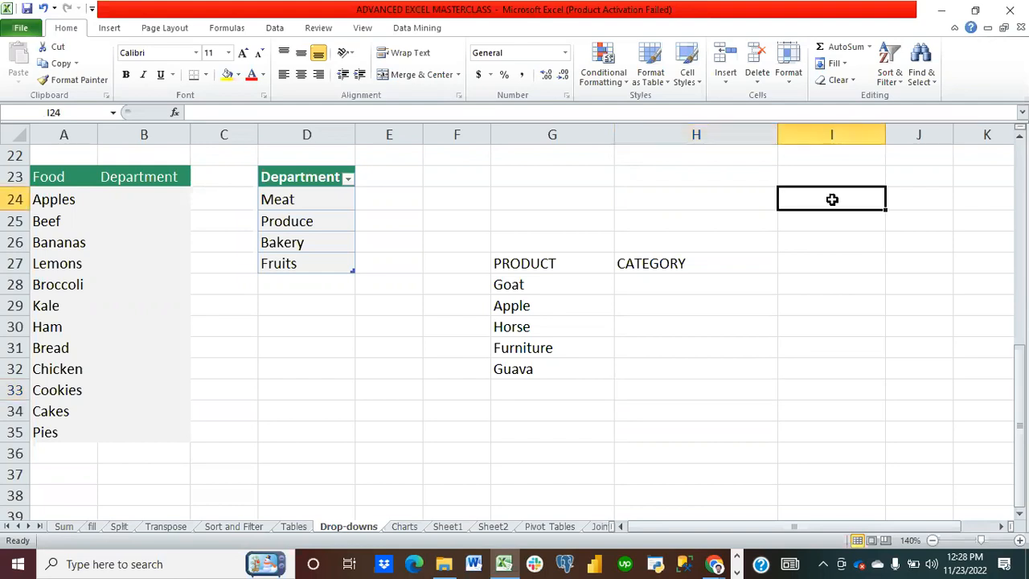
type("Animla")
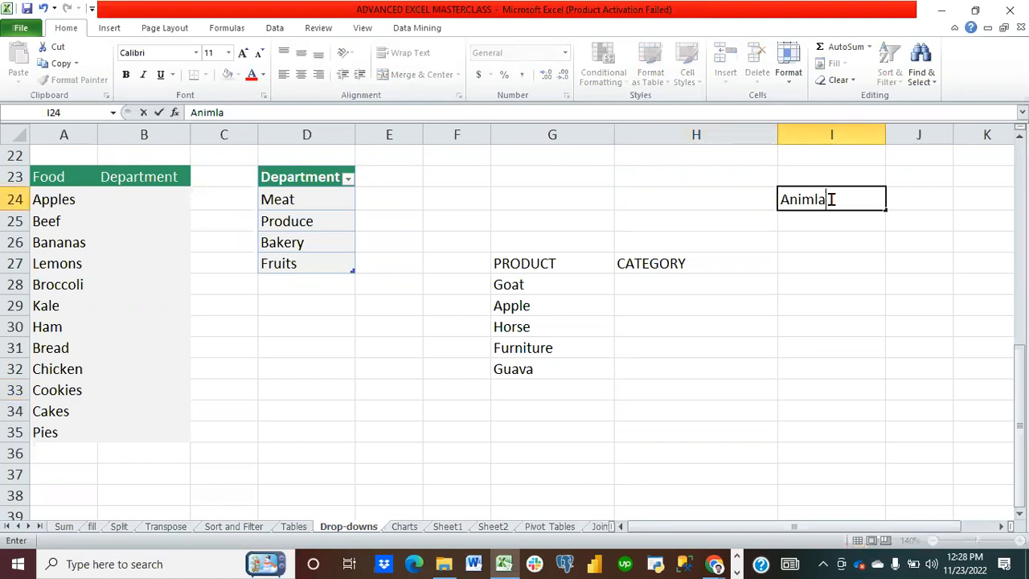
key("BackSpace")
key("BackSpace")
type("al")
key("BackSpace")
type("l")
key("Return")
type("Fruit")
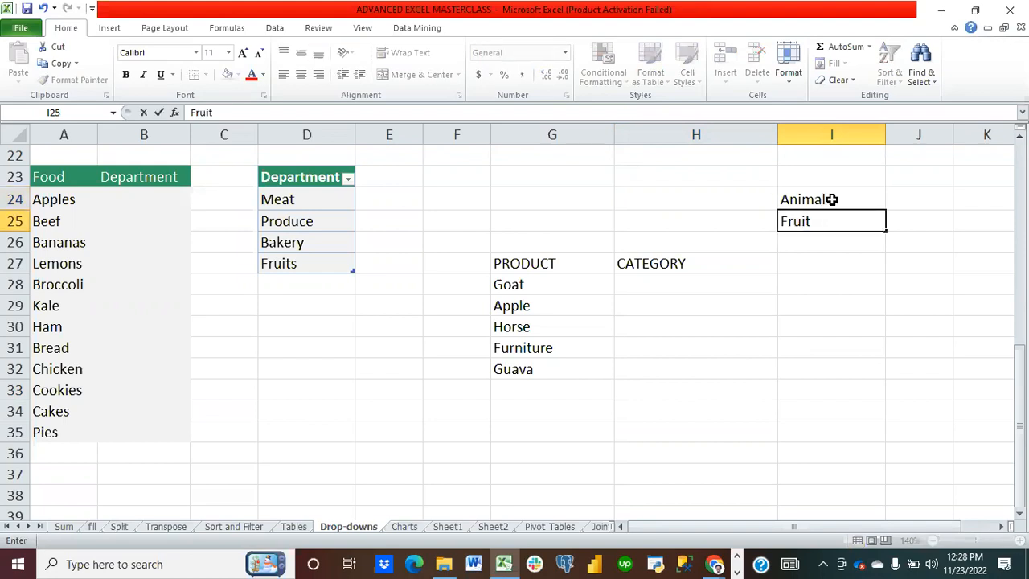
key("Return")
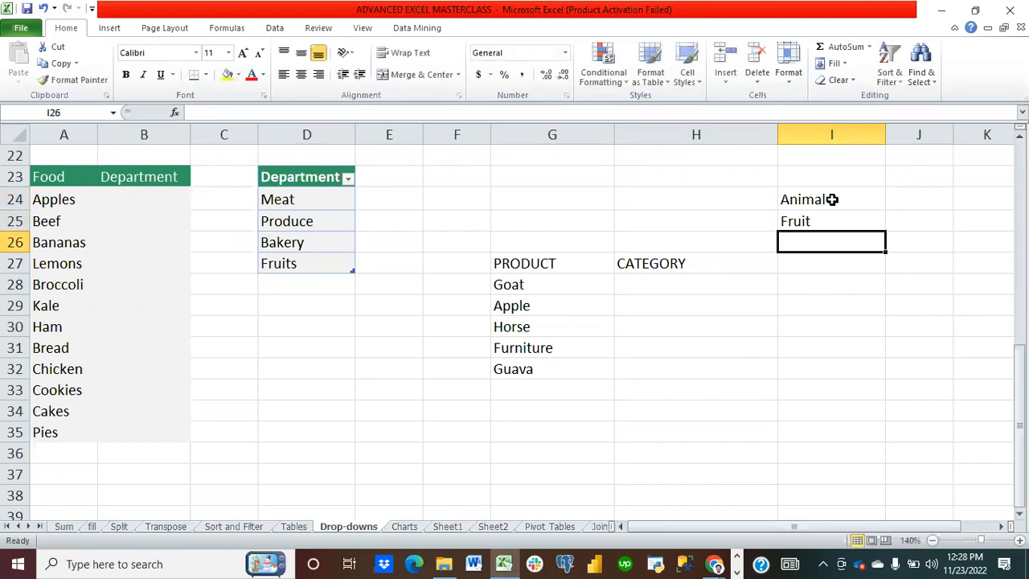
Step: Add Wood and Juice to the category options in I26:I27
type("Wo")
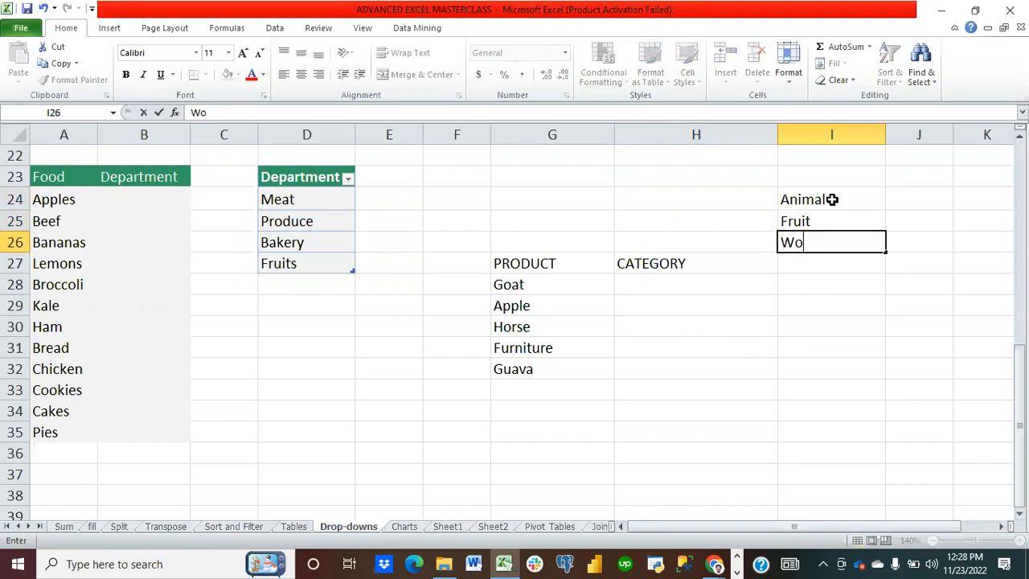
type("od")
left_click(847, 288)
left_click(829, 268)
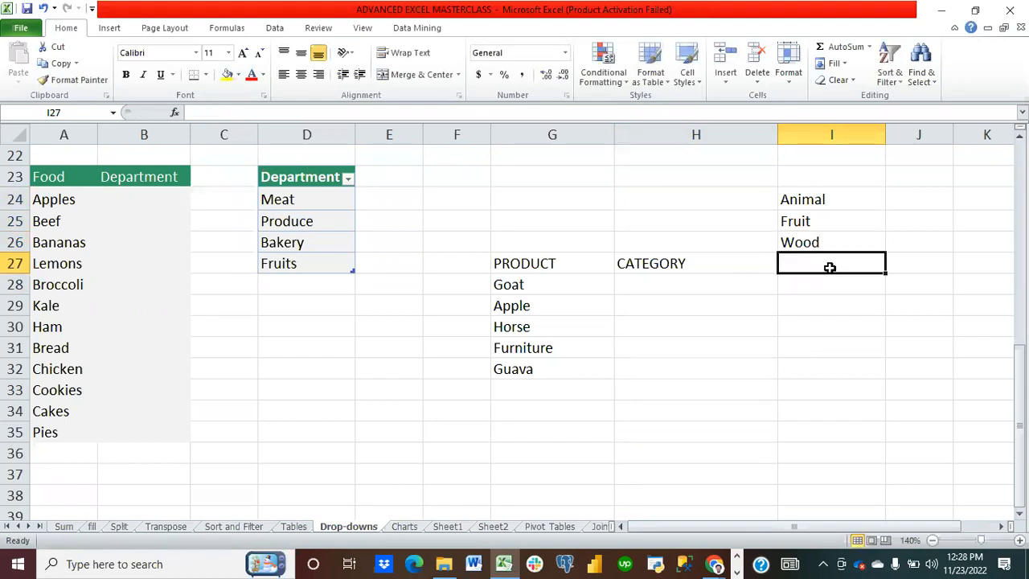
type("Juice")
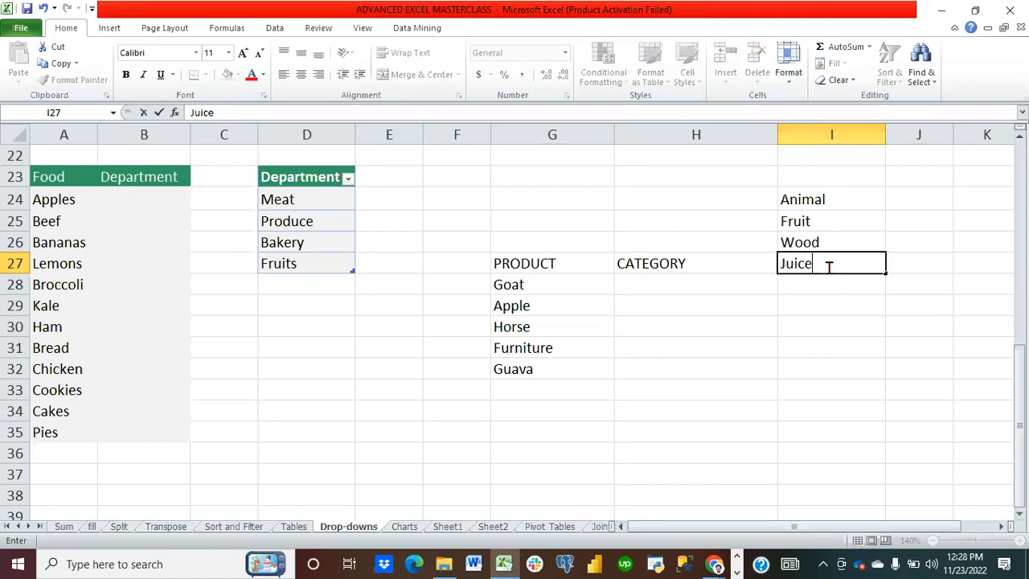
left_click(866, 326)
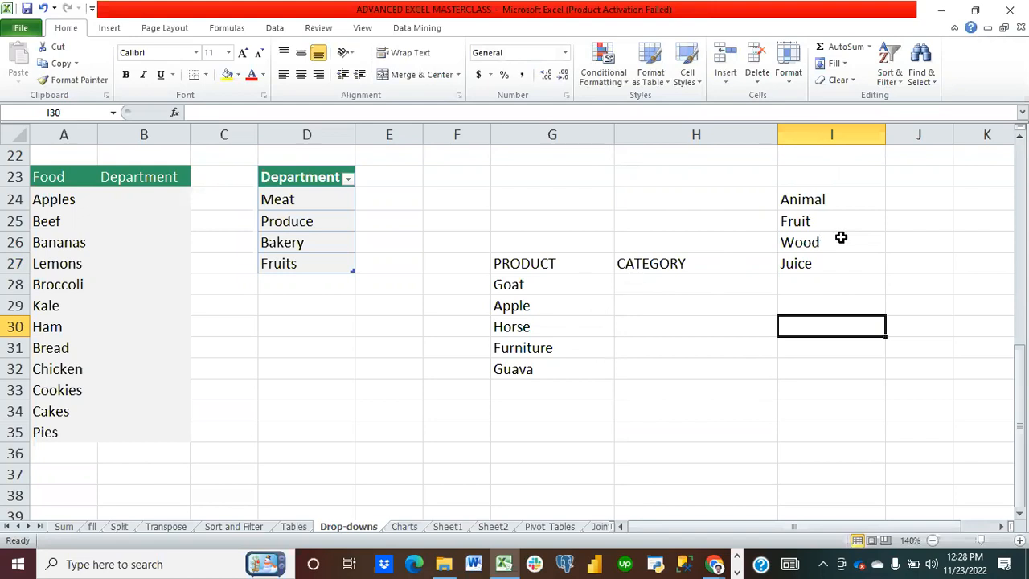
Step: Delete Juice from the category options in I27
left_click_drag(822, 204, 746, 244)
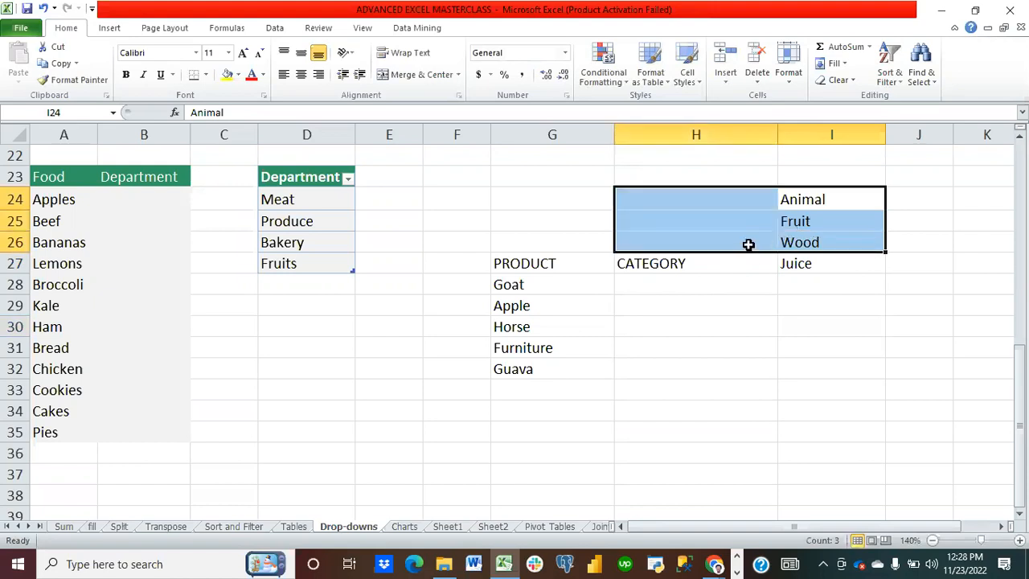
left_click(691, 284)
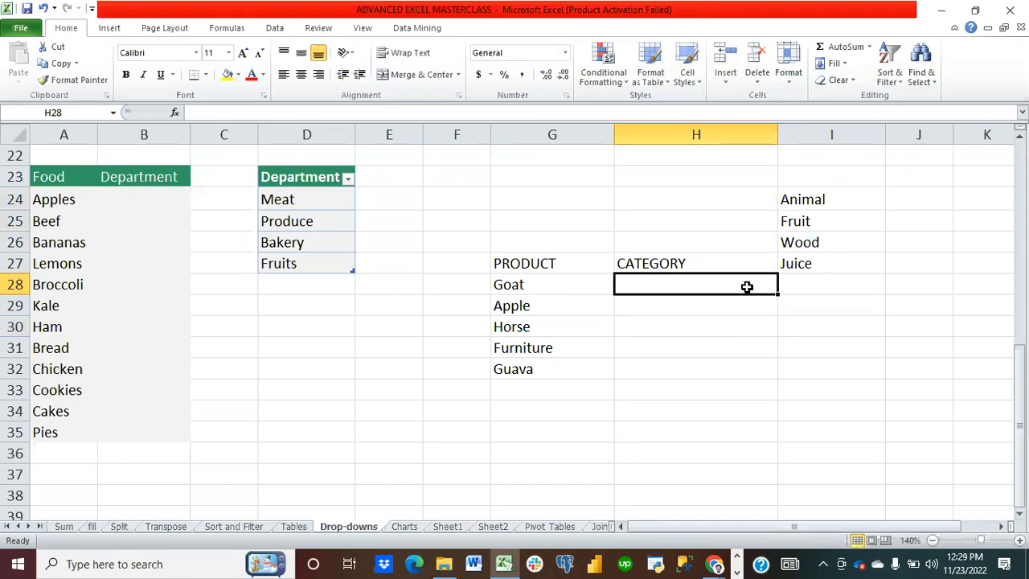
left_click(800, 270)
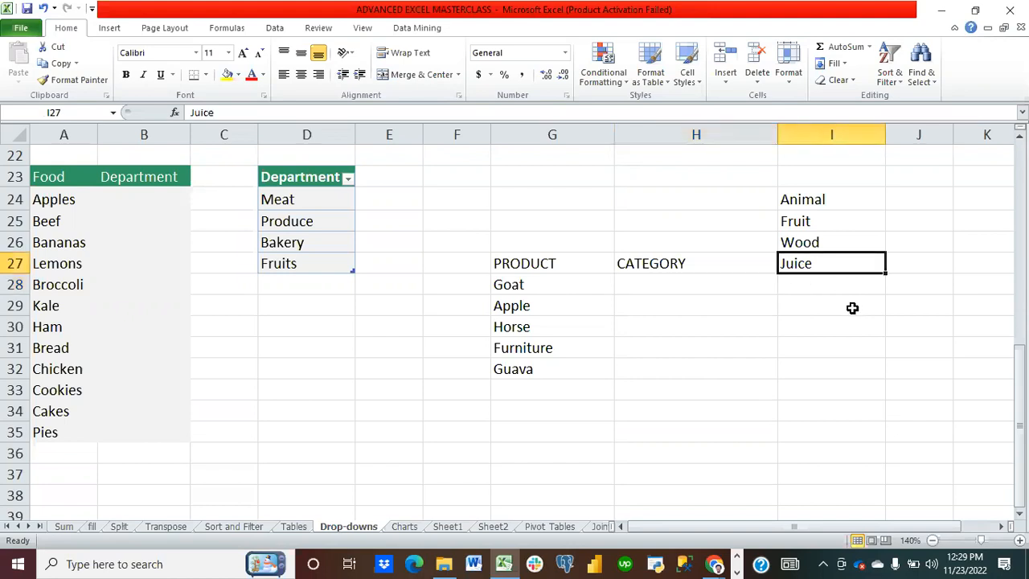
key("Delete")
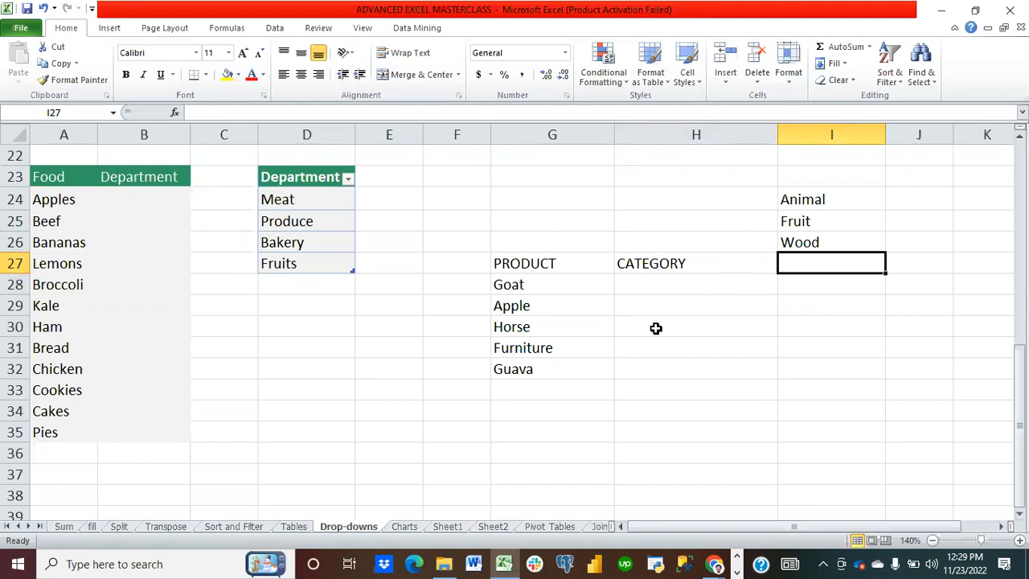
left_click(712, 284)
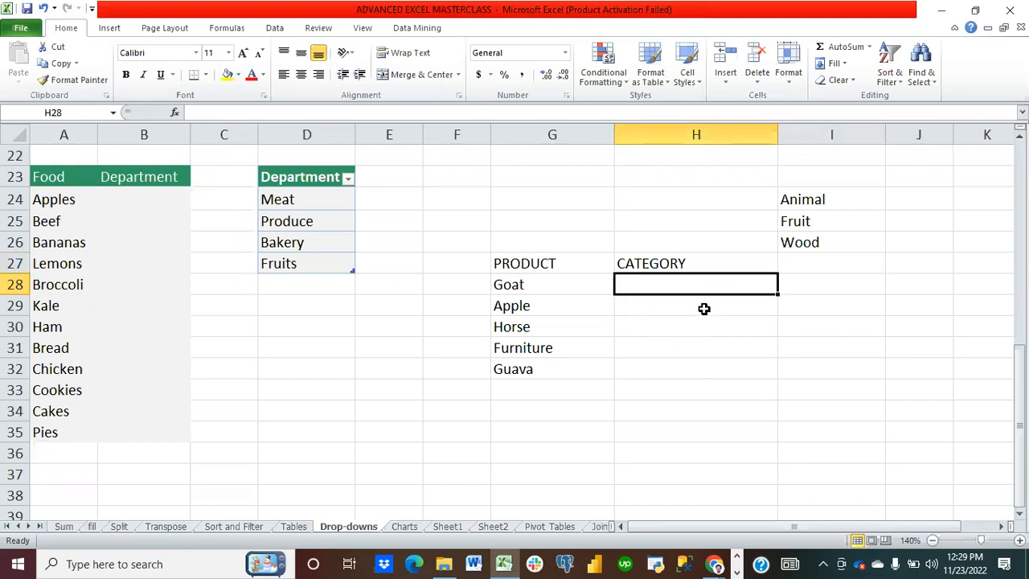
Step: Apply list data validation to H28:H32 with the source Animal, Fruit, Wood
left_click_drag(682, 284, 682, 363)
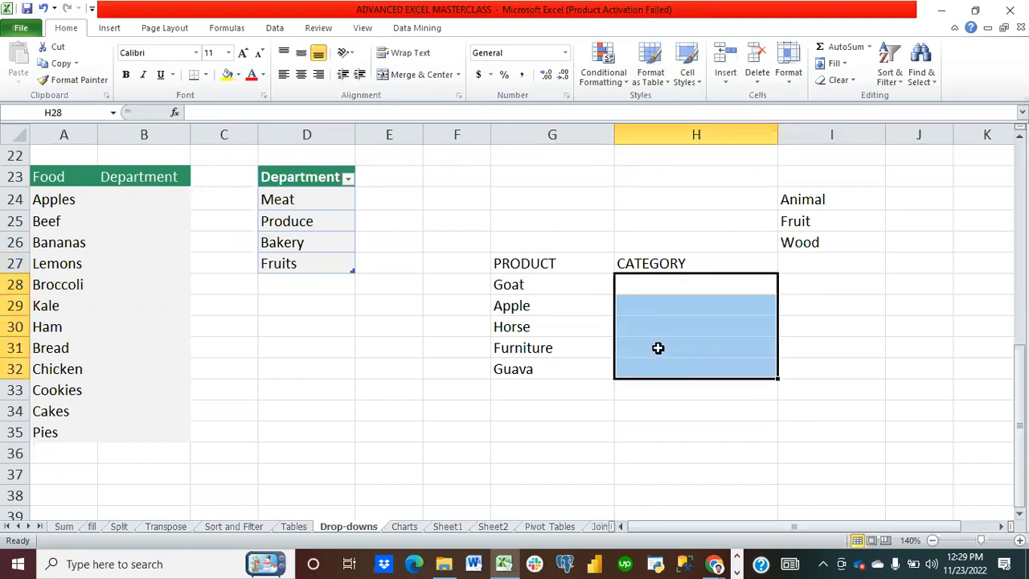
left_click(282, 31)
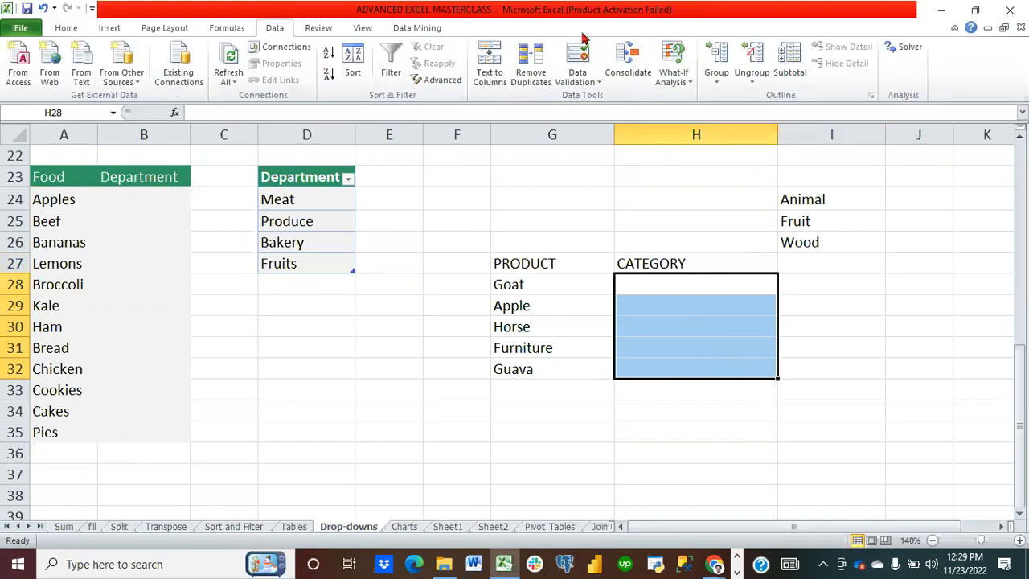
left_click(594, 84)
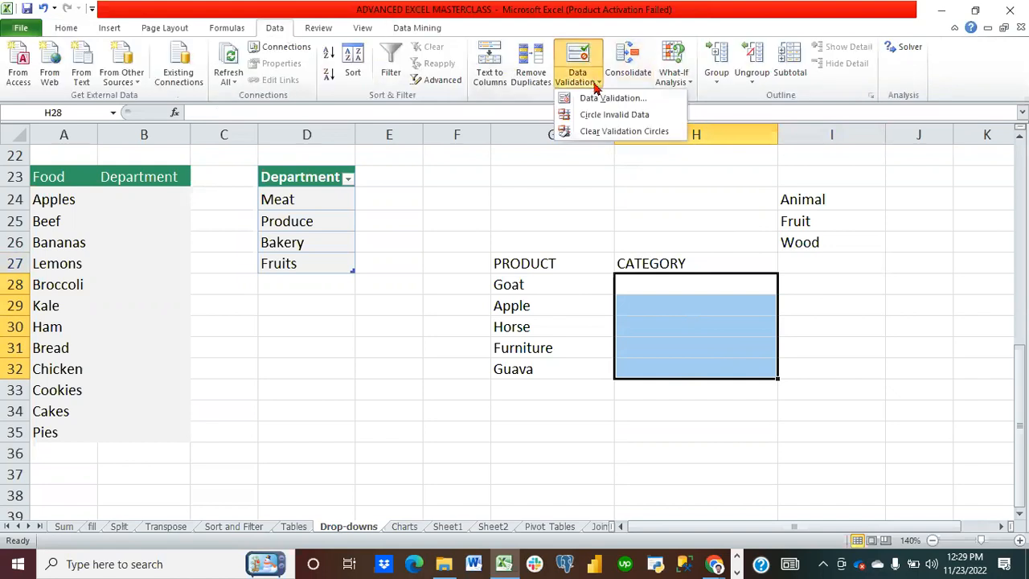
left_click(609, 98)
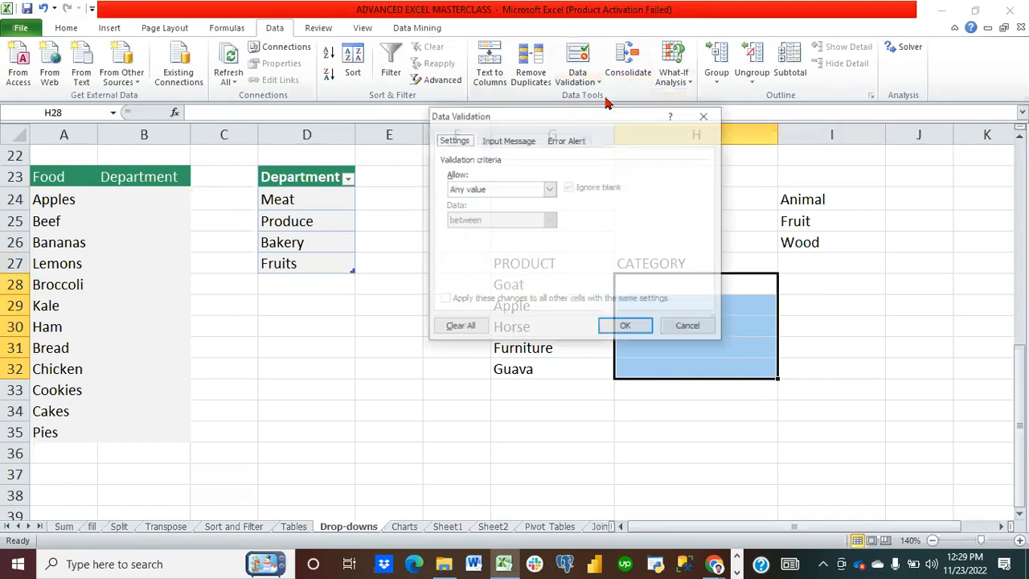
left_click(551, 193)
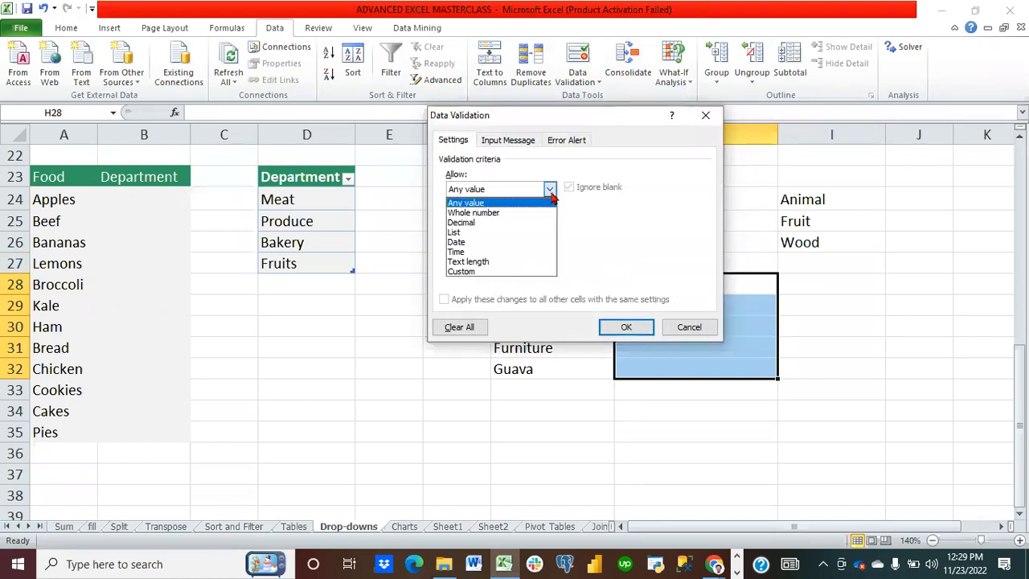
left_click(485, 232)
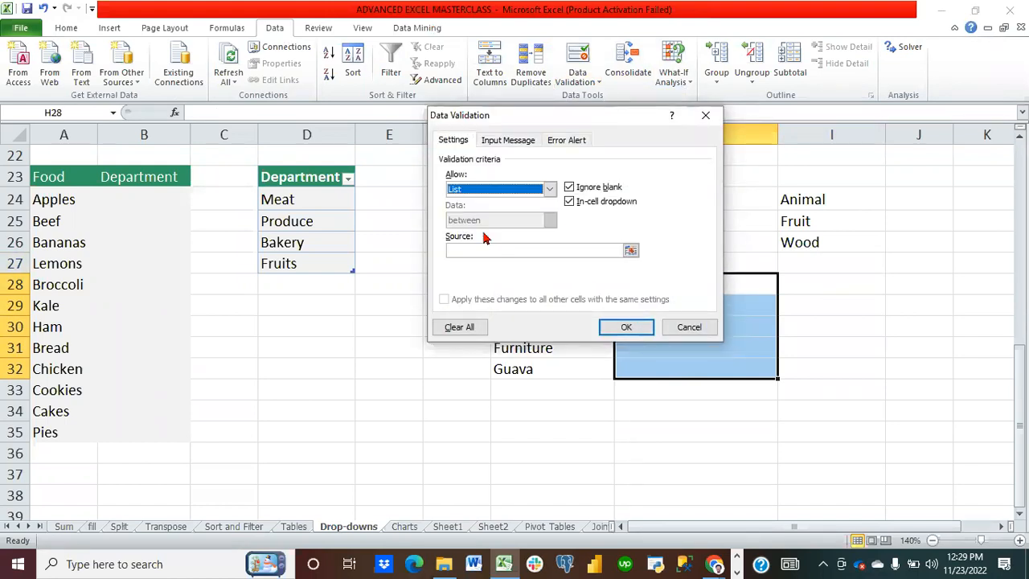
left_click(528, 250)
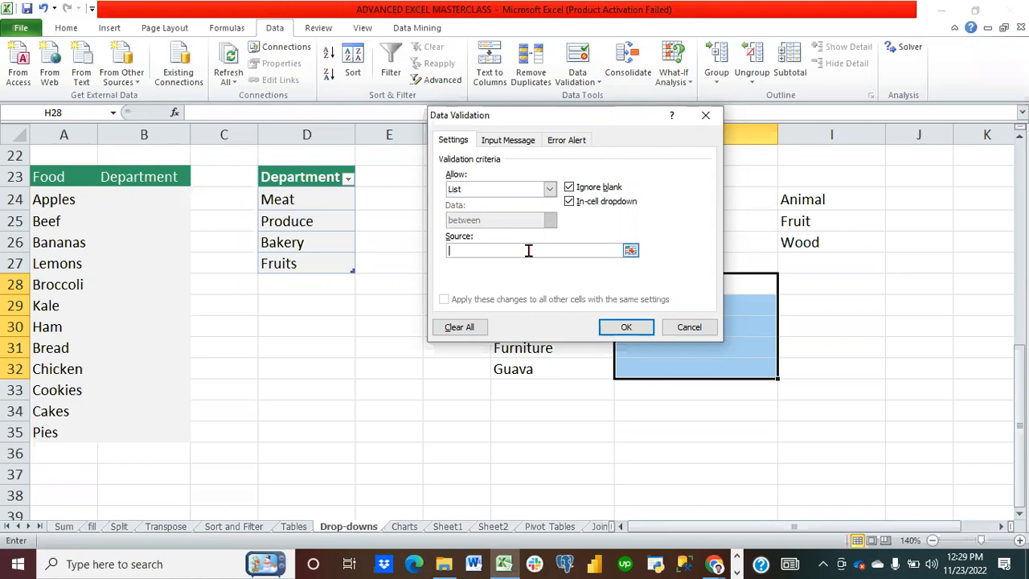
left_click_drag(543, 119, 388, 70)
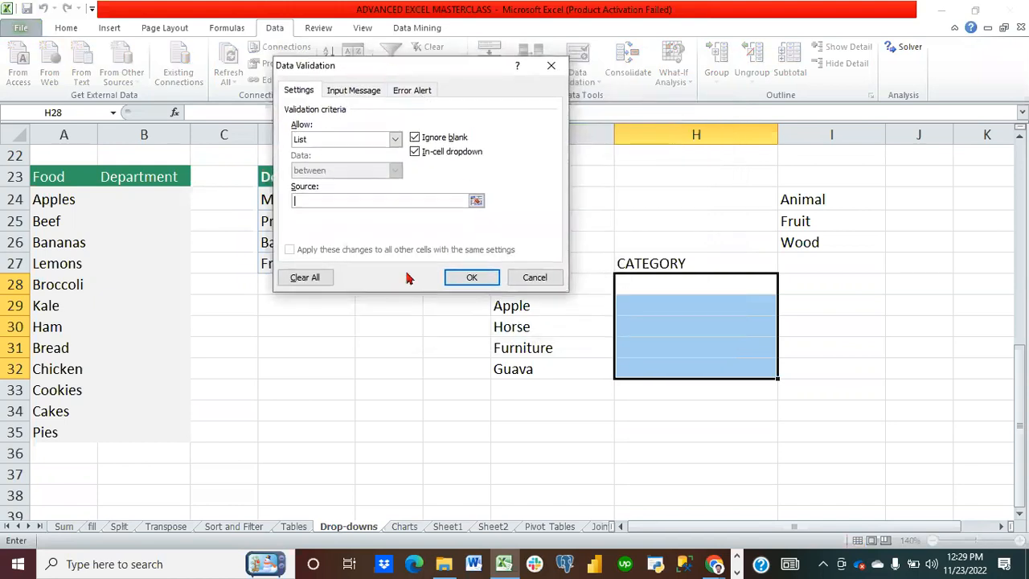
type("Animal,")
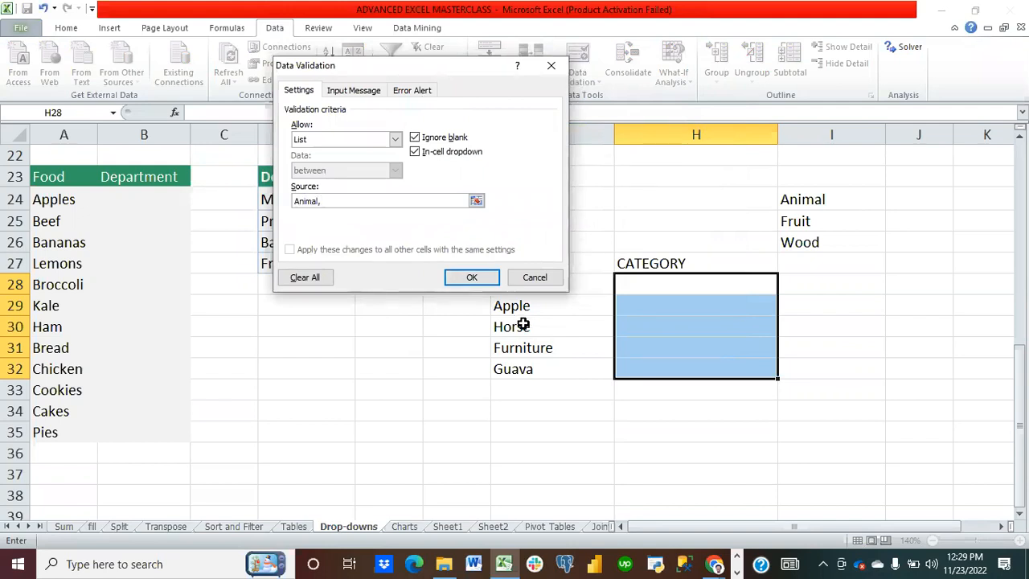
type("F")
key("BackSpace")
type("Fruit, Wood")
left_click(474, 283)
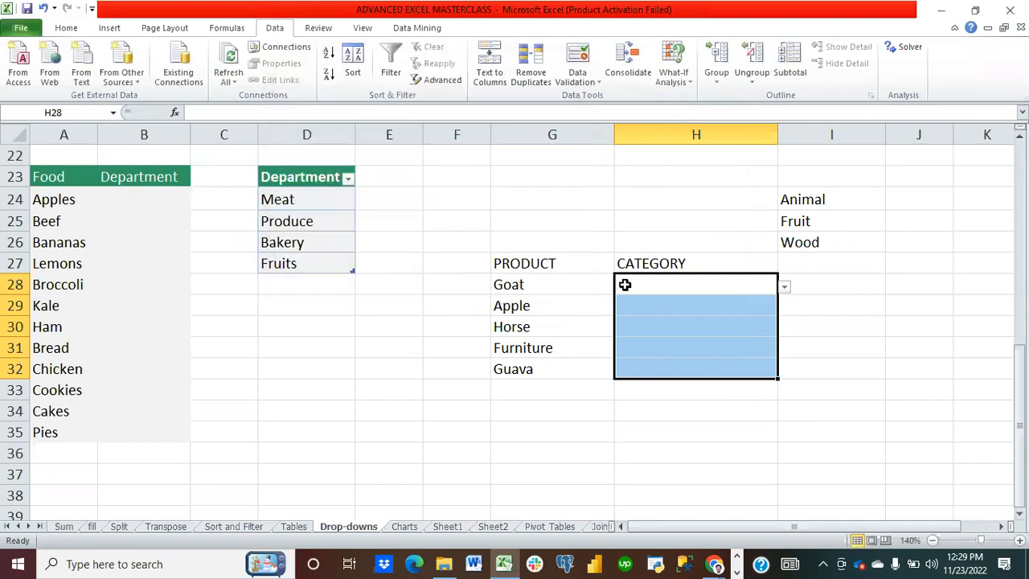
Step: Pick Animal from the drop-down as Goat's category in H28
left_click(684, 327)
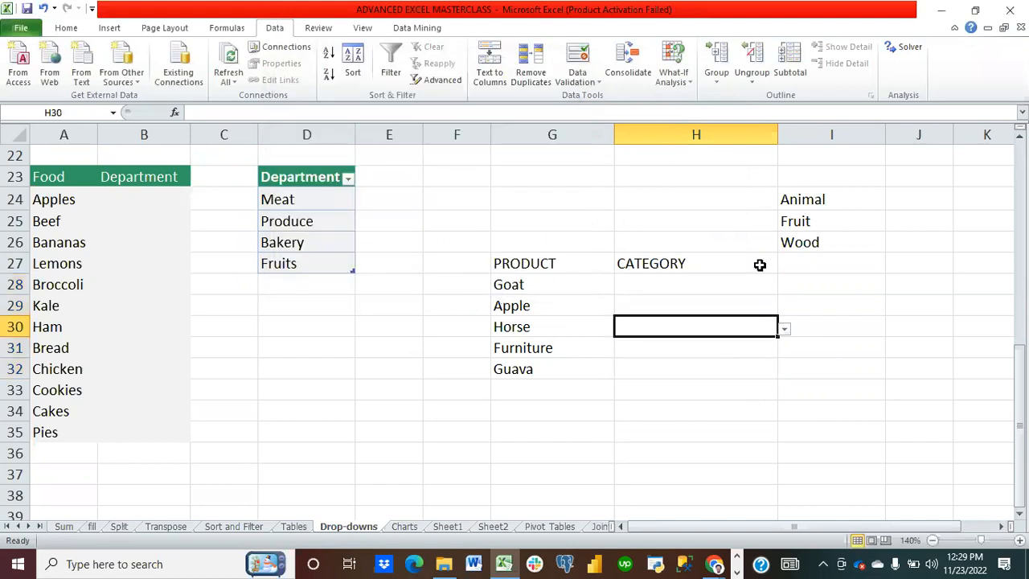
left_click(709, 282)
left_click(785, 292)
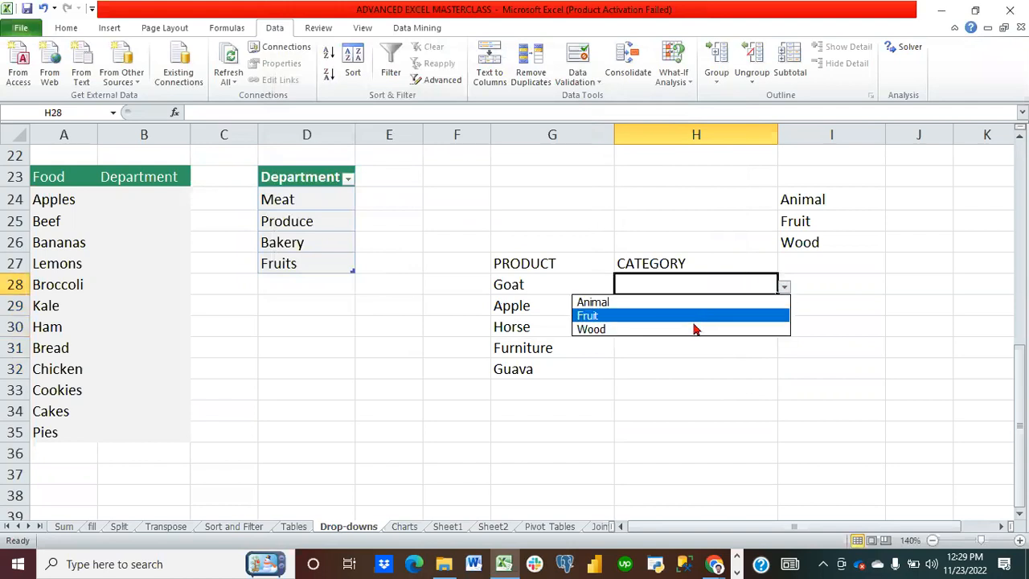
left_click(662, 305)
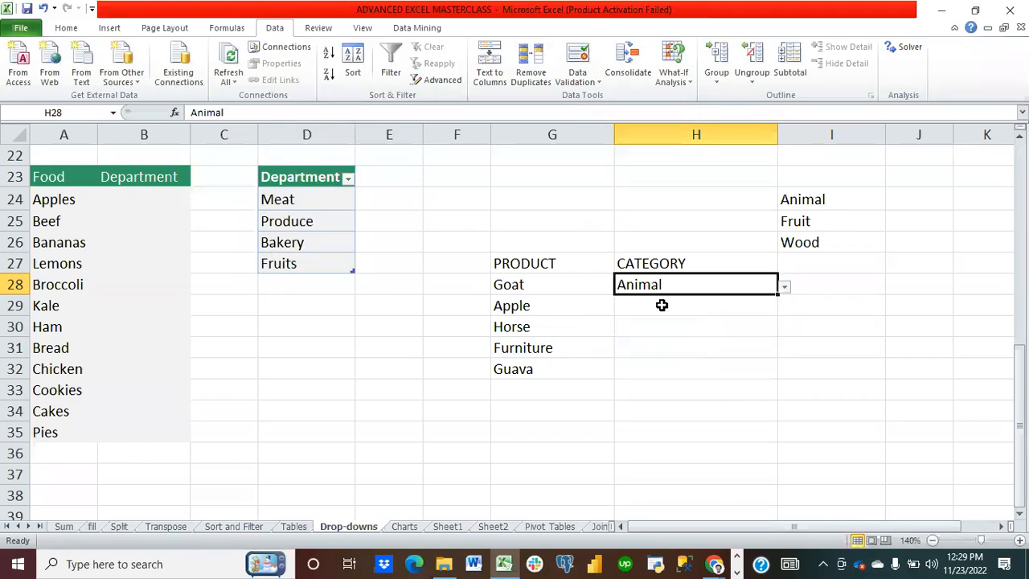
Step: Pick Fruit from the drop-down as Apple's category in H29
left_click(712, 305)
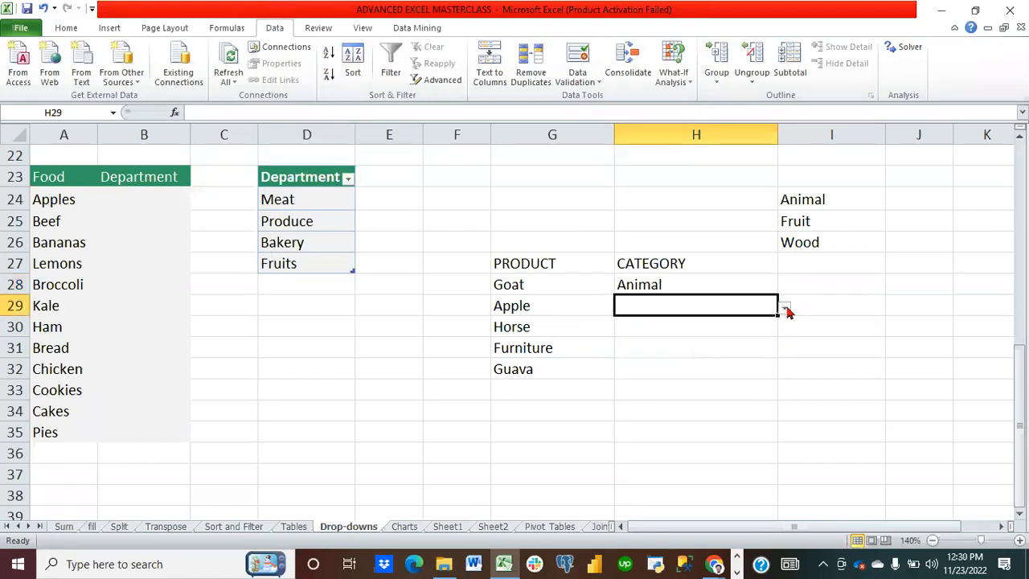
left_click(784, 308)
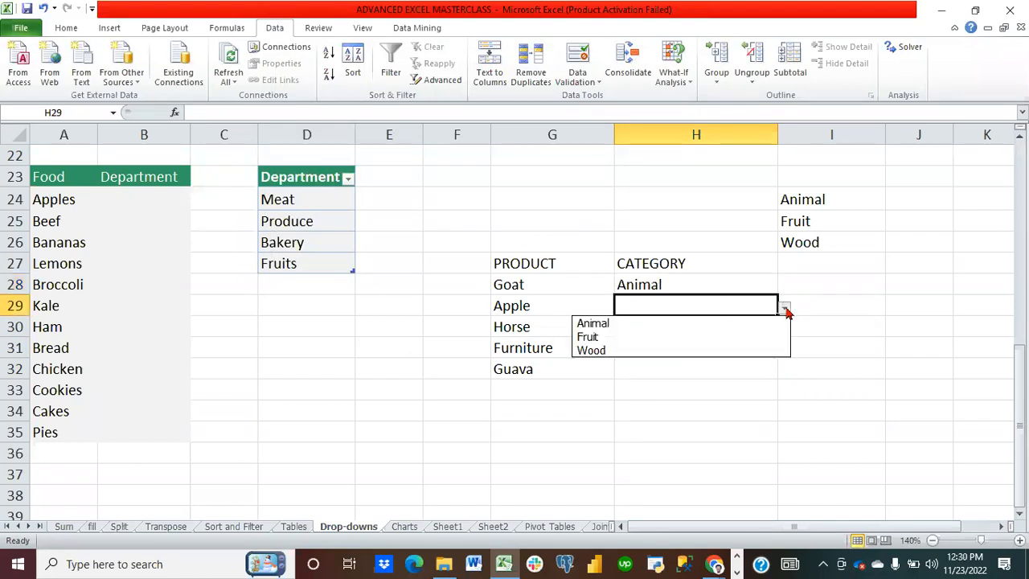
left_click(696, 339)
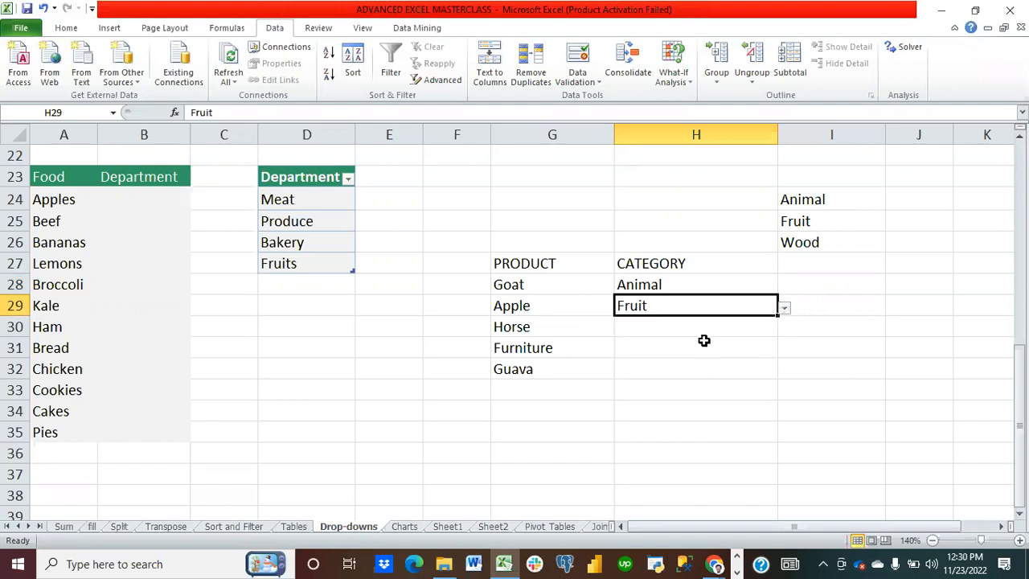
left_click(695, 339)
Step: Try to enter Human Being as Horse's category in H30 and cancel the entry
left_click(679, 329)
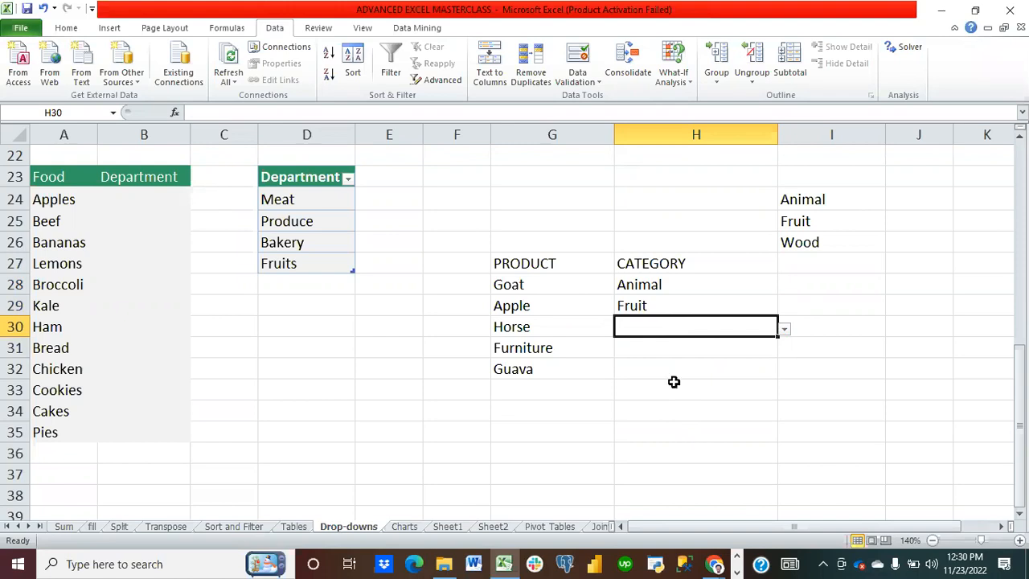
type("Human Being")
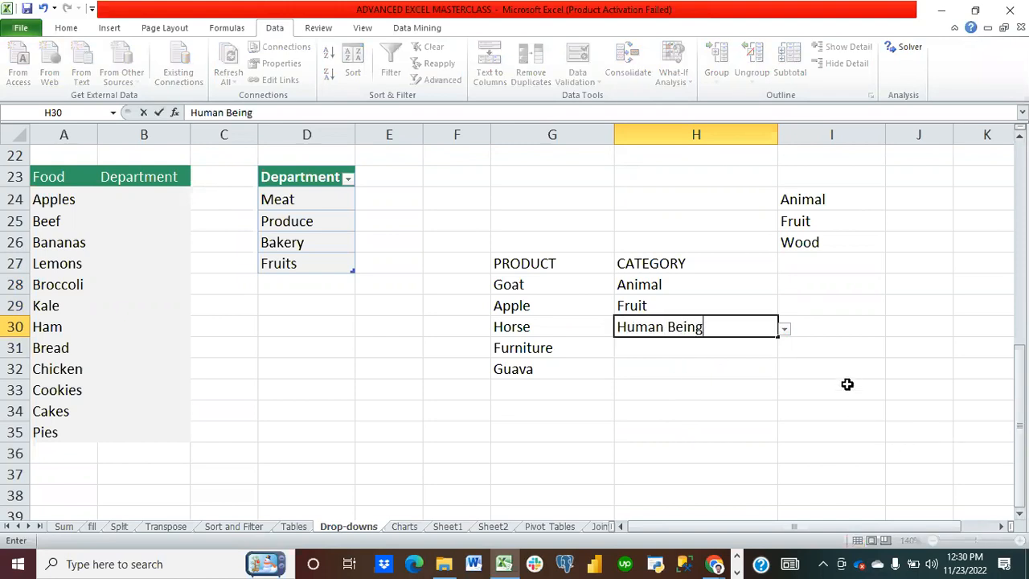
key("Return")
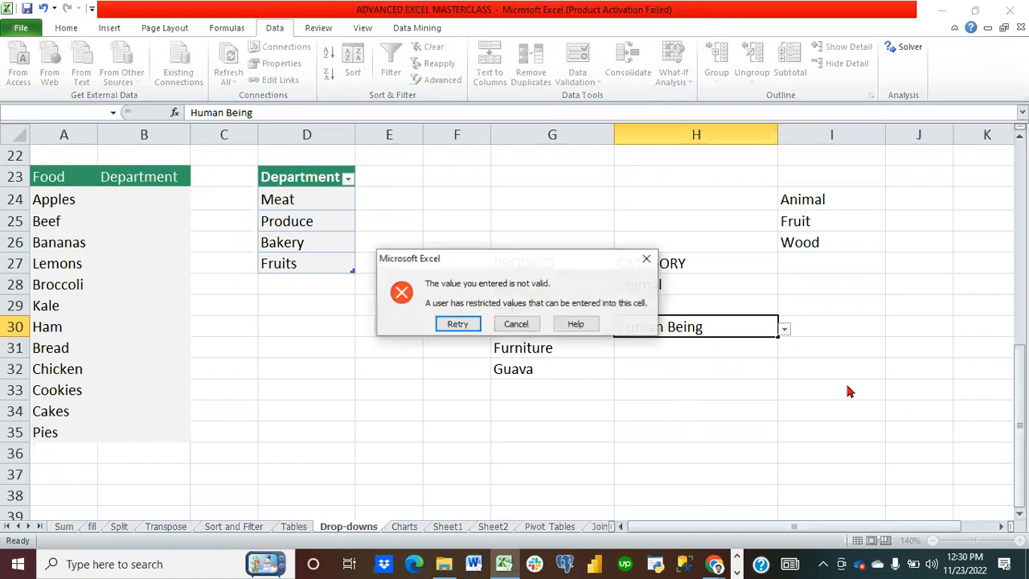
left_click(517, 324)
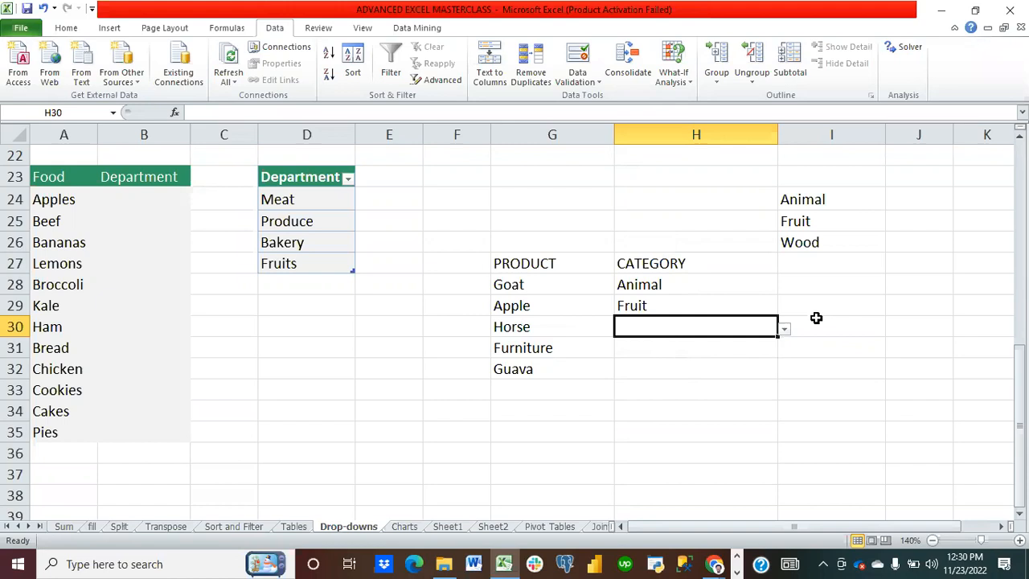
Step: Replace Wood with Aesthetics in the category options cell I26
left_click(818, 241)
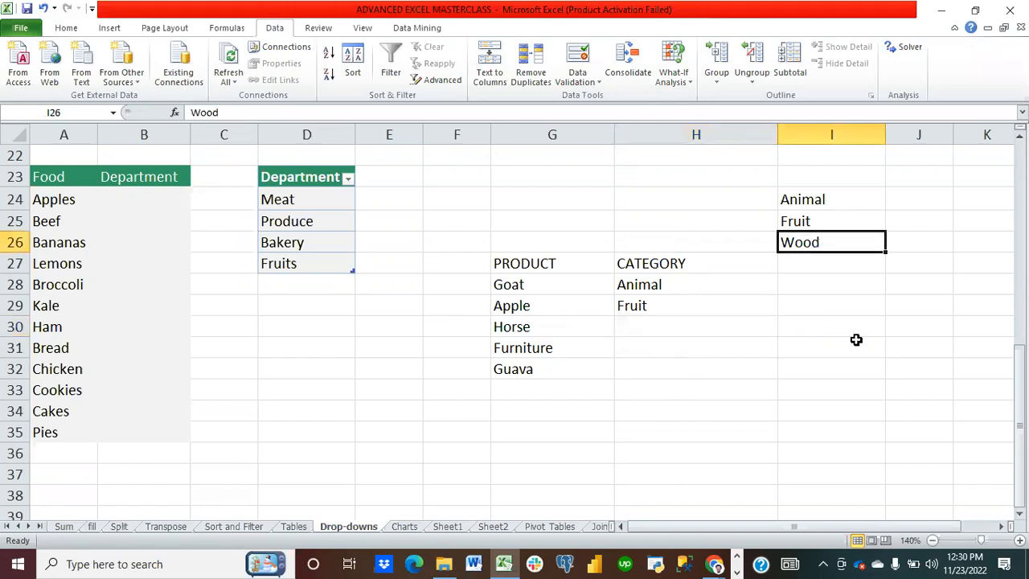
type("Aes")
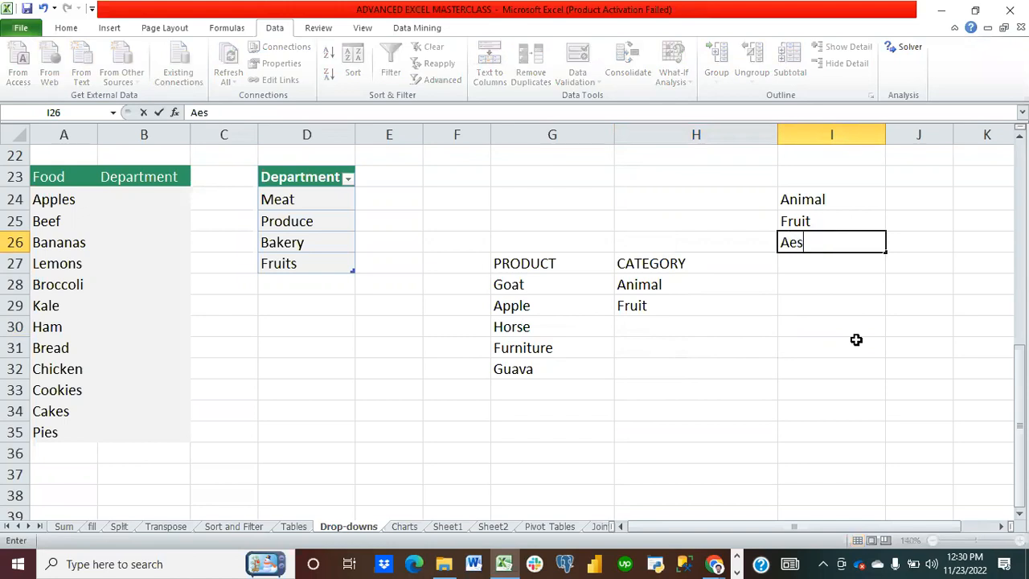
type("thetic")
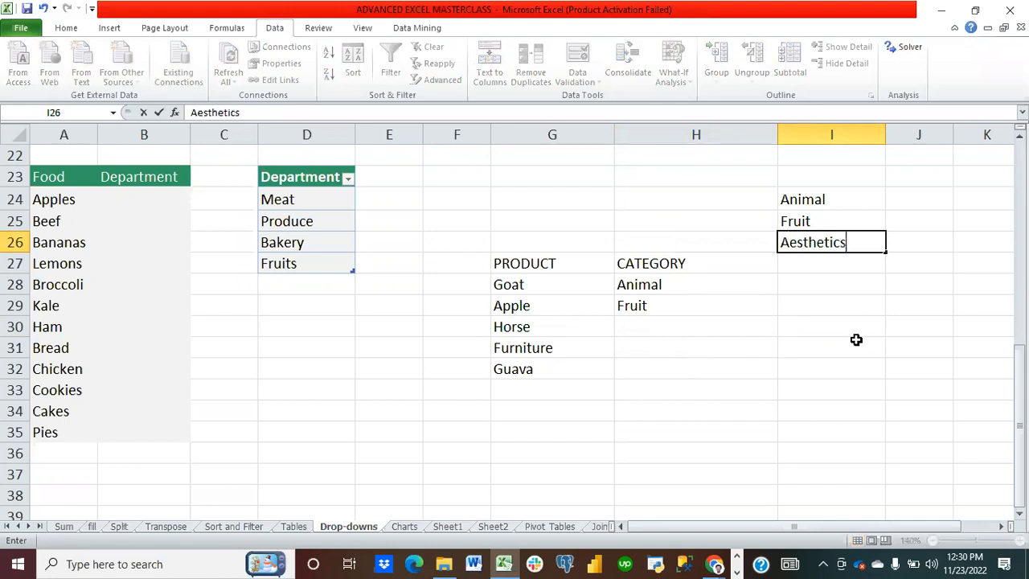
type("s")
left_click(852, 375)
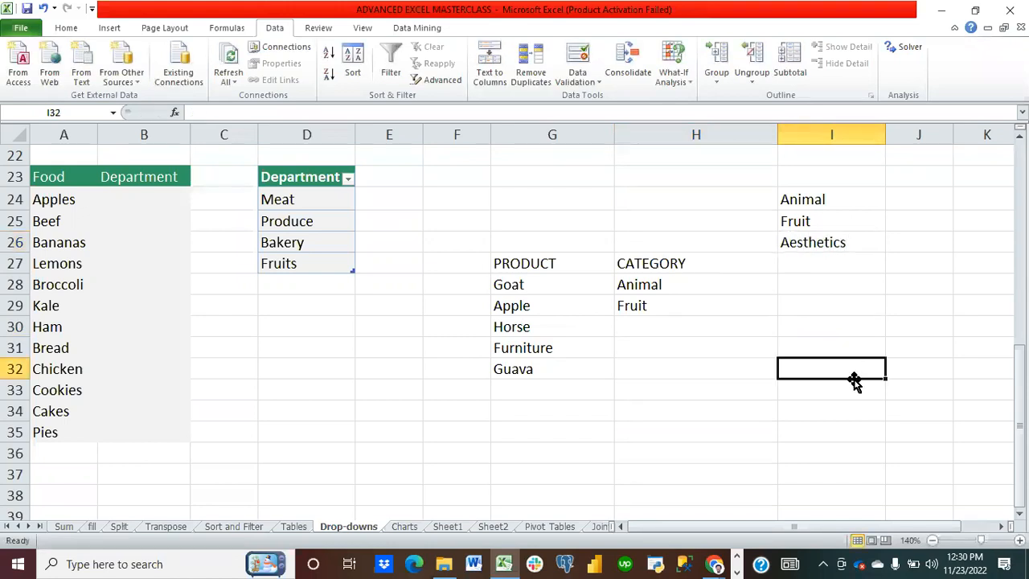
Step: Change the list source of H30's validation to Animal, Fruit, Aesthetics
left_click(680, 326)
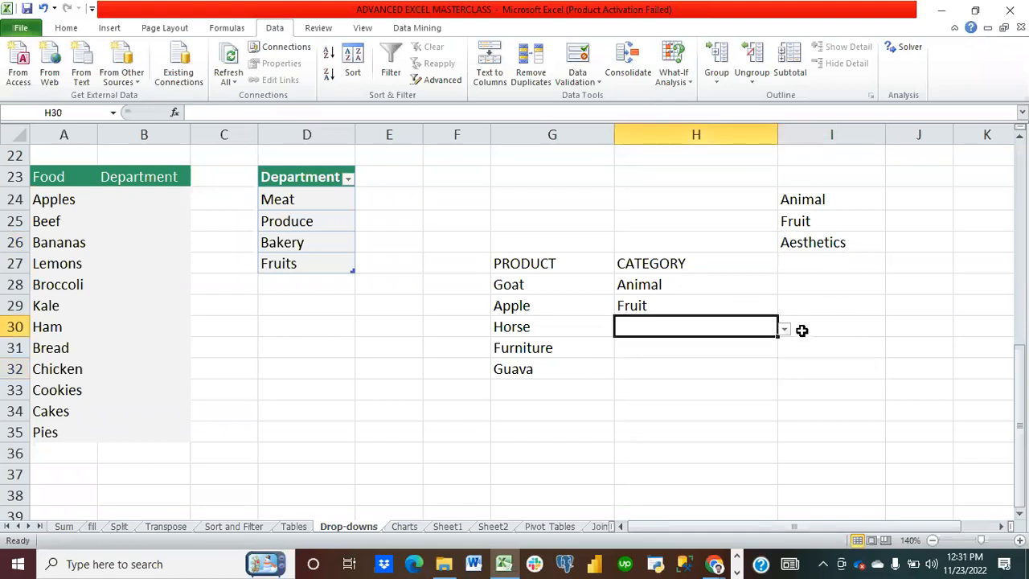
left_click(784, 330)
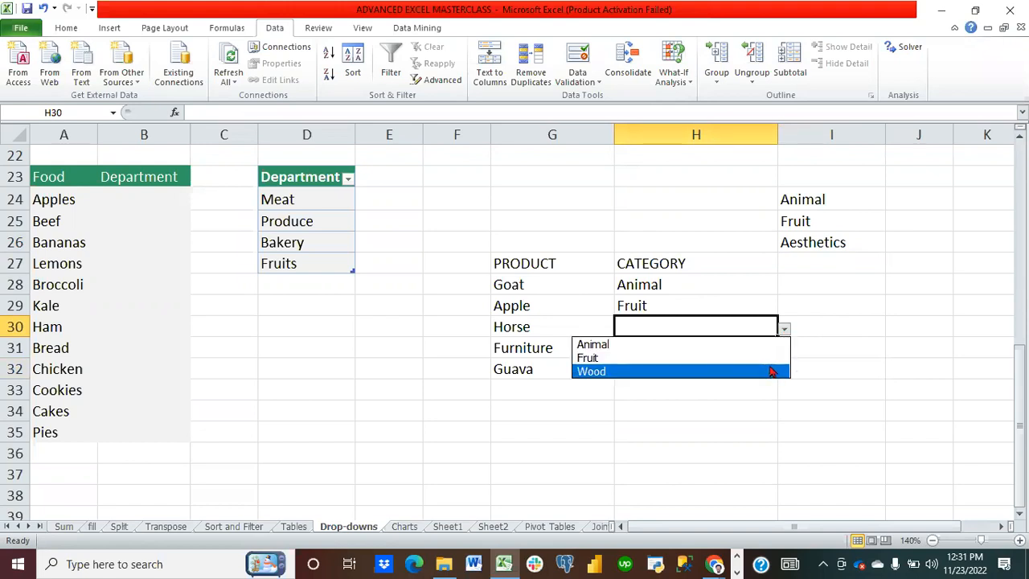
left_click(580, 61)
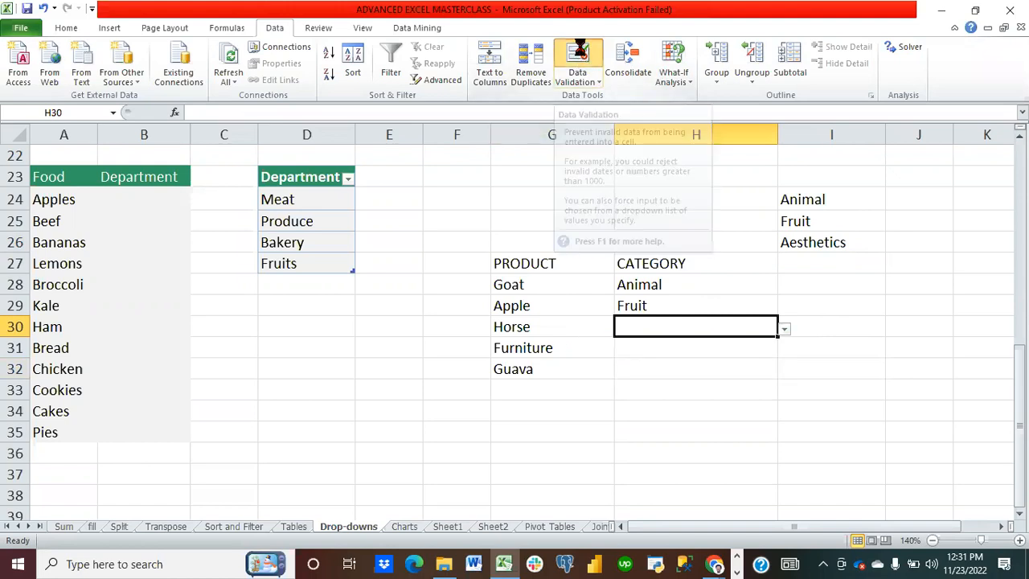
left_click(580, 58)
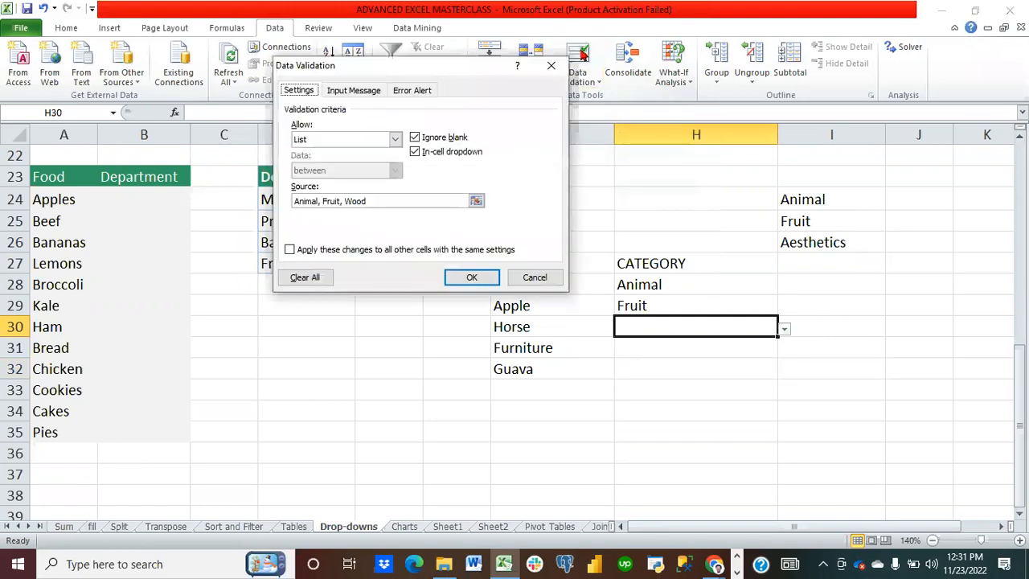
left_click(385, 203)
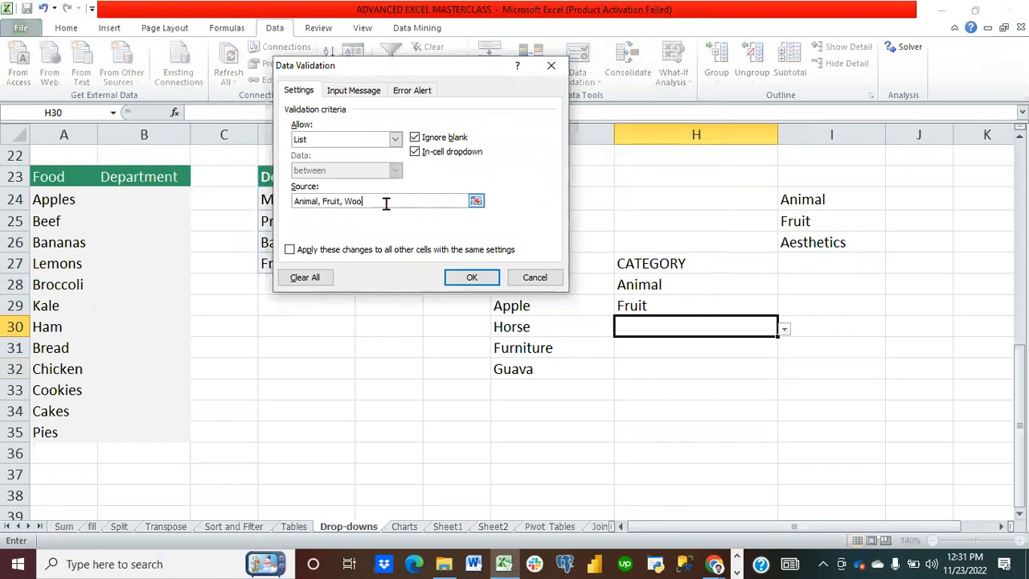
type("Aet")
left_click(469, 276)
Step: Open H30's category drop-down to review its options
left_click(696, 431)
left_click(695, 322)
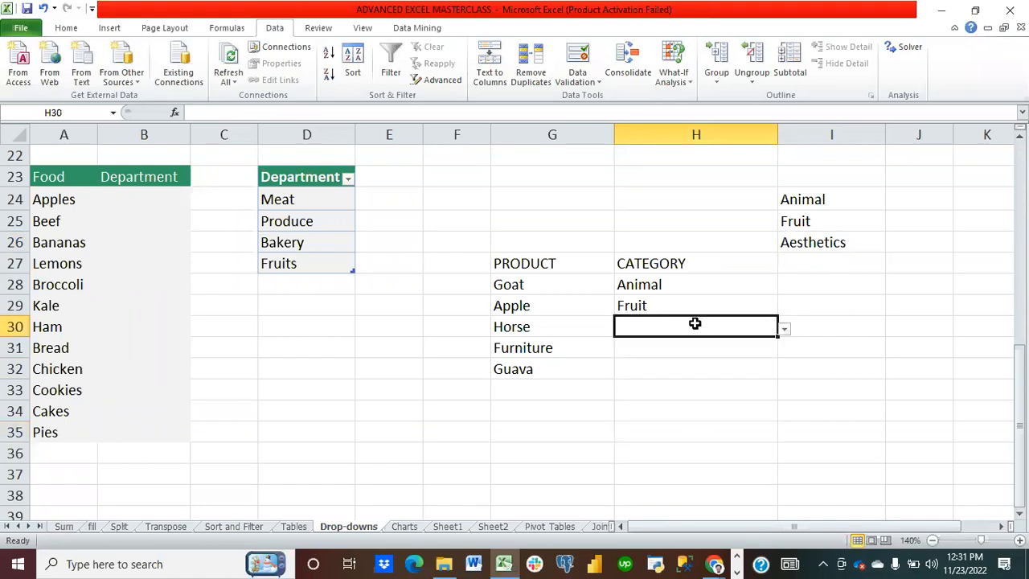
left_click(785, 331)
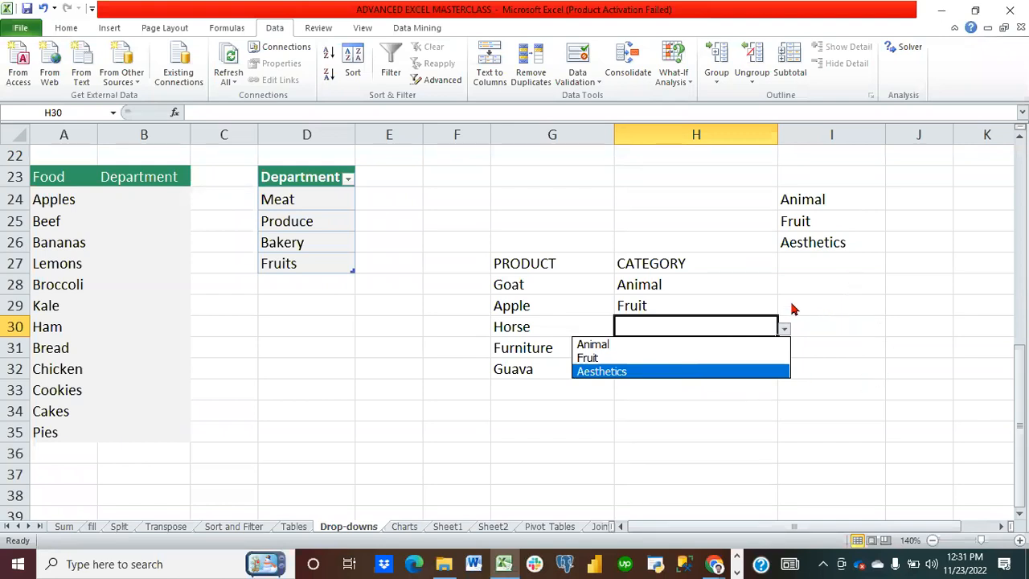
left_click(714, 286)
Step: Clear all data validation and the entries from the category cells H28:H33
left_click(712, 280)
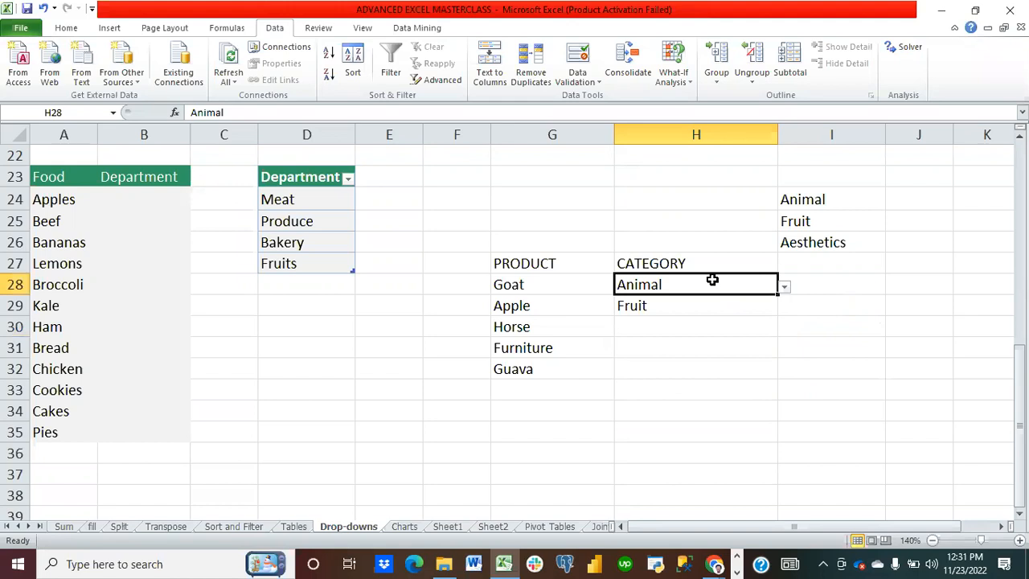
left_click_drag(712, 279, 724, 382)
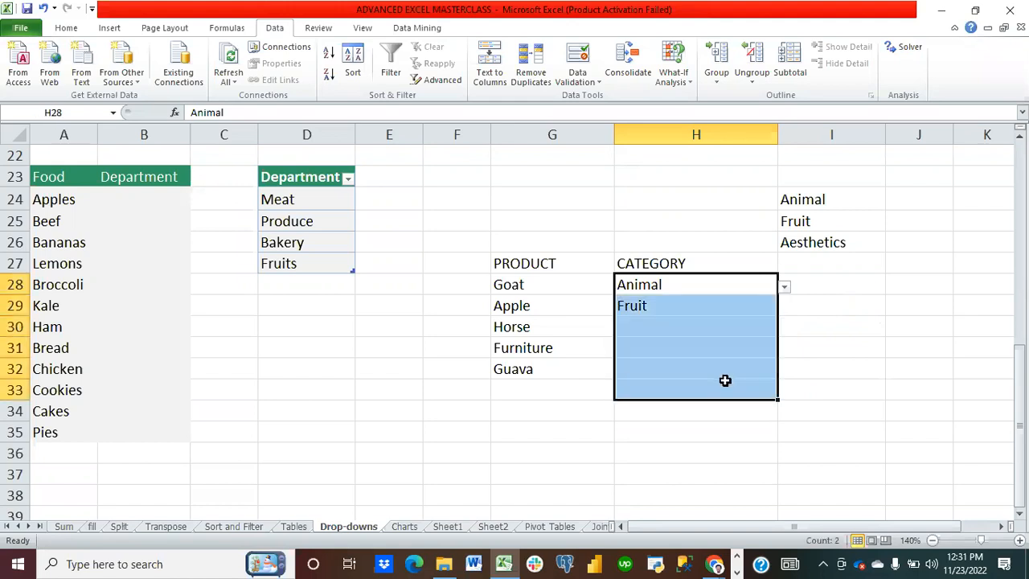
left_click(576, 80)
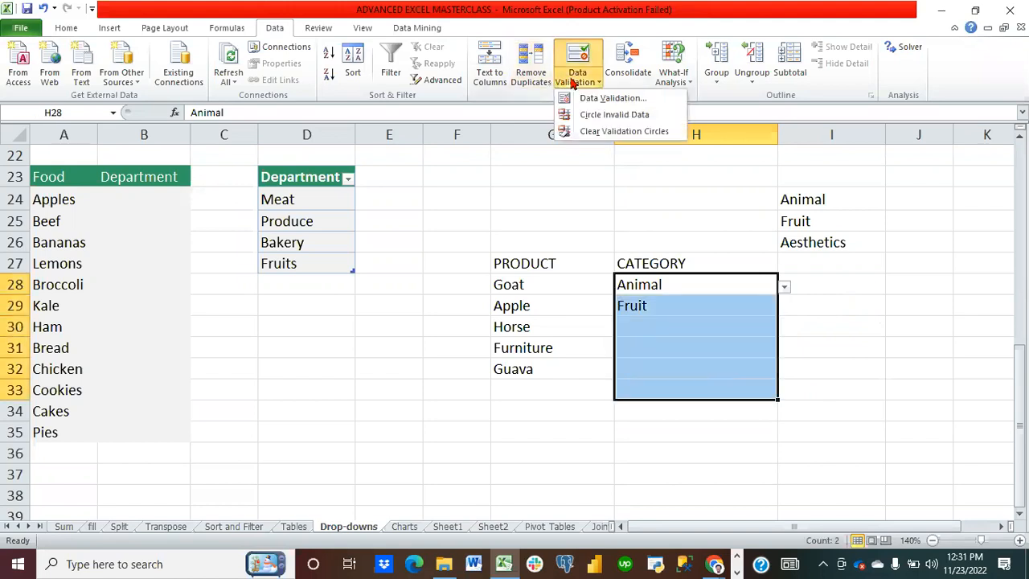
left_click(609, 98)
left_click(488, 324)
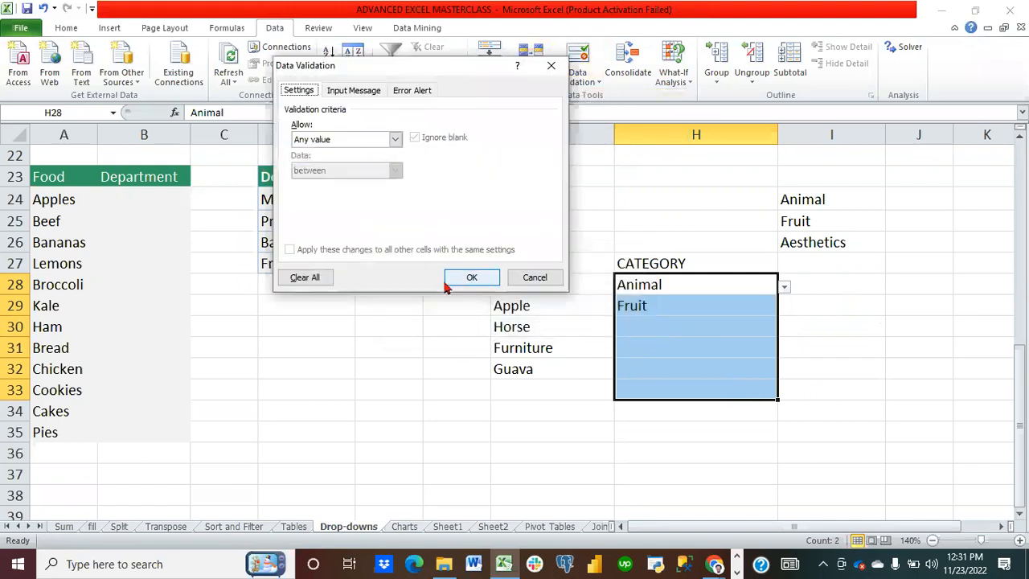
left_click(322, 278)
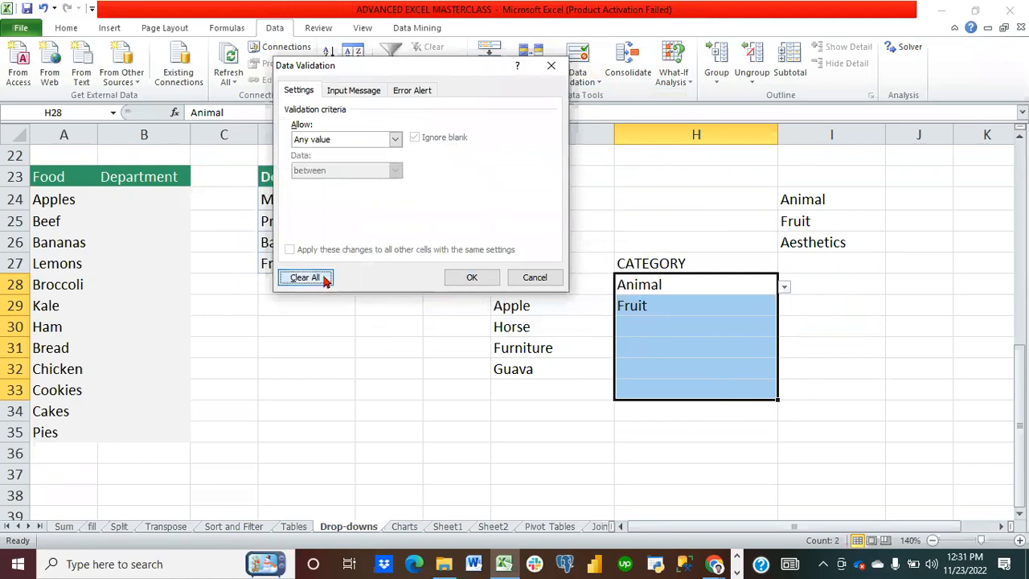
left_click(472, 279)
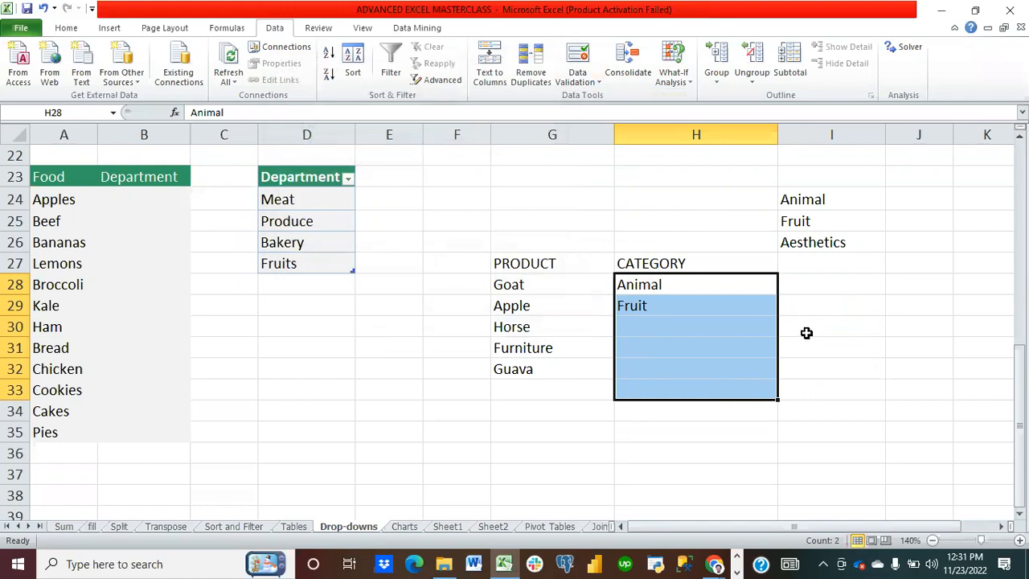
key("Delete")
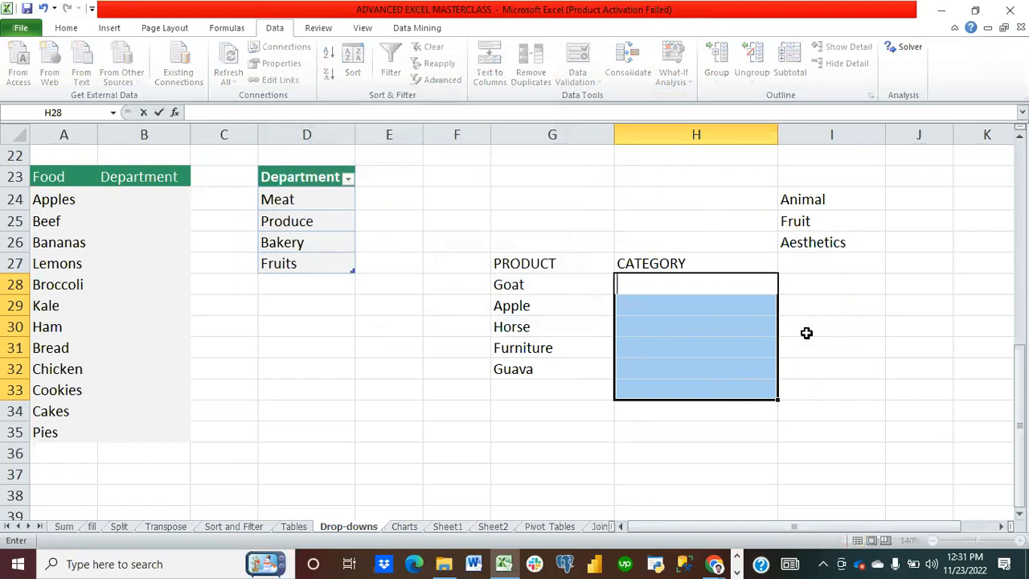
left_click(883, 387)
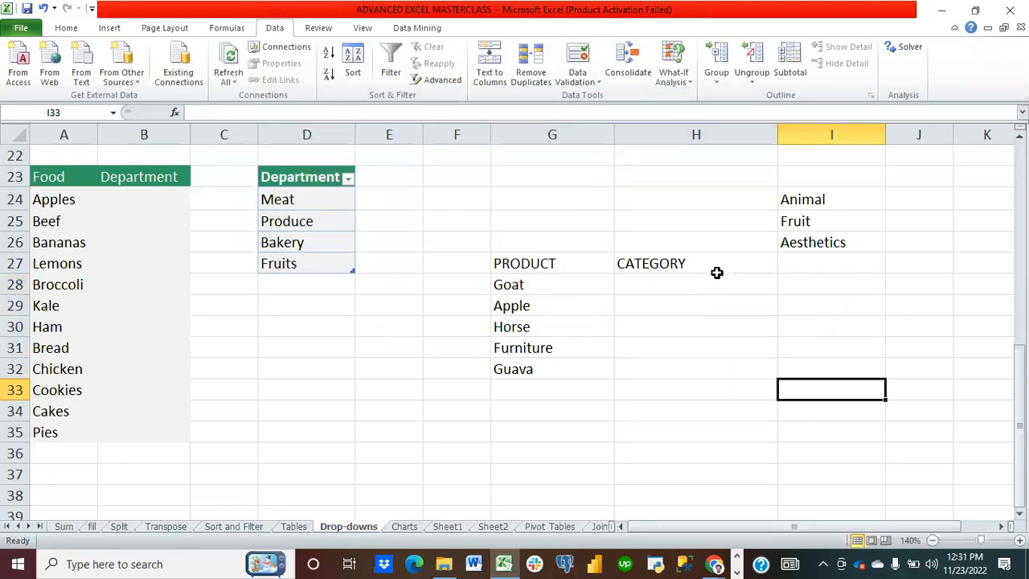
Step: Apply List validation to H28:H32 with the source range I24:I26
left_click_drag(696, 284, 690, 363)
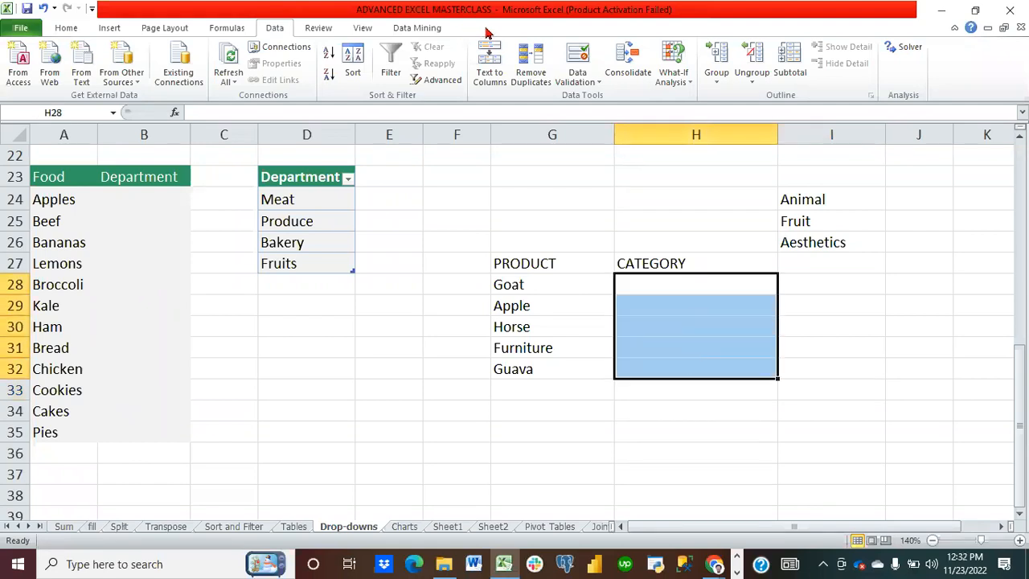
left_click(580, 56)
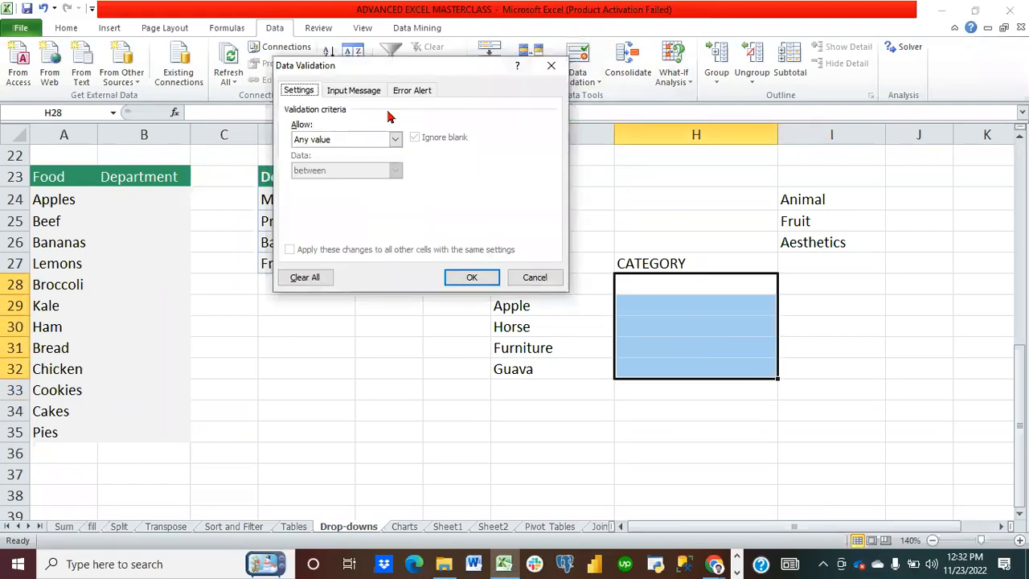
left_click(393, 142)
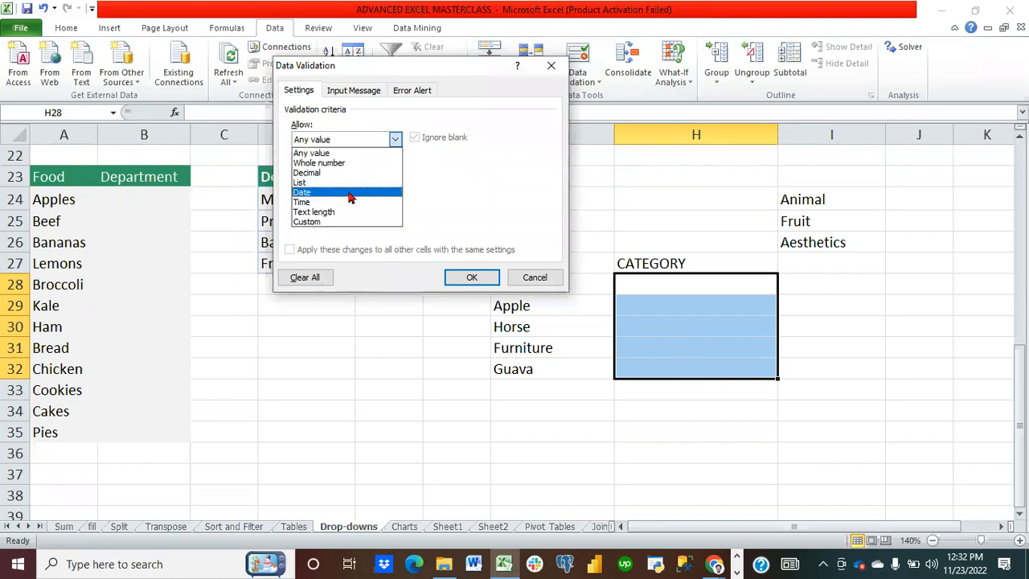
left_click(346, 183)
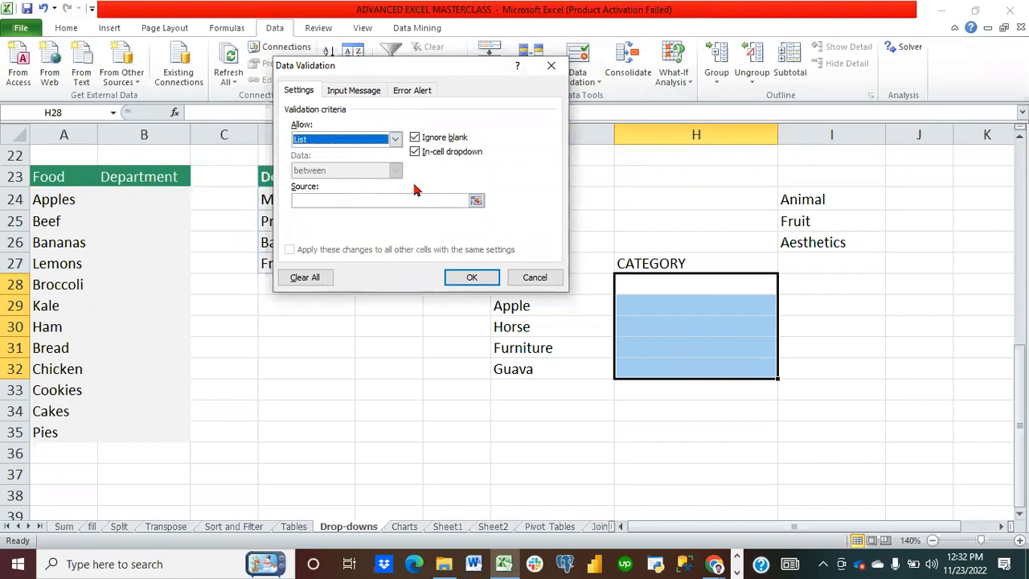
left_click(450, 202)
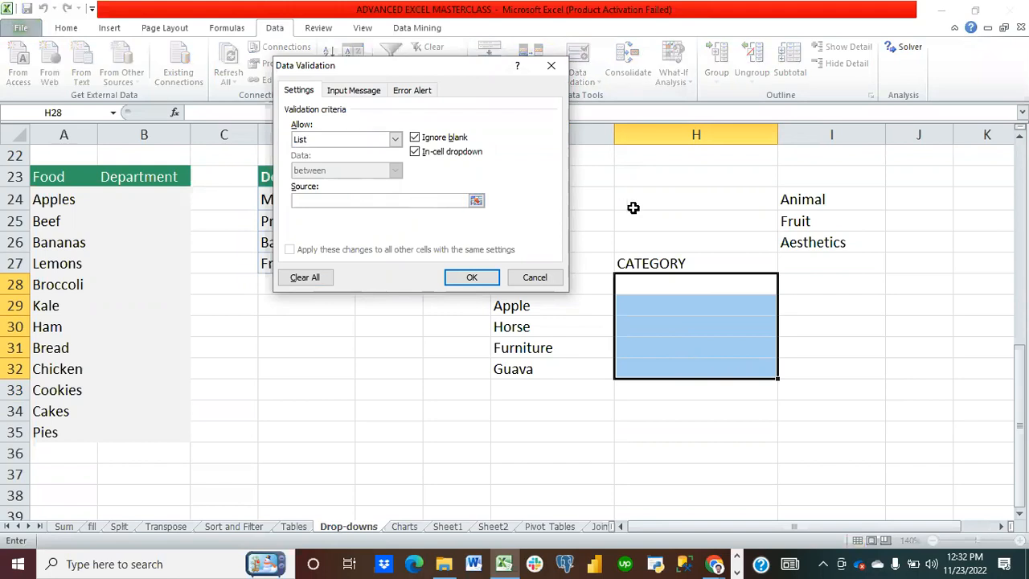
left_click_drag(810, 200, 812, 227)
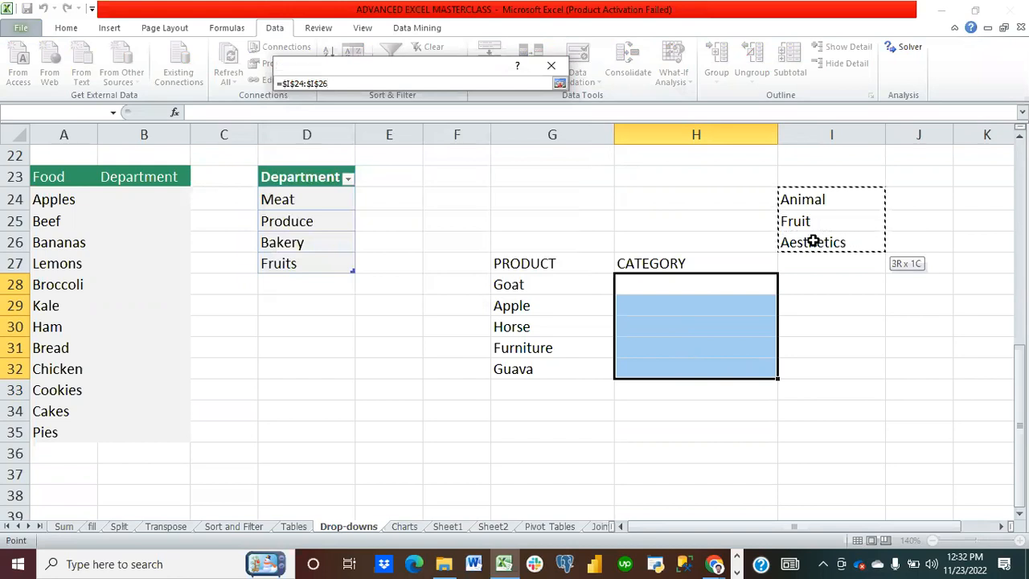
key("Return")
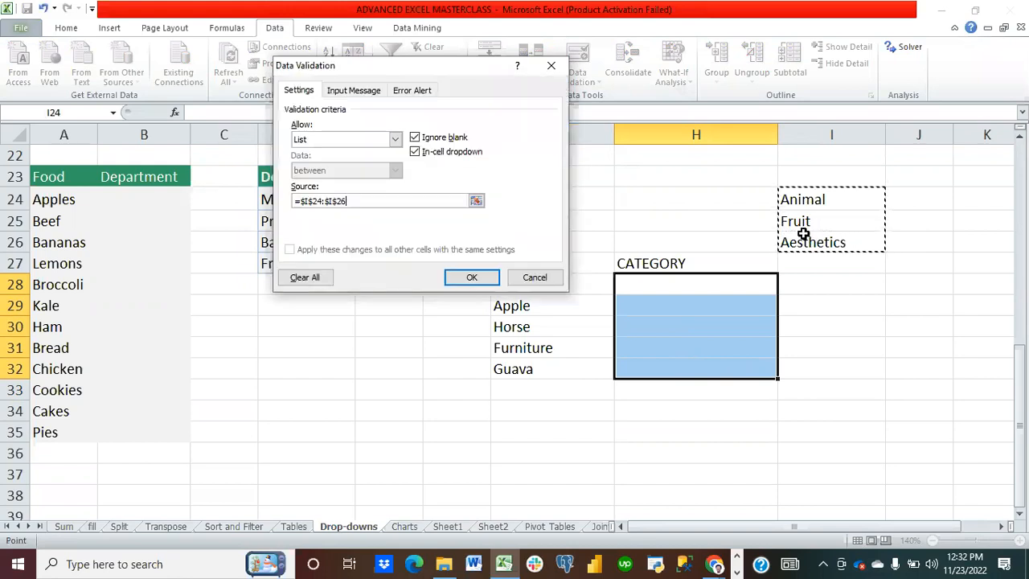
left_click(470, 279)
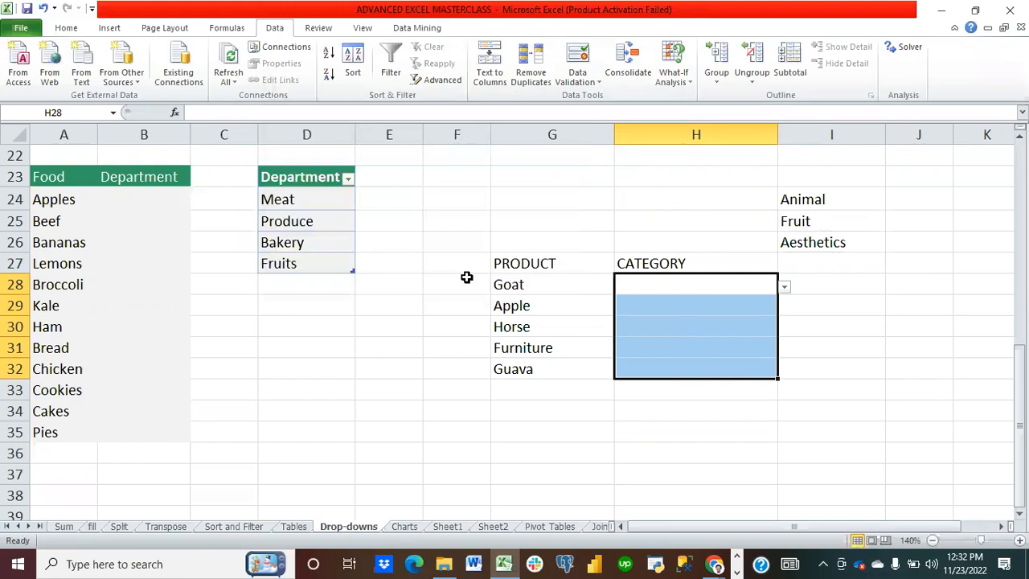
Step: Pick Animal for Goat in H28 and Aesthetics for Furniture in H31 from the drop-downs
left_click(665, 285)
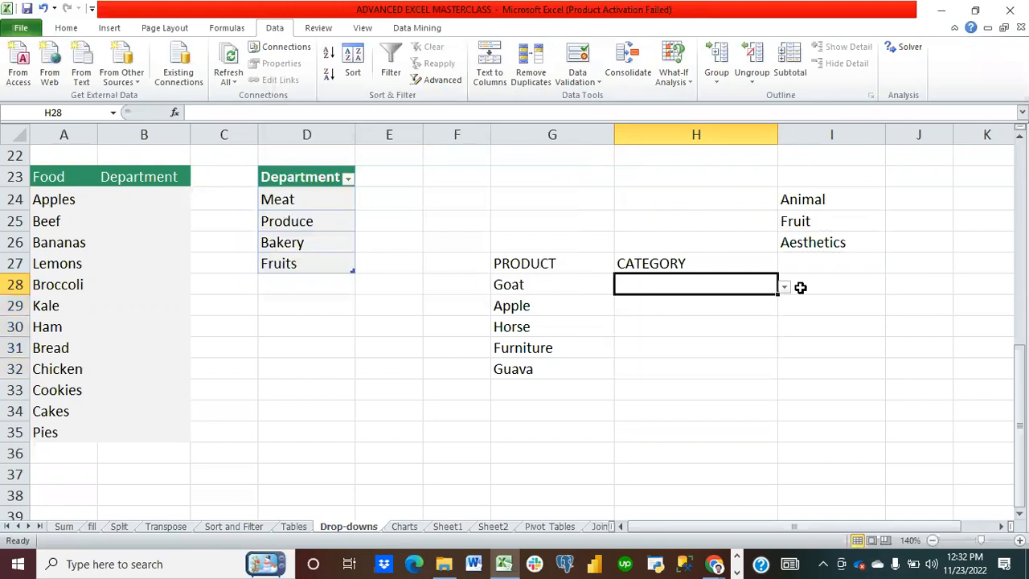
left_click(786, 290)
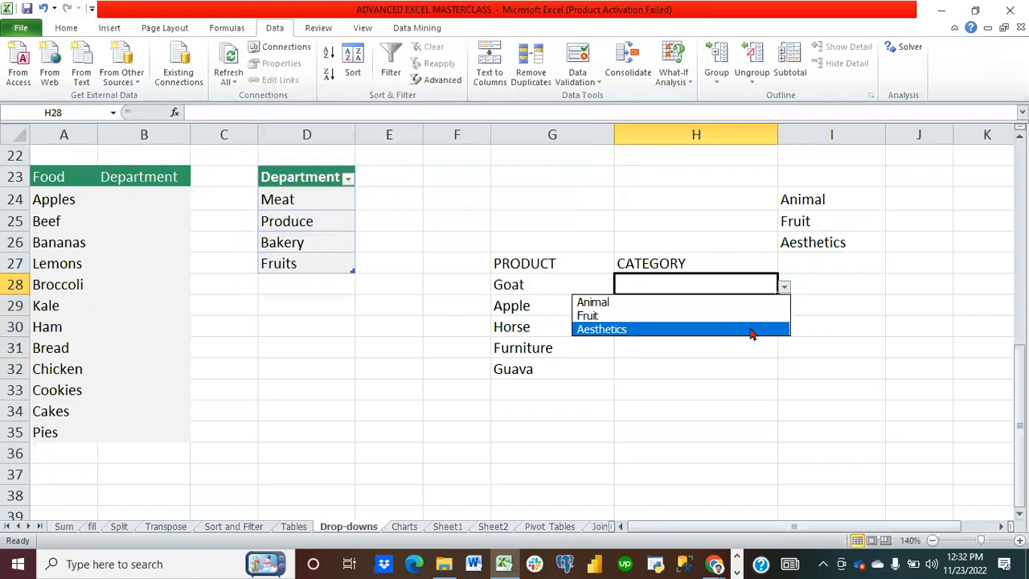
left_click(694, 305)
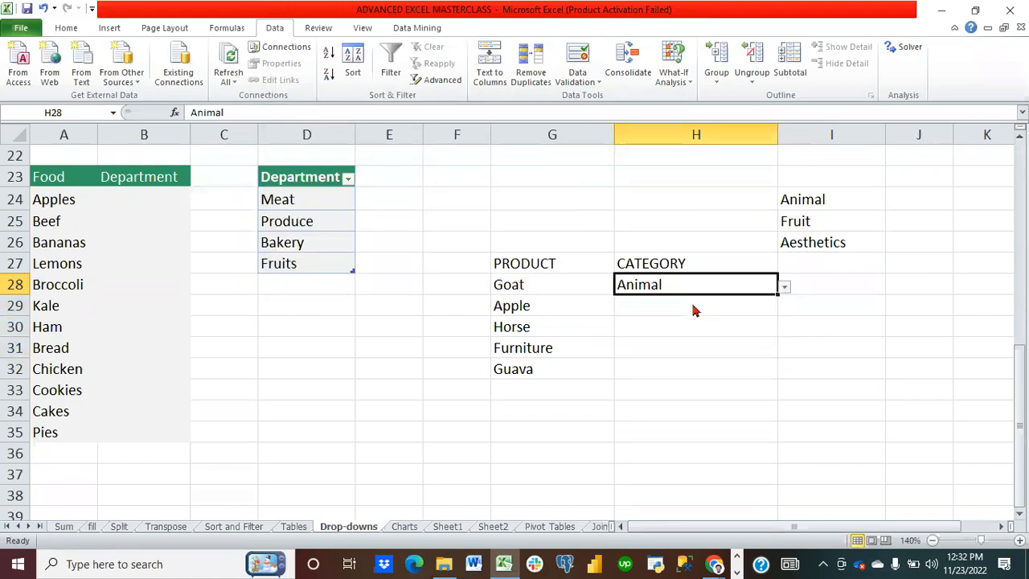
left_click(695, 366)
left_click(692, 344)
mouse_move(772, 352)
left_mouse_down()
mouse_move(790, 352)
mouse_move(768, 352)
left_mouse_up()
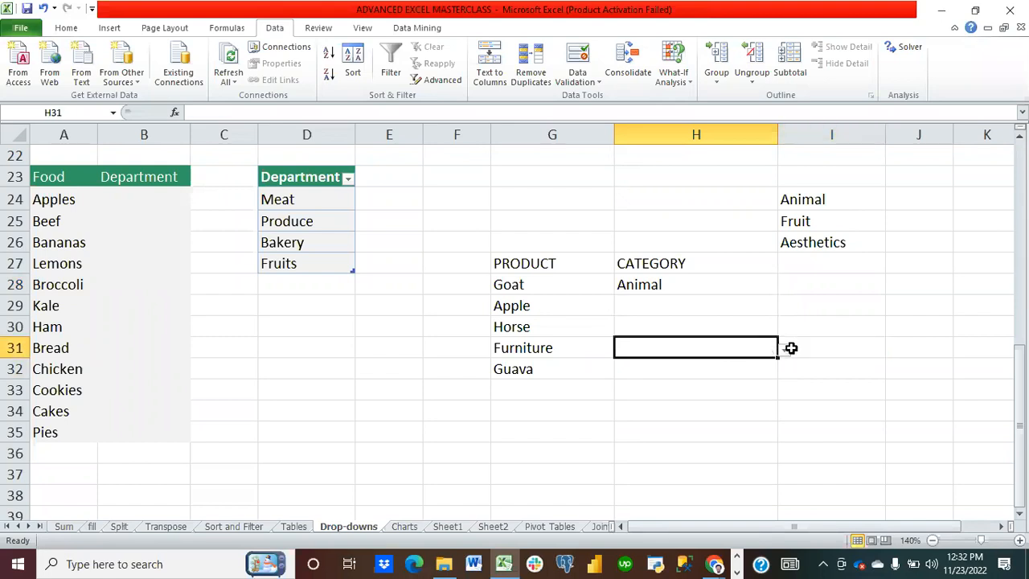
left_click(784, 351)
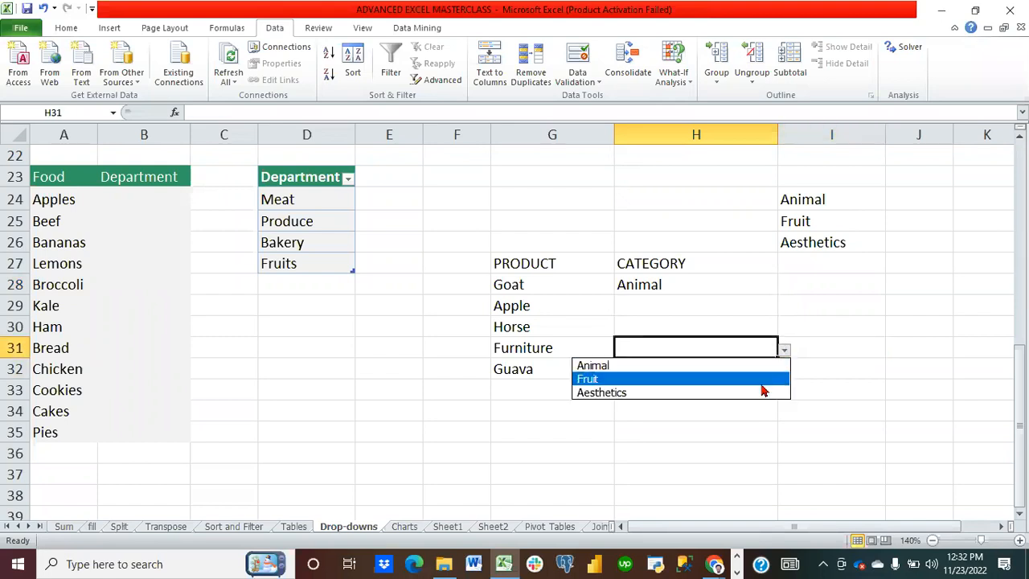
left_click(762, 392)
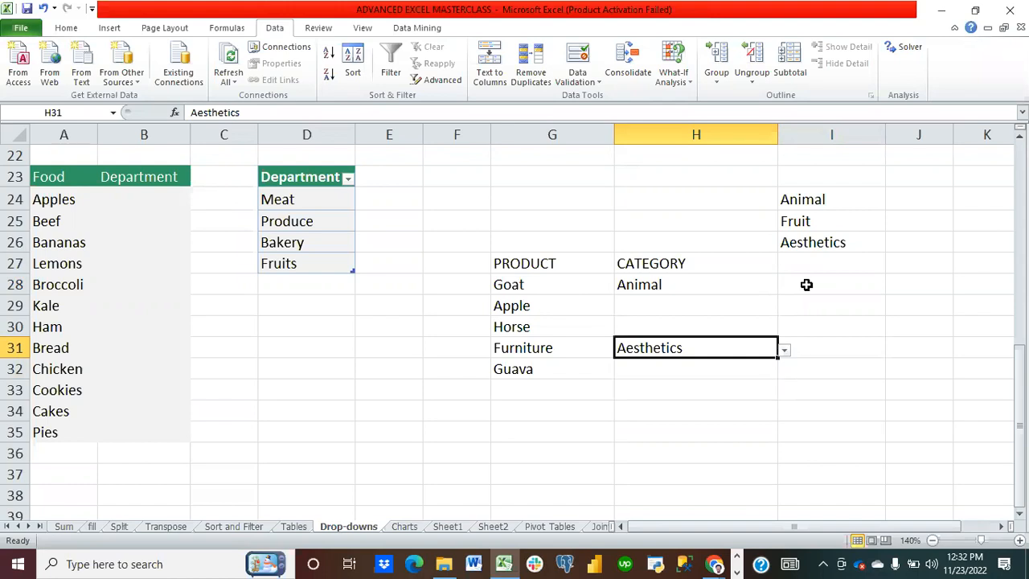
Step: Change option cell I26 to Wood and open H28's drop-down to check the updated options
left_click(813, 243)
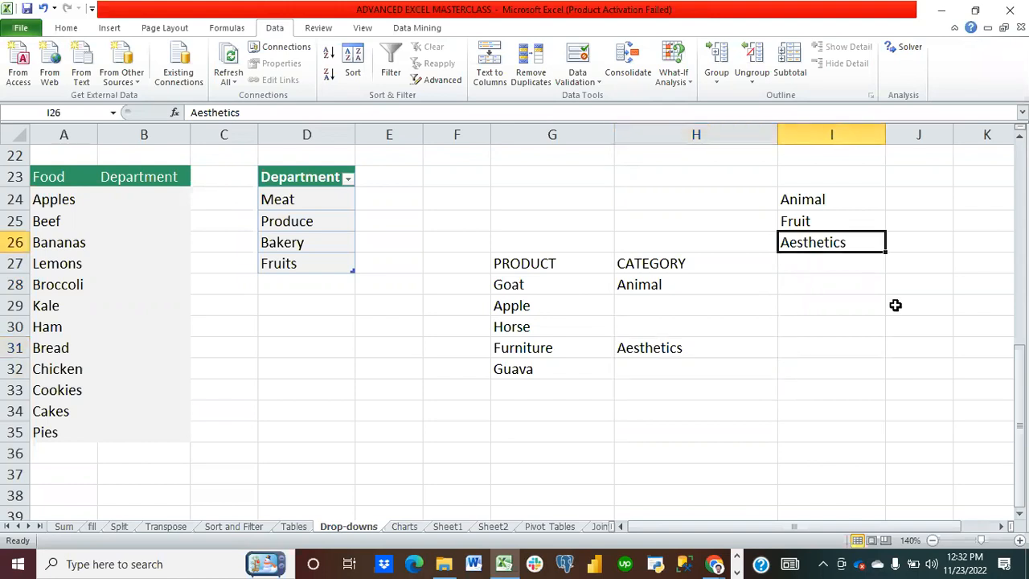
type("Wood")
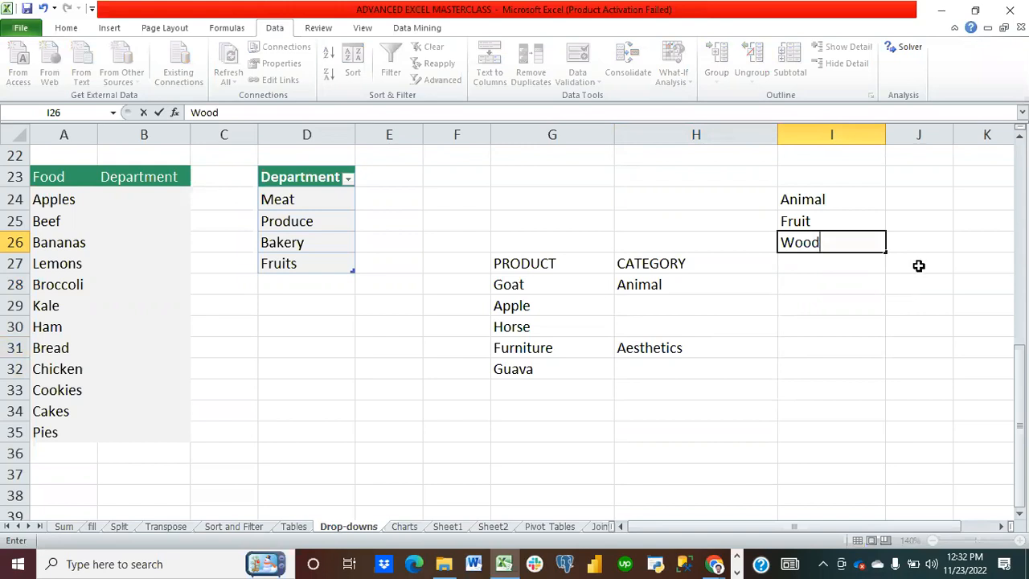
left_click(843, 300)
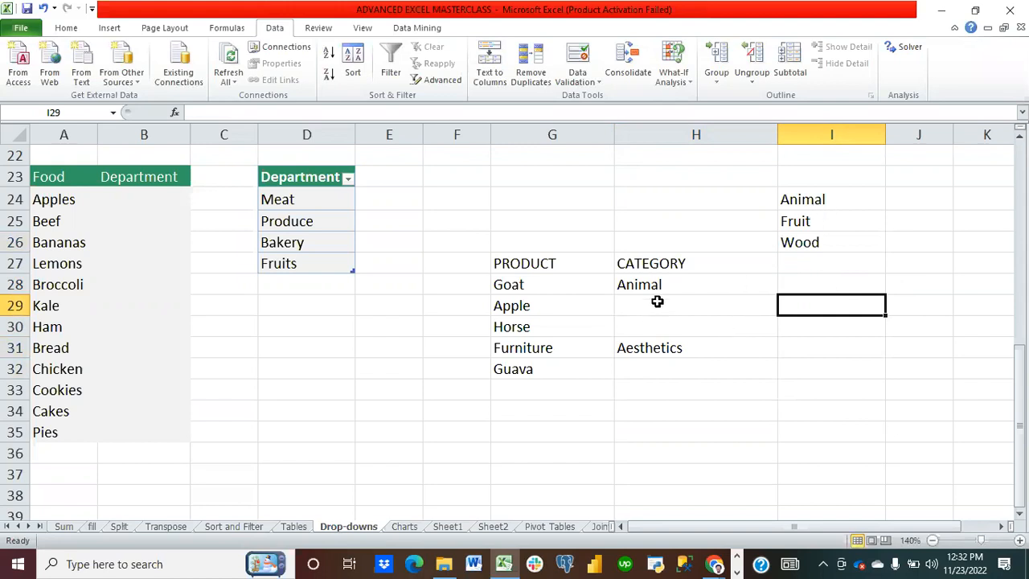
left_click(680, 287)
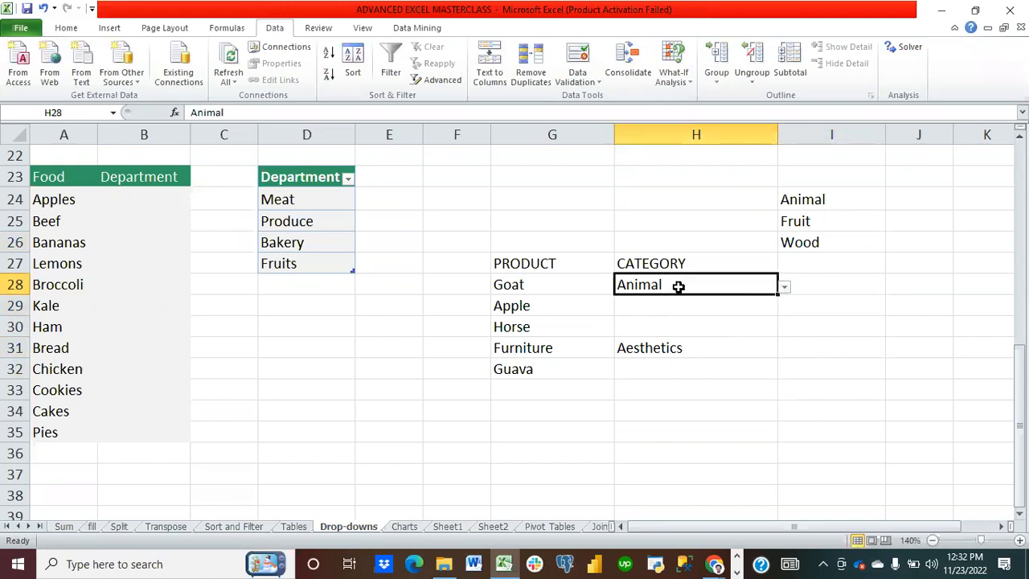
left_click(783, 289)
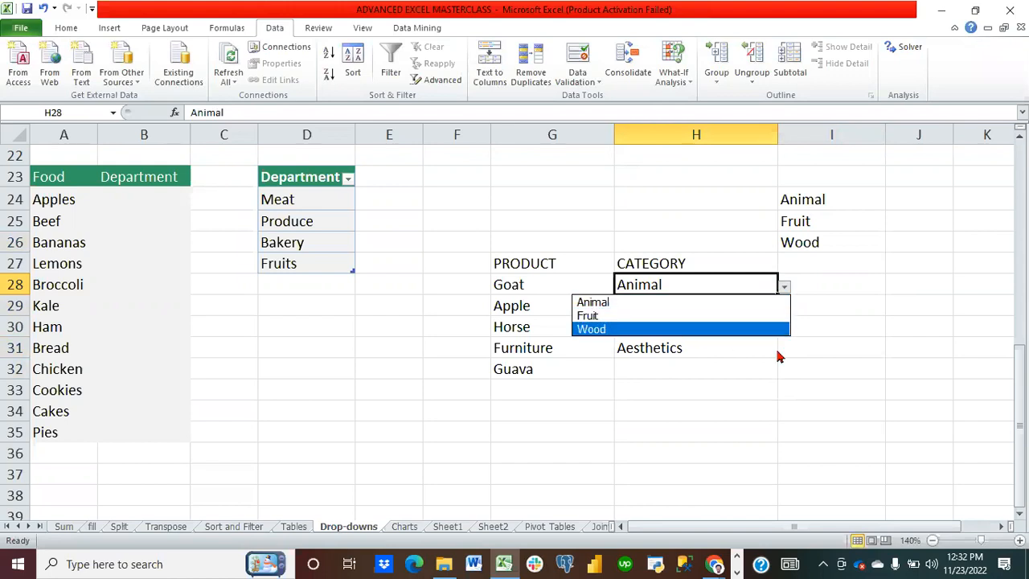
left_click(738, 346)
Step: Change Furniture's category in H31 to Wood from its drop-down
left_click(733, 341)
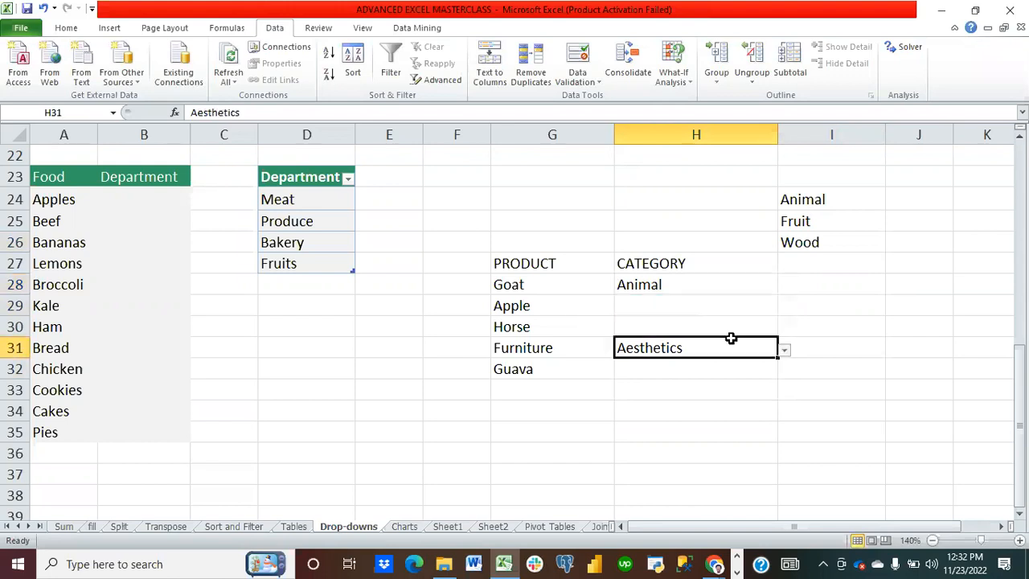
left_click(784, 350)
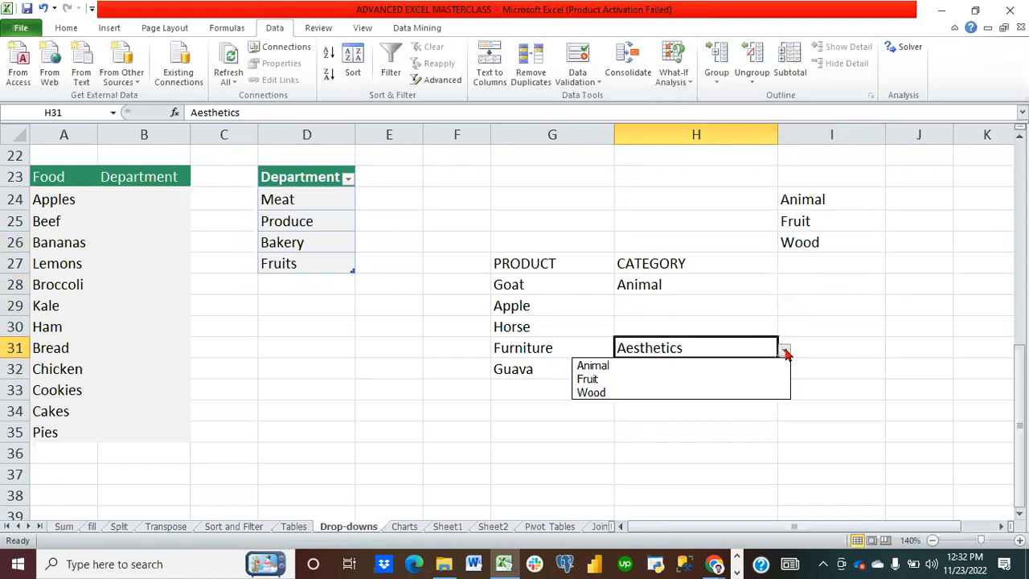
left_click(739, 394)
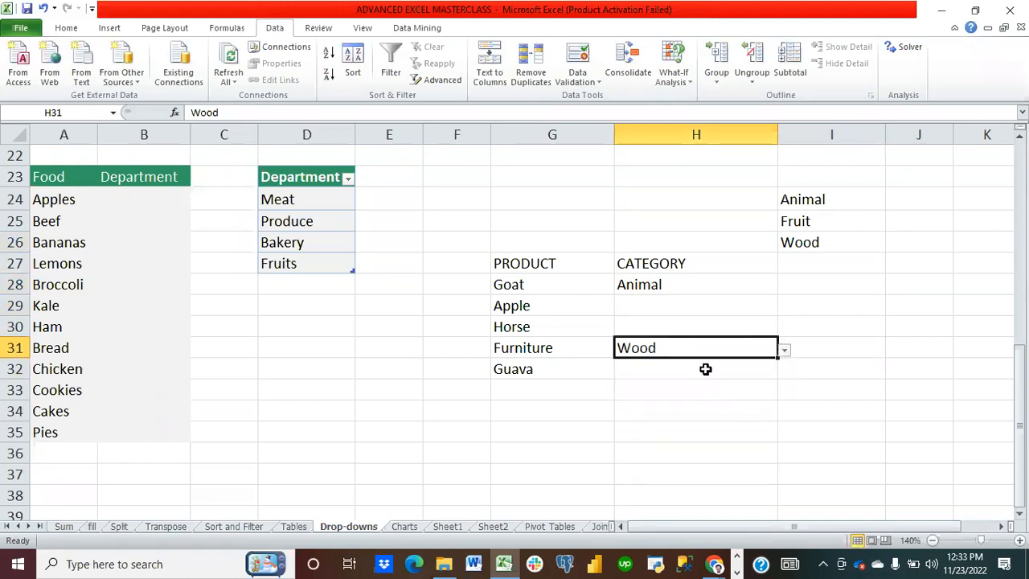
left_click(706, 369)
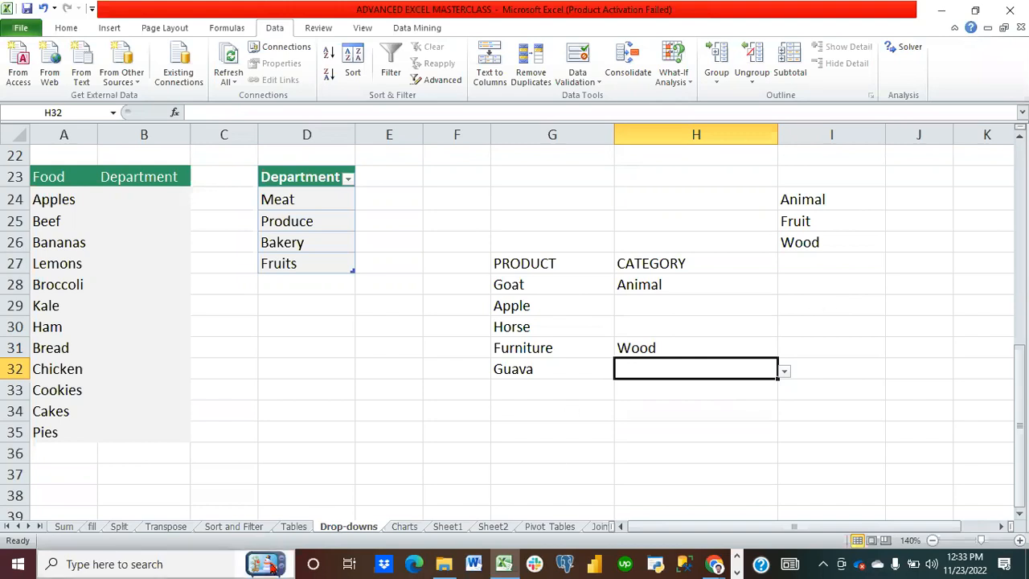
Step: On the Joints sheet, clear the Last Name, First Name entries in C6:C13
left_click(28, 526)
left_click(28, 527)
left_click(28, 527)
left_click(28, 526)
left_click(28, 527)
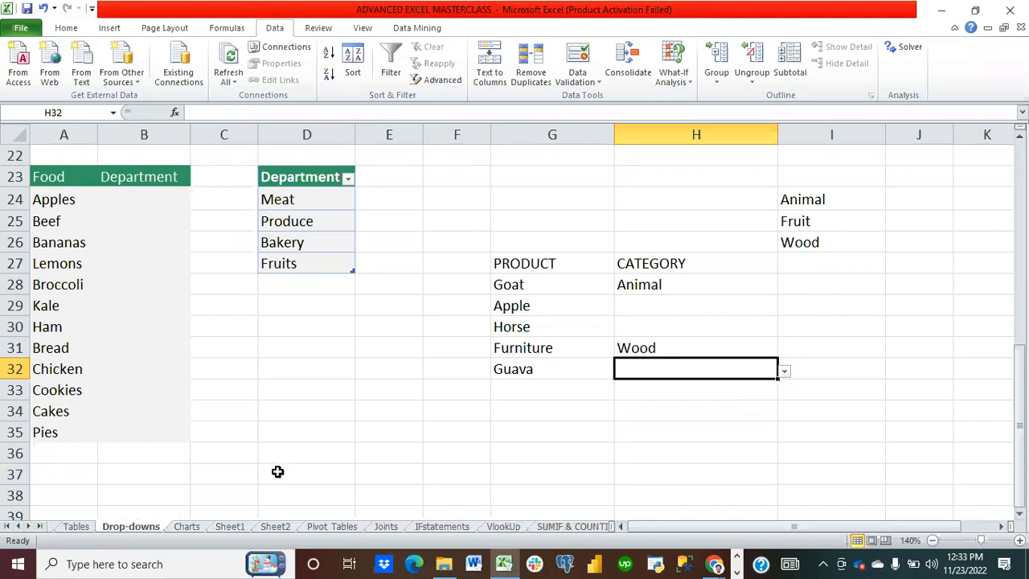
left_click(376, 528)
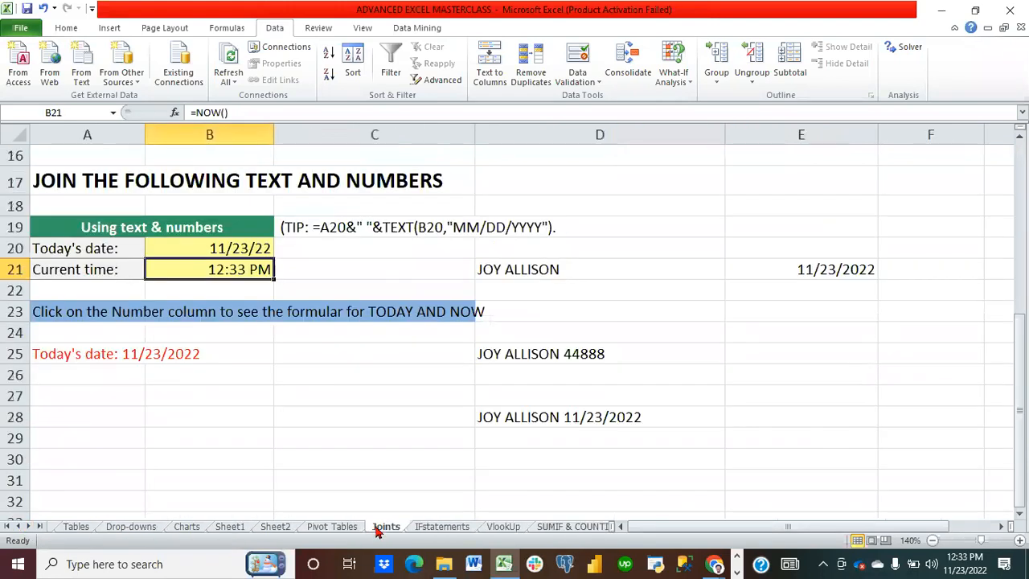
scroll(434, 409, "up", 5)
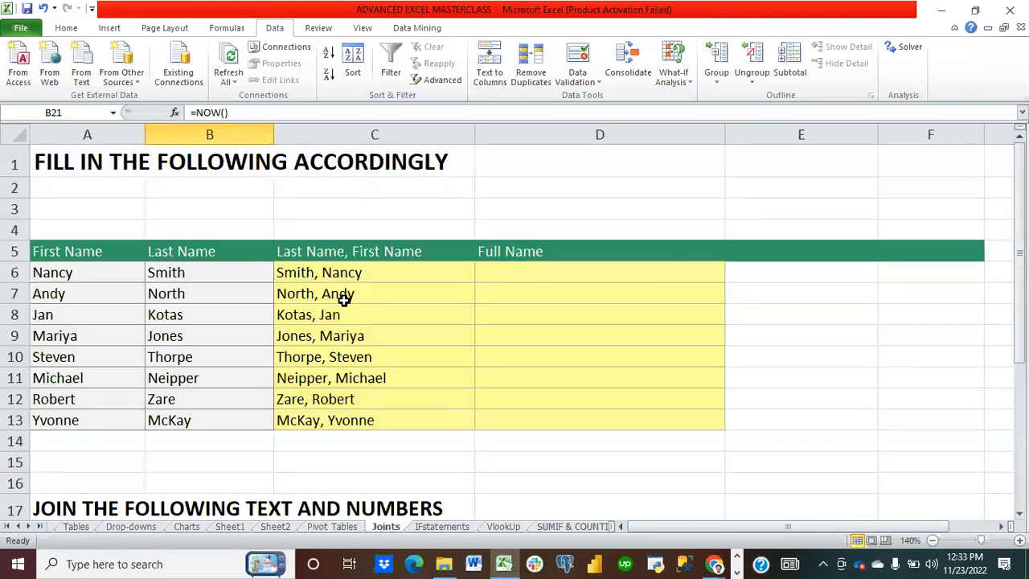
left_click(331, 272)
left_click_drag(331, 273, 332, 426)
key("Delete")
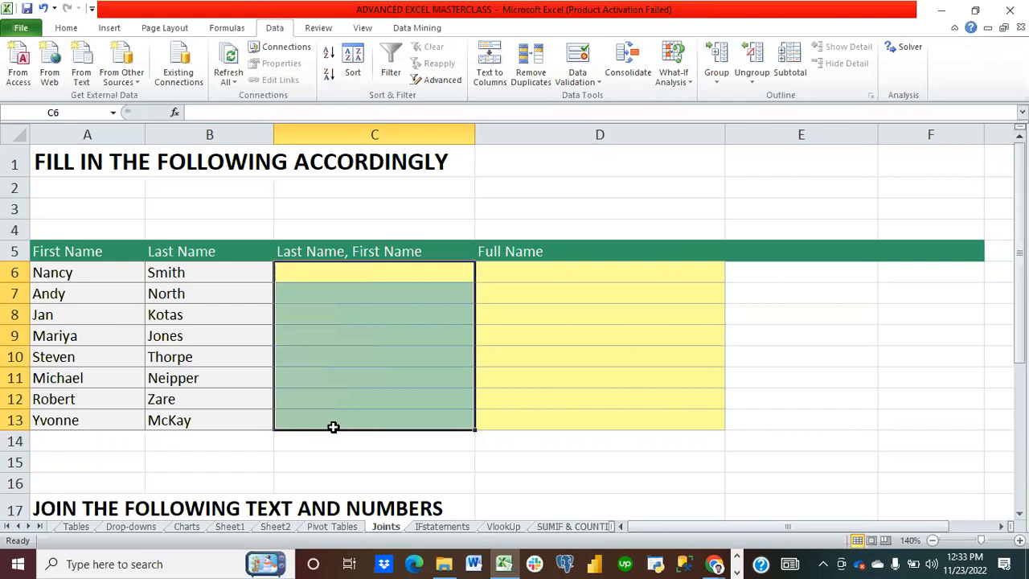
left_click(391, 475)
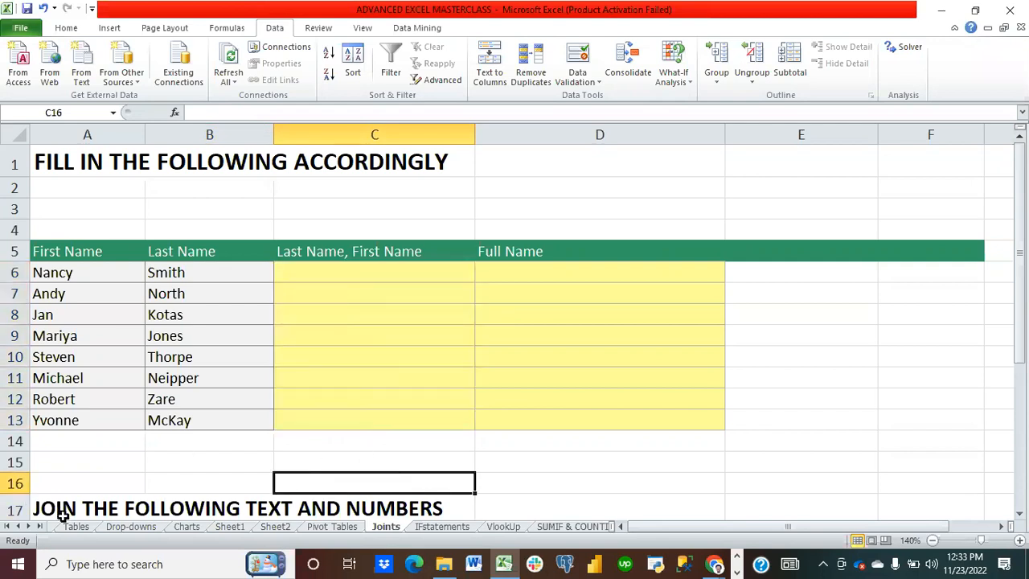
left_click(18, 526)
left_click(17, 526)
left_click(18, 526)
left_click(18, 527)
left_click(18, 526)
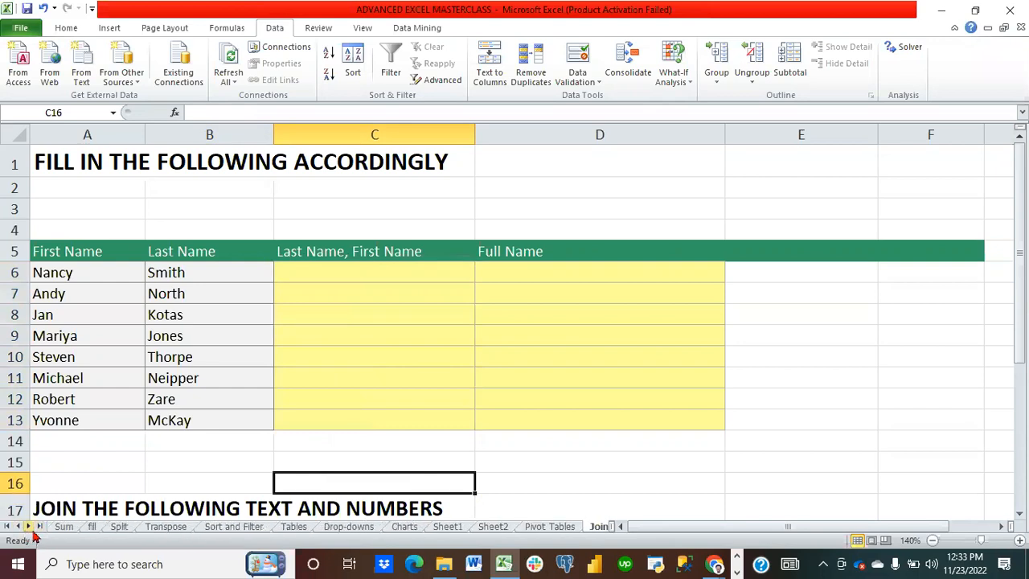
left_click(28, 526)
left_click(28, 526)
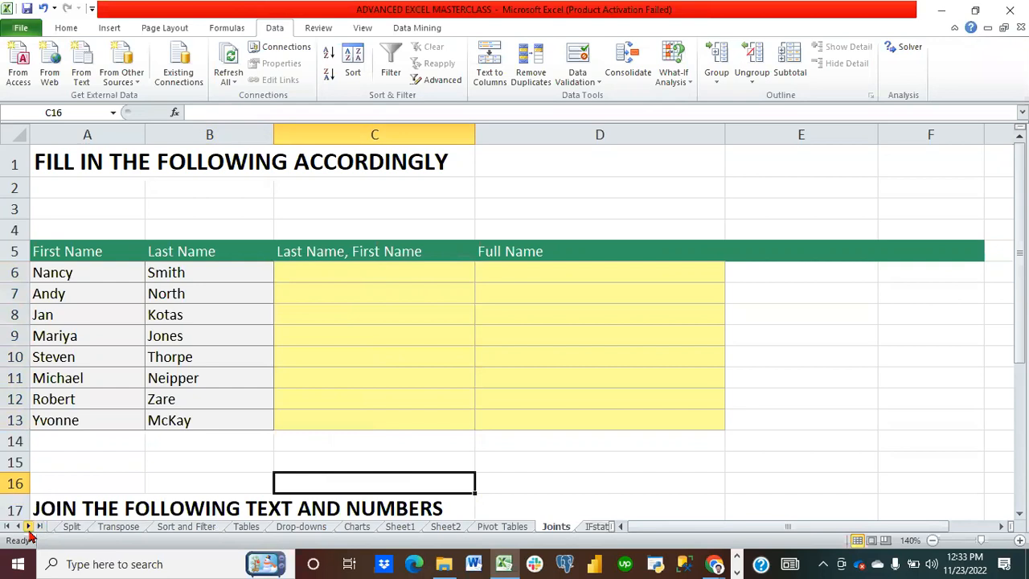
left_click(28, 526)
left_click(28, 527)
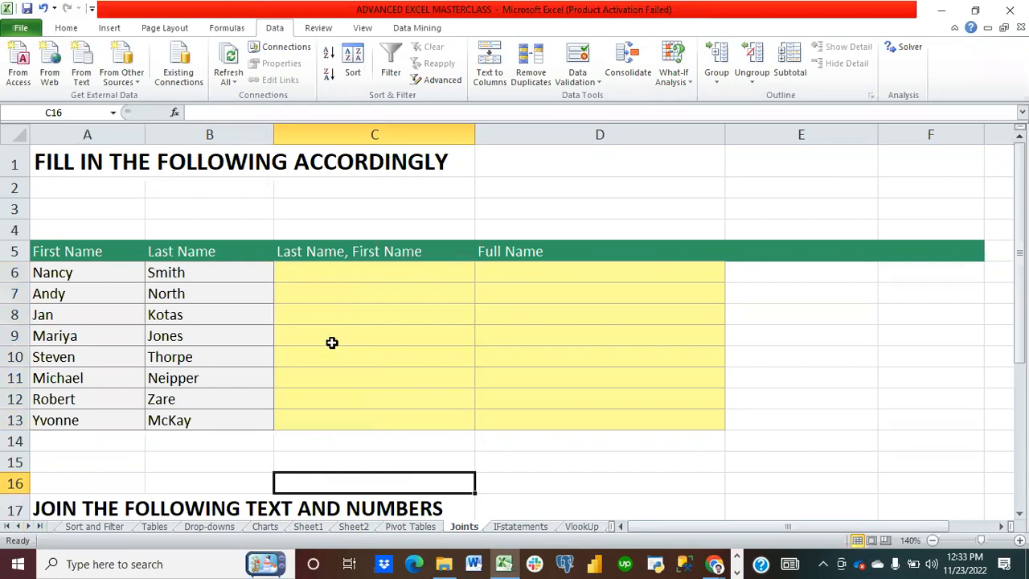
Step: In C6 enter =CONCATENATE(B6,", ",A6) and fill it down through C13
left_click(316, 275)
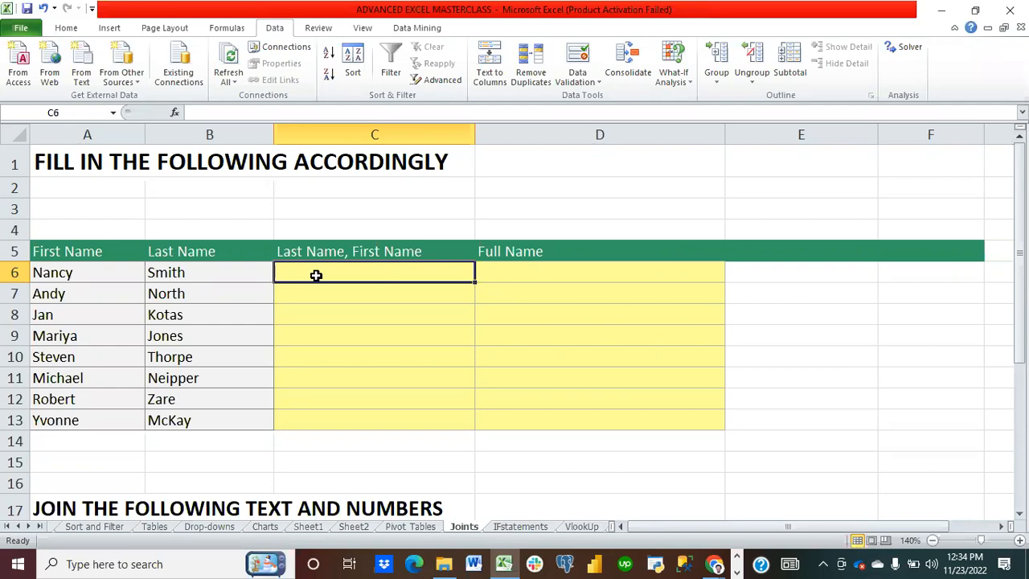
type("=con")
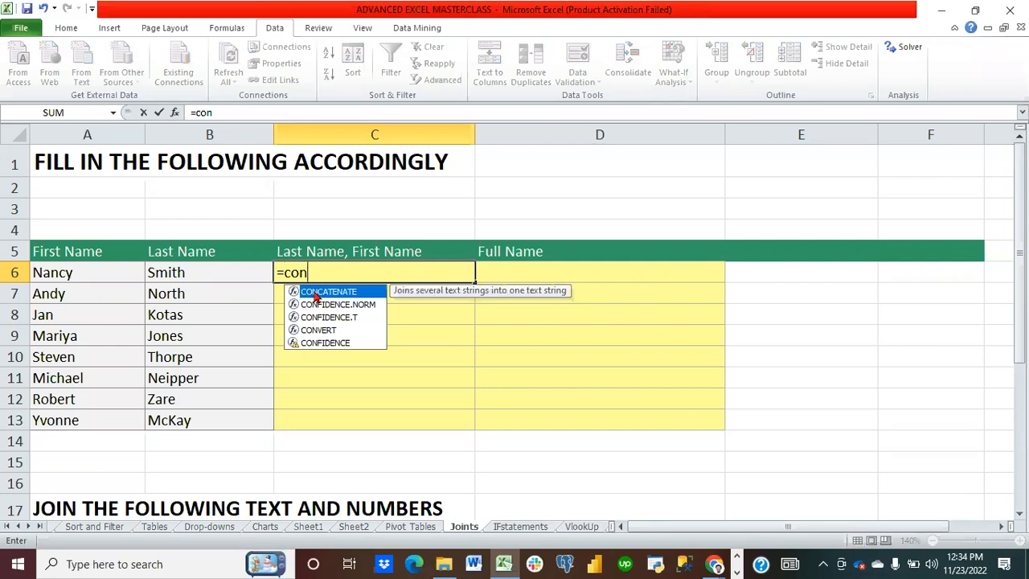
double_click(325, 292)
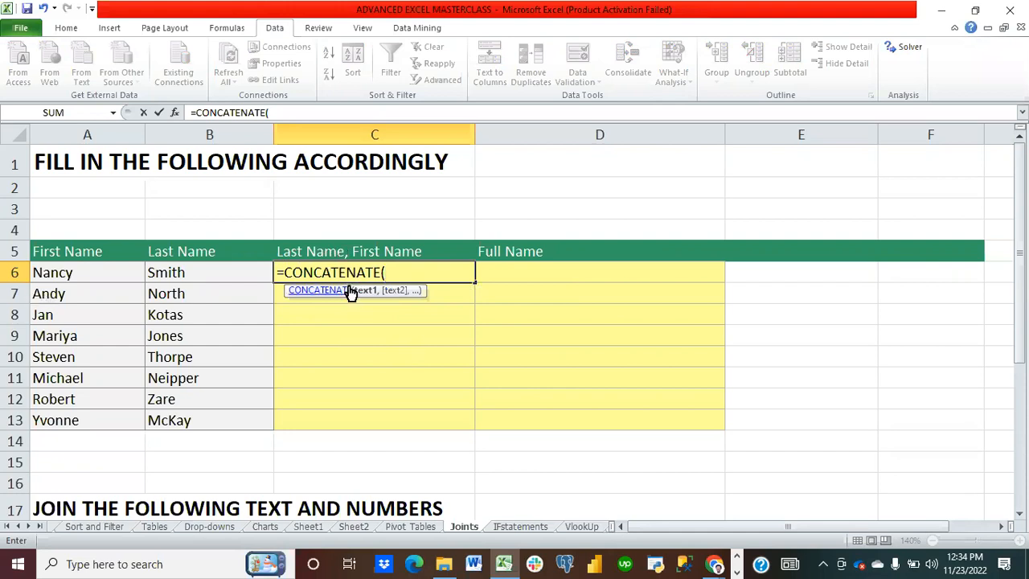
left_click(200, 273)
type(",")
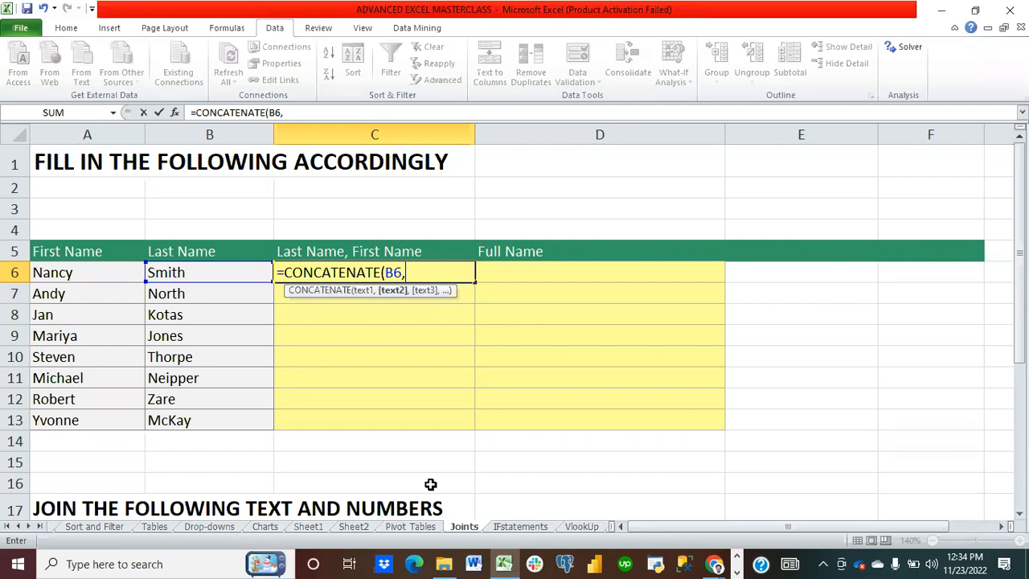
type("\", \",")
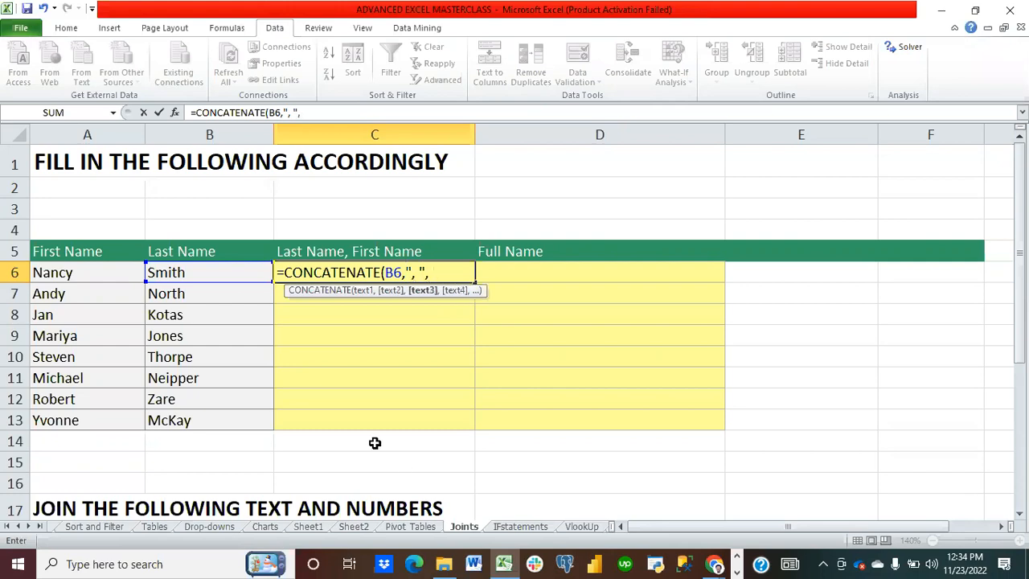
left_click(69, 272)
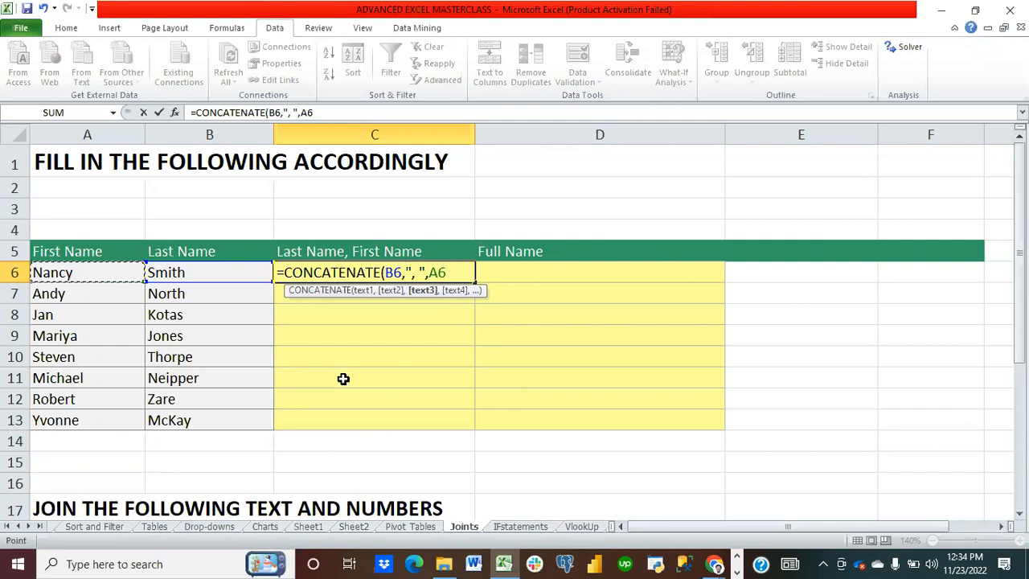
type(")")
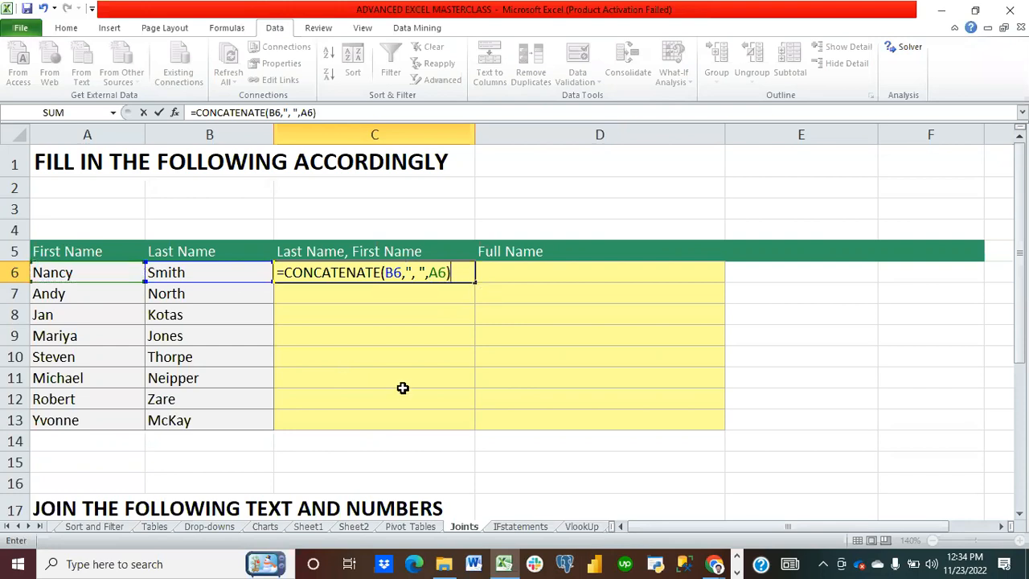
key("Return")
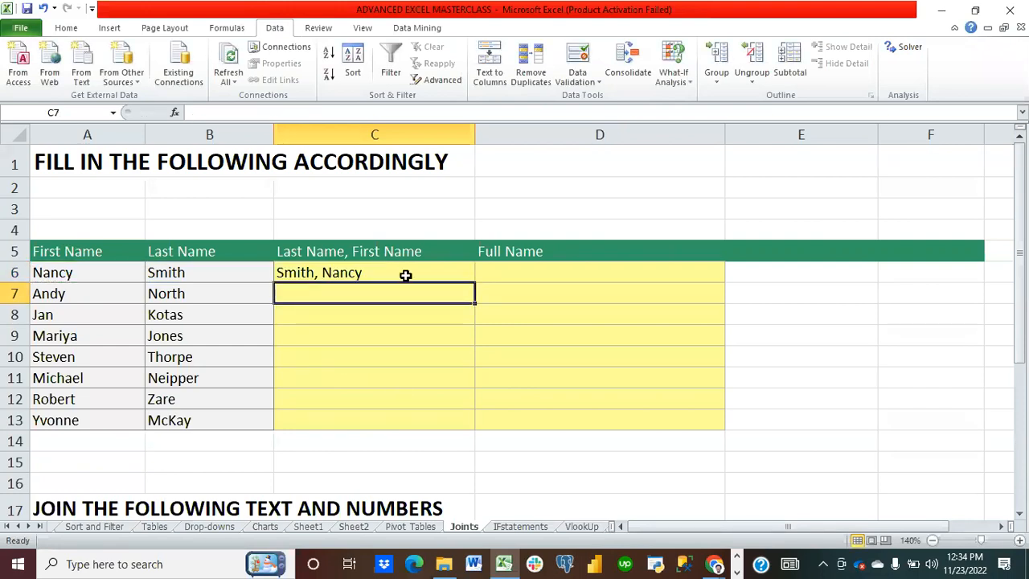
left_click(404, 274)
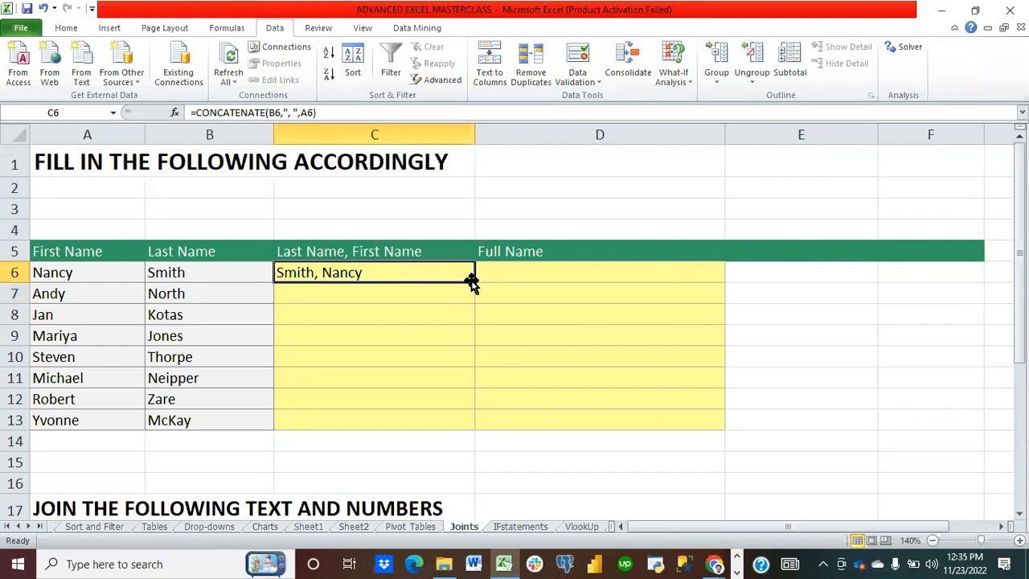
double_click(475, 283)
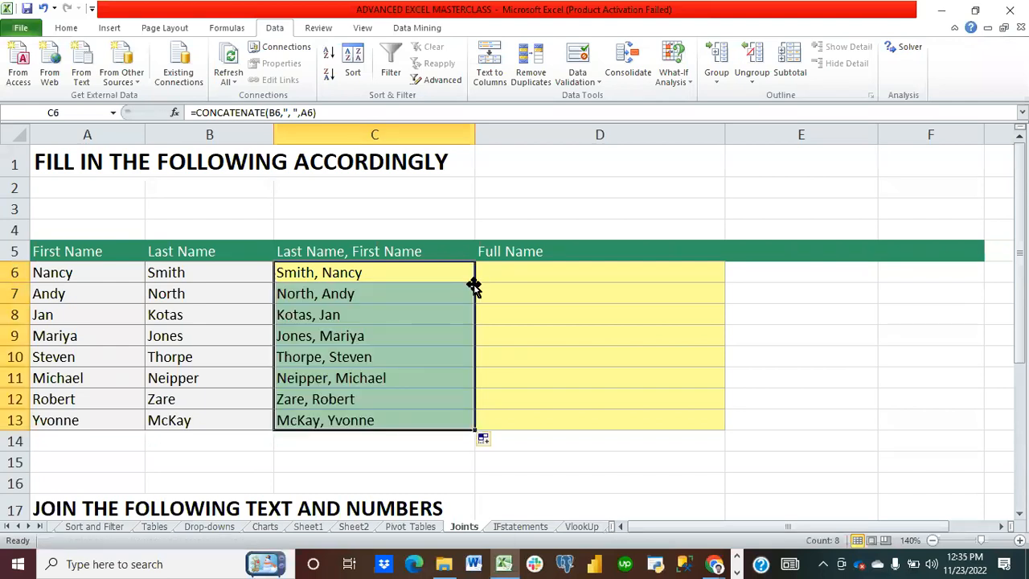
Step: In D6 enter =CONCATENATE(A6," ",B6) to build the full name and fill it down through D13
left_click(521, 275)
type("=con")
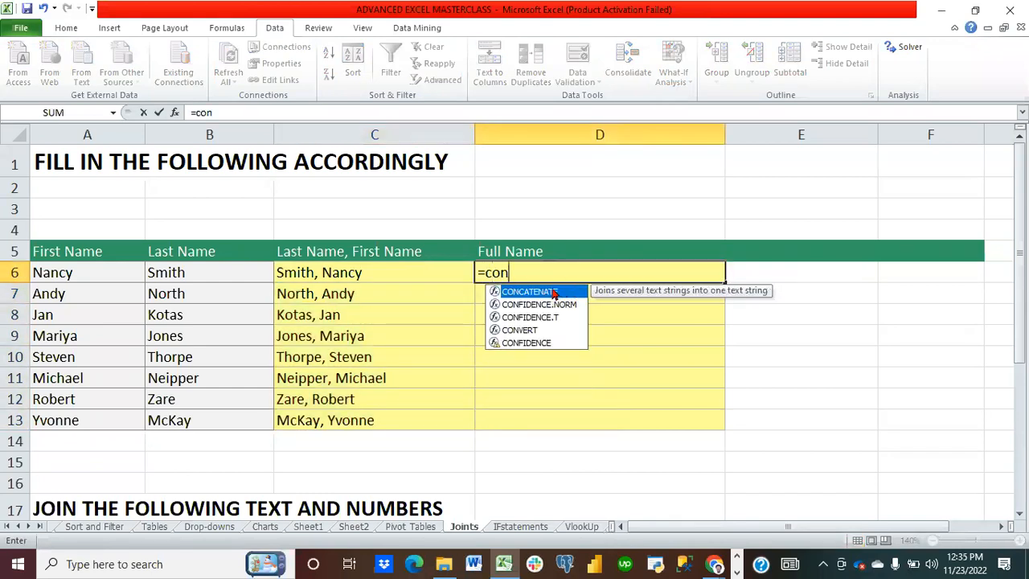
double_click(555, 292)
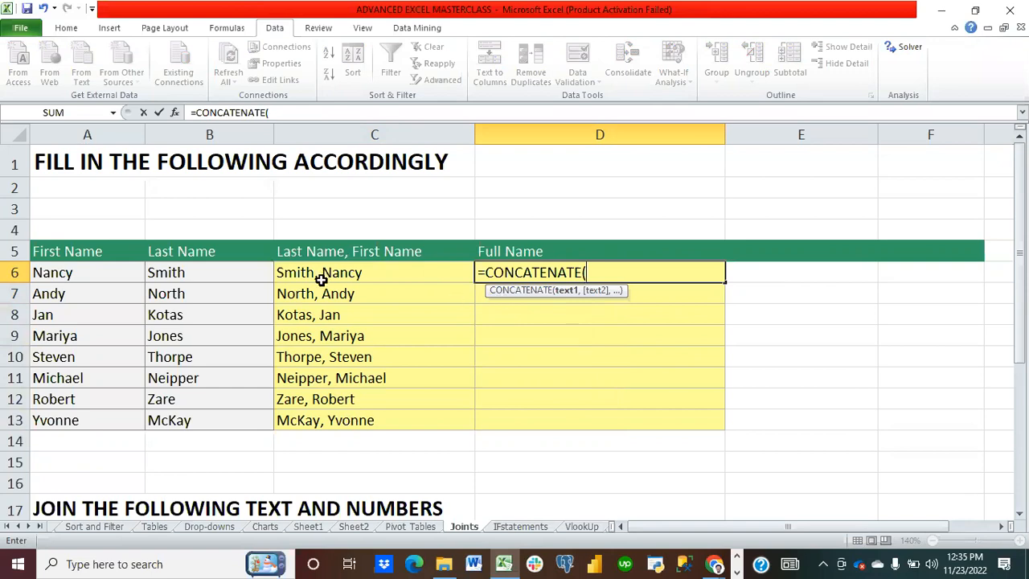
left_click(80, 271)
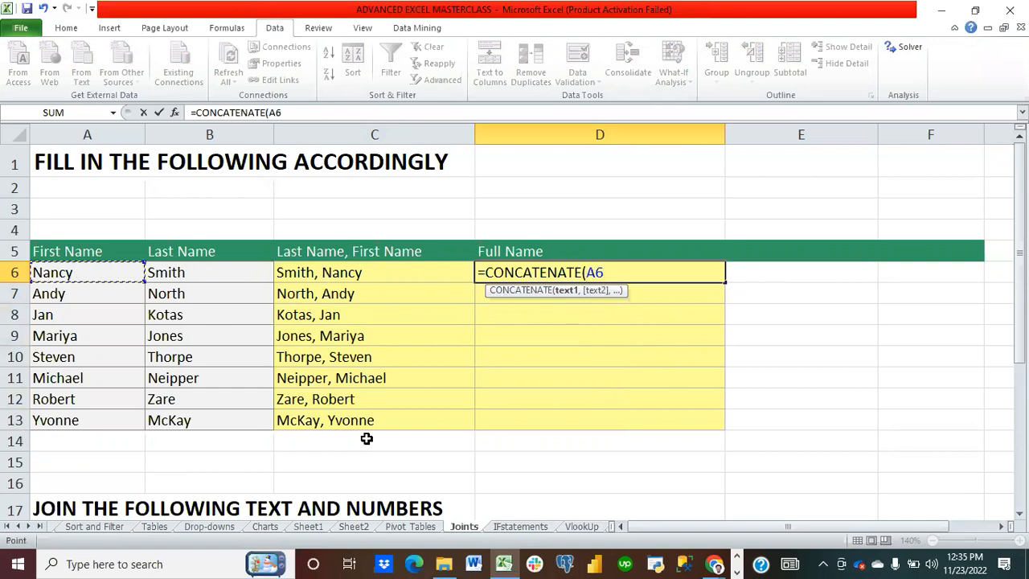
type(",")
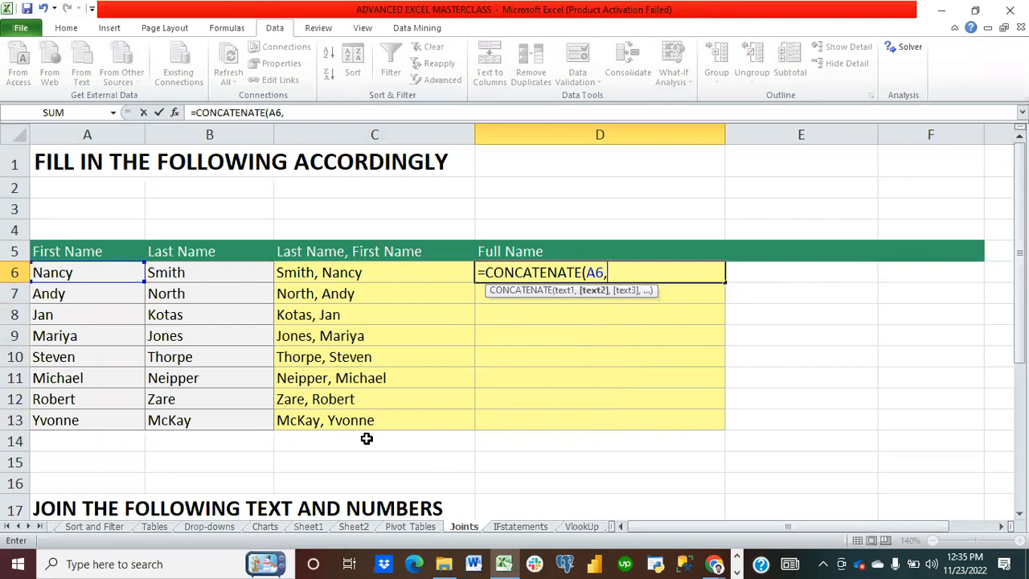
type("\" \",")
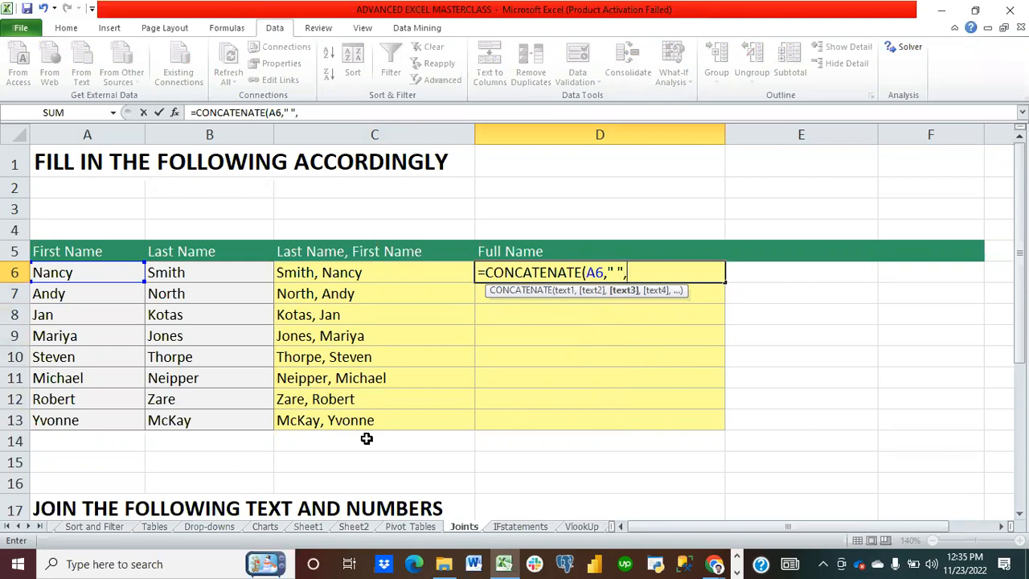
left_click(223, 276)
type(")")
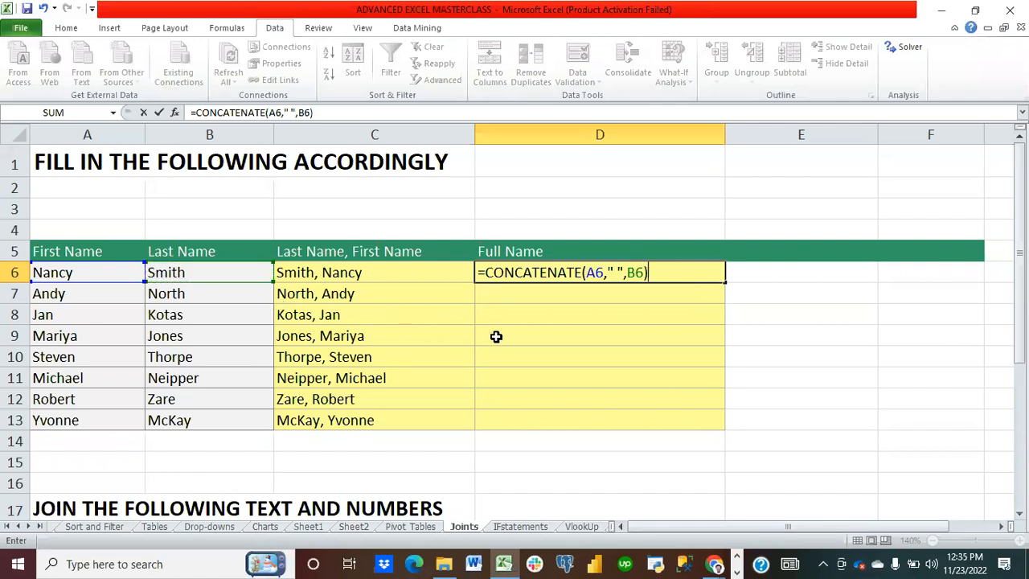
key("Return")
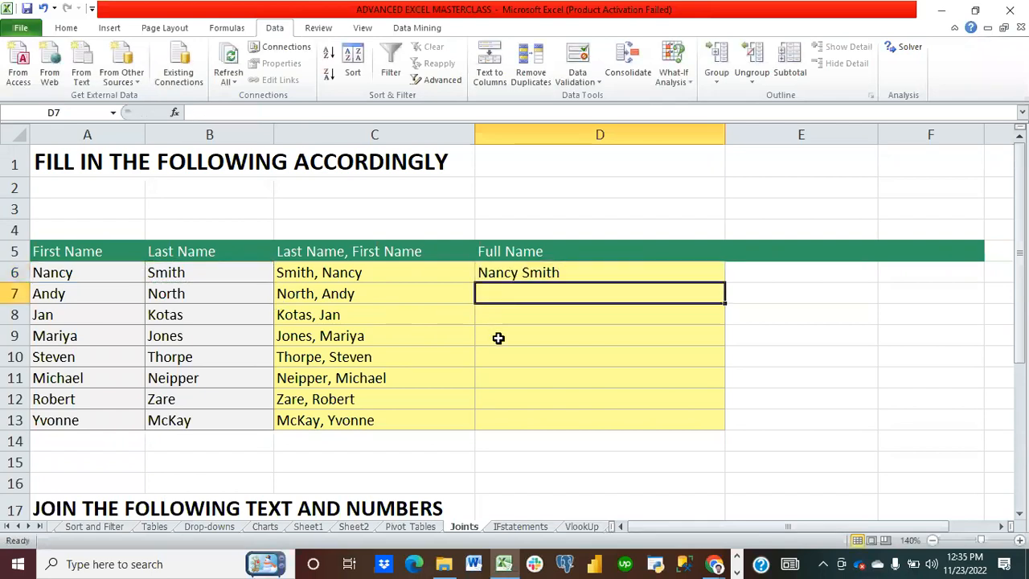
left_click(600, 272)
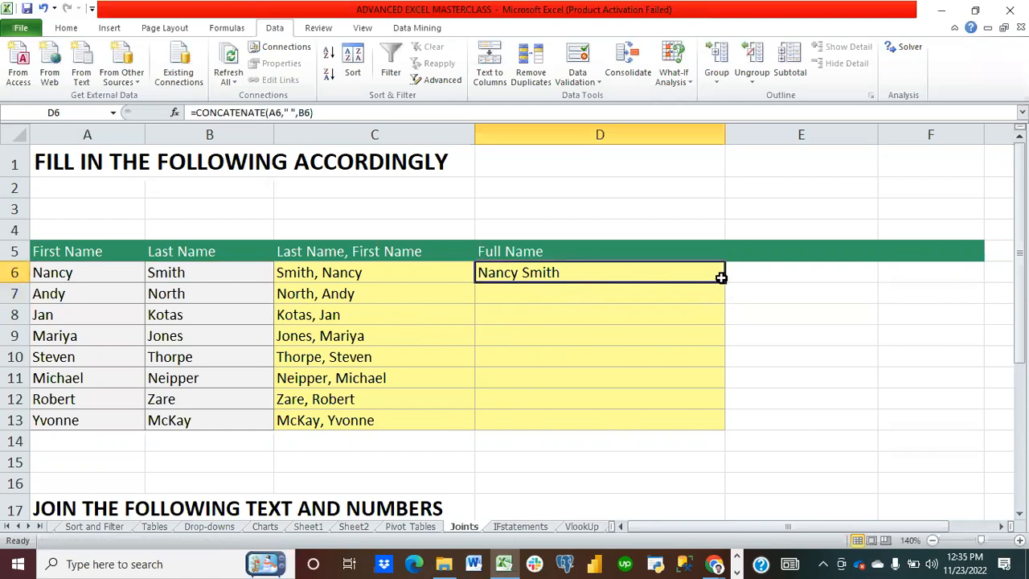
double_click(724, 279)
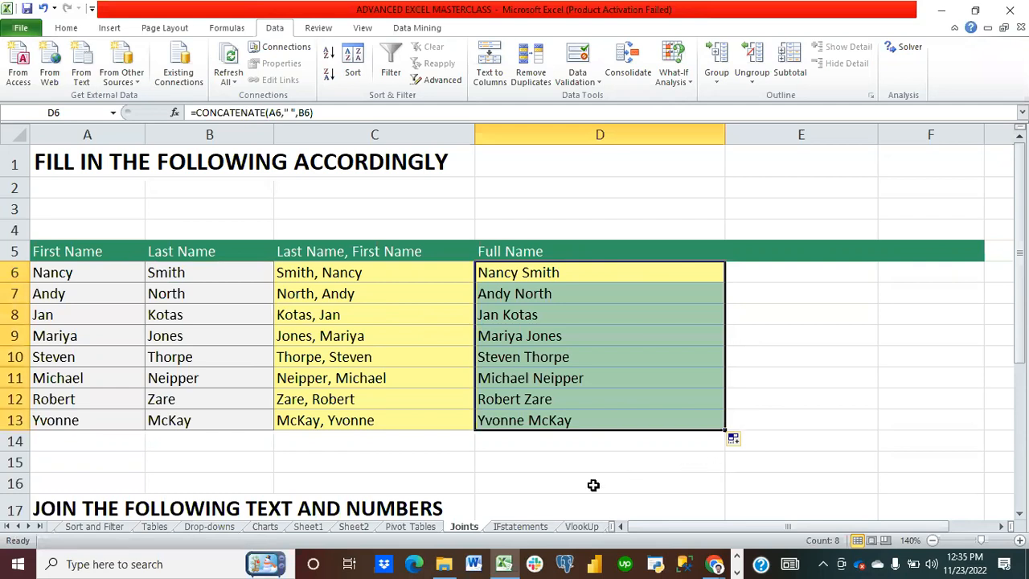
Step: Clear the joined names in C6:D13
left_click(304, 273)
left_click_drag(304, 272, 541, 416)
key("Delete")
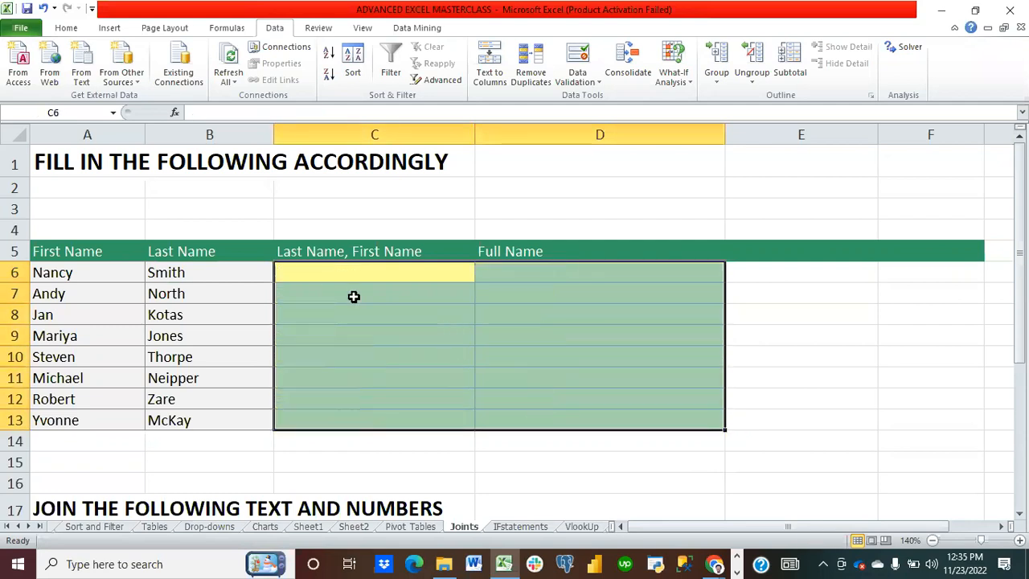
Step: In C6 join last and first name with the formula =B6&", "&A6, accepting the correction, and fill it down through C13
left_click(322, 277)
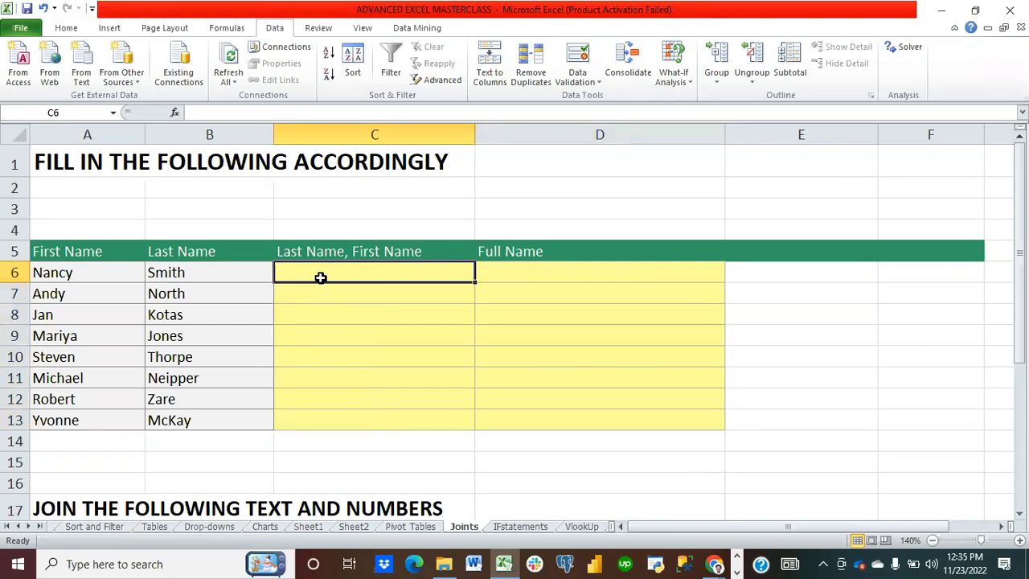
type("=")
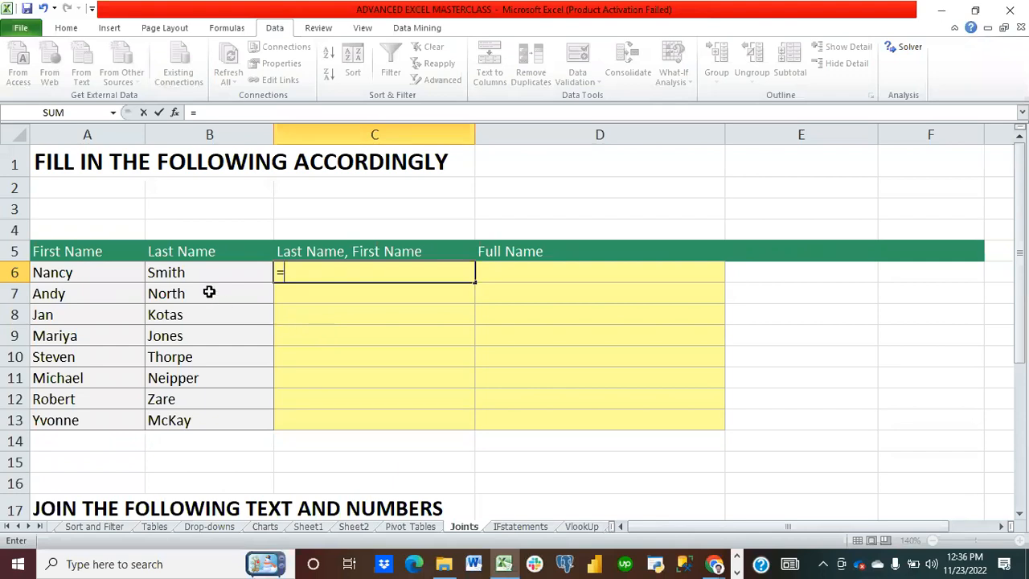
left_click(186, 274)
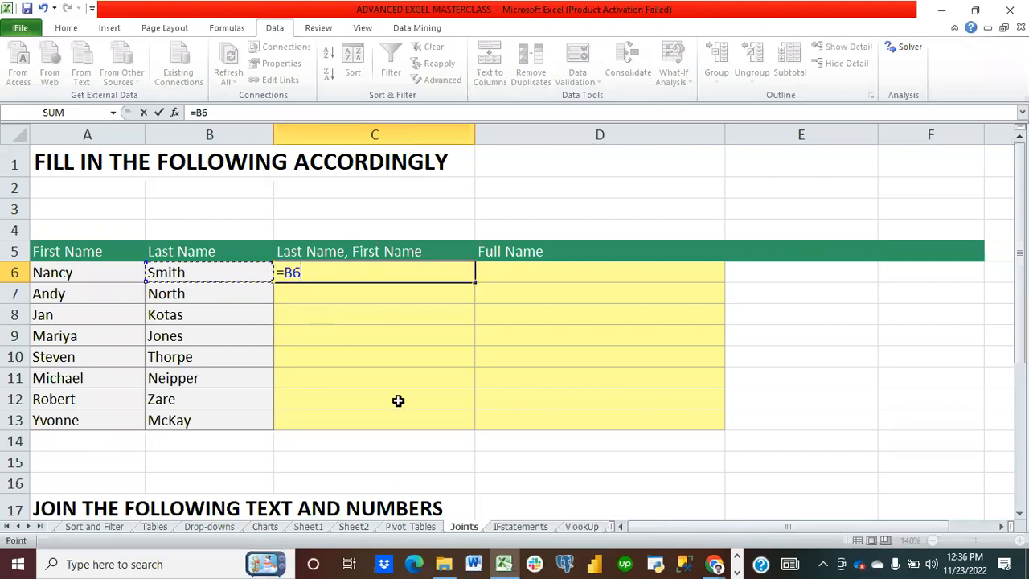
type("&\",")
type("&")
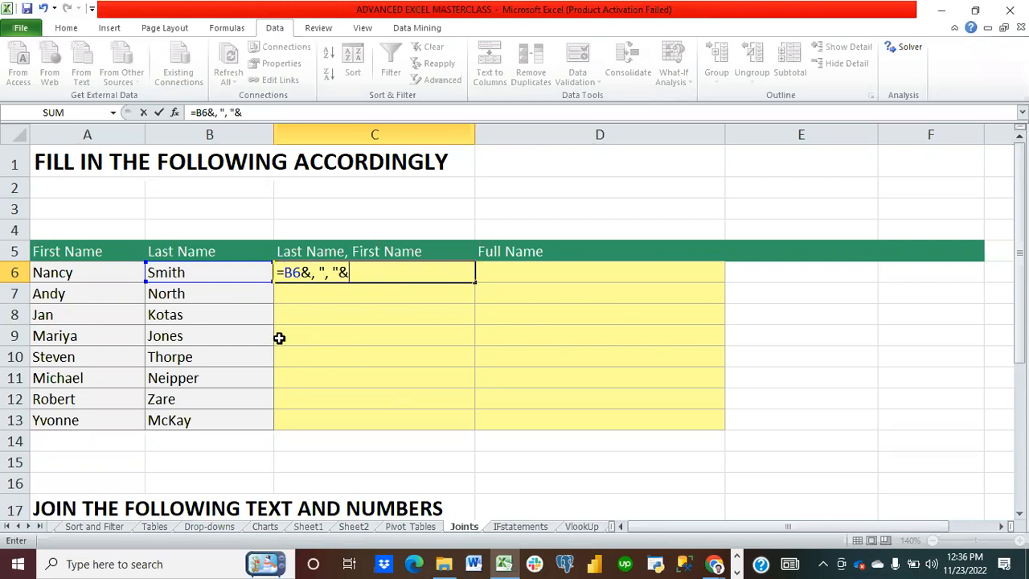
left_click(90, 271)
key("Return")
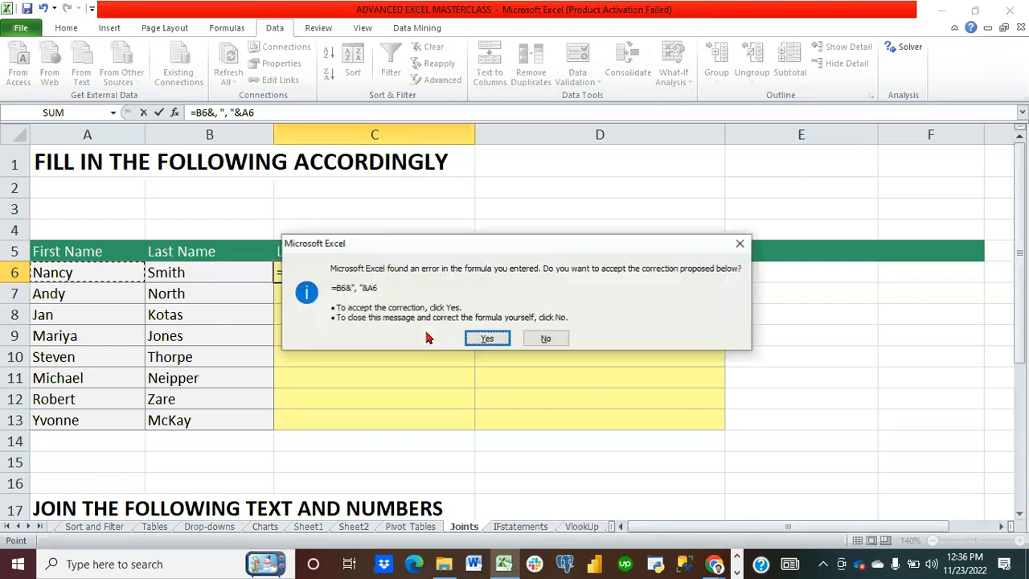
left_click(488, 339)
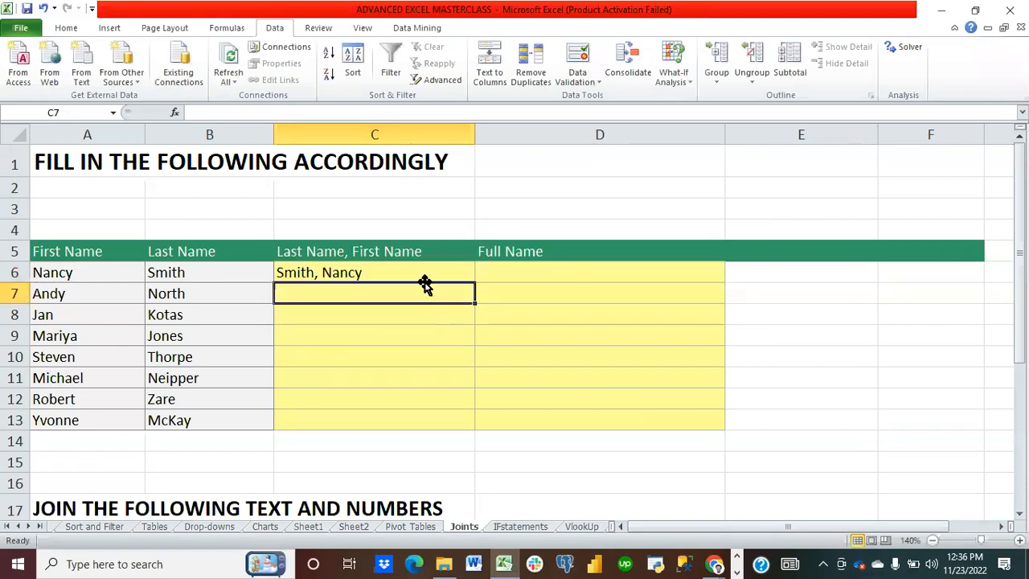
left_click(376, 272)
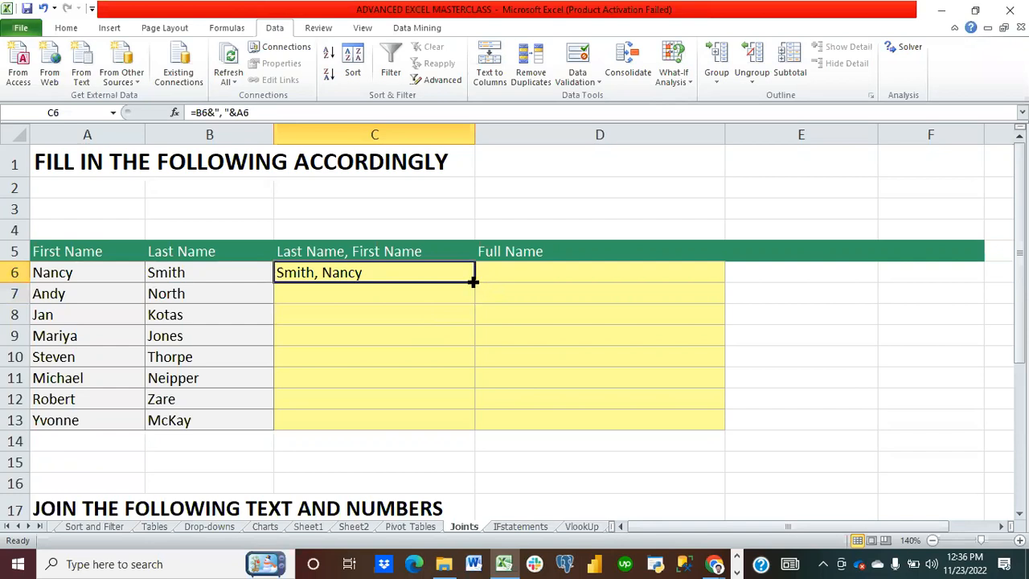
left_click_drag(473, 281, 475, 432)
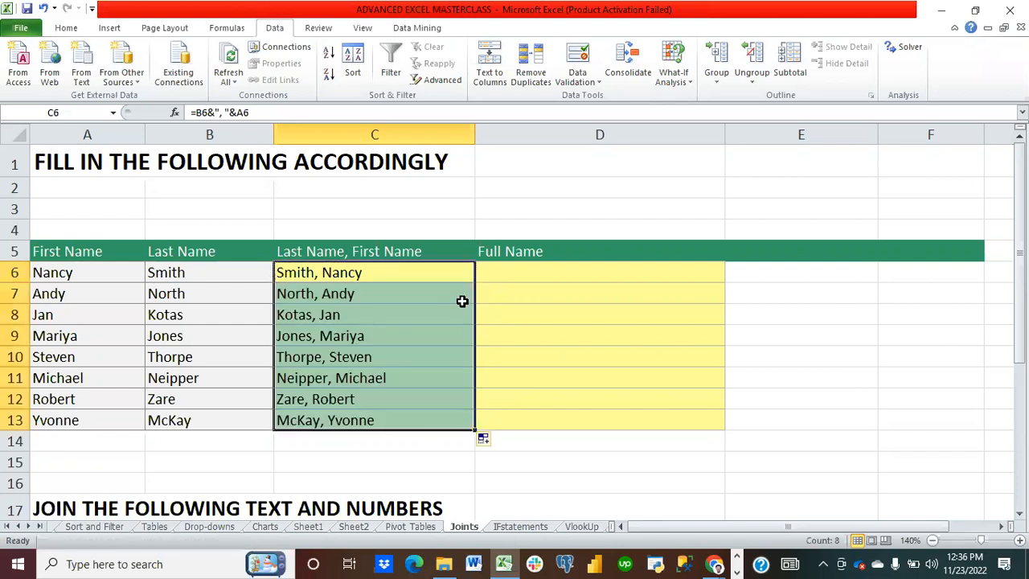
Step: In D6 enter the full-name formula =A6&" "&B6, accepting the proposed correction
left_click(539, 277)
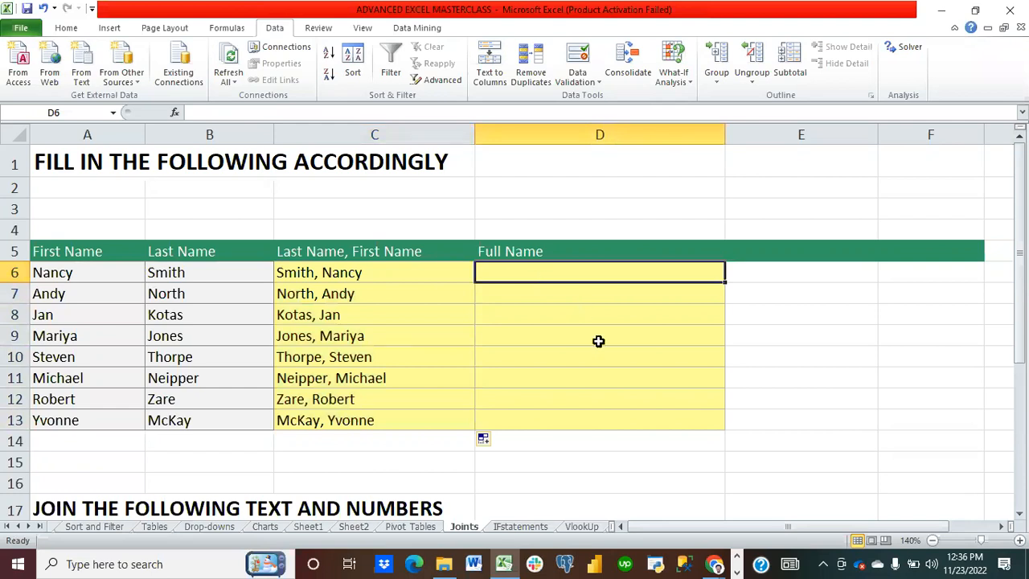
type("=")
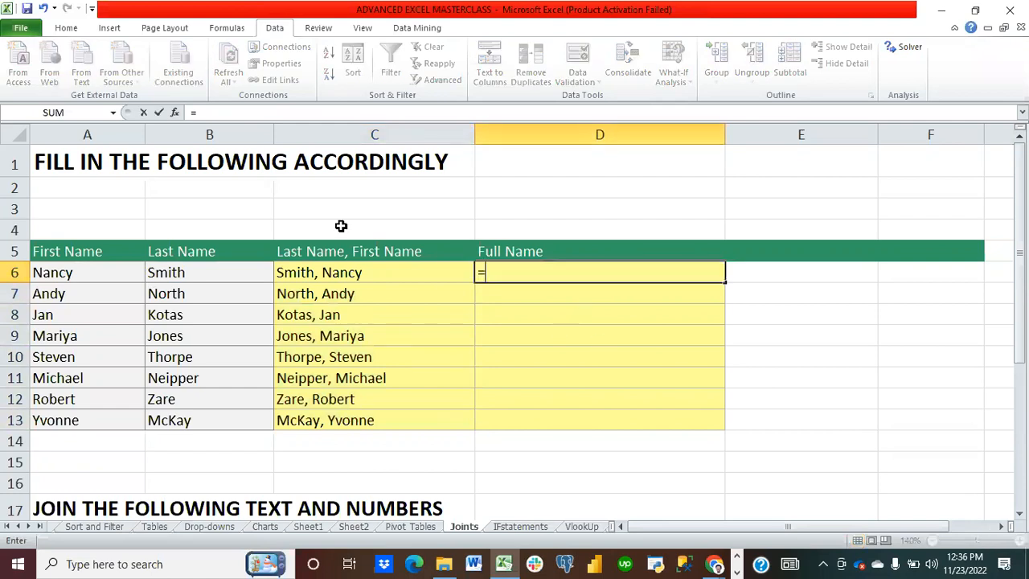
left_click(61, 273)
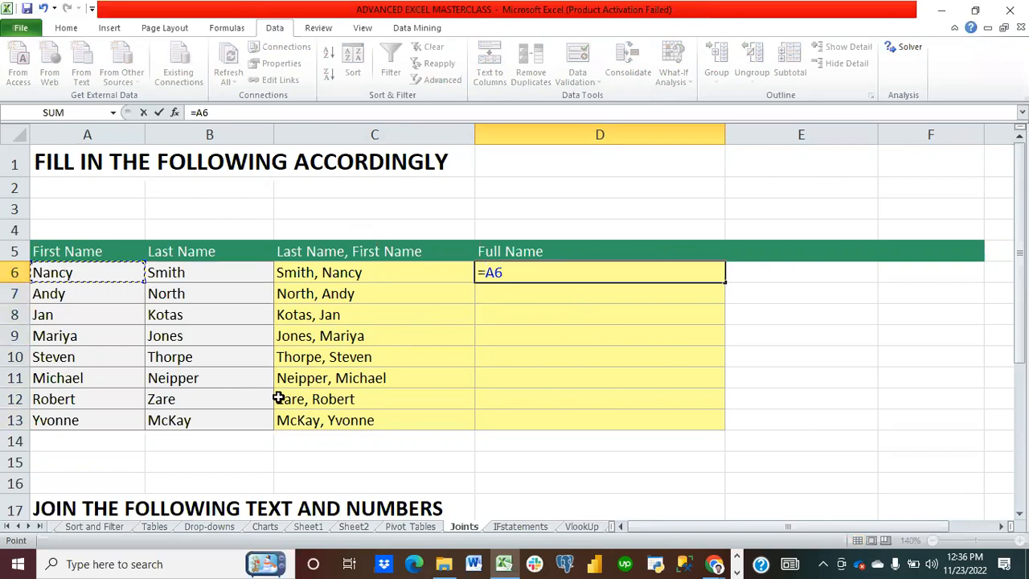
type("&,")
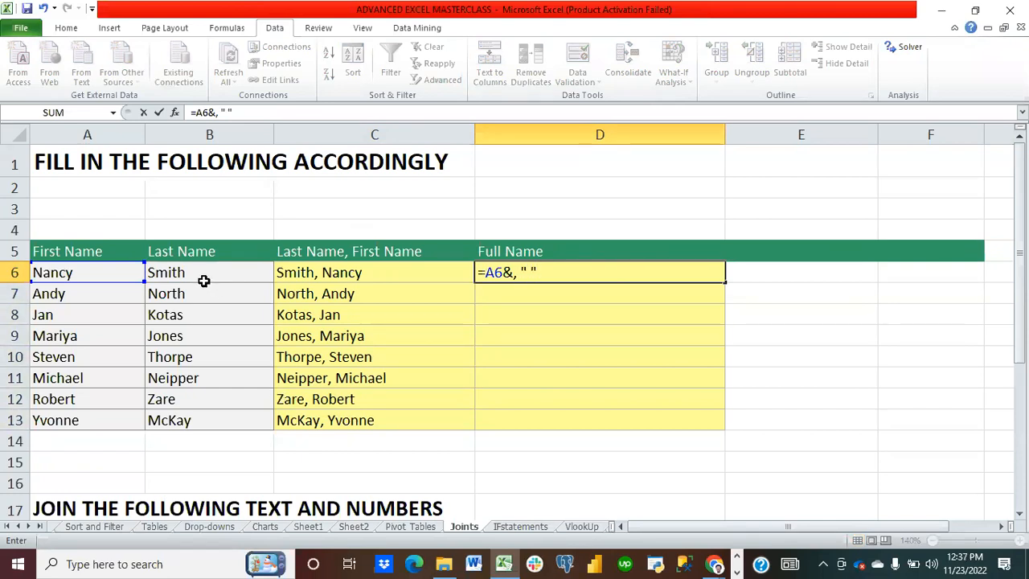
type("&")
left_click(208, 275)
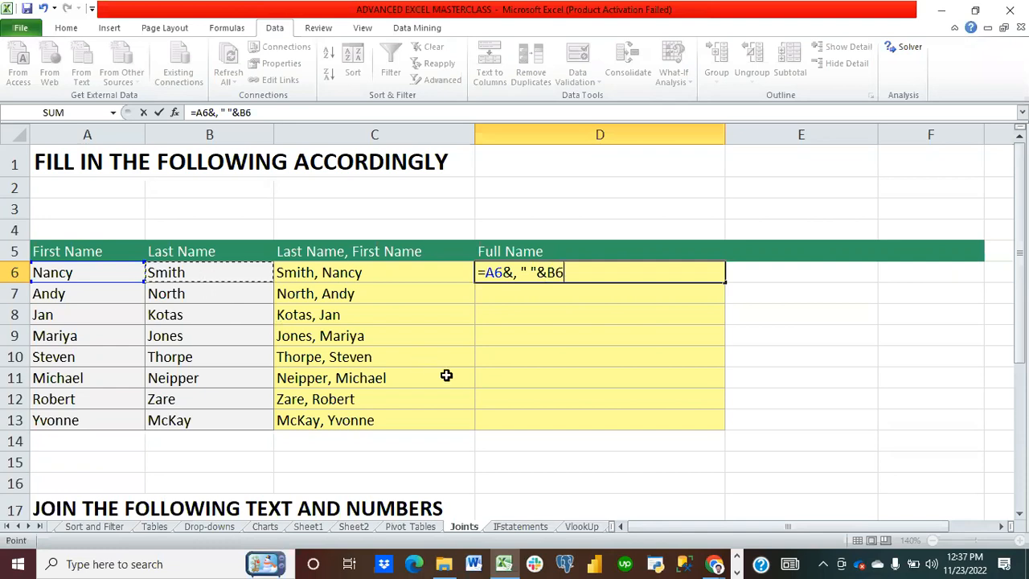
key("Return")
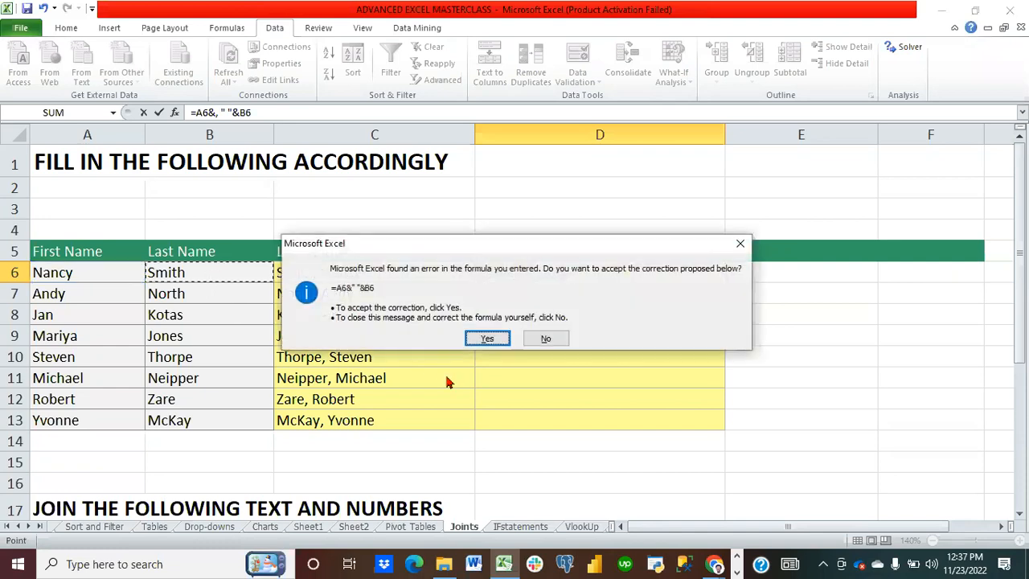
left_click(486, 339)
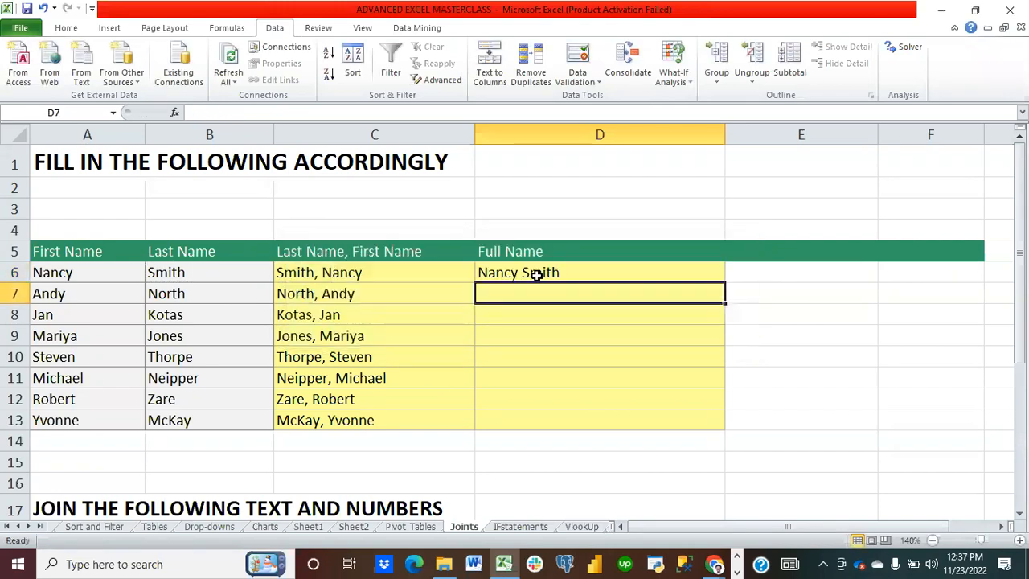
left_click(540, 271)
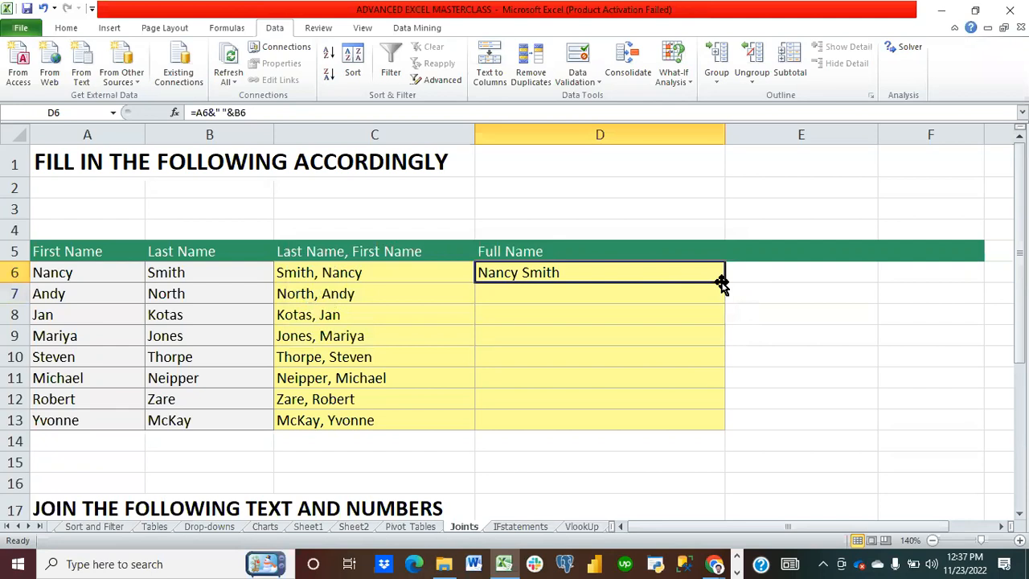
left_click_drag(723, 280, 713, 432)
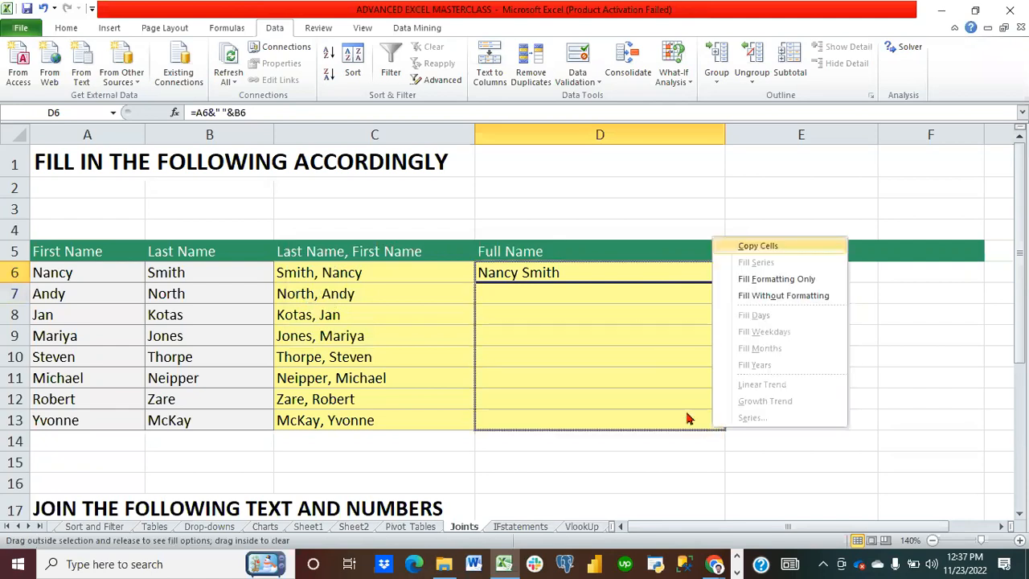
key("Escape")
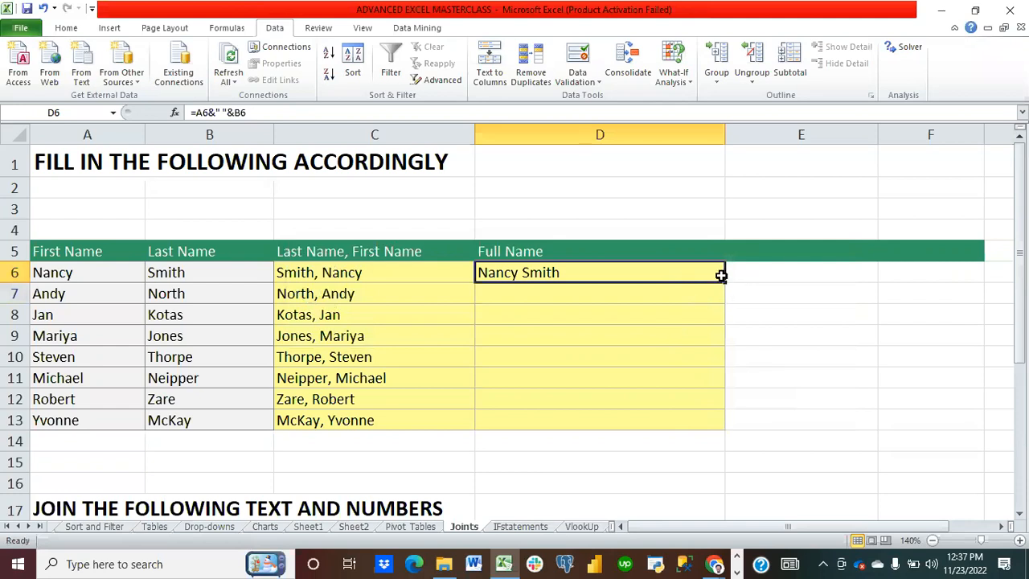
left_click_drag(724, 276, 696, 271)
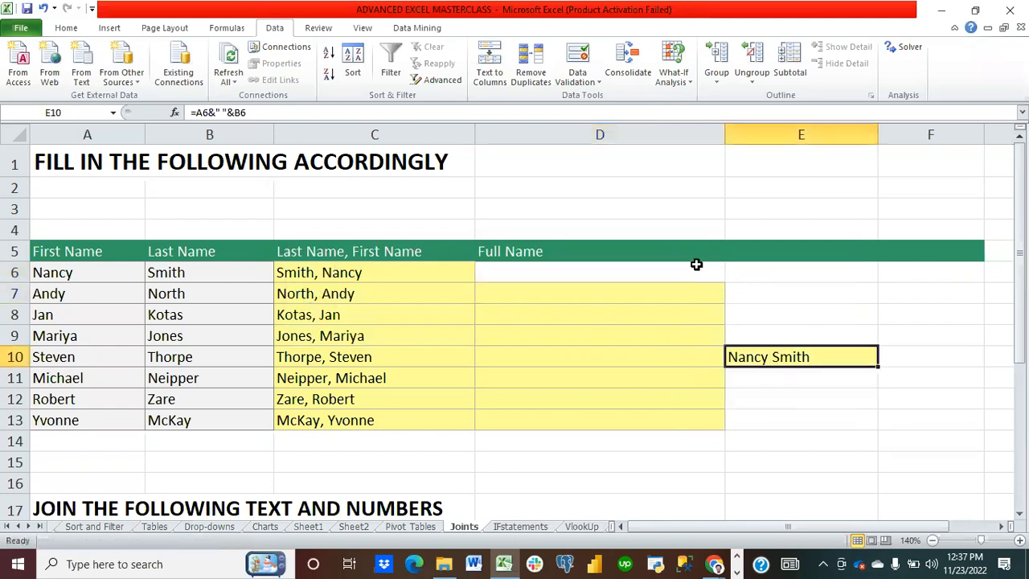
key("ctrl+z")
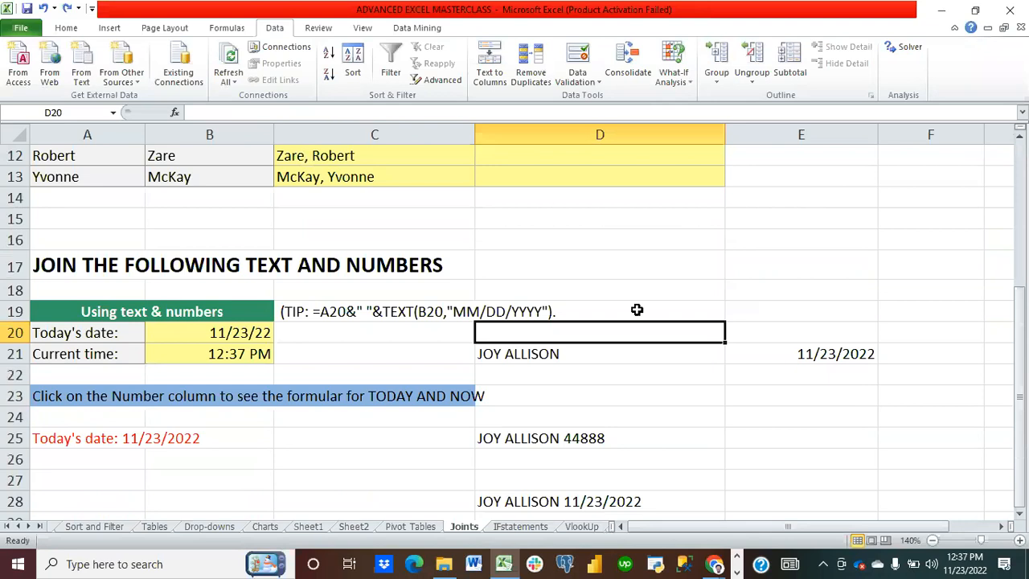
scroll(636, 310, "up", 1)
scroll(636, 307, "down", 1)
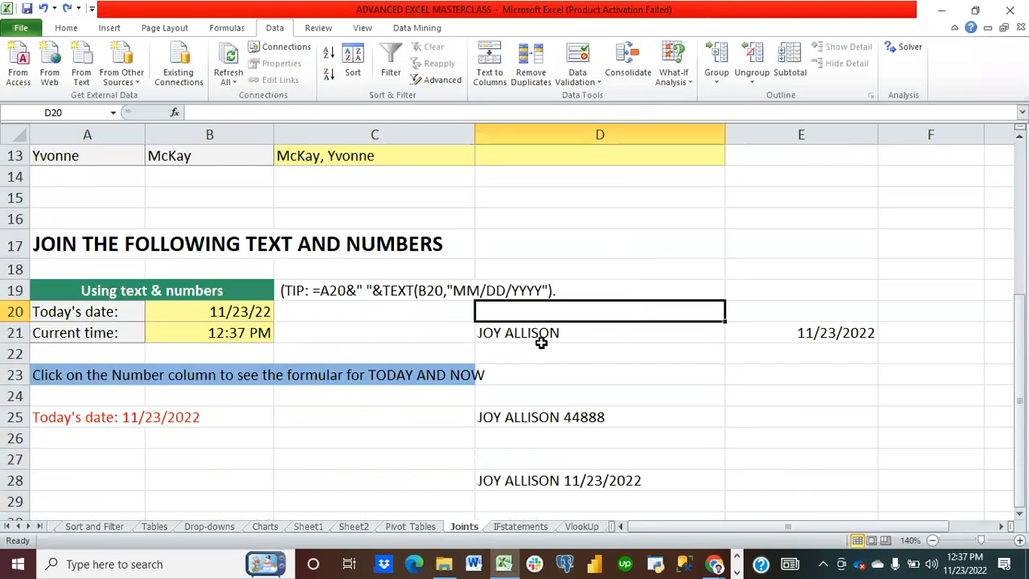
left_click_drag(521, 322, 605, 480)
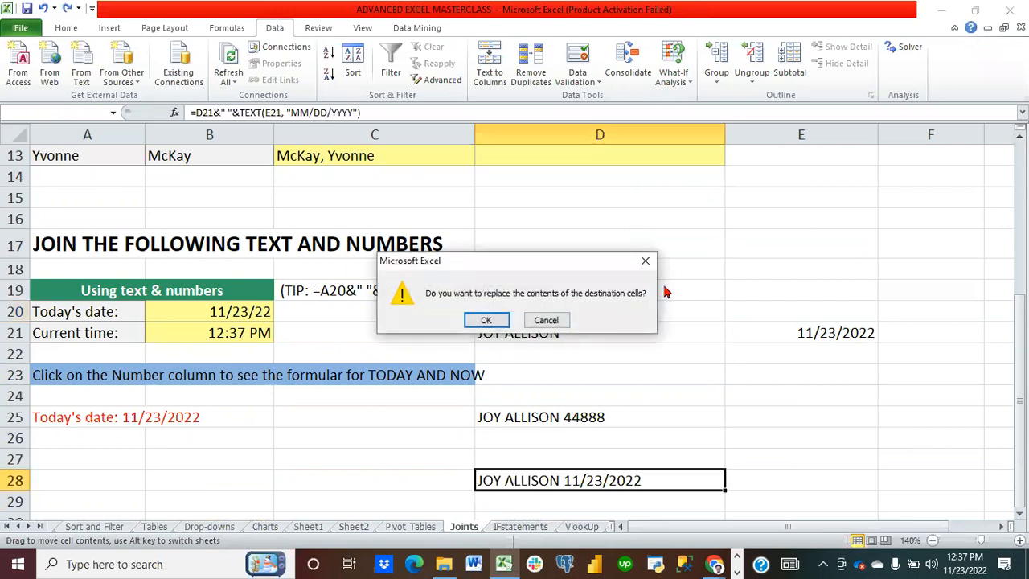
left_click(644, 260)
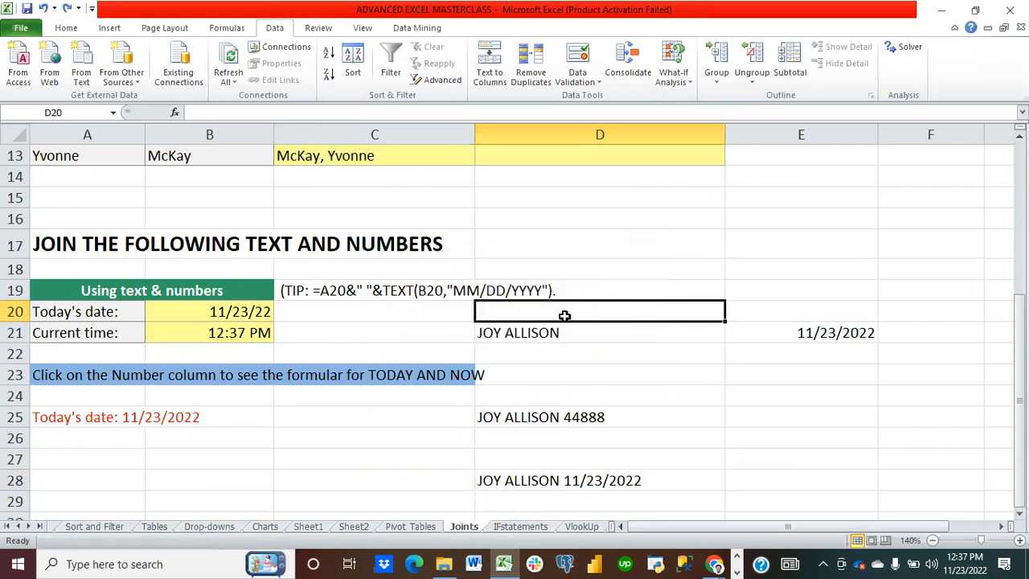
Step: Clear the sample results in D20:D29 and in E21
left_click_drag(563, 318, 626, 501)
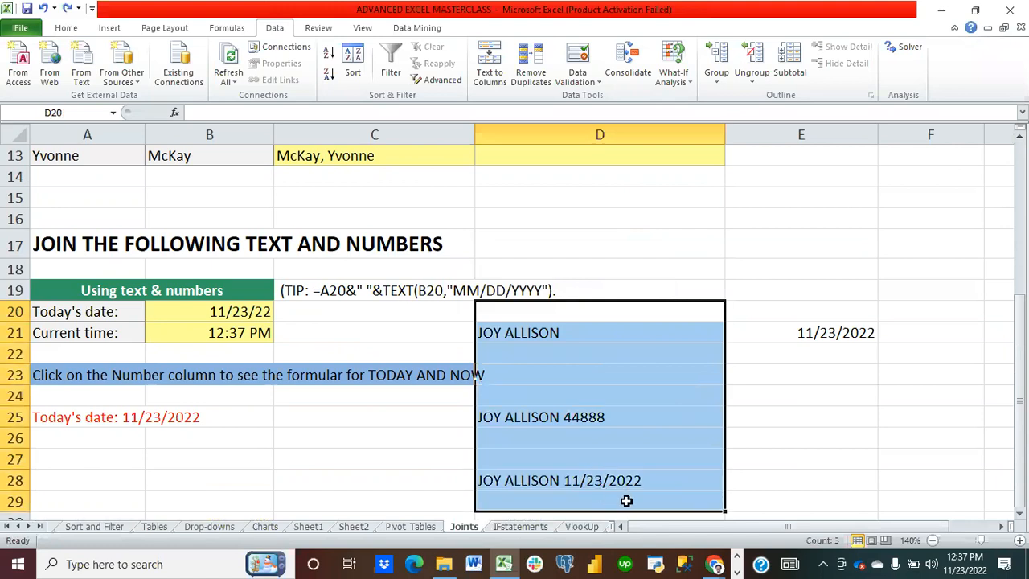
key("Delete")
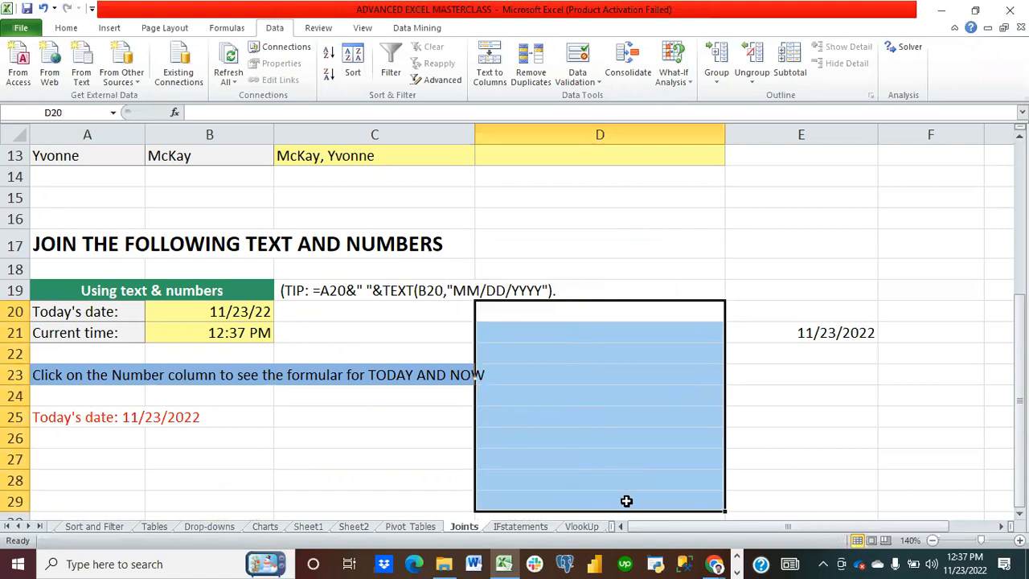
left_click(840, 336)
key("Delete")
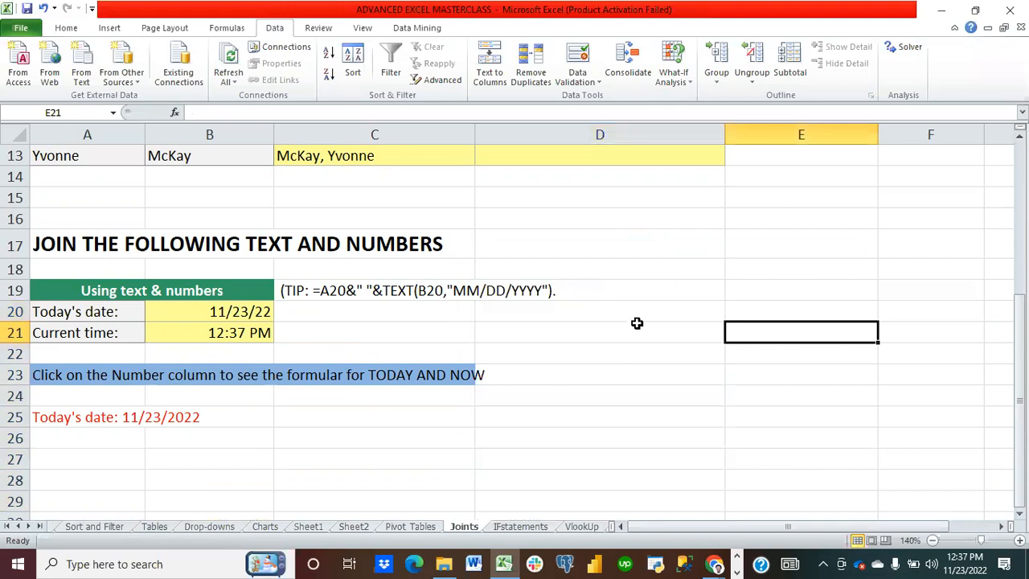
Step: In D22 enter the formula =today() to show the current date
left_click(617, 391)
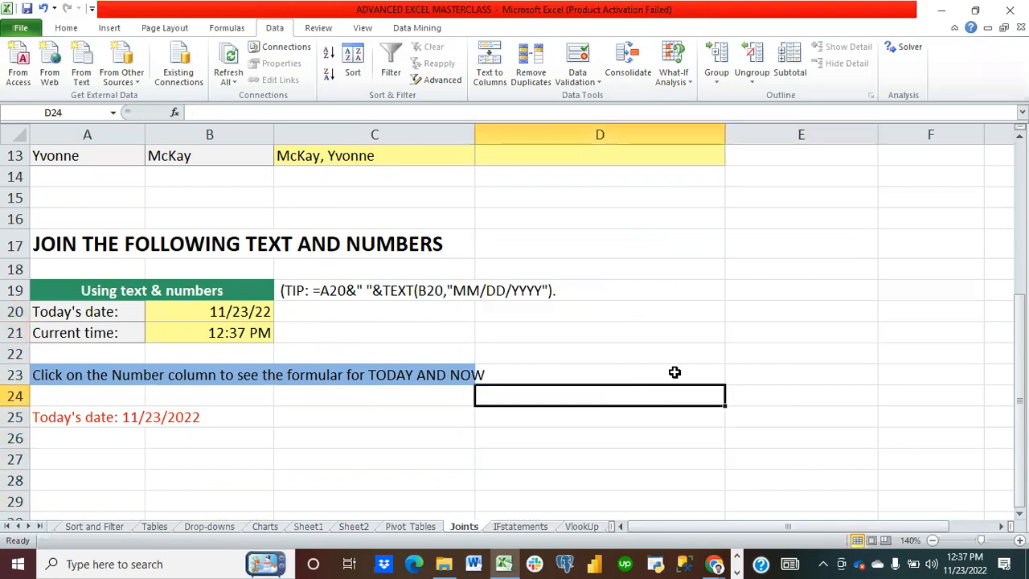
left_click(679, 346)
type("=today")
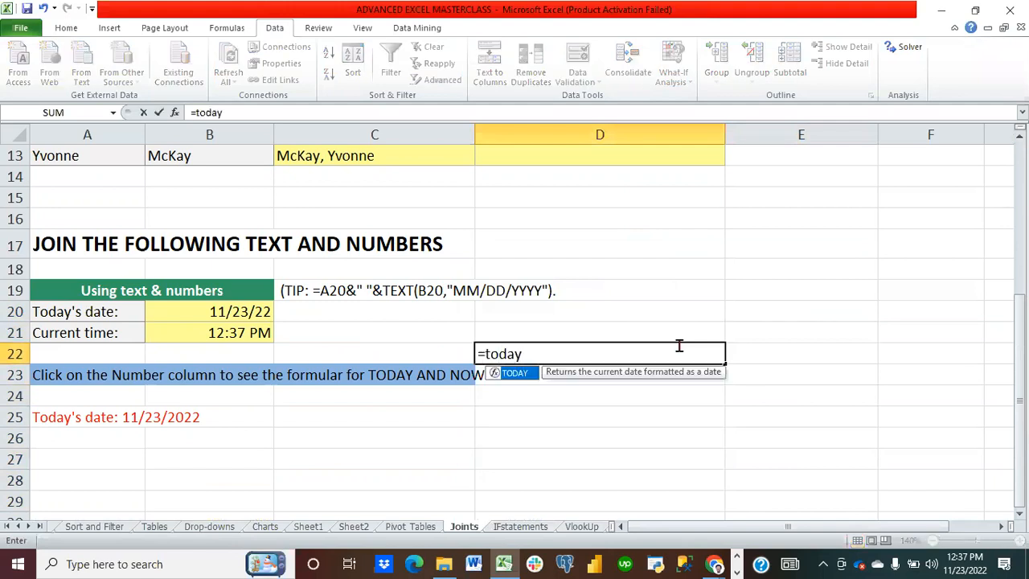
type("()")
key("Return")
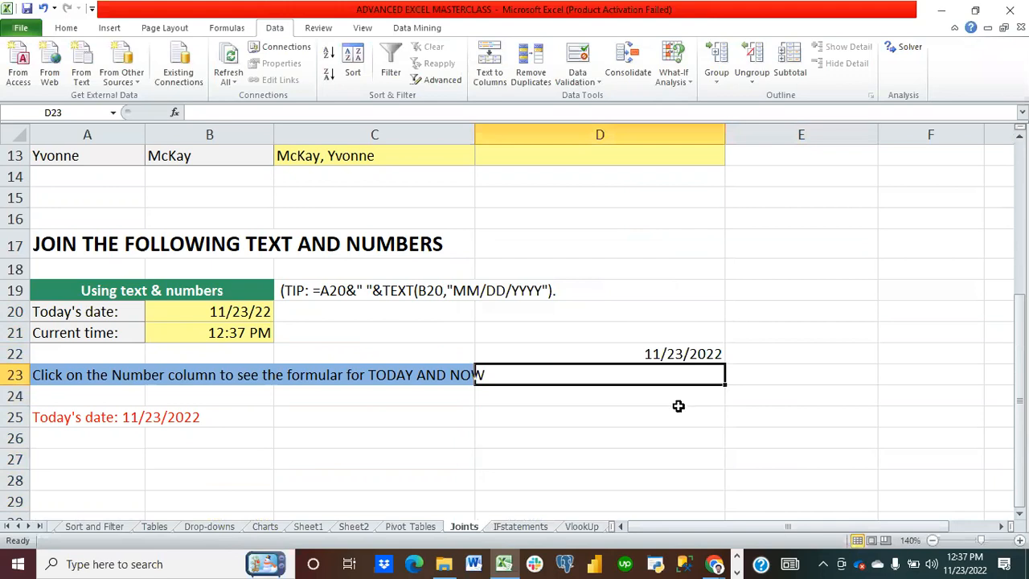
Step: In D21 enter the formula =now() to show the current date and time
left_click(681, 335)
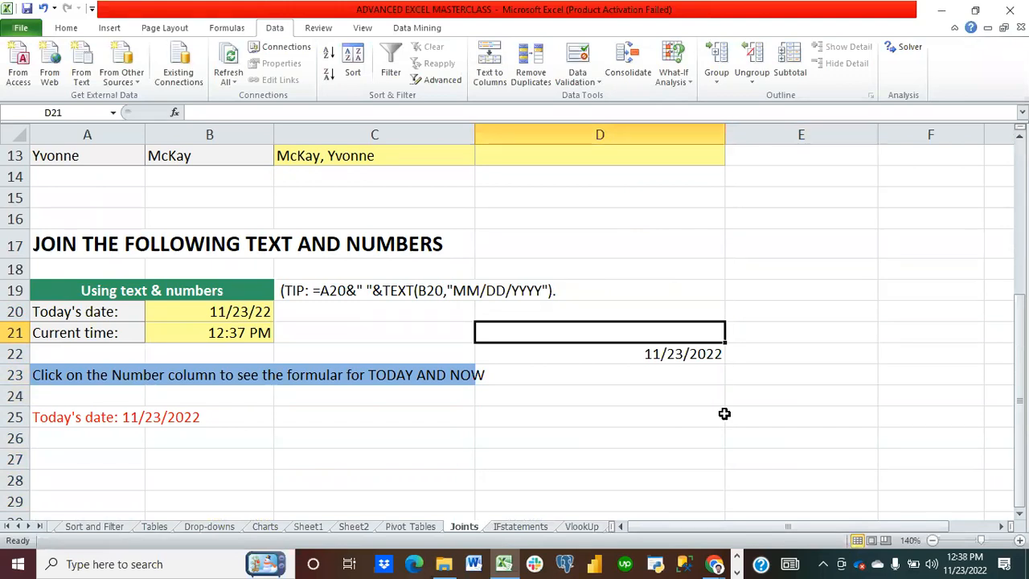
type("=")
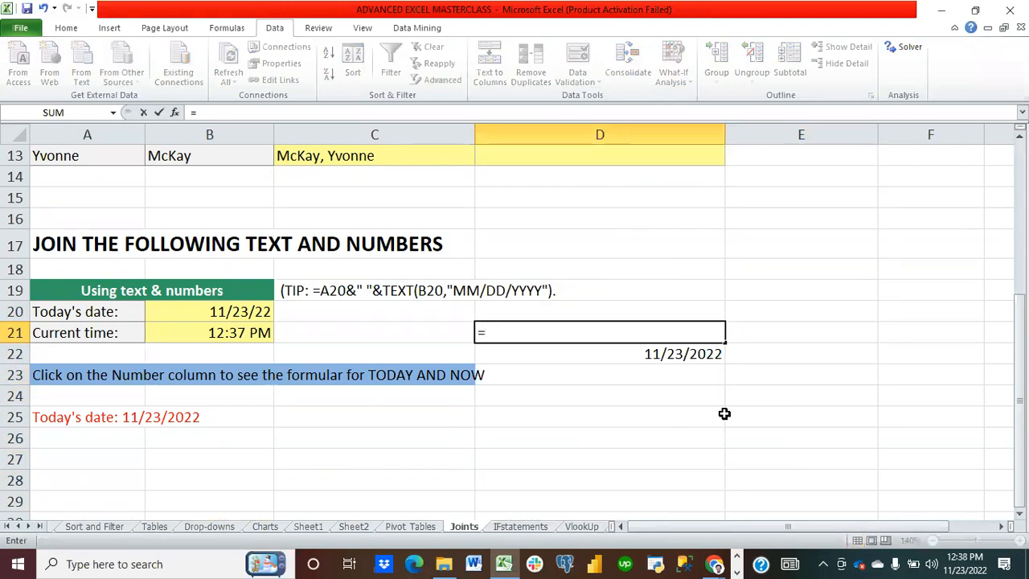
type("now")
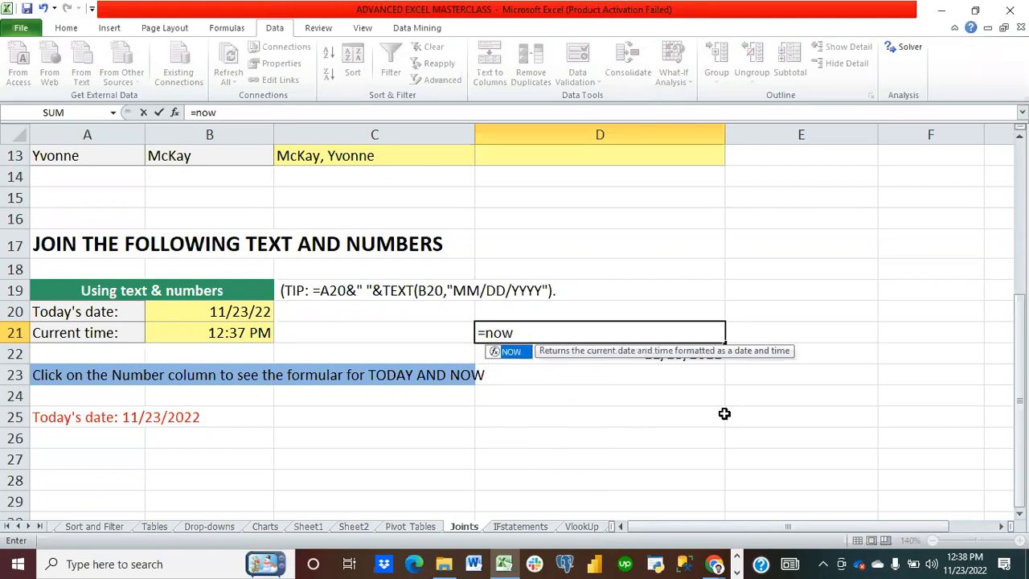
type("(")
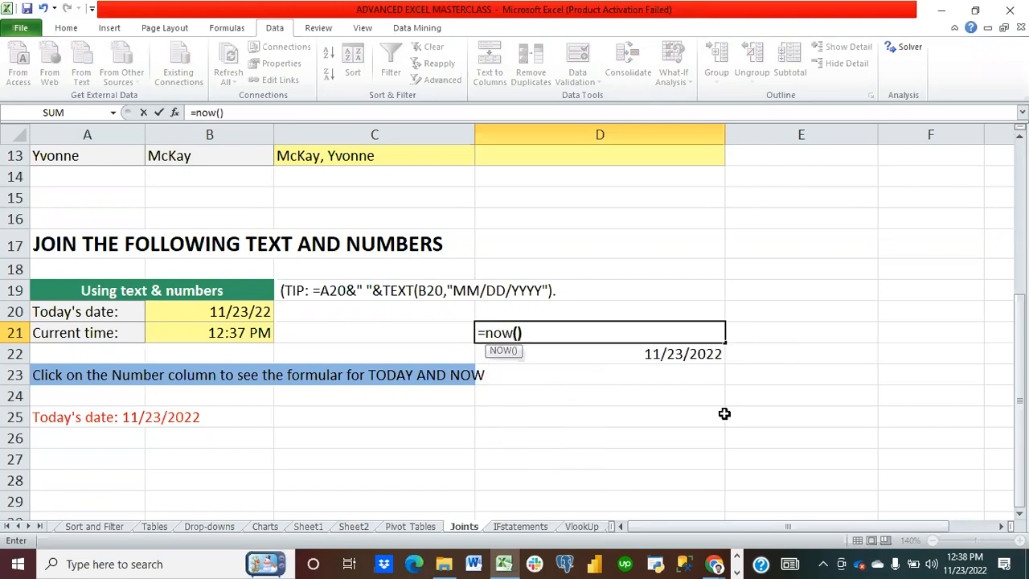
key("Return")
Step: Apply the Long Date number format to D21
left_click(634, 332)
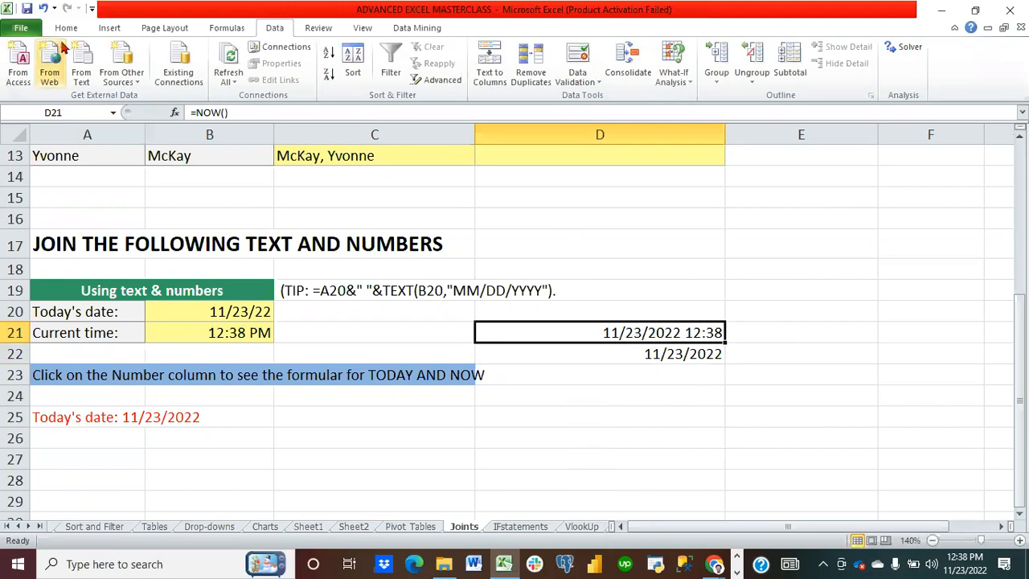
left_click(66, 29)
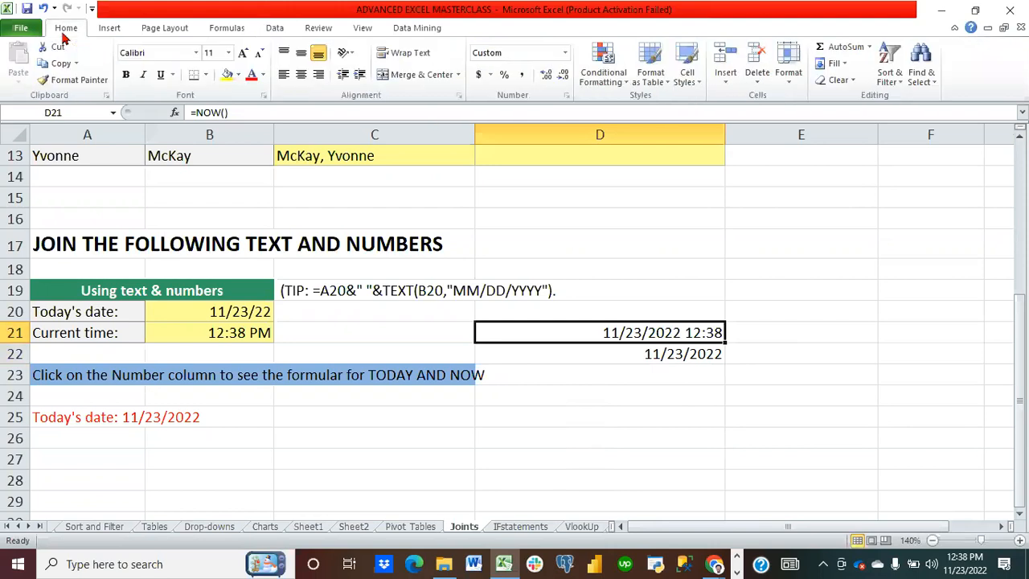
left_click(566, 54)
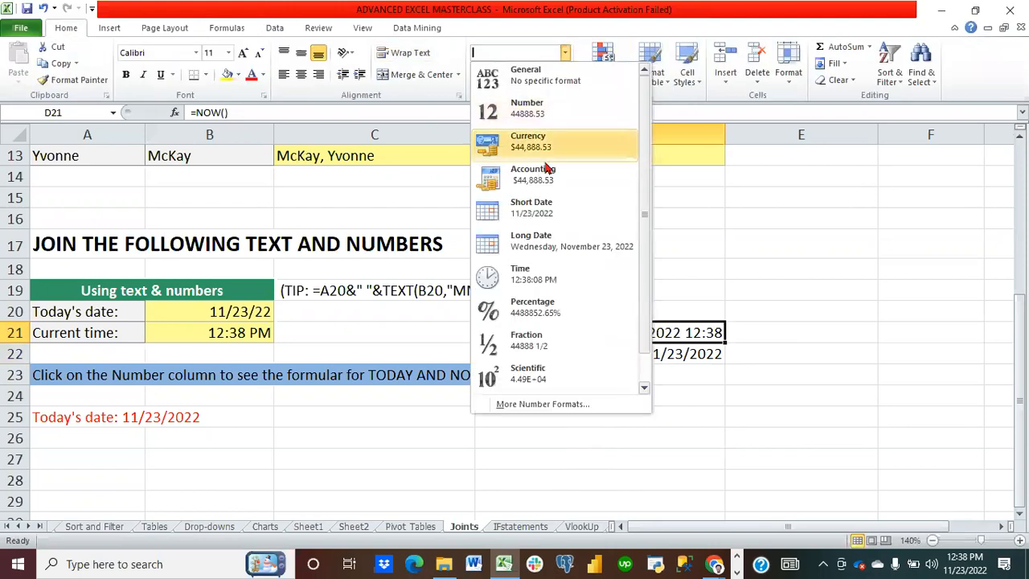
left_click(553, 244)
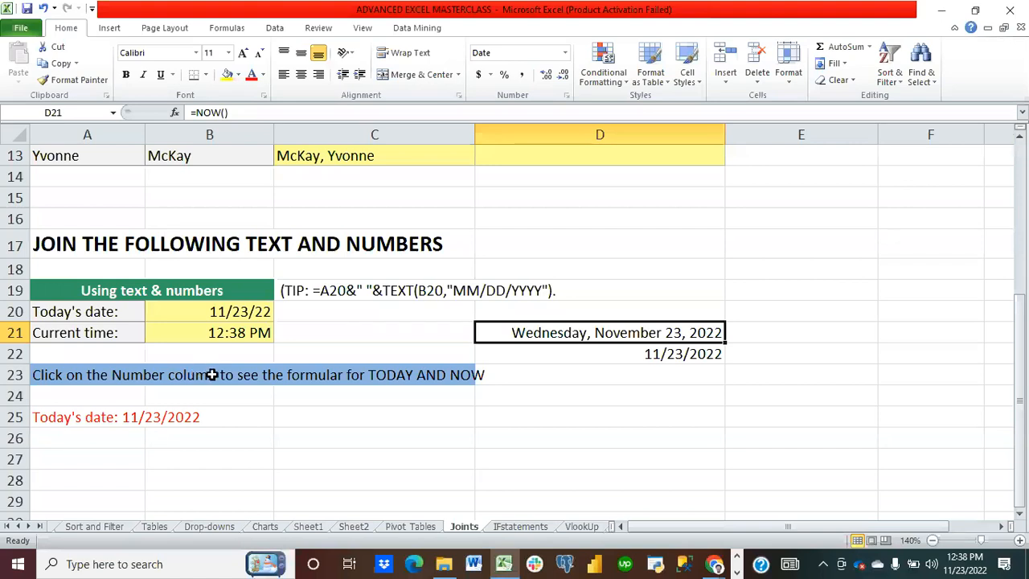
Step: Examine the formulas behind the date and time cells B20 and B21 and the joined text in A25
left_click(63, 312)
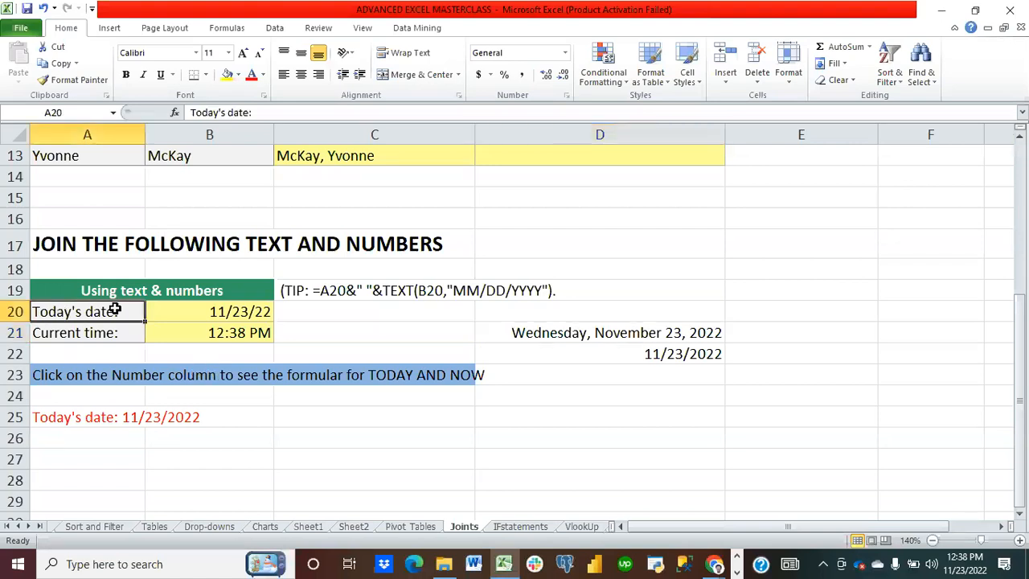
left_click(194, 315)
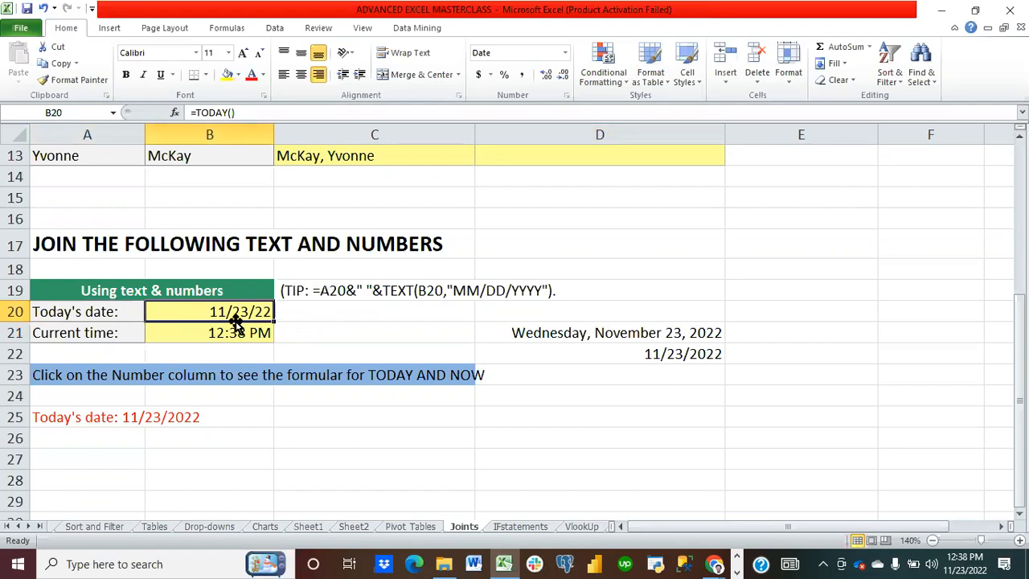
left_click(80, 417)
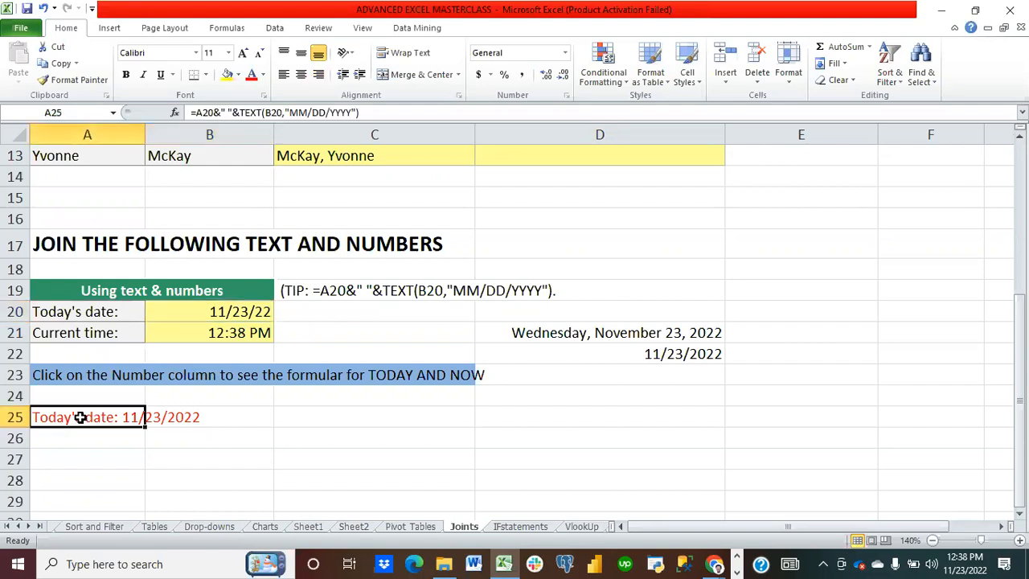
left_click(174, 416)
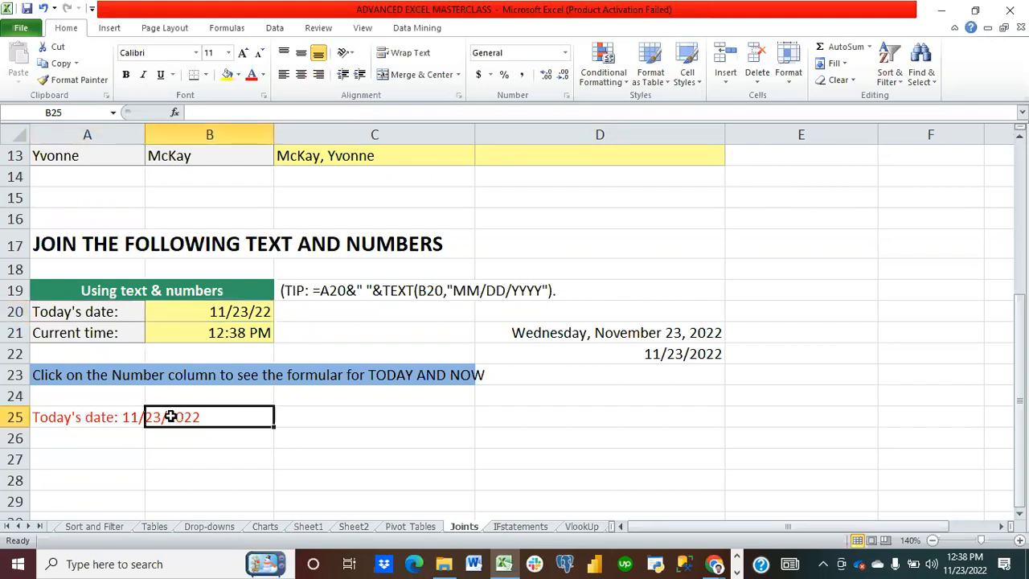
left_click(60, 417)
left_click(118, 474)
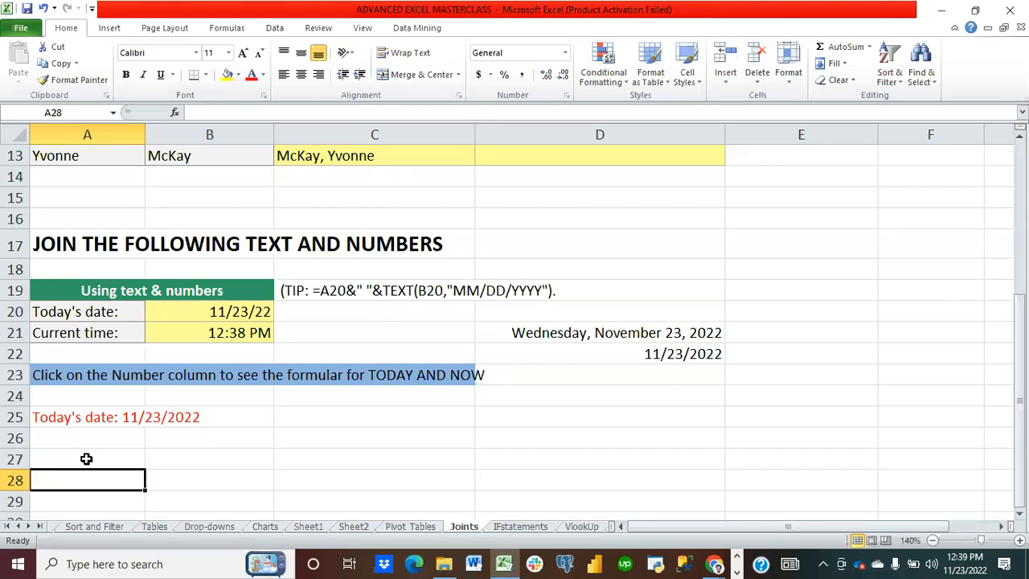
left_click(242, 338)
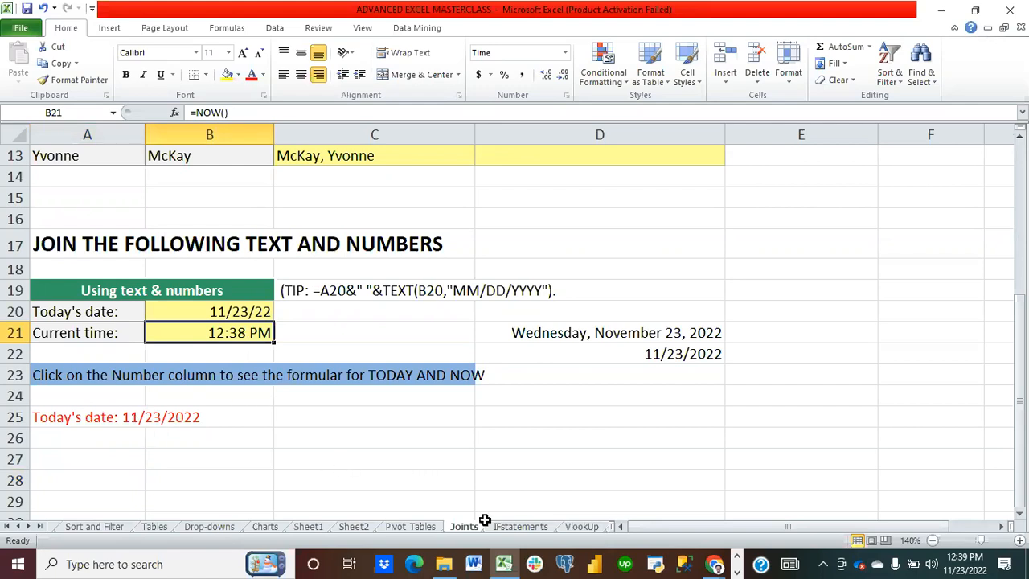
Step: Browse the IFstatements sheet and scroll through the workbook's sheet tabs
left_click(510, 530)
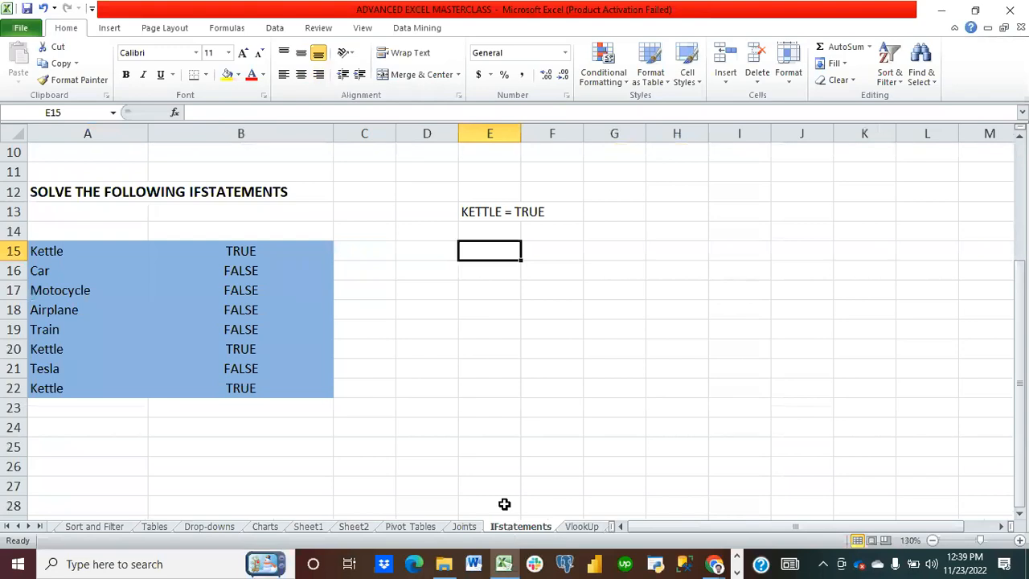
scroll(446, 393, "up", 3)
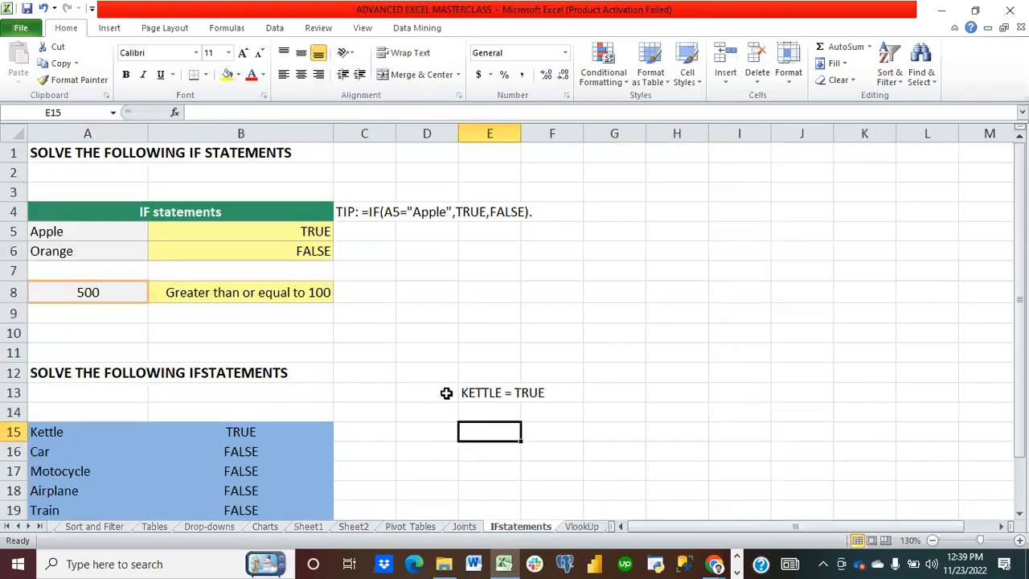
scroll(446, 393, "down", 1)
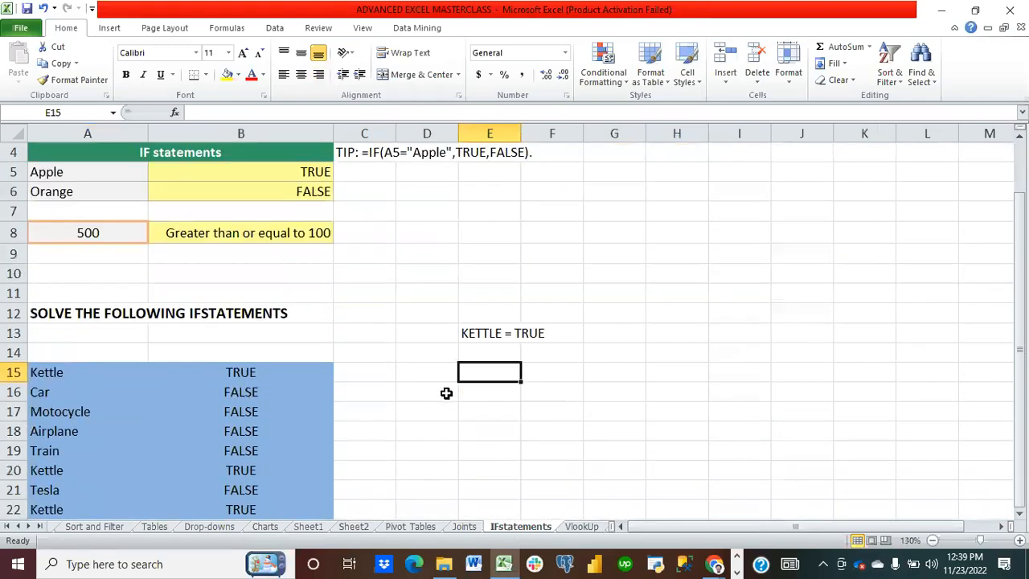
scroll(446, 393, "up", 1)
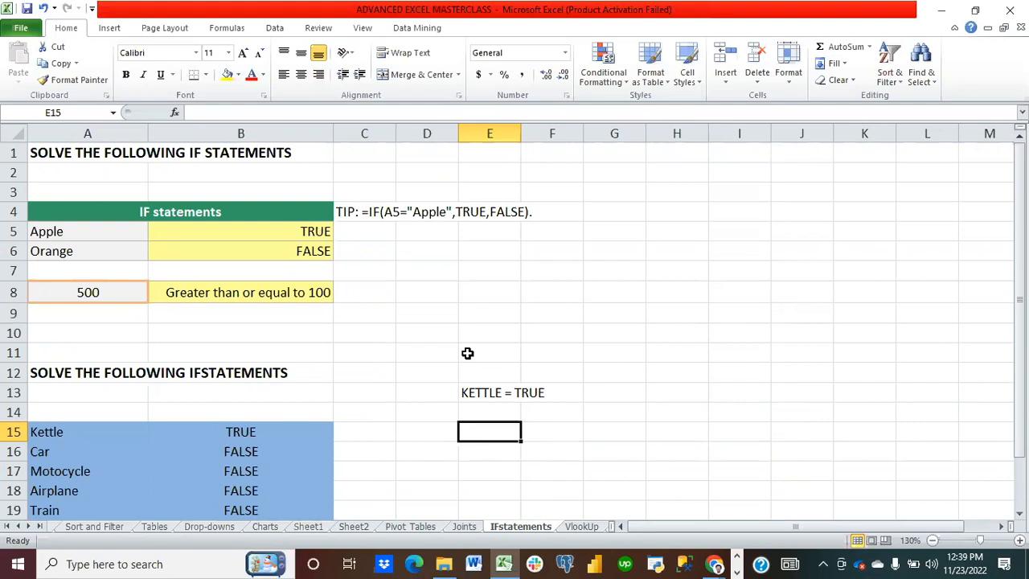
left_click(17, 526)
left_click(17, 527)
left_click(18, 526)
left_click(18, 527)
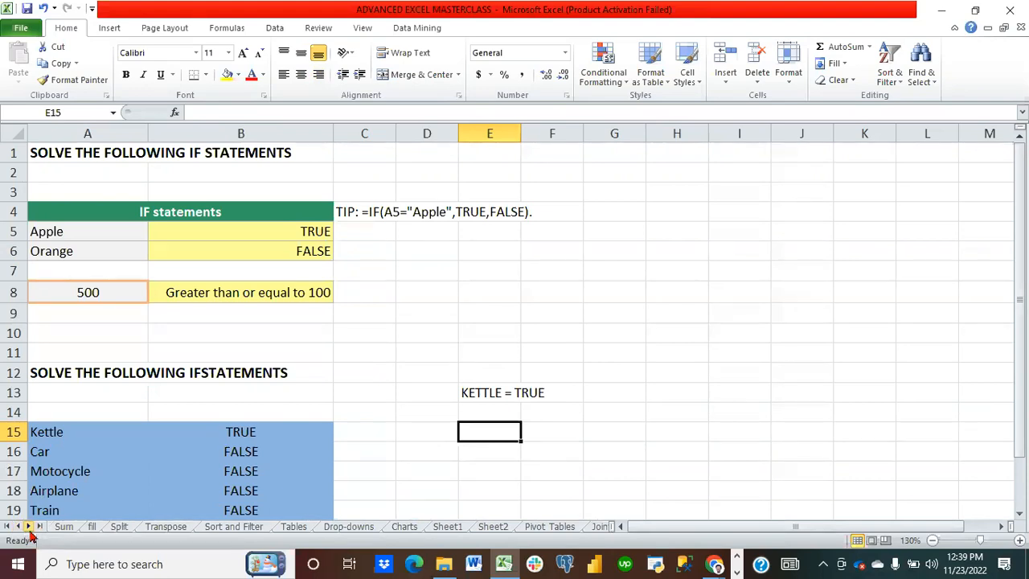
left_click(28, 527)
left_click(28, 526)
left_click(28, 526)
left_click(28, 526)
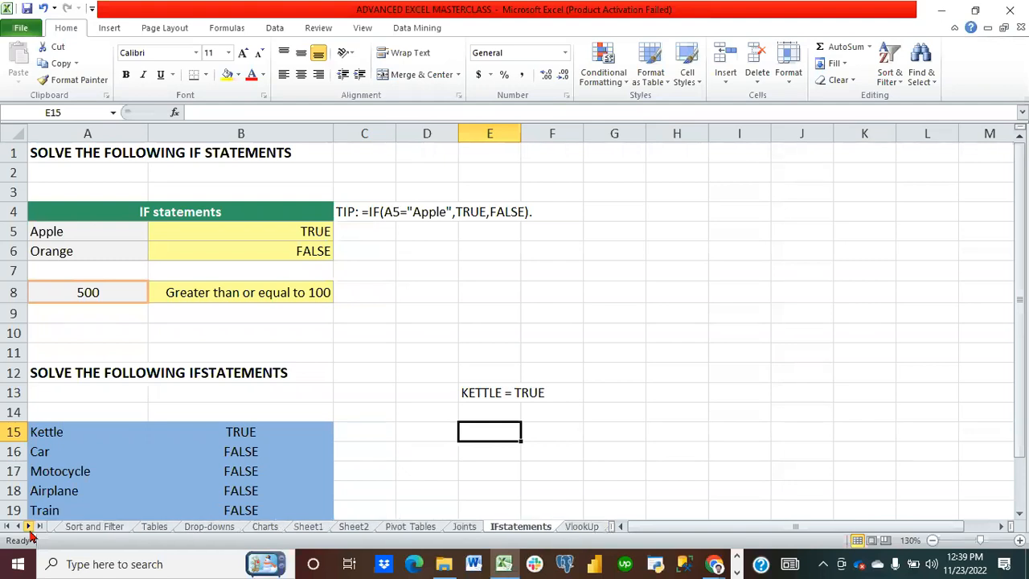
left_click(28, 527)
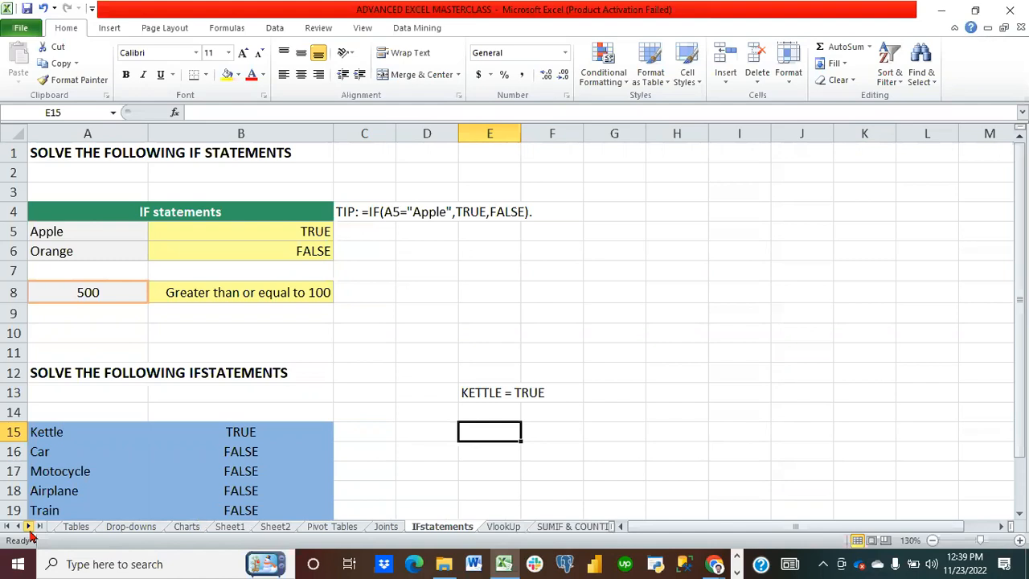
left_click(28, 527)
left_click(28, 527)
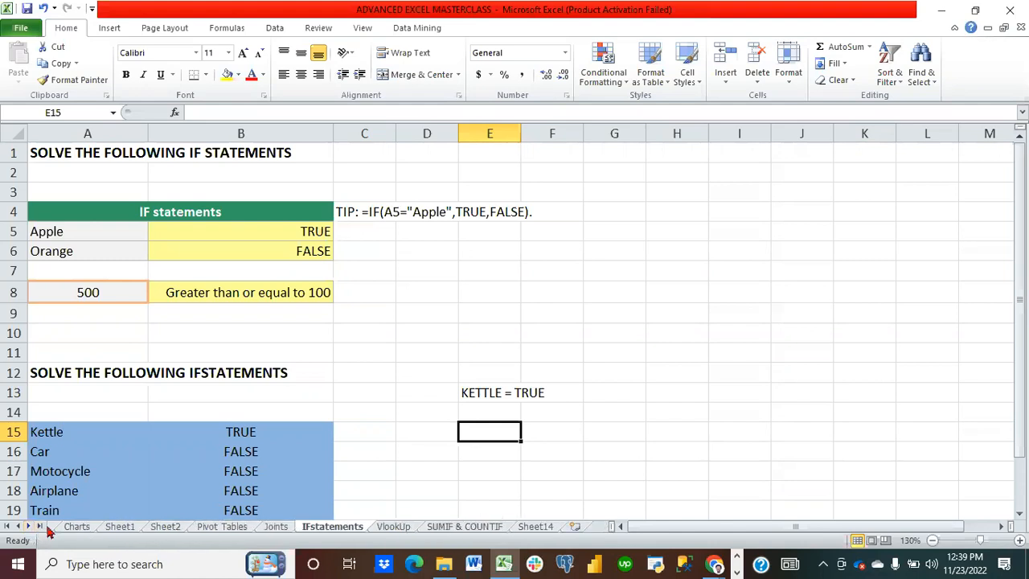
Step: Review the SUMIF and COUNTIF examples and the topic list on the SUMIF & COUNTIF sheet
left_click(473, 530)
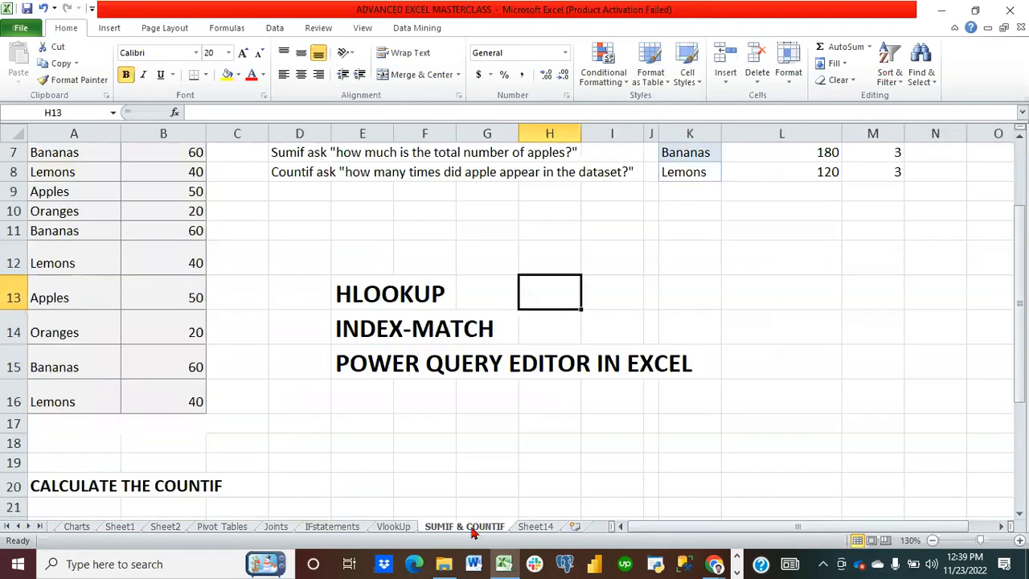
scroll(385, 427, "up", 2)
left_click(379, 449)
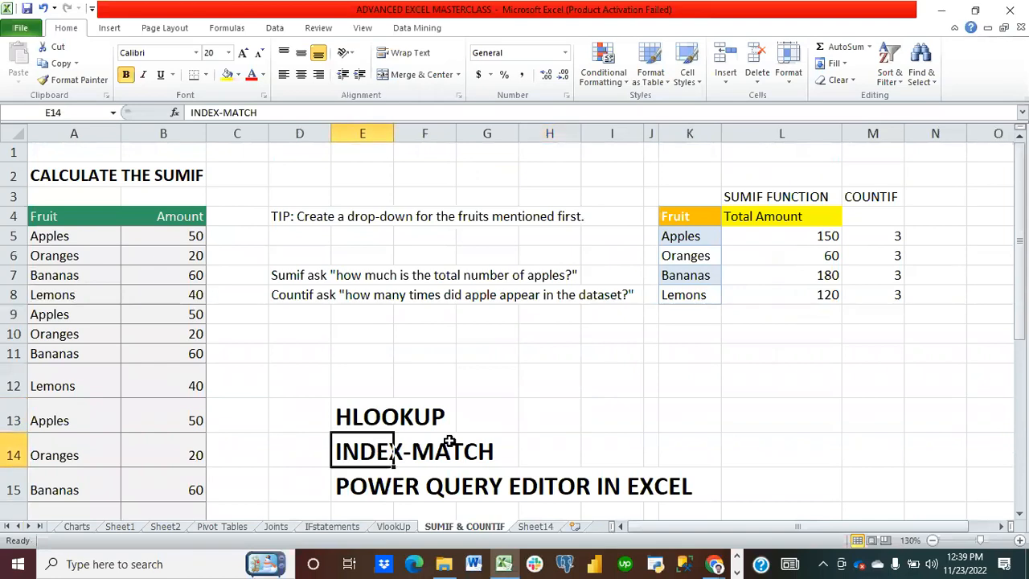
left_click(425, 452)
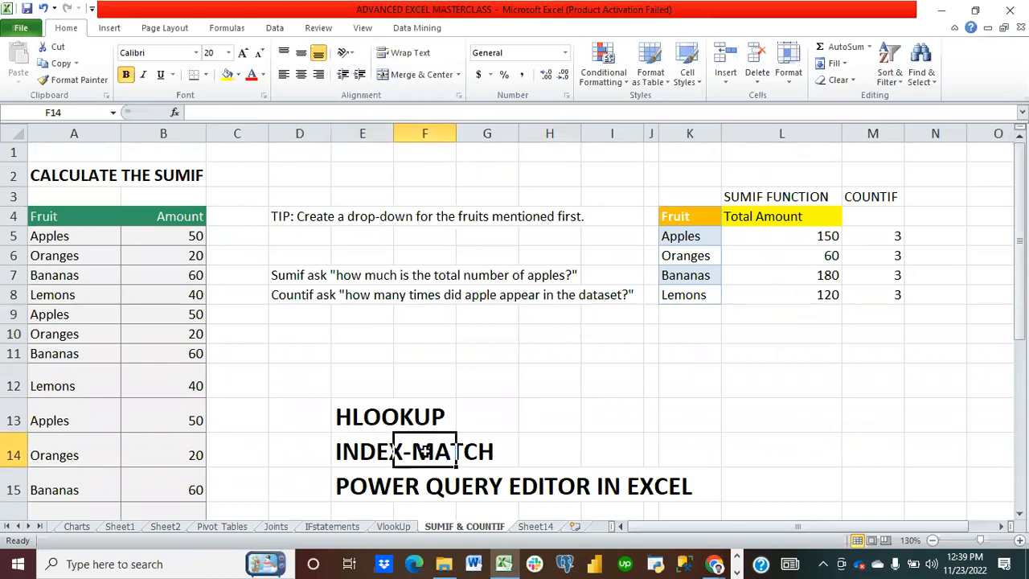
scroll(424, 452, "down", 4)
scroll(424, 452, "up", 4)
left_click(763, 241)
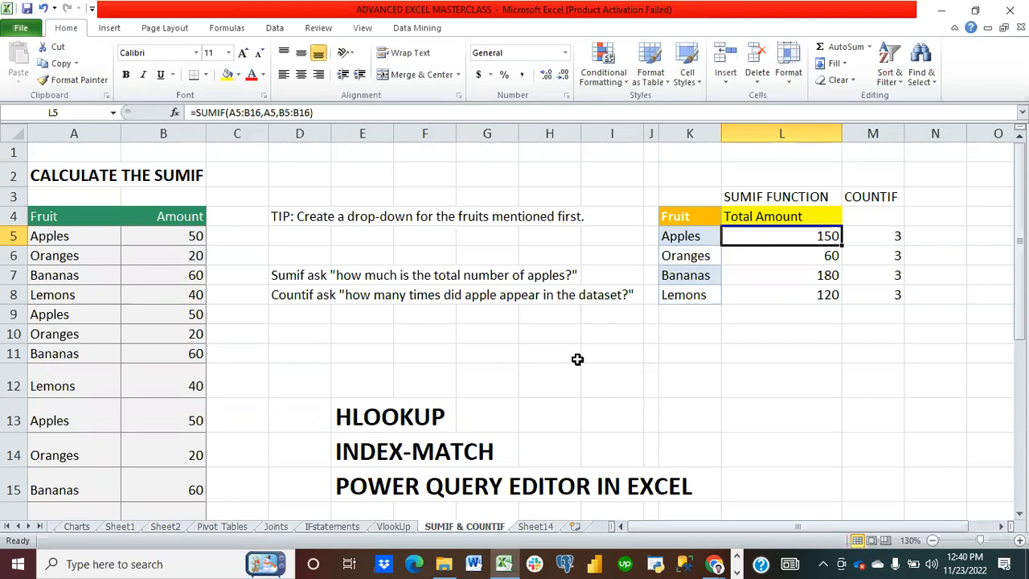
scroll(577, 360, "down", 2)
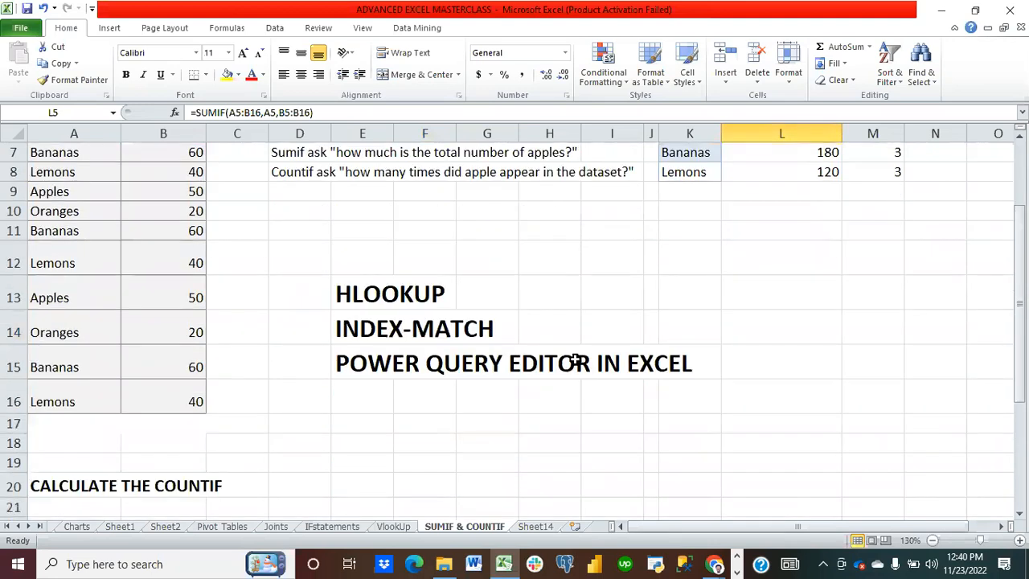
scroll(443, 447, "down", 1)
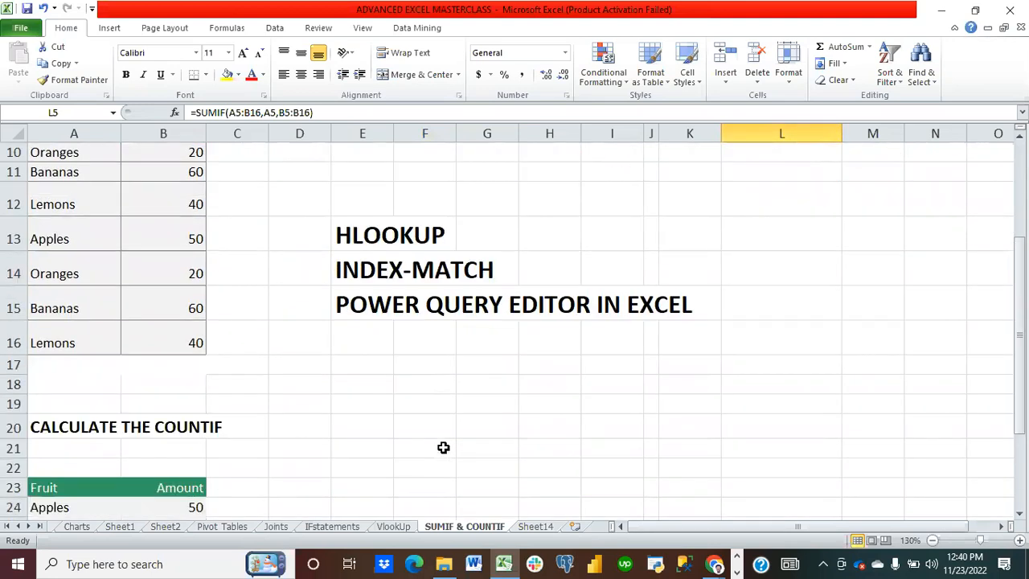
scroll(354, 415, "down", 1)
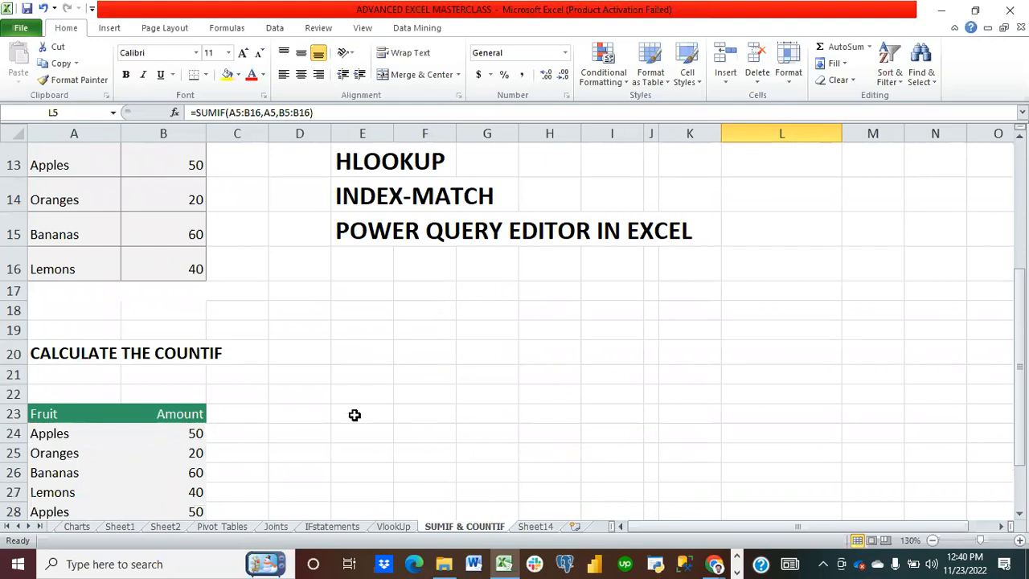
scroll(437, 351, "down", 1)
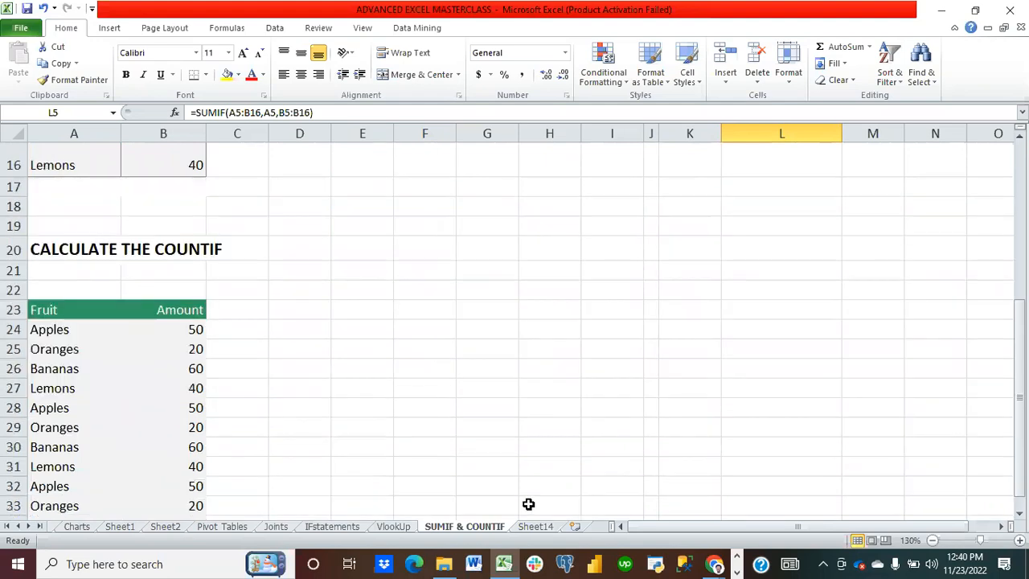
Step: Close the ADVANCED EXCEL MASTERCLASS workbook without saving changes
left_click(949, 8)
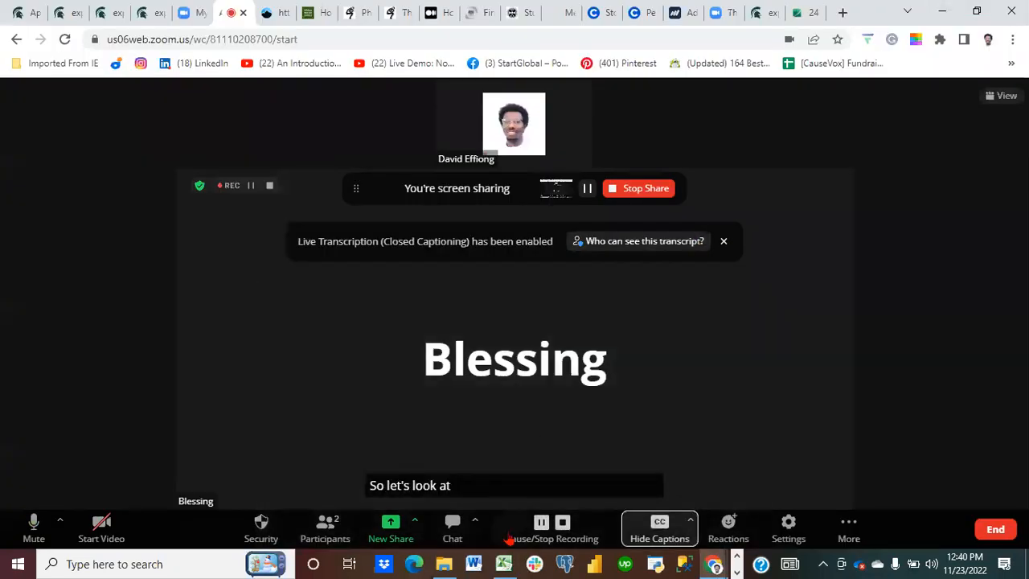
mouse_move(504, 567)
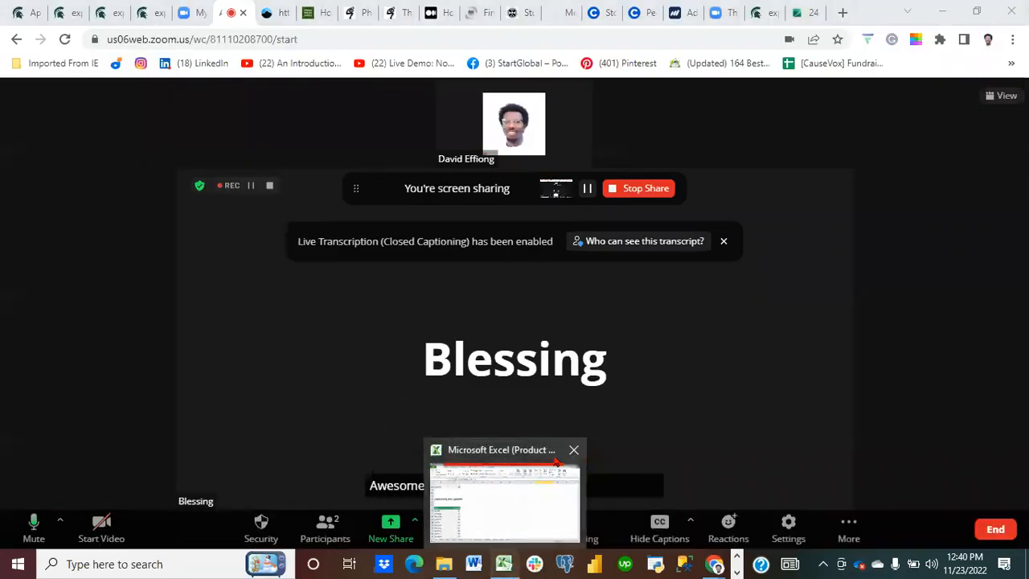
left_click(573, 449)
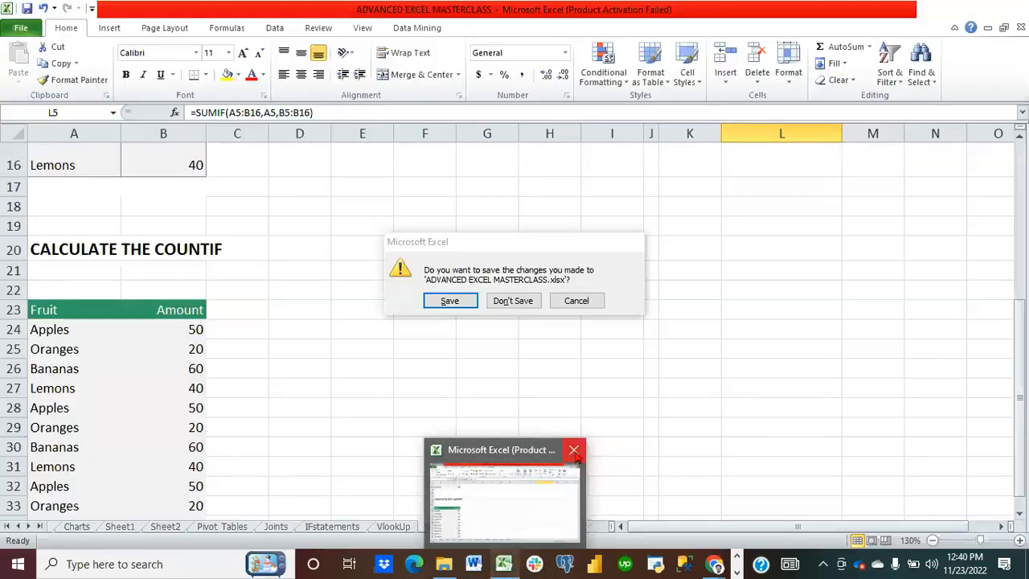
left_click(524, 306)
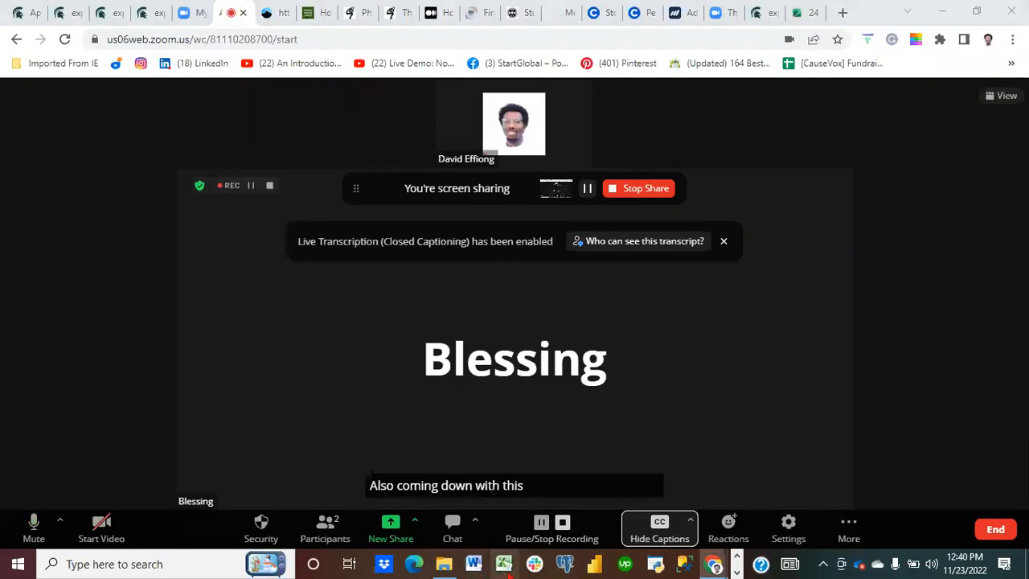
Step: Open the recent workbook Dahel Techies Advanced Excel, keeping recovered files for later and dismissing the activation wizard
right_click(504, 564)
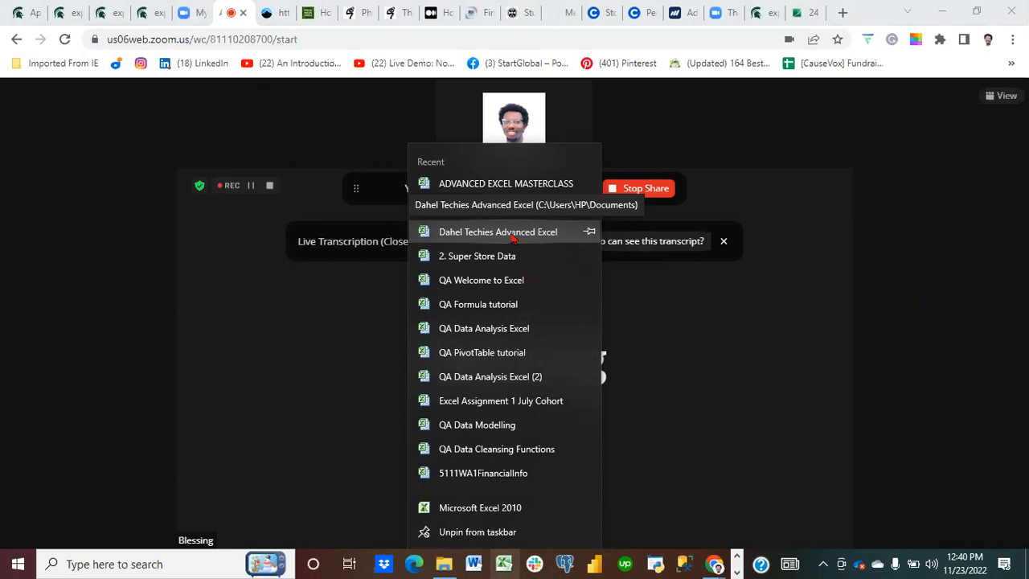
left_click(513, 234)
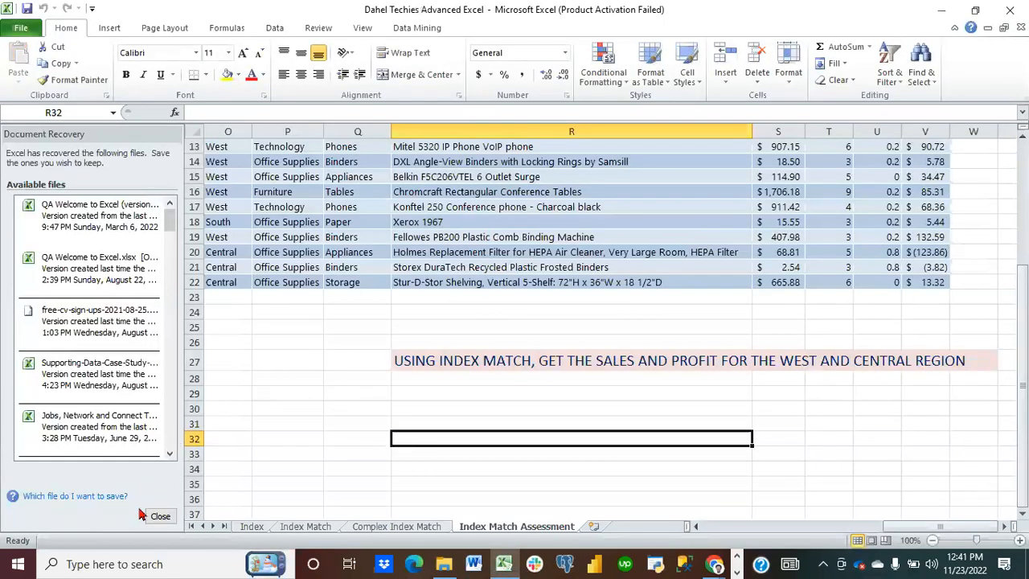
left_click(158, 516)
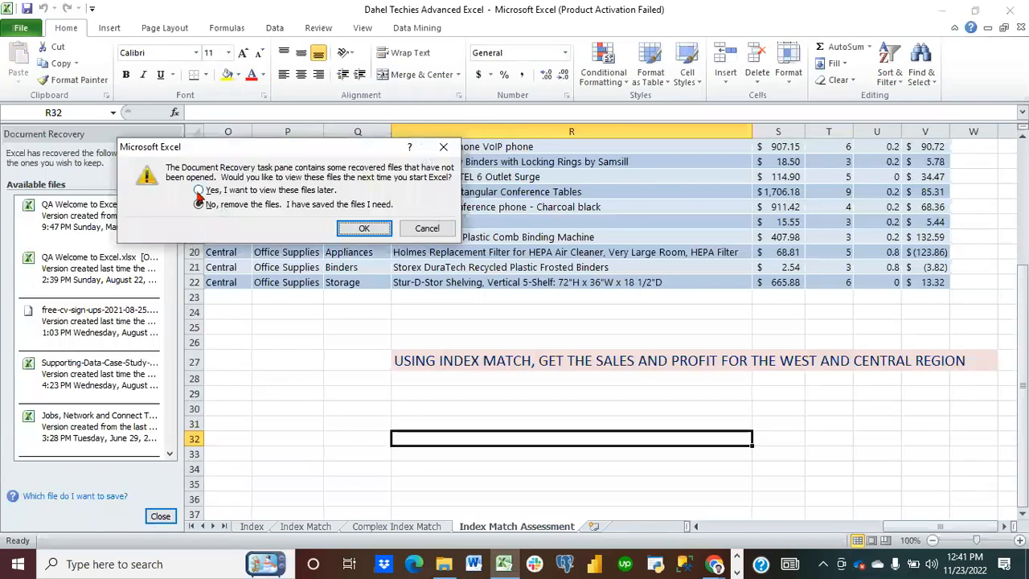
left_click(198, 190)
left_click(341, 232)
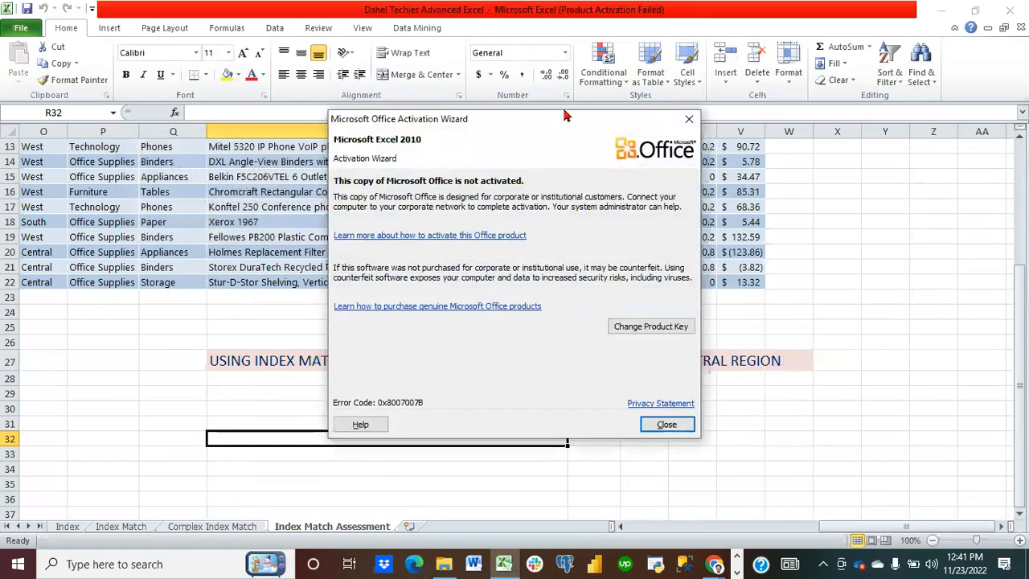
left_click(689, 119)
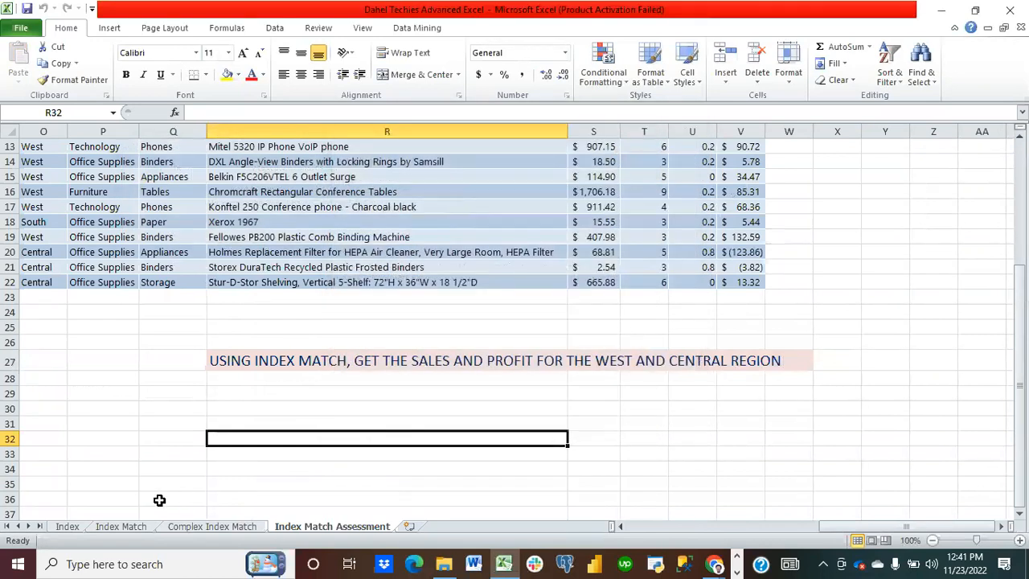
Step: Switch to the Index sheet with the apps' revenue and profit table
left_click(68, 527)
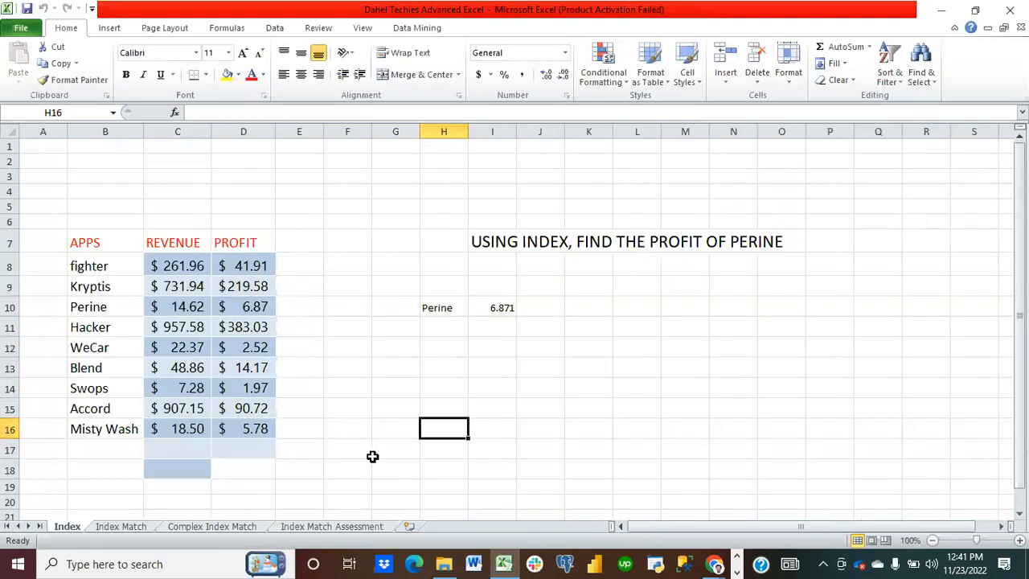
right_click(504, 567)
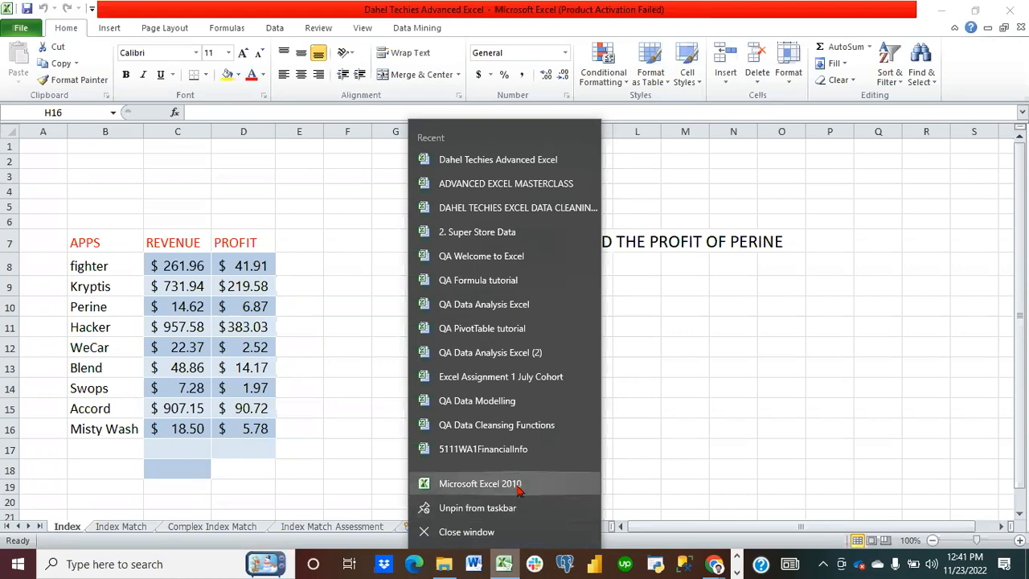
left_click(321, 438)
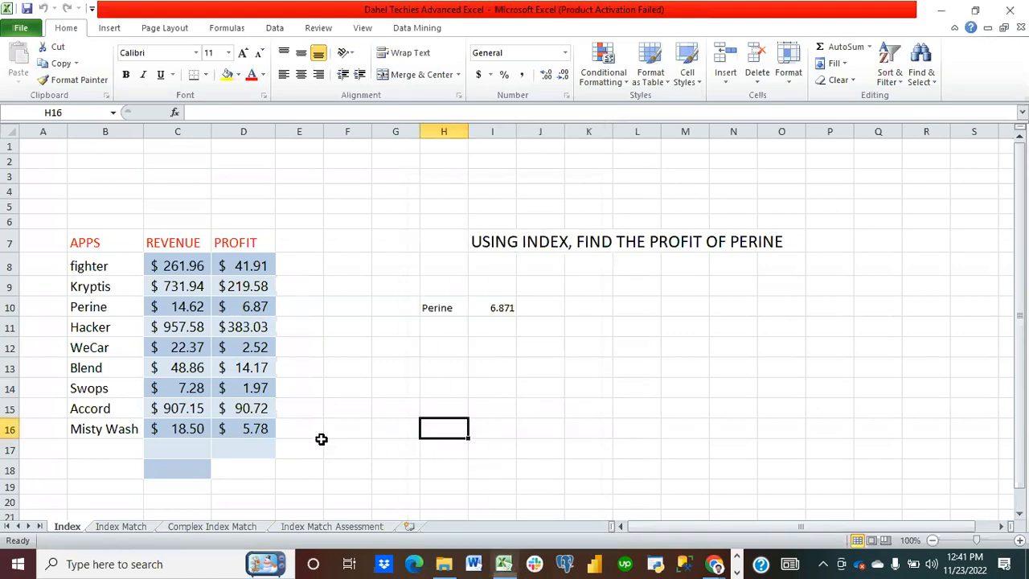
scroll(321, 439, "down", 1)
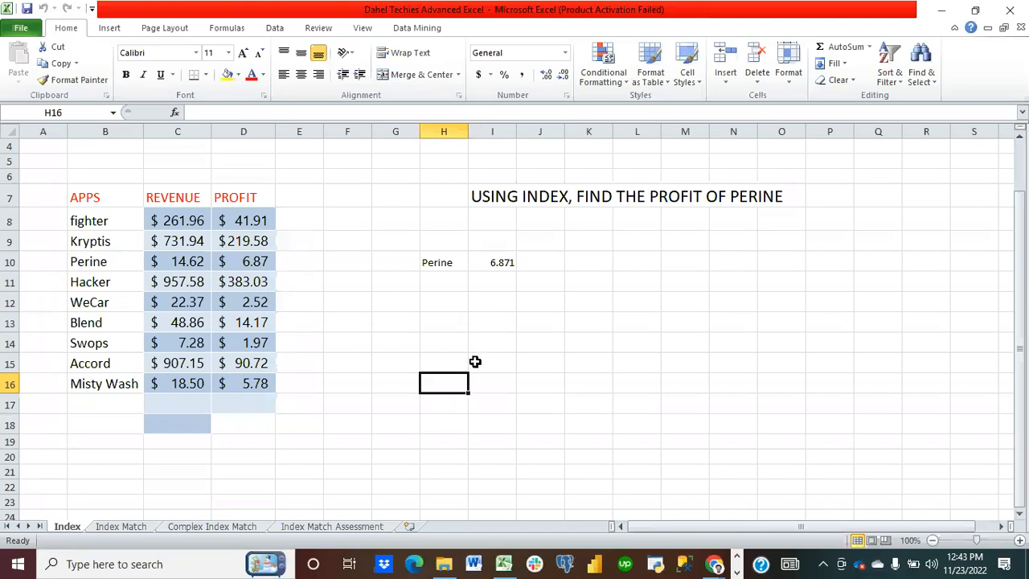
left_click(365, 328)
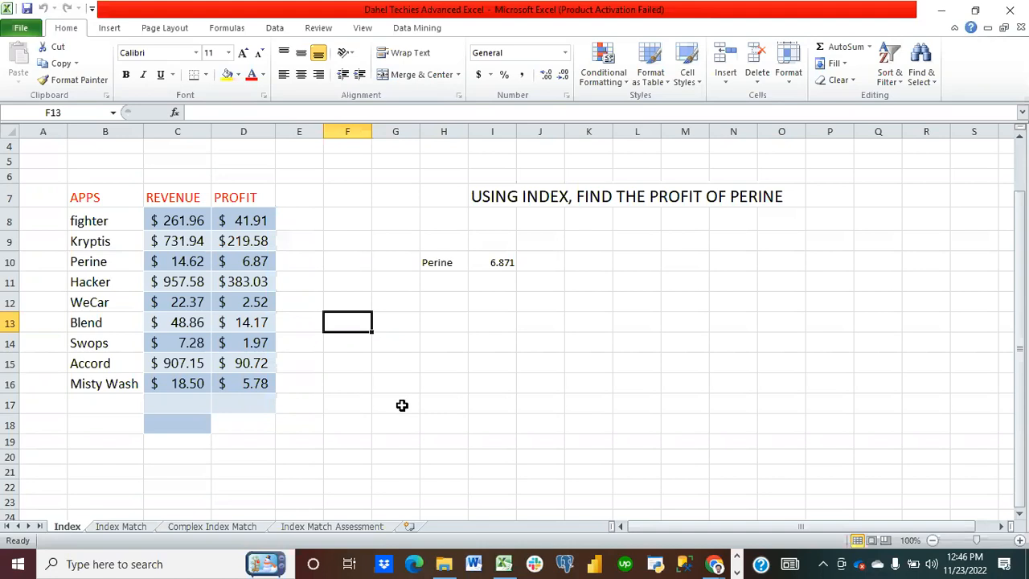
Step: Enter the label Accord in cell H12 beside the lookup area
left_click(438, 308)
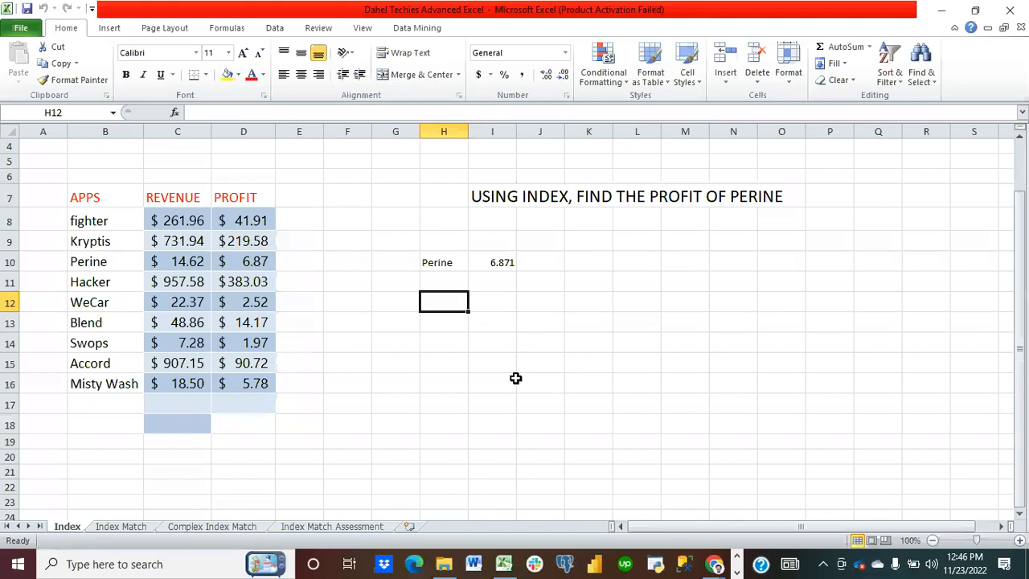
type("Accord")
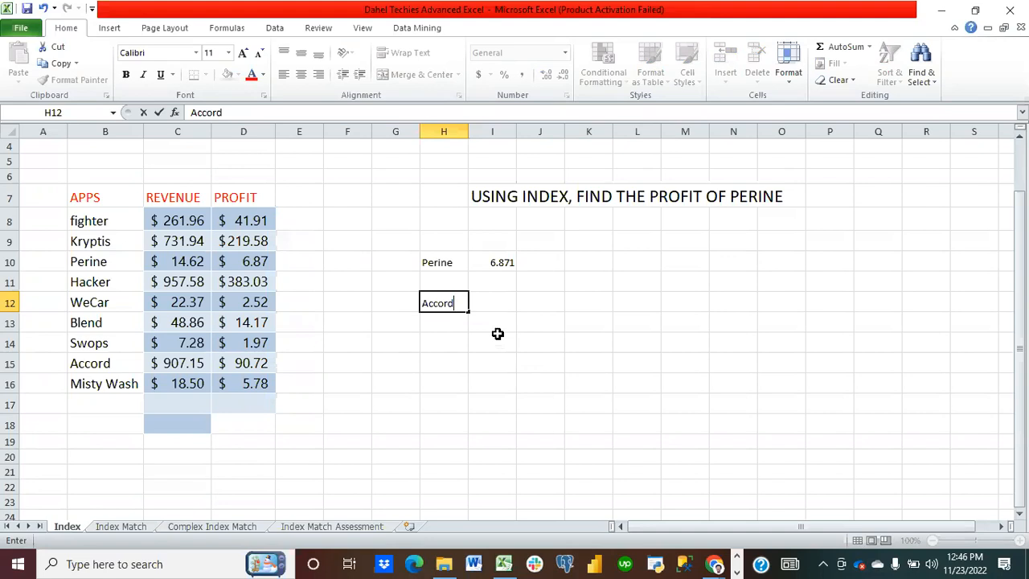
left_click(491, 302)
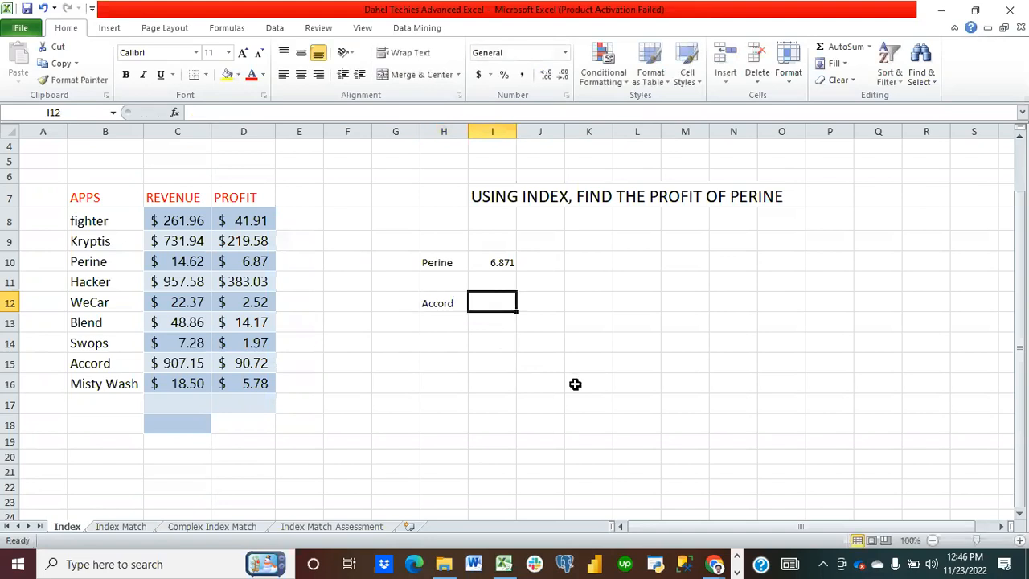
Step: In I12, enter =INDEX(C8:D16,8,1) to return Accord's revenue and format the result as Accounting
type("=index")
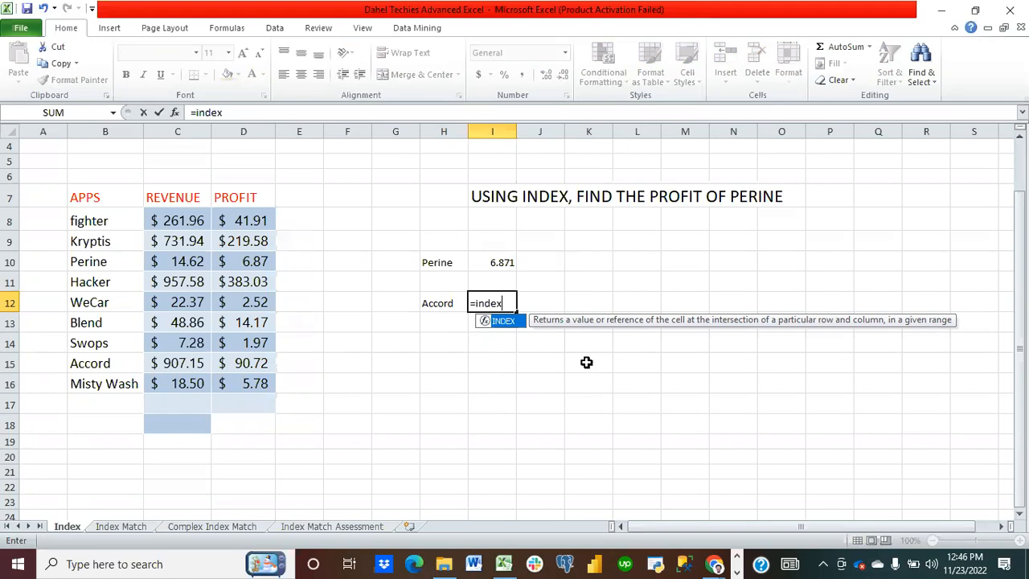
type("(")
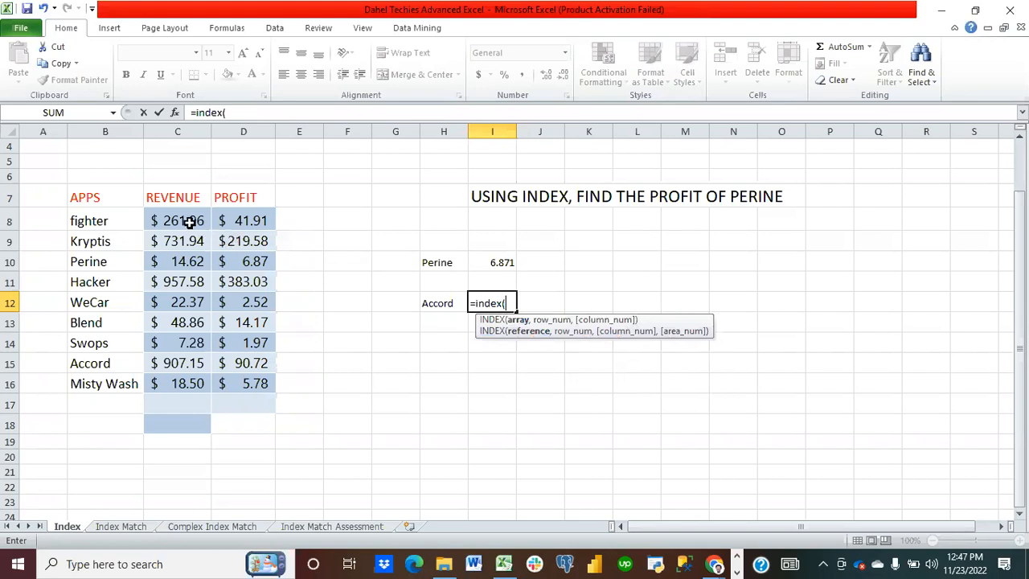
left_click_drag(183, 220, 263, 391)
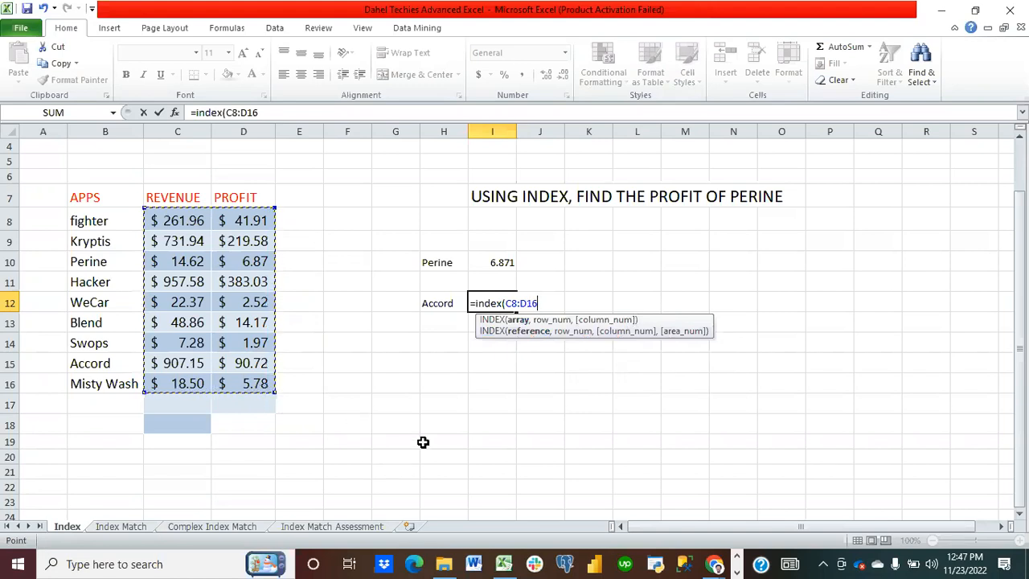
type(",")
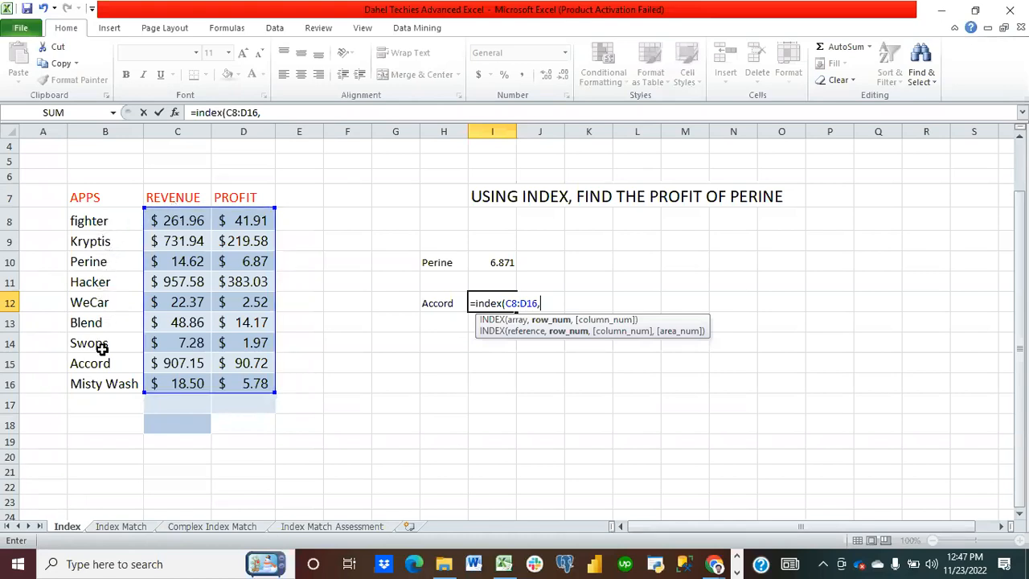
type("8,")
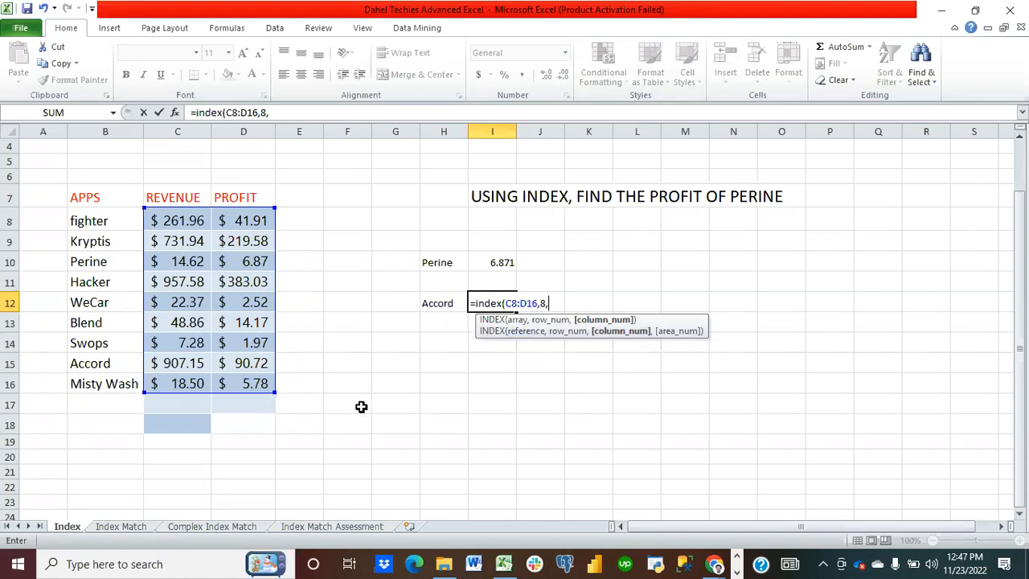
type("1)")
key("Return")
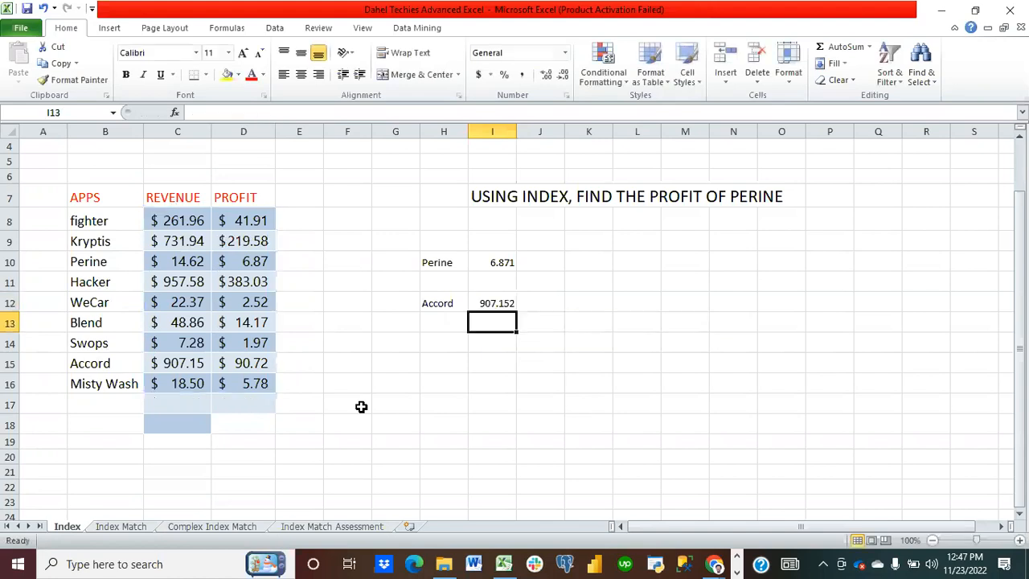
left_click(511, 302)
left_click(479, 74)
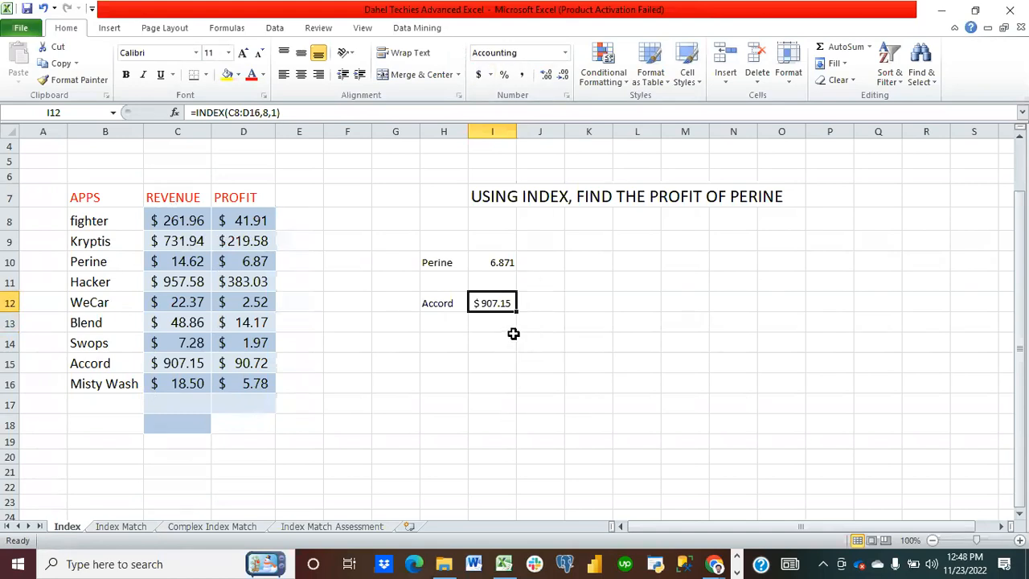
Step: Inspect Accord's name and revenue cells in the apps table
left_click(90, 368)
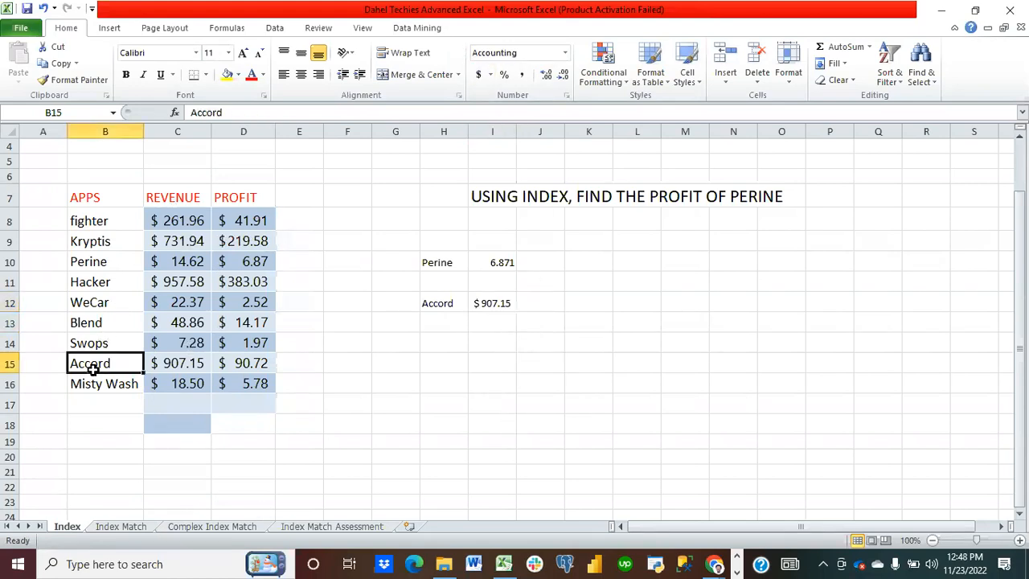
left_click_drag(167, 367, 191, 362)
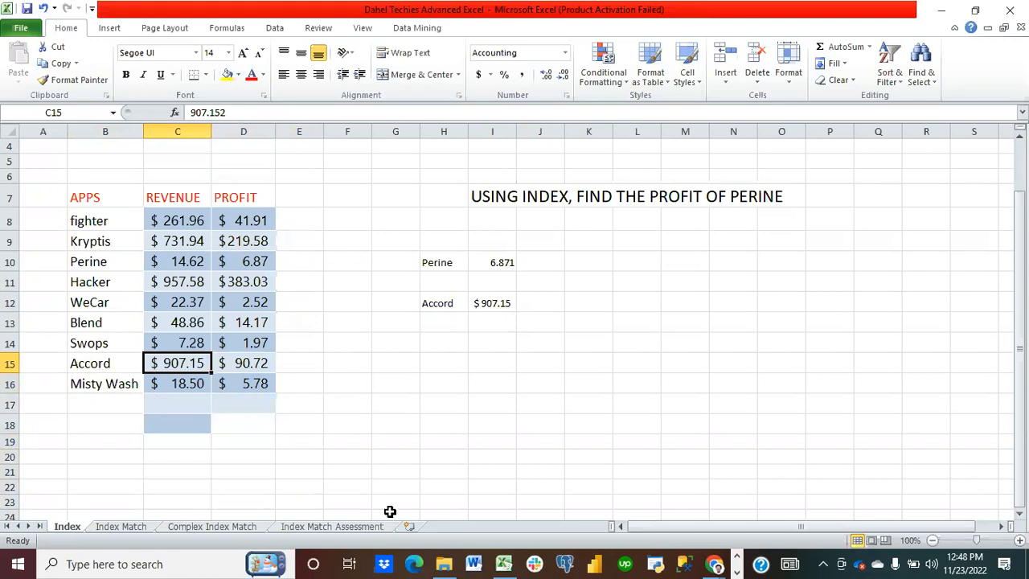
left_click(444, 344)
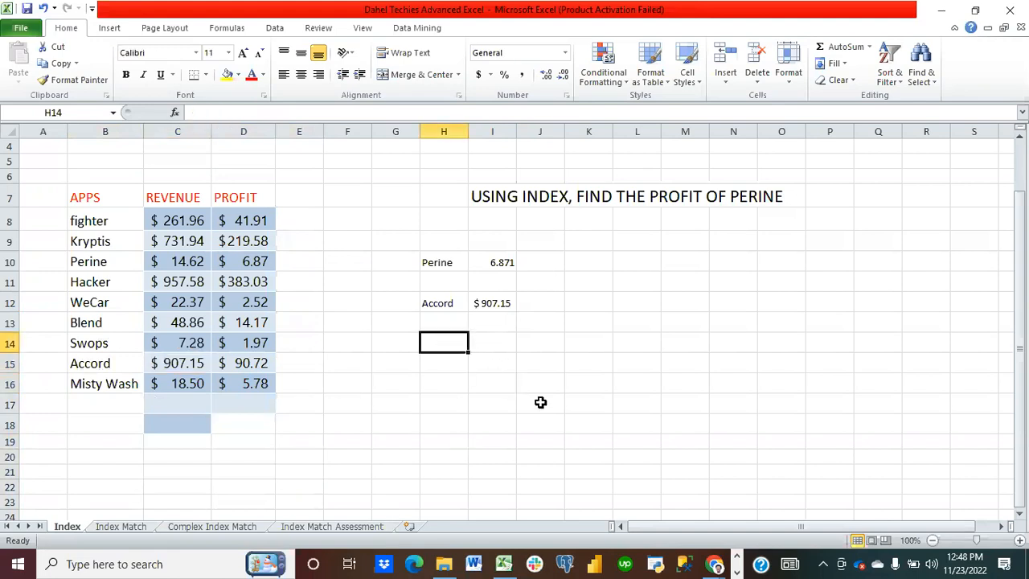
Step: In I14, enter =MATCH(H12,B8:B16,0) to find Accord's position among the app names with exact match
left_click(494, 348)
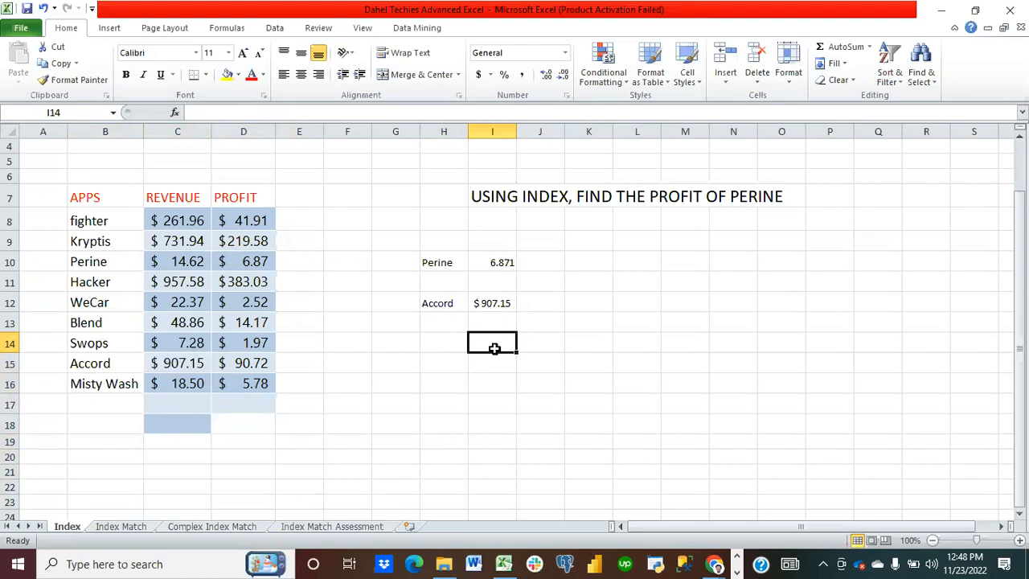
type("=match")
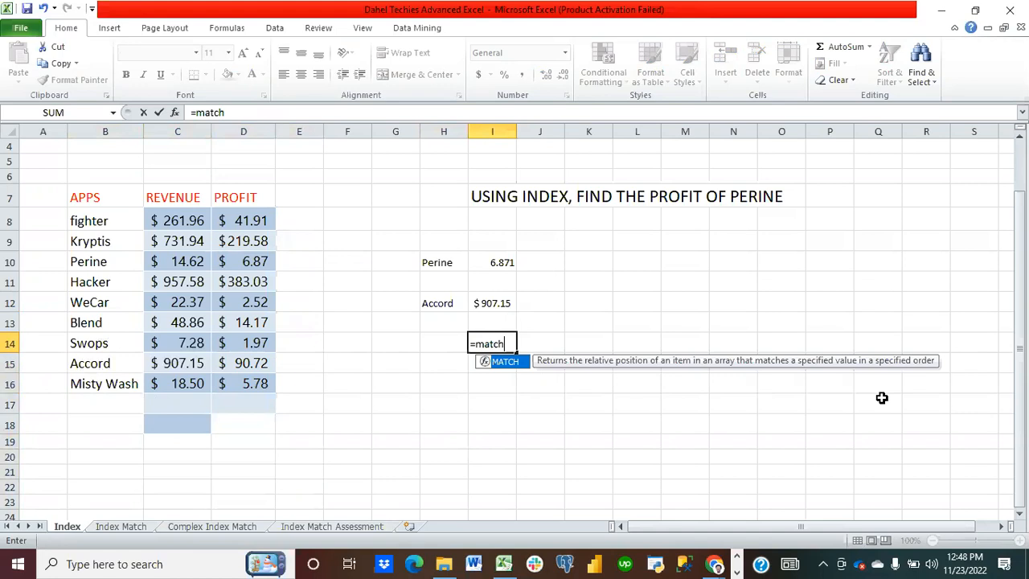
type("(")
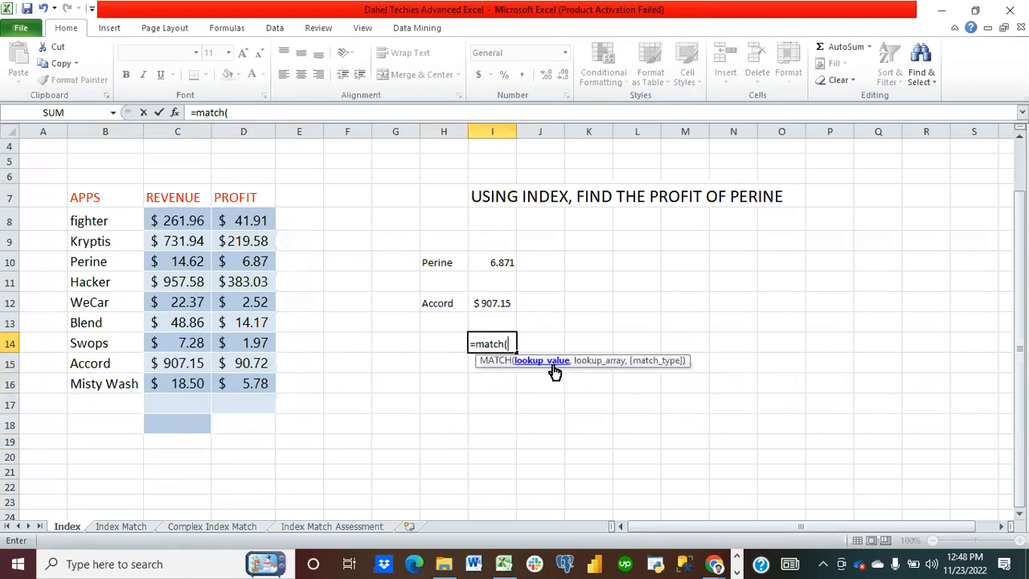
left_click(442, 304)
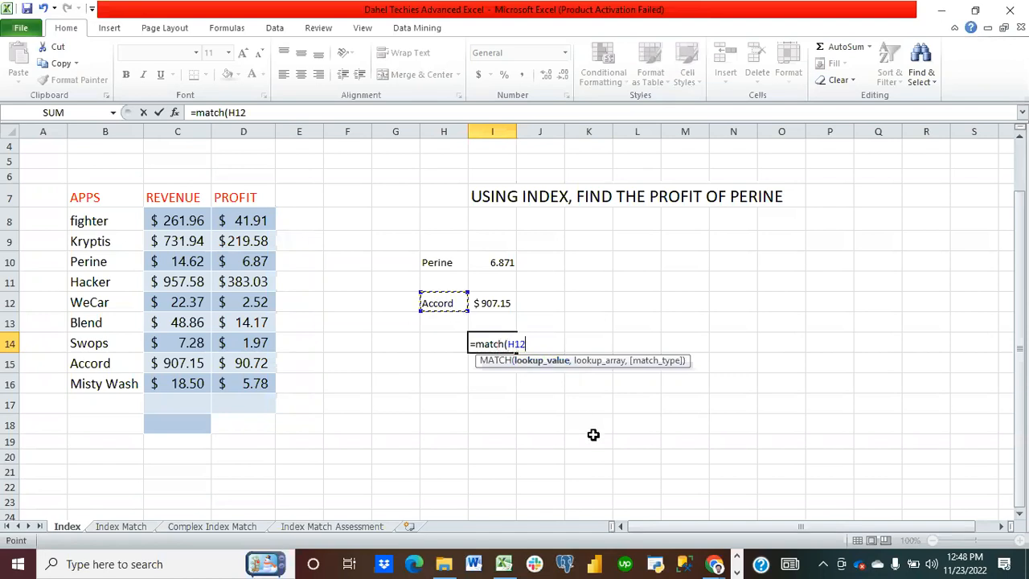
type(",")
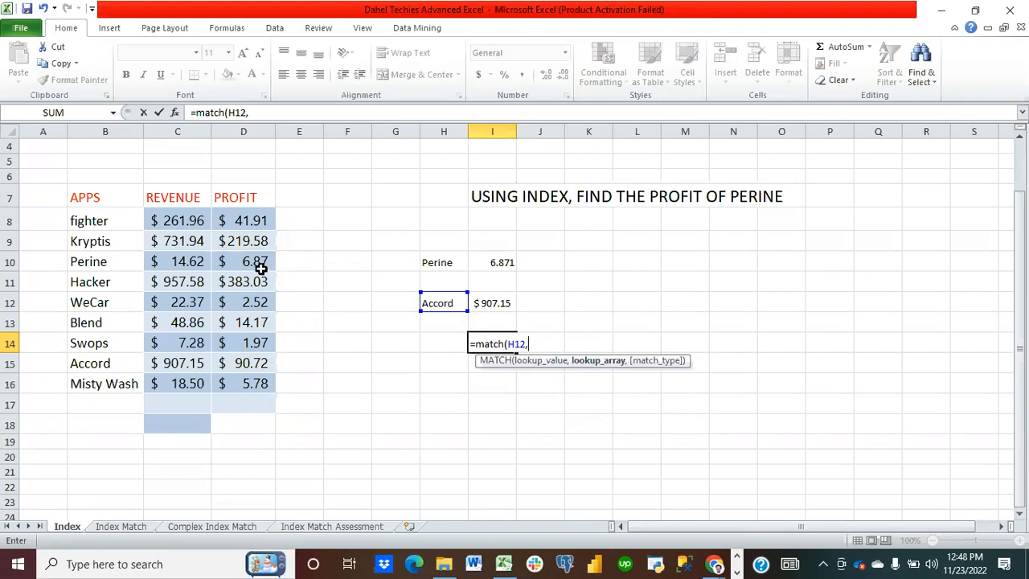
left_click(177, 223)
left_click_drag(177, 224, 179, 233)
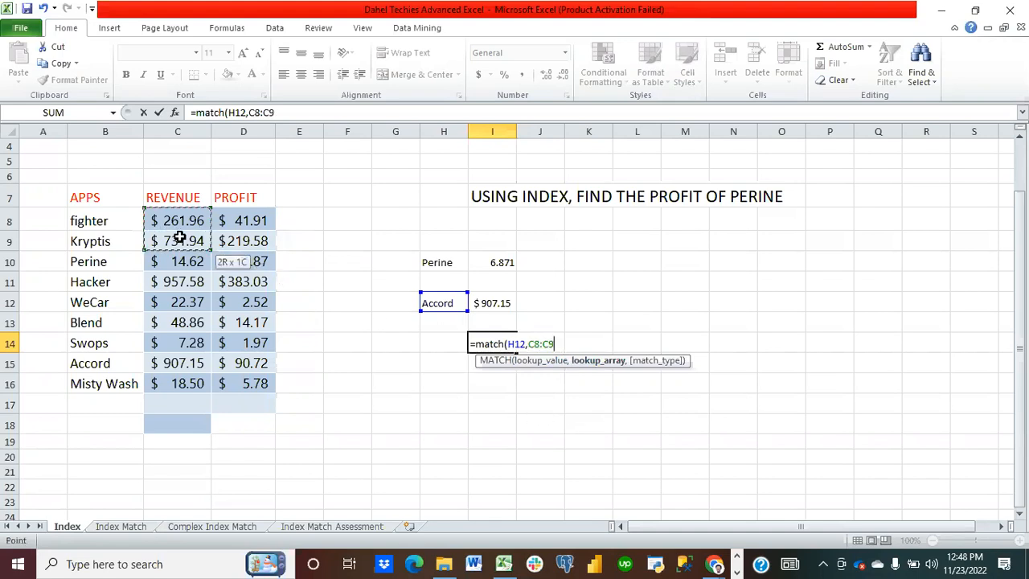
left_click_drag(89, 215, 108, 381)
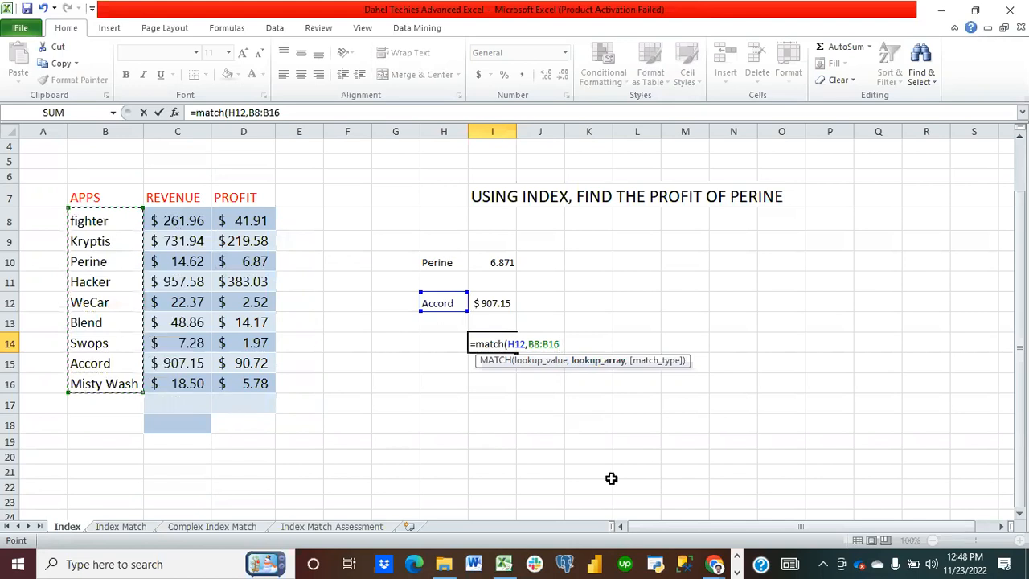
type(",")
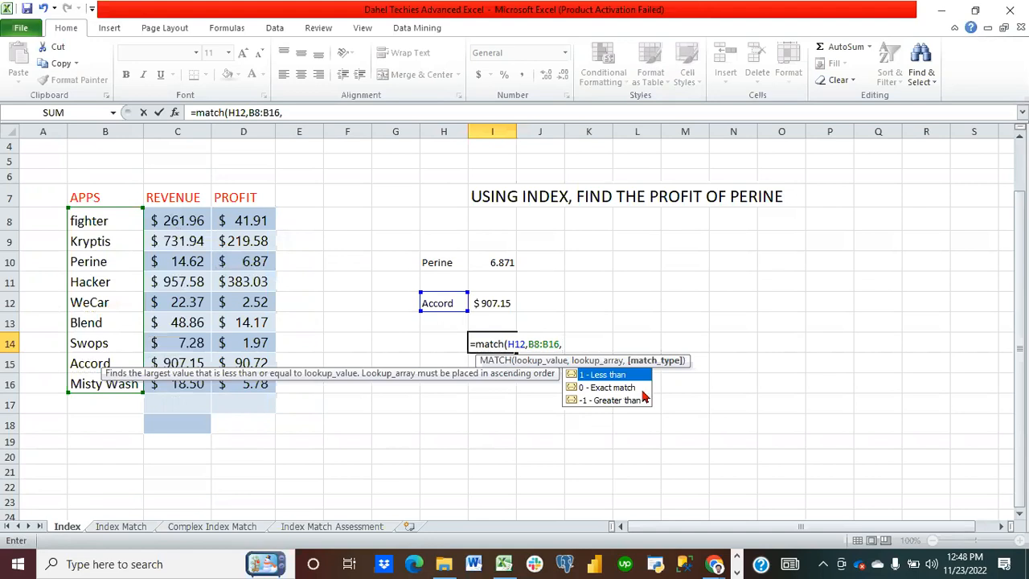
double_click(601, 387)
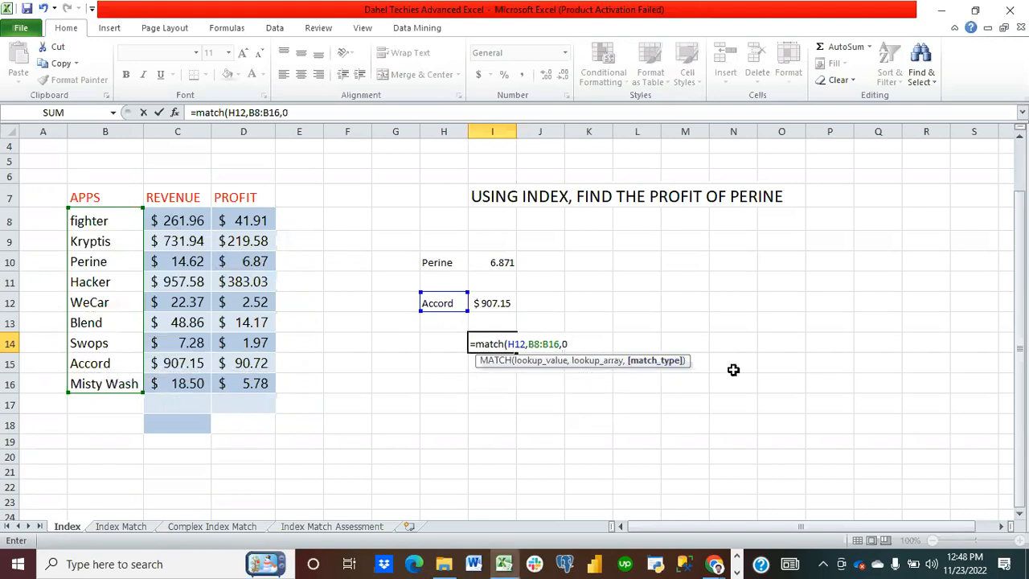
type(")")
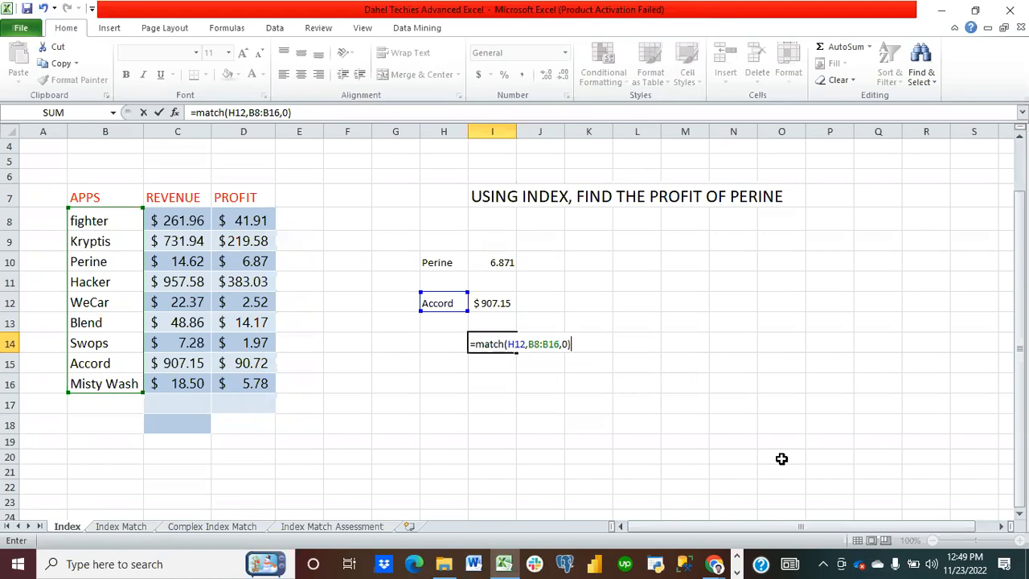
key("Return")
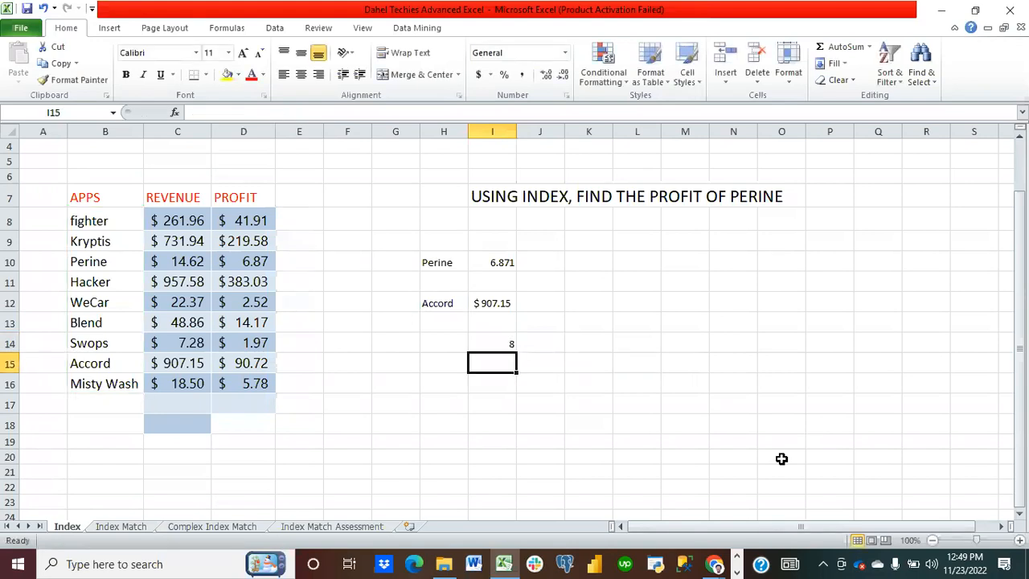
left_click(492, 342)
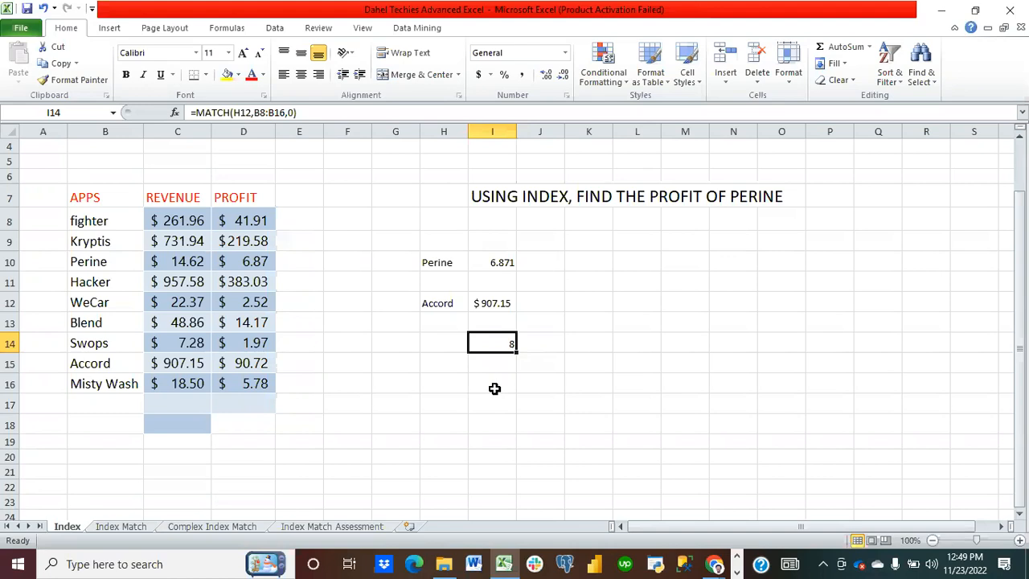
Step: In I16, enter =INDEX(C8:D16,MATCH(H12,B8:B16,0)) to look up Accord's value using MATCH for the row
left_click(490, 389)
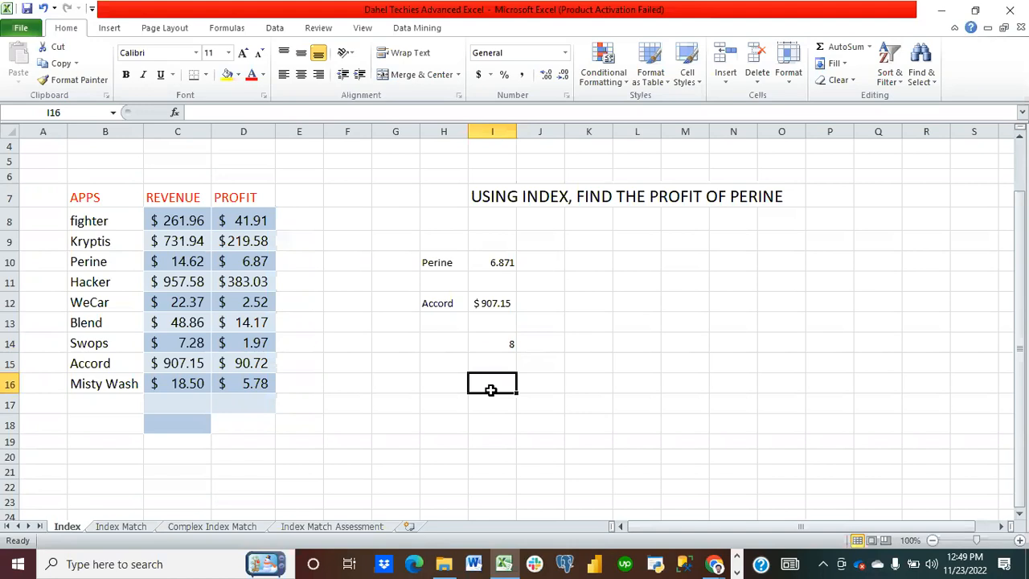
type("=index(")
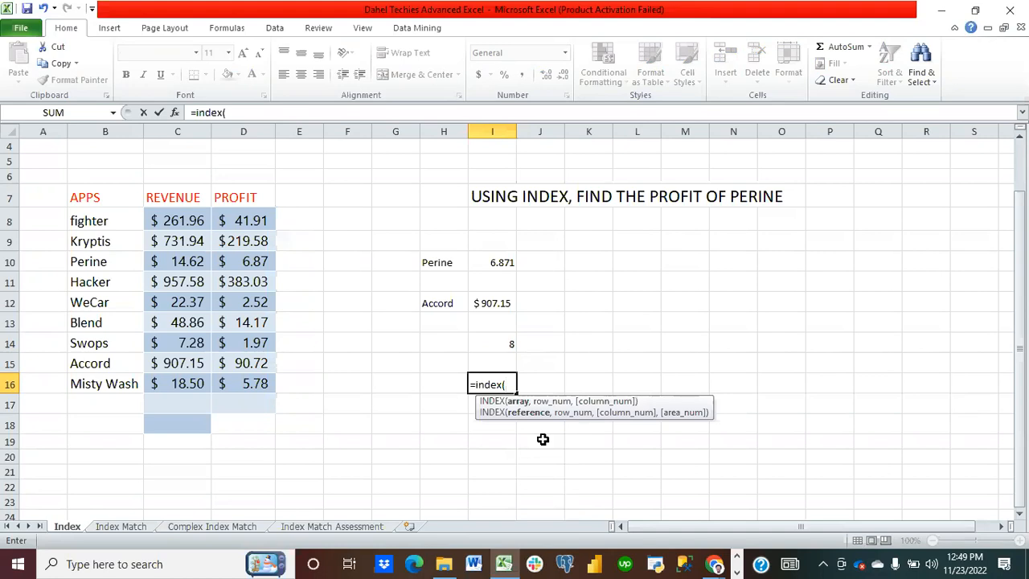
left_click(187, 223)
left_click_drag(187, 223, 253, 383)
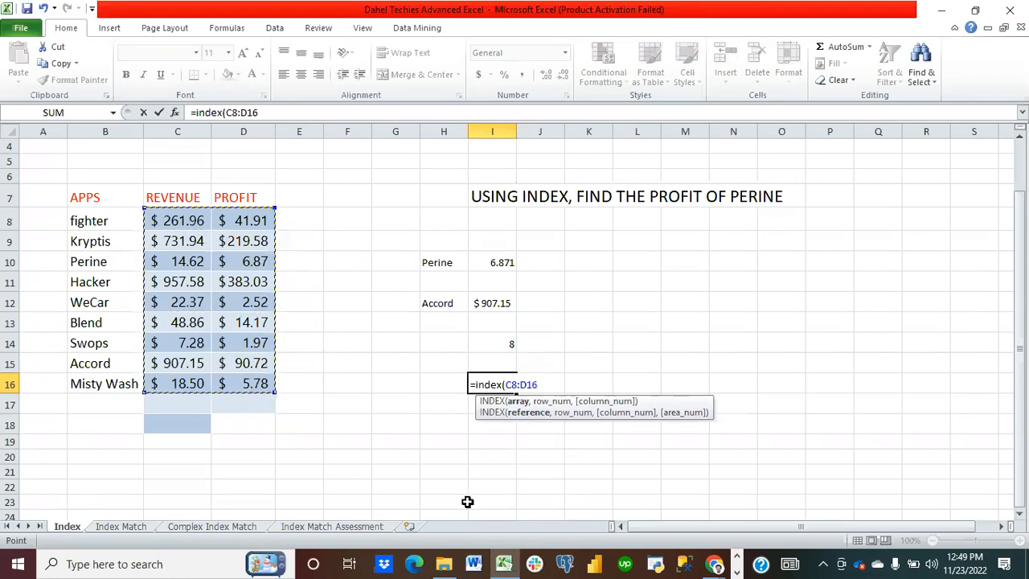
type(",")
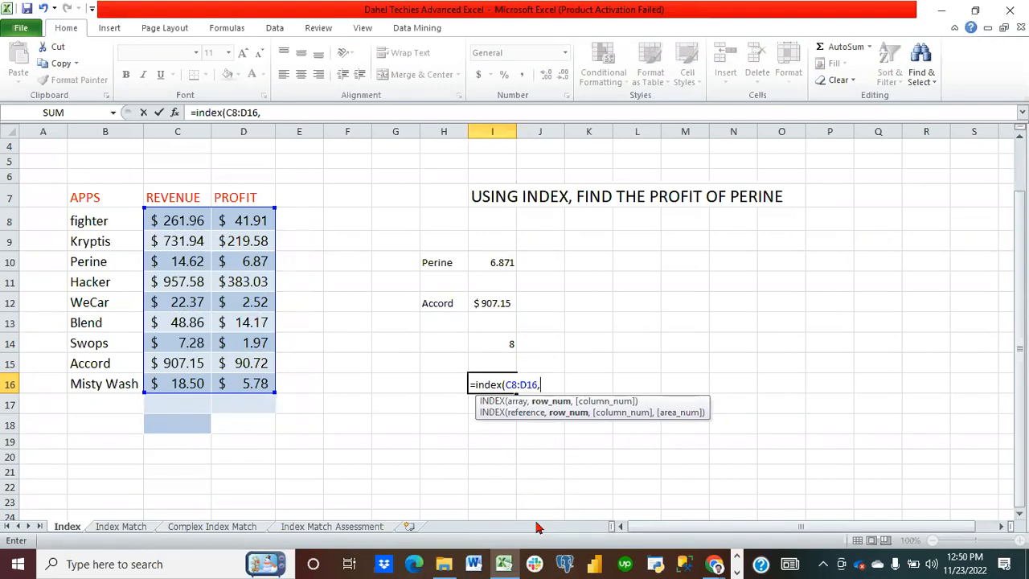
type("match")
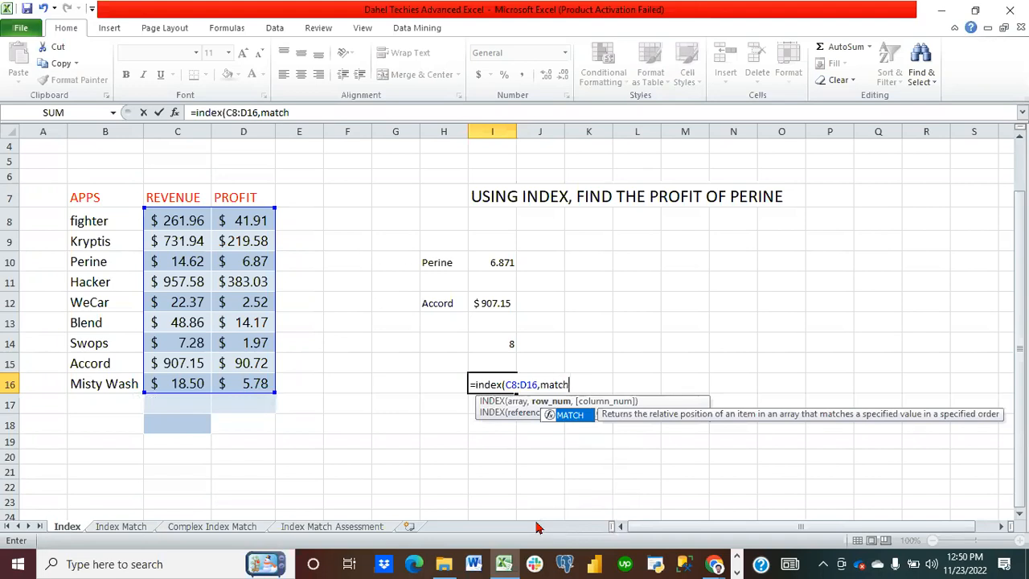
type("(")
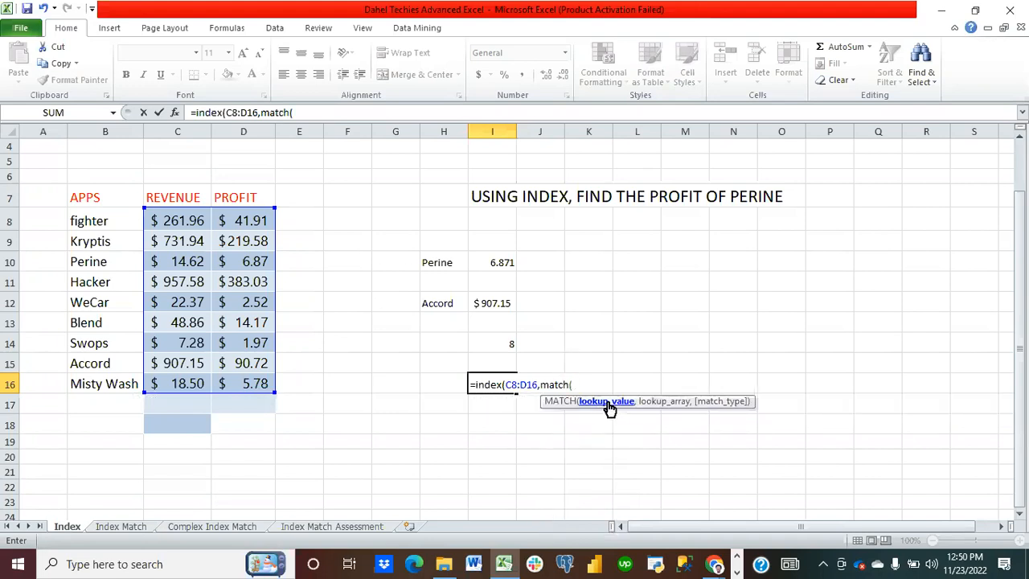
left_click(442, 309)
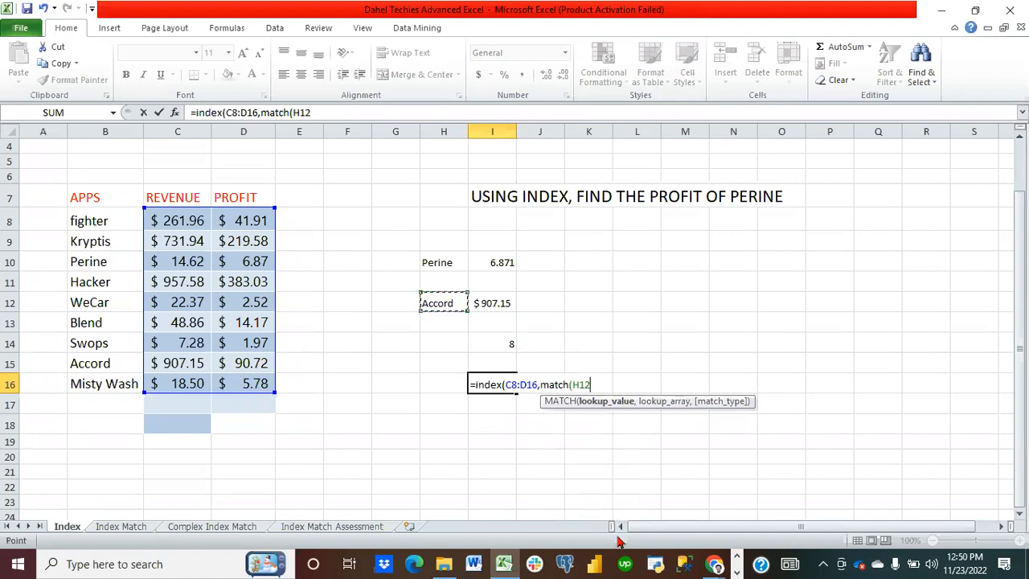
type(",")
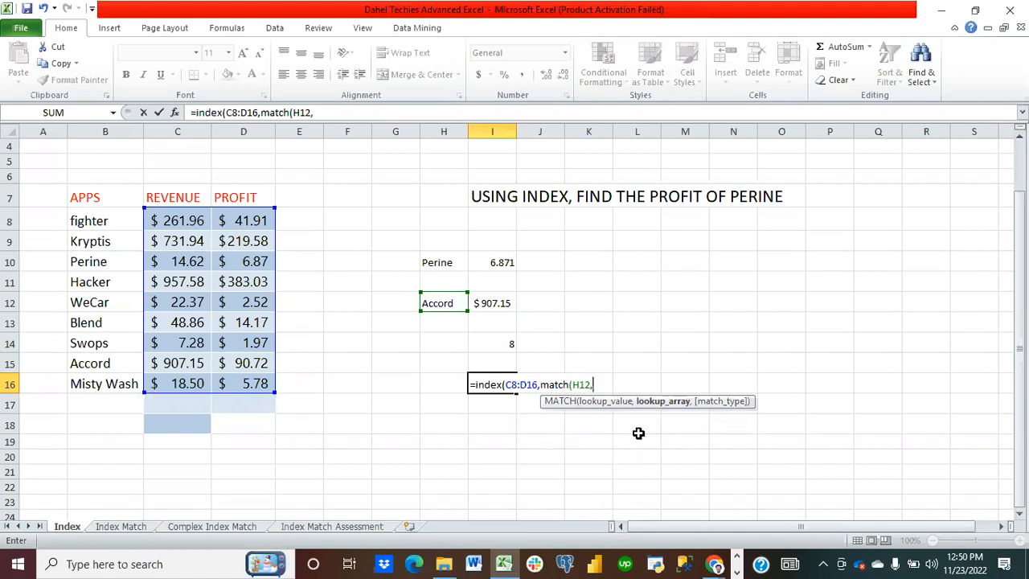
left_click_drag(129, 230, 120, 378)
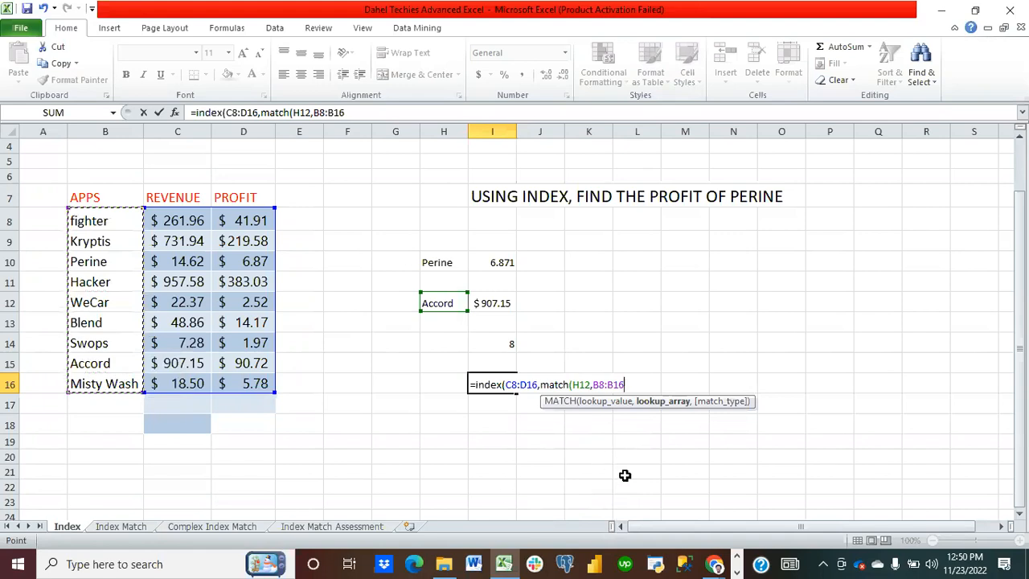
type(",")
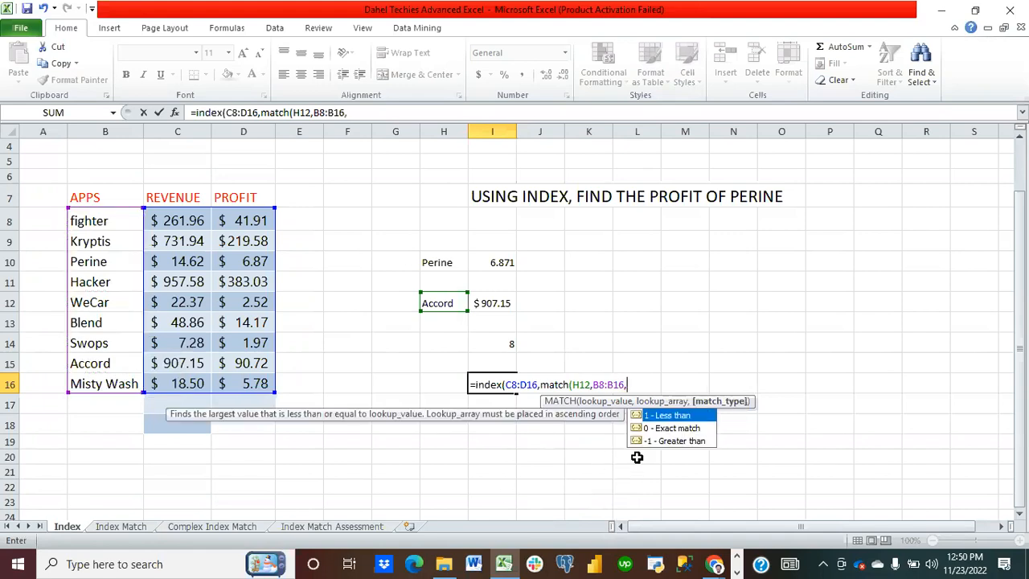
double_click(675, 427)
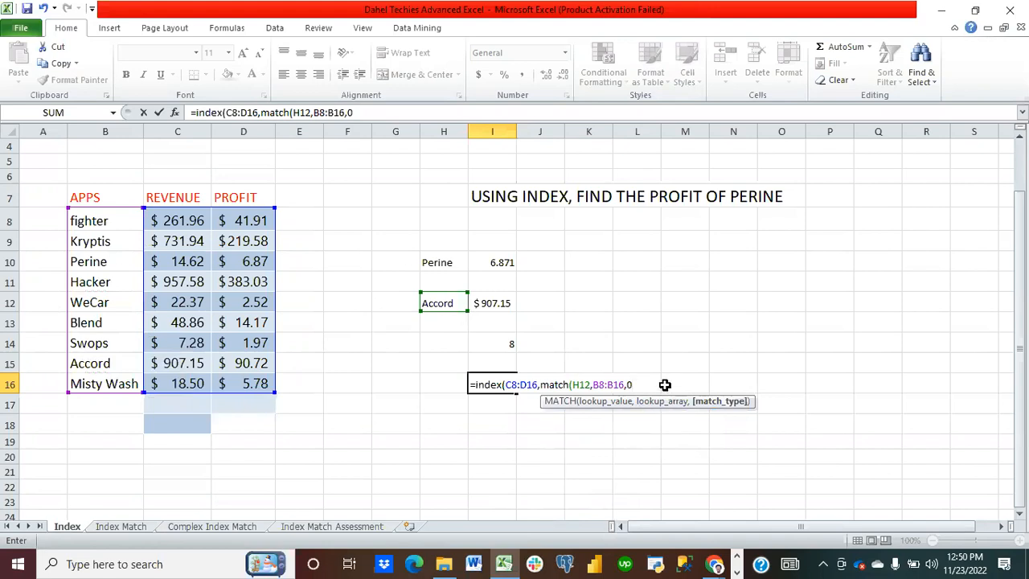
type("))")
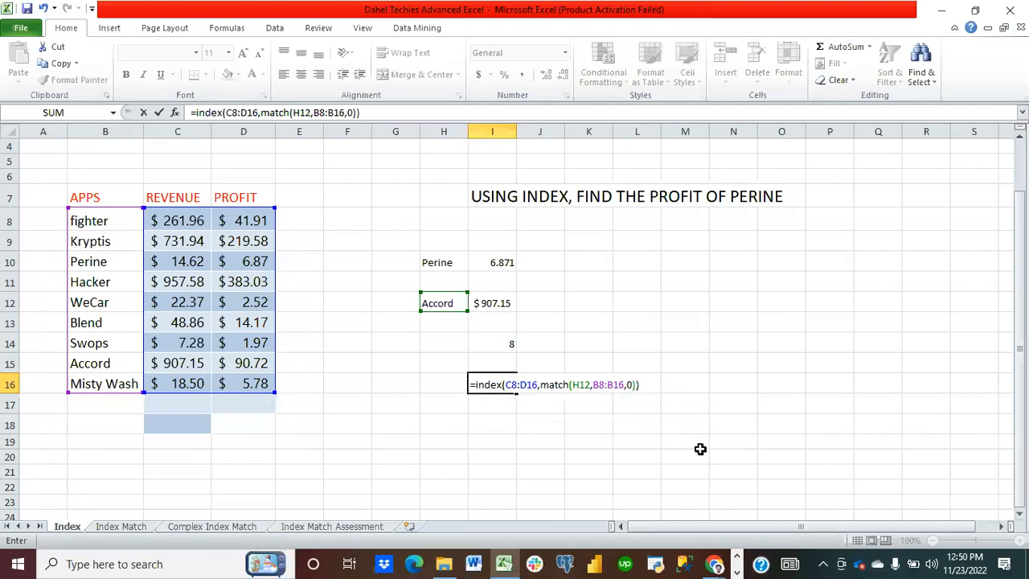
key("Return")
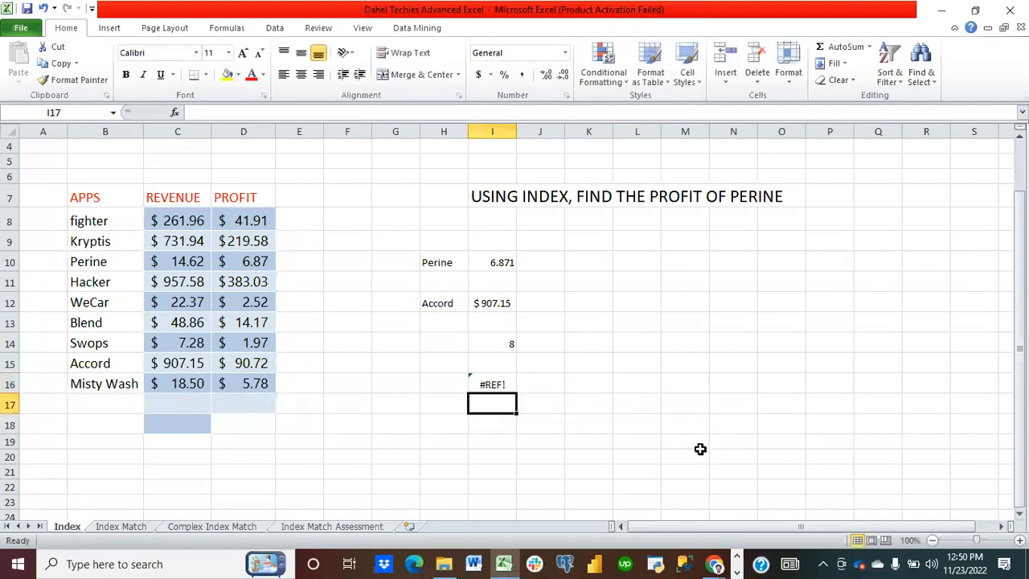
left_click(501, 383)
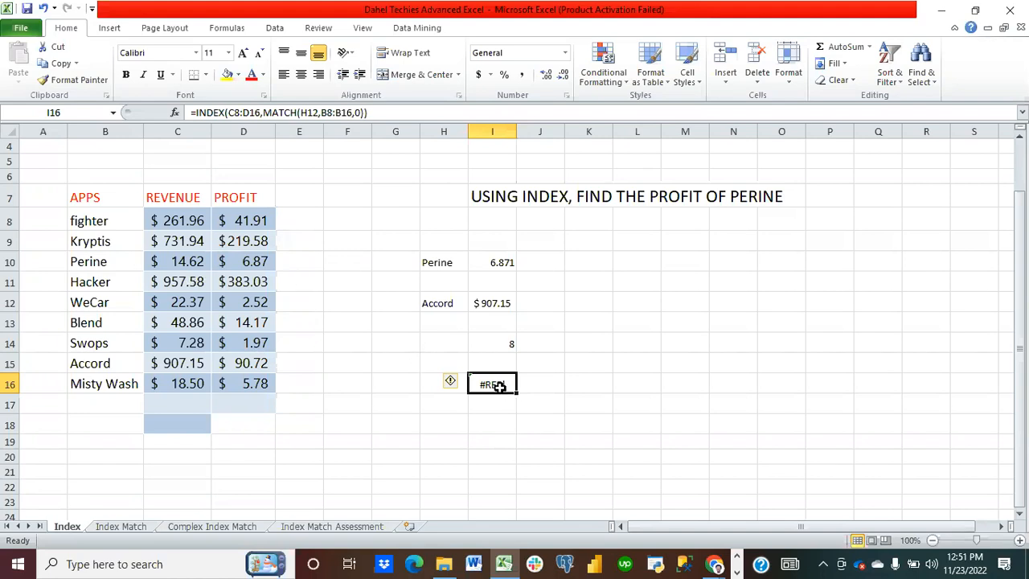
Step: In I18, enter =INDEX(C8:C16,MATCH(H12,B8:B16,0)) to return Accord's revenue and format it as Accounting
left_click(494, 426)
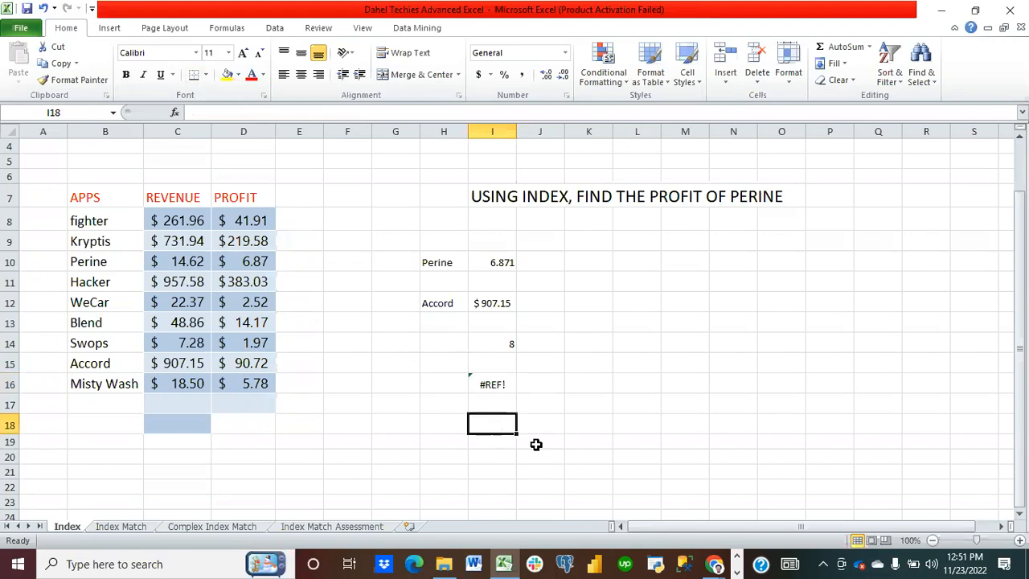
type("=")
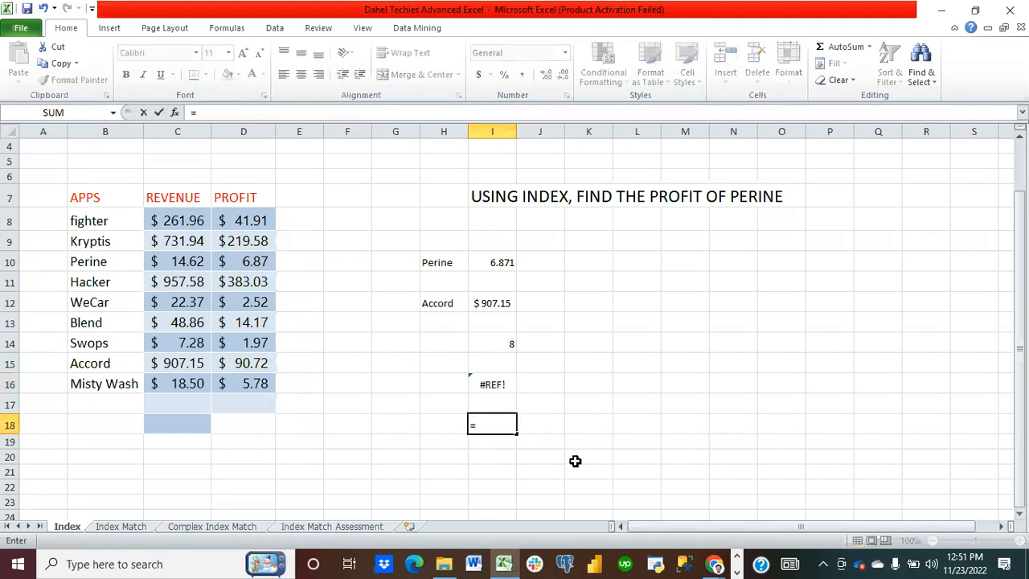
type("index")
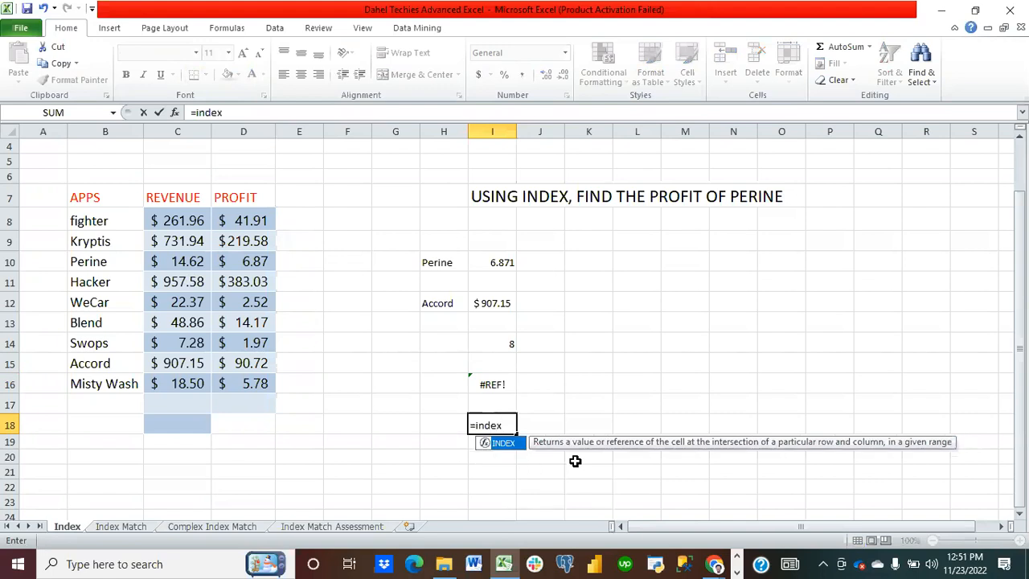
type("(")
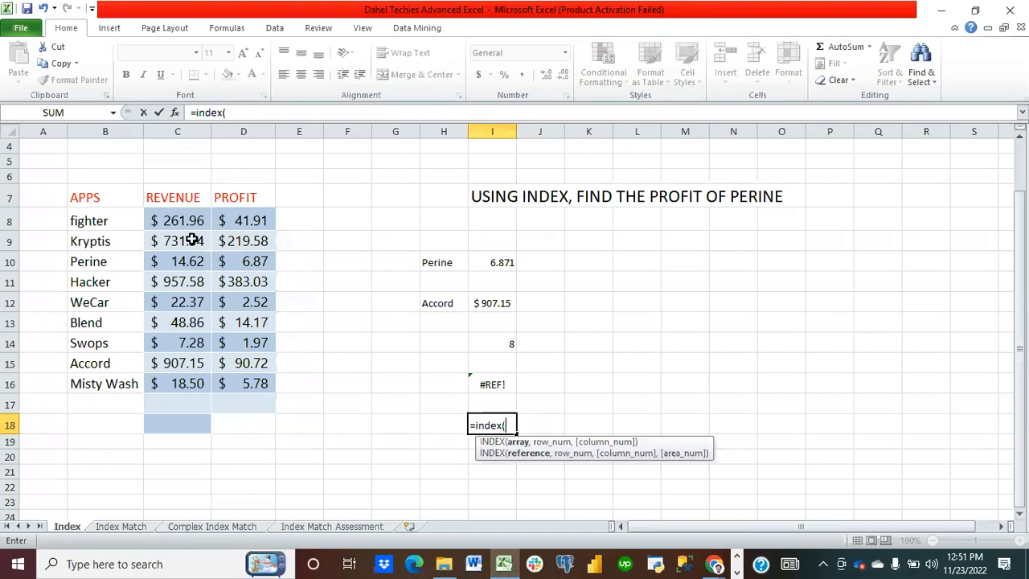
left_click_drag(188, 223, 192, 376)
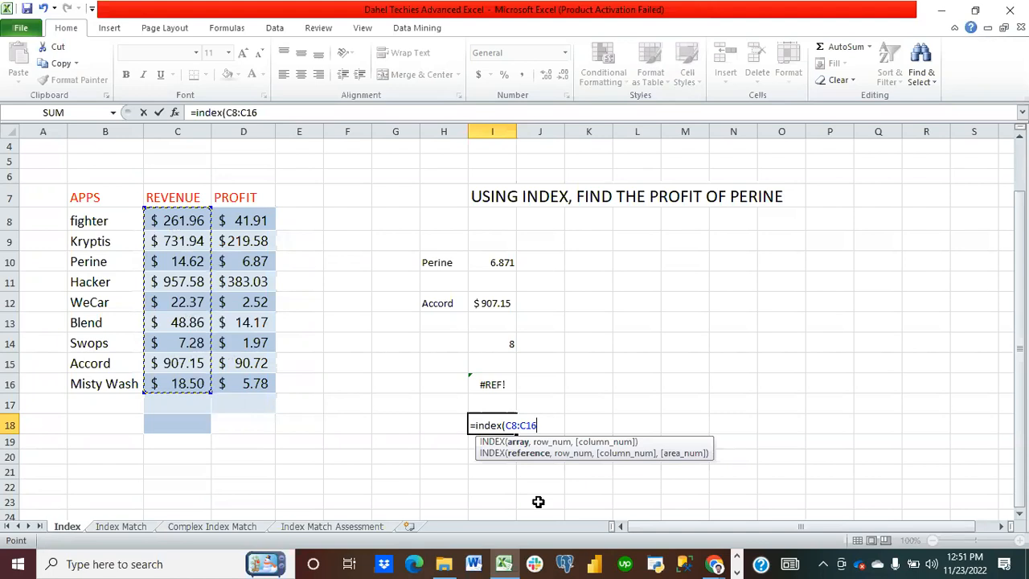
type(",")
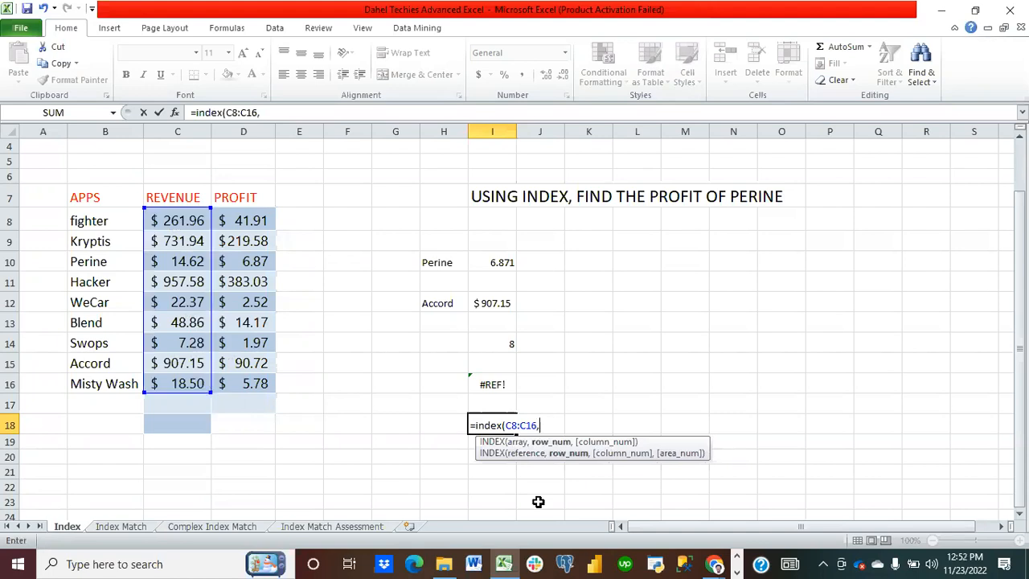
type("match")
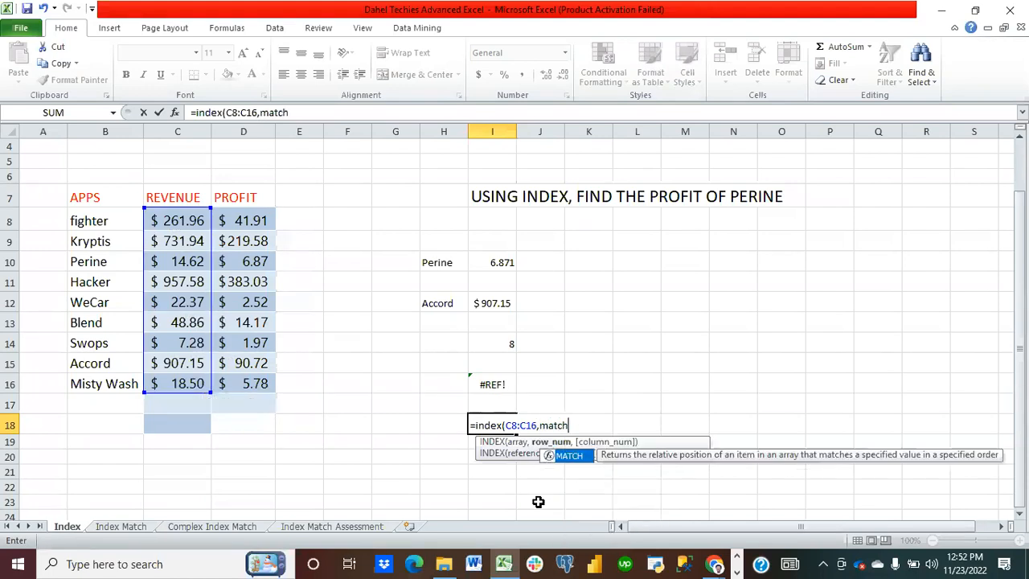
type("(")
left_click(445, 304)
type(",")
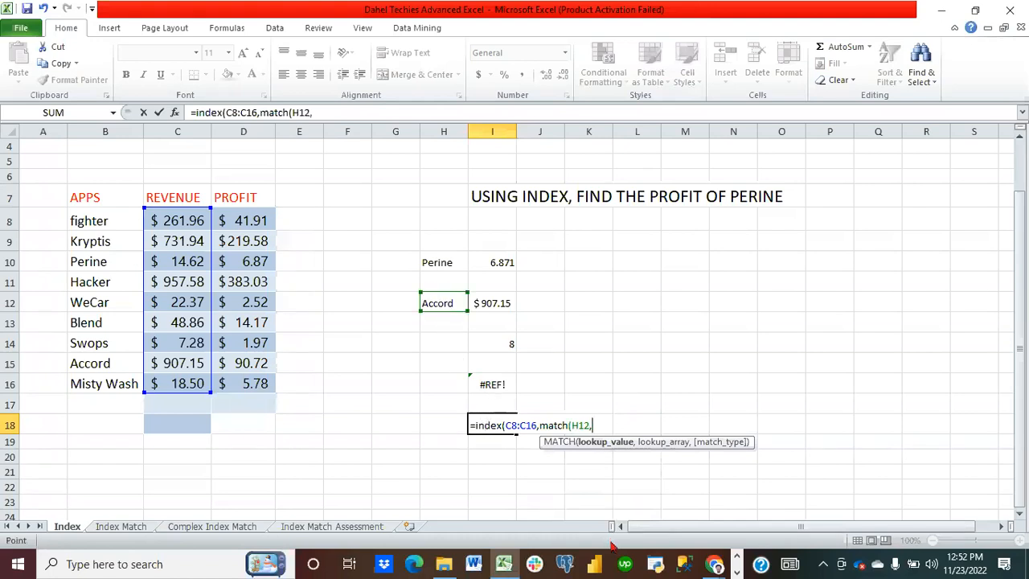
left_click_drag(108, 226, 107, 385)
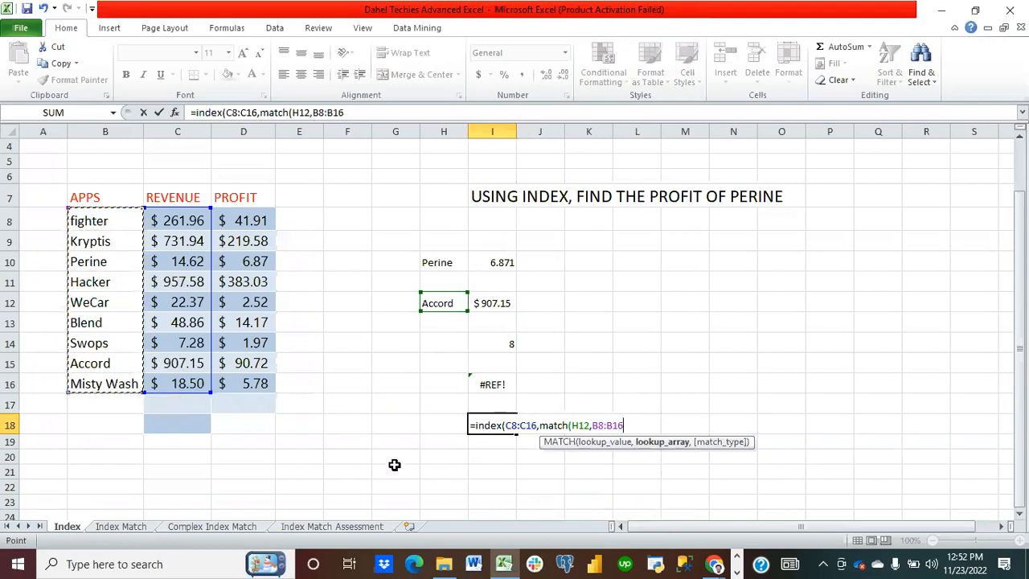
type(",")
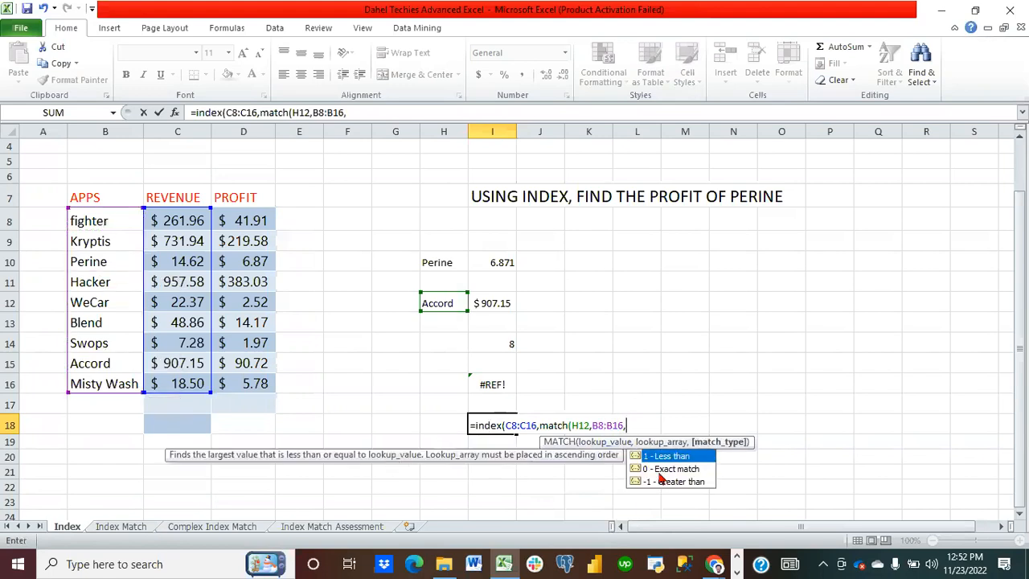
double_click(658, 472)
type(")")
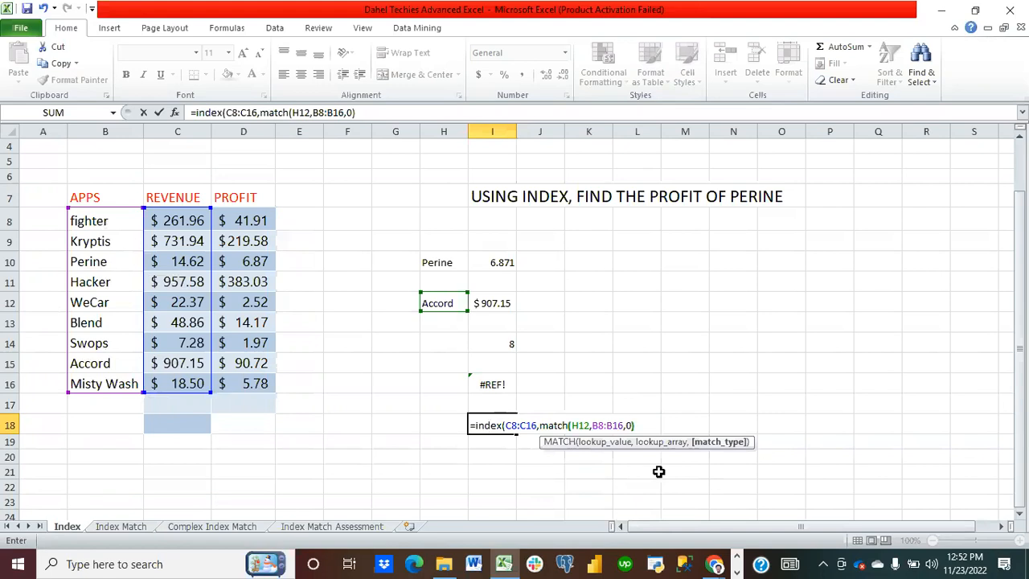
type(")")
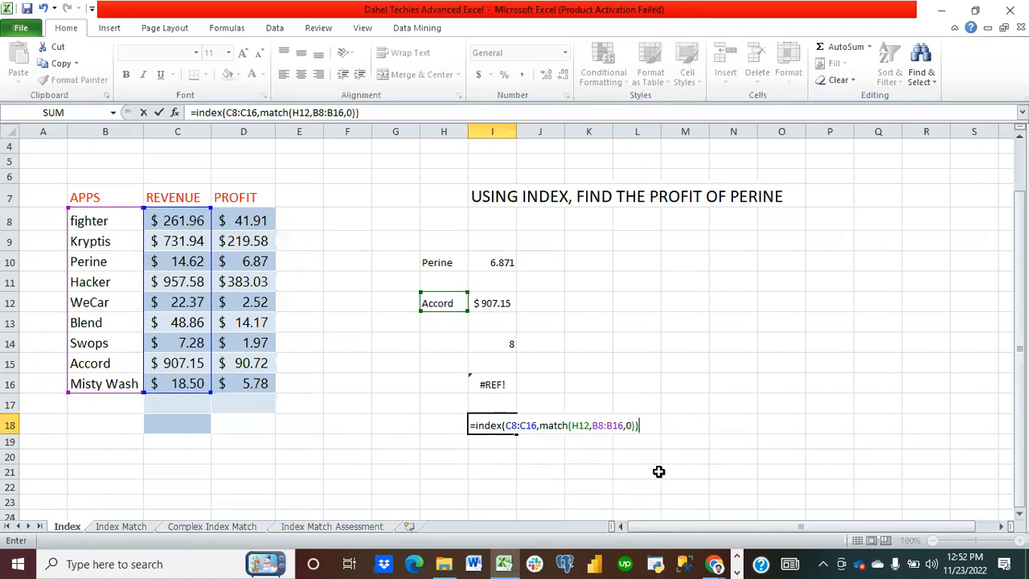
key("Return")
left_click(506, 425)
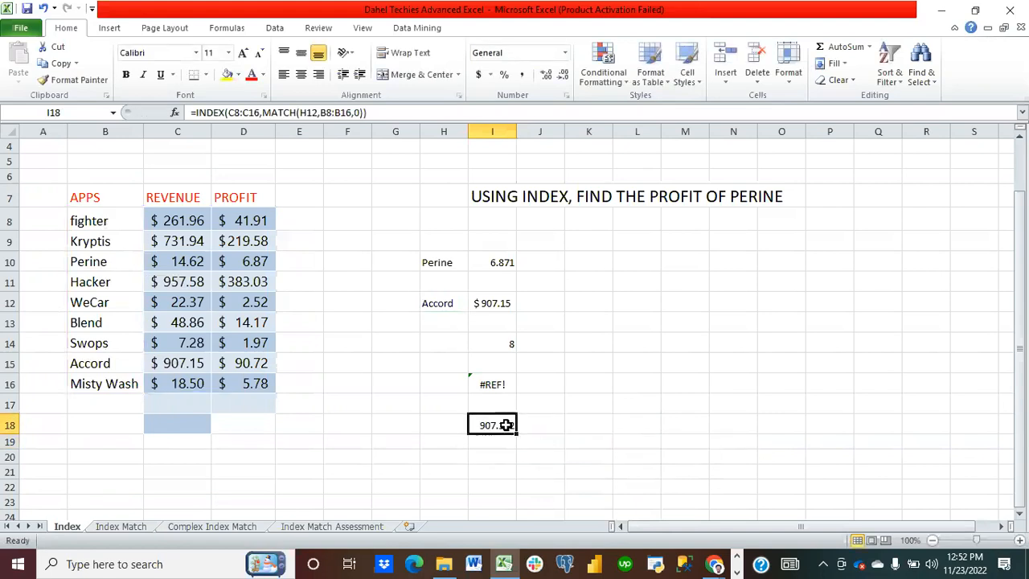
left_click(479, 77)
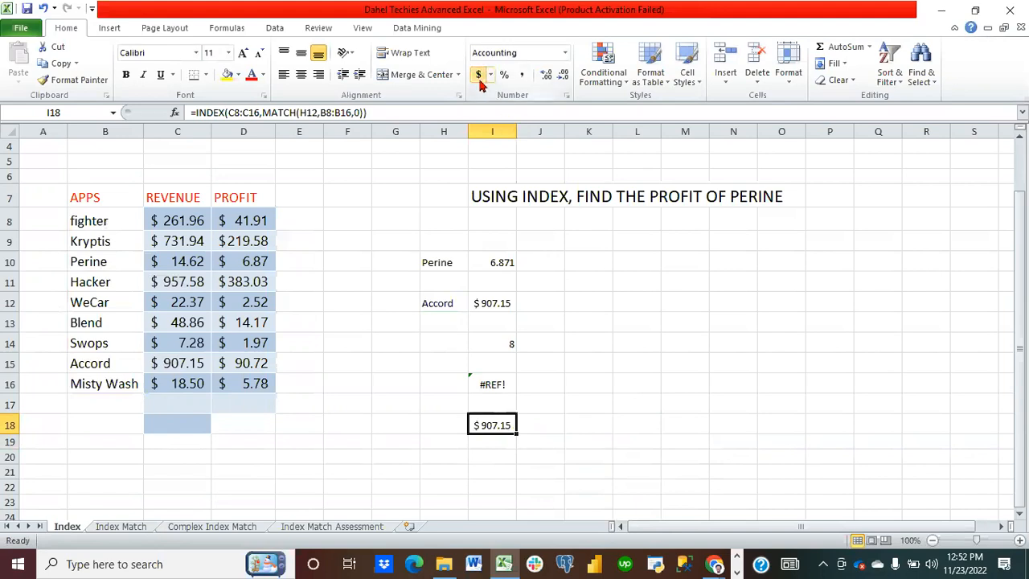
Step: Review the I18 formula and preview the Index Match sheet before returning to the Index sheet
left_click(499, 492)
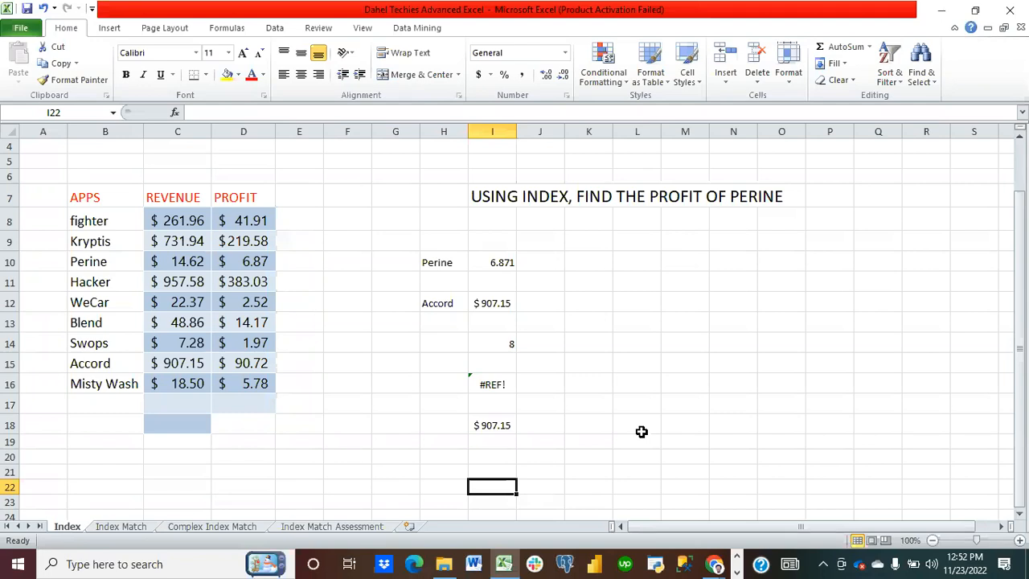
left_click(508, 426)
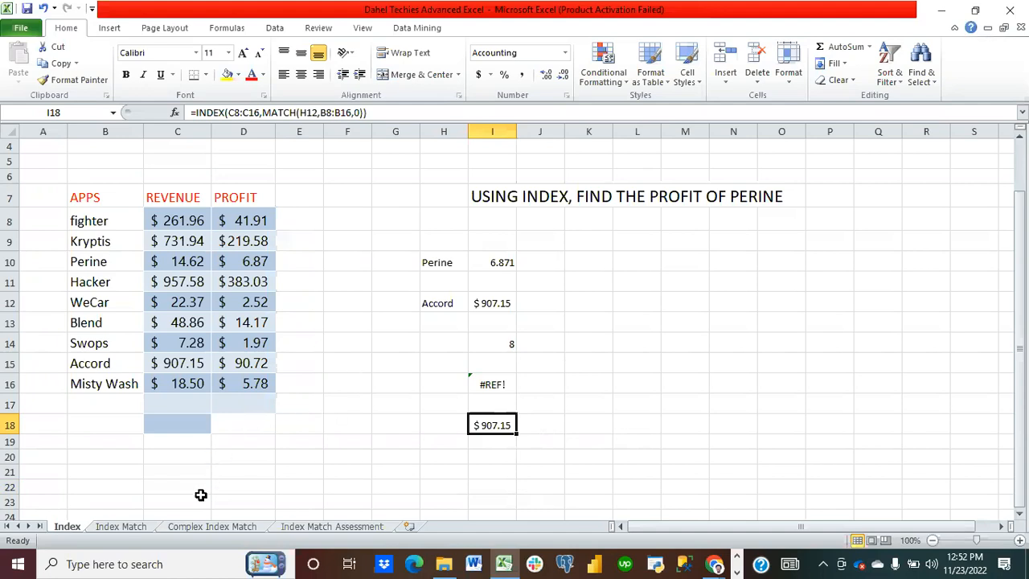
left_click(122, 526)
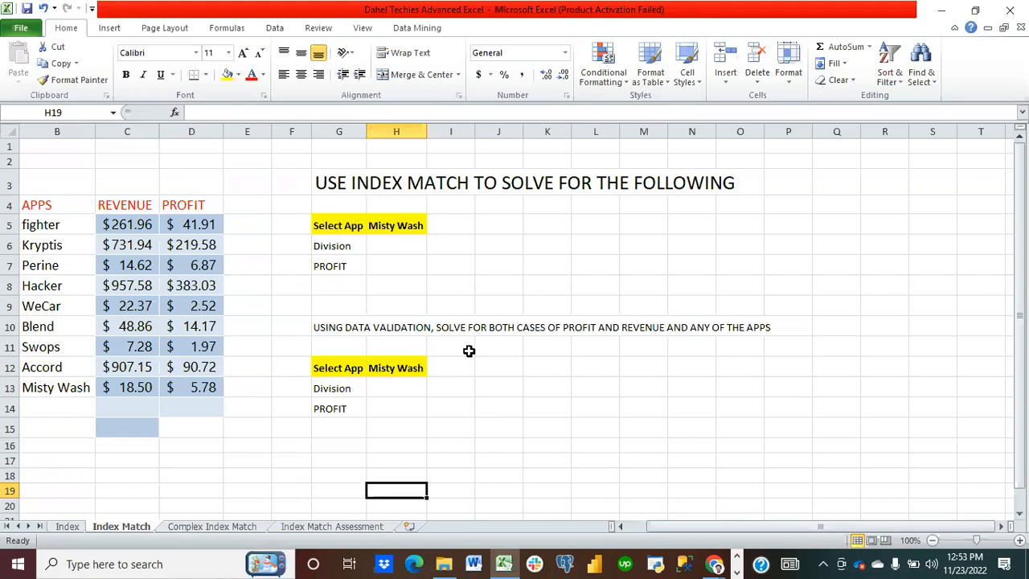
left_click(67, 526)
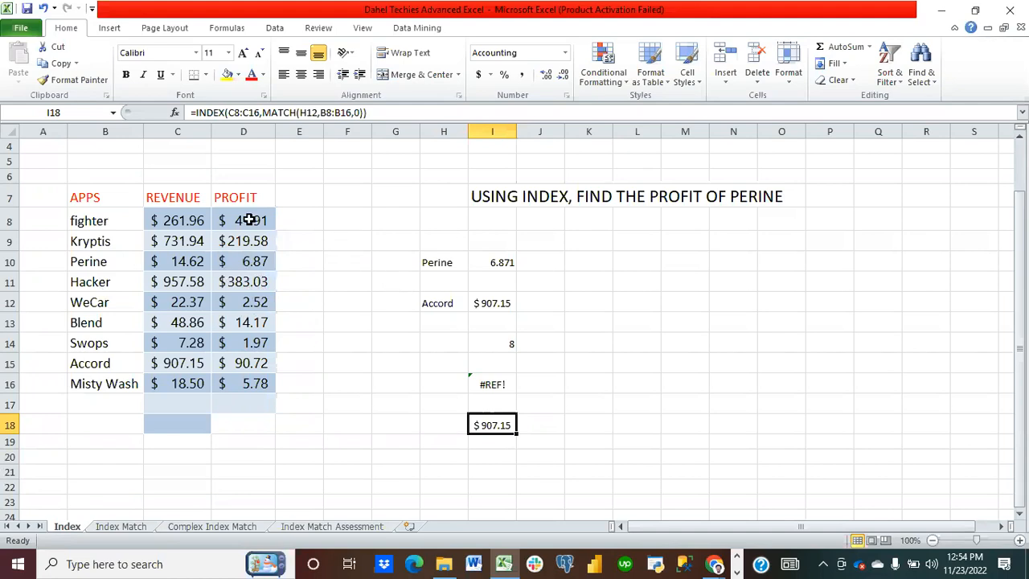
Step: Sort the apps table by PROFIT from smallest to largest, expanding the selection to include all columns
left_click_drag(249, 219, 264, 378)
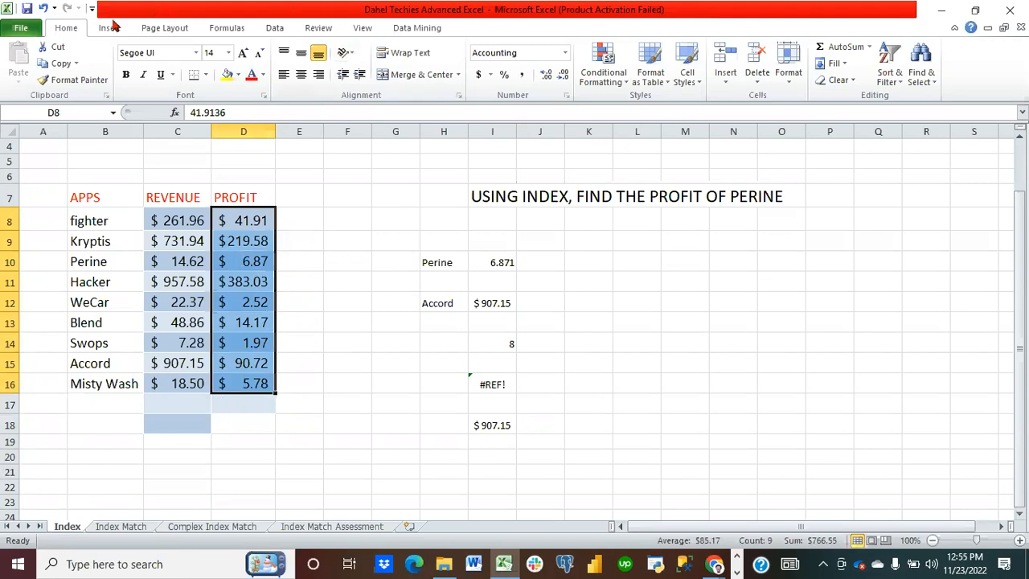
left_click(109, 30)
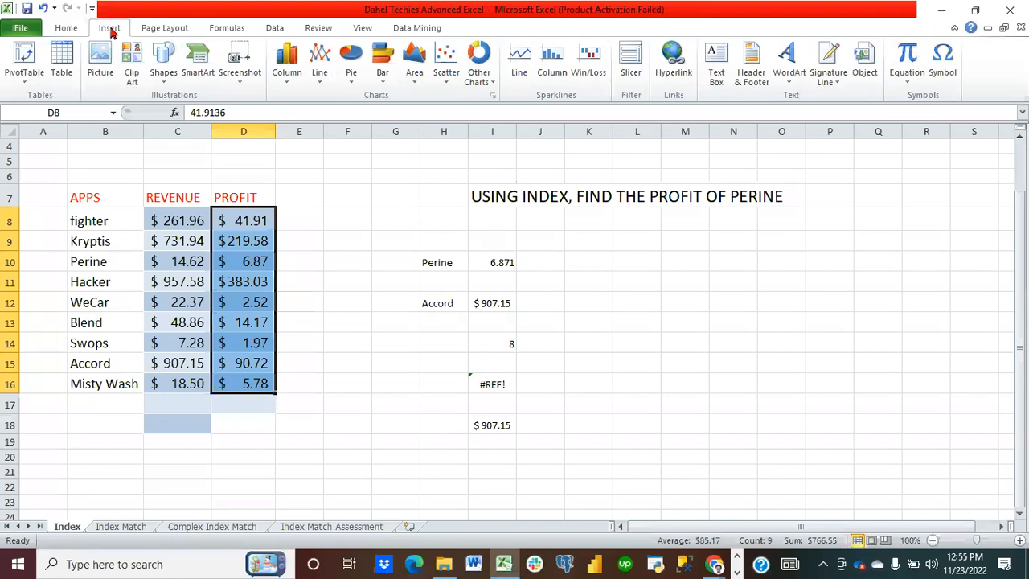
left_click(273, 28)
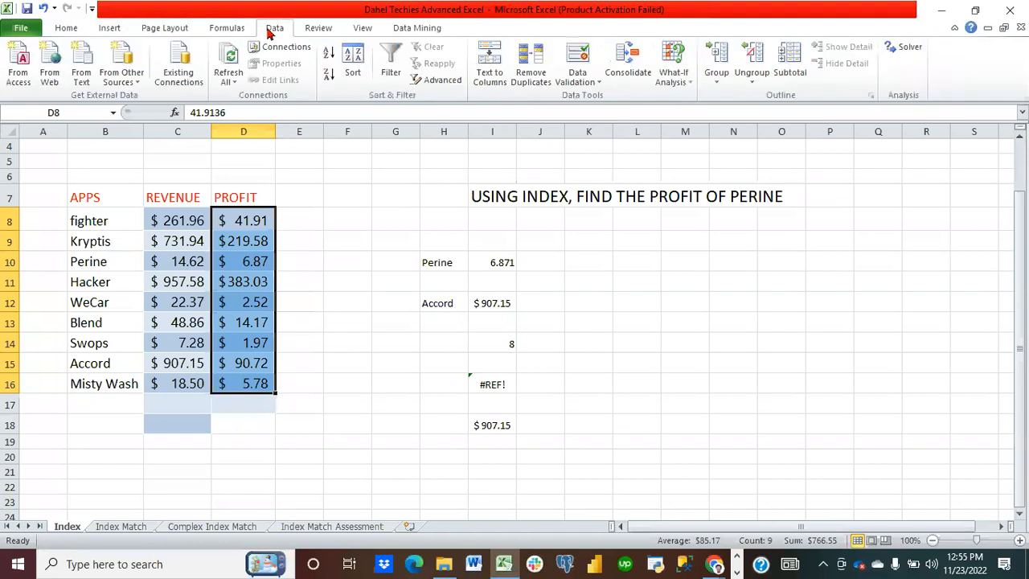
left_click(361, 70)
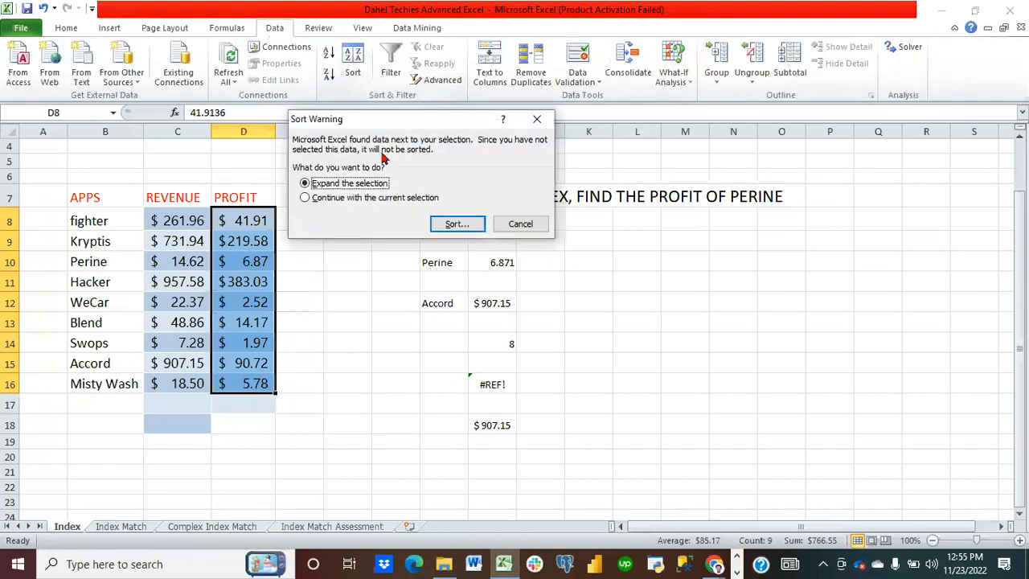
left_click(455, 224)
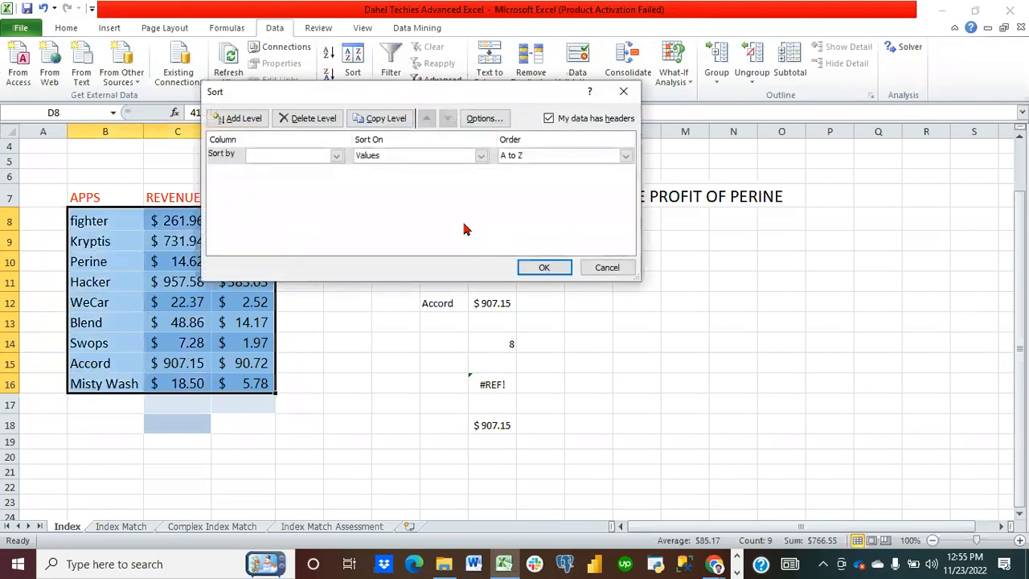
left_click(335, 155)
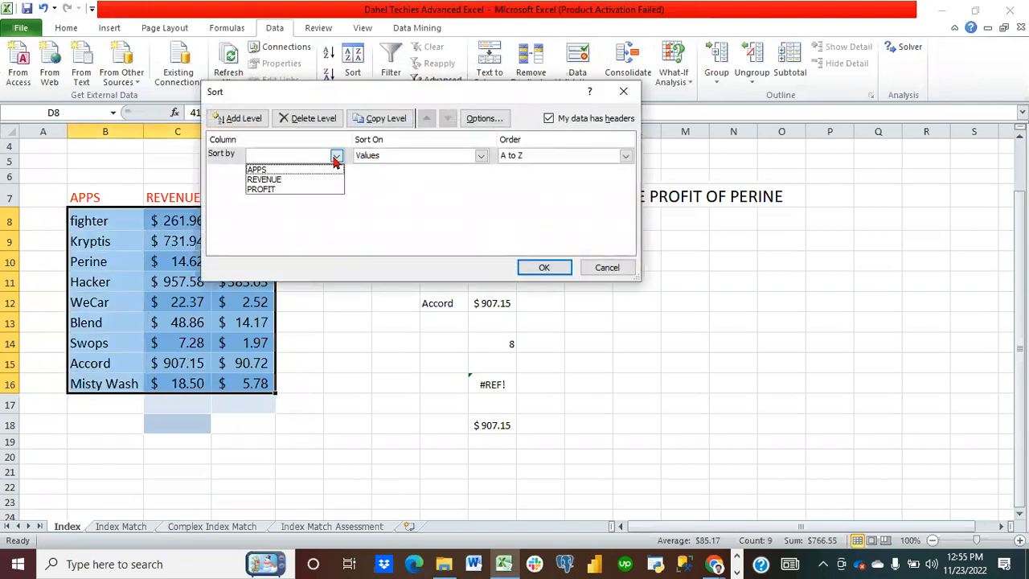
left_click(311, 191)
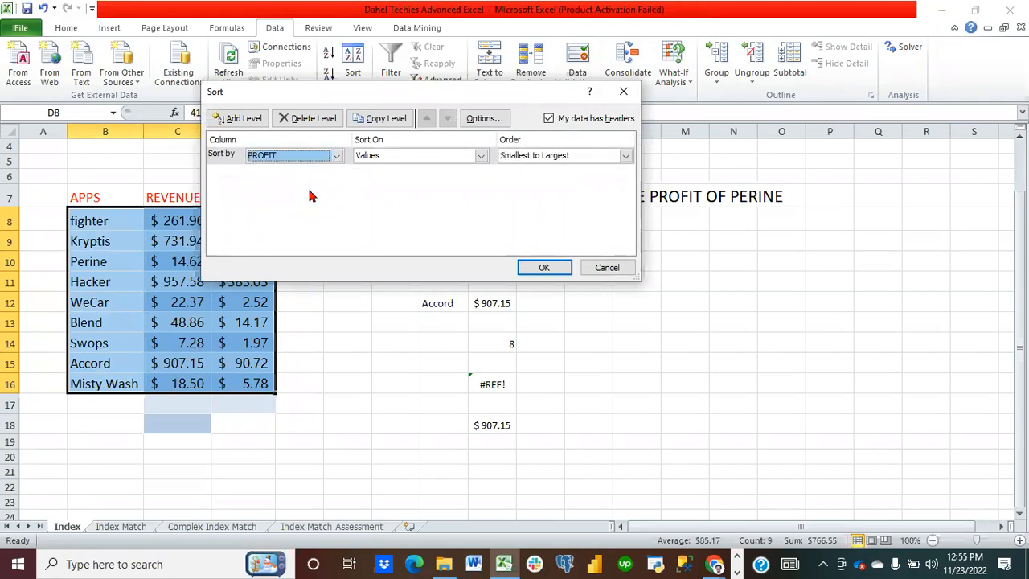
left_click(553, 267)
left_click(350, 280)
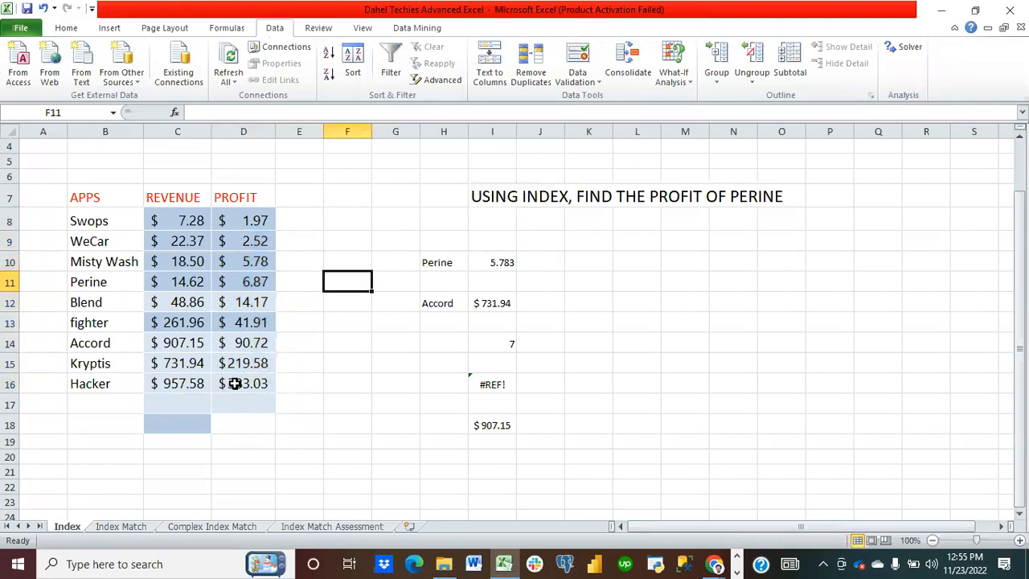
Step: Copy Hacker's profit from D16 into L11 and widen column L to fit it
left_click(232, 384)
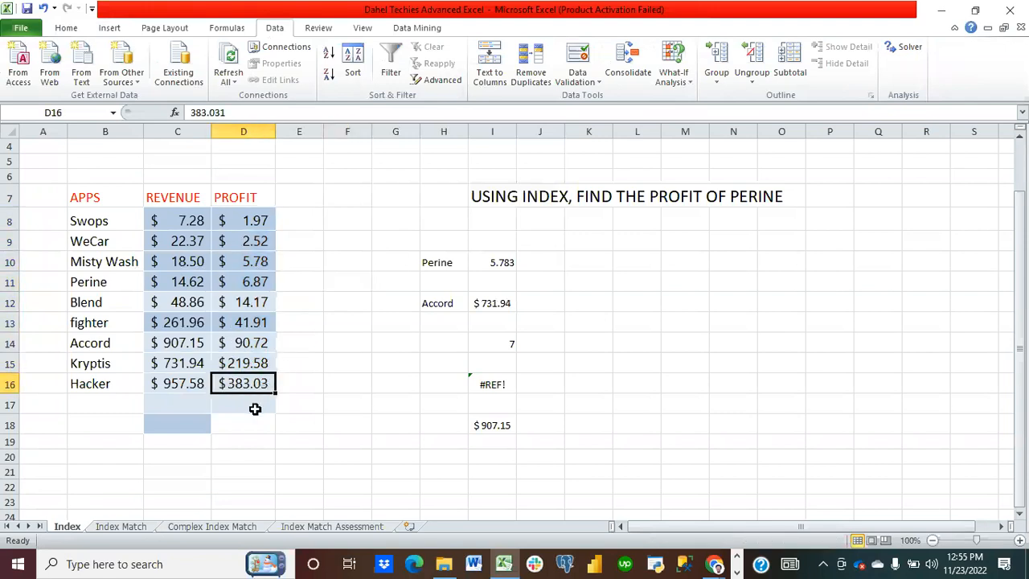
left_click(96, 383)
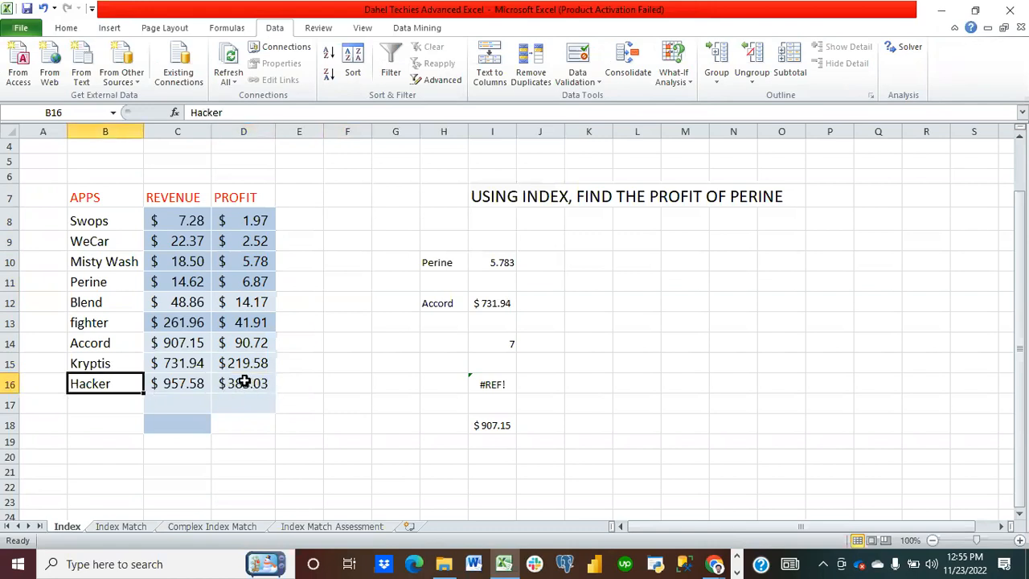
mouse_move(245, 383)
left_mouse_down()
mouse_move(333, 401)
mouse_move(263, 392)
left_mouse_up()
key("ctrl+c")
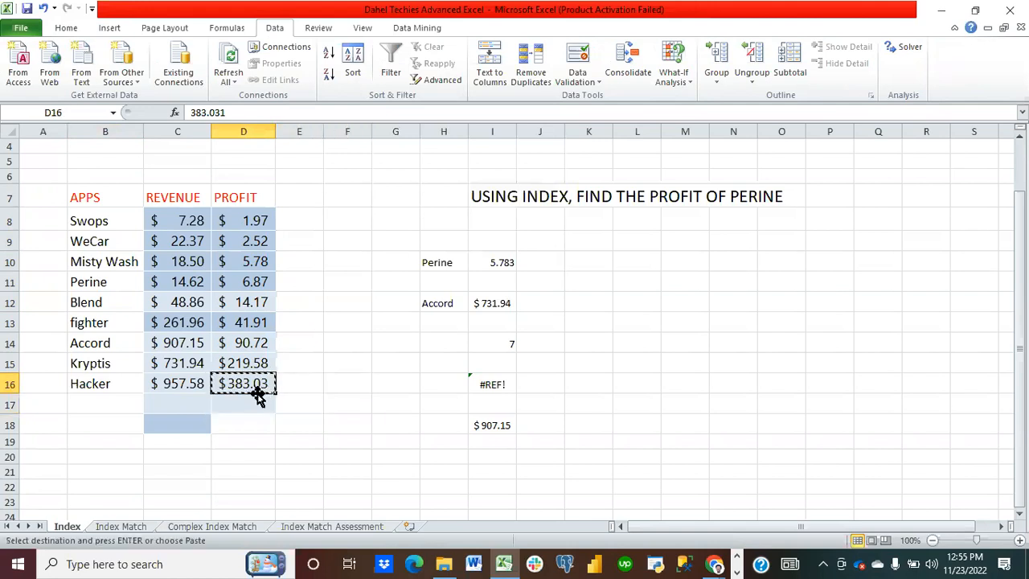
left_click(640, 287)
key("ctrl+v")
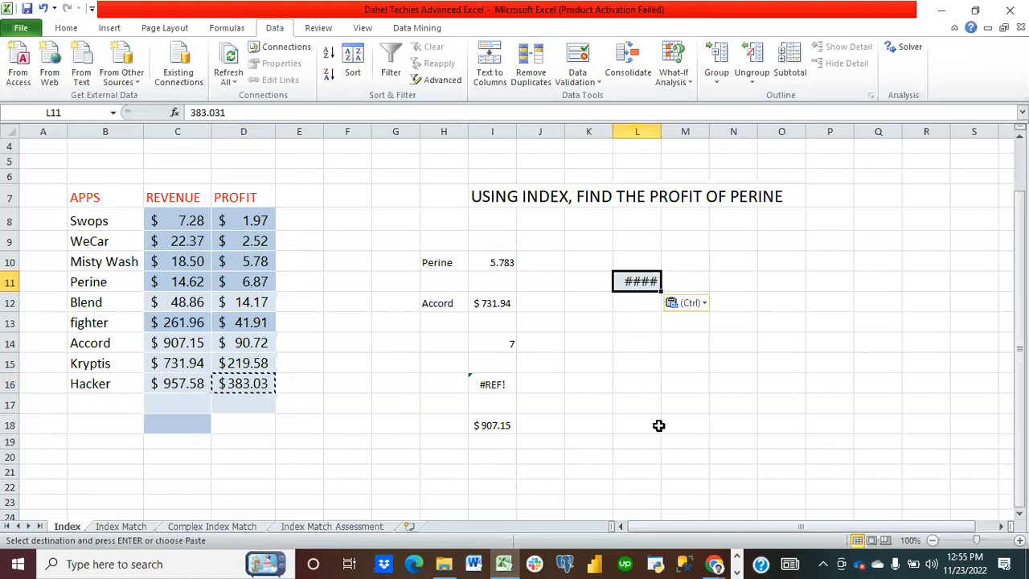
double_click(661, 129)
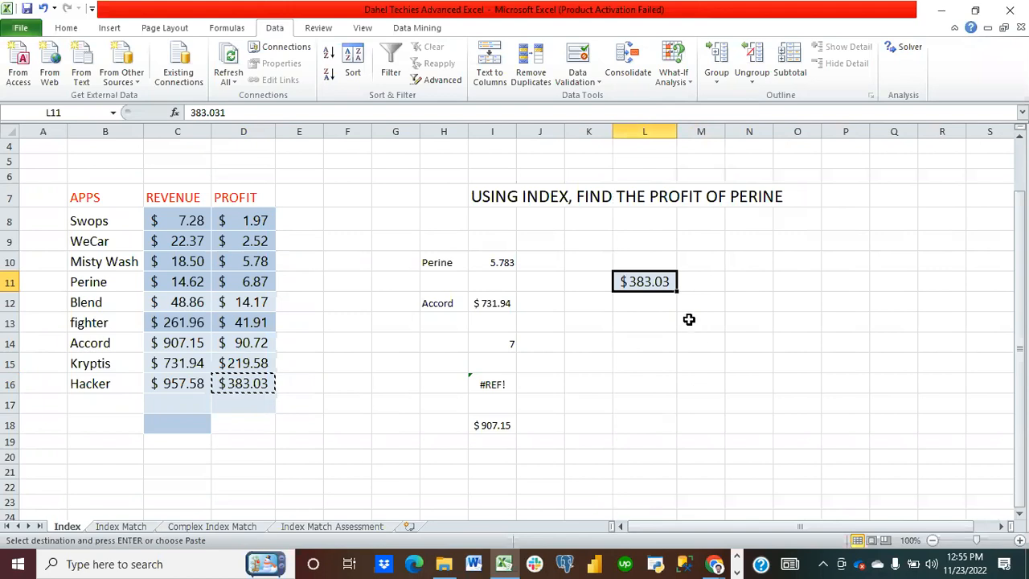
left_click(647, 357)
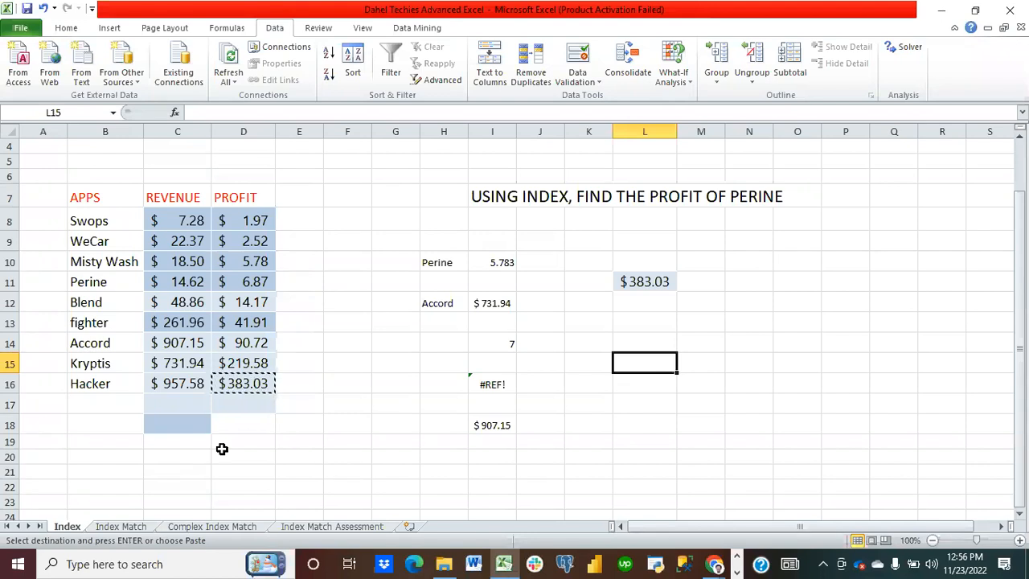
Step: In L13, enter =INDEX(B8:B16,MATCH(L11,D8:D16,0)) to find the app whose profit matches L11
left_click(635, 330)
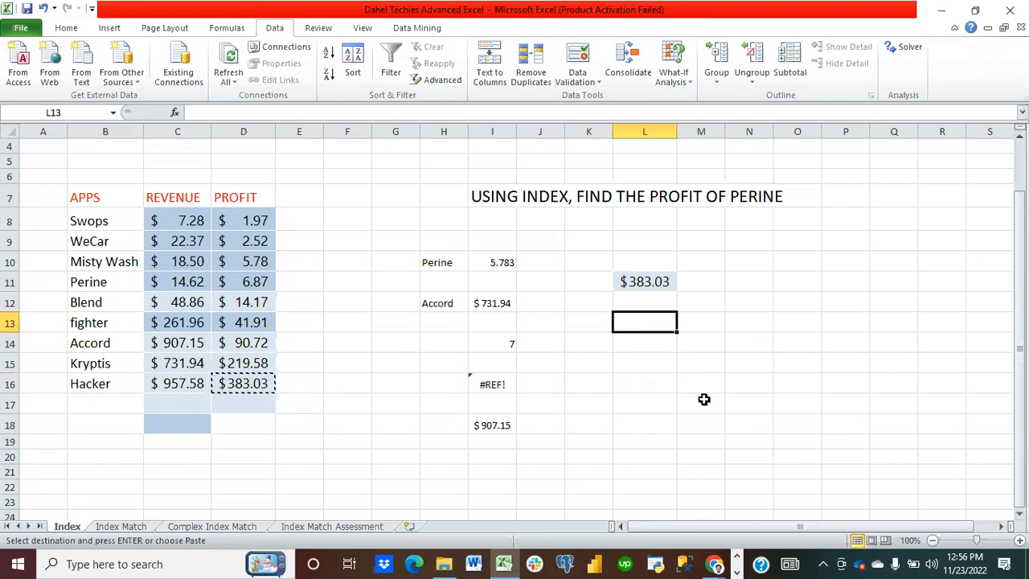
type("=")
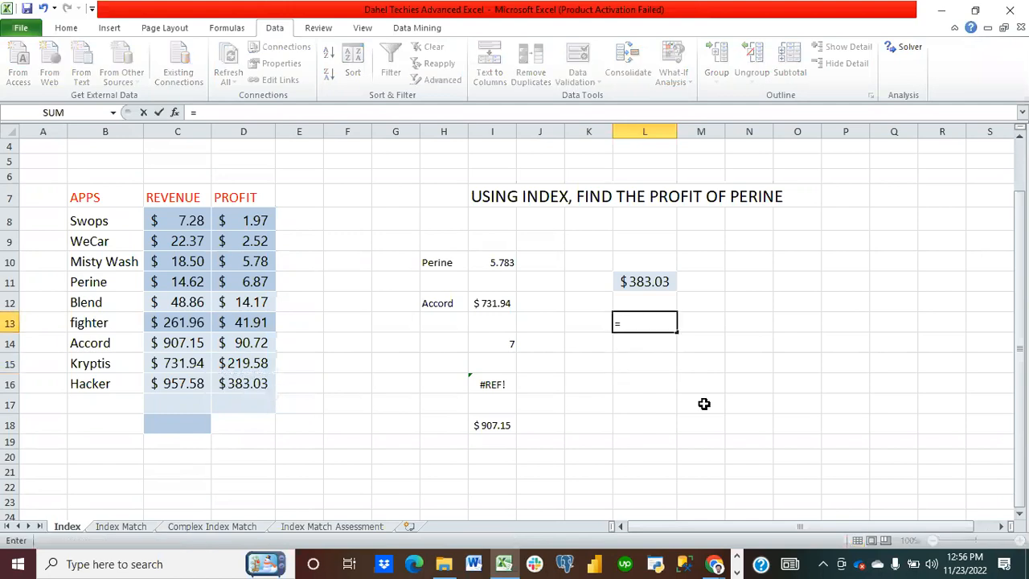
type("index(")
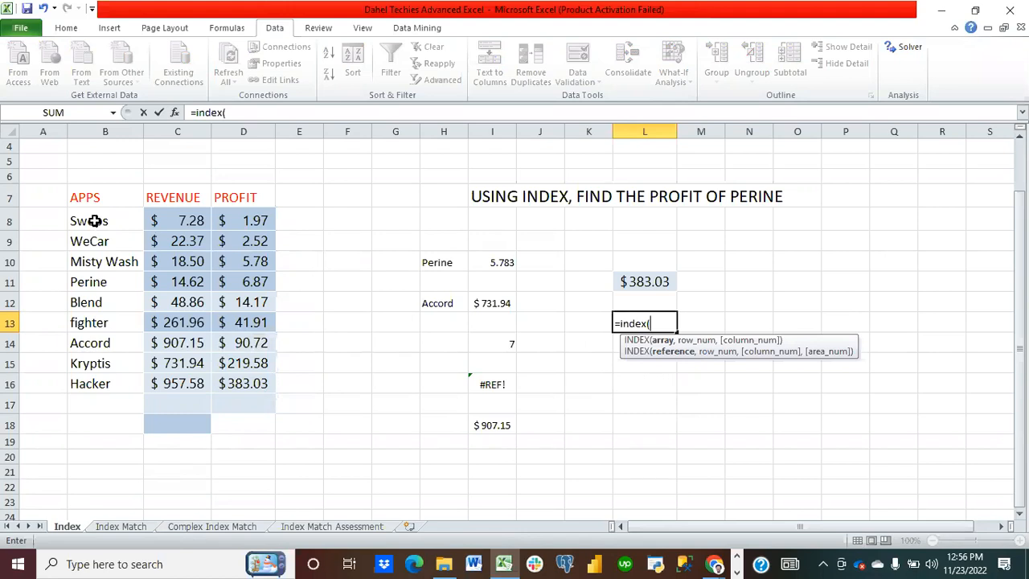
left_click_drag(95, 220, 108, 377)
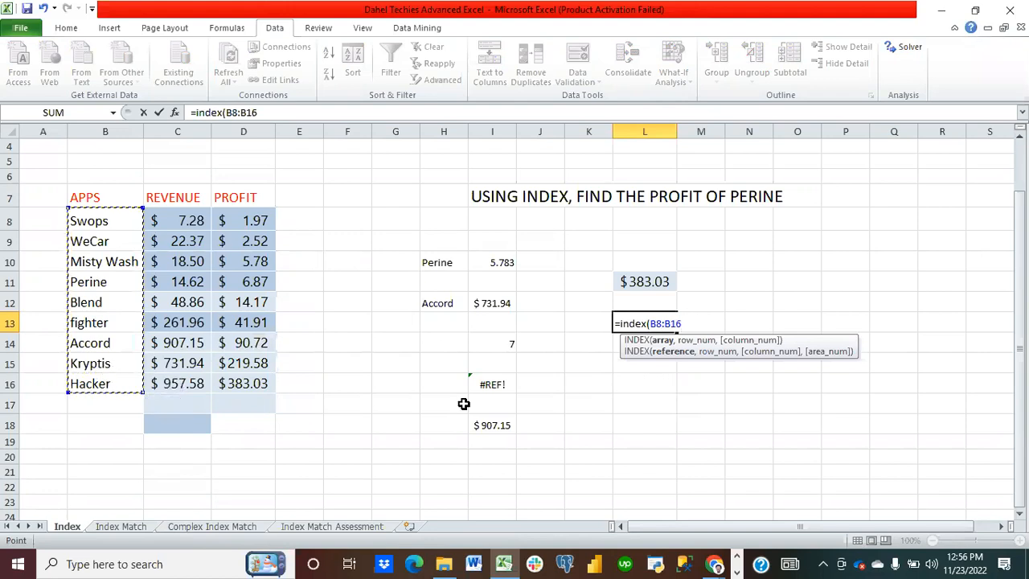
type(",")
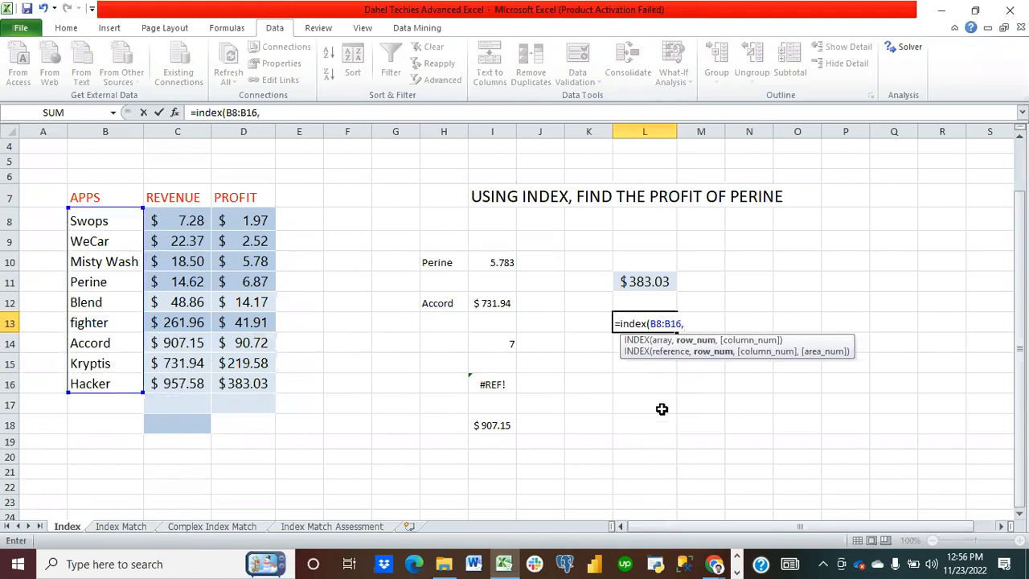
type("match")
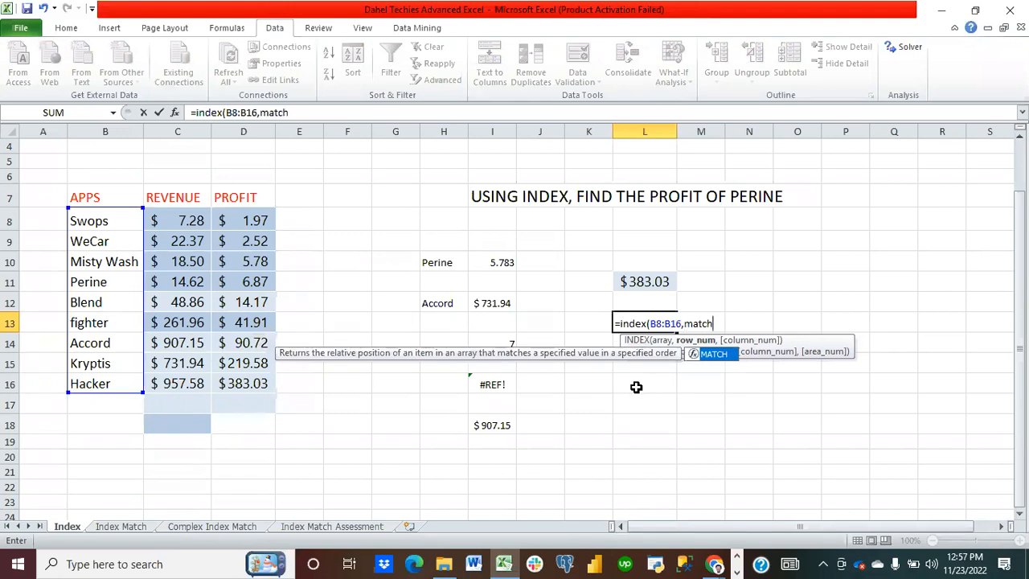
type("(")
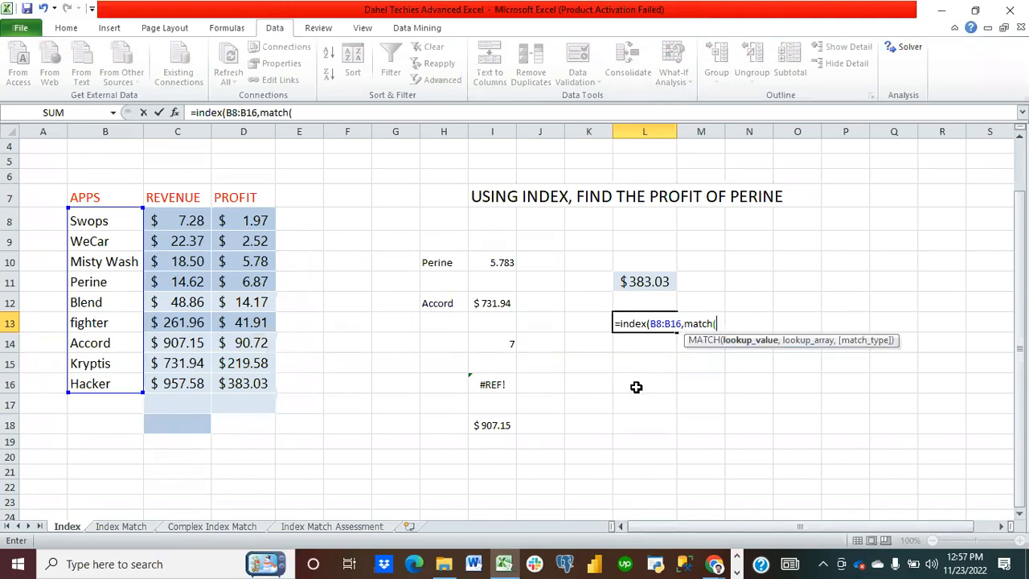
left_click(650, 276)
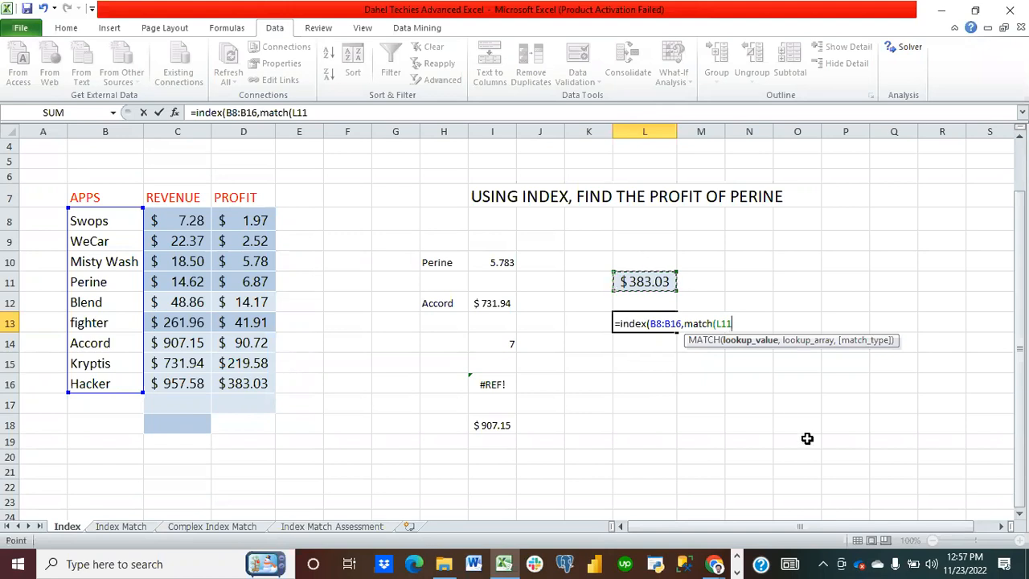
type(",")
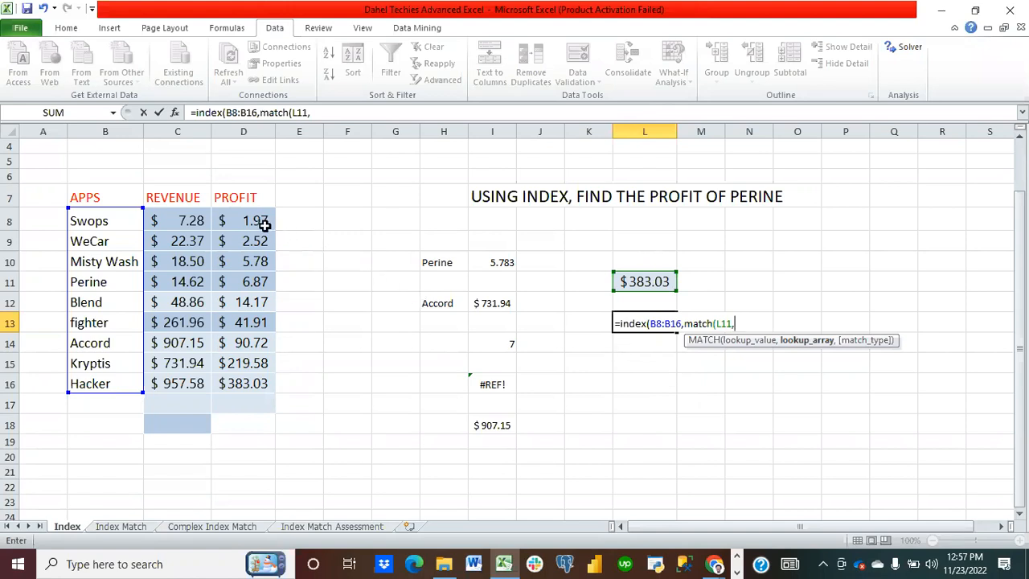
left_click_drag(256, 220, 275, 381)
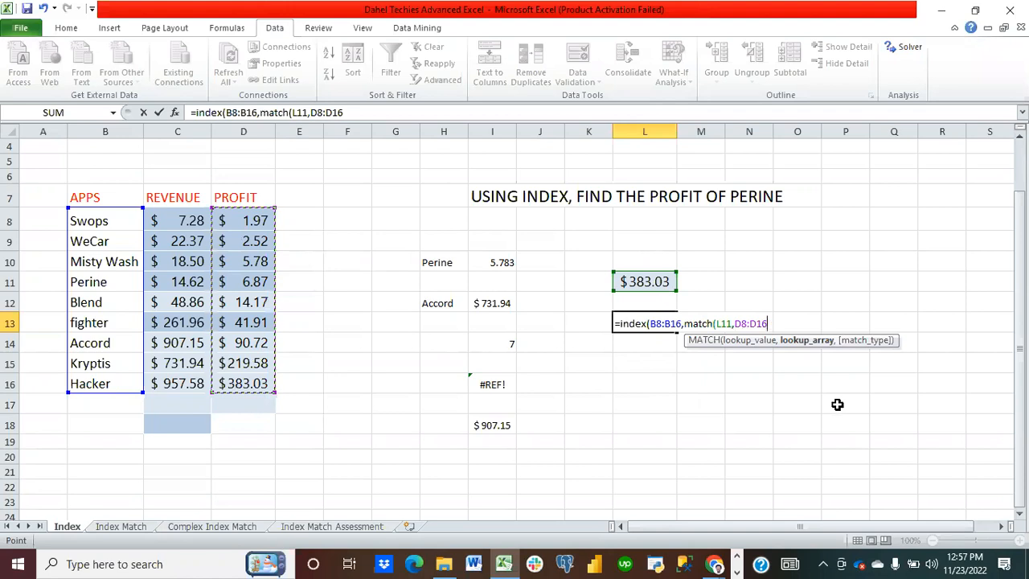
type(",")
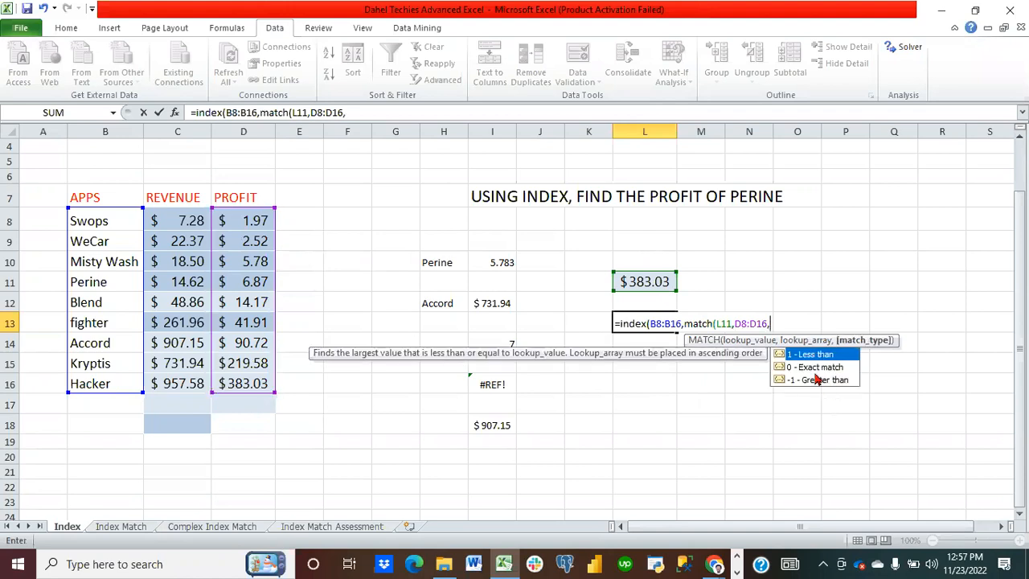
type("0")
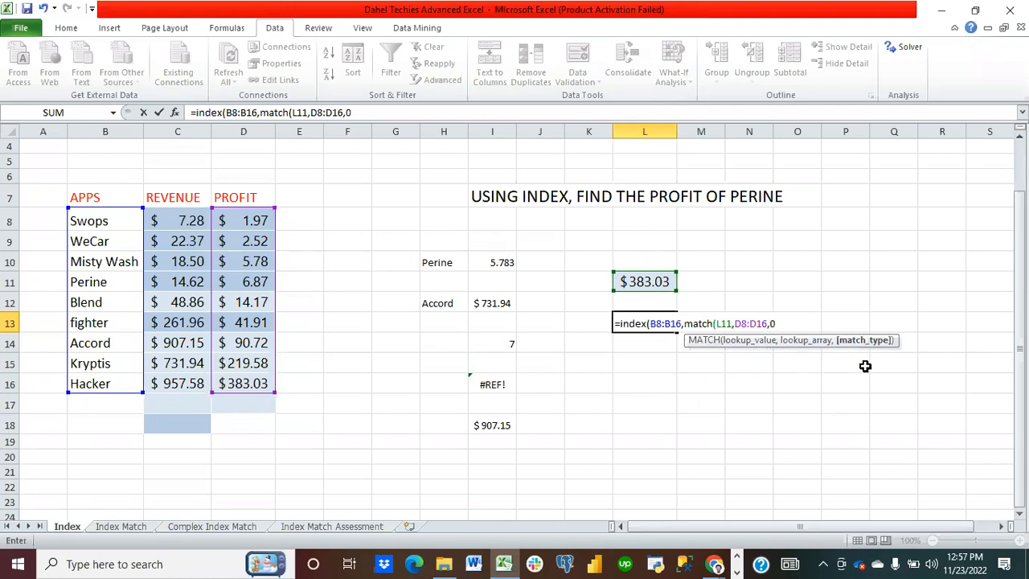
type(")")
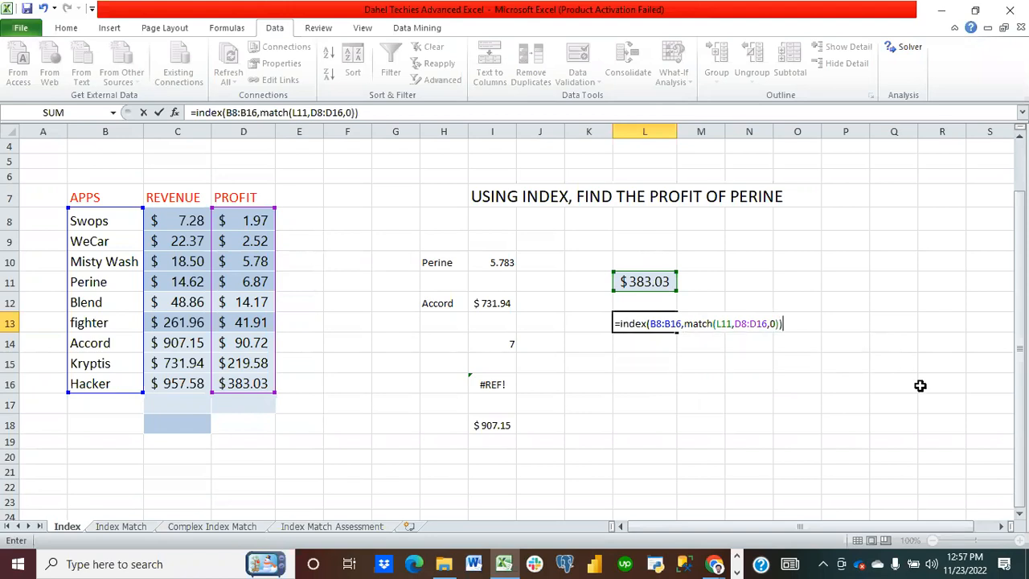
key("Return")
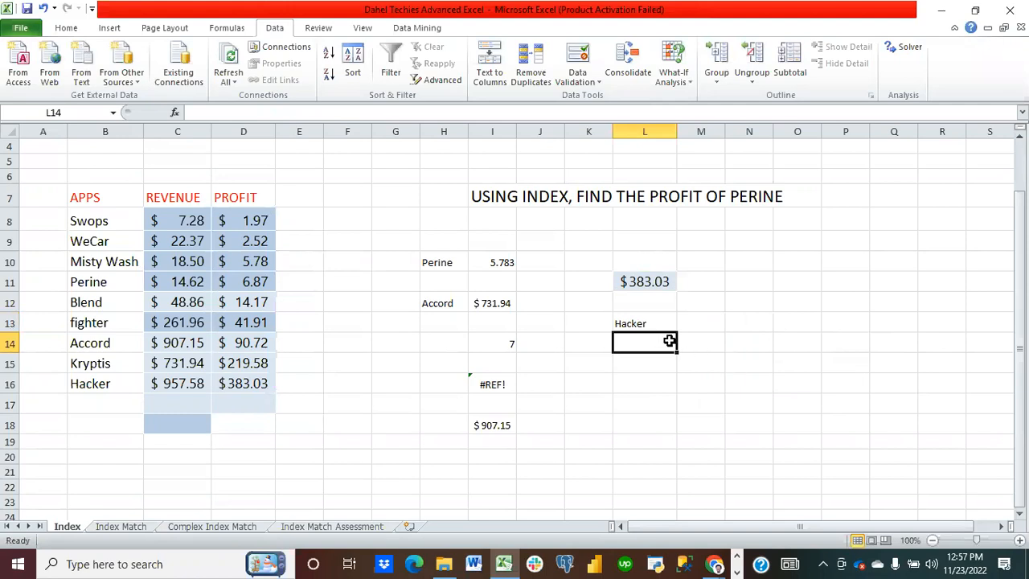
left_click(657, 320)
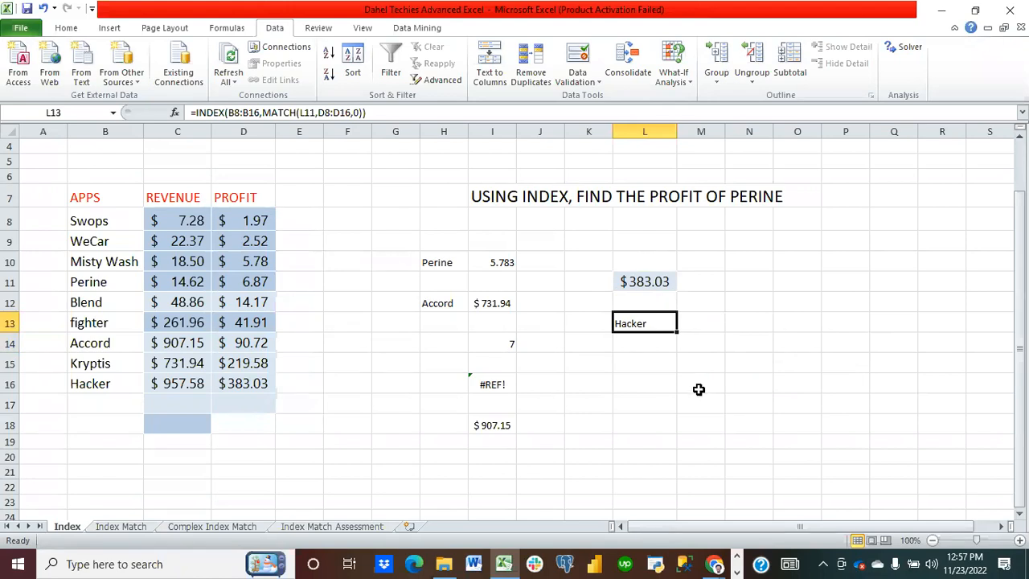
Step: Try to enter =INDEX(B8:B16,MATCH(L11,C8:D16,3,0)) in L15 to look up the app for L11's profit
left_click(650, 361)
type("=")
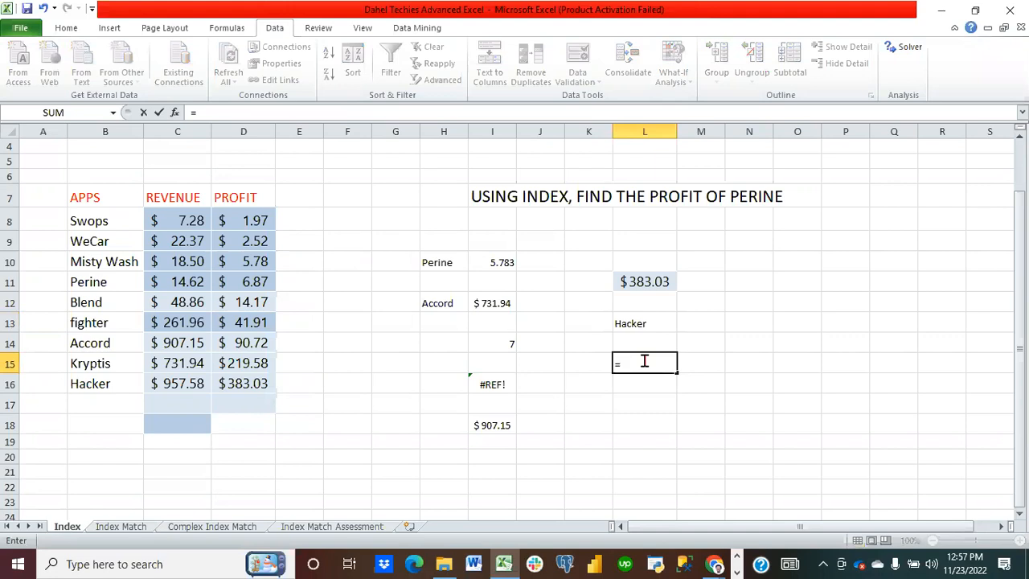
type("index")
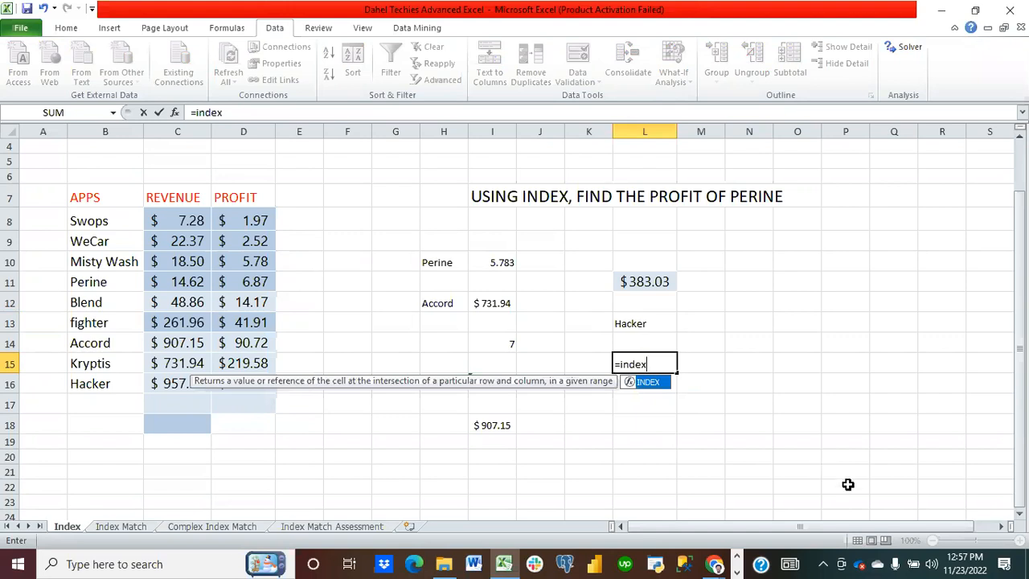
type("(")
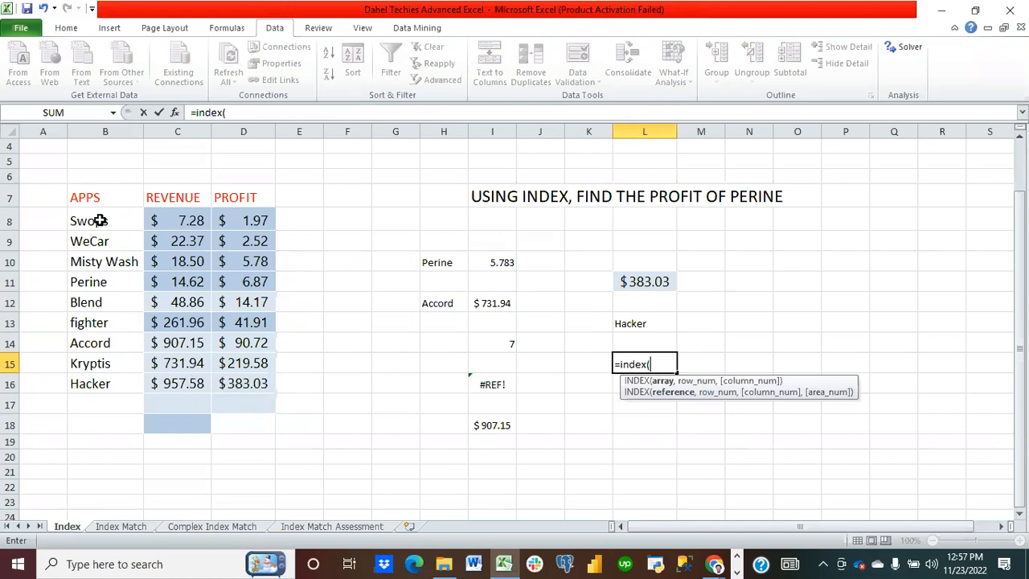
left_click_drag(98, 221, 114, 384)
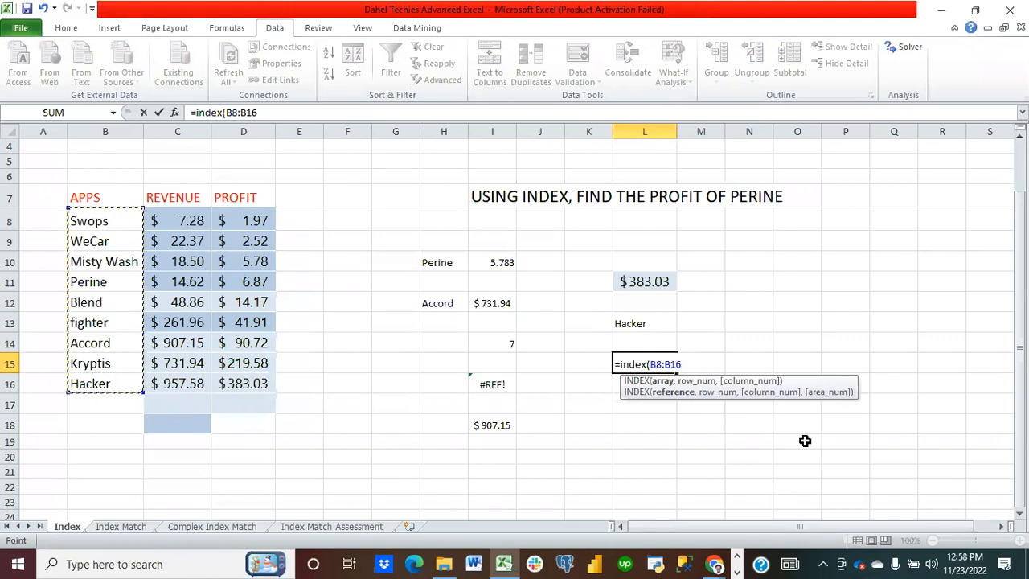
type(",match")
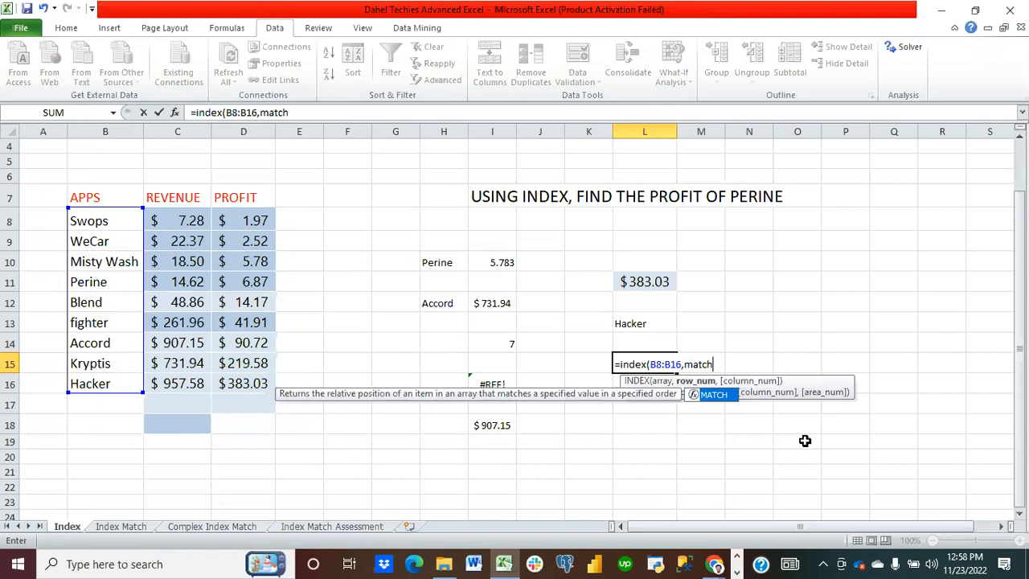
type("(")
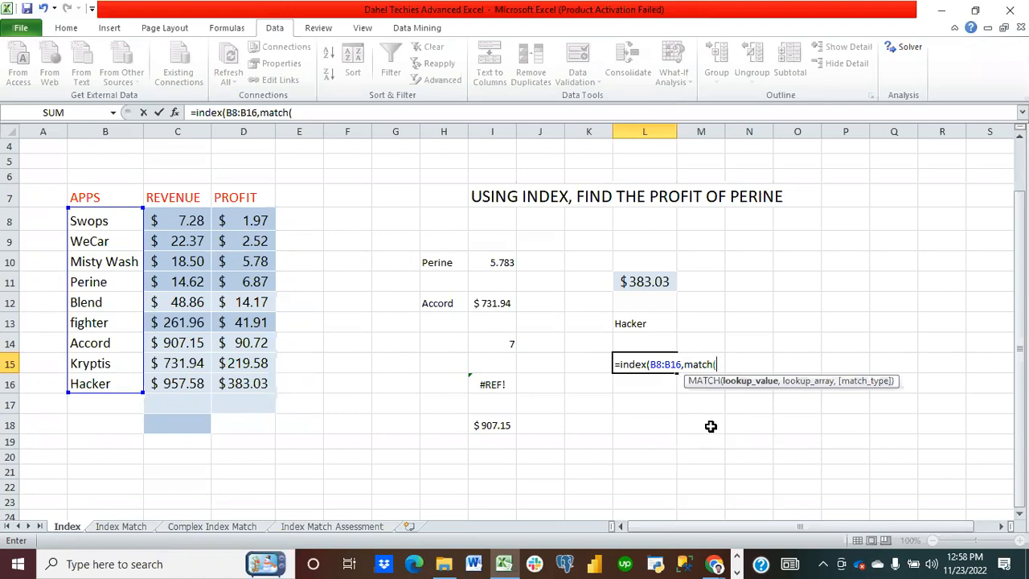
left_click(653, 281)
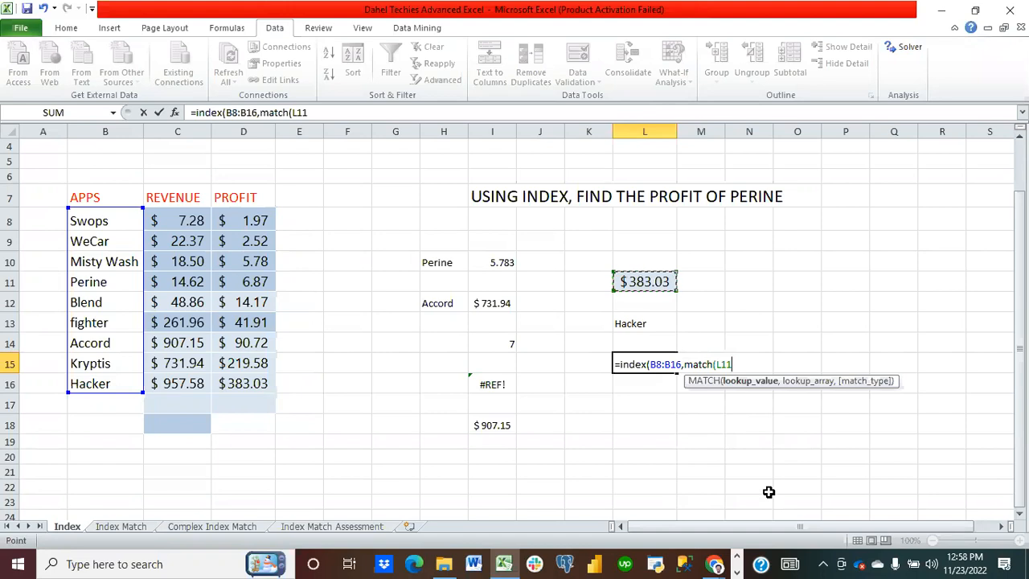
type(",")
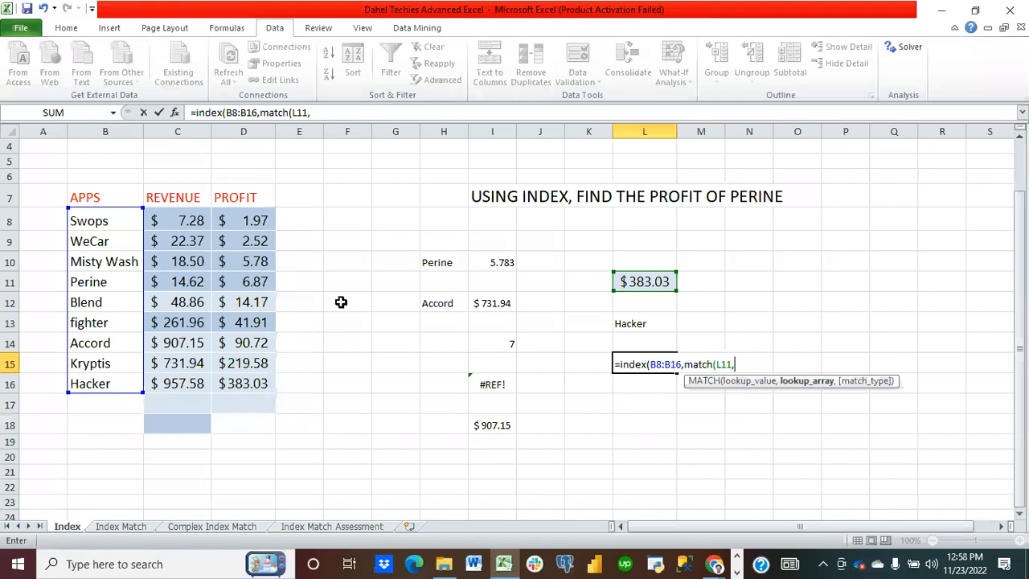
left_click(171, 217)
left_click_drag(171, 217, 255, 381)
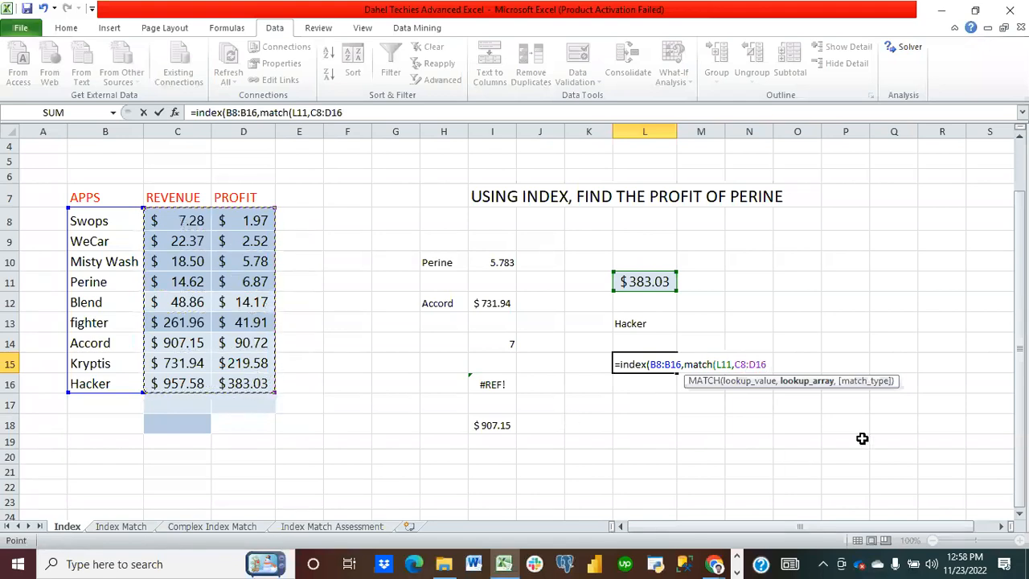
type(",")
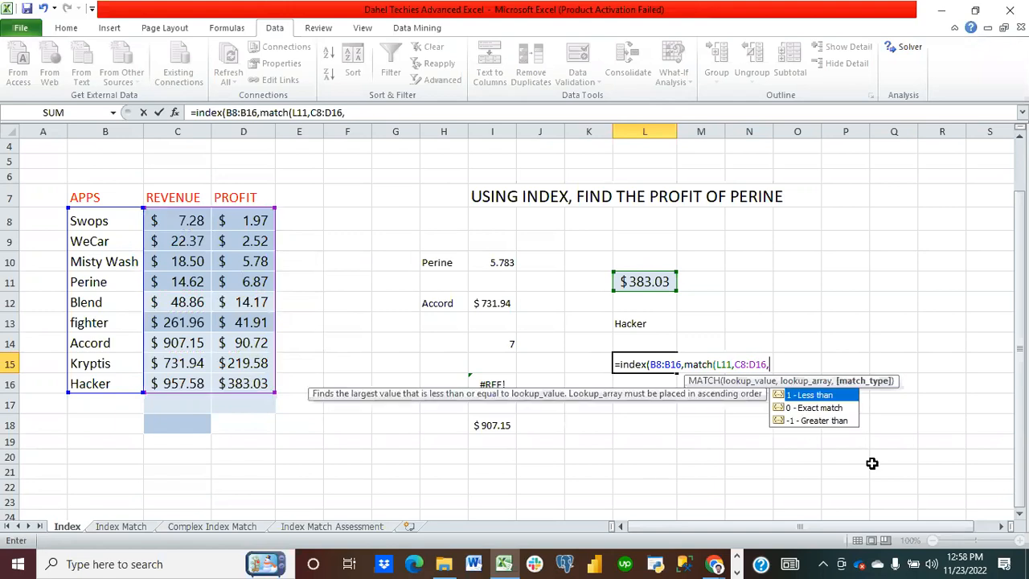
double_click(818, 407)
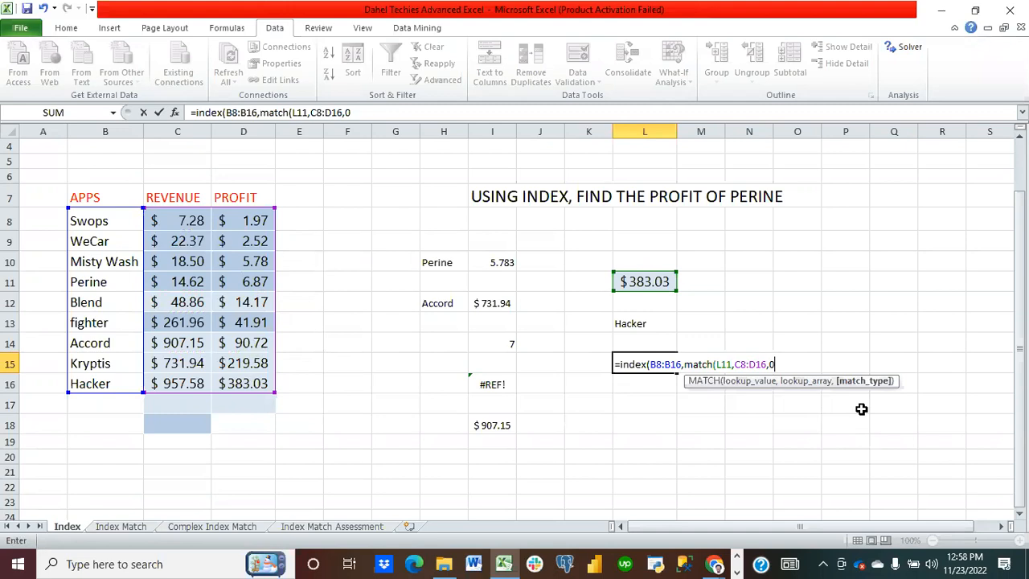
key("BackSpace")
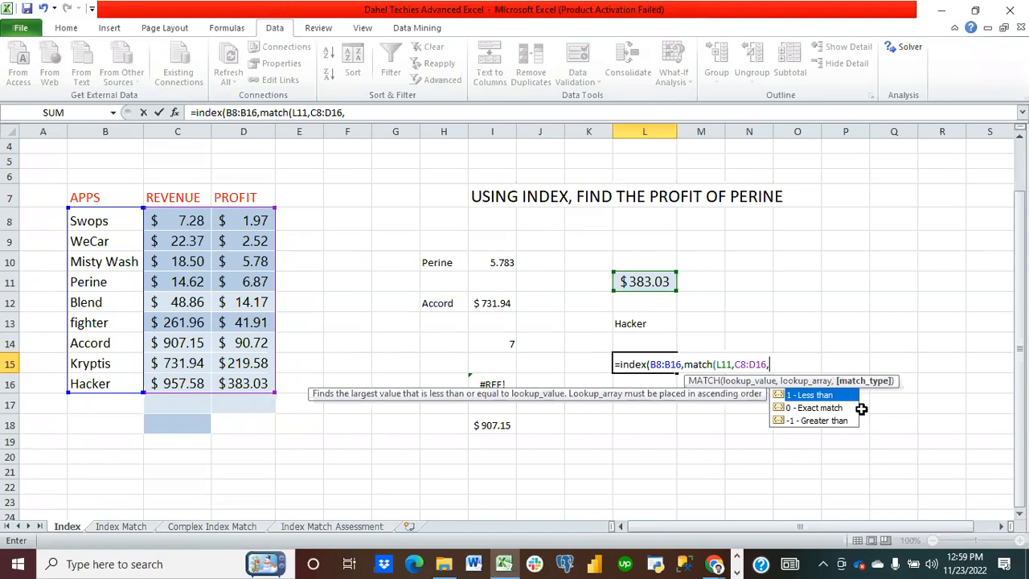
type("3,")
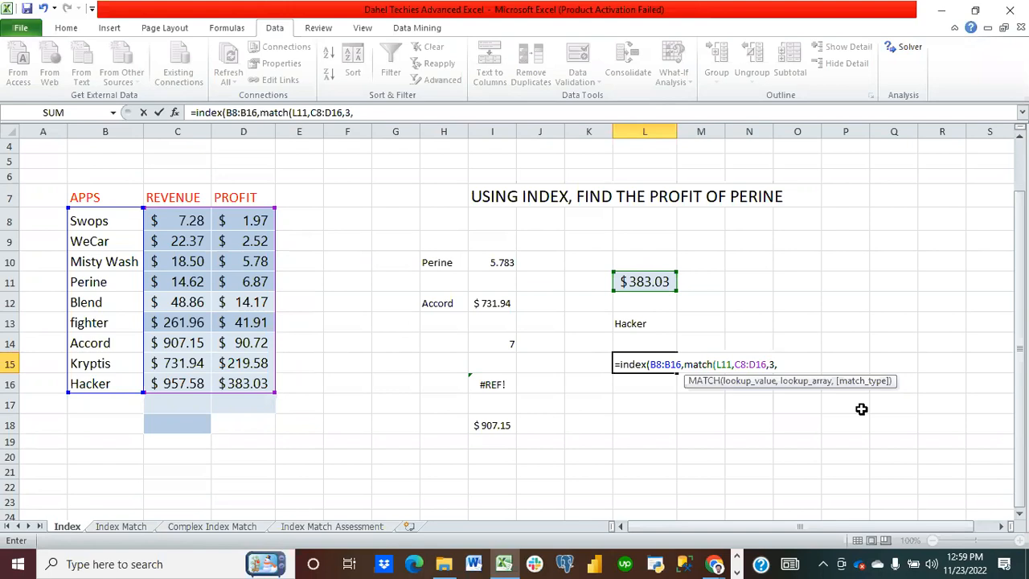
type("0_")
key("BackSpace")
type("))")
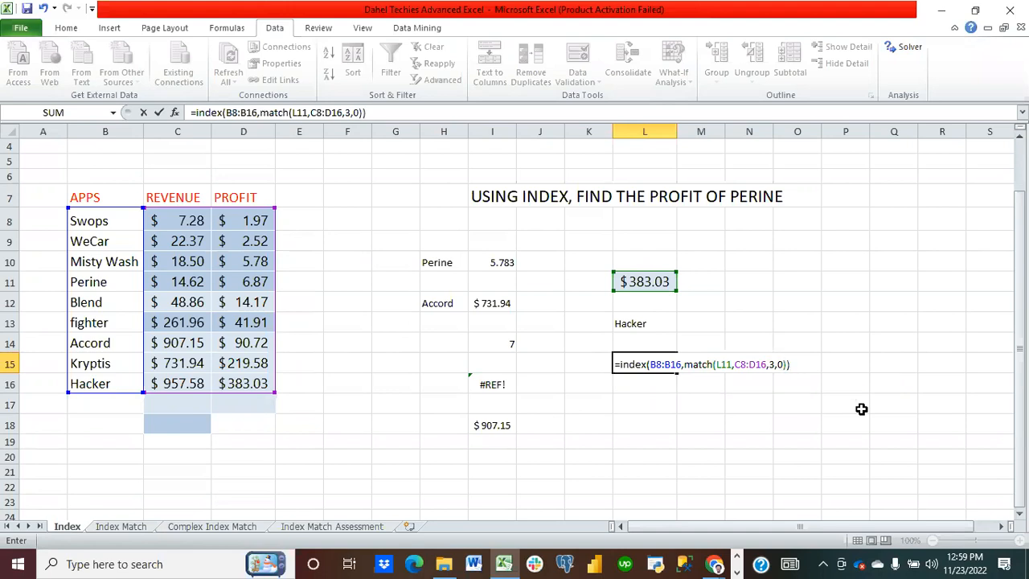
key("Return")
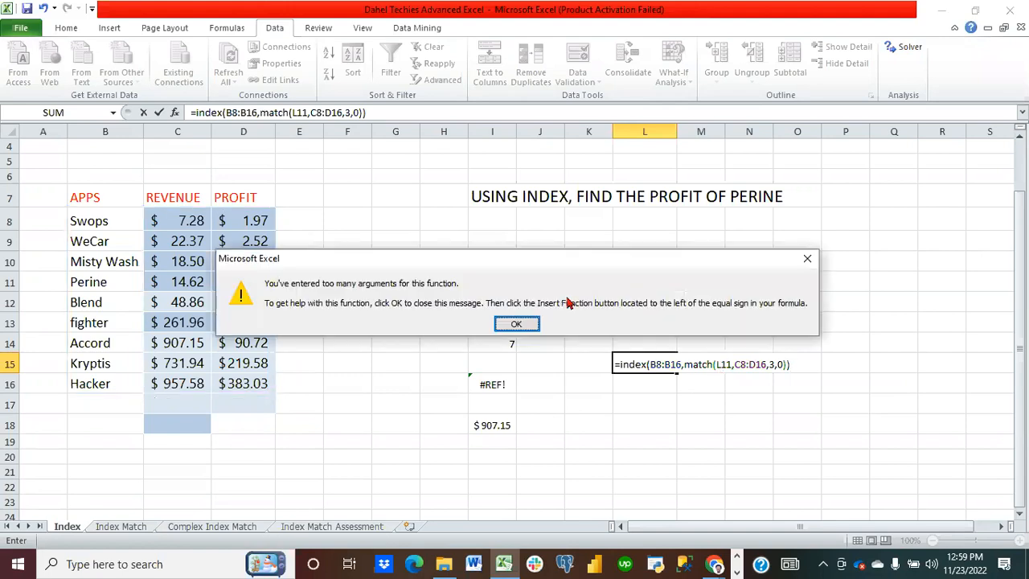
Step: Dismiss the error and discard the formula entry in L15
left_click(517, 326)
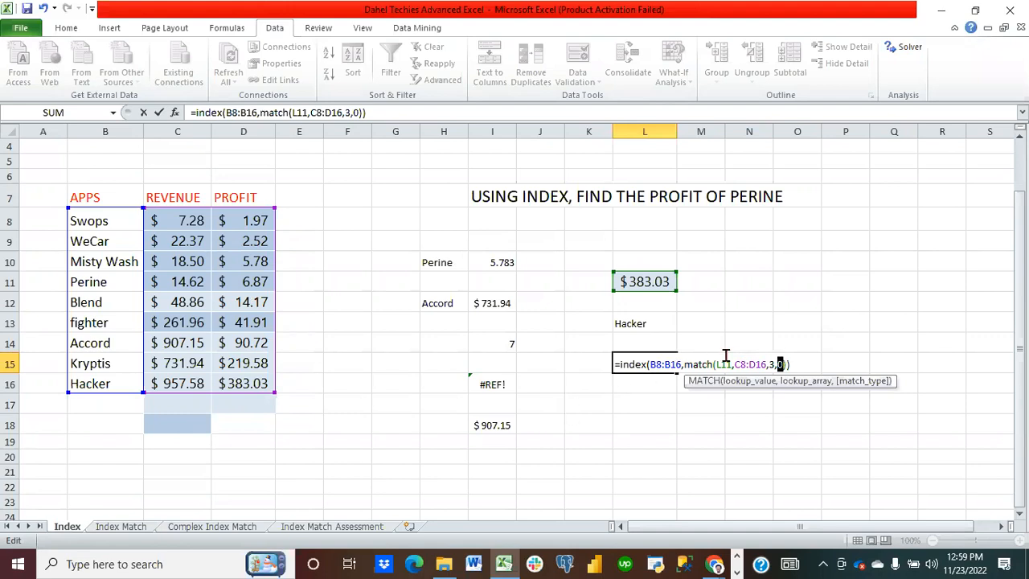
left_click(778, 364)
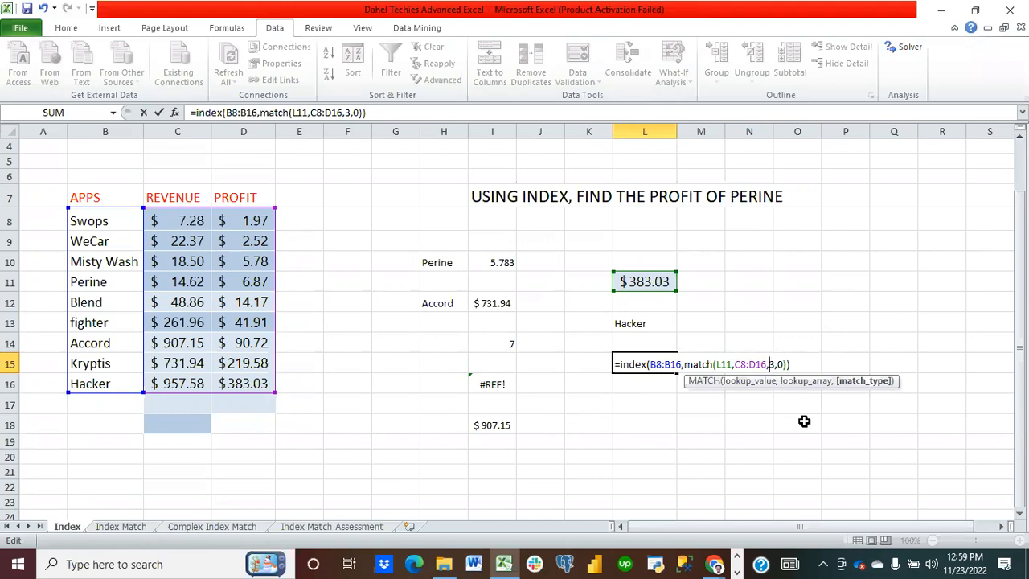
left_click(780, 438)
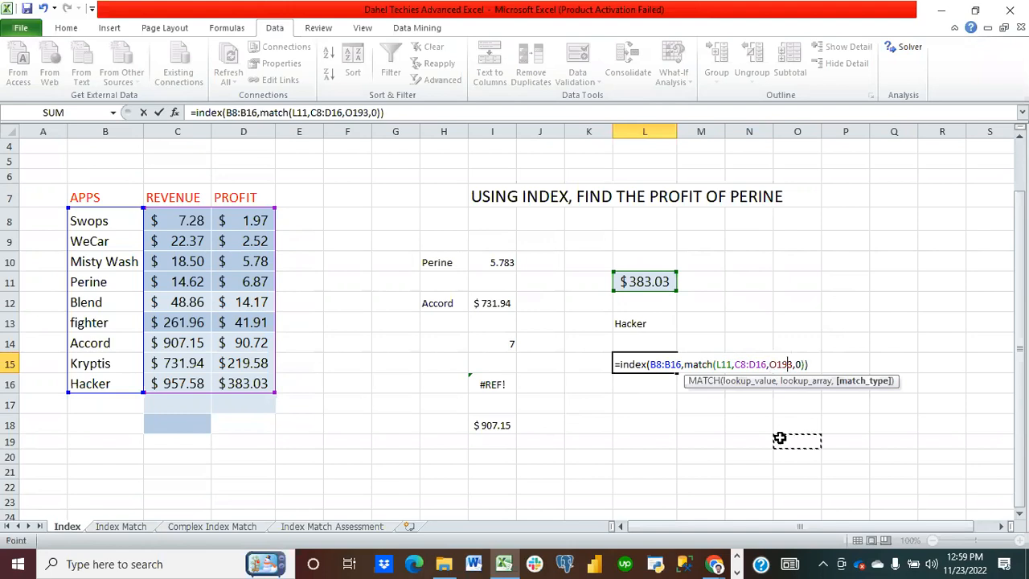
key("Escape")
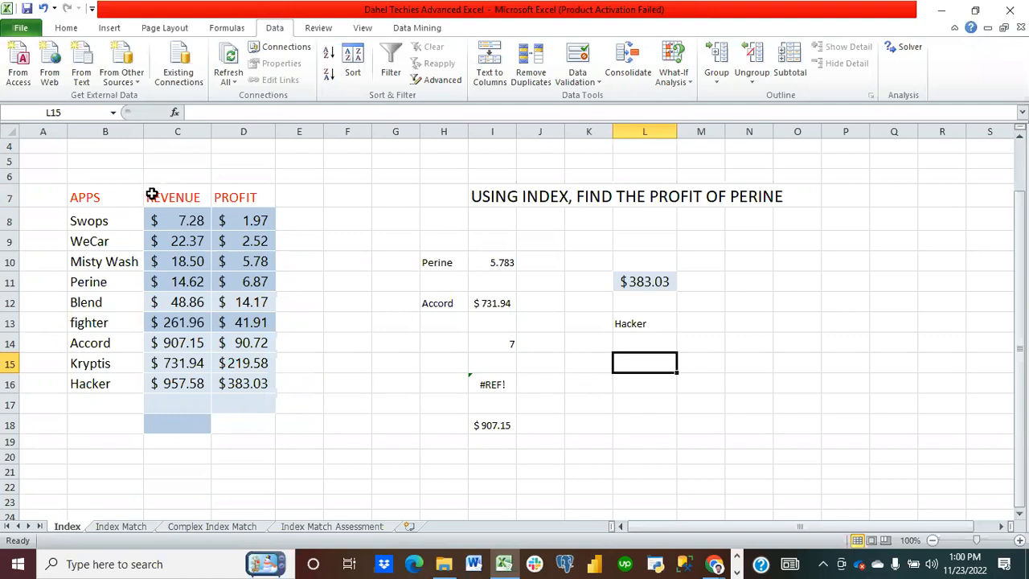
Step: Convert the apps range B7:D16 into a table whose first row holds the headers
left_click(91, 200)
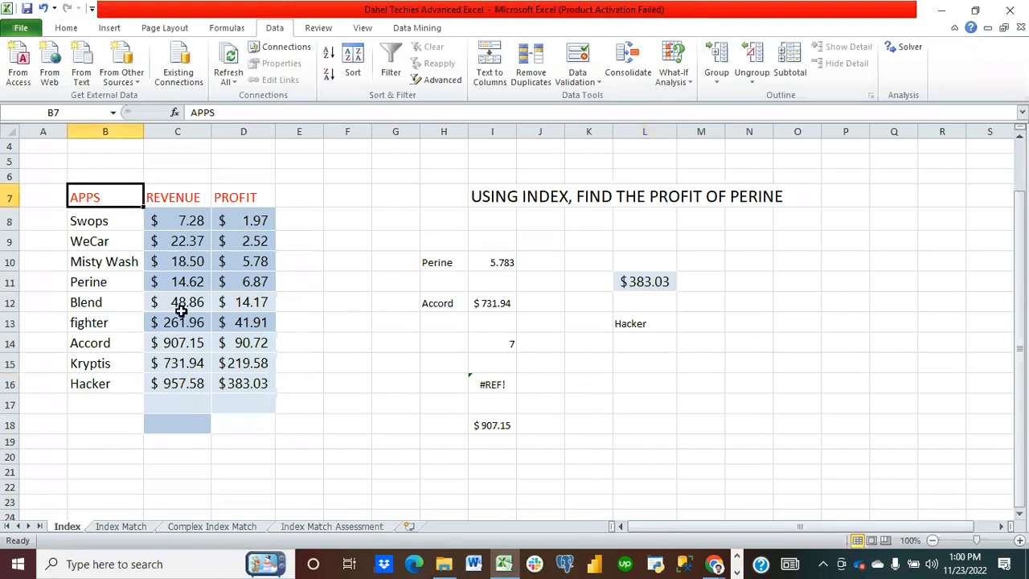
key("ctrl+a")
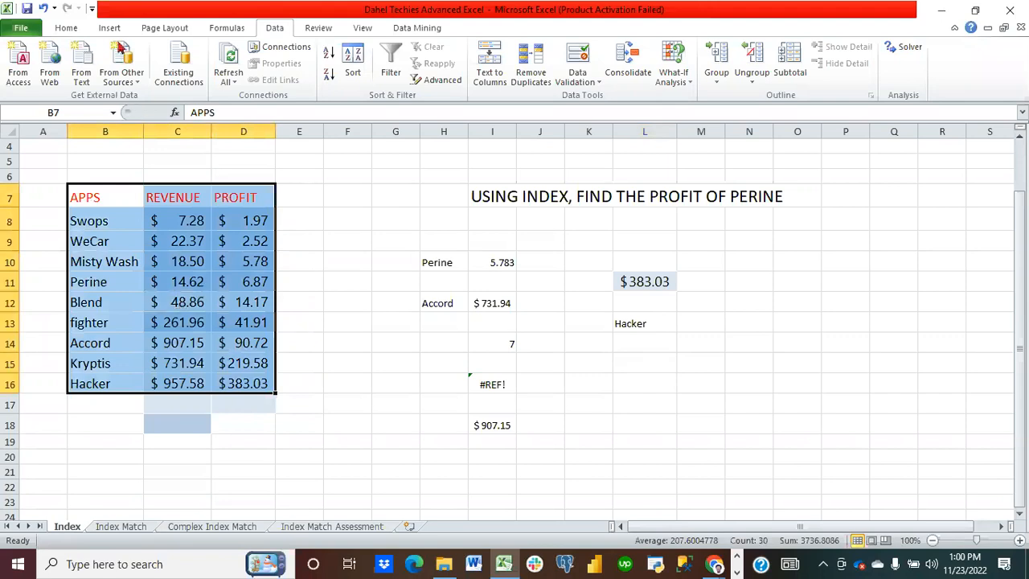
key("ctrl+t")
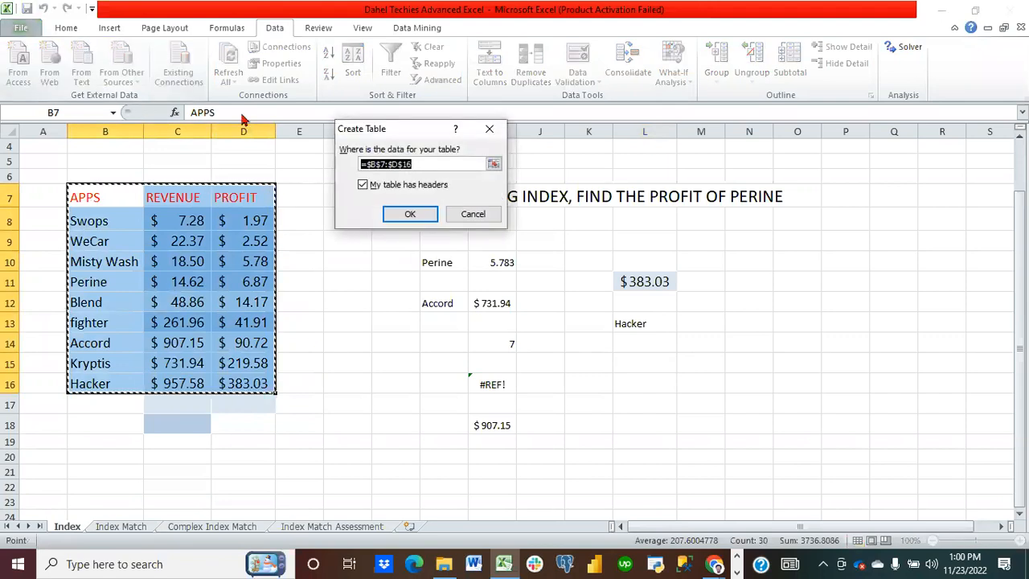
left_click(410, 216)
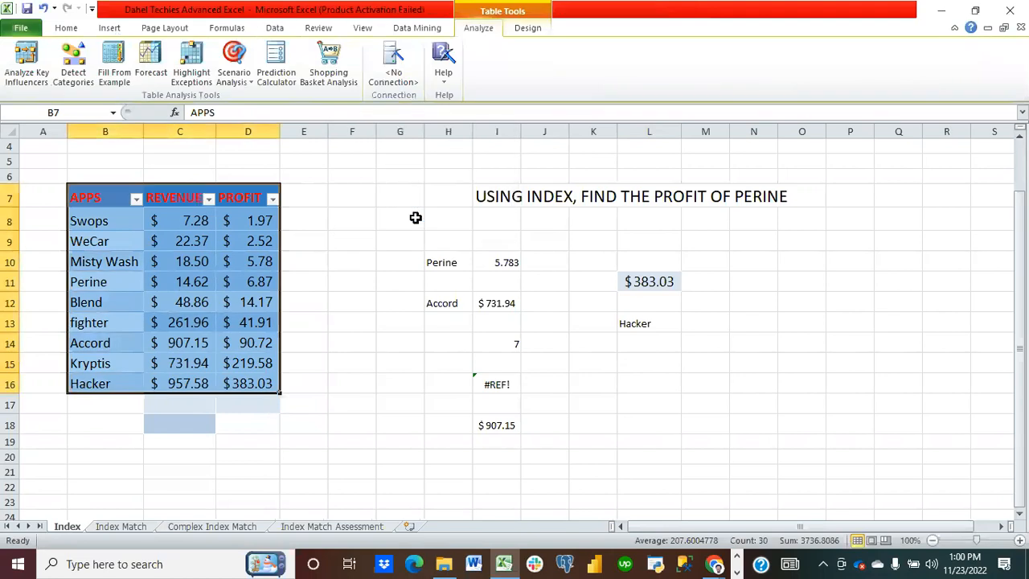
Step: Rename the new table APPTABLE
left_click(527, 29)
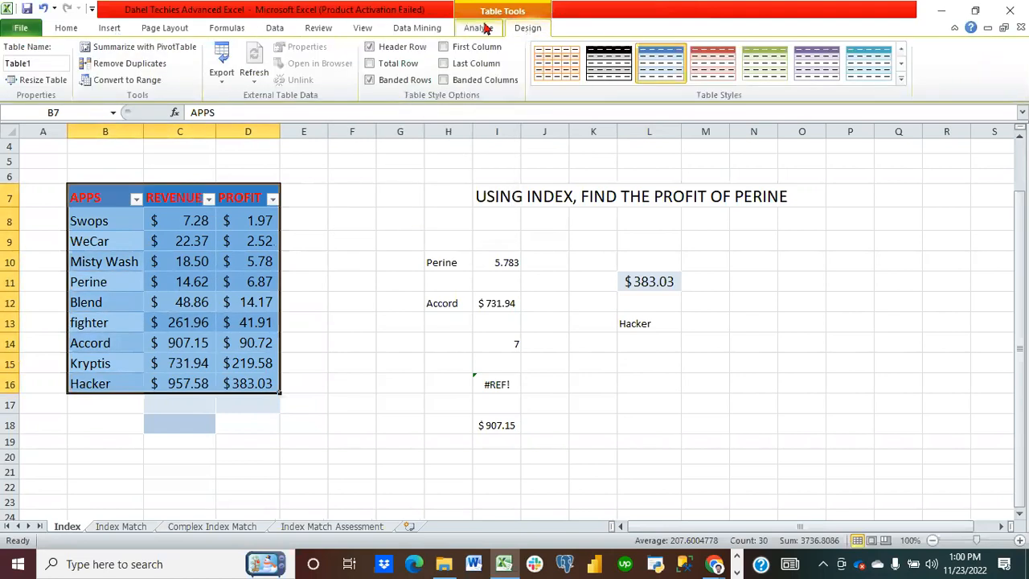
left_click(43, 65)
type("APPTABLE")
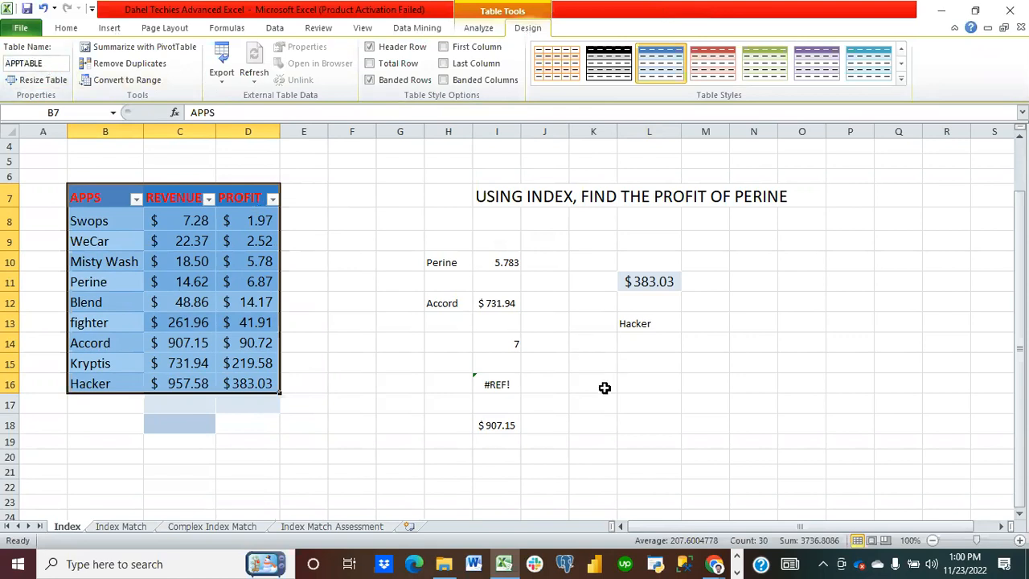
Step: Copy Blend's revenue from C12 into N11 and widen column N to fit it
left_click(342, 364)
left_click_drag(261, 300, 286, 402)
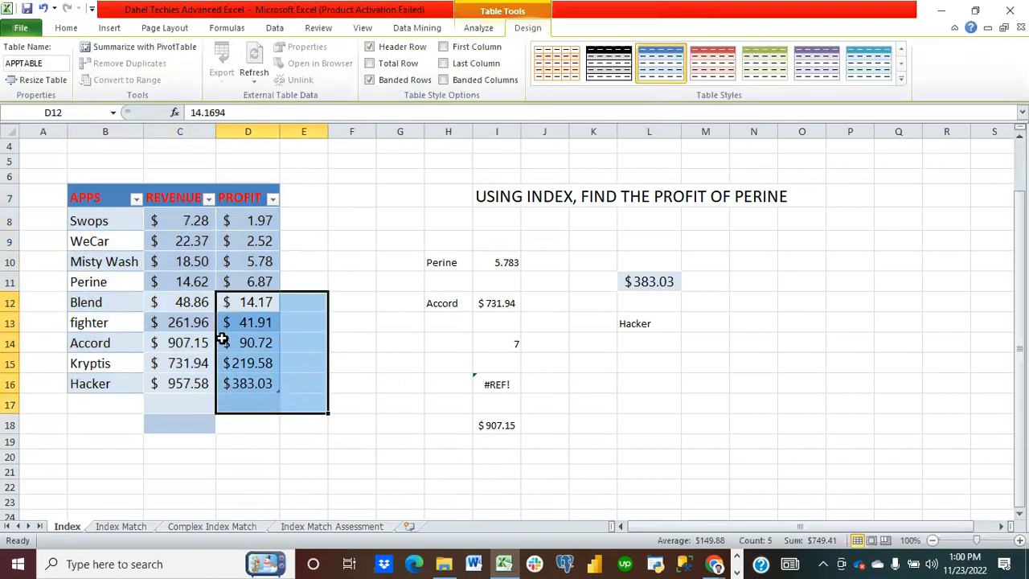
left_click(250, 299)
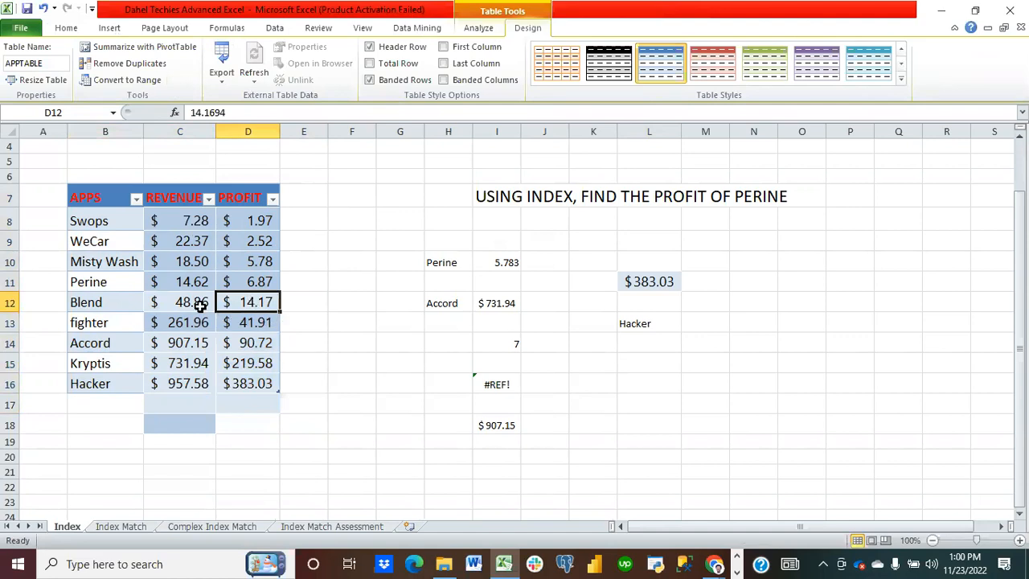
left_click_drag(190, 300, 227, 383)
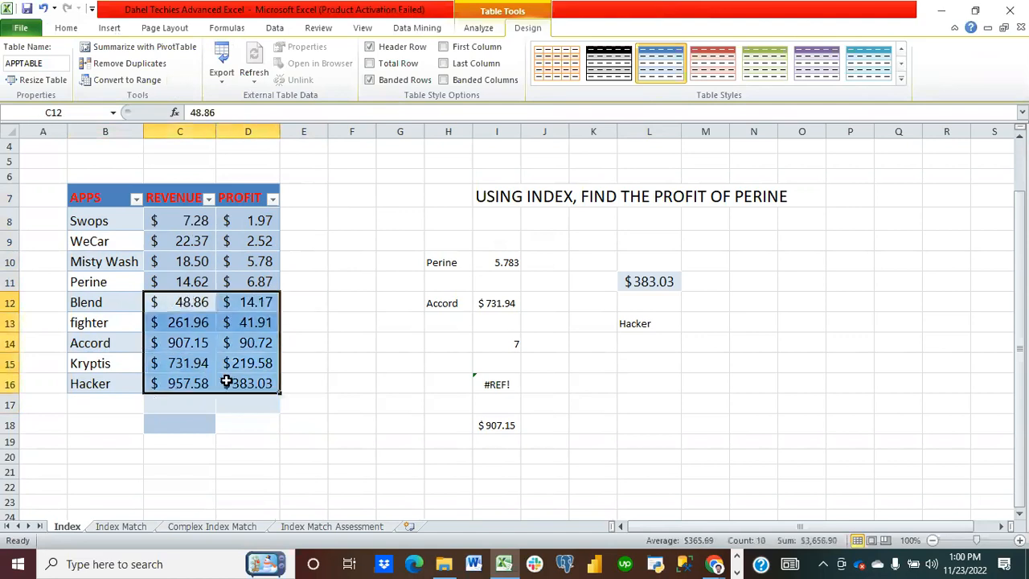
left_click(181, 301)
key("ctrl+c")
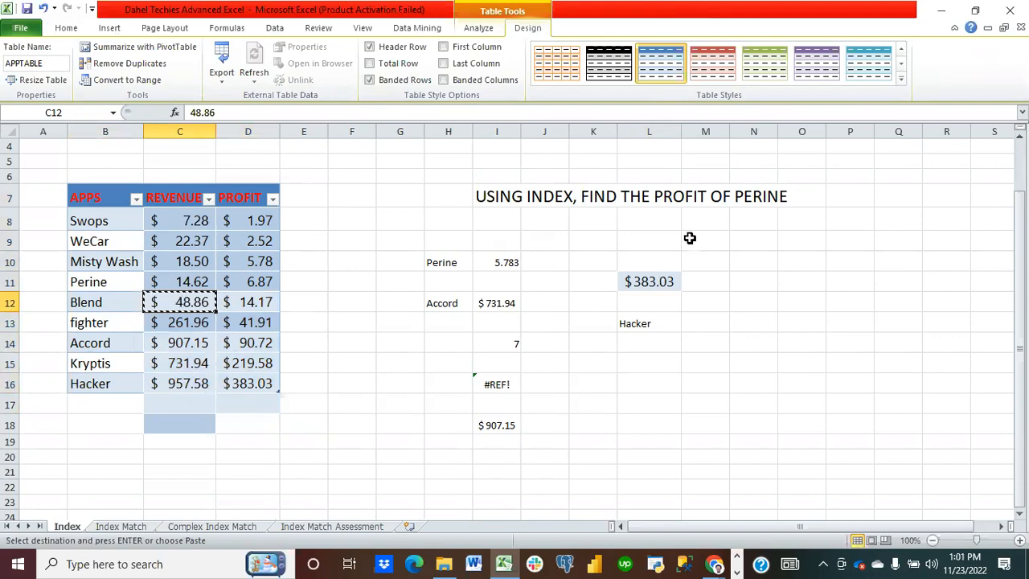
left_click(761, 277)
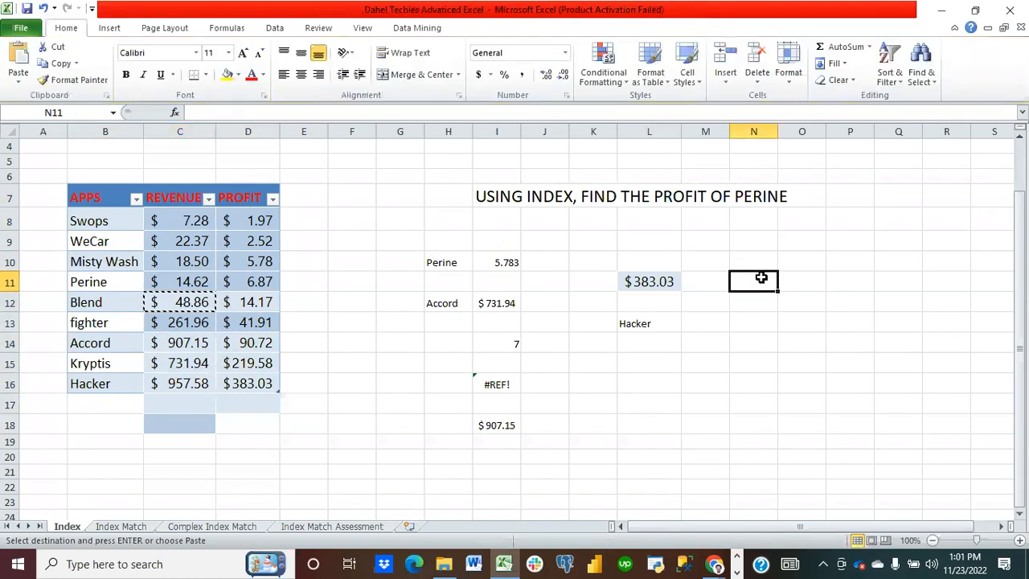
key("ctrl+v")
left_click_drag(781, 125, 794, 375)
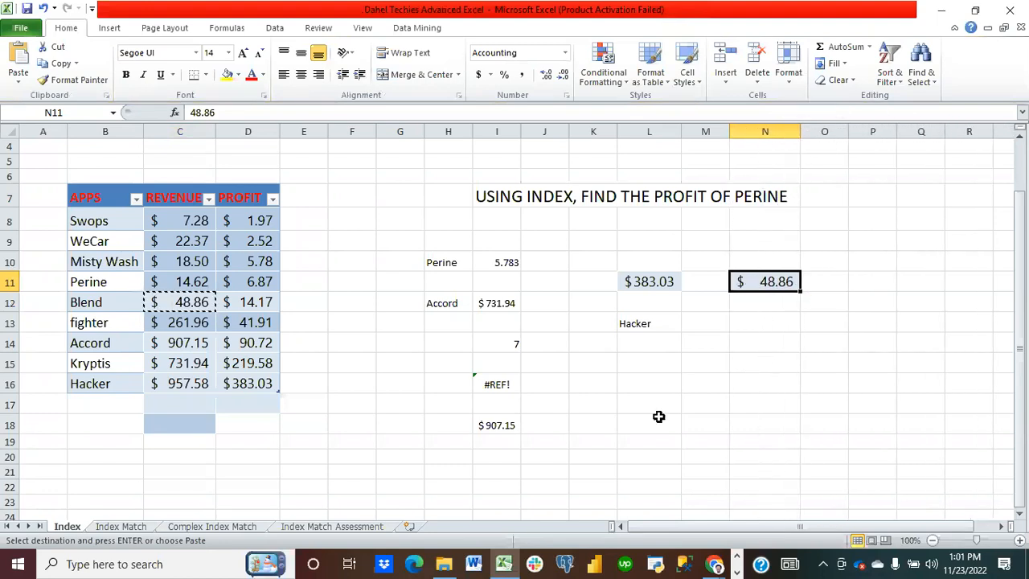
Step: In N18, begin an INDEX formula that uses the APPTABLE[APPS] column as its array
left_click(744, 424)
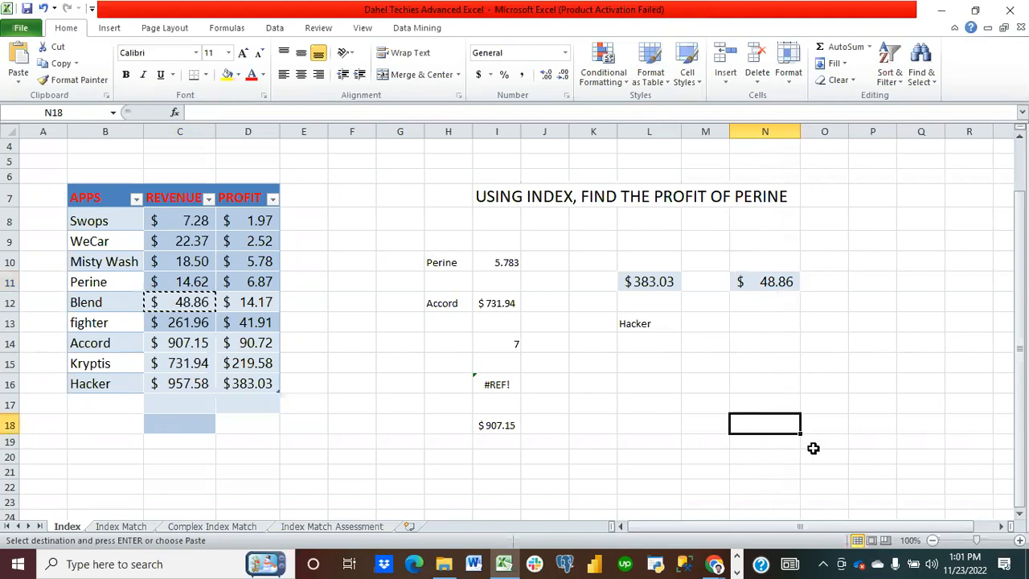
type("=")
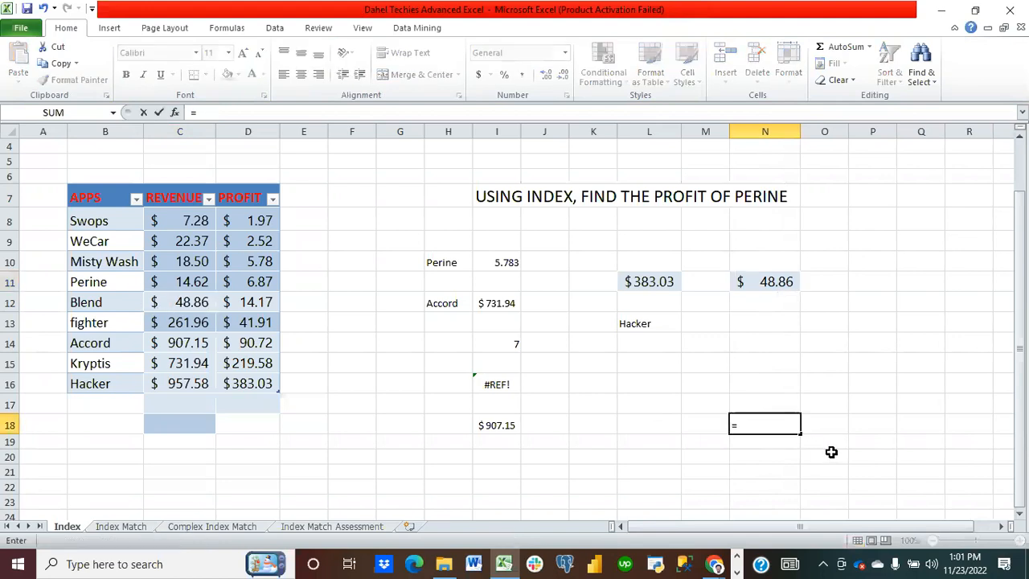
type("INDEX")
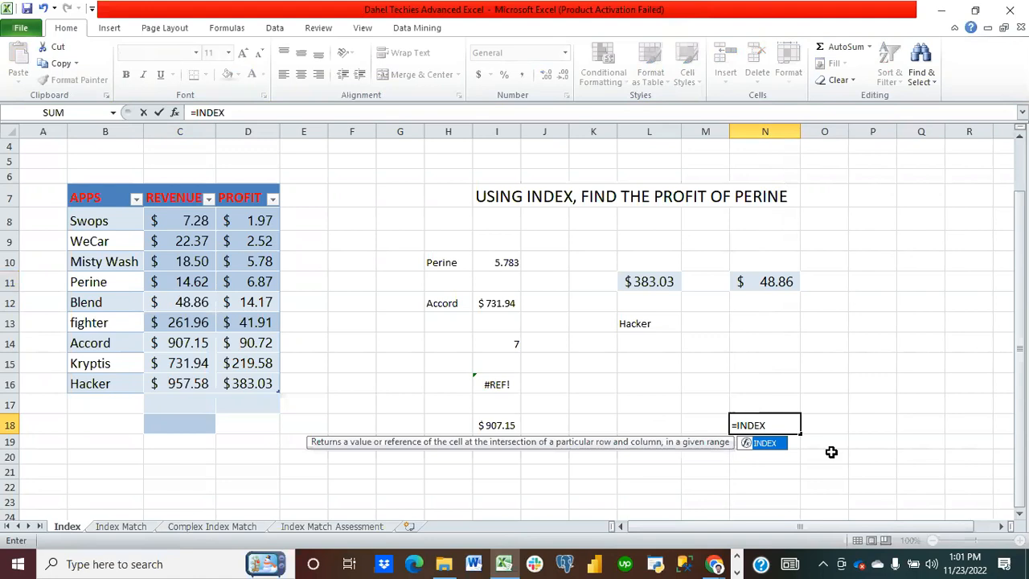
type("(")
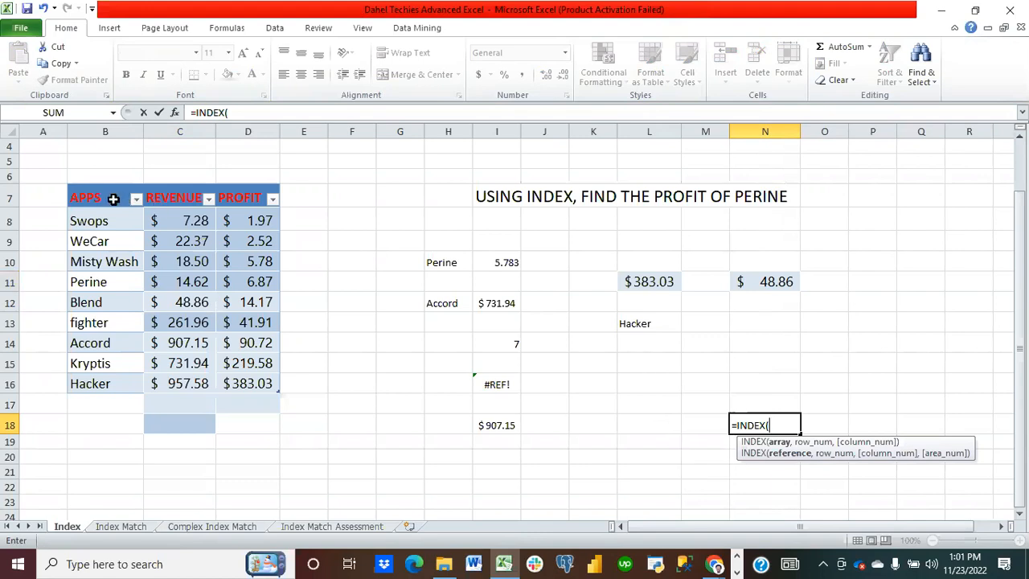
left_click_drag(104, 214, 118, 382)
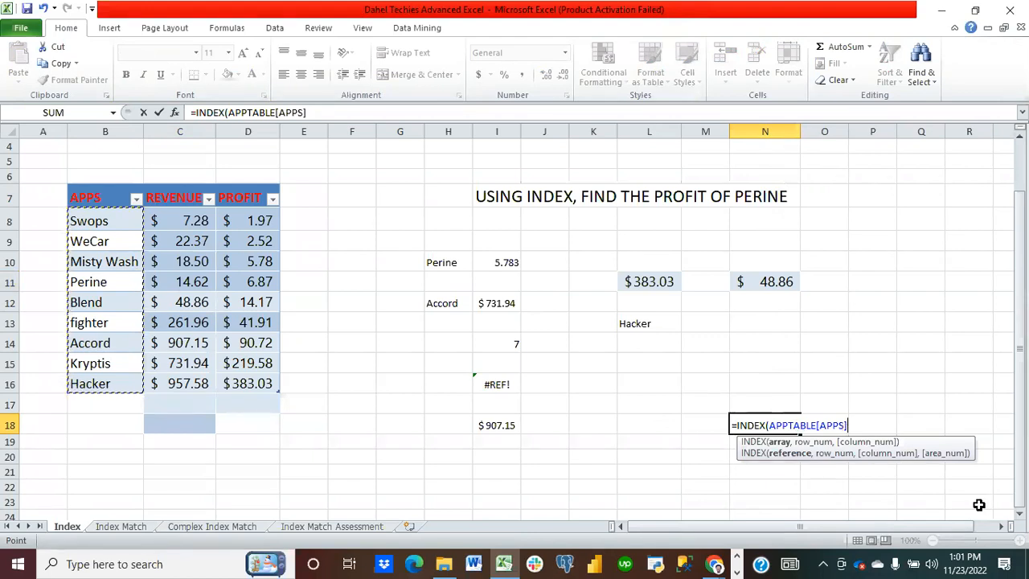
key("BackSpace")
key("BackSpace")
key("BackSpace")
key("BackSpace")
key("BackSpace")
key("BackSpace")
key("BackSpace")
key("BackSpace")
key("BackSpace")
key("BackSpace")
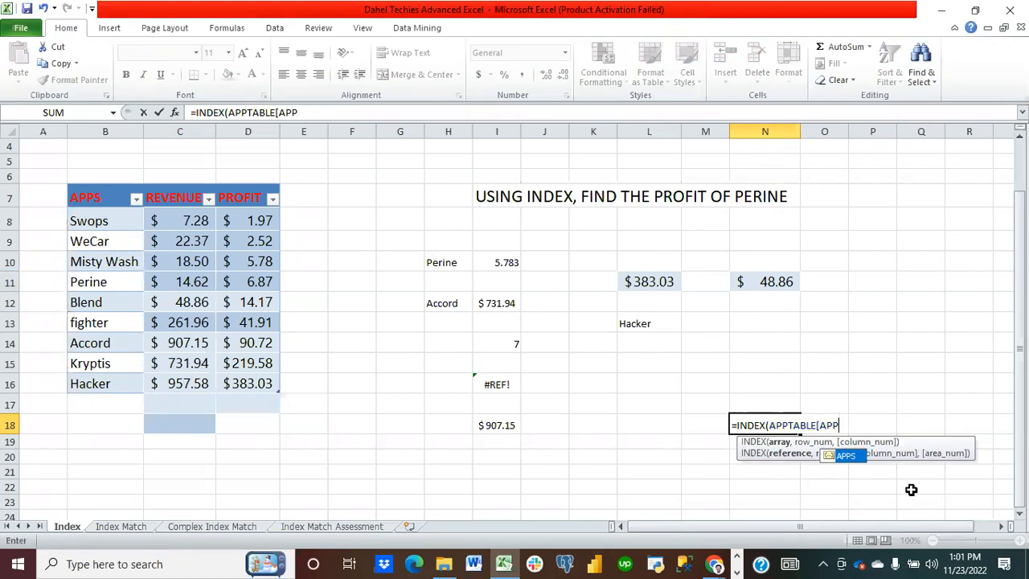
key("BackSpace")
key("BackSpace")
key("BackSpace")
key("BackSpace")
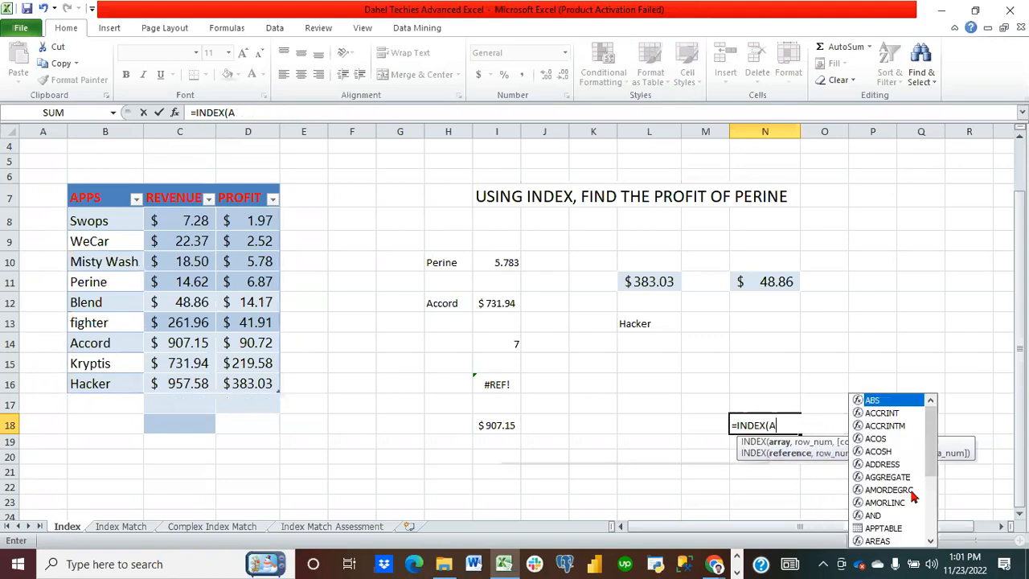
type("APP")
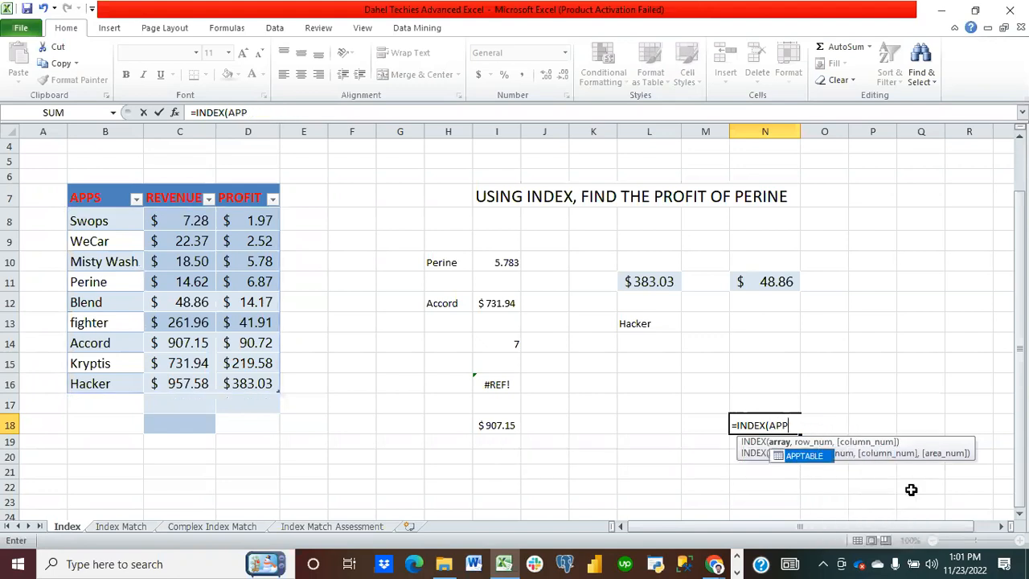
double_click(807, 456)
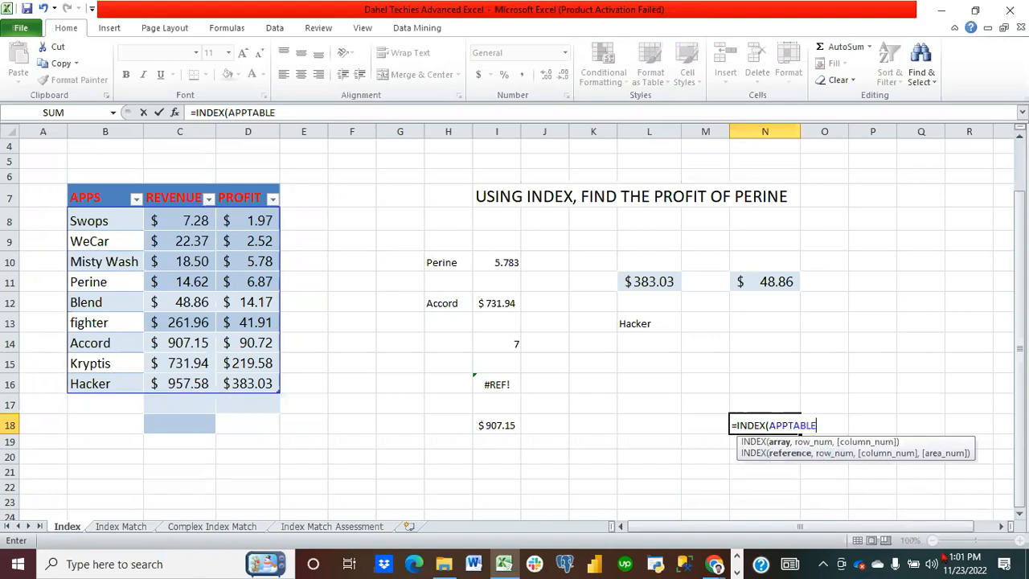
type("[")
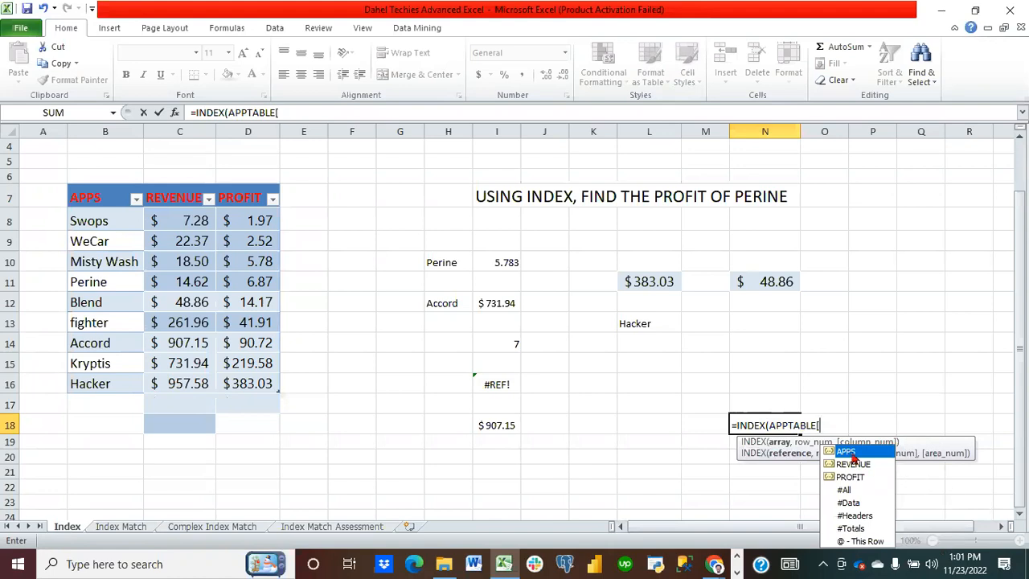
double_click(852, 452)
type("]")
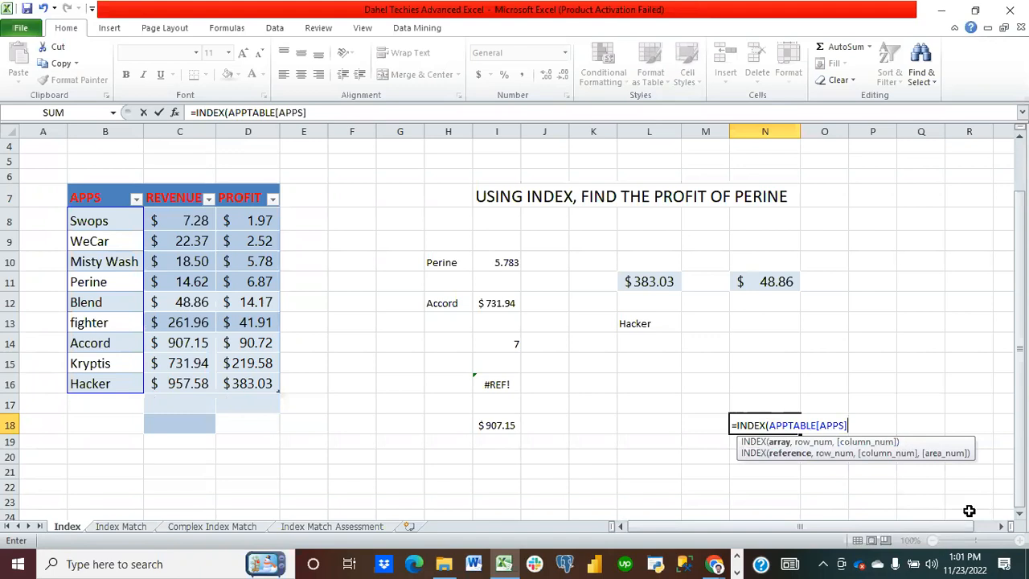
type(",")
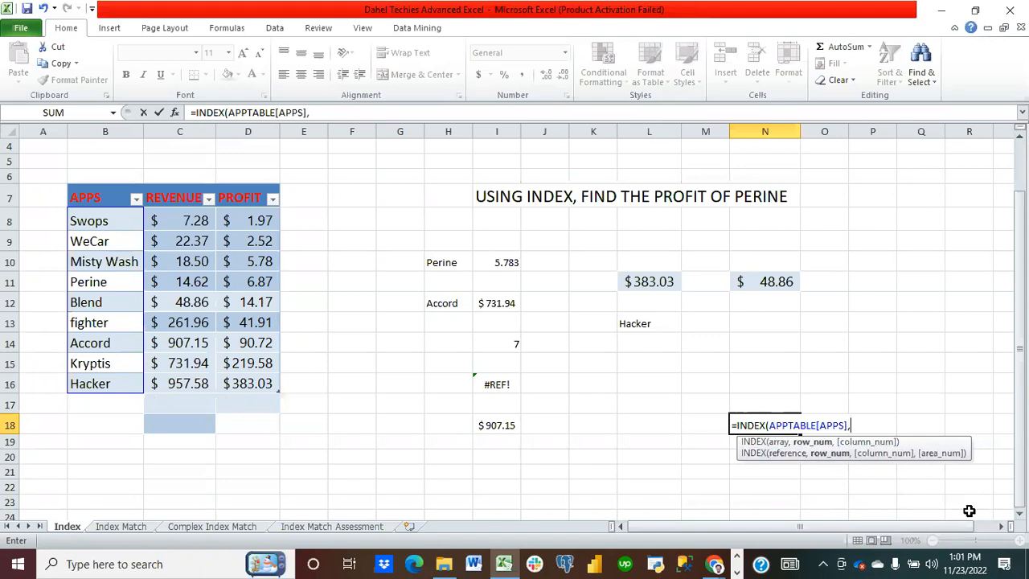
type("match")
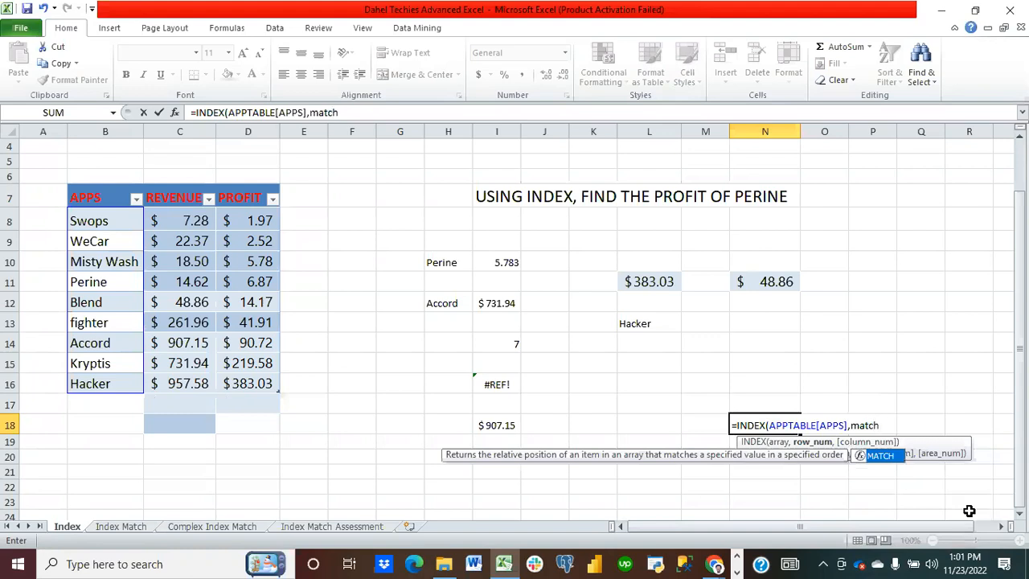
type("(")
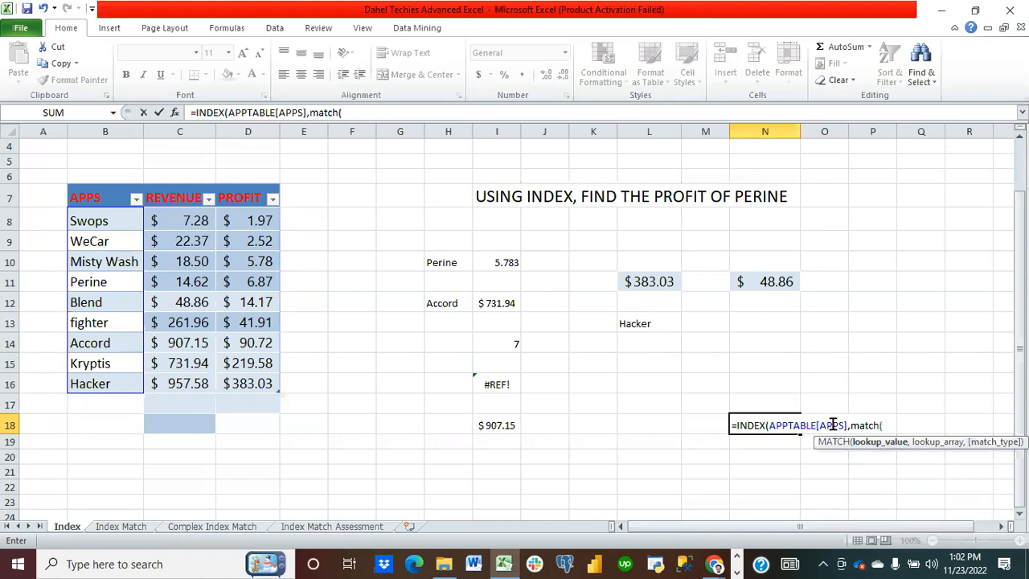
Step: Nest a MATCH function as the row number, looking up the value in N11
left_click(778, 283)
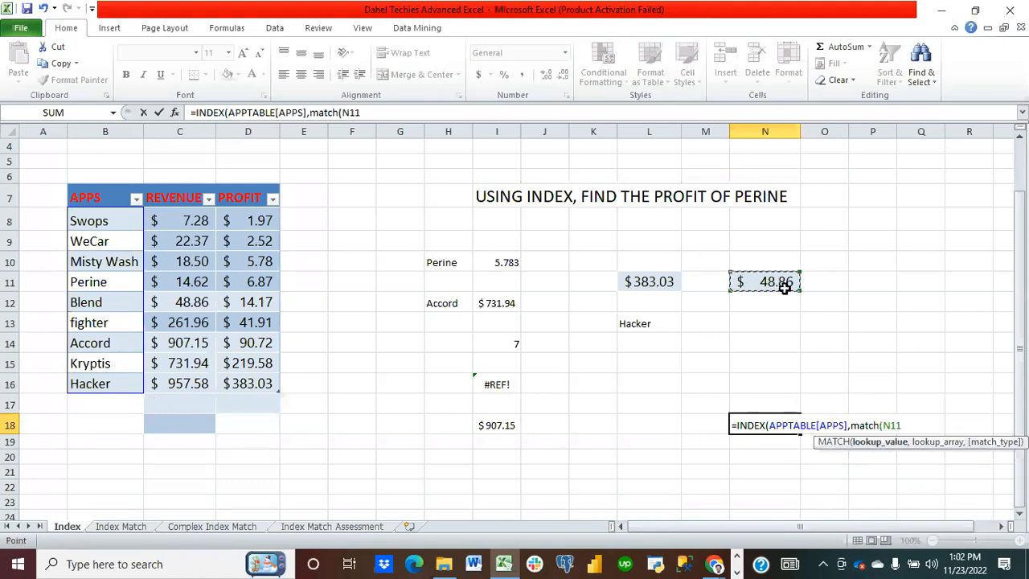
type(",")
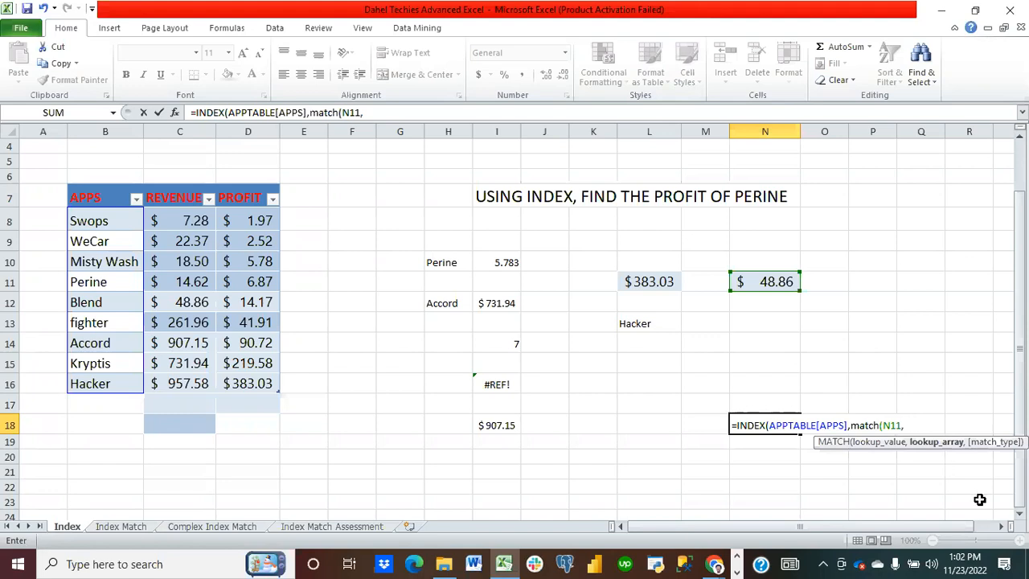
type("a")
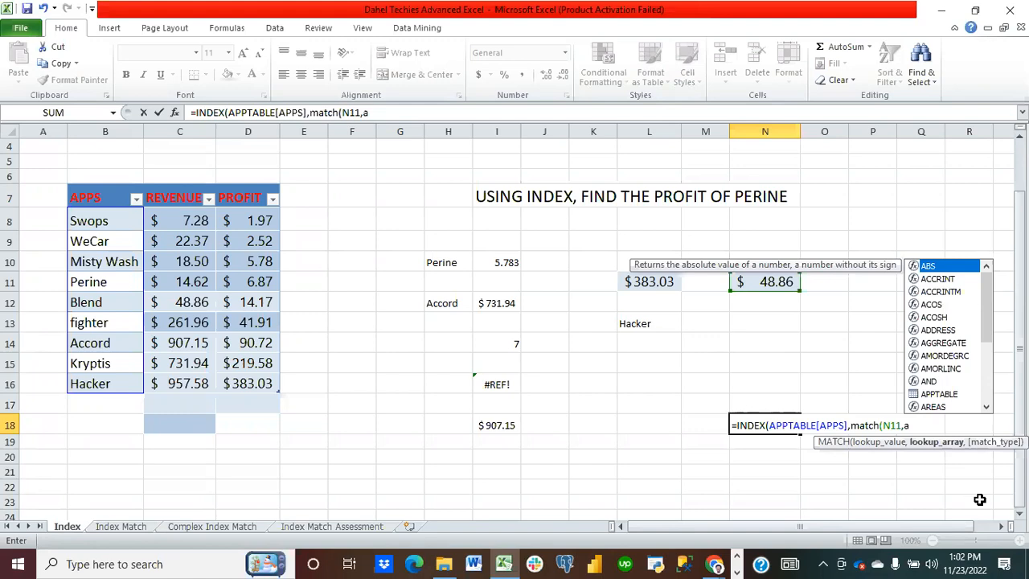
Step: Set MATCH's lookup array to APPTABLE[REVENUE] with match type 0, close both functions and enter the formula
double_click(937, 394)
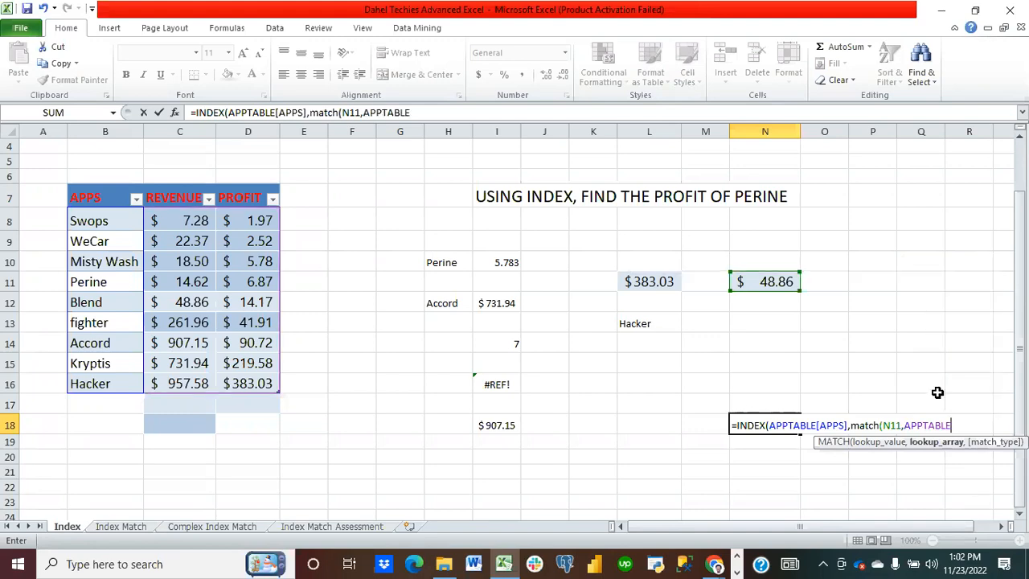
left_click(1001, 532)
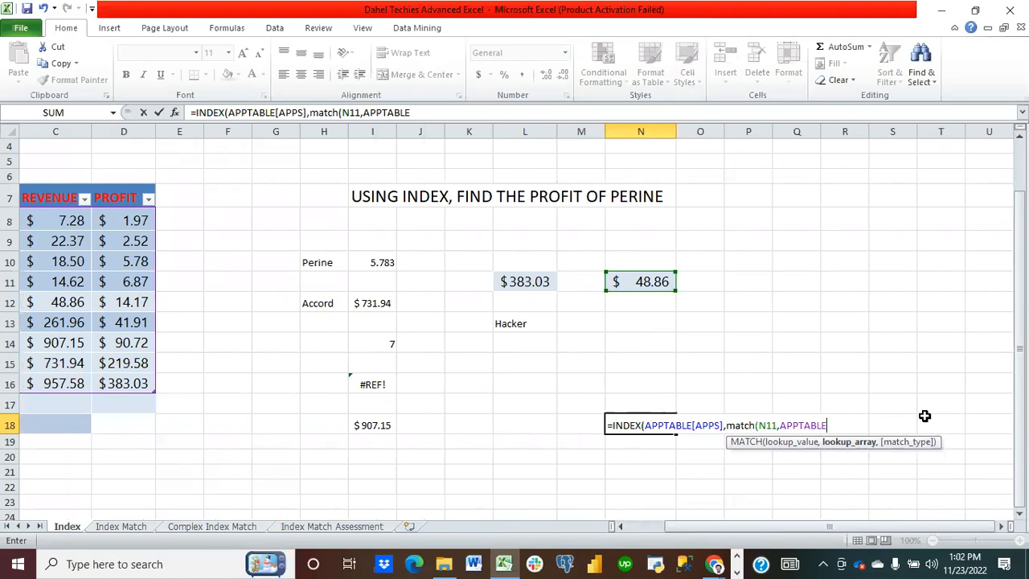
type("[")
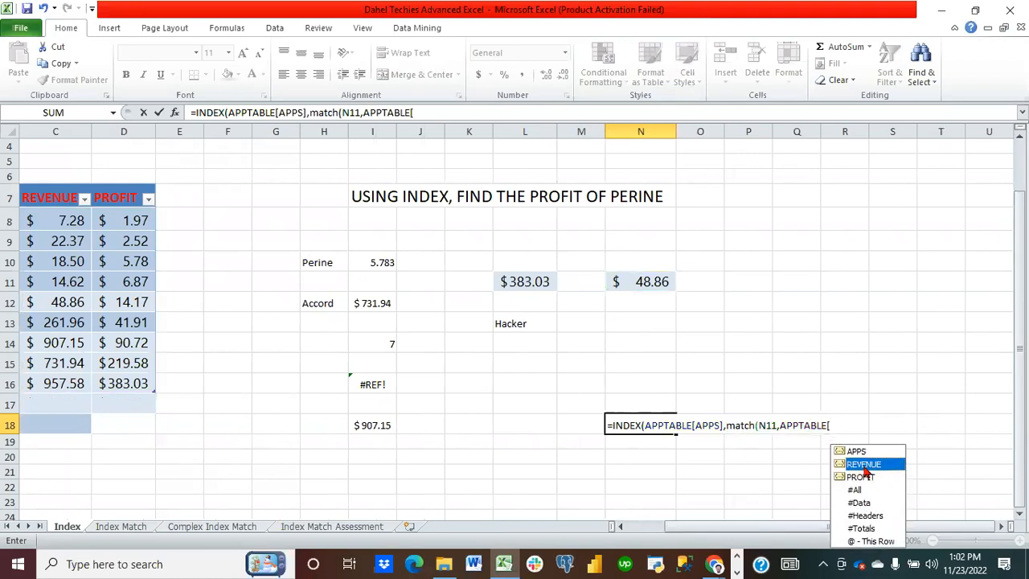
double_click(864, 466)
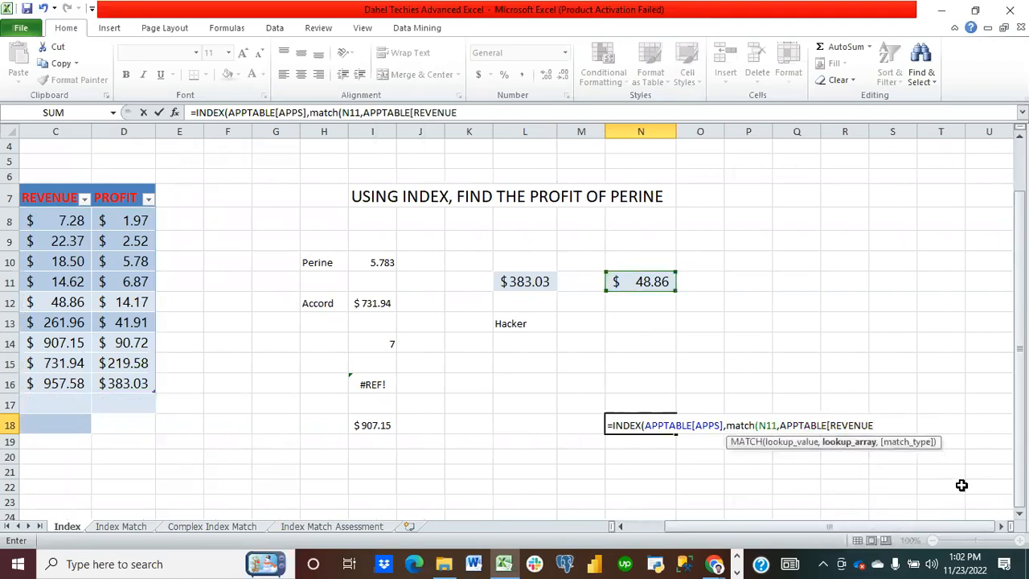
type("]")
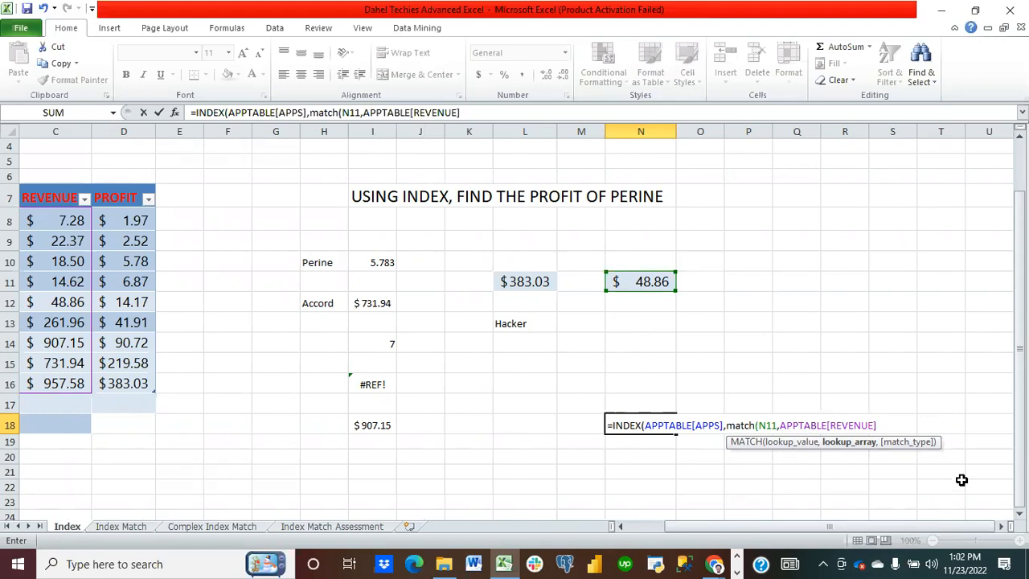
type(",")
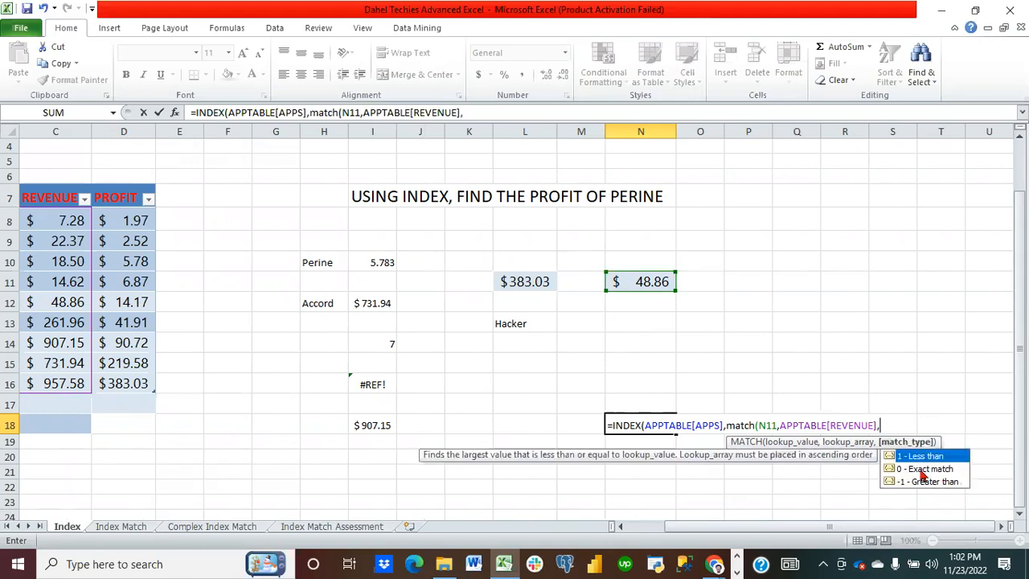
type("0)")
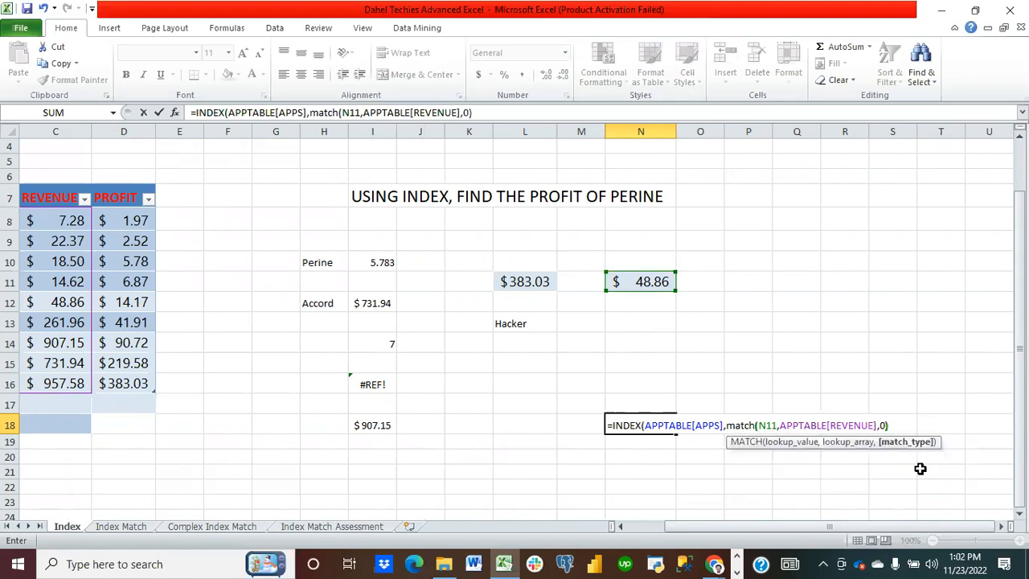
type(")")
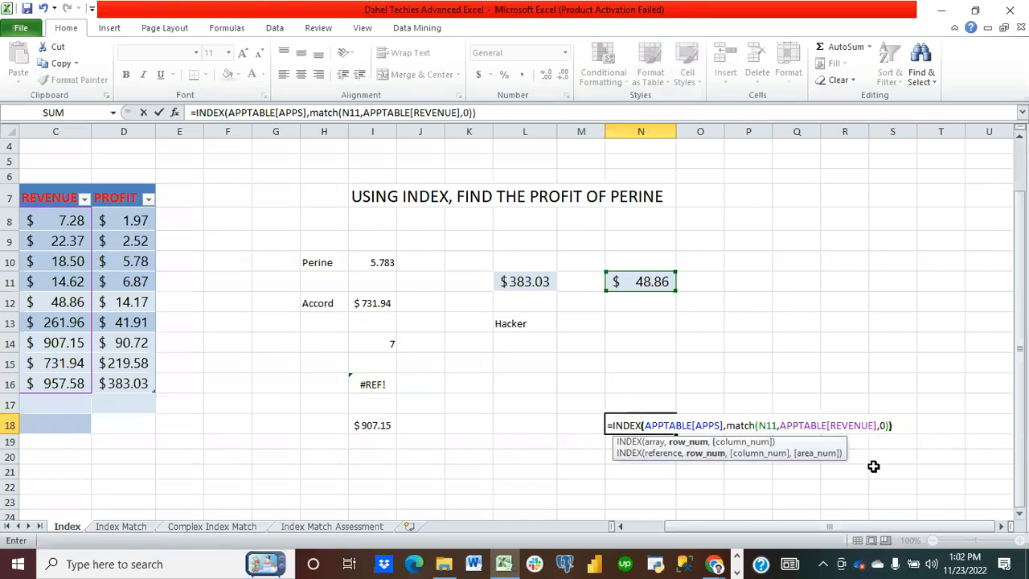
key("Return")
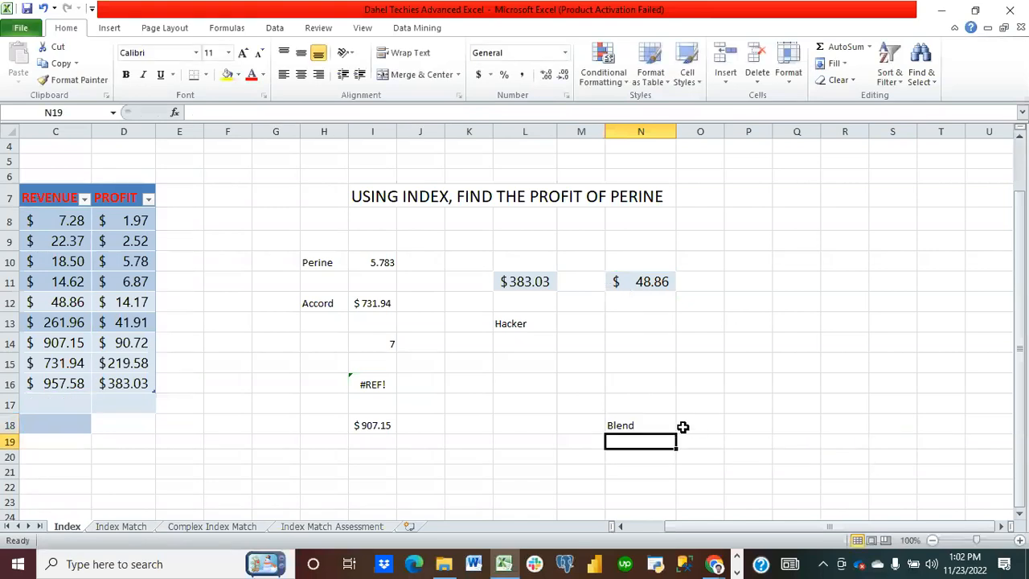
left_click(657, 422)
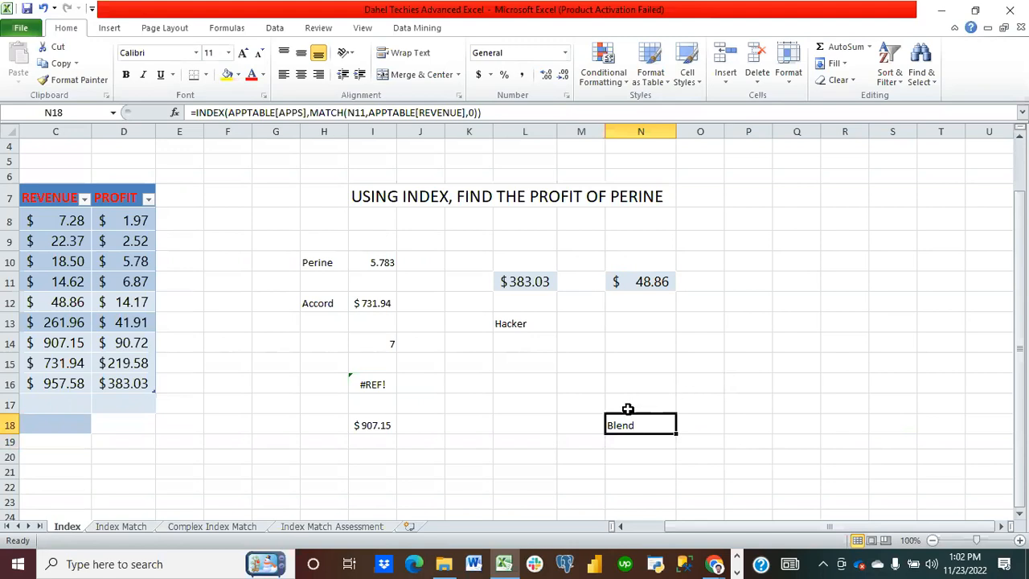
scroll(627, 408, "left", 2)
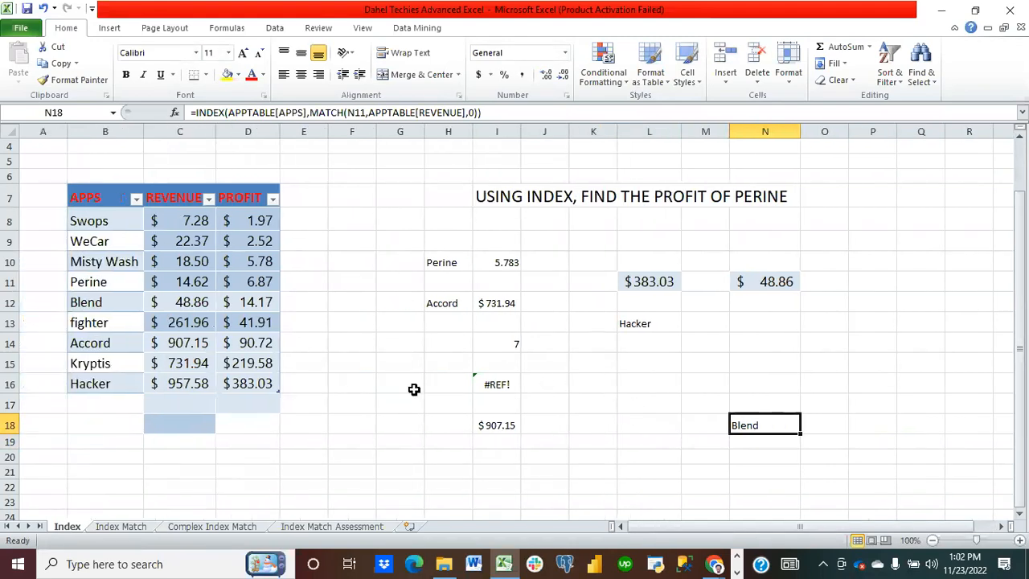
Step: Switch to the Index Match sheet and in H6 begin an INDEX formula using A5:A13 as the array
left_click(132, 525)
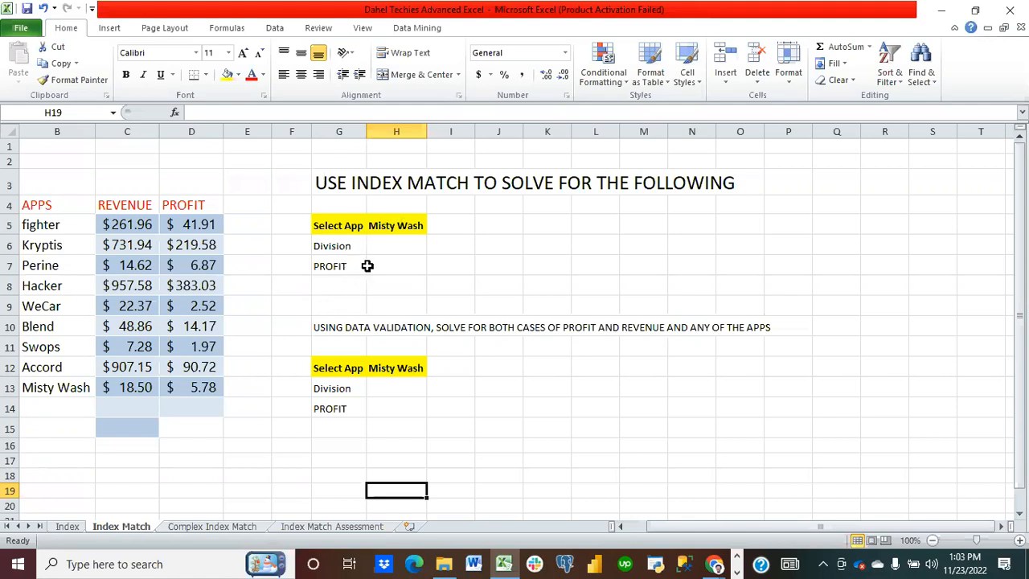
left_click(391, 250)
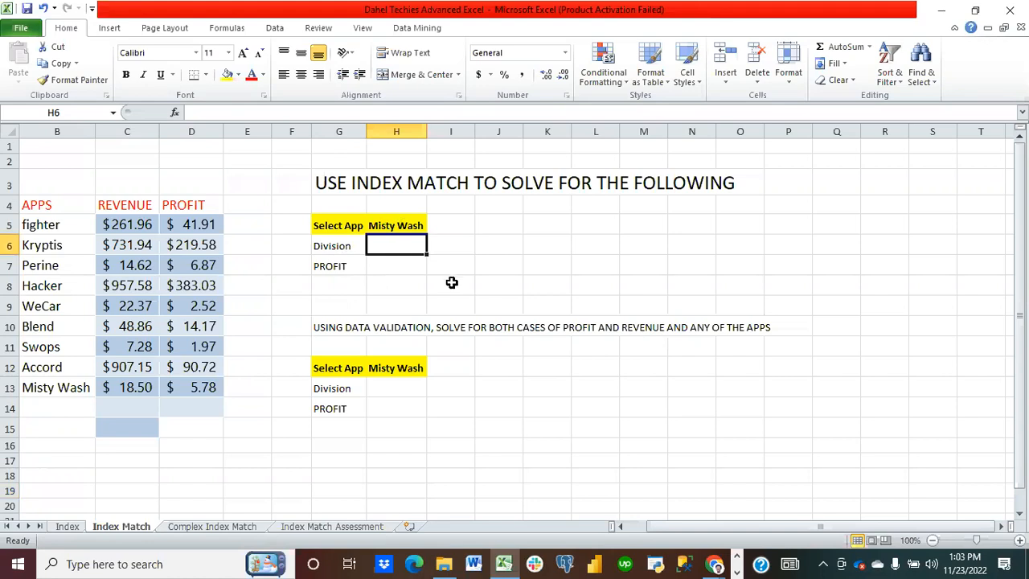
type("=inde")
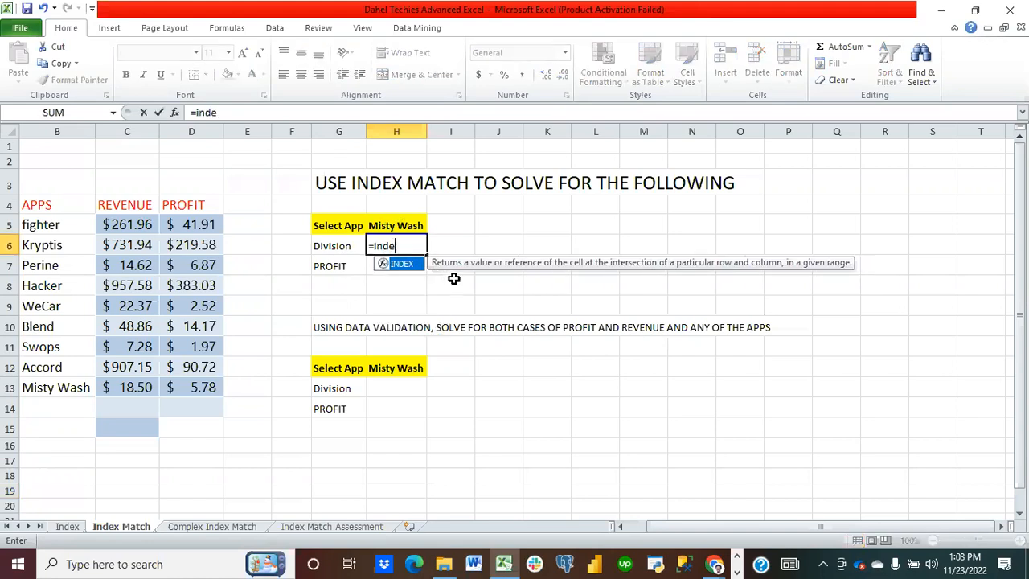
type("x(")
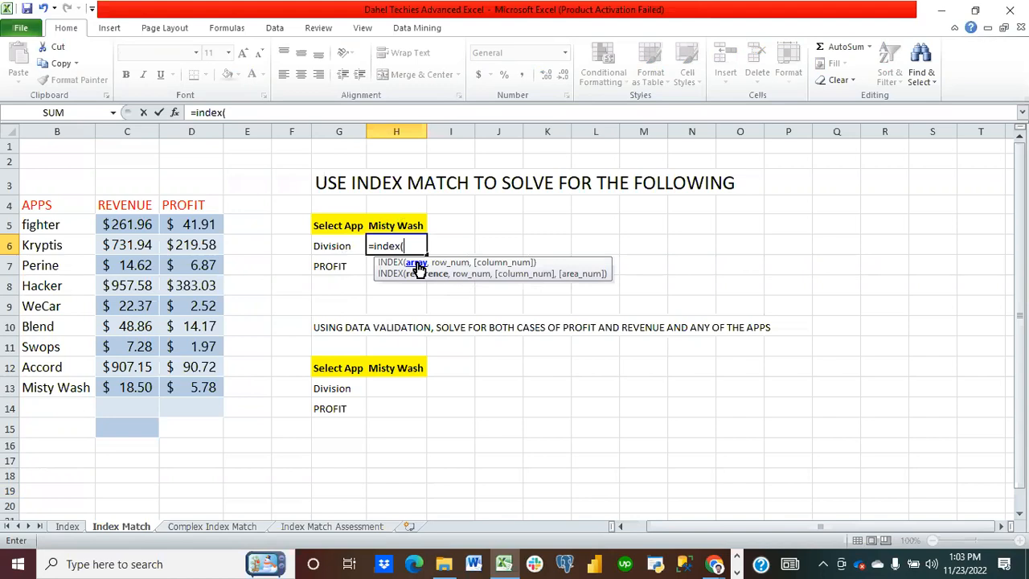
scroll(181, 386, "left", 1)
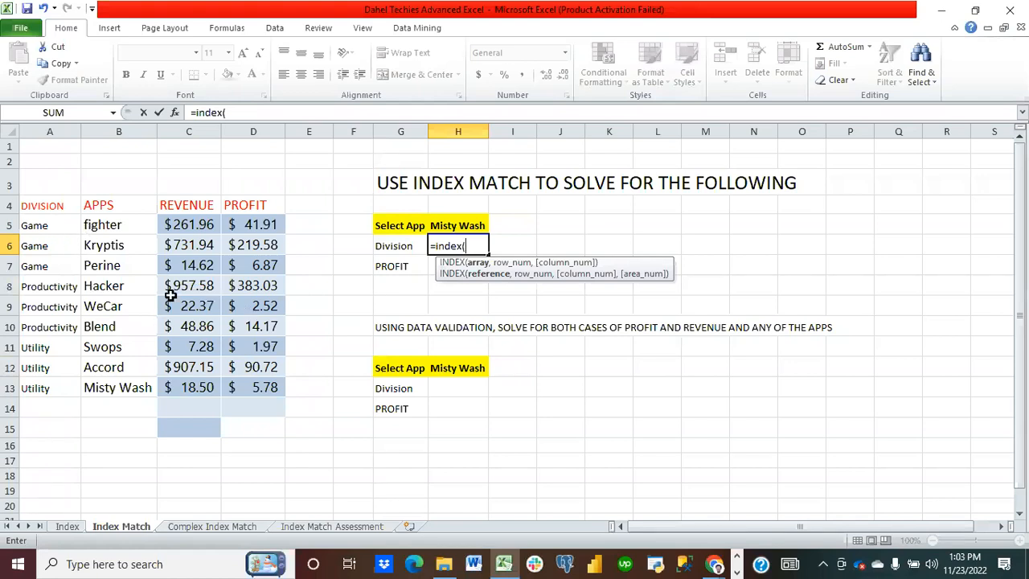
left_click_drag(52, 228, 67, 394)
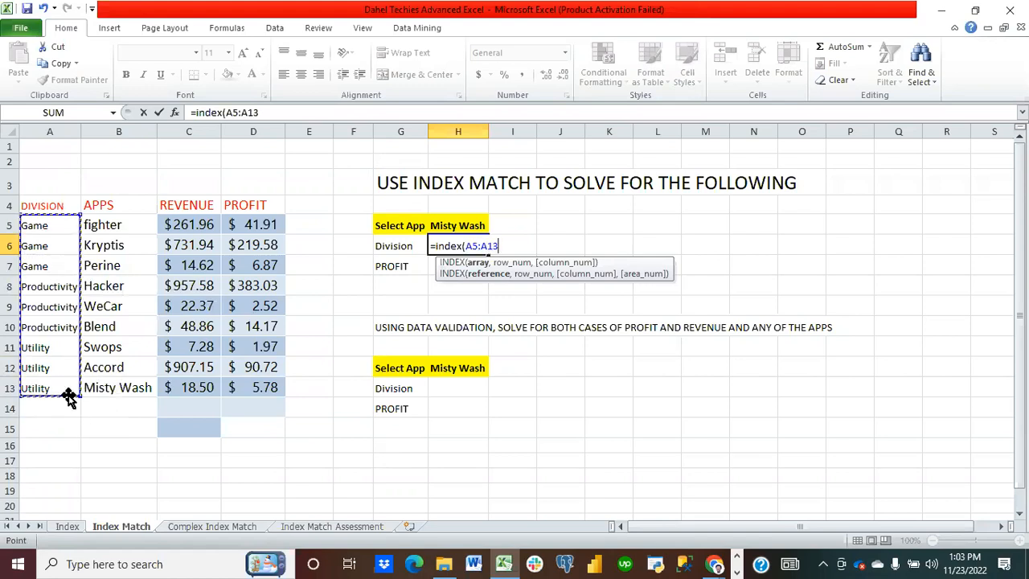
Step: Nest a MATCH function as the row number, looking up the app name in H5
type(",")
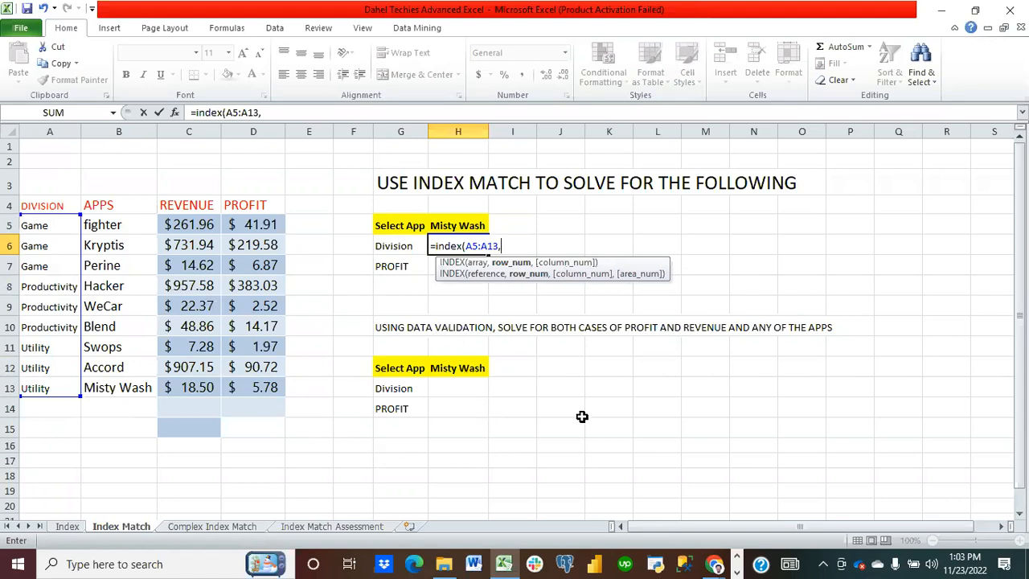
type("ma")
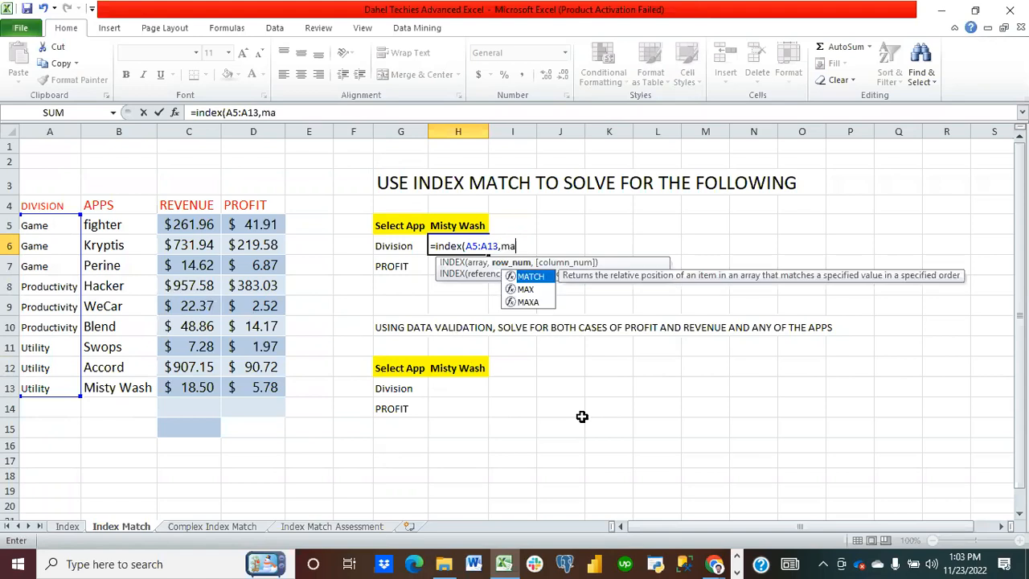
type("tch(")
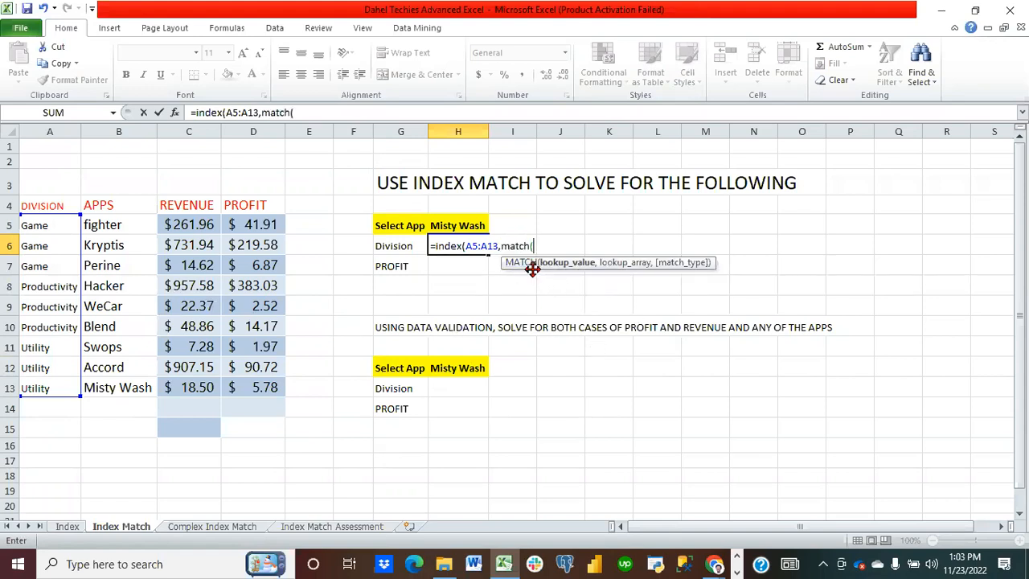
left_click(458, 222)
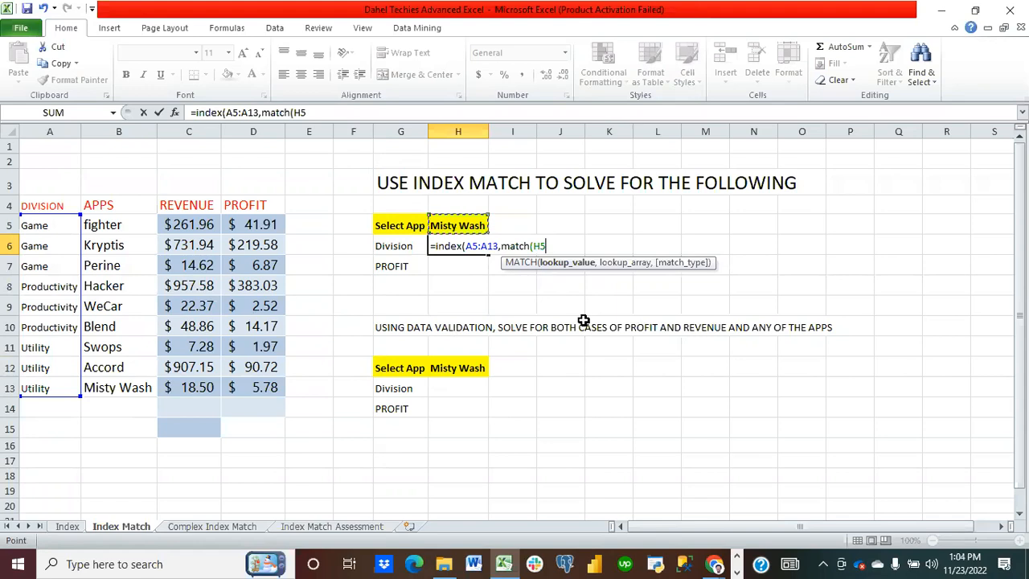
type(",")
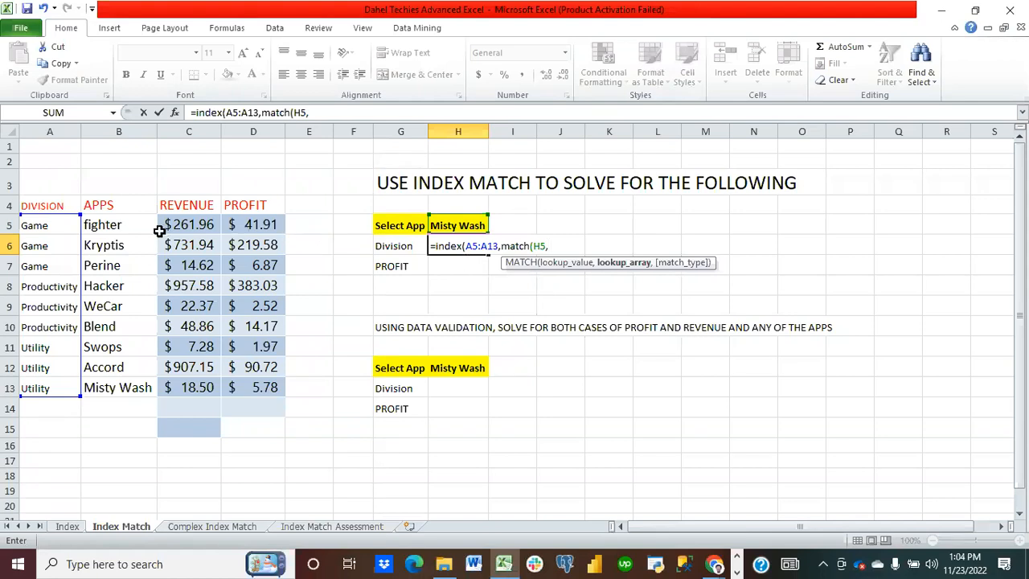
Step: Set MATCH's lookup array to B5:B13 with match type 0, close both functions and enter the formula
left_click_drag(112, 226, 121, 384)
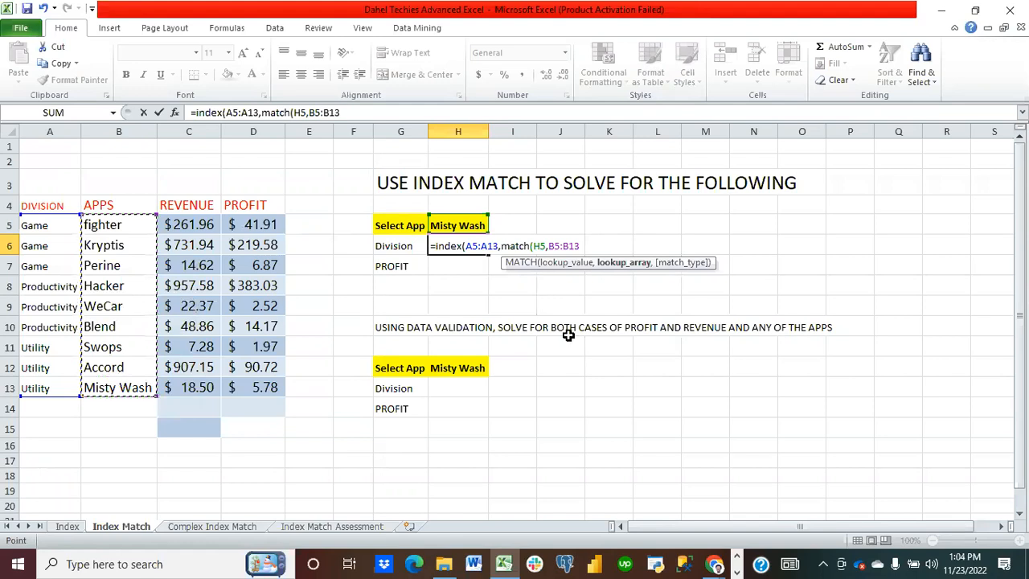
type(",")
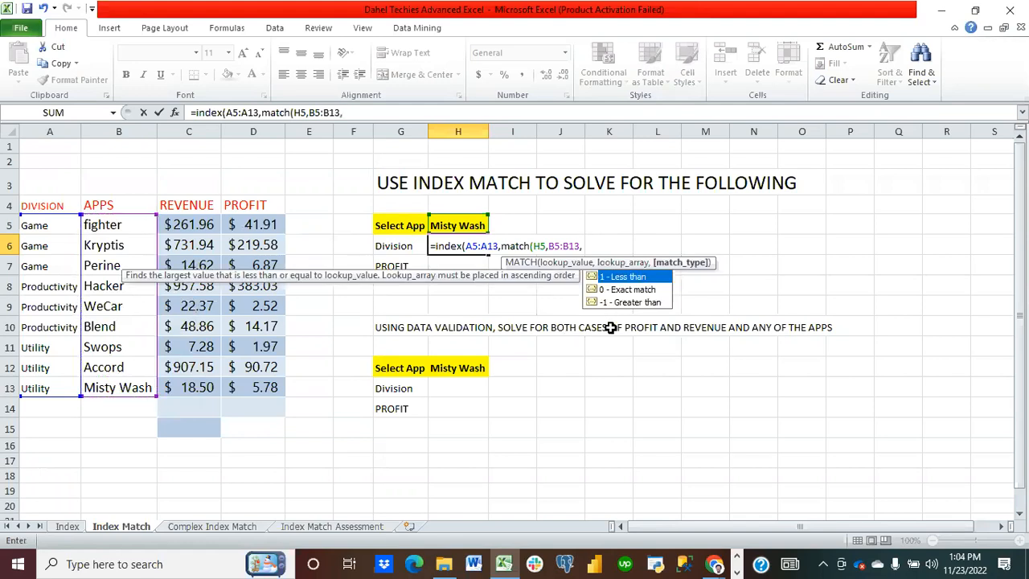
type("0")
double_click(620, 287)
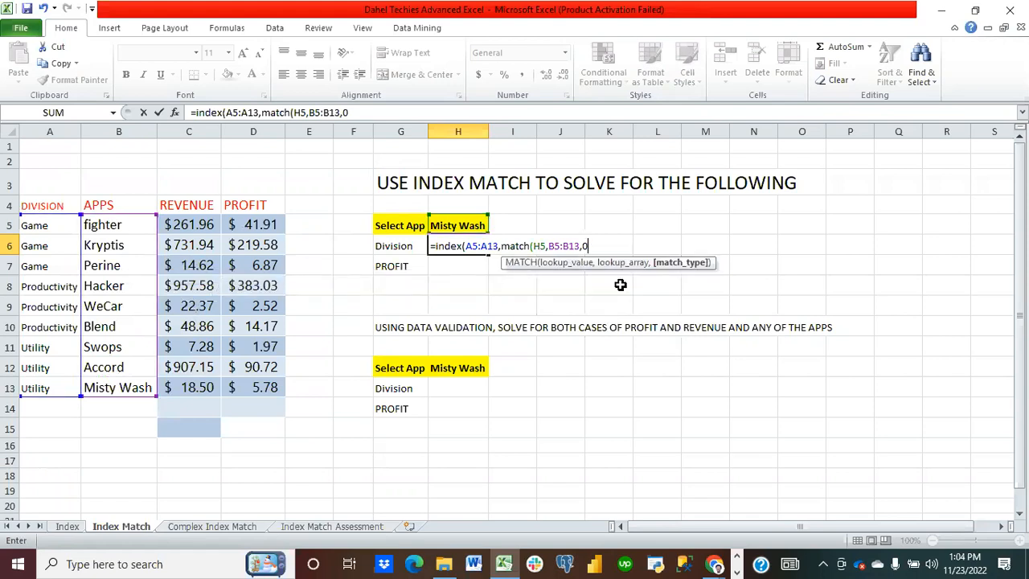
type("))")
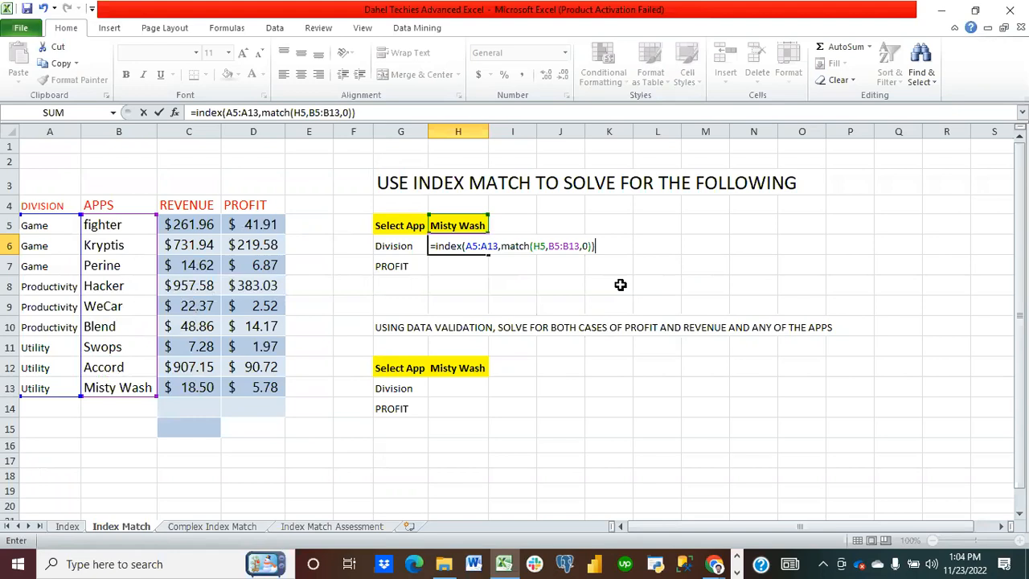
key("Return")
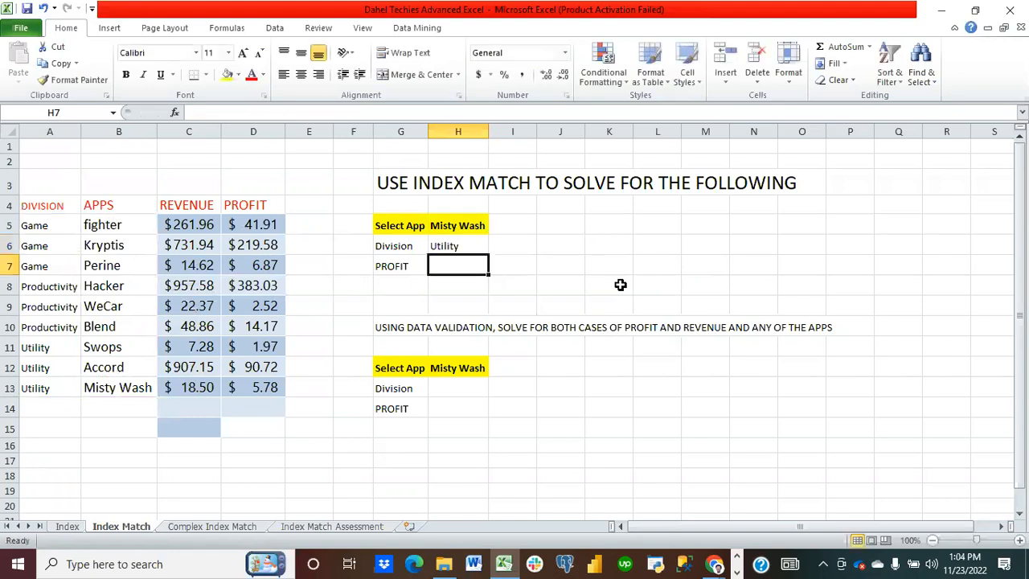
Step: Copy the H6 division formula down into H7 with the fill handle
left_click(460, 243)
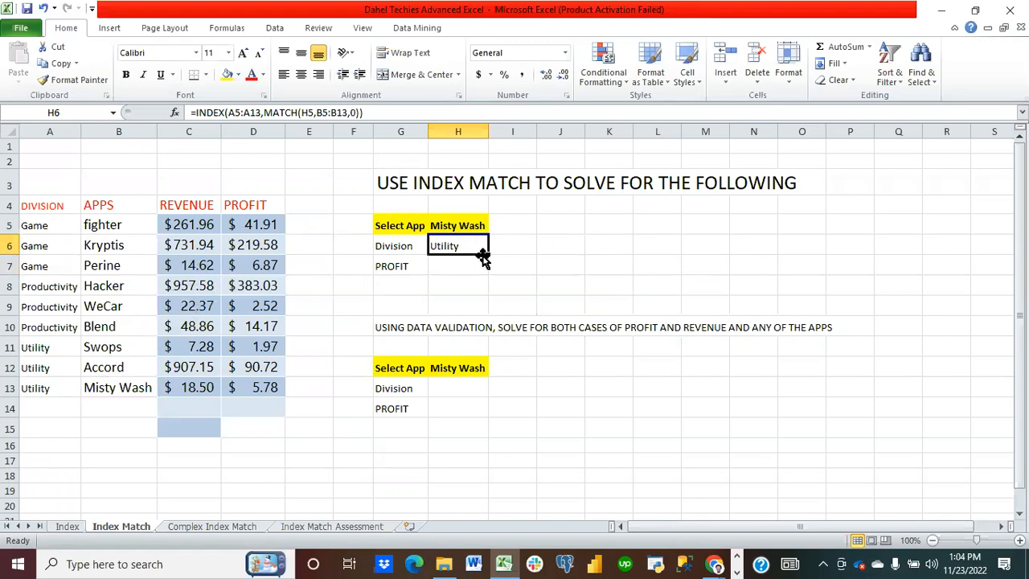
left_click_drag(483, 256, 487, 272)
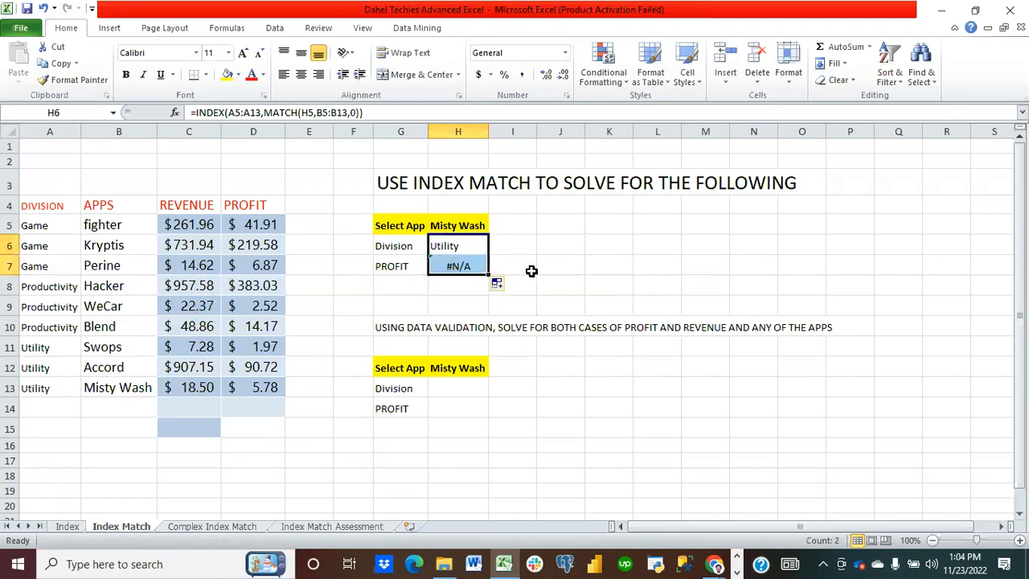
left_click(441, 267)
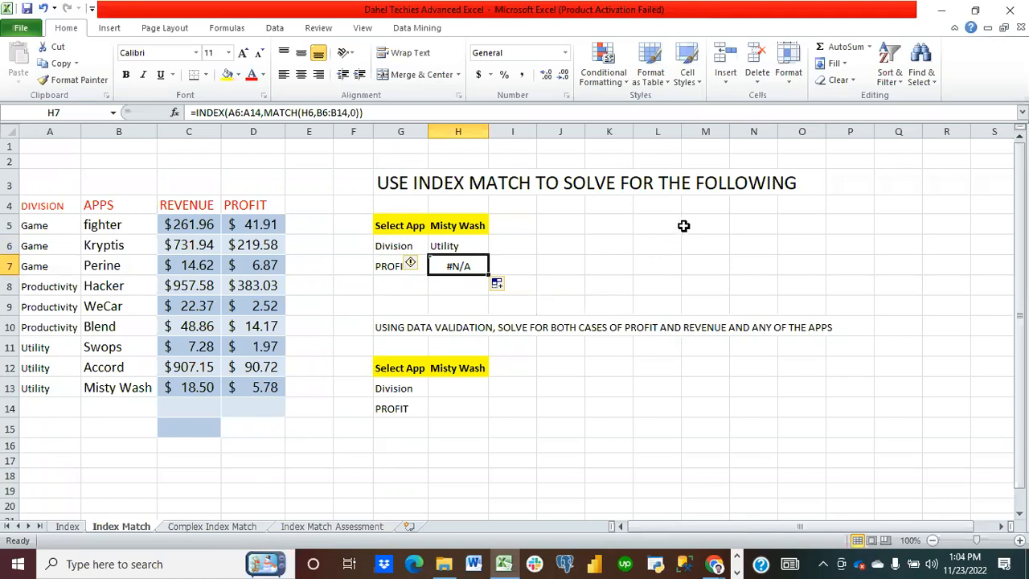
Step: Enter sample numbers 20 and 50 in M5 and N5, and 50 and 89 in M6 and N6
left_click(711, 226)
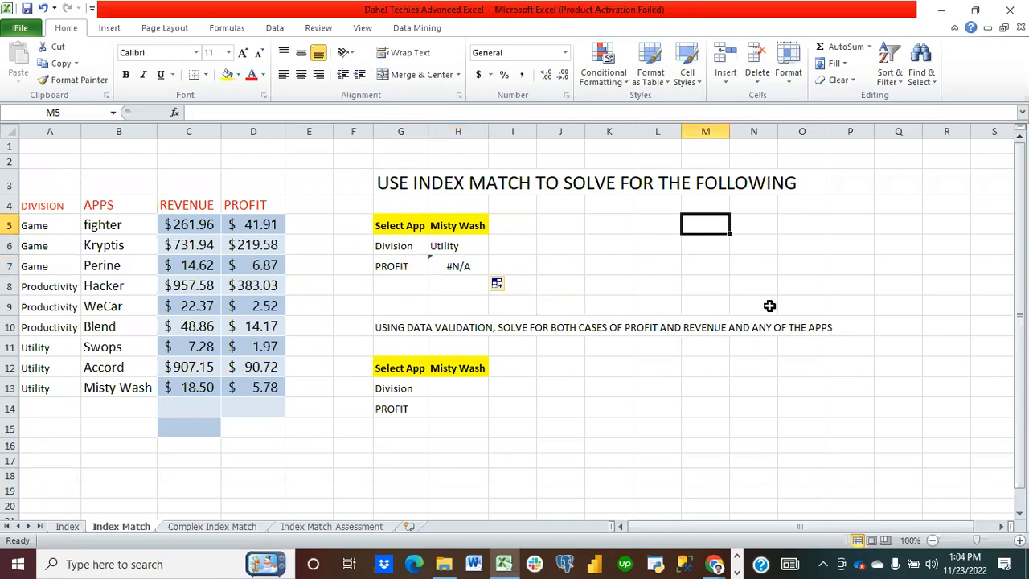
type("20")
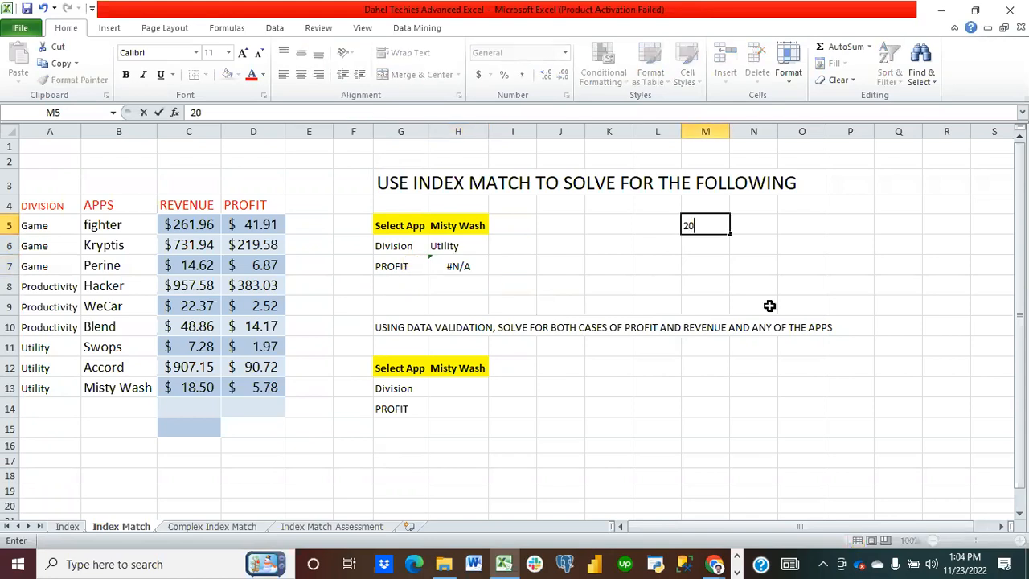
key("Return")
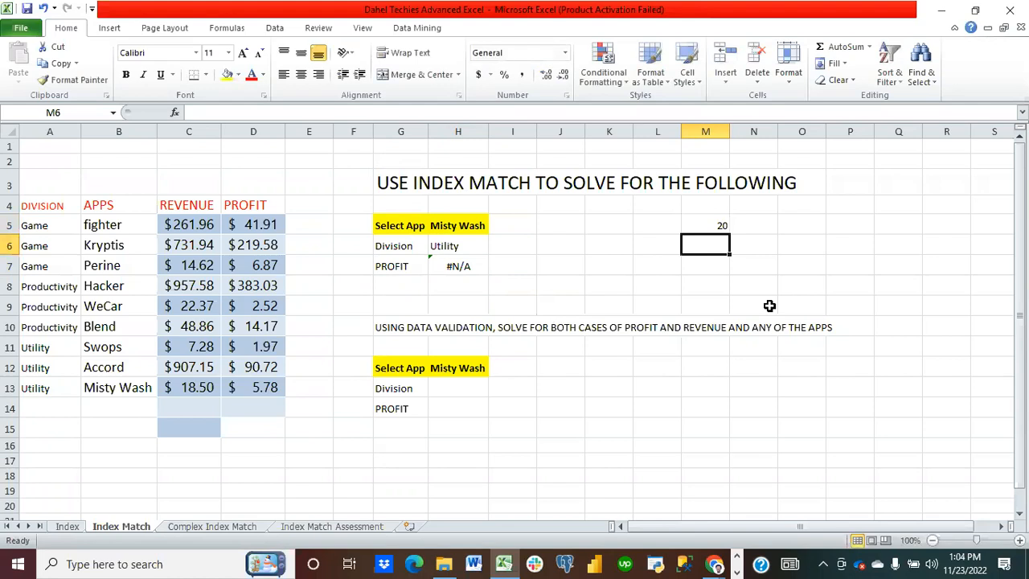
key("Right")
key("Up")
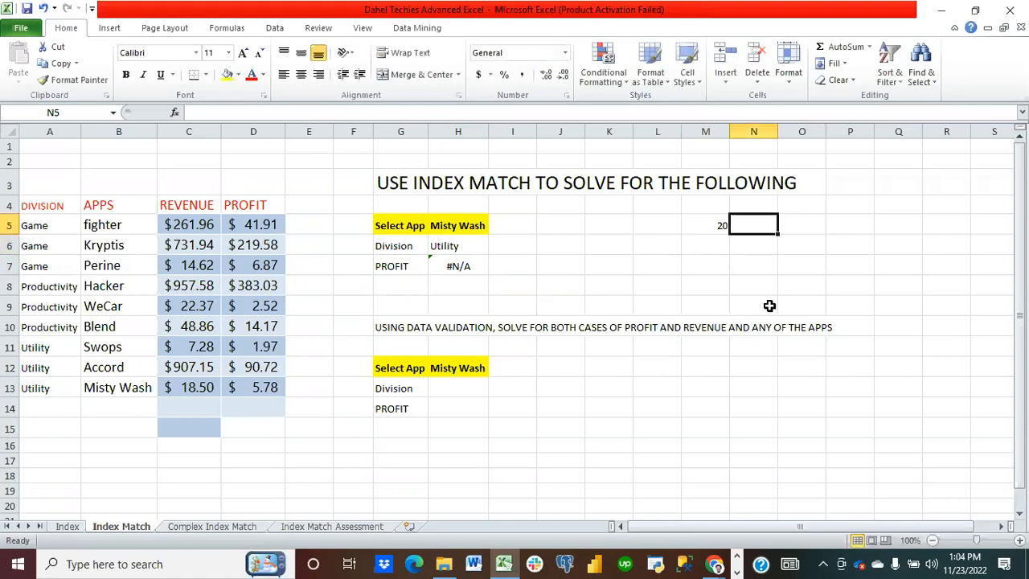
type("50")
key("Return")
key("Left")
type("50")
key("Up")
key("Down")
key("Right")
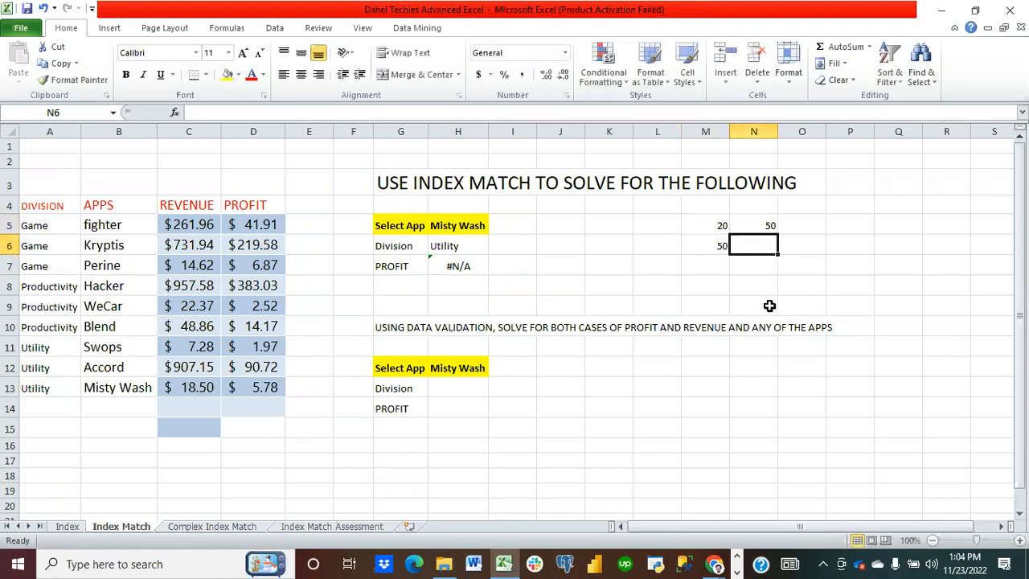
type("89")
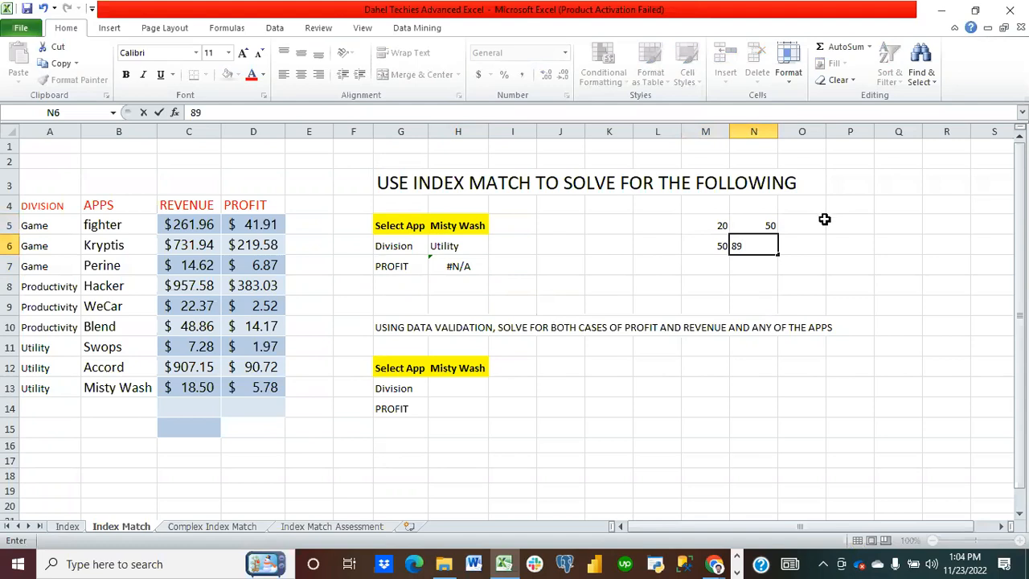
Step: In O5, enter a SUM formula adding M5:N5
left_click(808, 228)
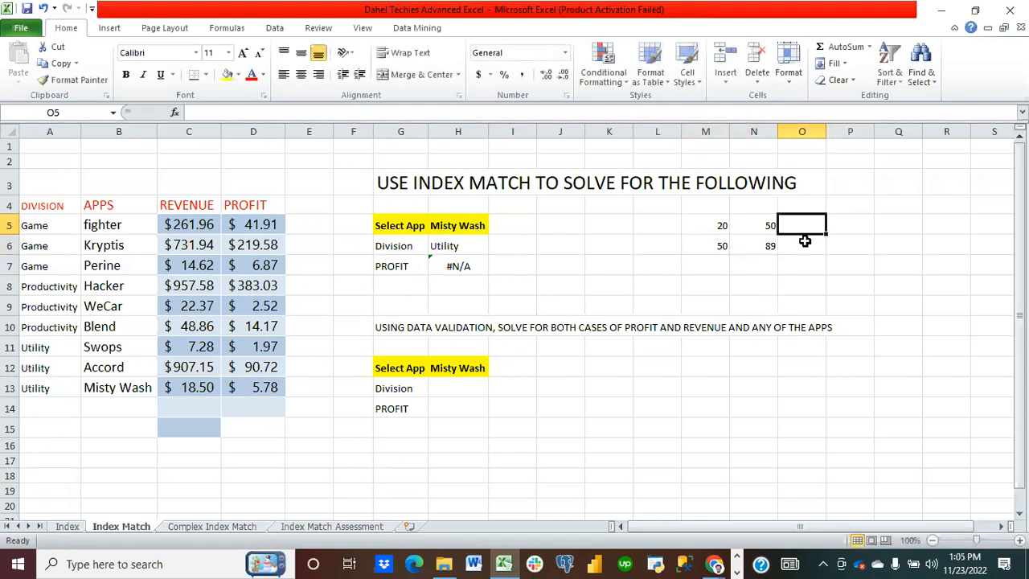
type("=jsum")
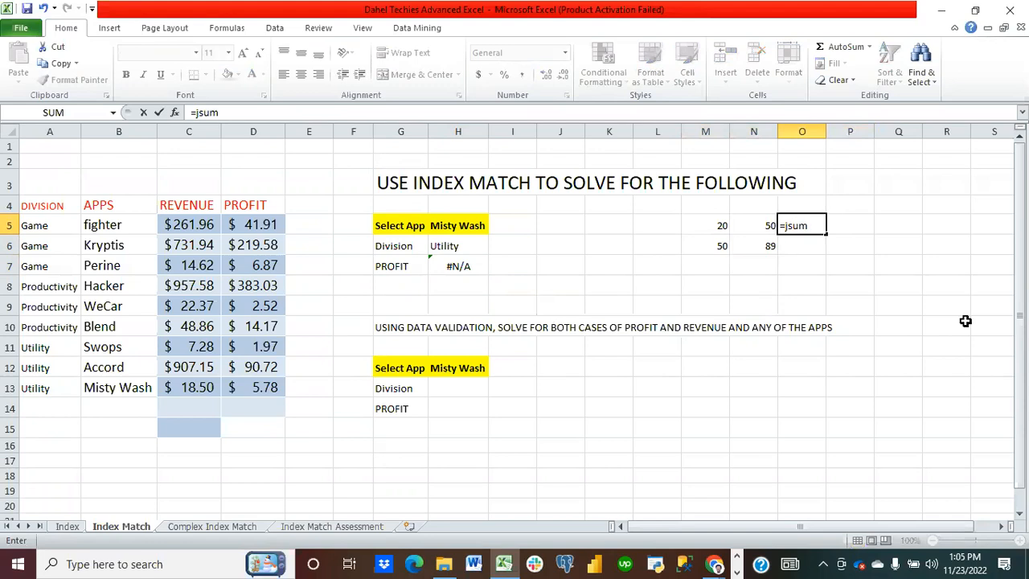
key("BackSpace")
key("BackSpace")
key("BackSpace")
key("BackSpace")
type("sum(")
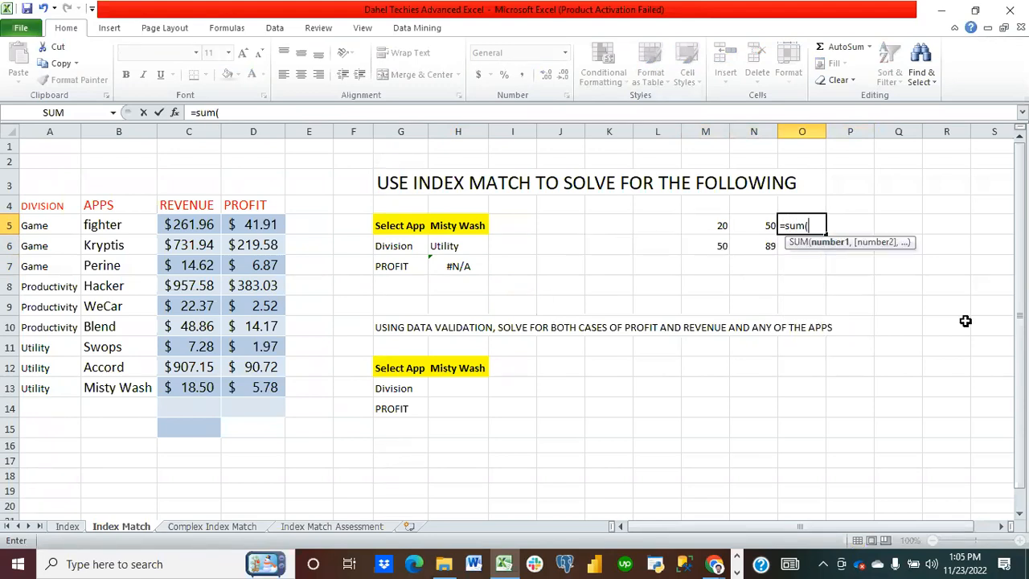
left_click_drag(723, 224, 749, 225)
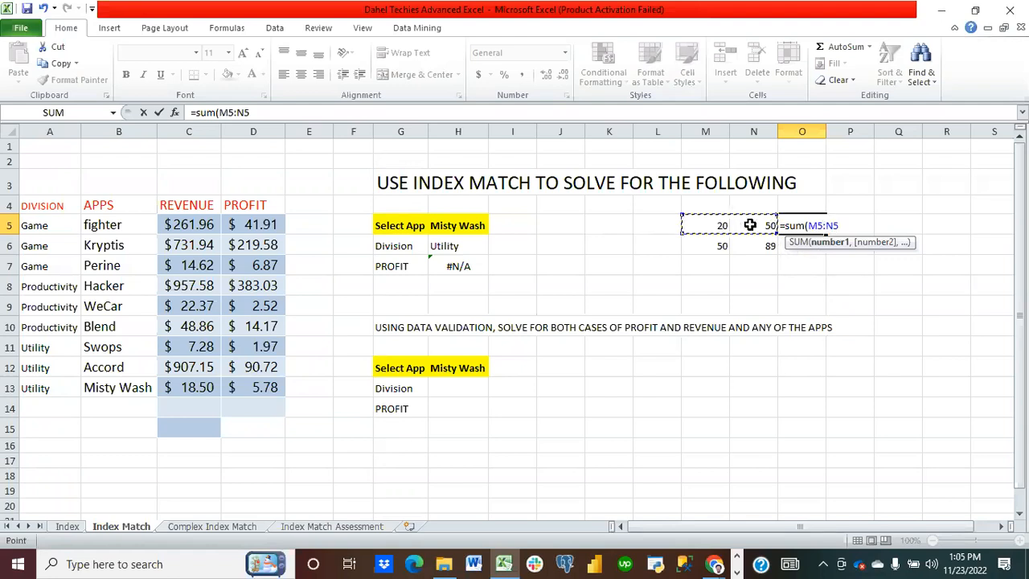
type(")")
key("Return")
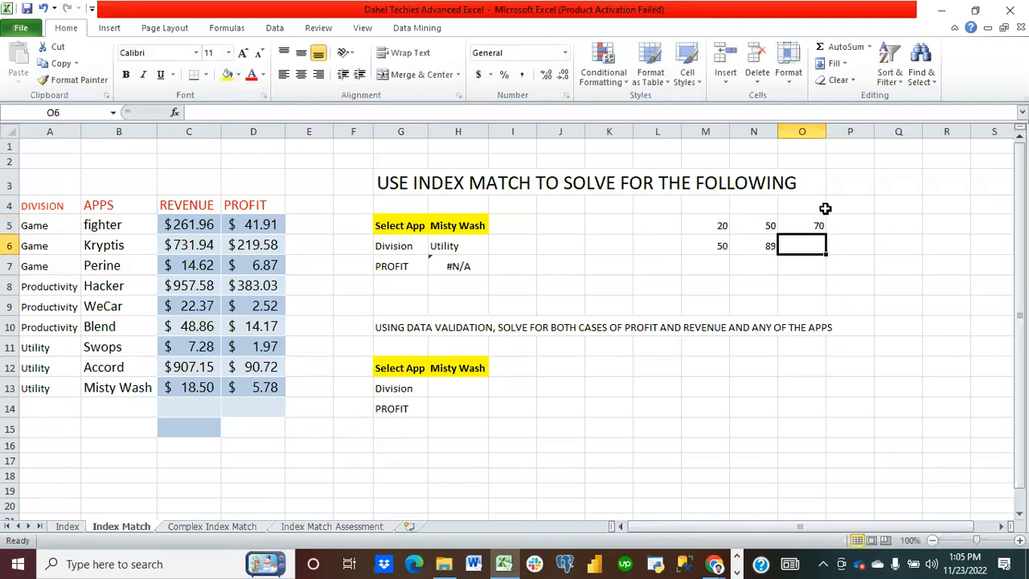
Step: Fill the O5 SUM formula down into O6 to demonstrate relative references
left_click(816, 222)
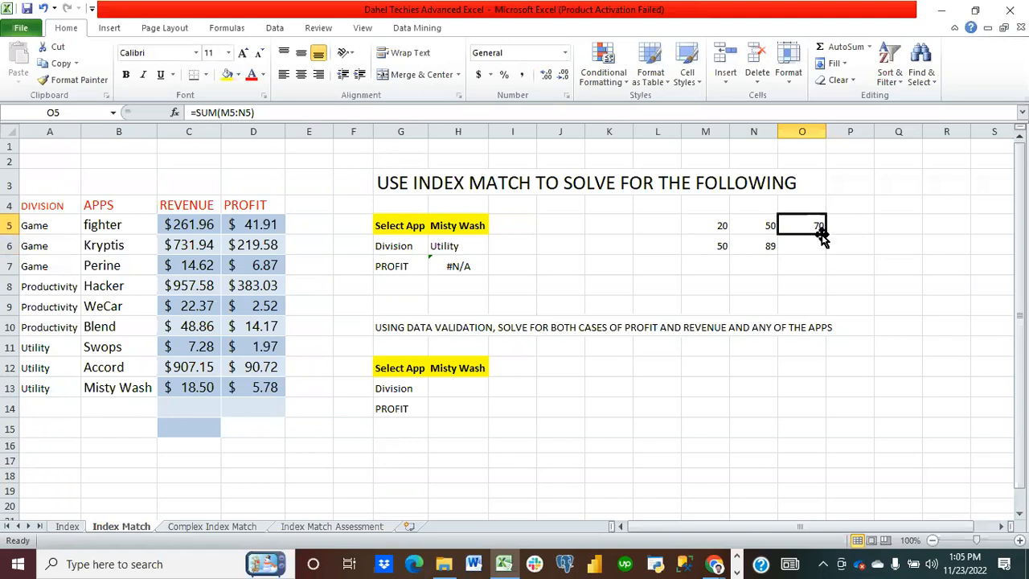
left_click_drag(824, 234, 822, 256)
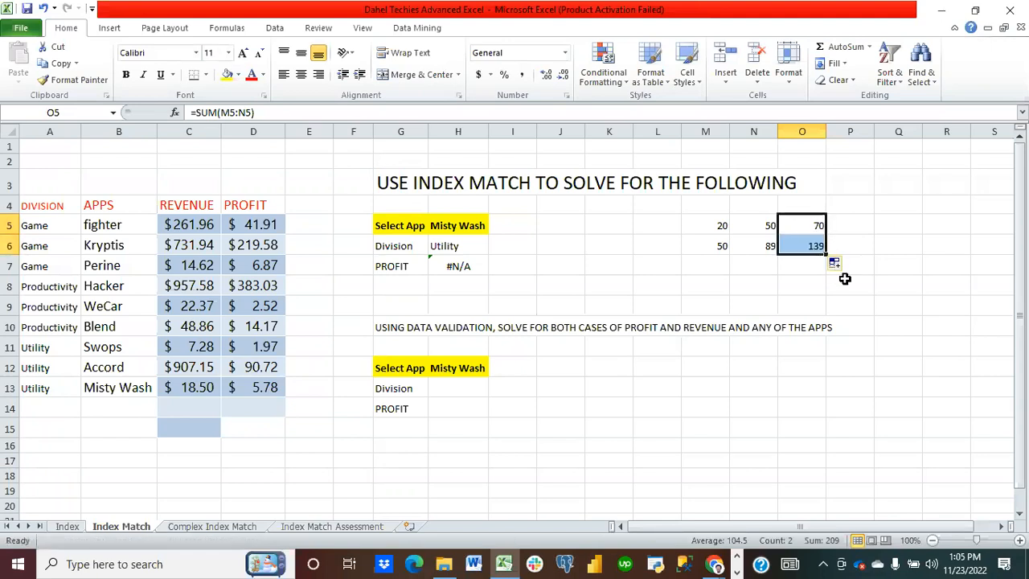
left_click(852, 280)
left_click(905, 226)
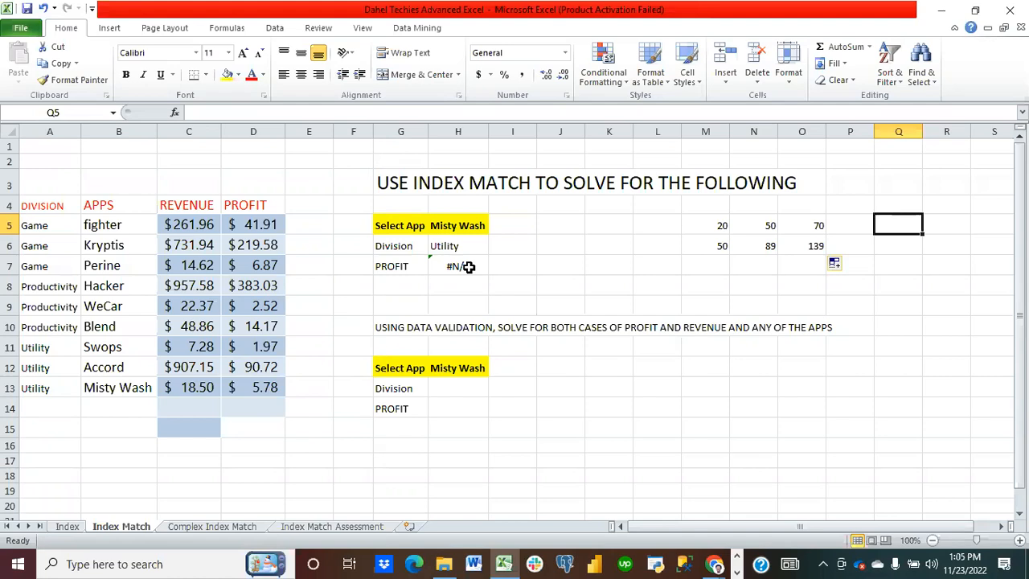
Step: Replace the H7 error with =INDEX(D5:D13,MATCH(H5,B5:B13,0)) to return the selected app's profit
left_click(469, 267)
key("Delete")
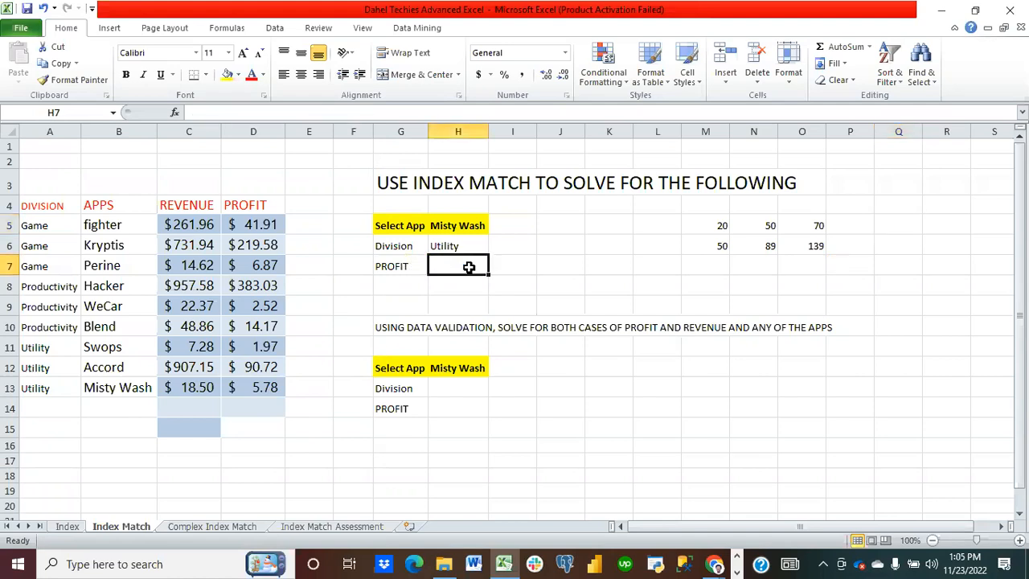
type("=ind")
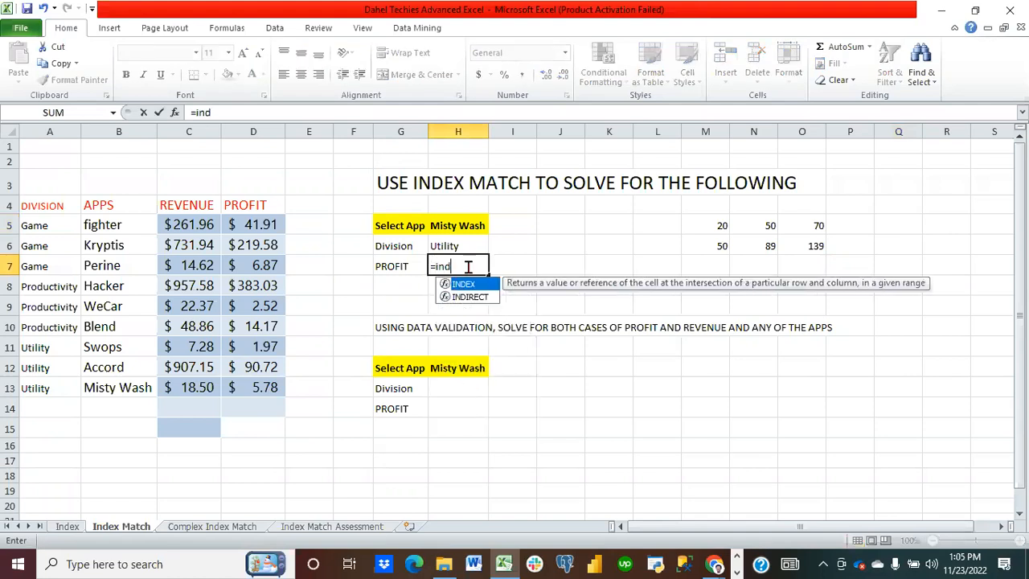
type("ex(")
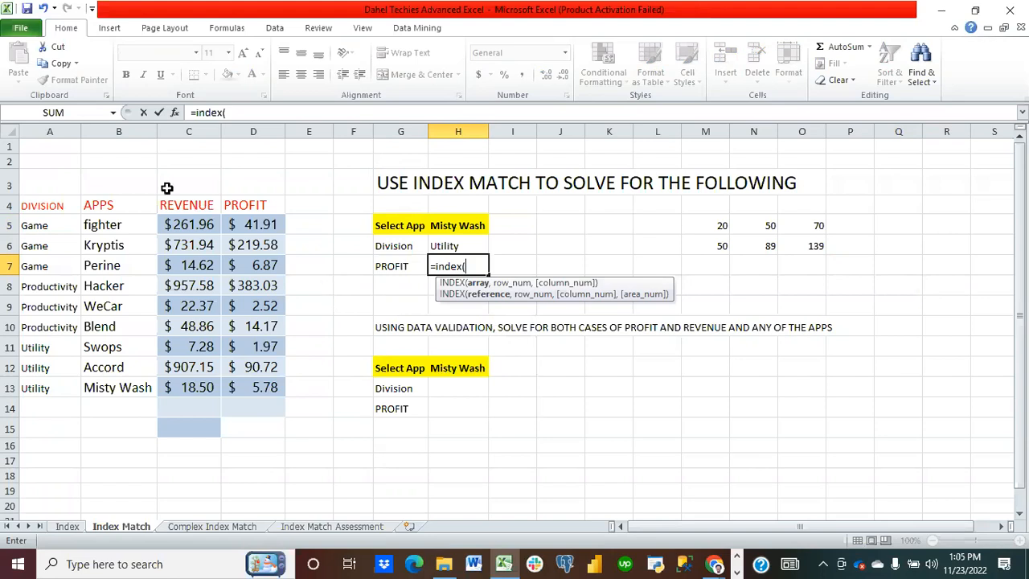
left_click_drag(251, 225, 265, 378)
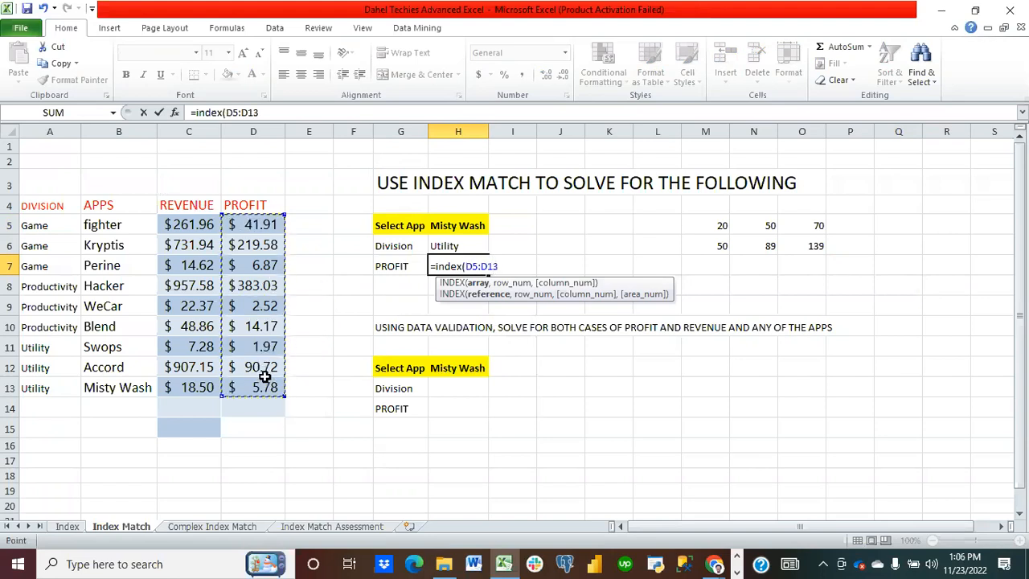
type(",matc")
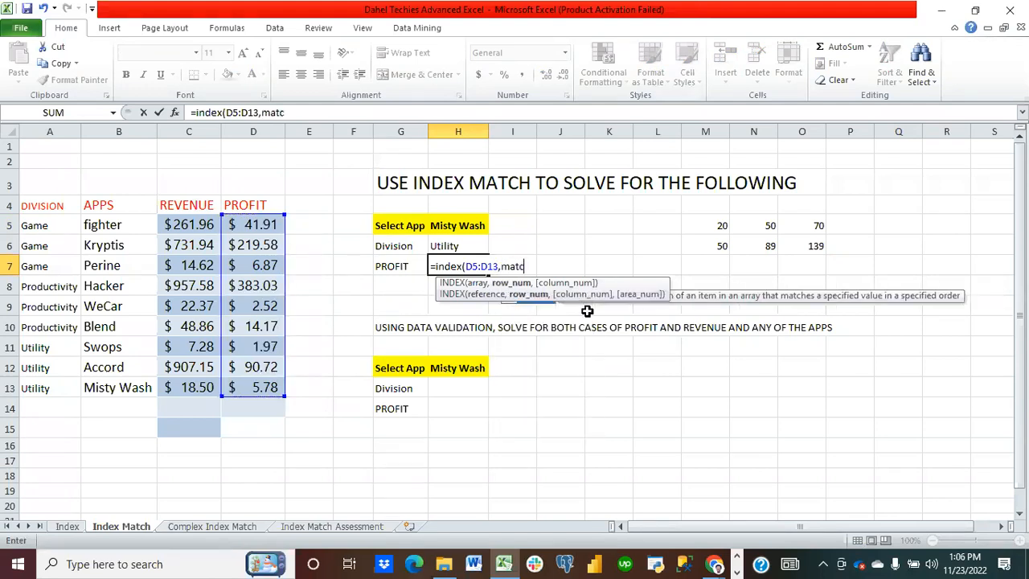
type("h(")
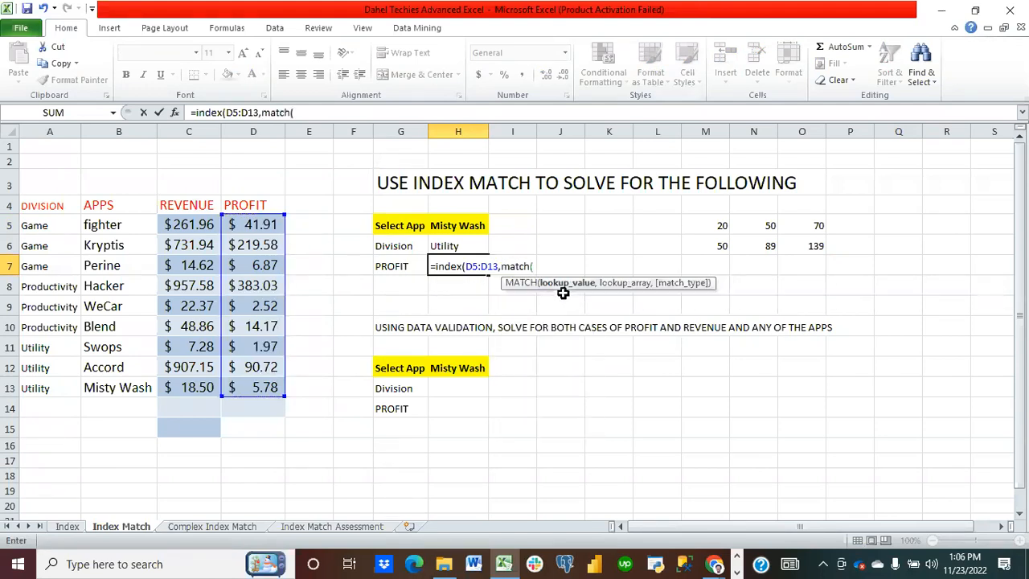
left_click(463, 224)
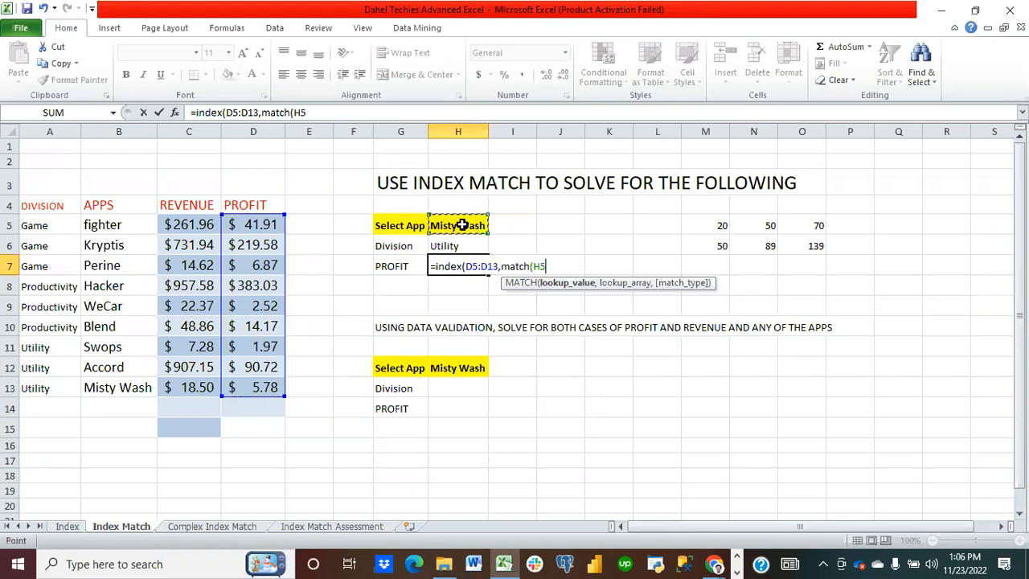
type(",")
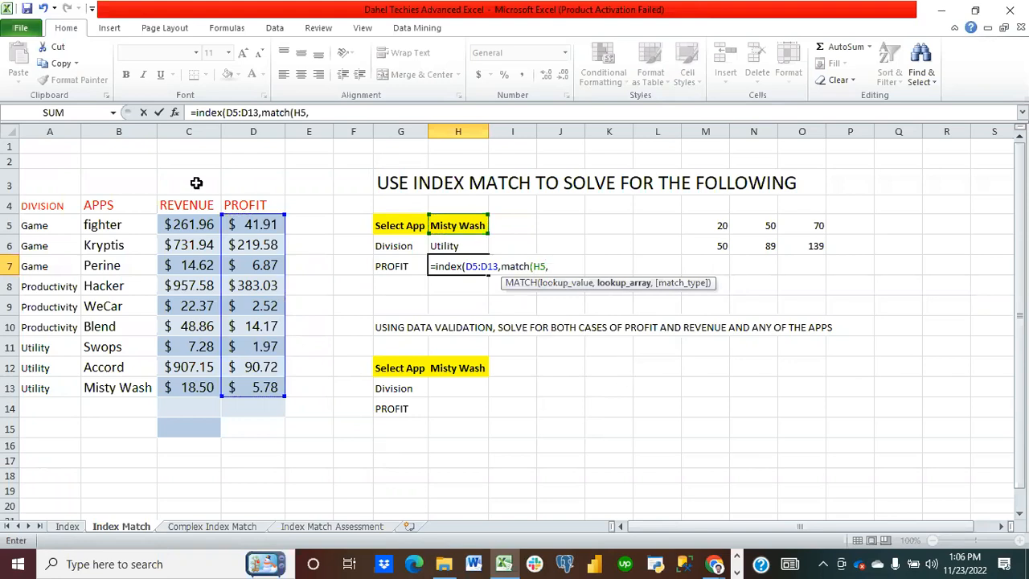
left_click_drag(101, 225, 129, 384)
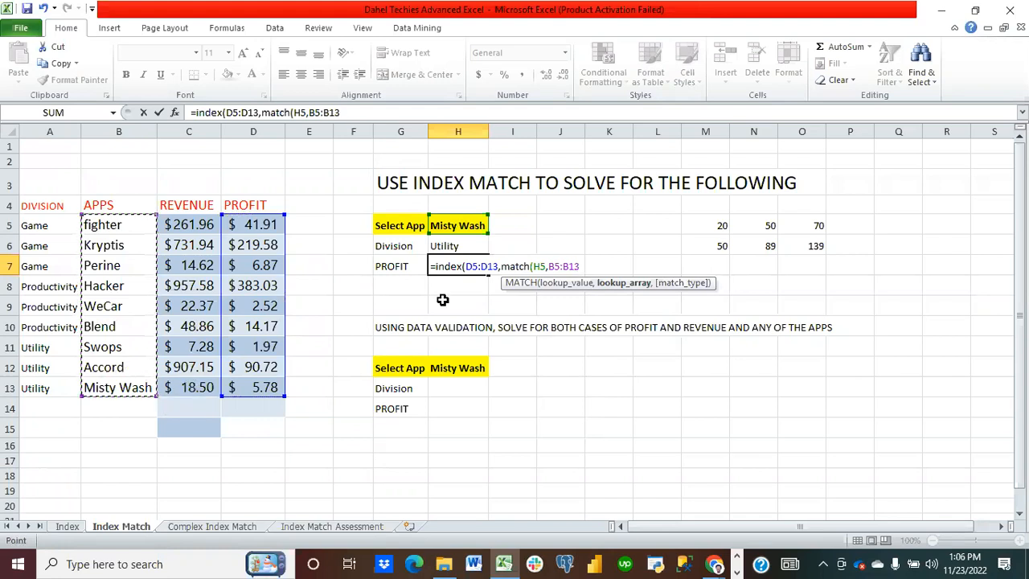
type(",")
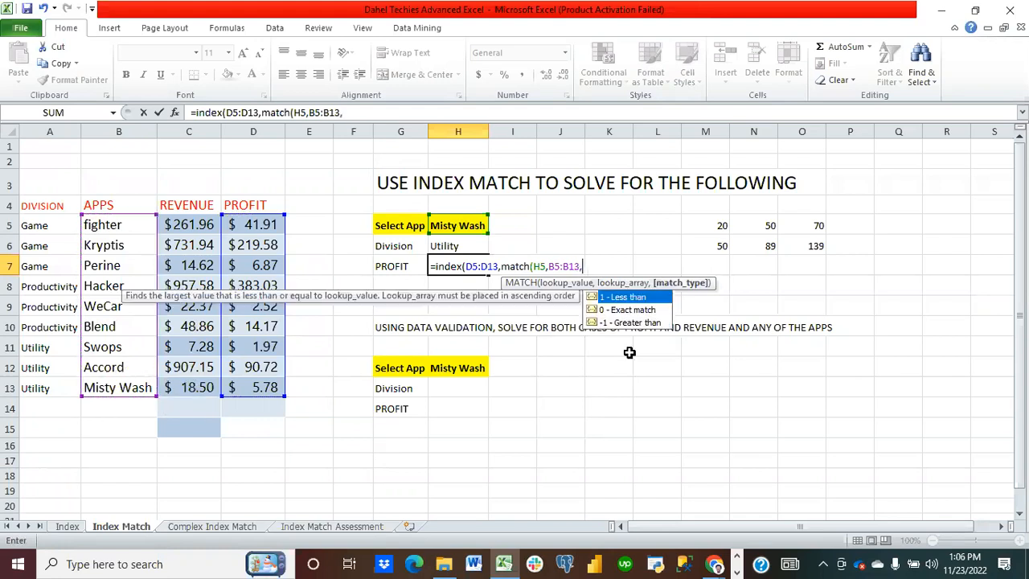
double_click(631, 310)
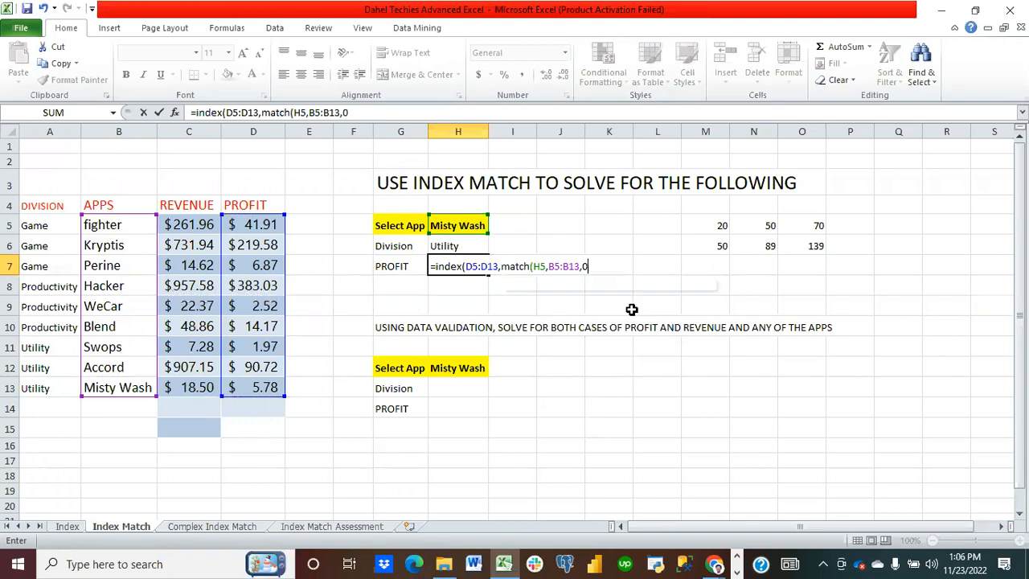
type("))")
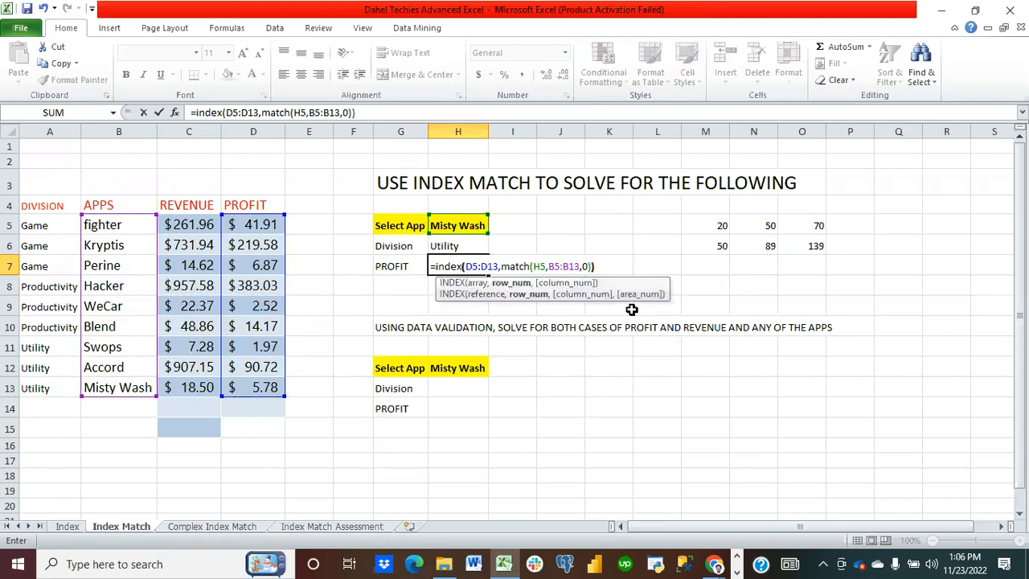
key("Return")
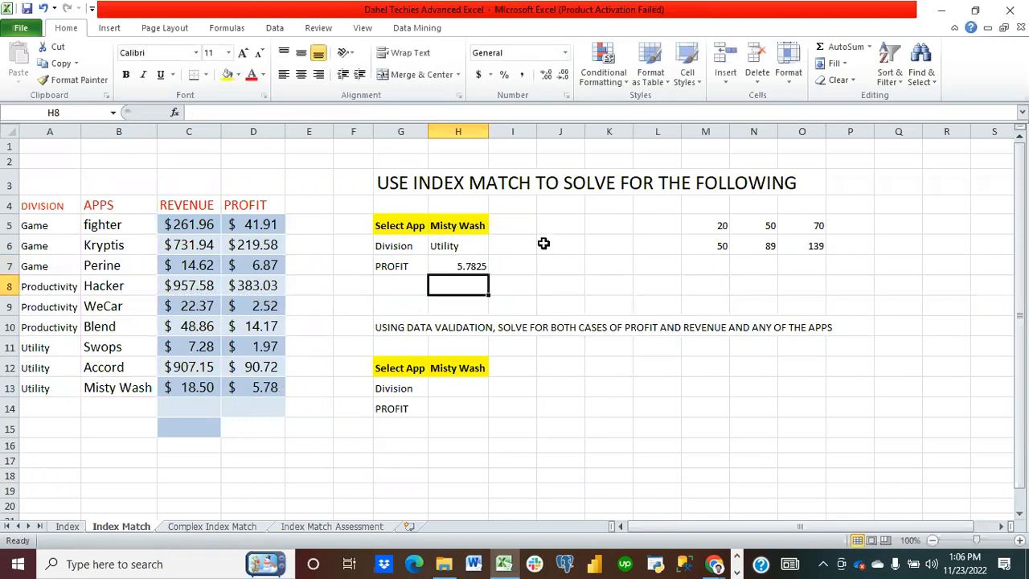
Step: Apply Accounting number format to the profit result in H7
left_click(458, 265)
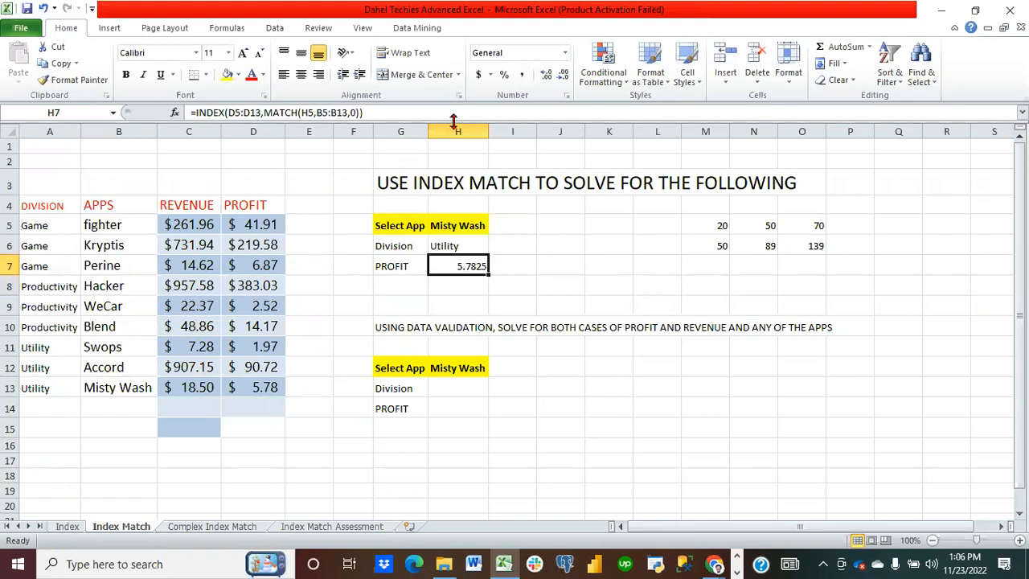
left_click(478, 76)
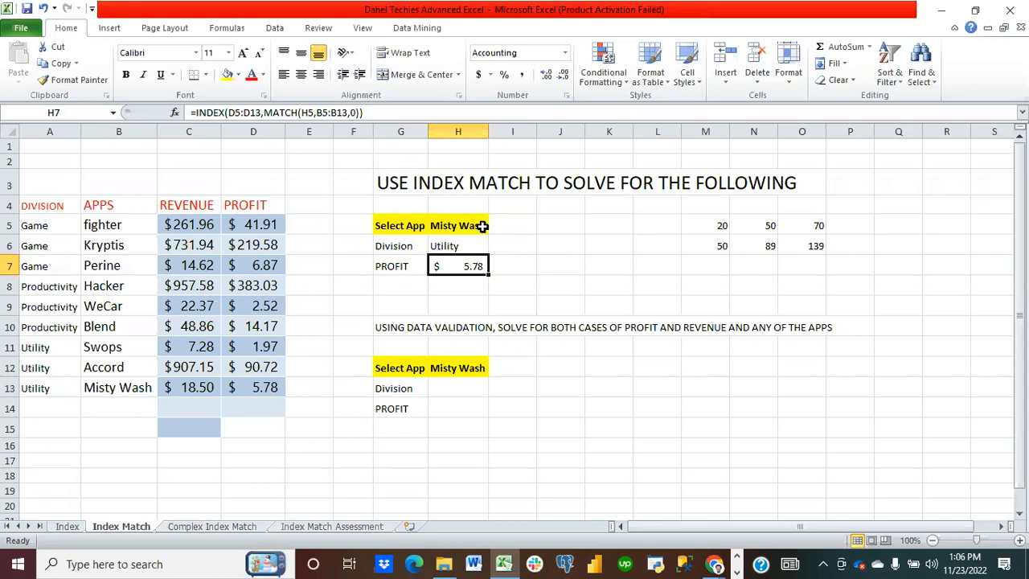
left_click(53, 226)
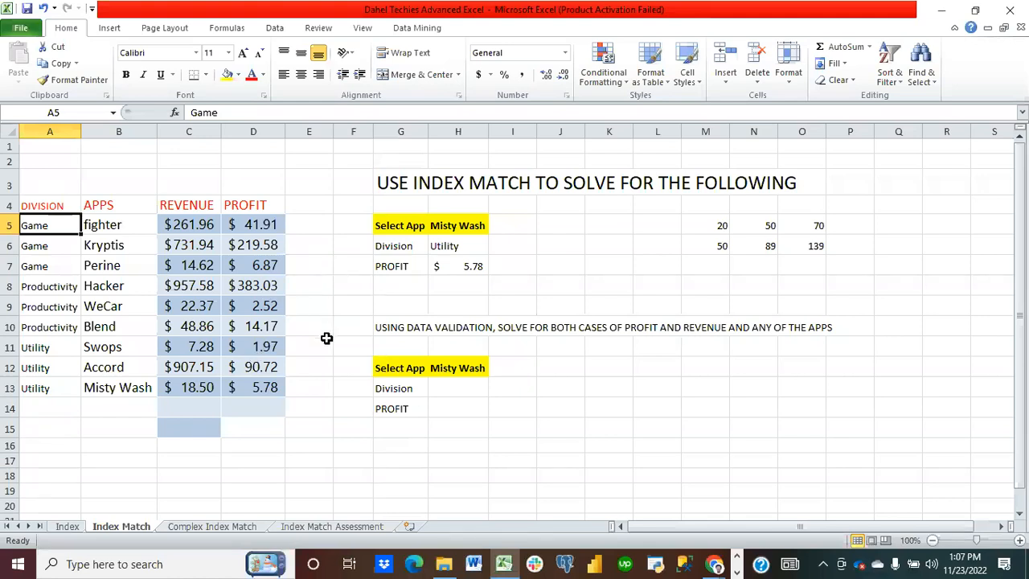
Step: Replace M6 and N6 with the text Clothes and Goat, then inspect the SUM formula in O6
left_click(717, 243)
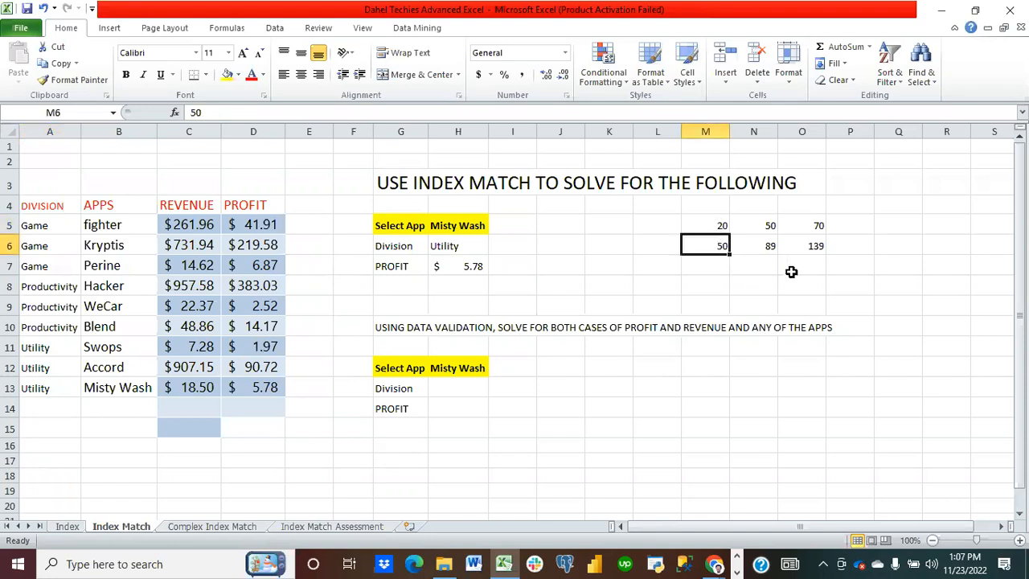
type("Cell")
key("BackSpace")
key("BackSpace")
key("BackSpace")
type("lothes")
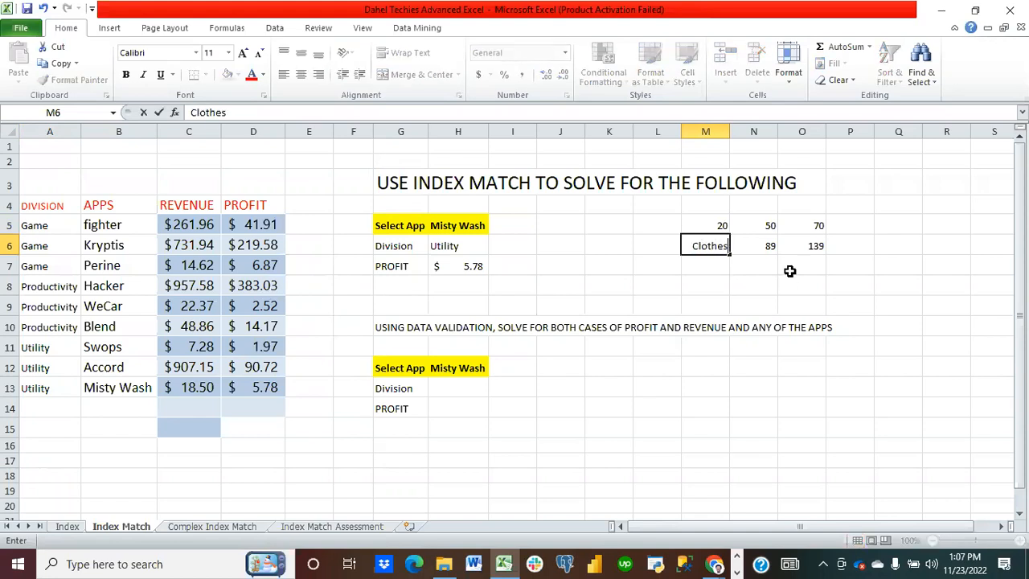
left_click(761, 254)
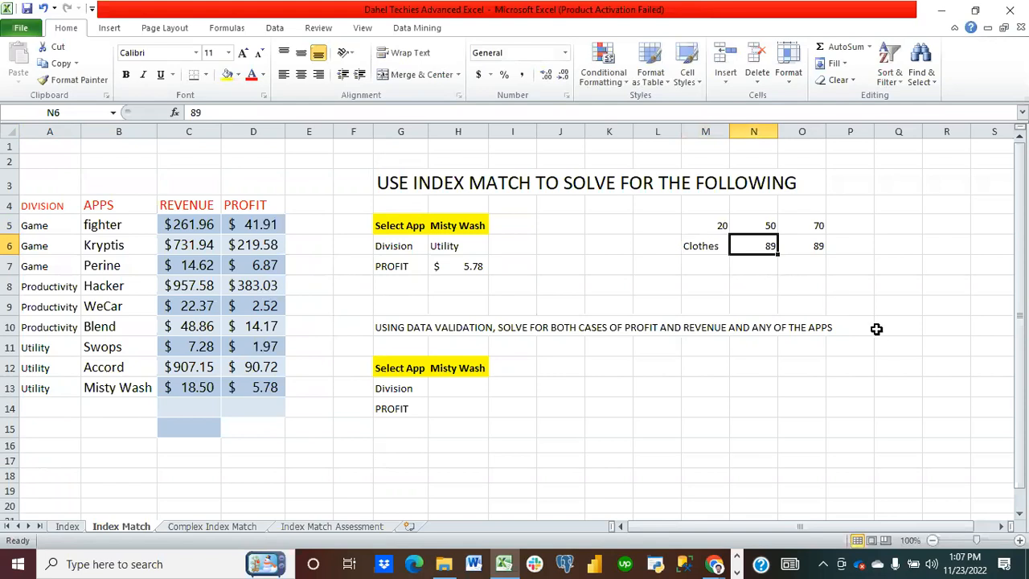
type("Goat")
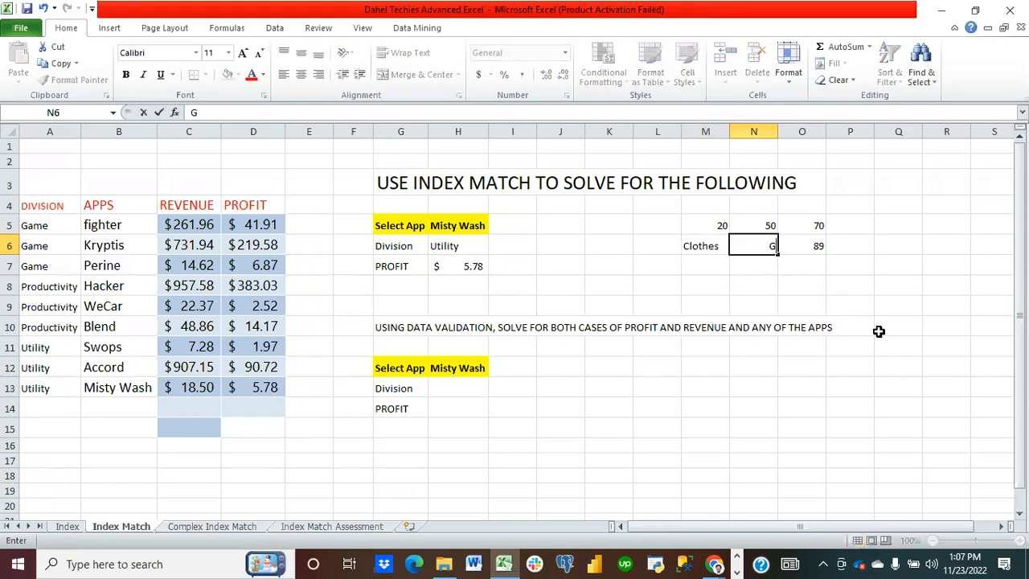
left_click(852, 289)
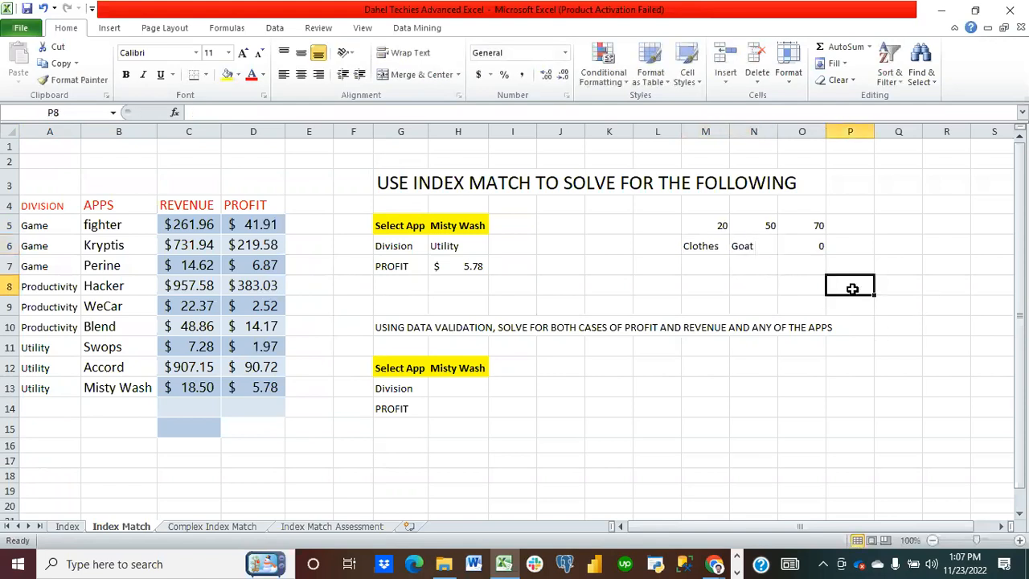
left_click(821, 243)
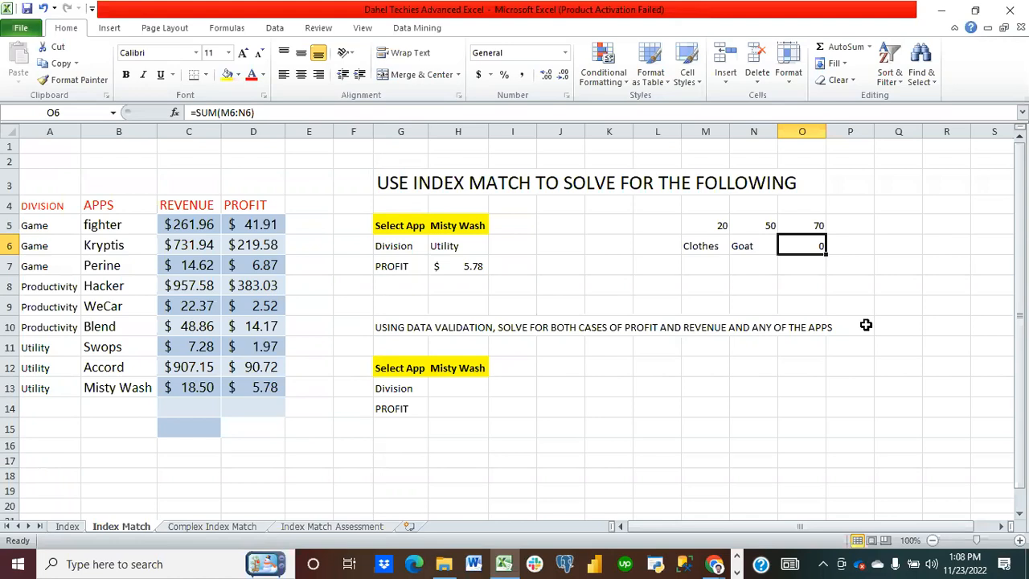
Step: Remove the data validation drop-down from H12 using Clear All in Data Validation
left_click(470, 369)
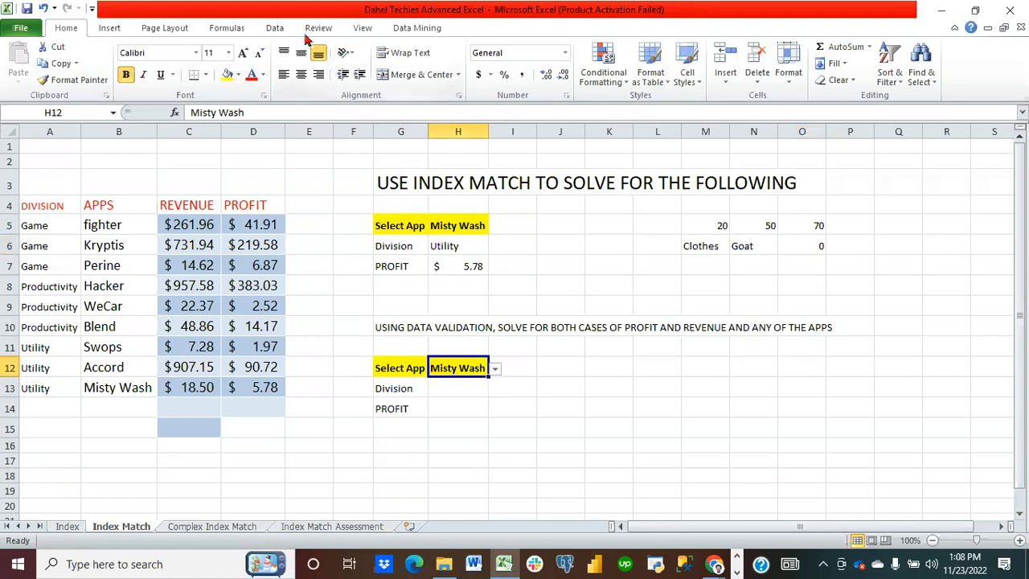
left_click(276, 30)
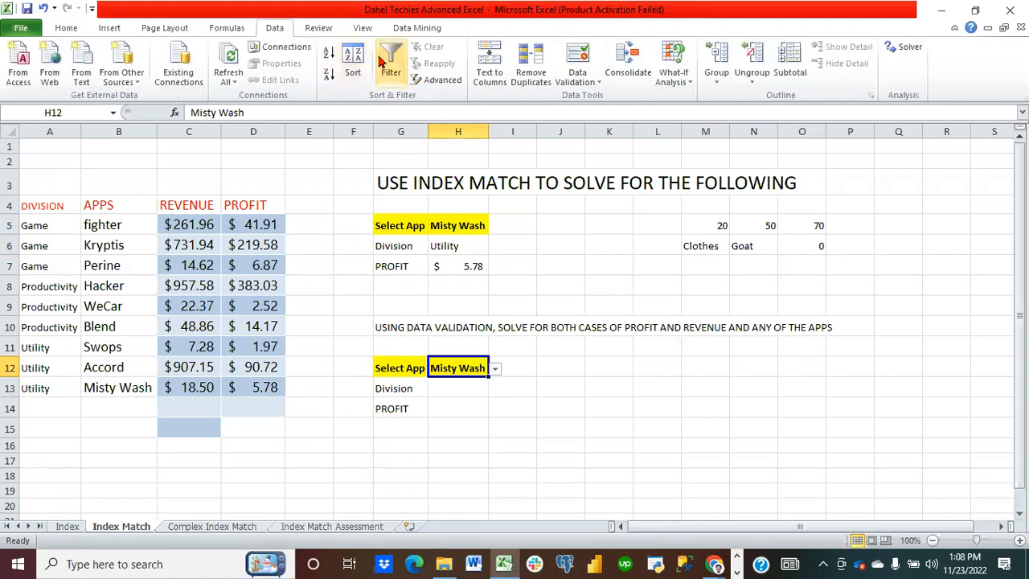
left_click(582, 74)
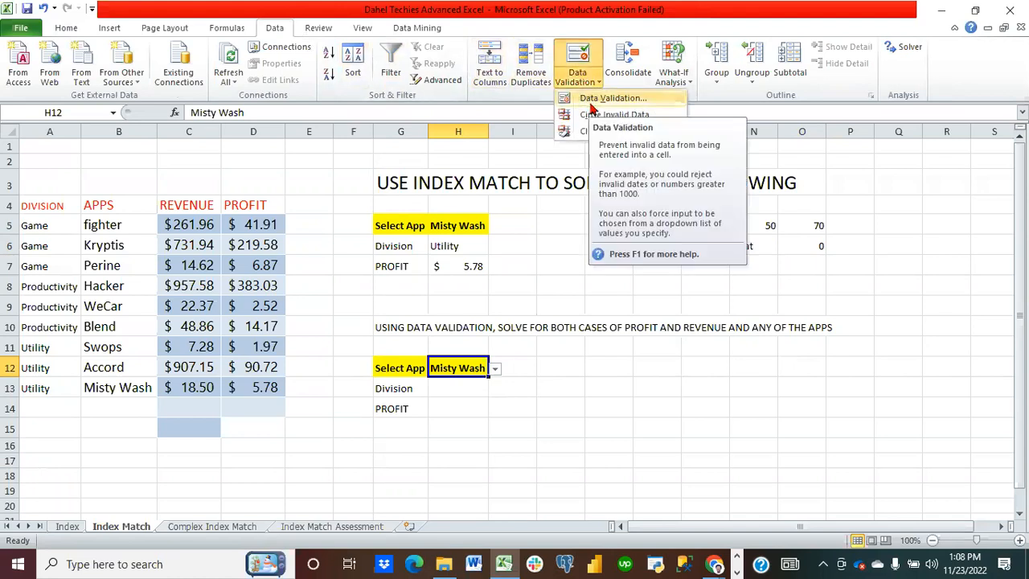
left_click(593, 99)
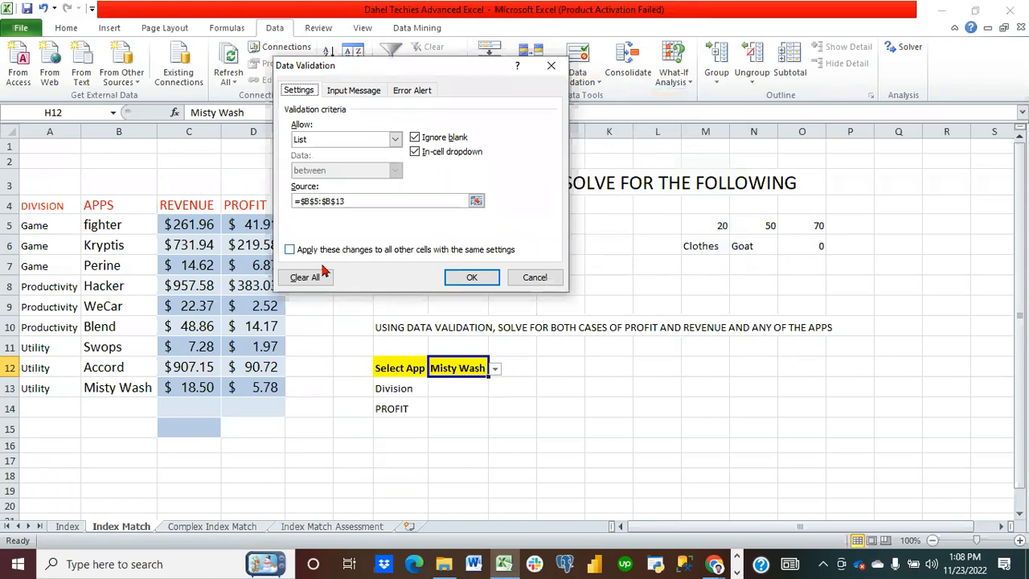
left_click(306, 277)
left_click(469, 278)
left_click(569, 381)
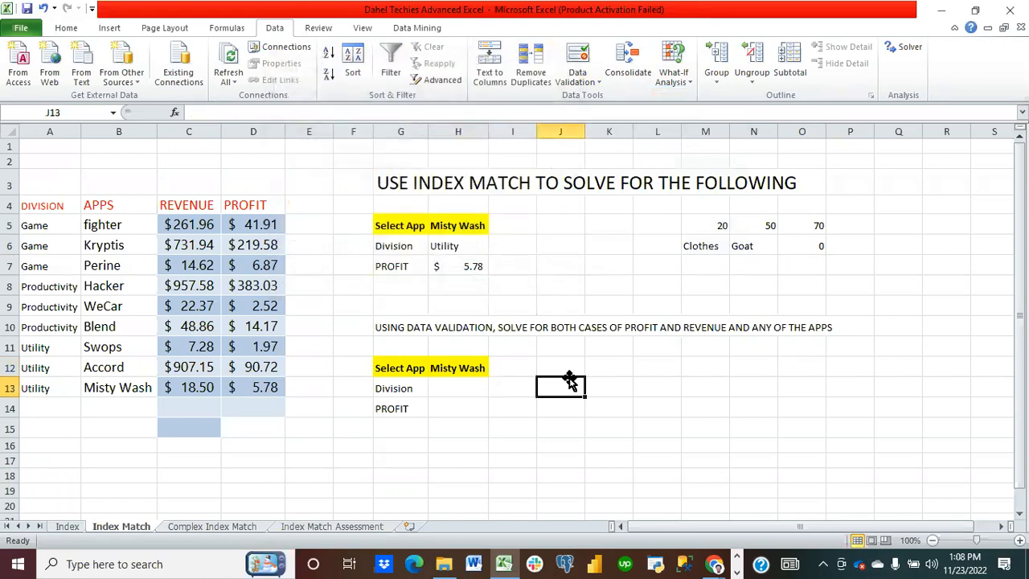
left_click(466, 367)
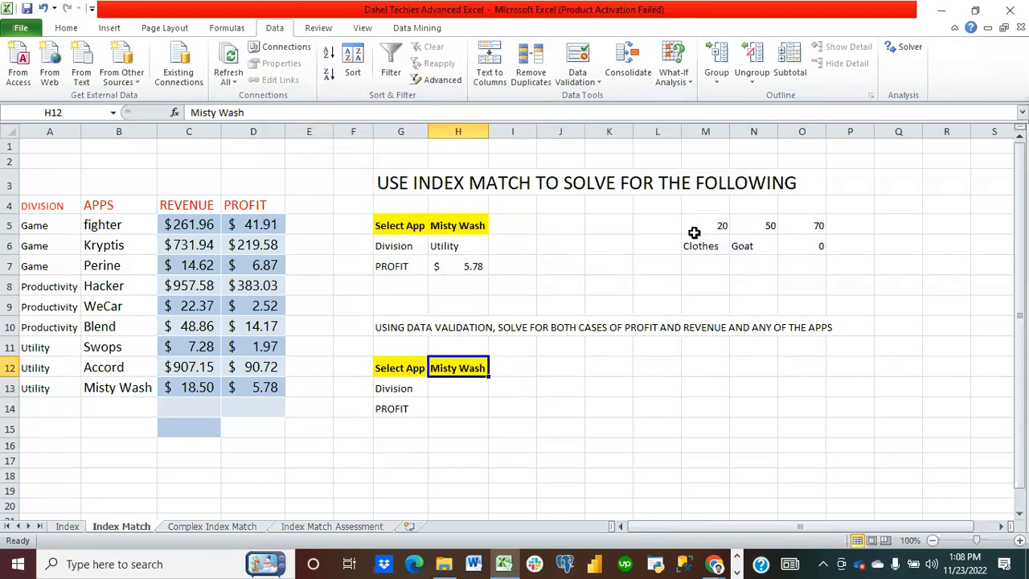
Step: Delete the practice values in L5:O6 and the division and profit formulas in H6:H7
left_click_drag(679, 223, 815, 251)
key("Delete")
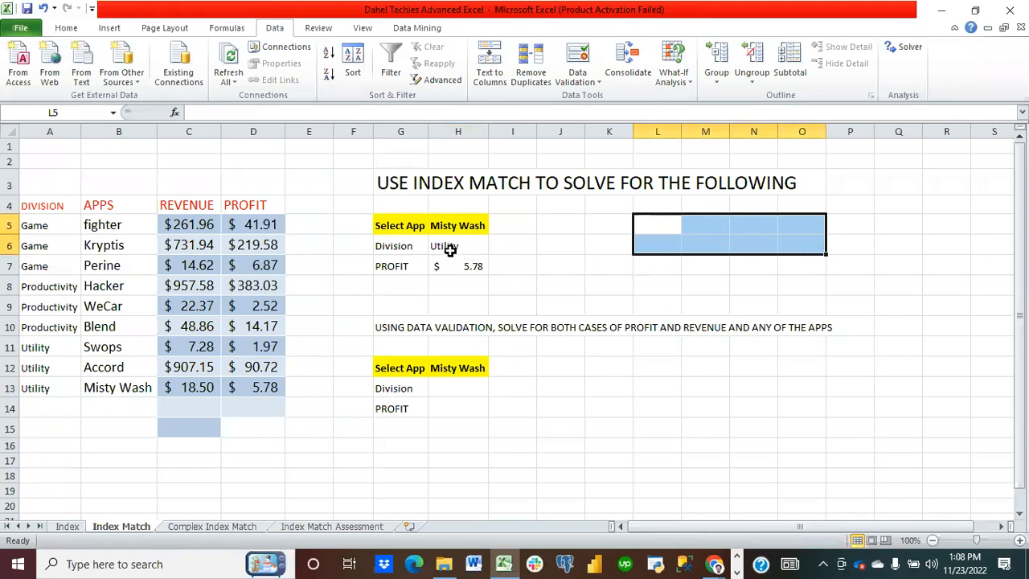
left_click_drag(450, 249, 452, 269)
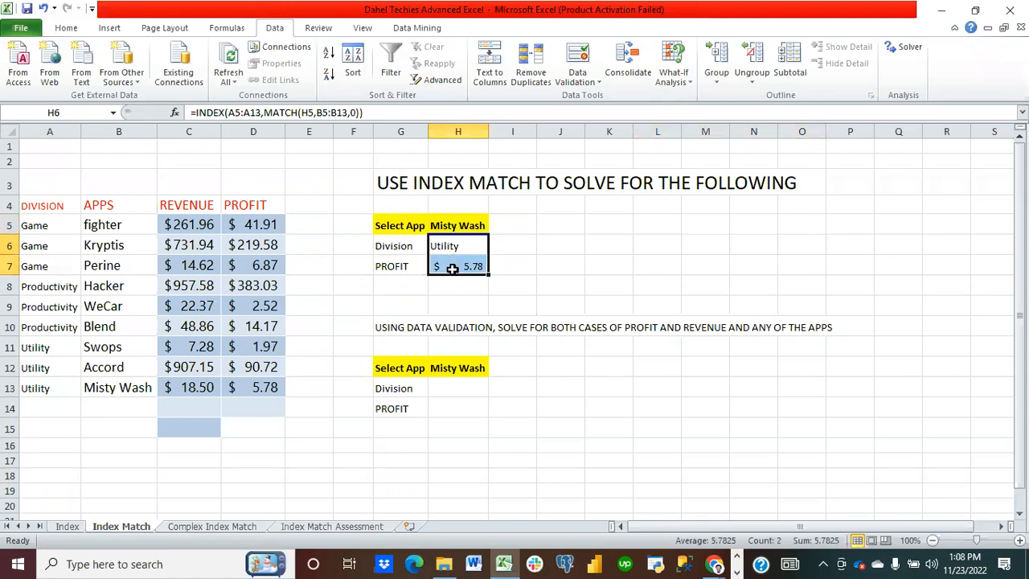
key("Delete")
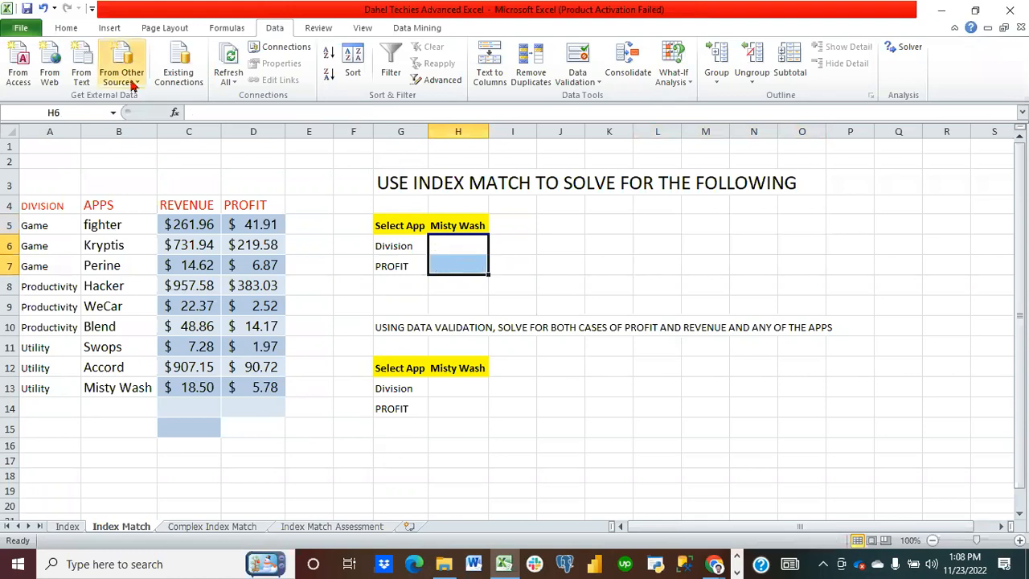
left_click(71, 28)
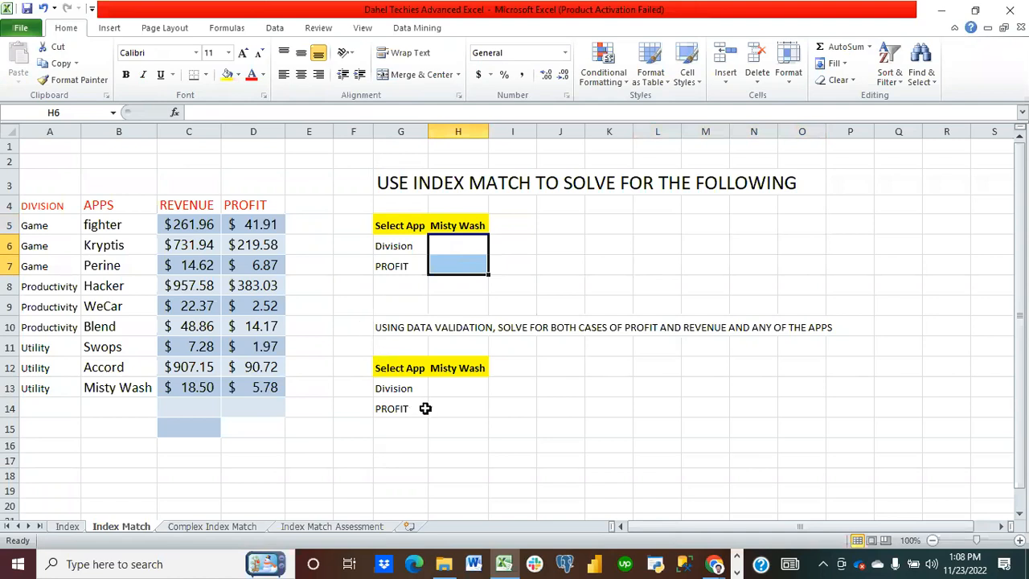
left_click(461, 387)
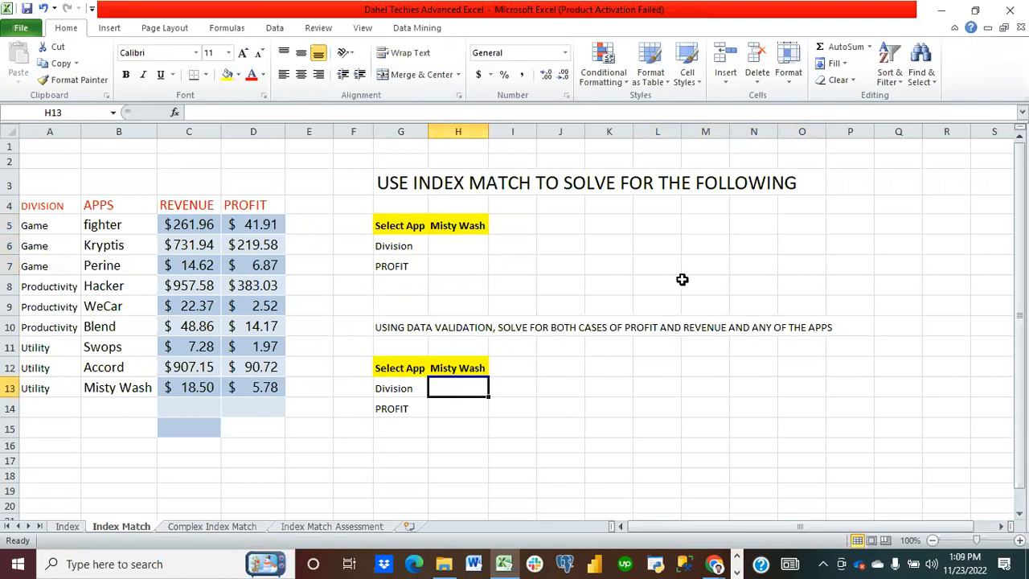
left_click(852, 81)
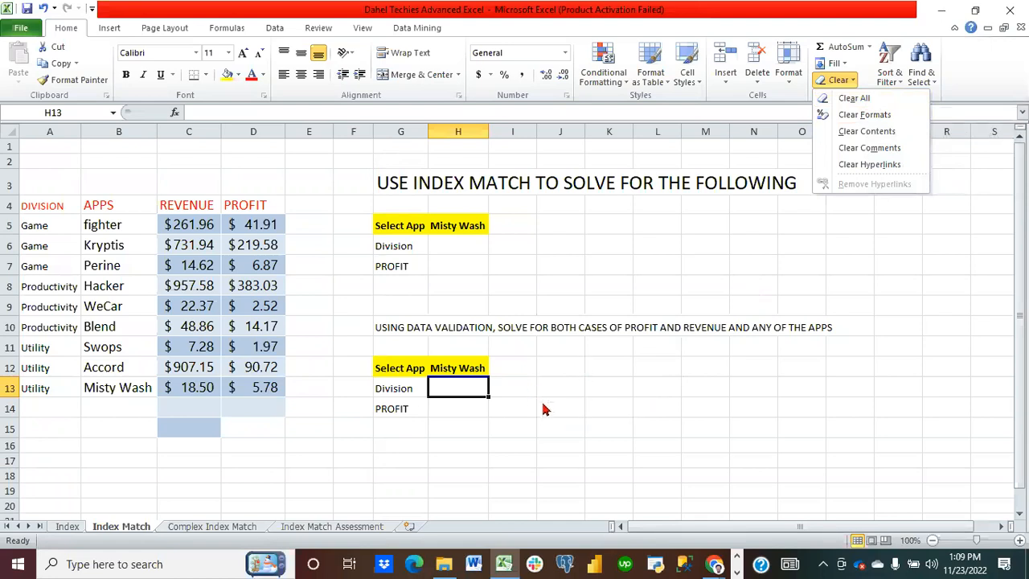
left_click(515, 401)
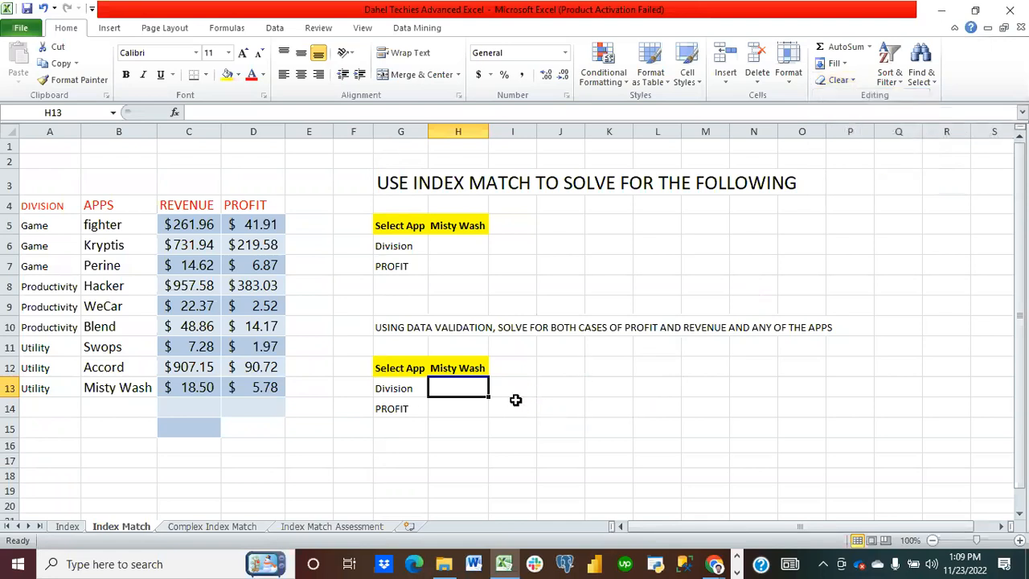
Step: Add a list data validation drop-down to H12 using the app names in B5:B13 as its source, and check its options
left_click(456, 407)
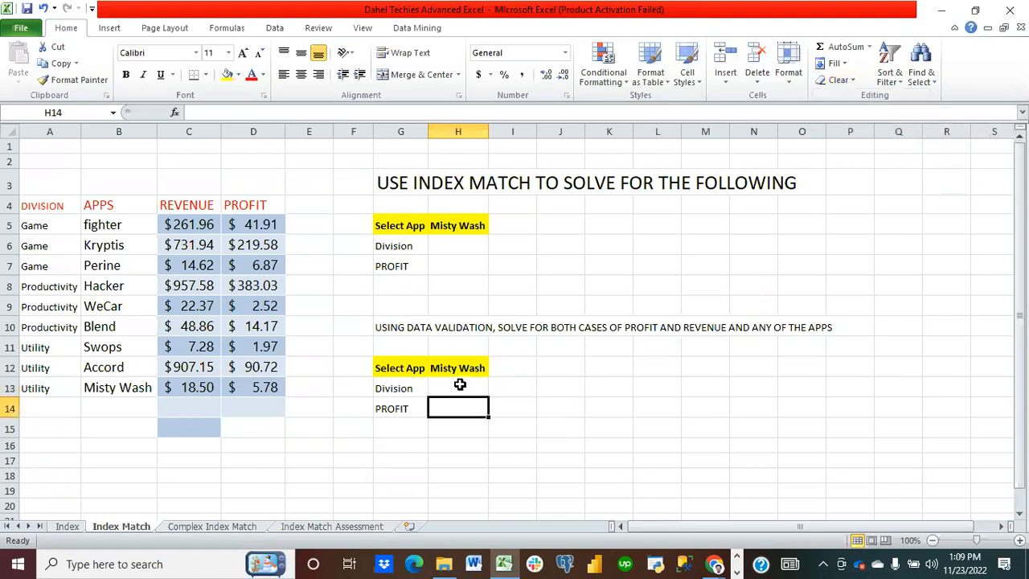
left_click(466, 367)
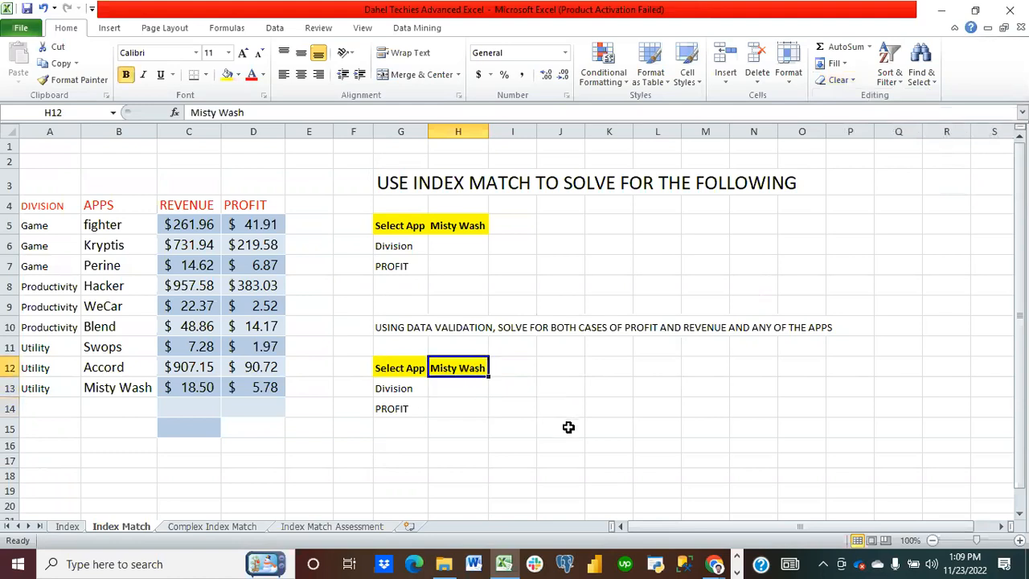
left_click(273, 31)
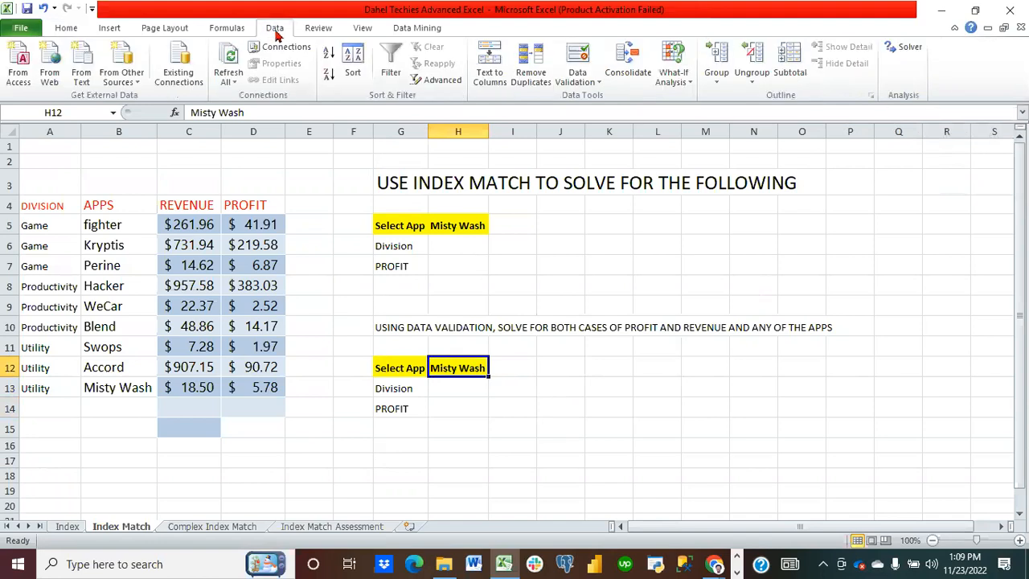
left_click(589, 74)
left_click(613, 98)
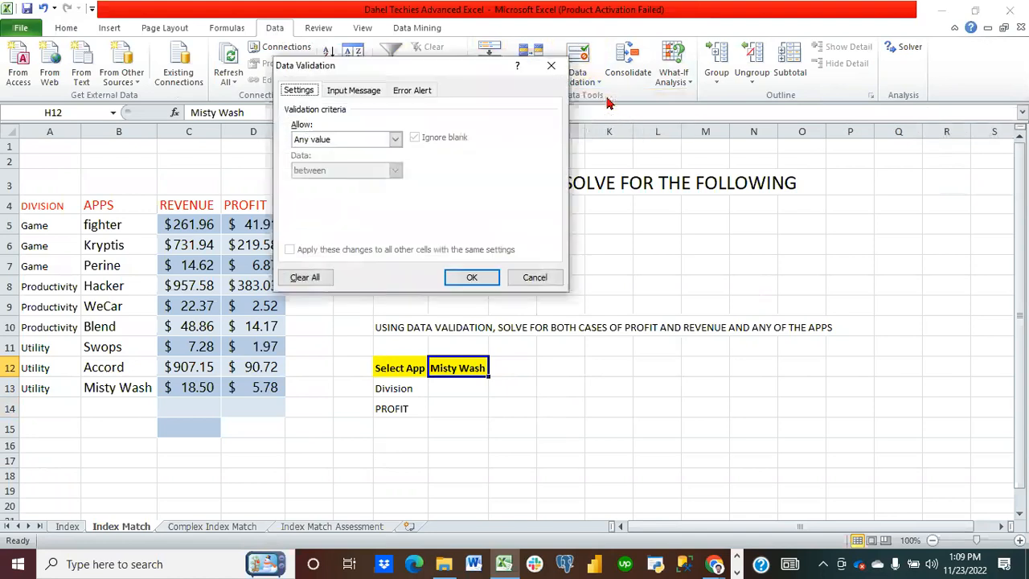
left_click(397, 140)
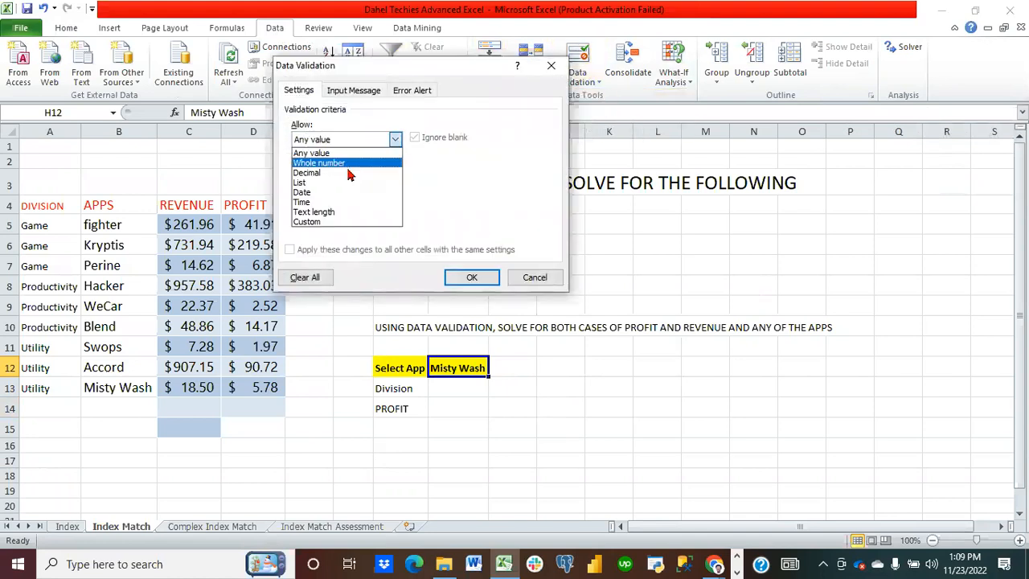
left_click(332, 194)
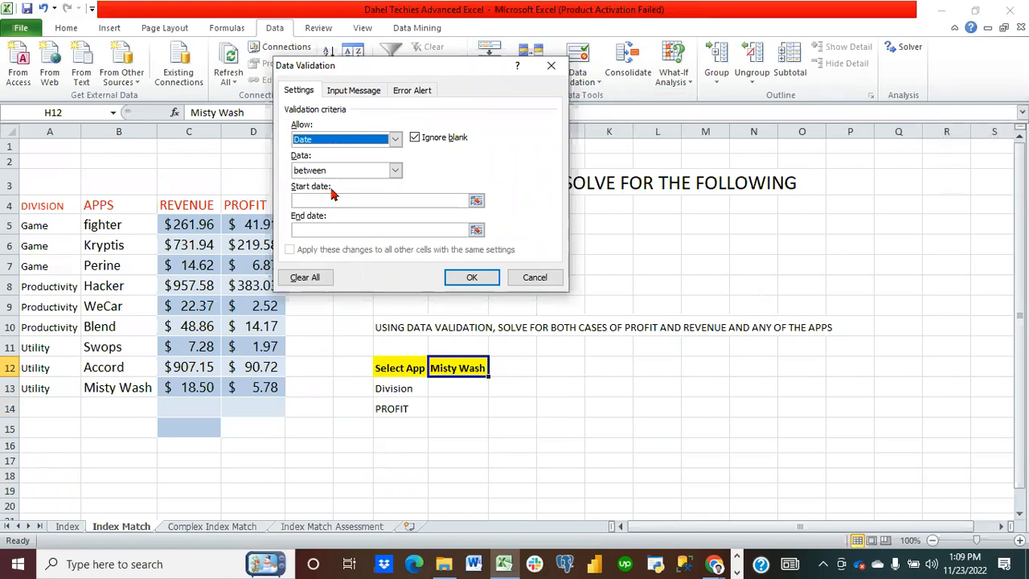
left_click(396, 140)
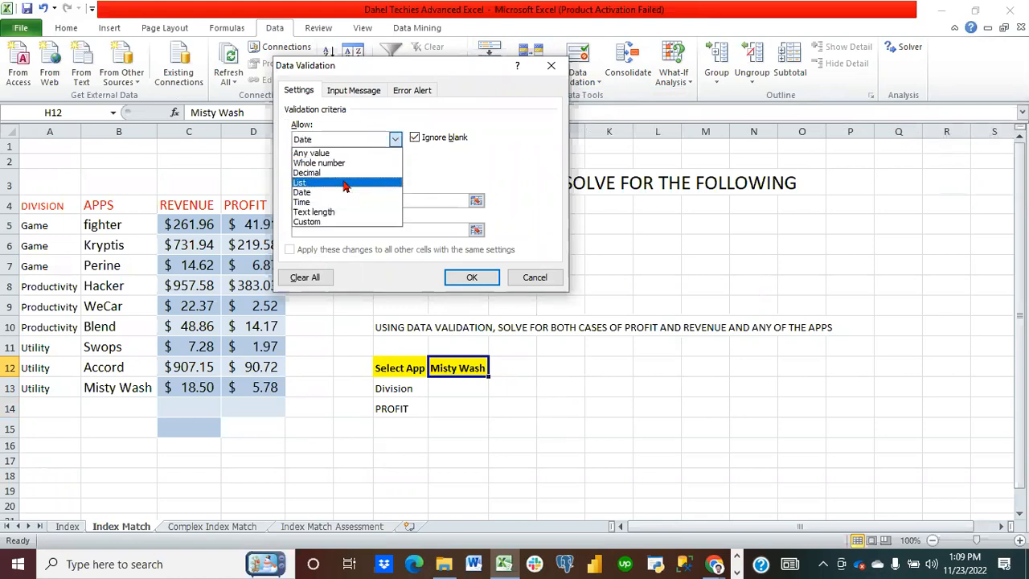
left_click(344, 183)
left_click(338, 200)
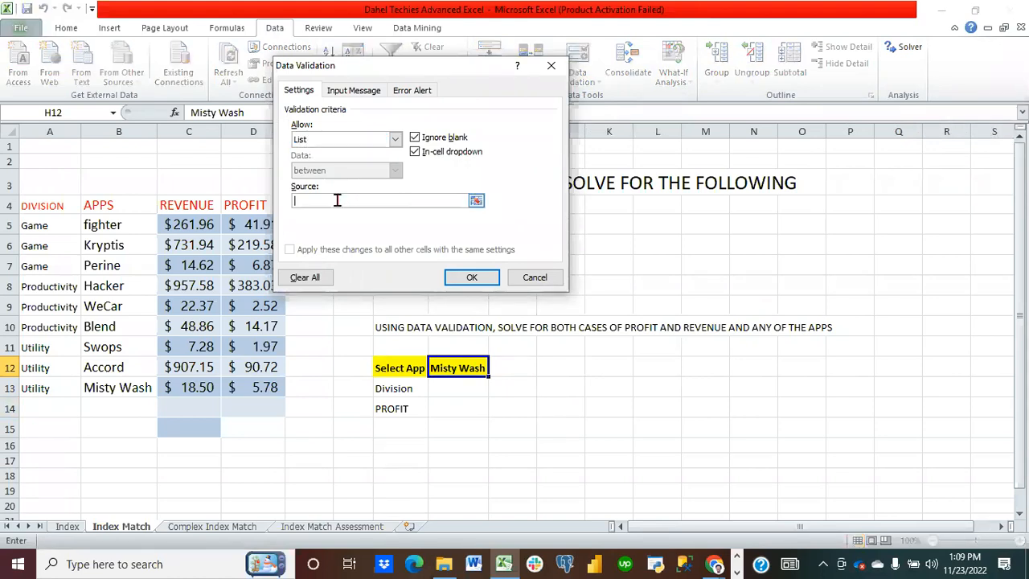
left_click_drag(100, 223, 119, 390)
left_click(472, 277)
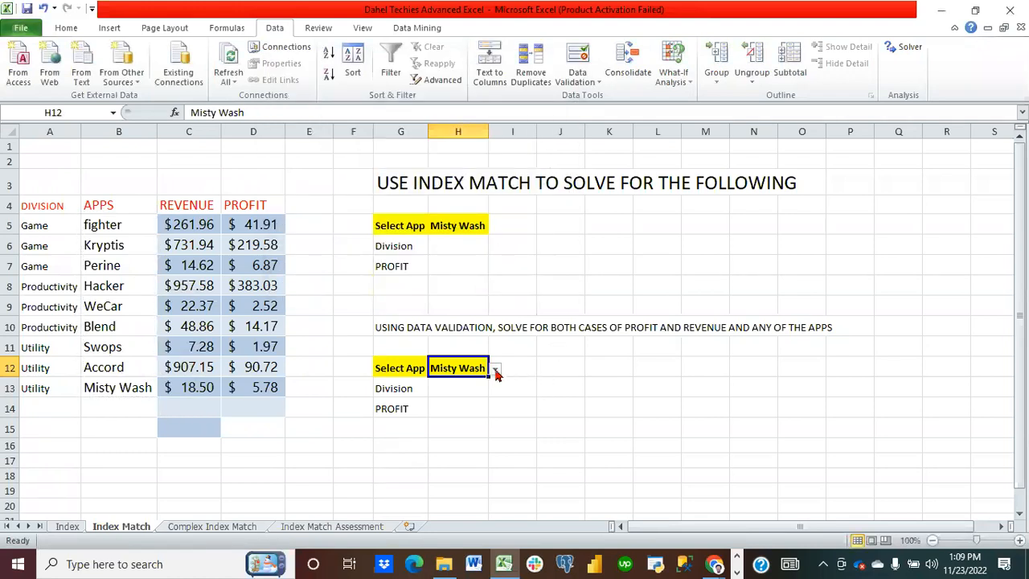
left_click(495, 370)
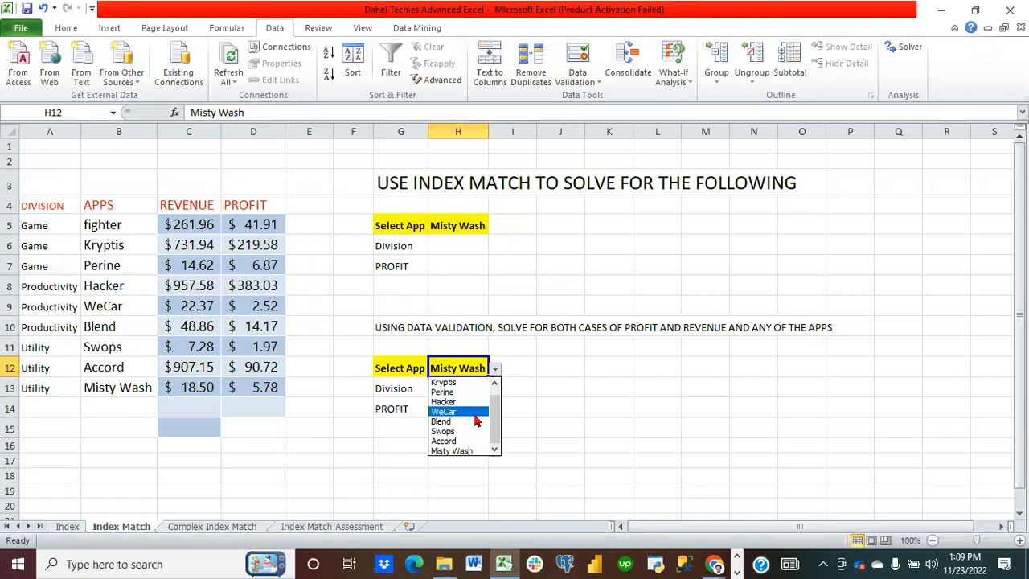
key("Escape")
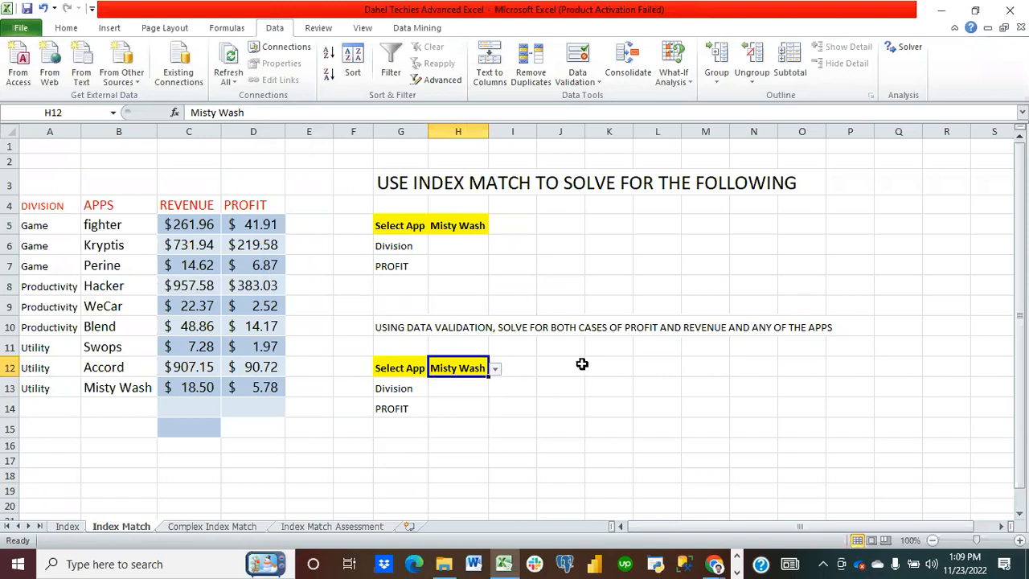
Step: Add a list data validation drop-down to G13 using the division names in A5:A13 as its source
left_click(422, 390)
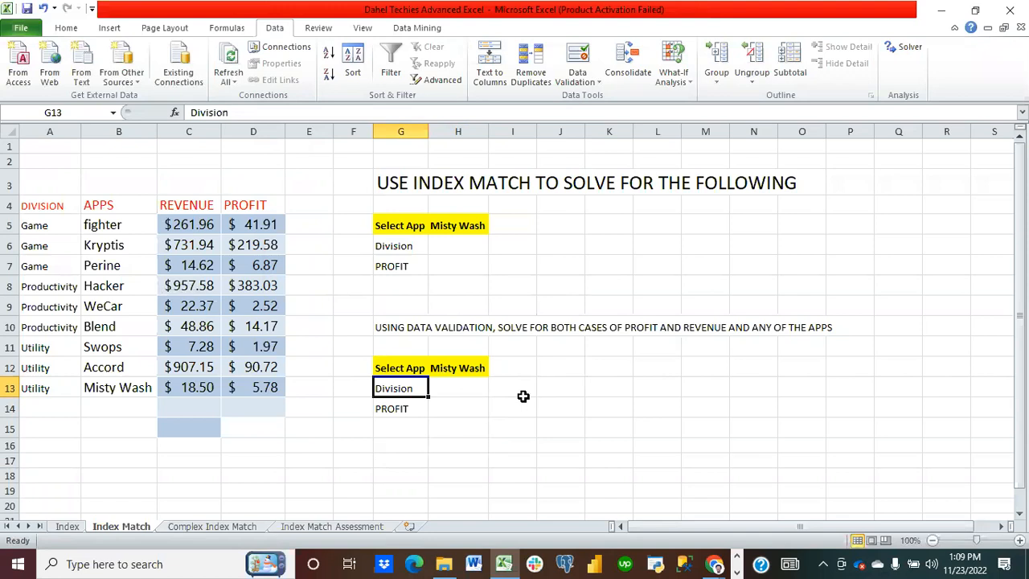
left_click(405, 410)
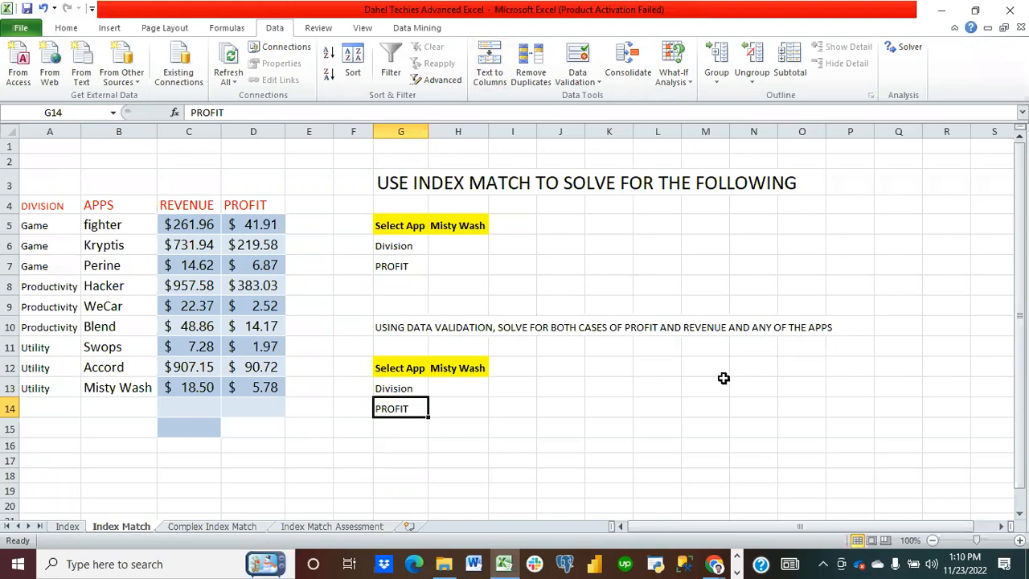
left_click(419, 390)
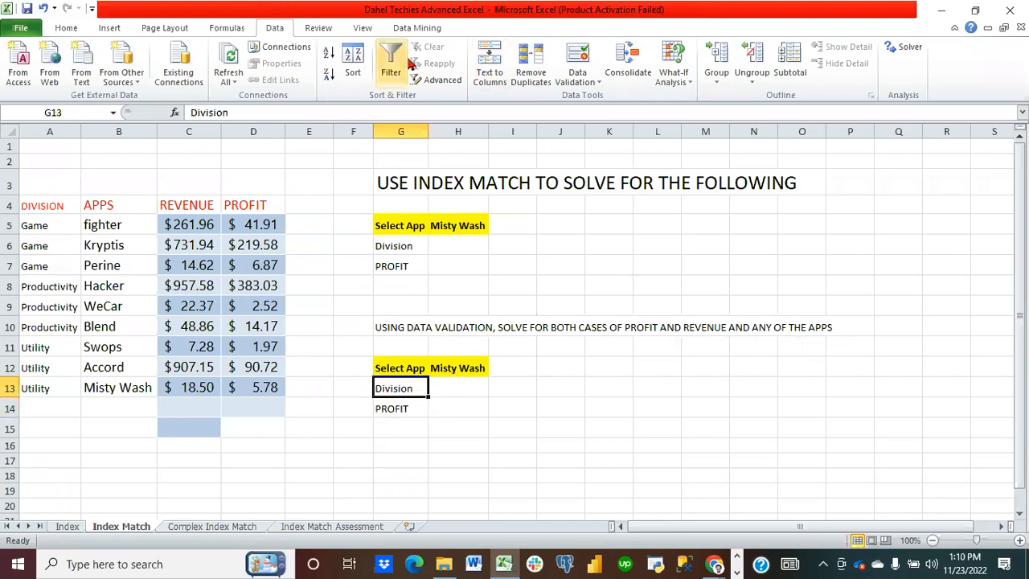
left_click(580, 81)
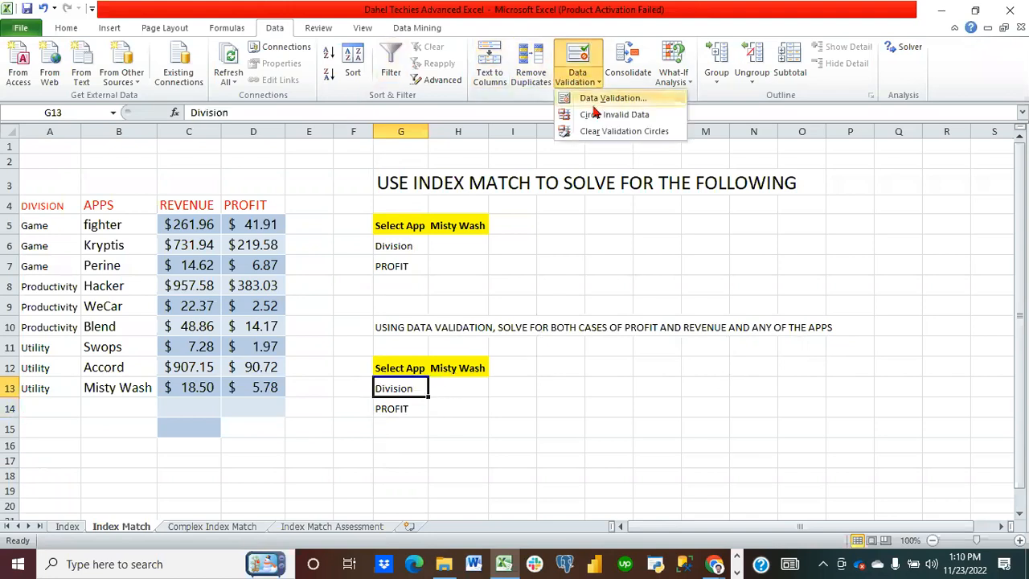
left_click(594, 99)
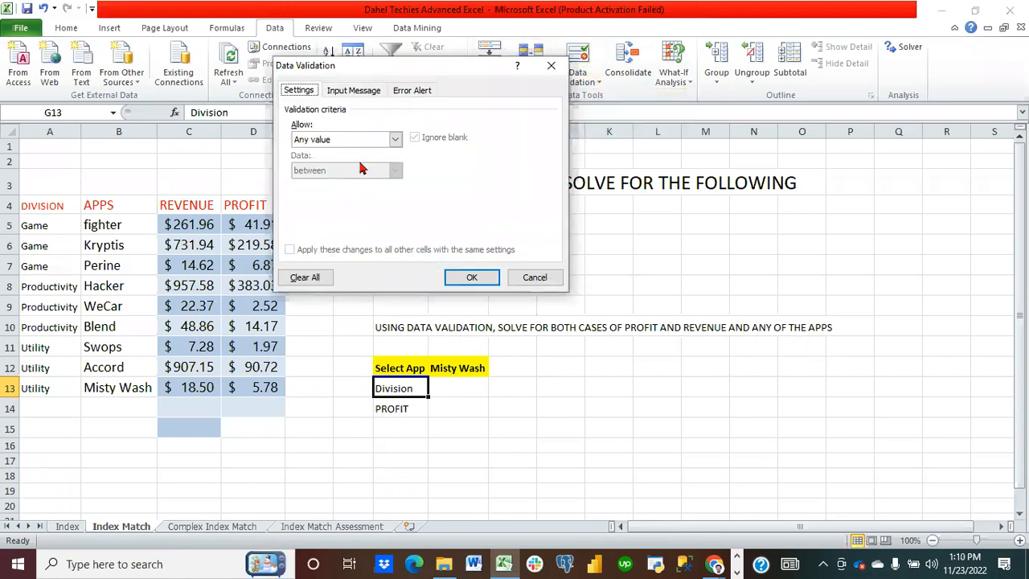
left_click(393, 143)
left_click(336, 194)
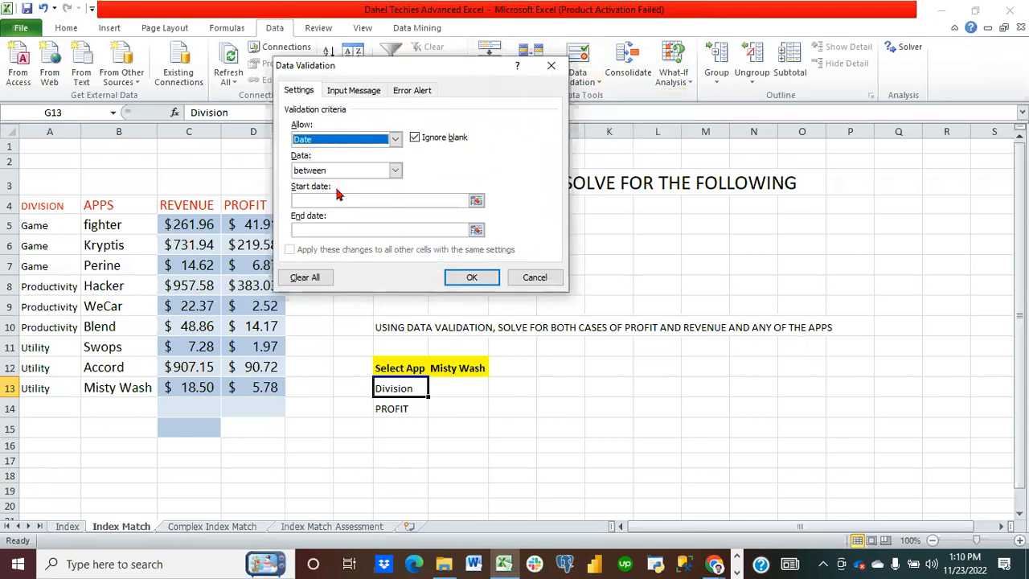
left_click(394, 139)
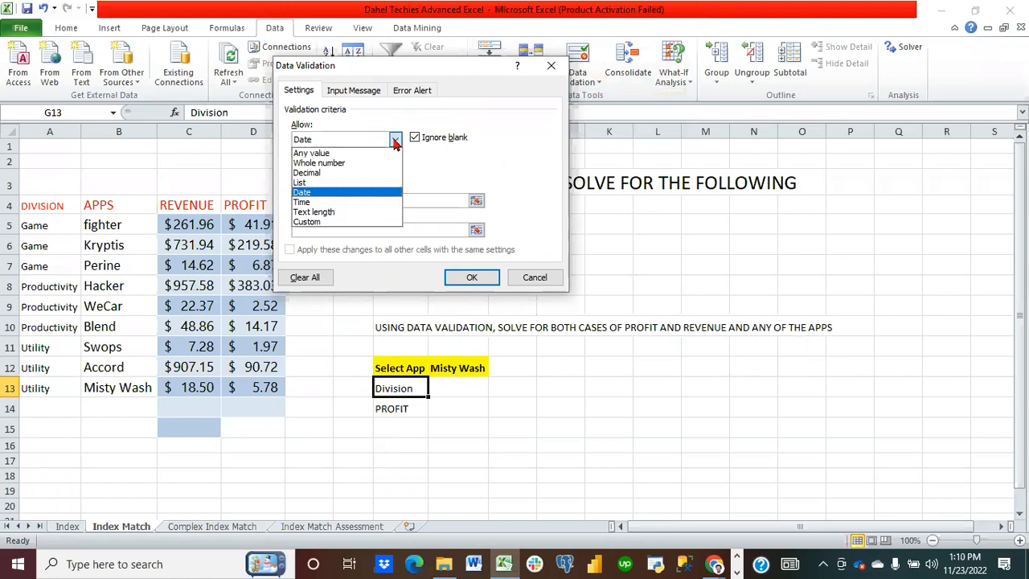
left_click(348, 183)
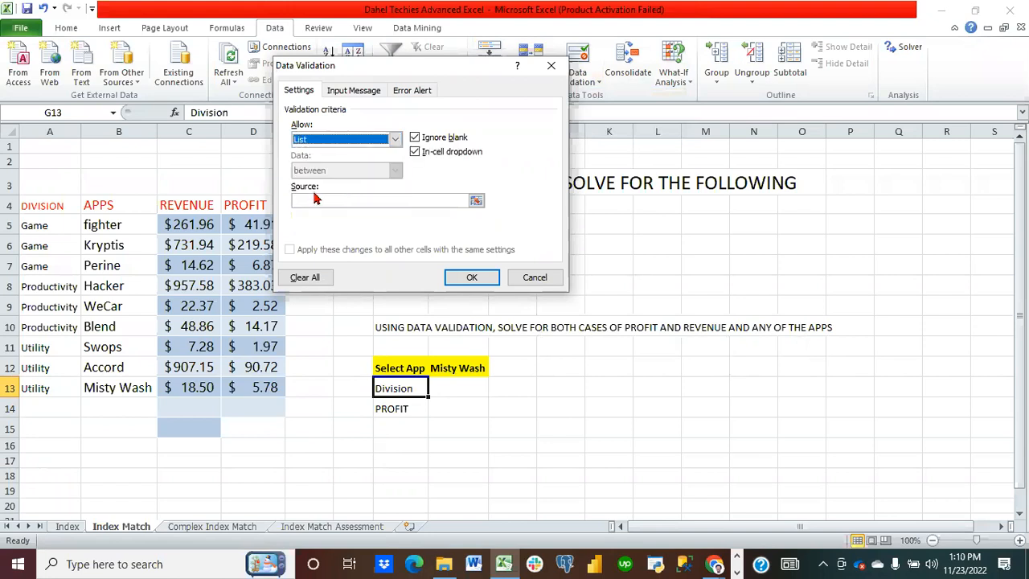
left_click(311, 201)
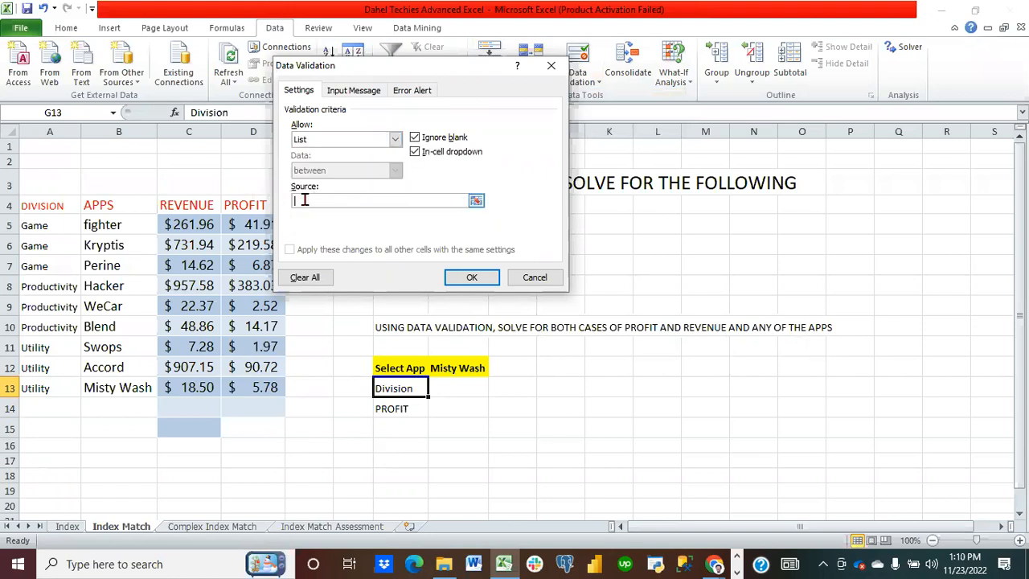
left_click_drag(44, 226, 40, 389)
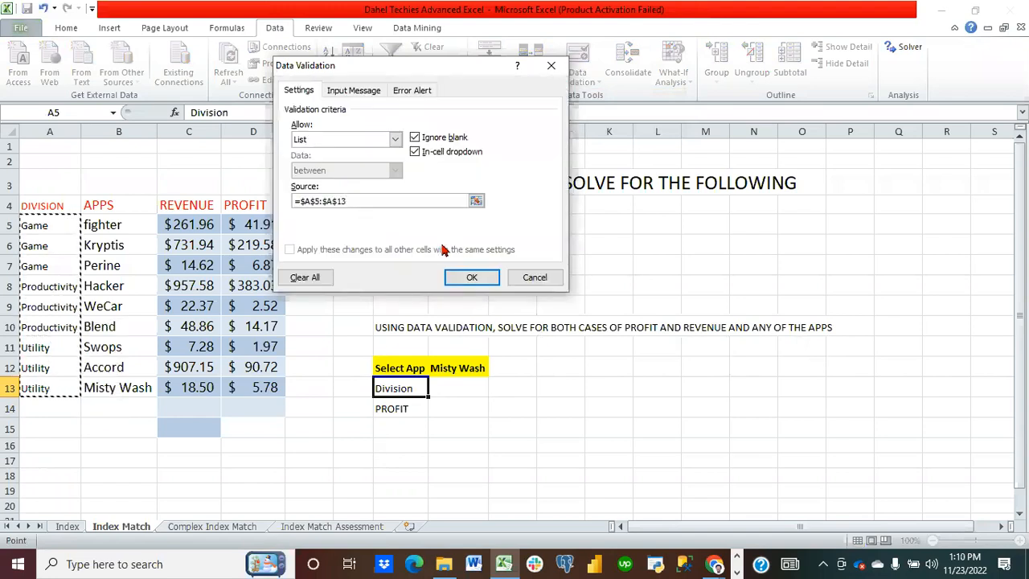
left_click(471, 277)
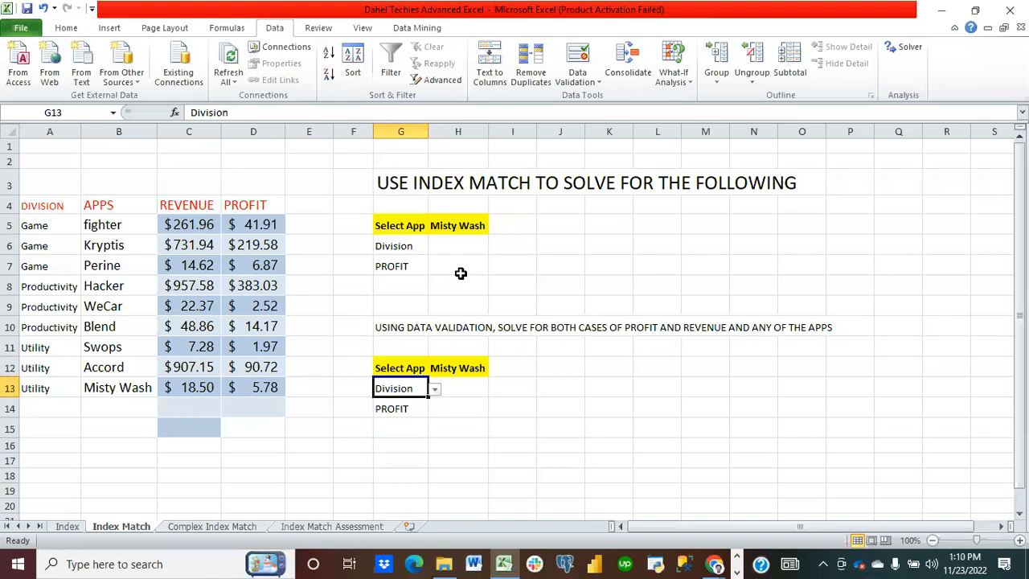
Step: Add a list data validation drop-down to G14 using the REVENUE and PROFIT headers in C4:D4 as its source
left_click(417, 406)
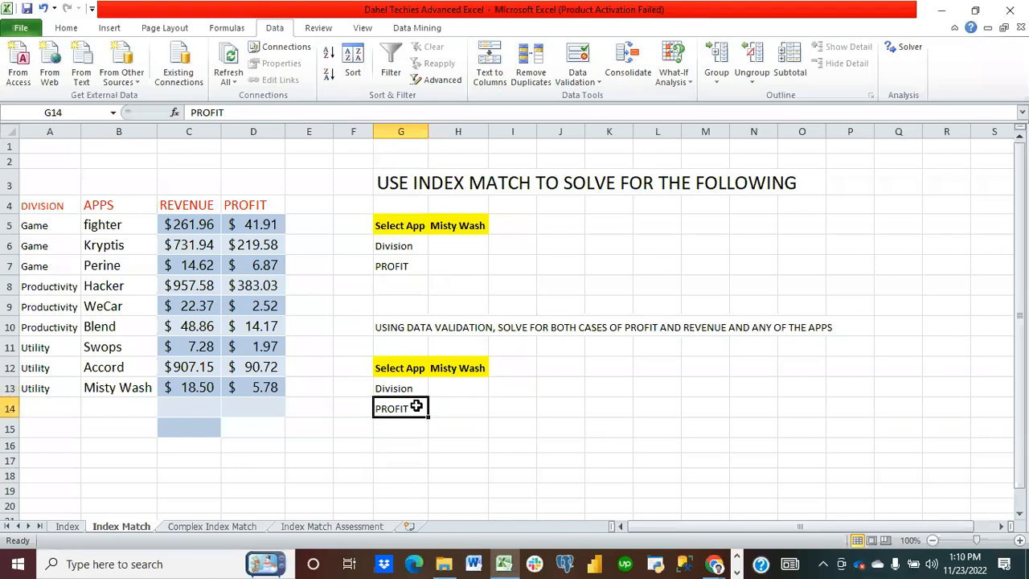
left_click(578, 60)
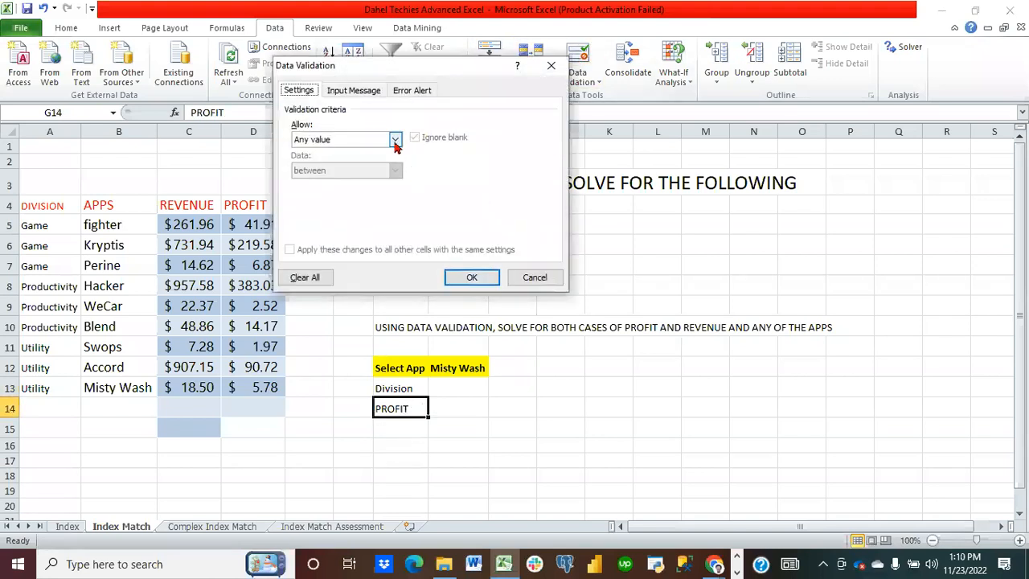
left_click(394, 139)
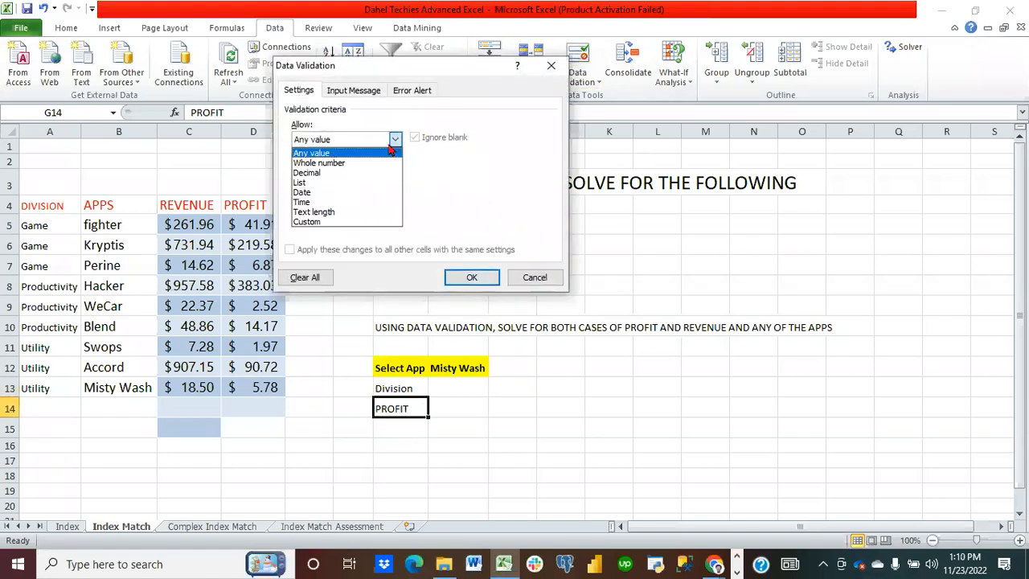
left_click(330, 184)
left_click(450, 201)
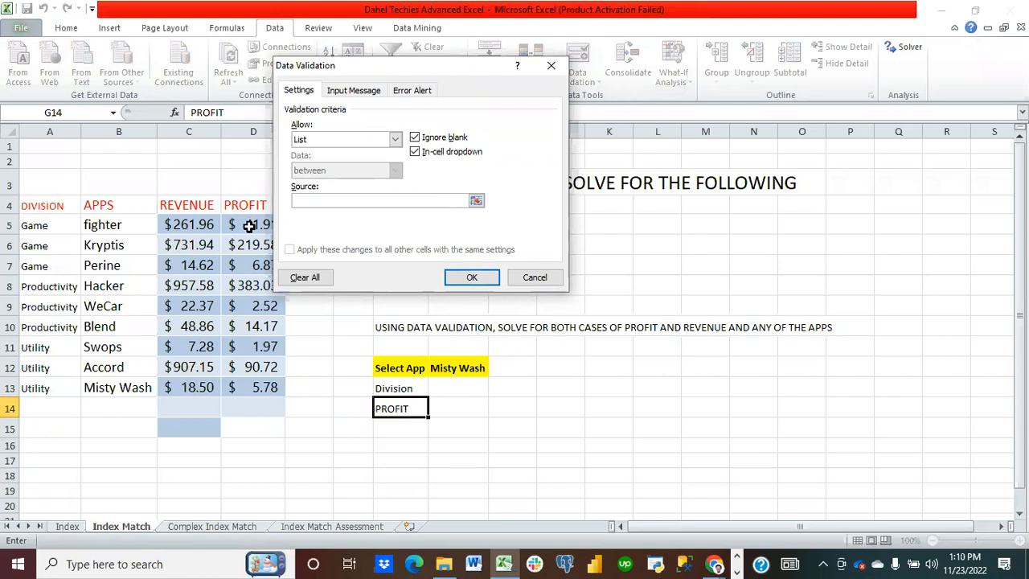
left_click(211, 206)
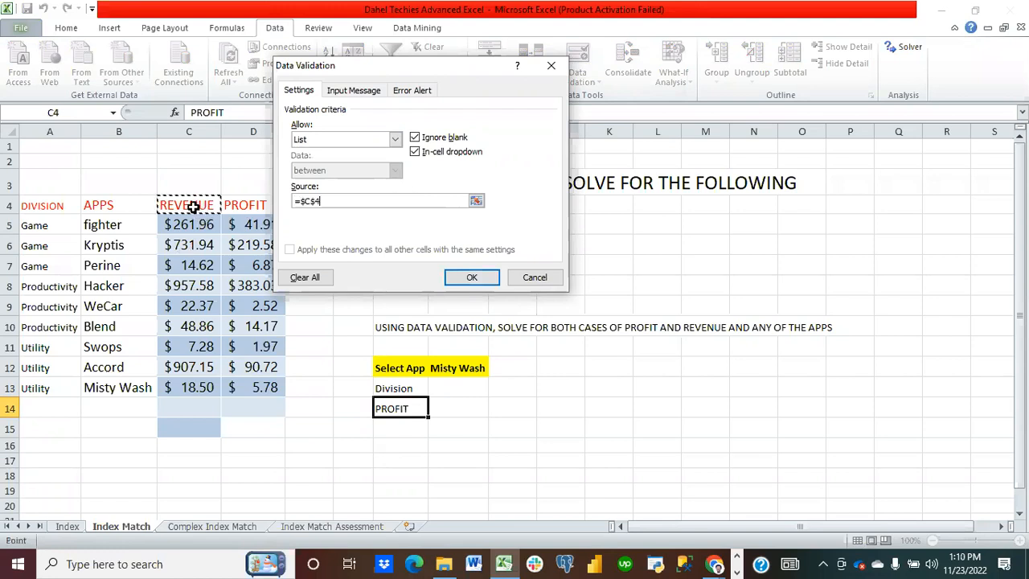
left_click_drag(211, 207, 230, 204)
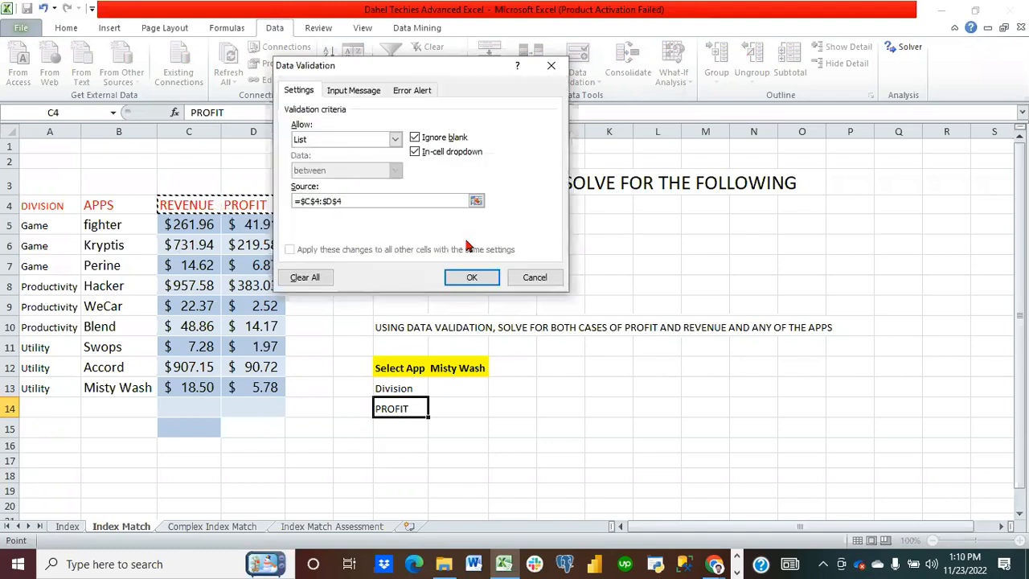
left_click(470, 281)
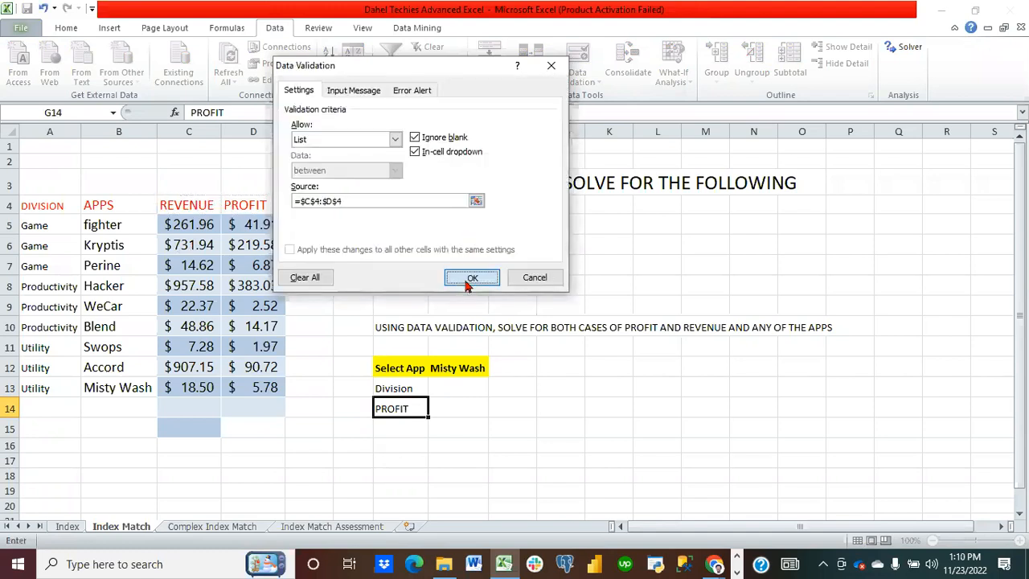
left_click(493, 427)
mouse_move(420, 409)
left_mouse_down()
mouse_move(438, 412)
mouse_move(410, 410)
left_mouse_up()
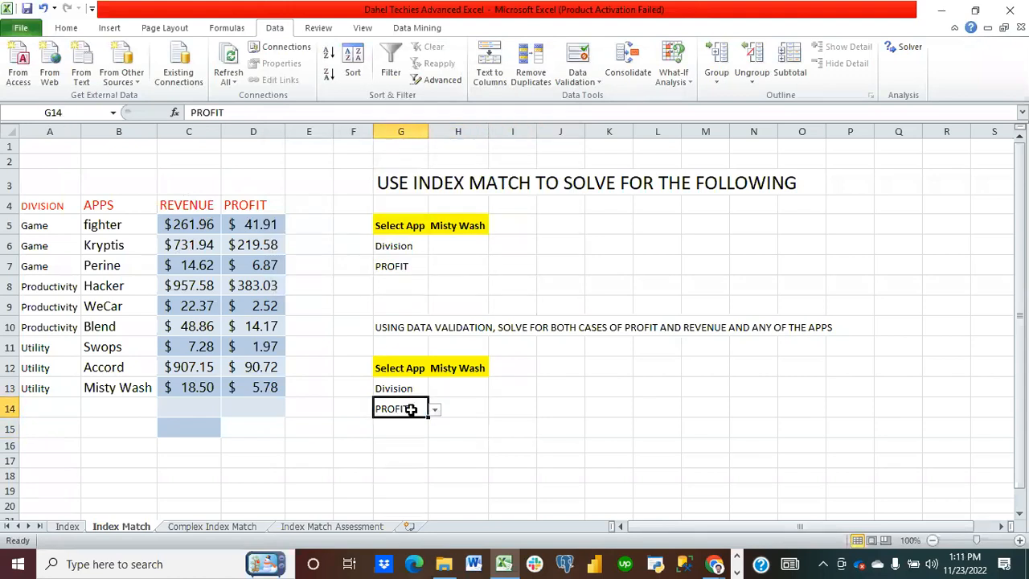
Step: Open the drop-downs in G14, G13 and H12 to review their options
left_click(435, 410)
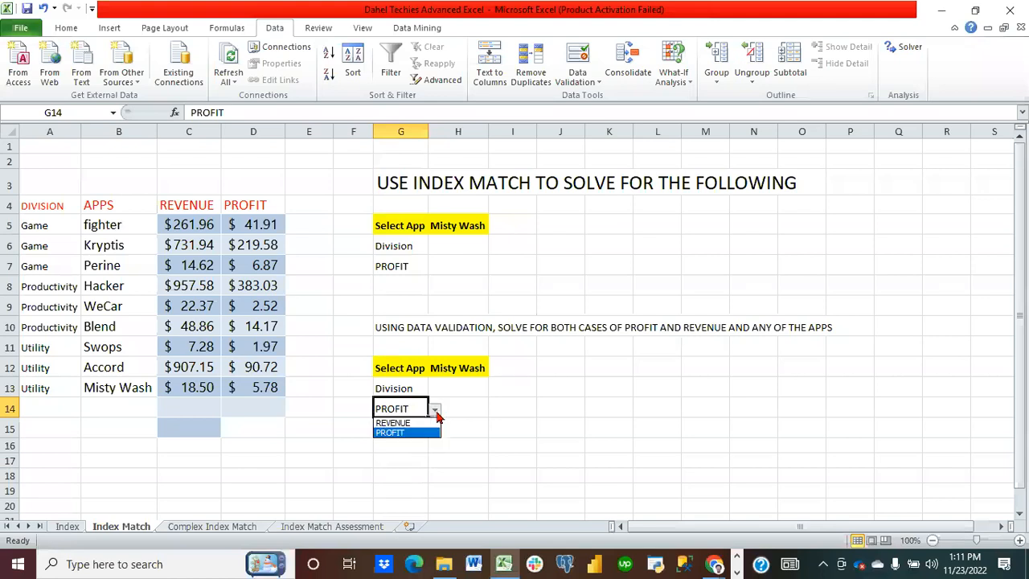
key("Escape")
left_click(413, 386)
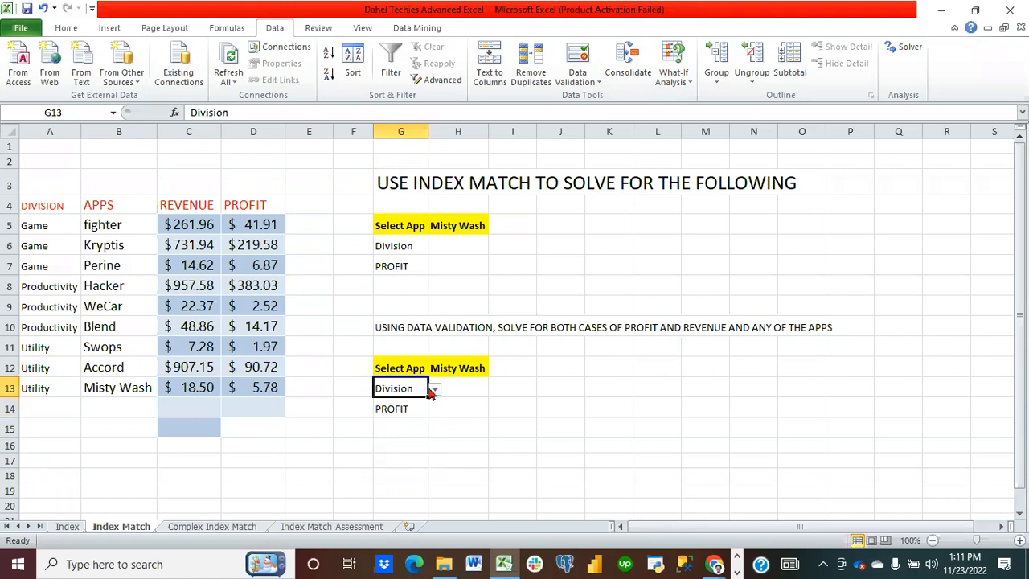
left_click(434, 389)
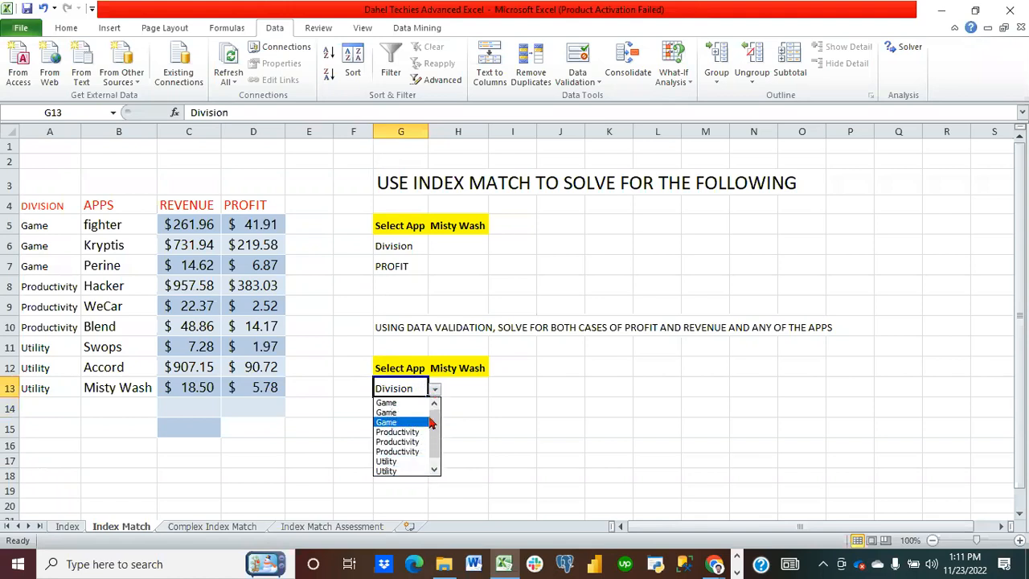
left_click(462, 371)
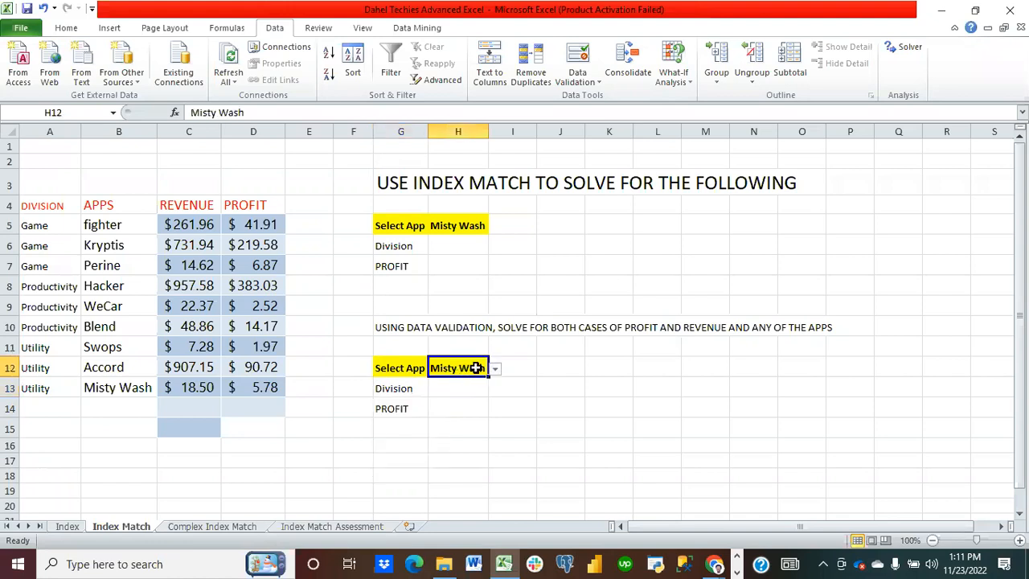
left_click(496, 370)
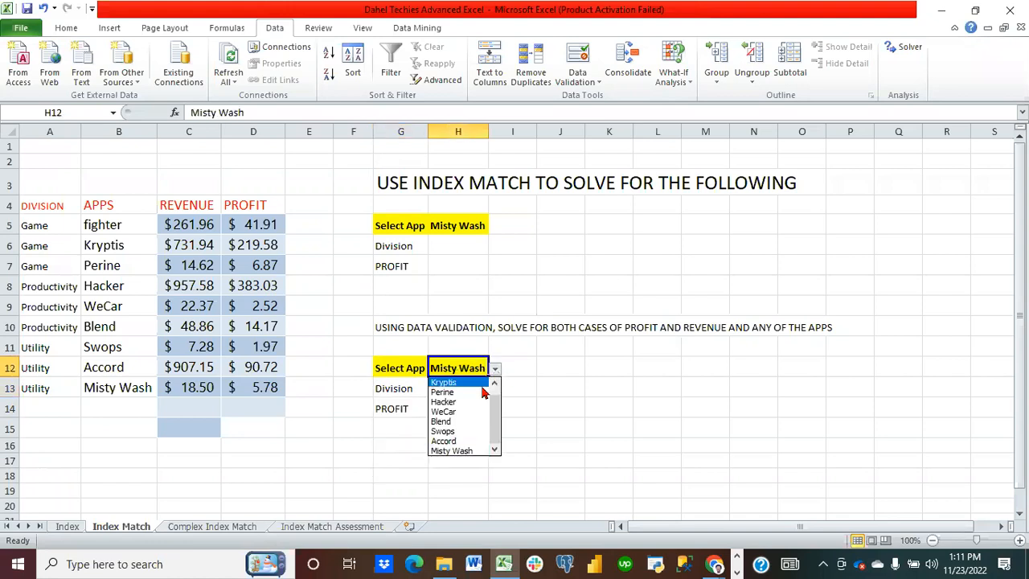
Step: Begin an INDEX formula in H13 with G13 as the array and a MATCH looking up H12 within G14
left_click(544, 406)
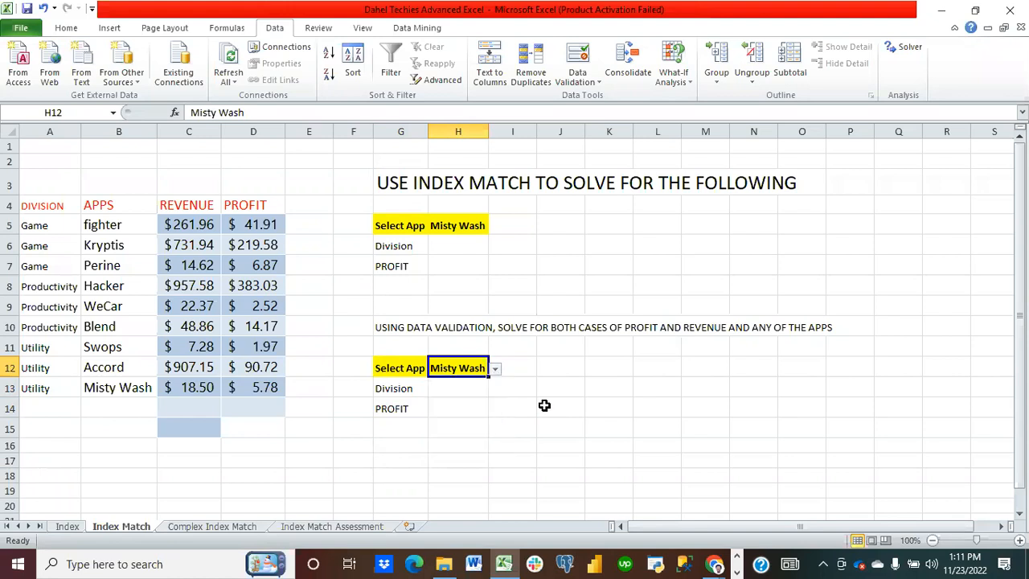
left_click(462, 389)
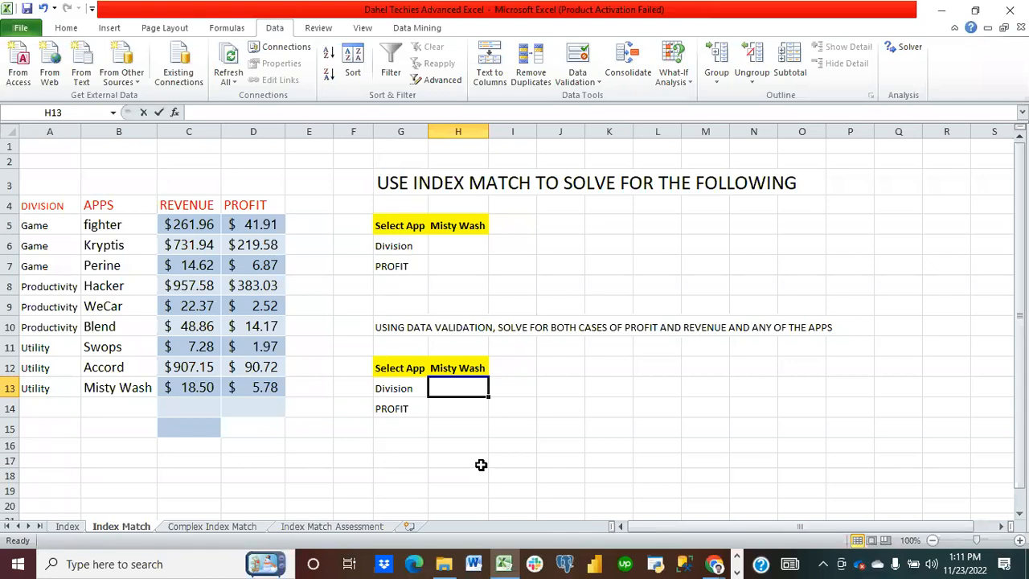
type("=")
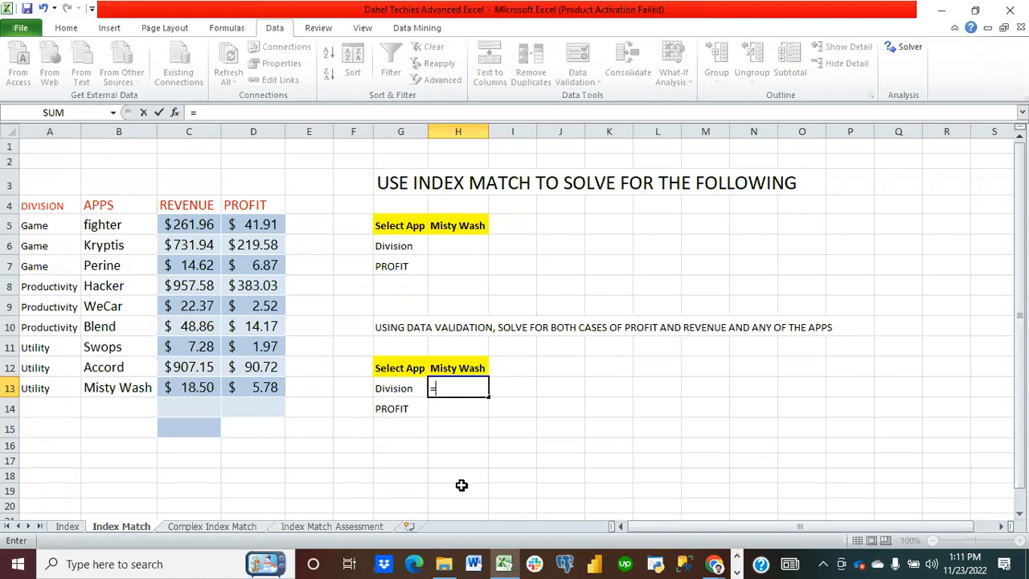
type("in")
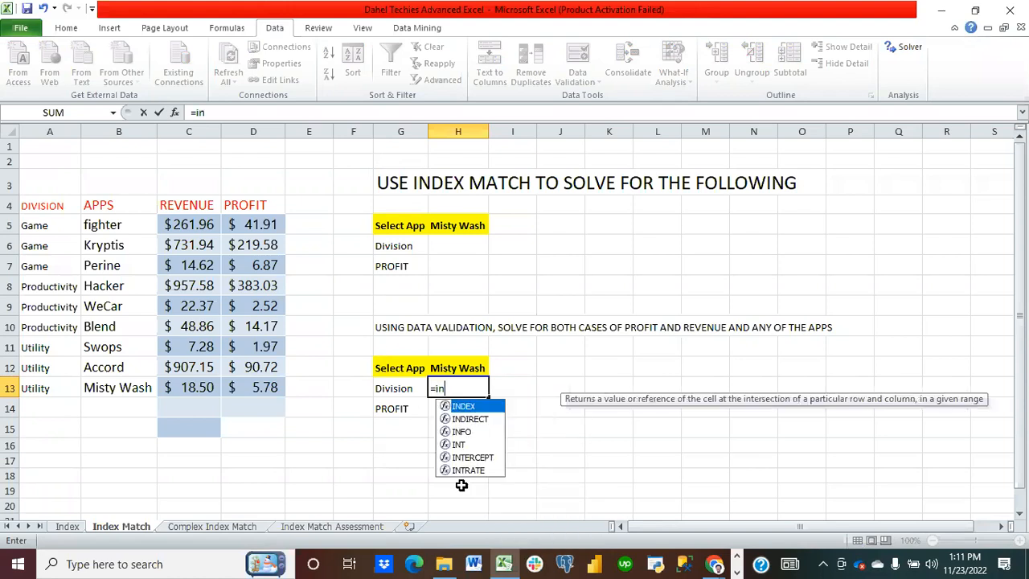
type("dex")
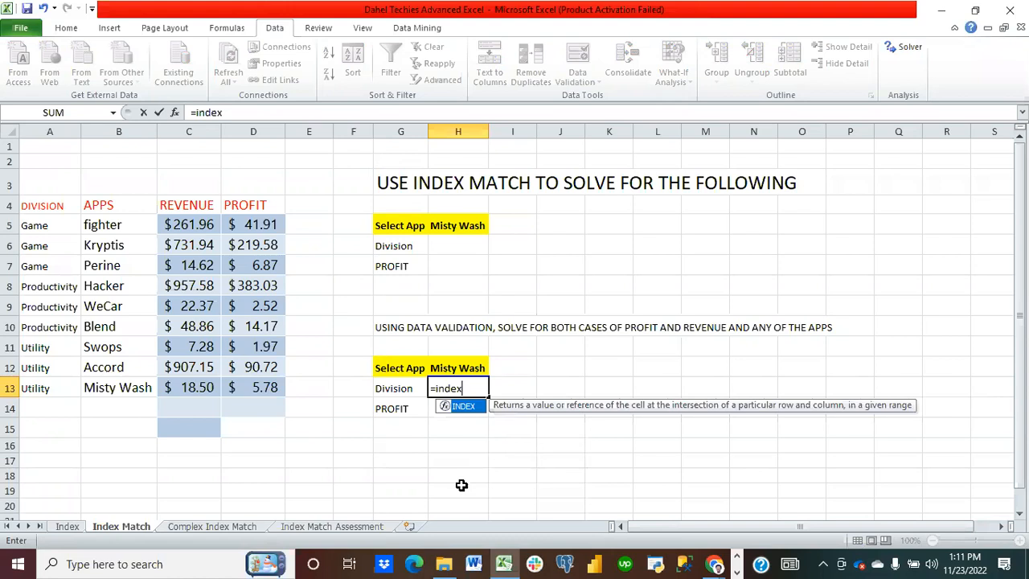
type("(")
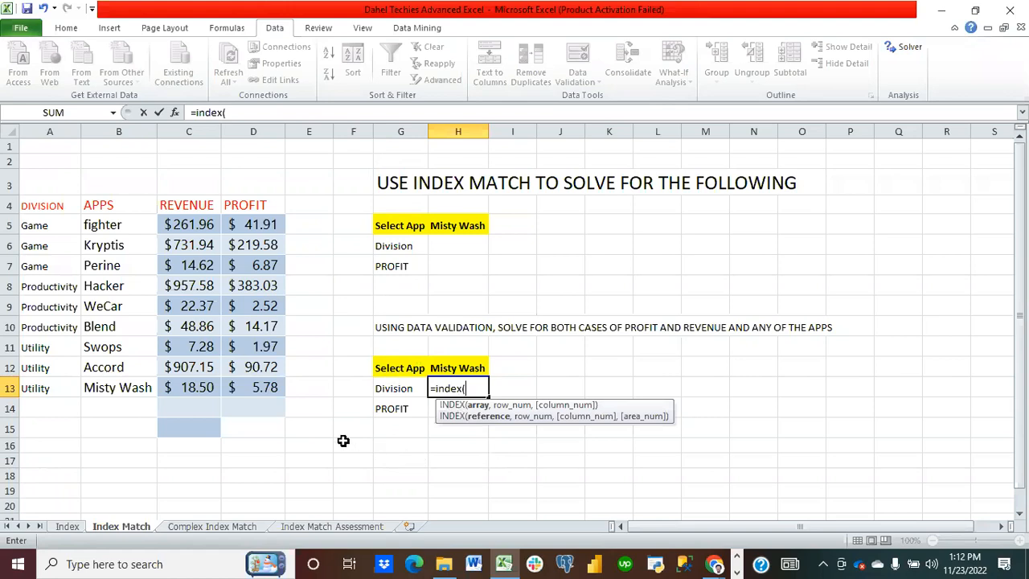
left_click_drag(37, 230, 58, 381)
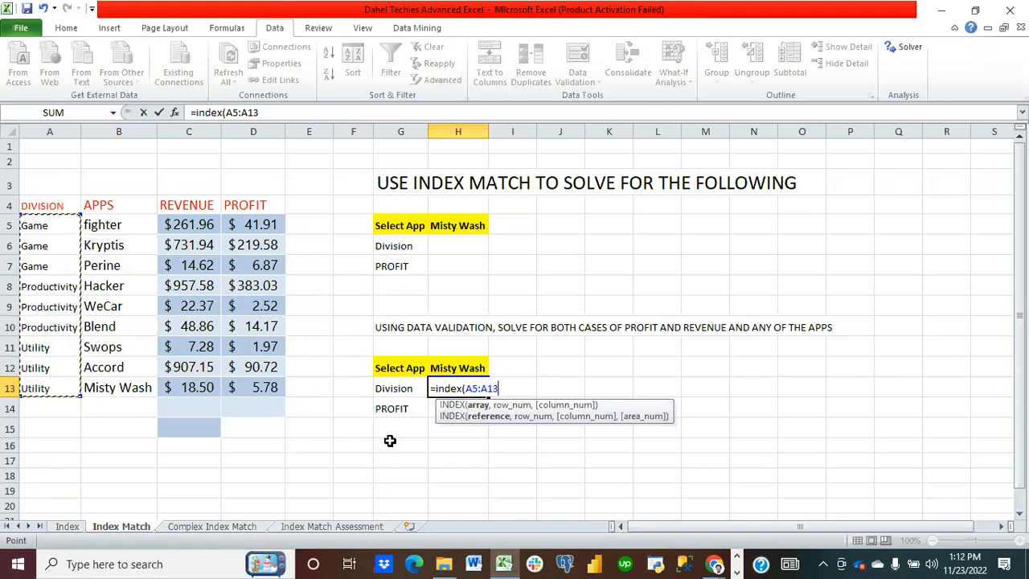
left_click(392, 386)
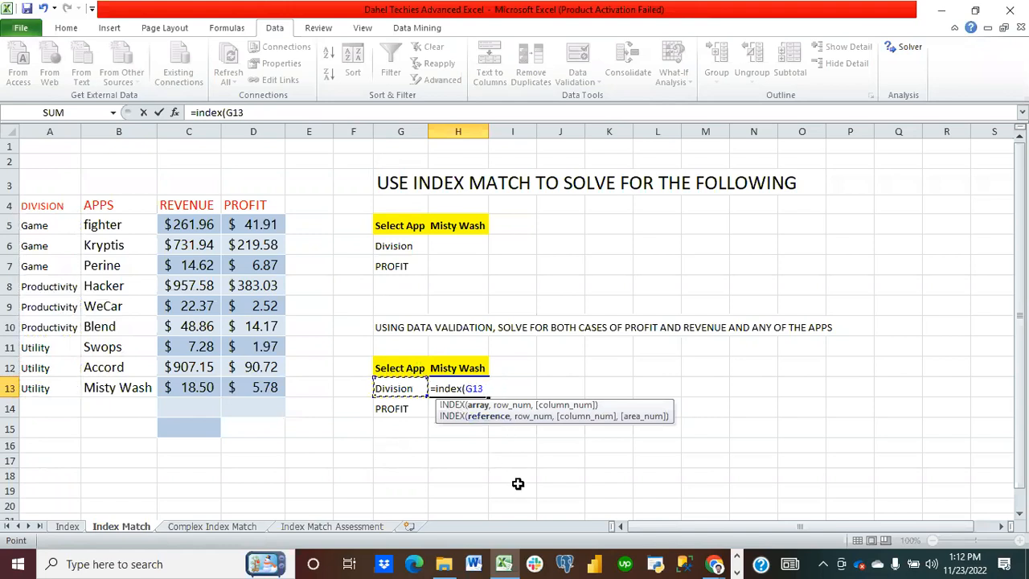
type(",")
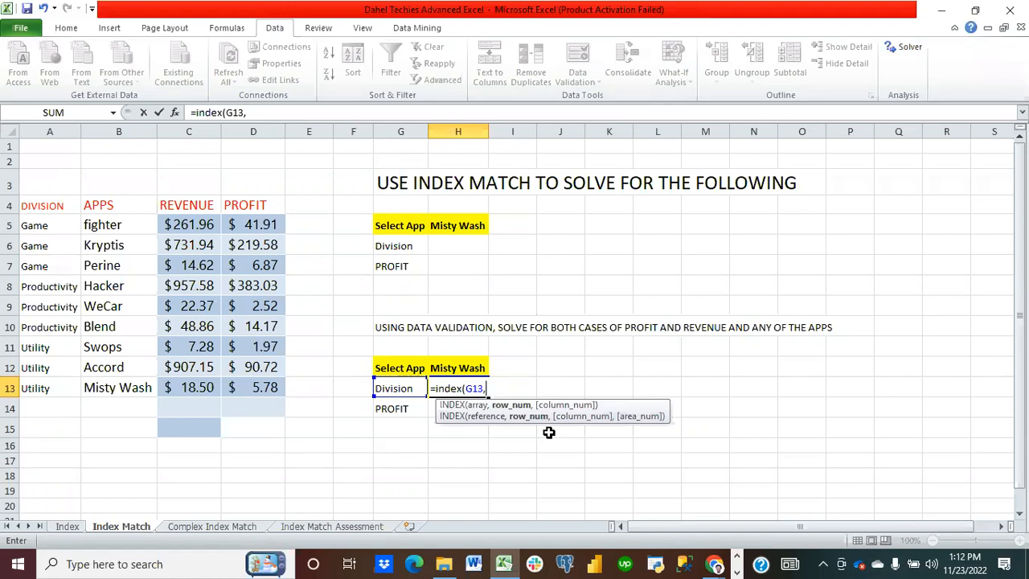
left_click(459, 368)
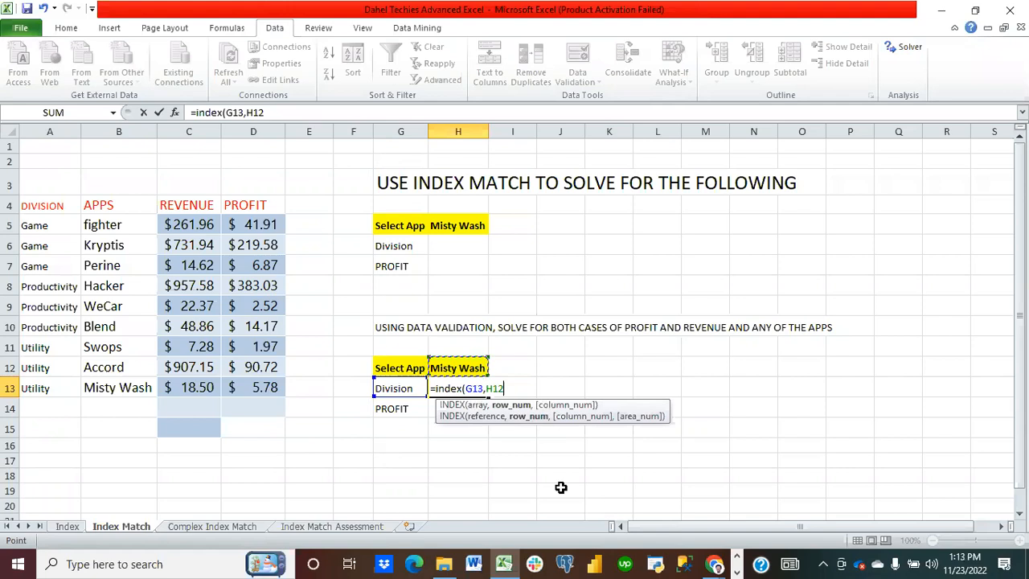
type(",")
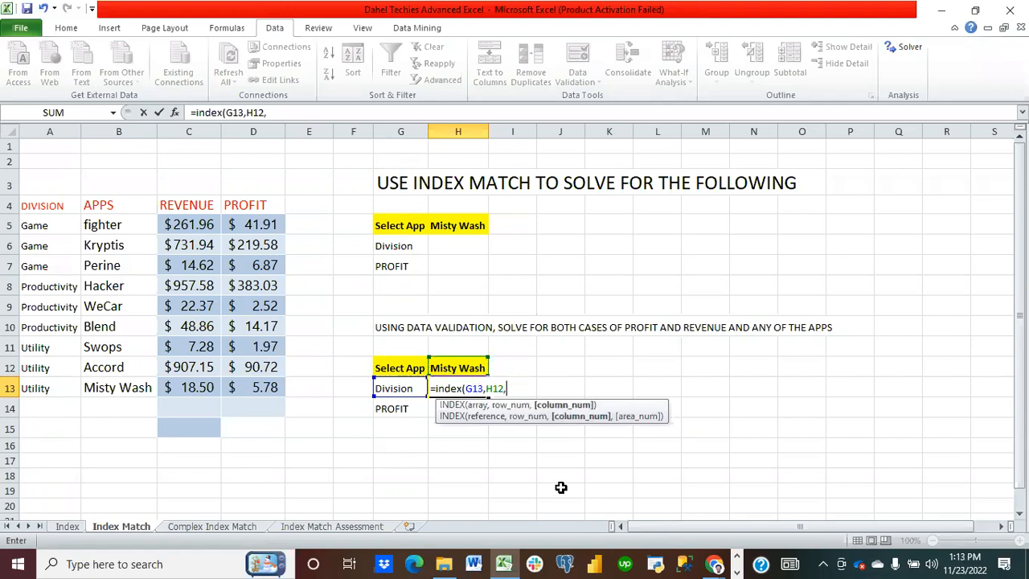
type("match")
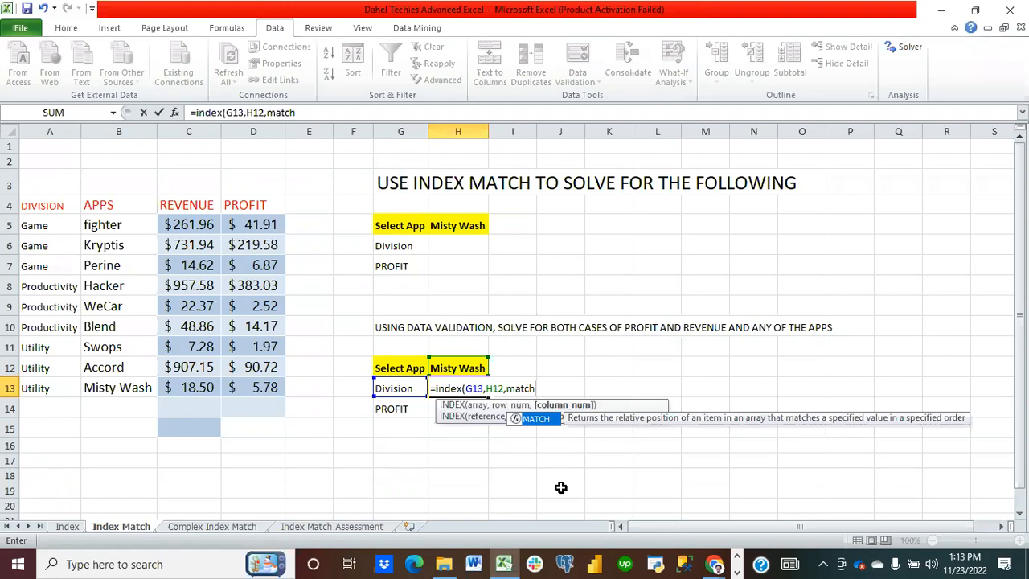
type("(")
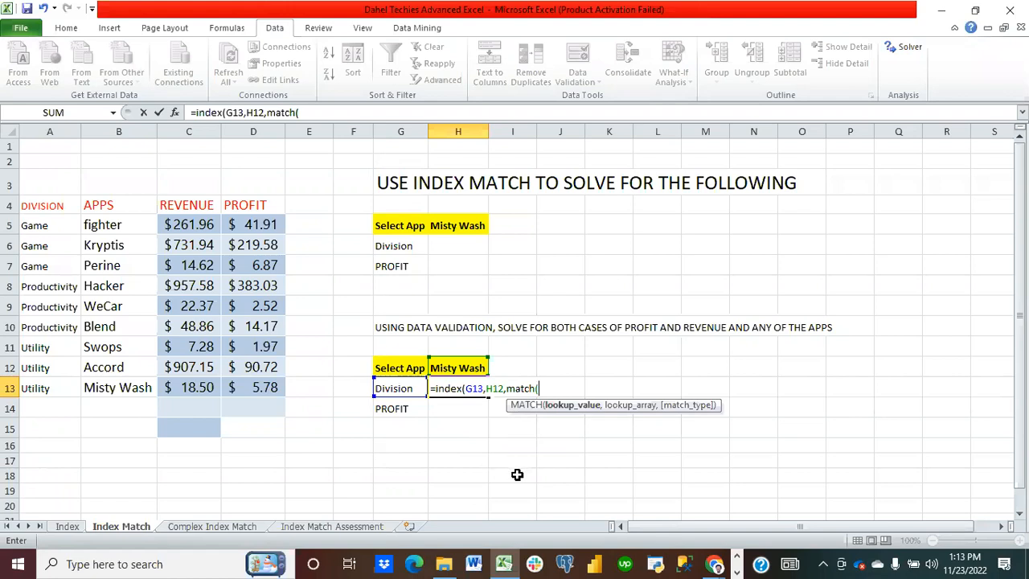
key("BackSpace")
key("BackSpace")
key("BackSpace")
key("BackSpace")
key("BackSpace")
key("BackSpace")
key("BackSpace")
key("BackSpace")
key("BackSpace")
key("BackSpace")
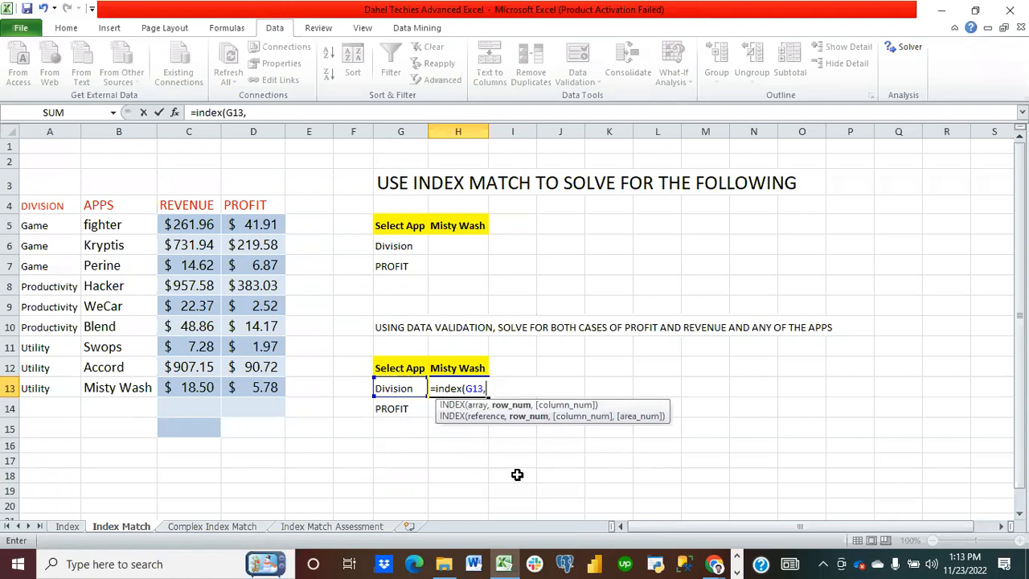
type("match")
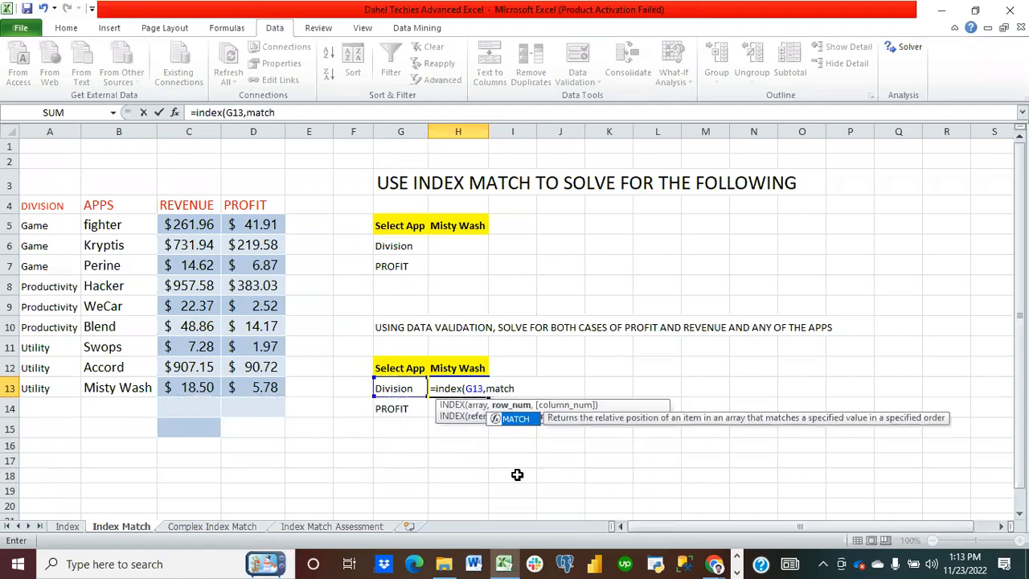
type("(")
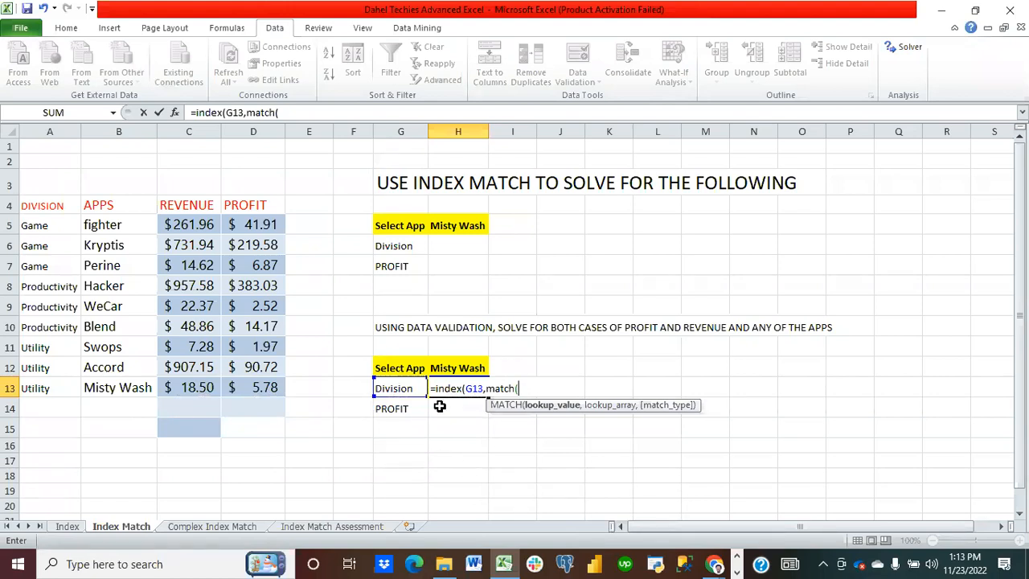
left_click(461, 372)
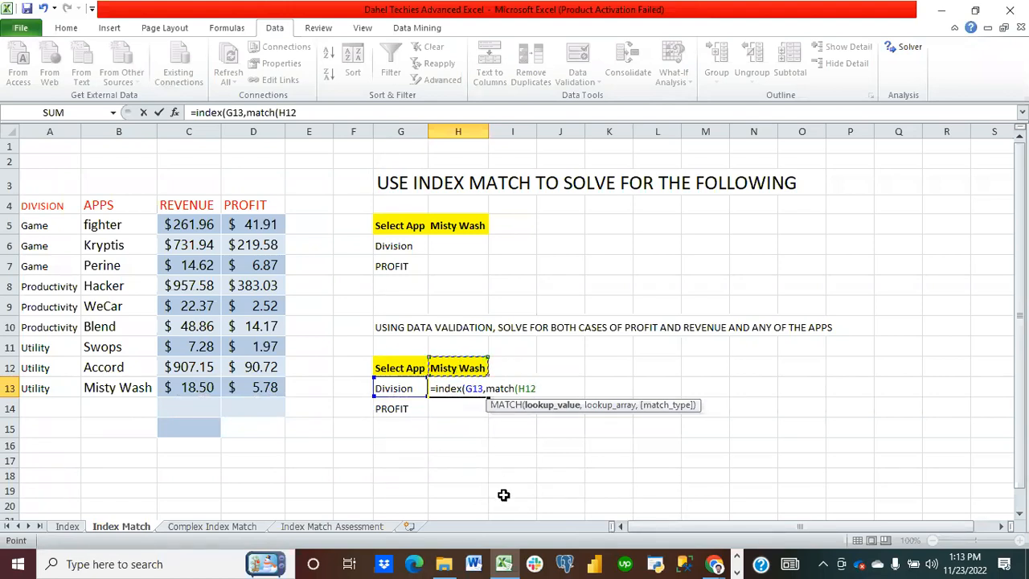
type(",")
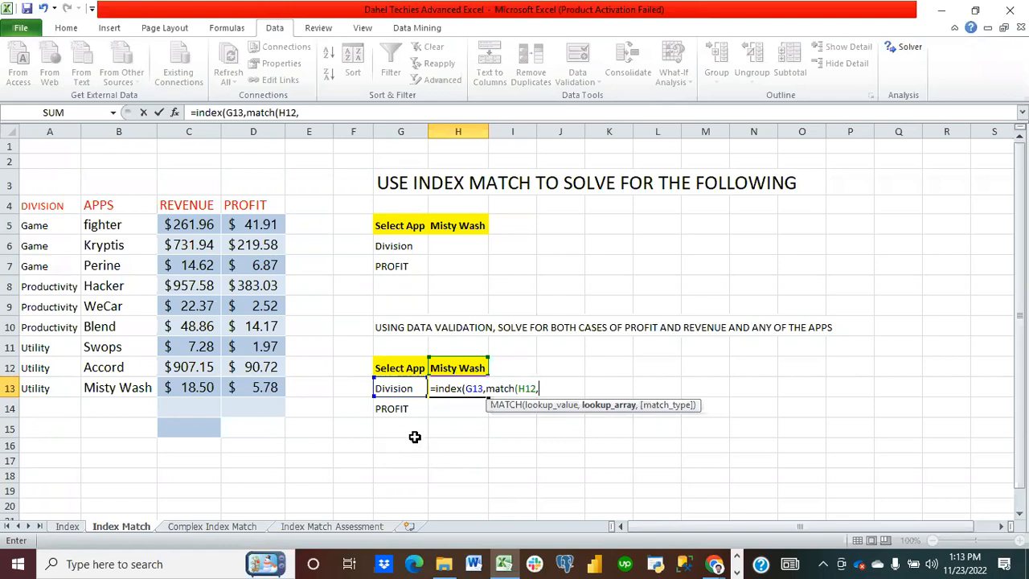
left_click(399, 409)
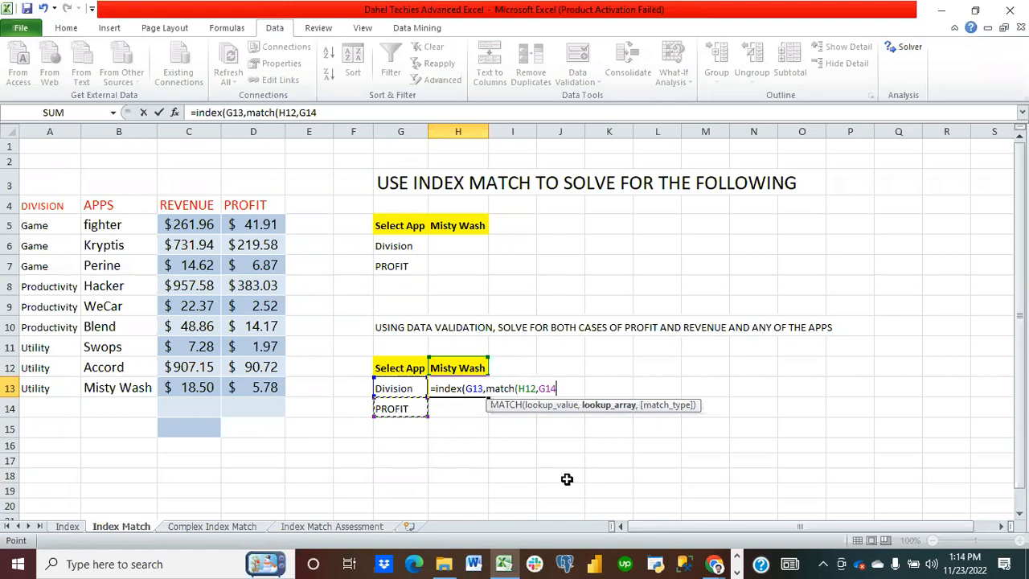
Step: Finish the H13 formula with the exact-match type, entering =INDEX(G13,MATCH(H12,G14,0))
type(")")
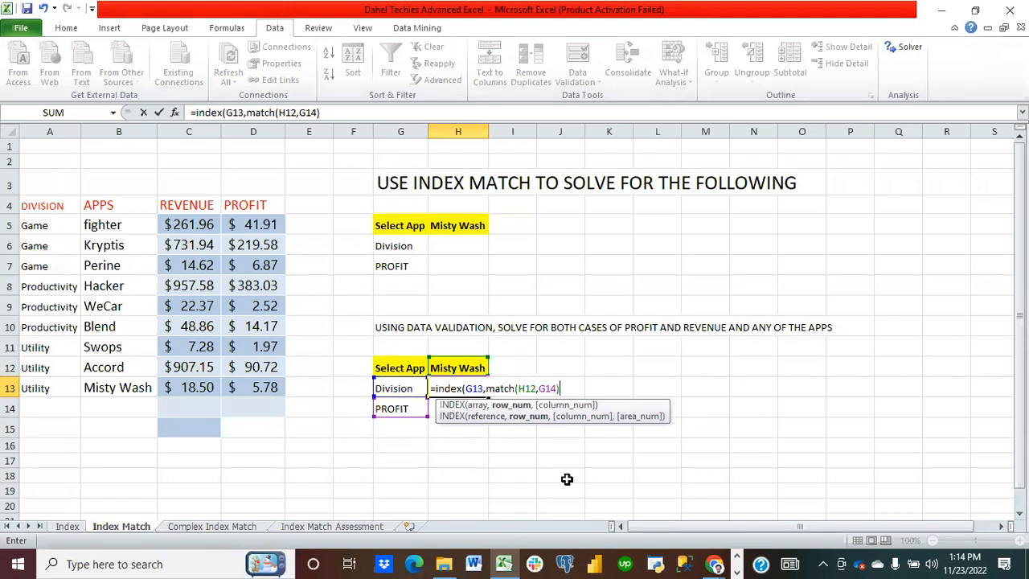
type(",match")
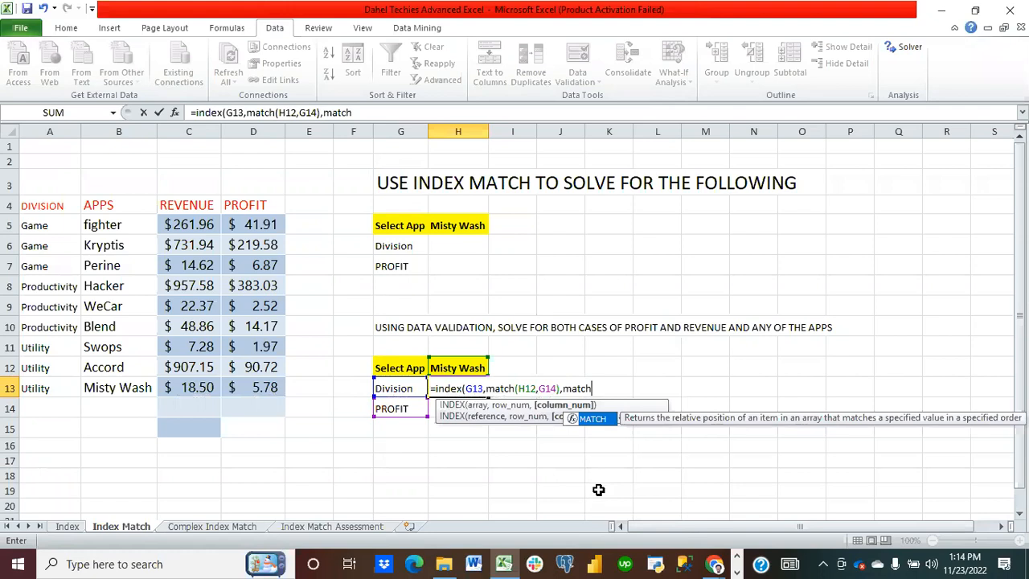
key("BackSpace")
key("BackSpace")
key("BackSpace")
key("BackSpace")
key("BackSpace")
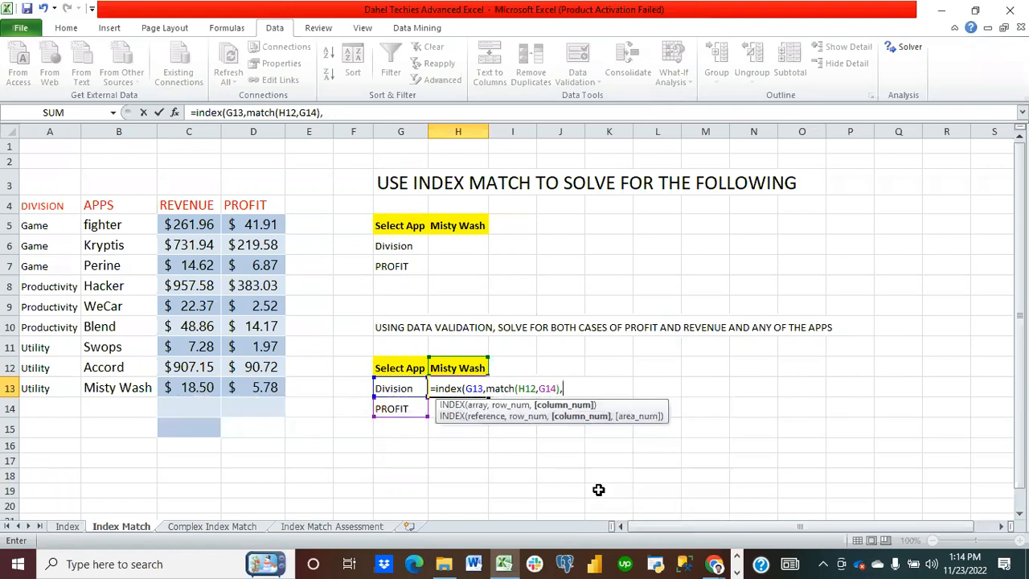
type("0")
key("BackSpace")
key("BackSpace")
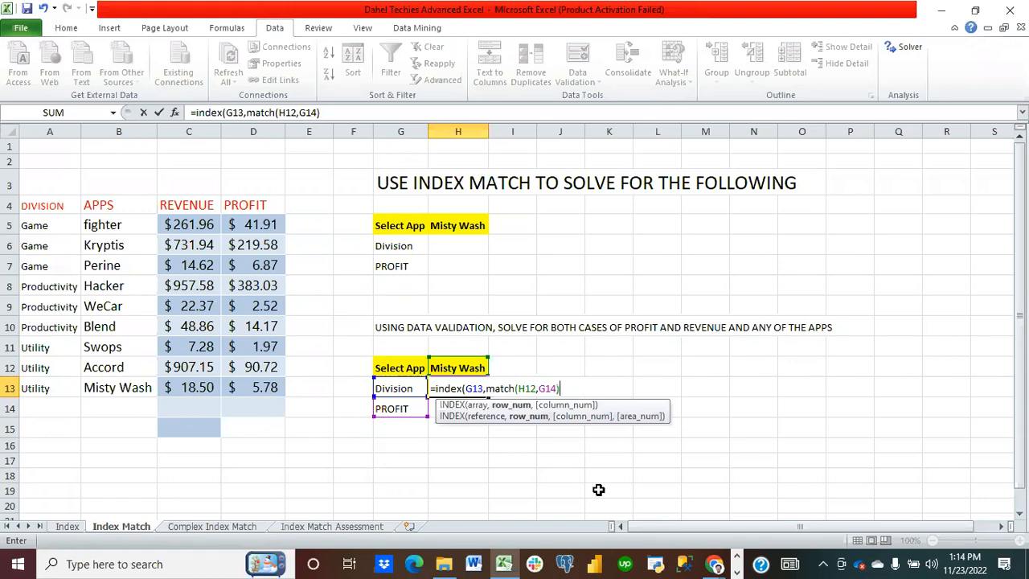
key("BackSpace")
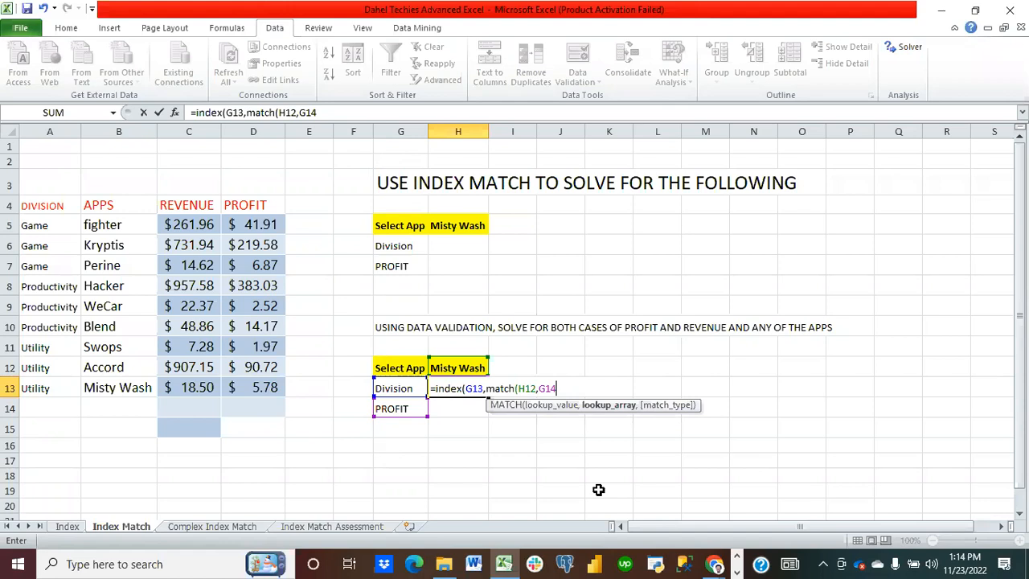
type(",")
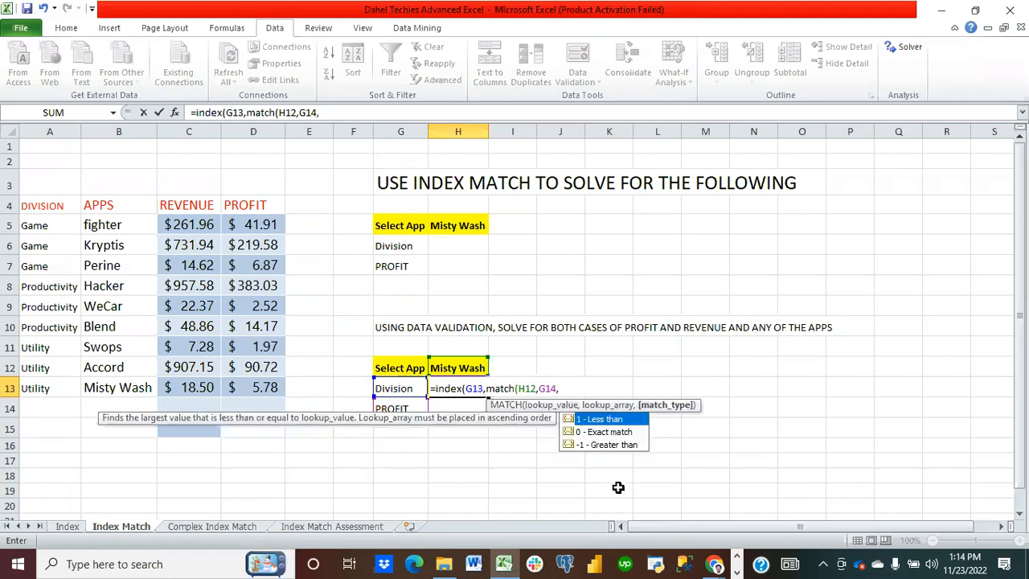
double_click(607, 431)
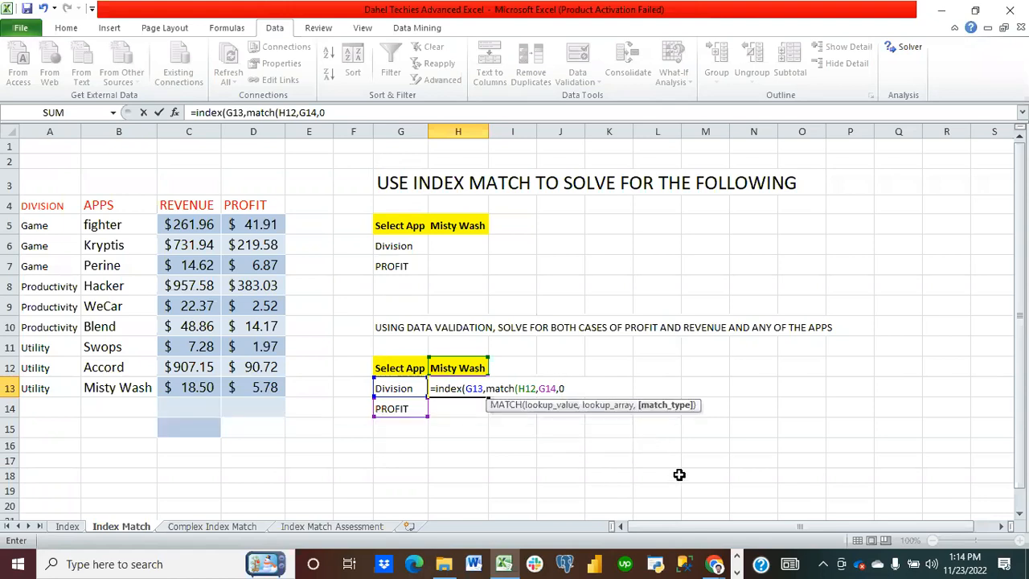
type("))")
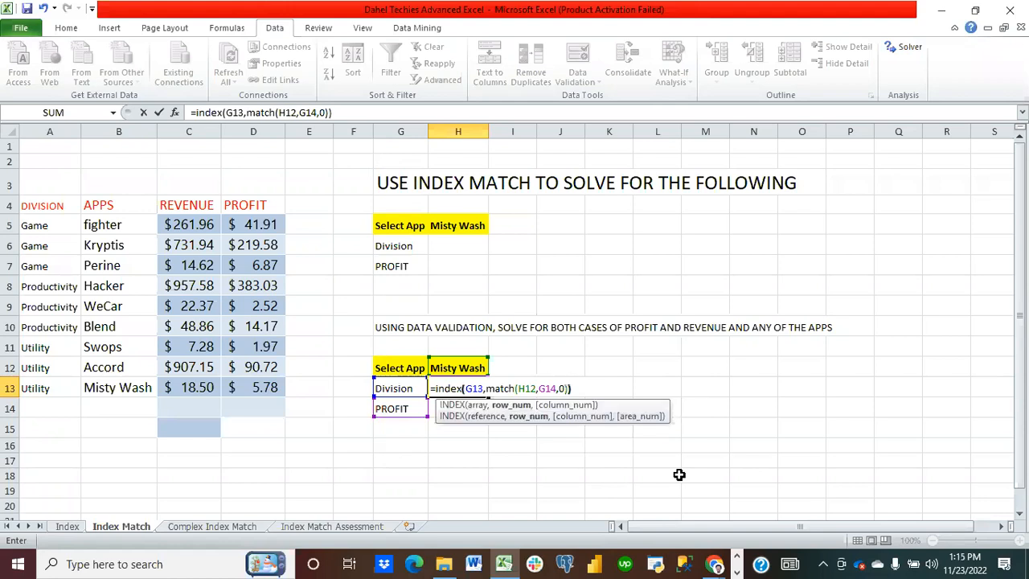
key("Return")
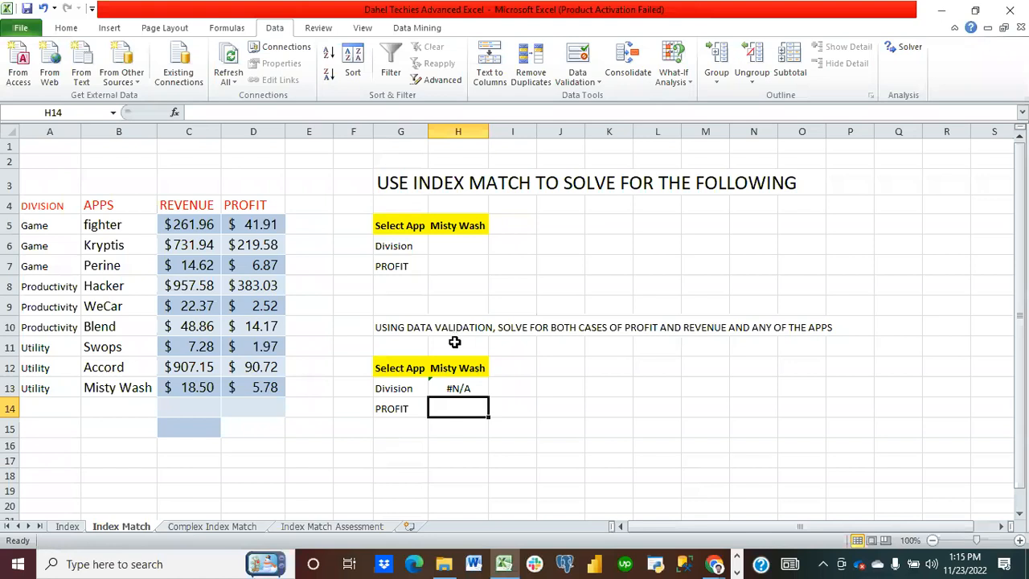
Step: Clear the formula in H13 and start a new INDEX formula there with G13 as the array
left_click(480, 393)
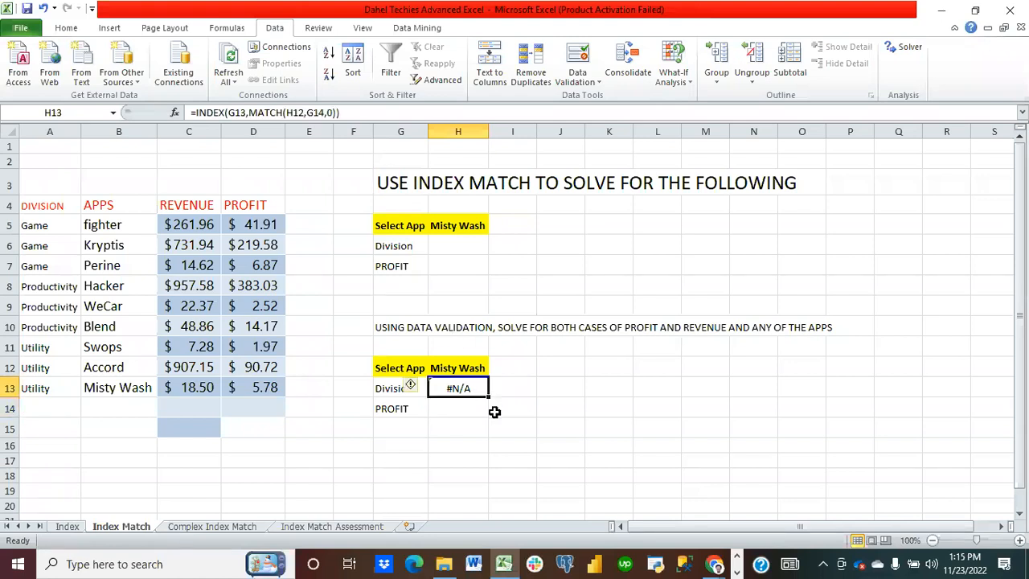
key("Delete")
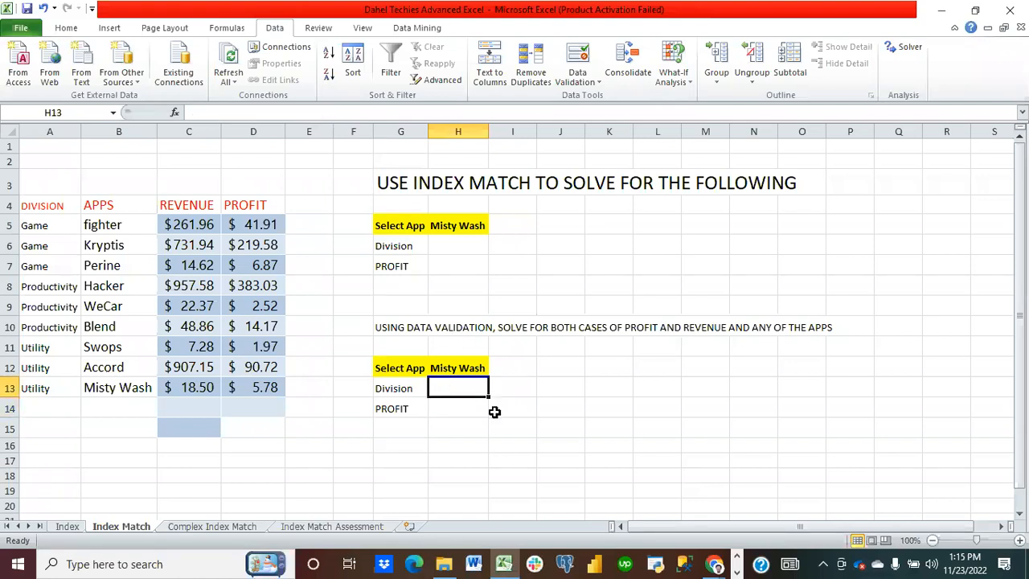
type("=indext")
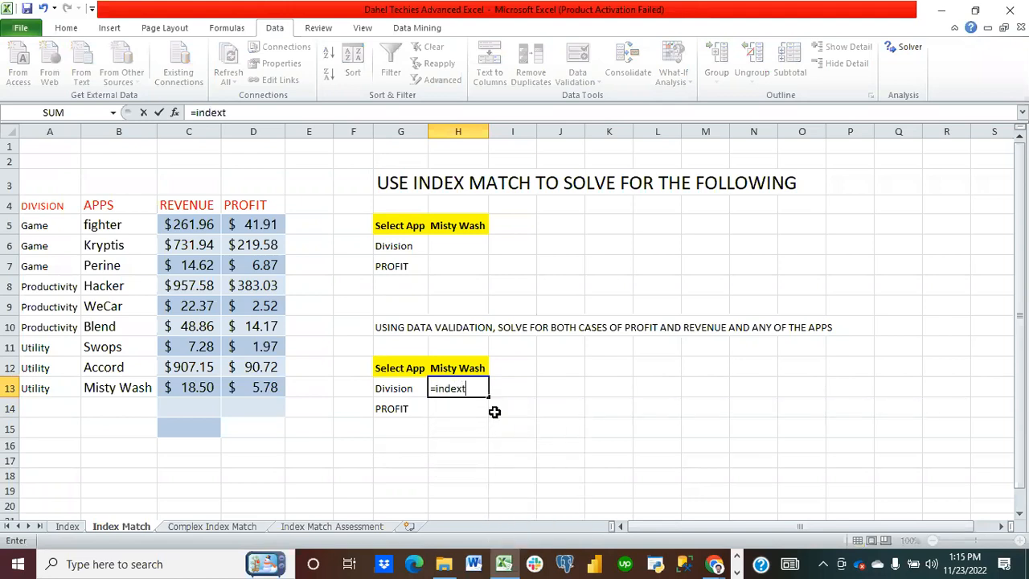
key("BackSpace")
type("(")
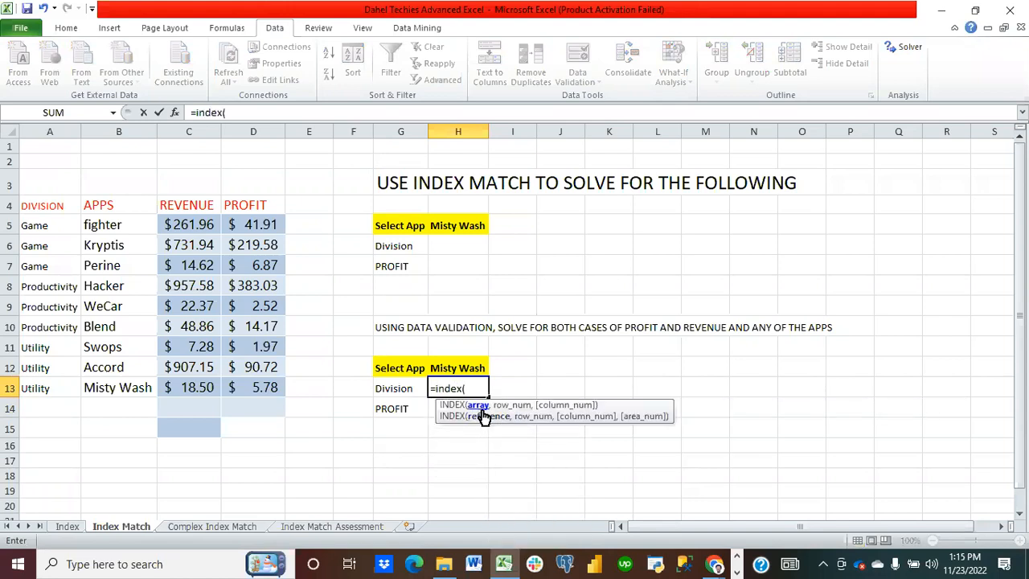
left_click(401, 389)
mouse_move(519, 557)
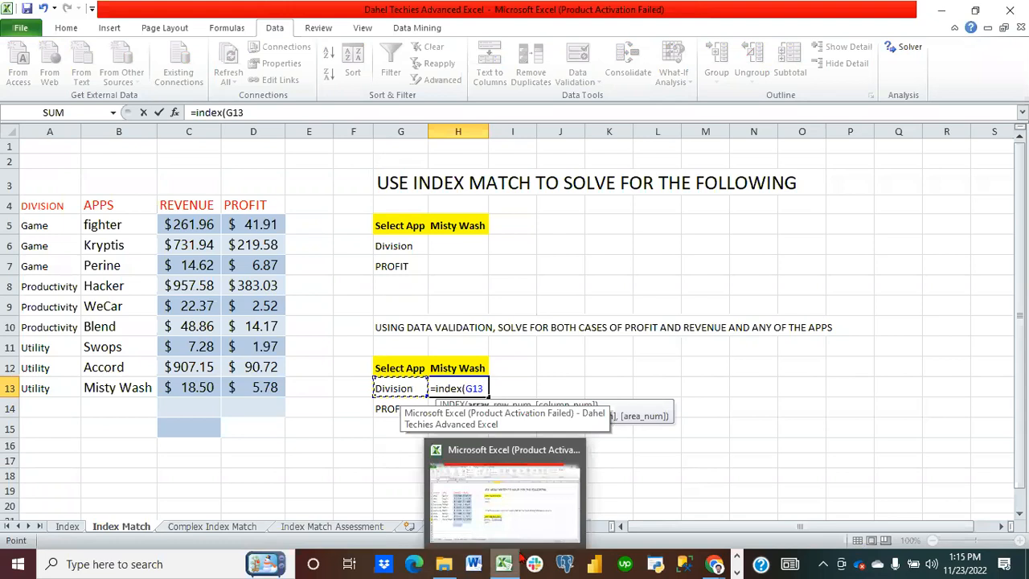
Step: Add a MATCH to the formula that looks up H12 within the app names in B5:B13
type(",")
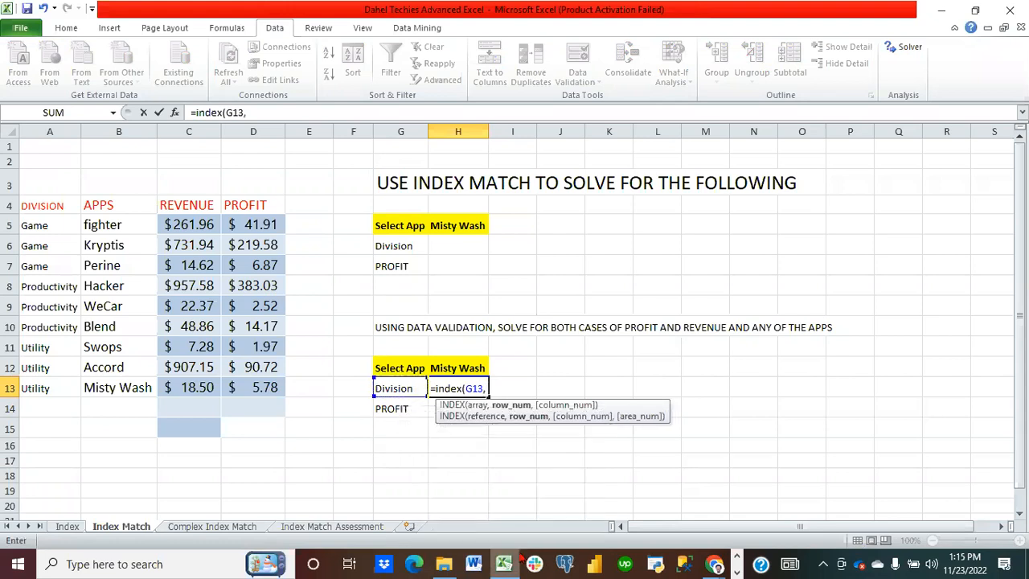
type("match")
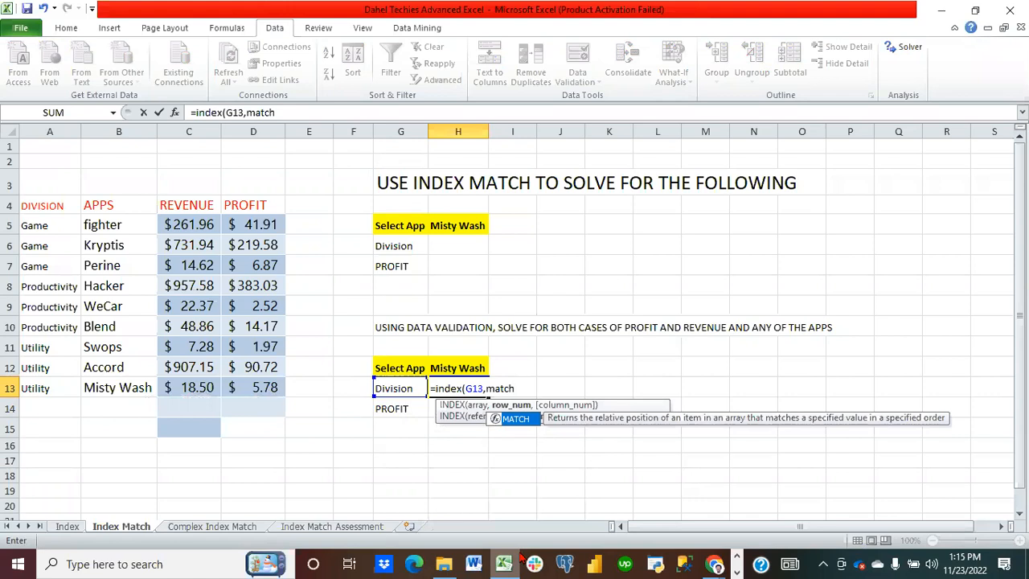
type("(")
left_click(458, 368)
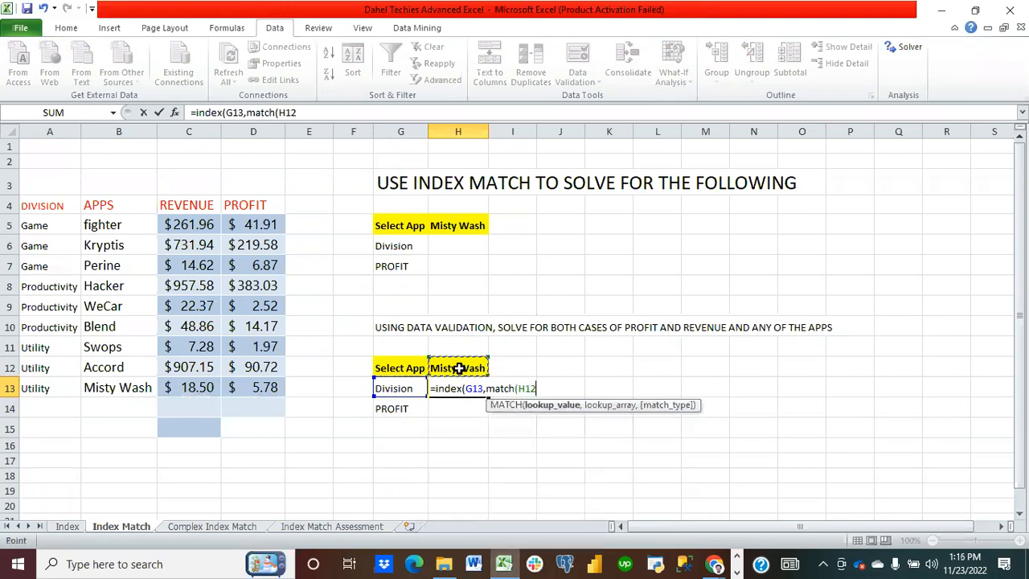
type(",")
left_click(561, 507)
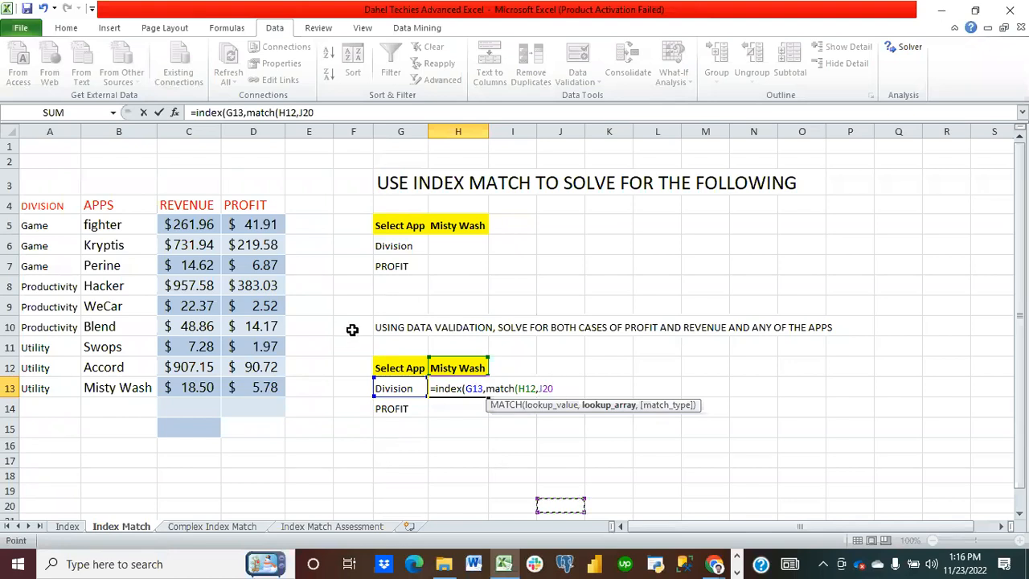
key("BackSpace")
key("BackSpace")
key("BackSpace")
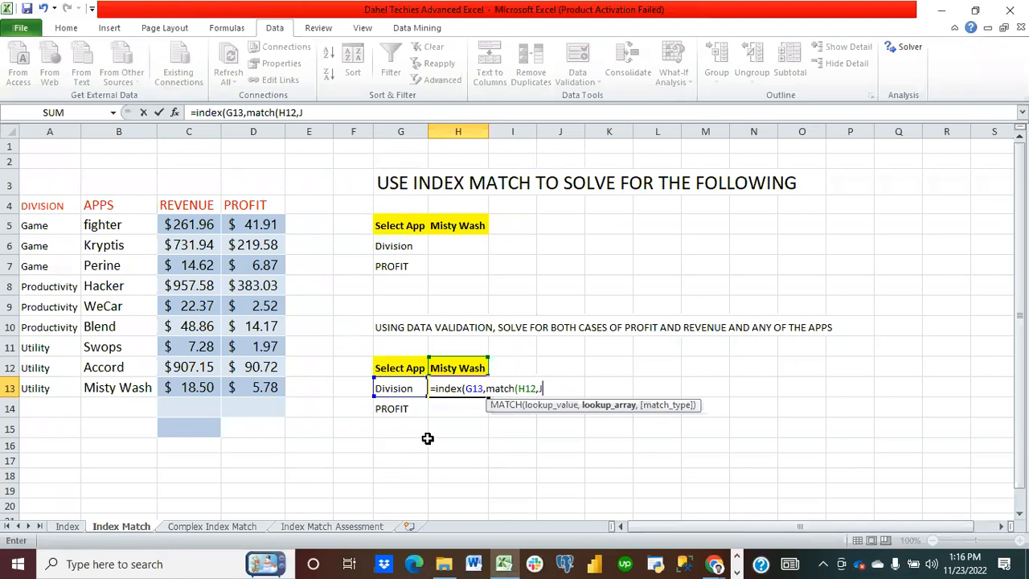
left_click_drag(117, 229, 129, 379)
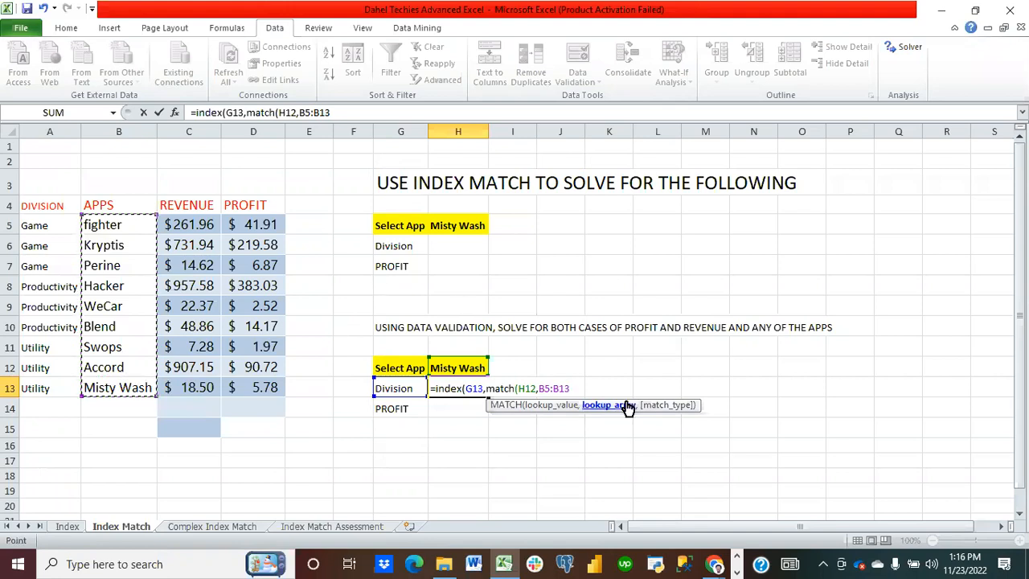
Step: Complete the H13 formula with the exact-match type, entering =INDEX(G13,MATCH(H12,B5:B13,0)), and reselect the cell
type(",")
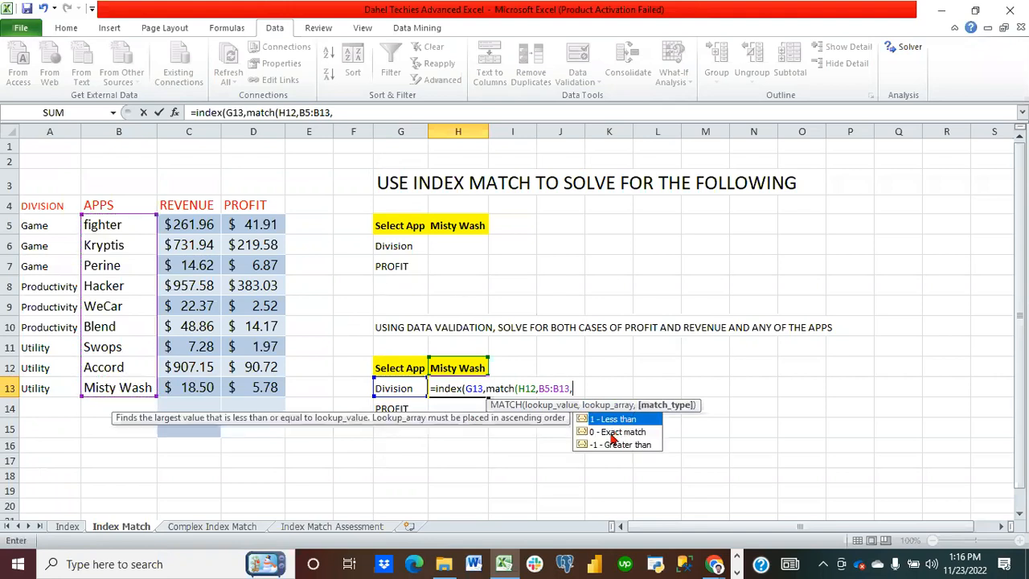
double_click(613, 431)
type("))")
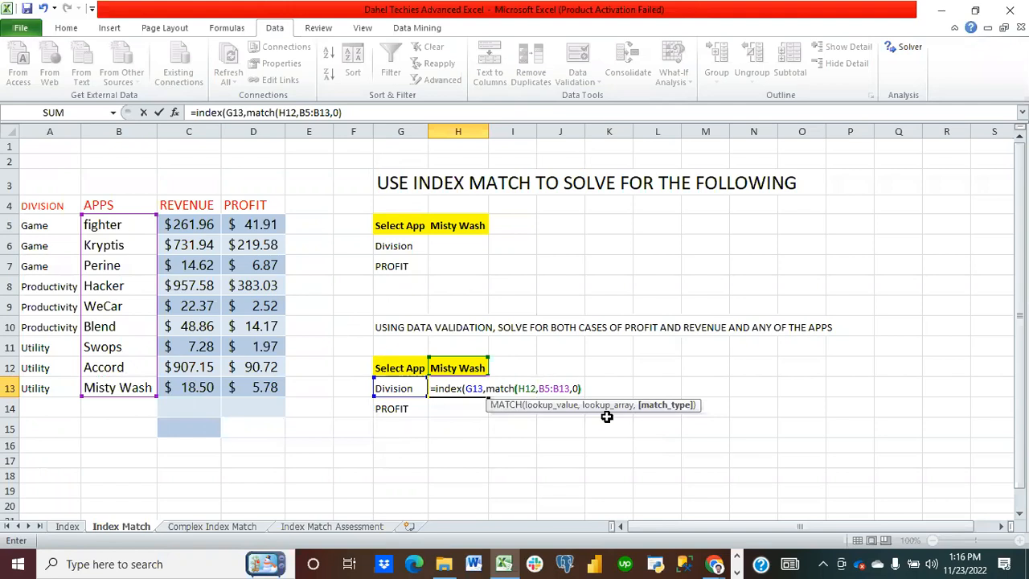
key("Return")
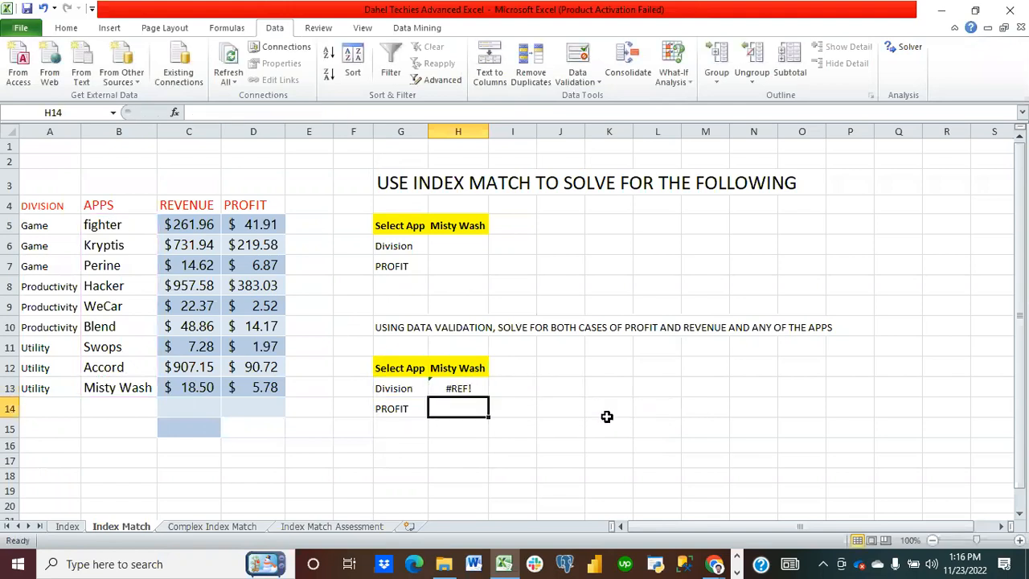
left_click(473, 392)
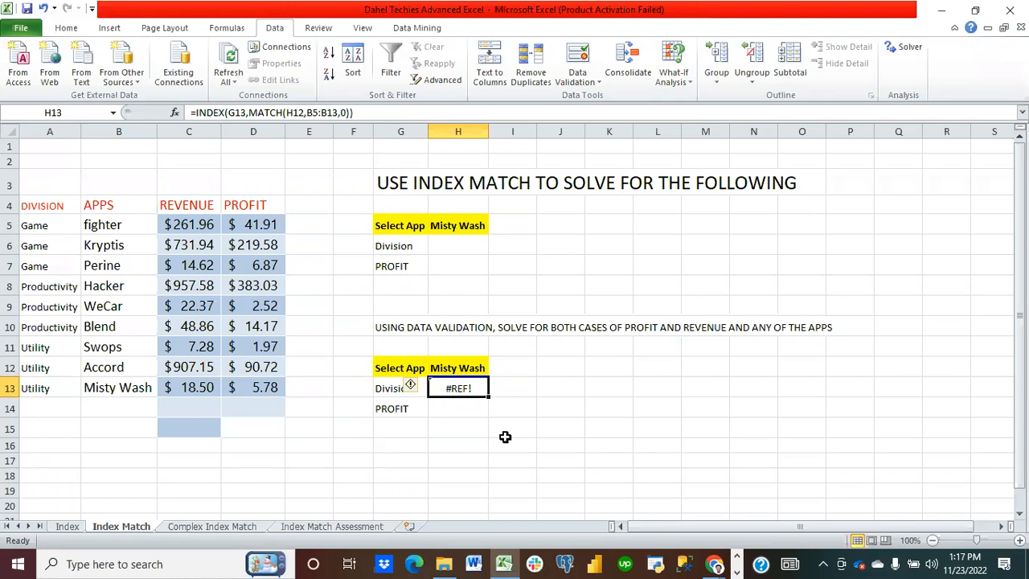
Step: Clear H13 and start a new INDEX formula with G13 as the array and a nested MATCH function
key("Delete")
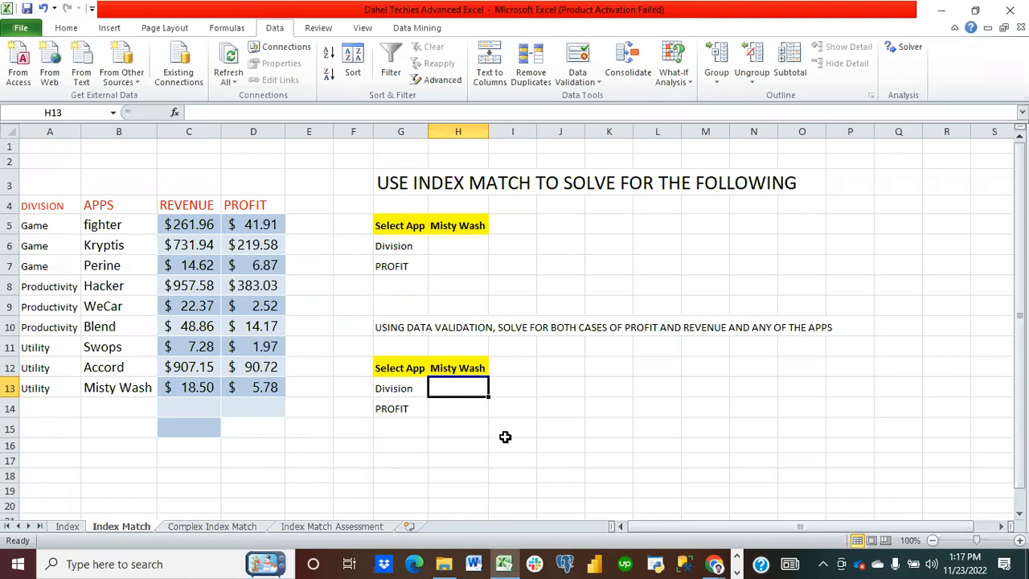
type("=in")
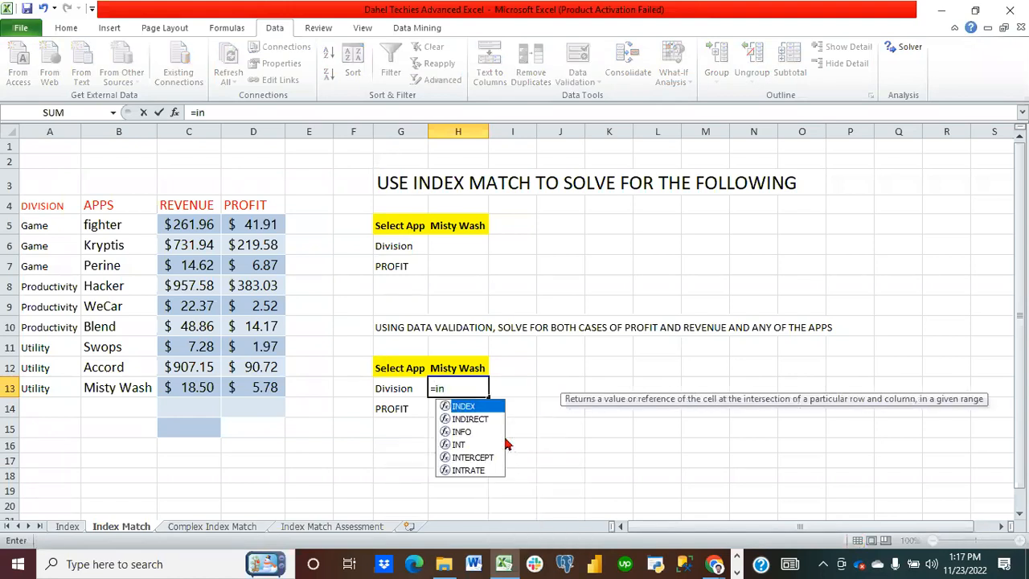
type("dex")
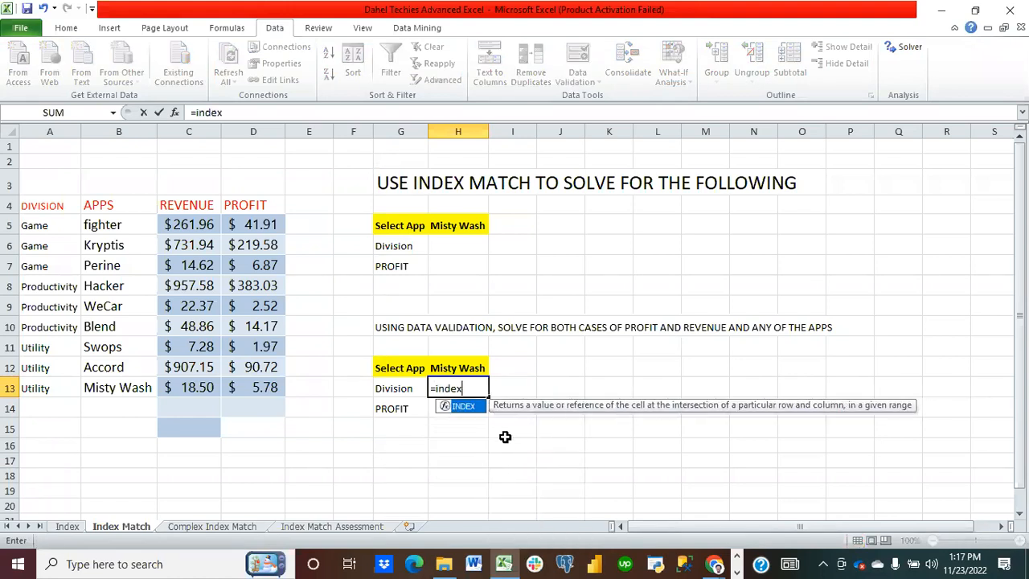
type("(")
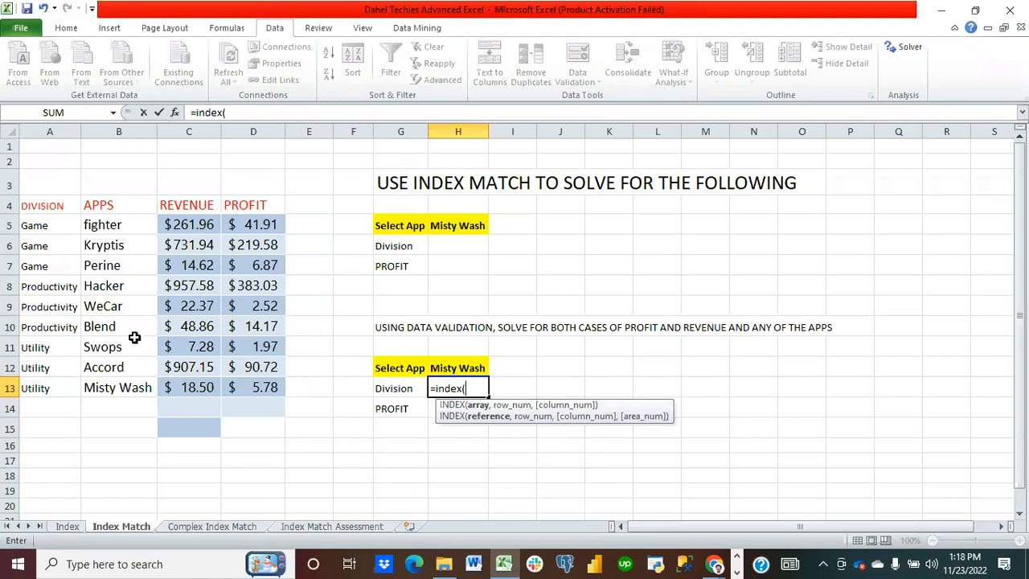
left_click(403, 386)
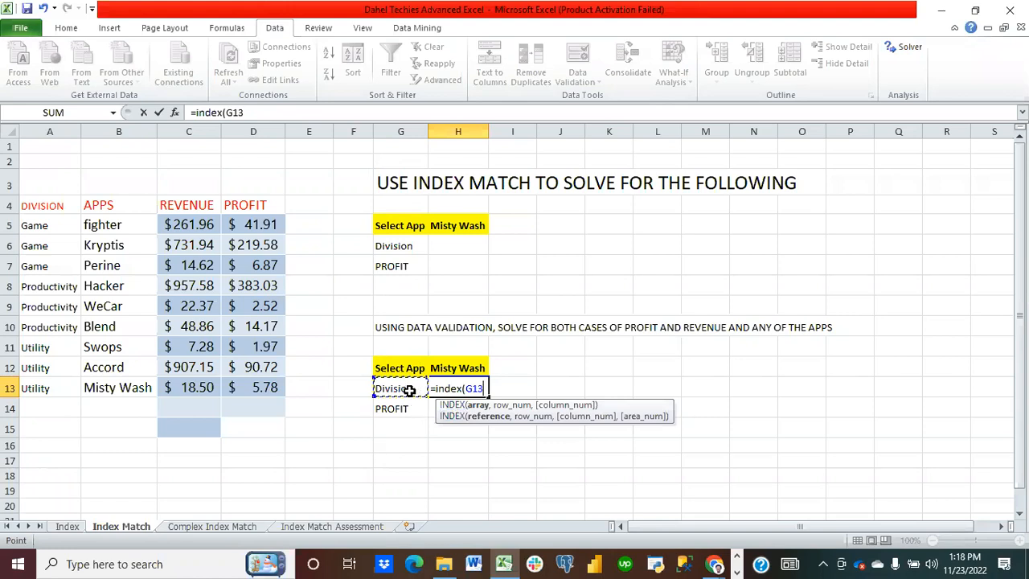
type(",")
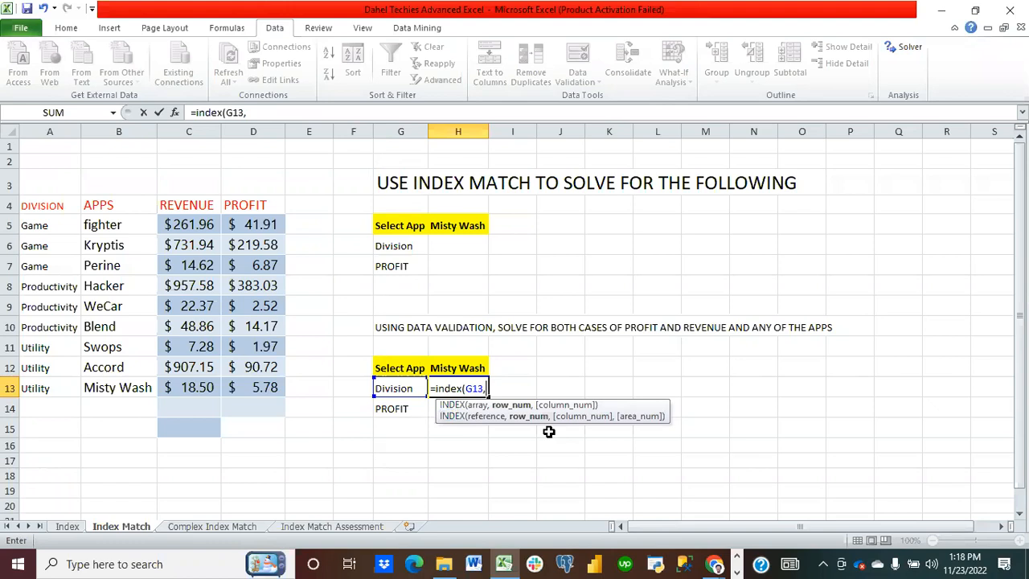
type("match")
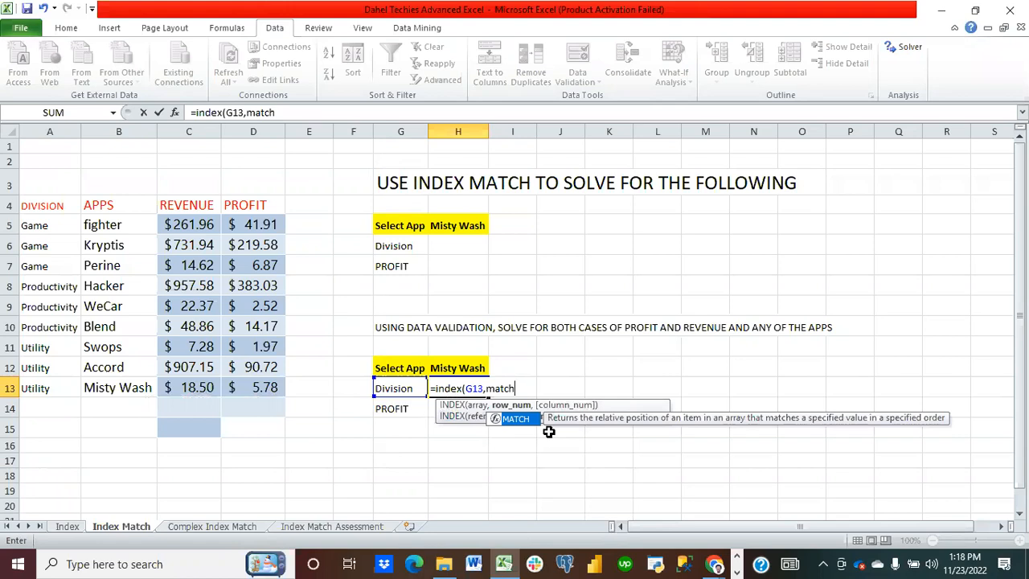
type("(")
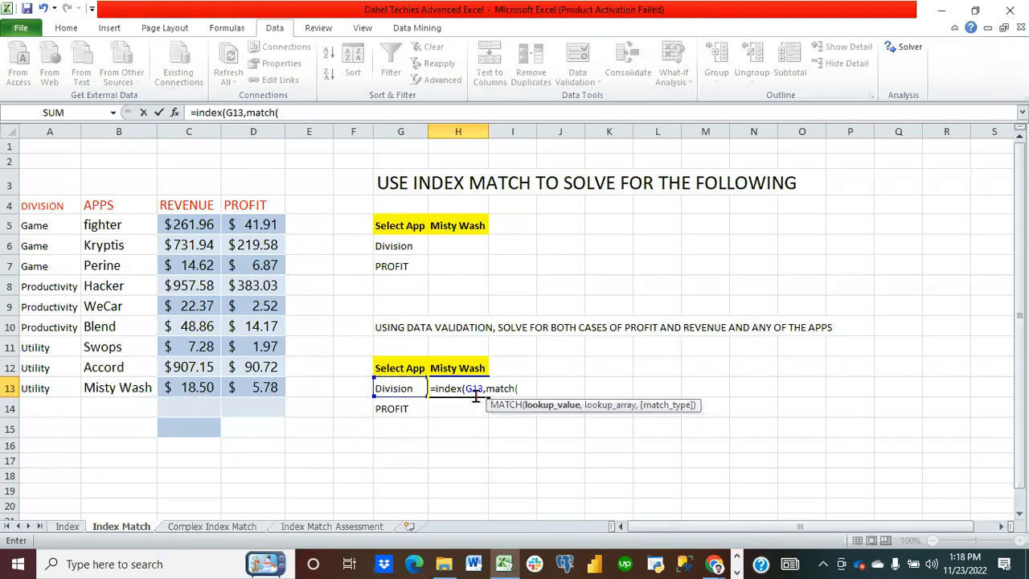
Step: Use H12 as the MATCH lookup value and begin a nested INDEX as its lookup array, correcting a duplicated MATCH
left_click(456, 362)
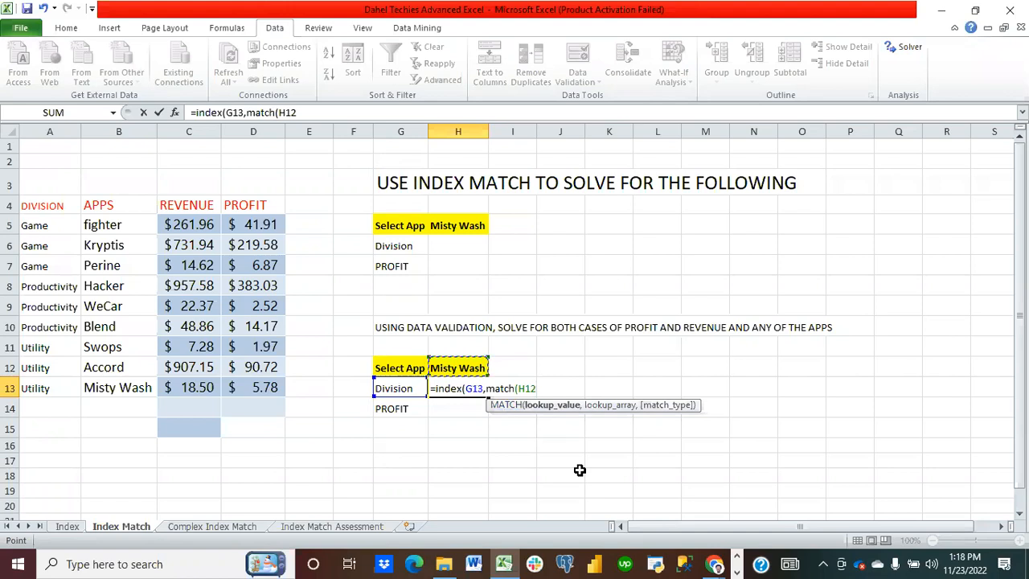
type(",")
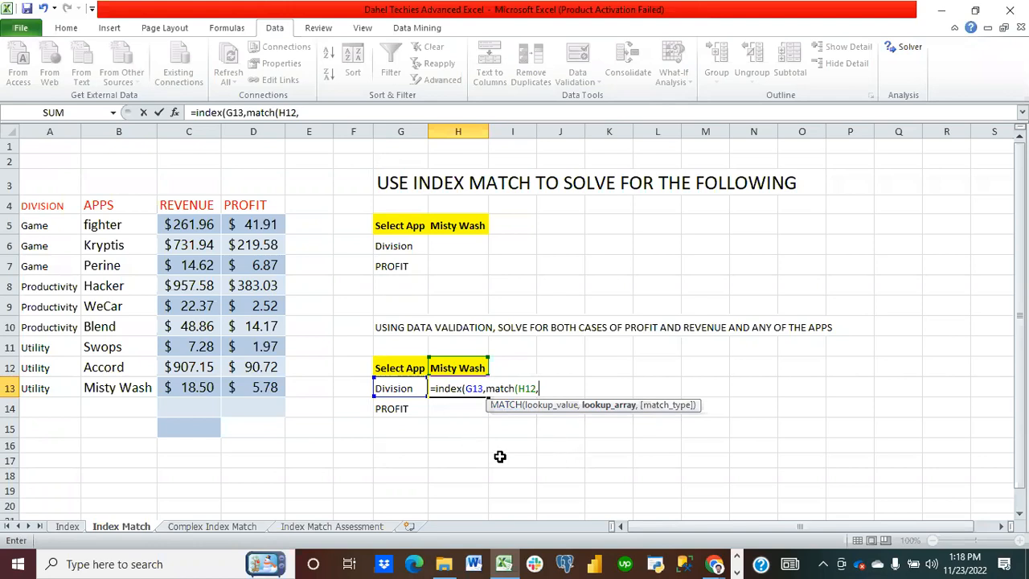
type("match")
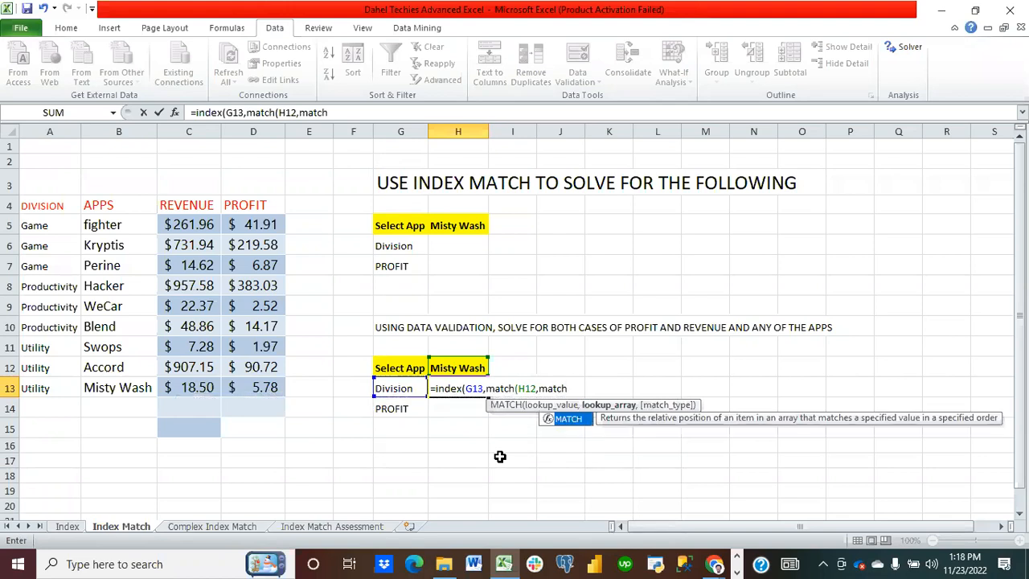
type("(")
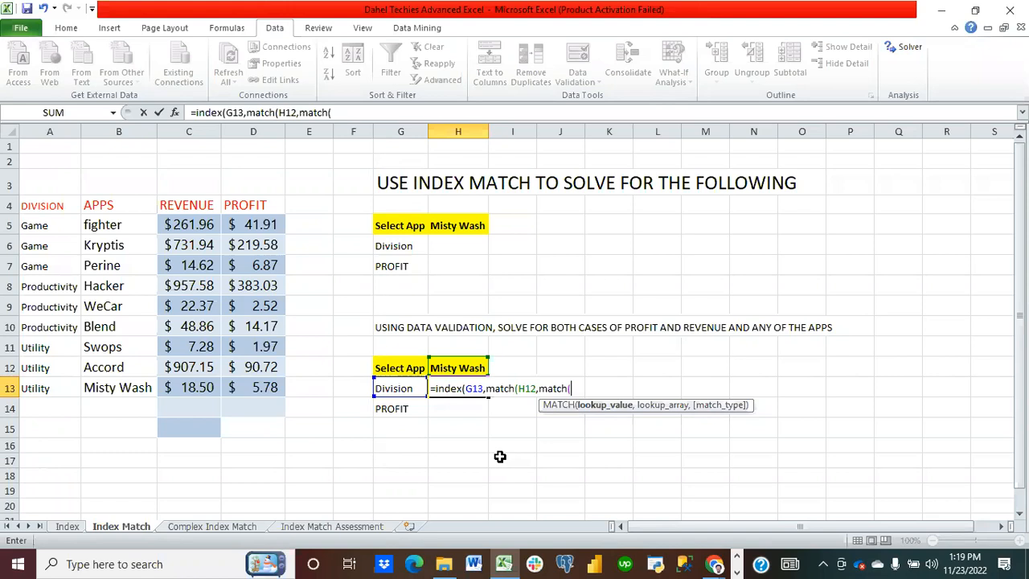
key("BackSpace")
key("BackSpace")
key("BackSpace")
key("BackSpace")
key("BackSpace")
key("BackSpace")
key("BackSpace")
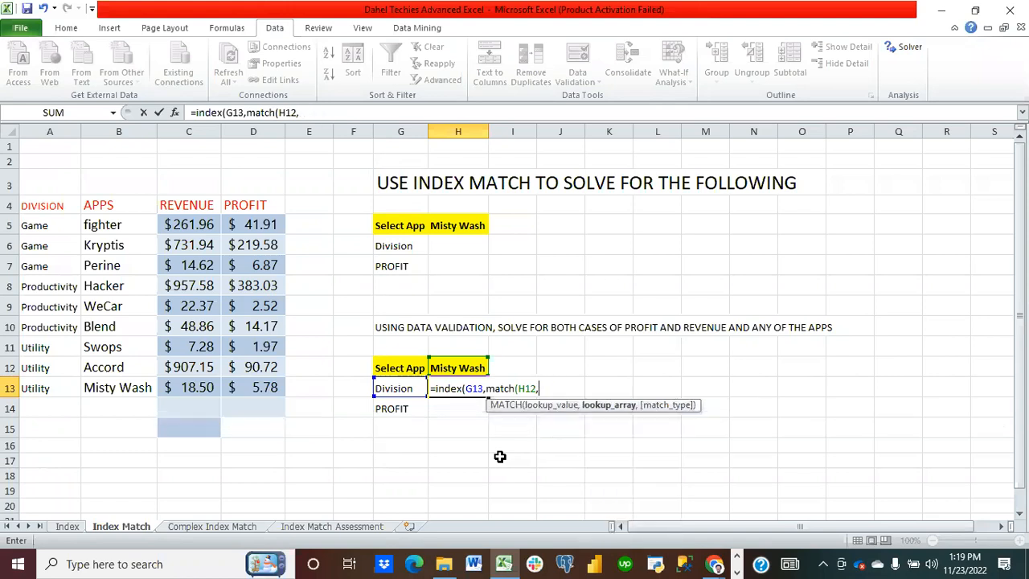
type(",index")
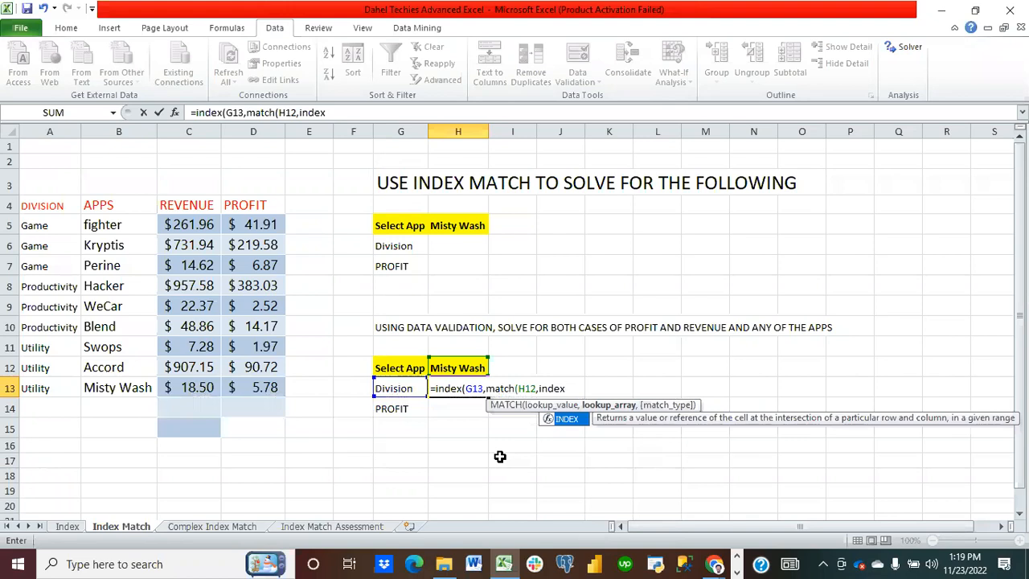
type("(")
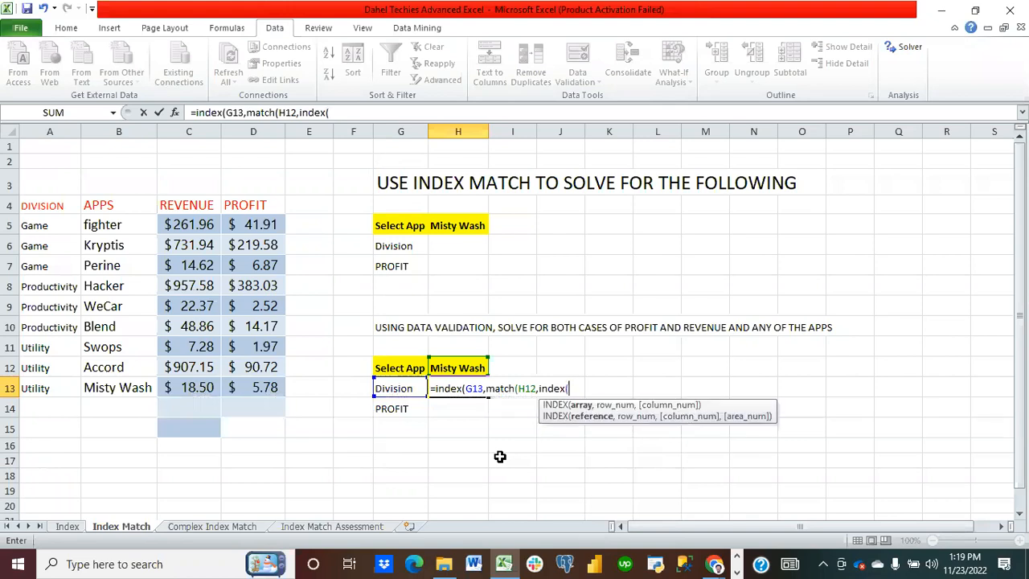
Step: Complete the H13 formula as =INDEX(G13,MATCH(H12,INDEX(G14,4,0))) and enter it
left_click(402, 412)
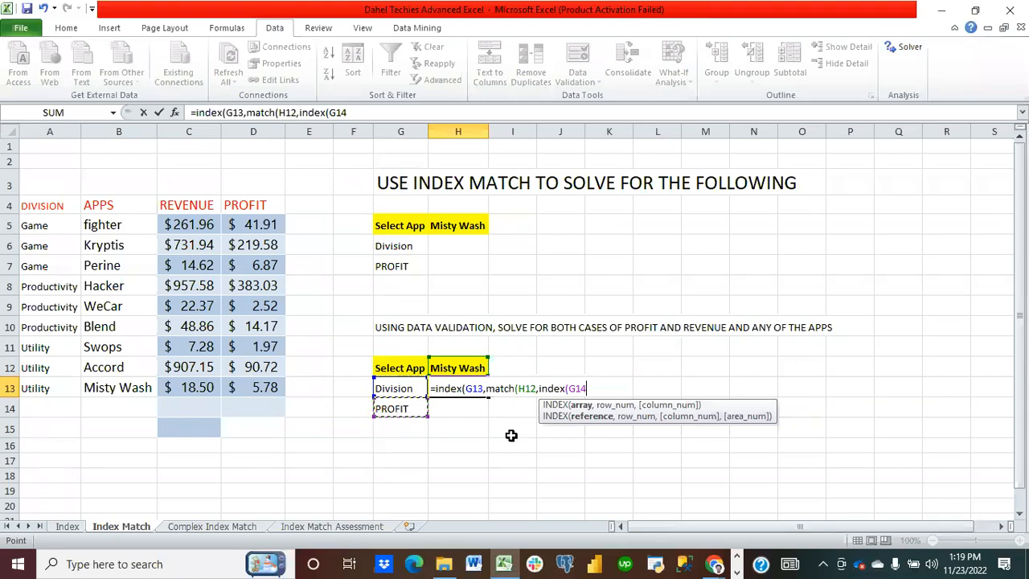
type(",")
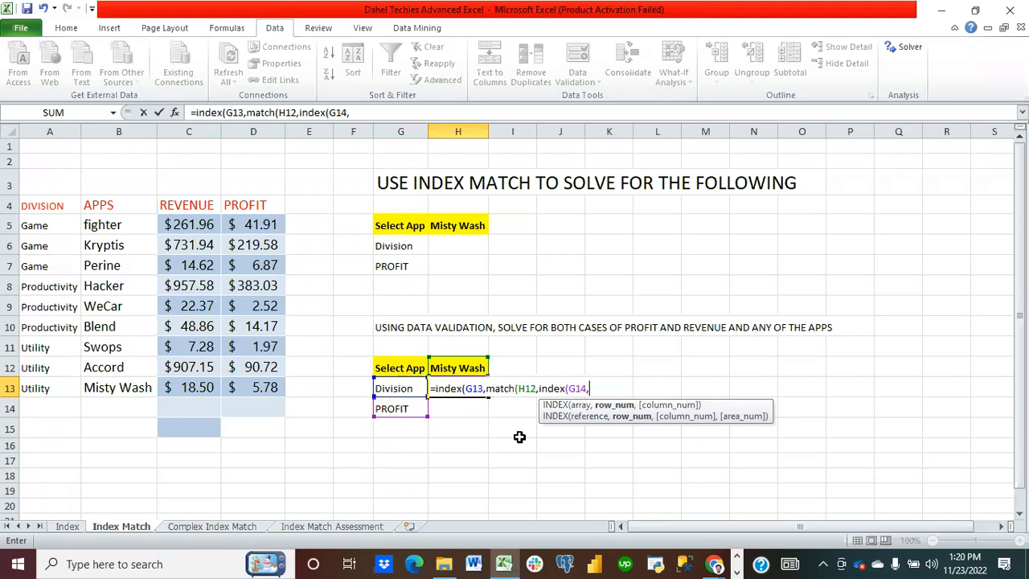
type("4")
type(",")
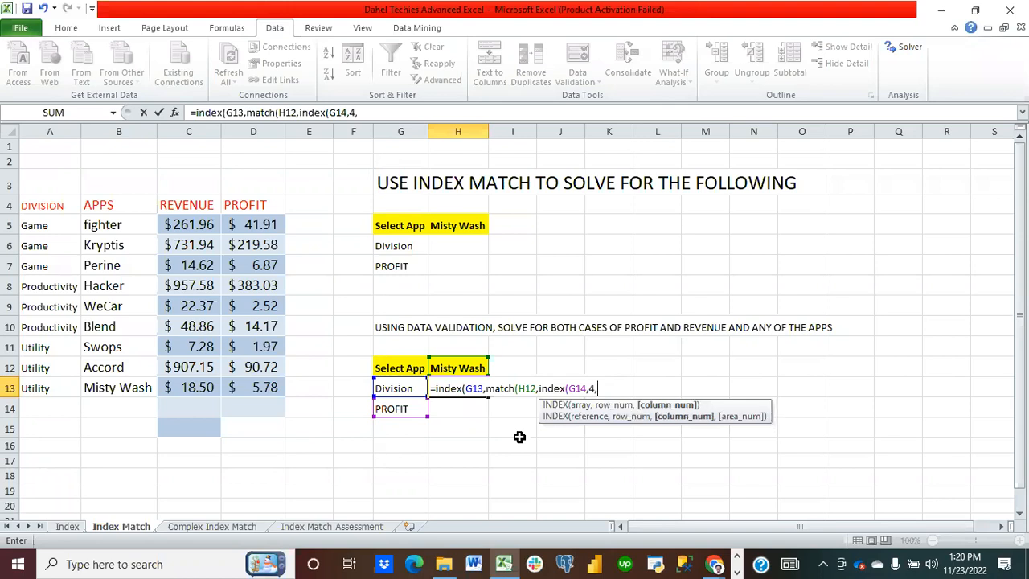
type("0")
type(")")
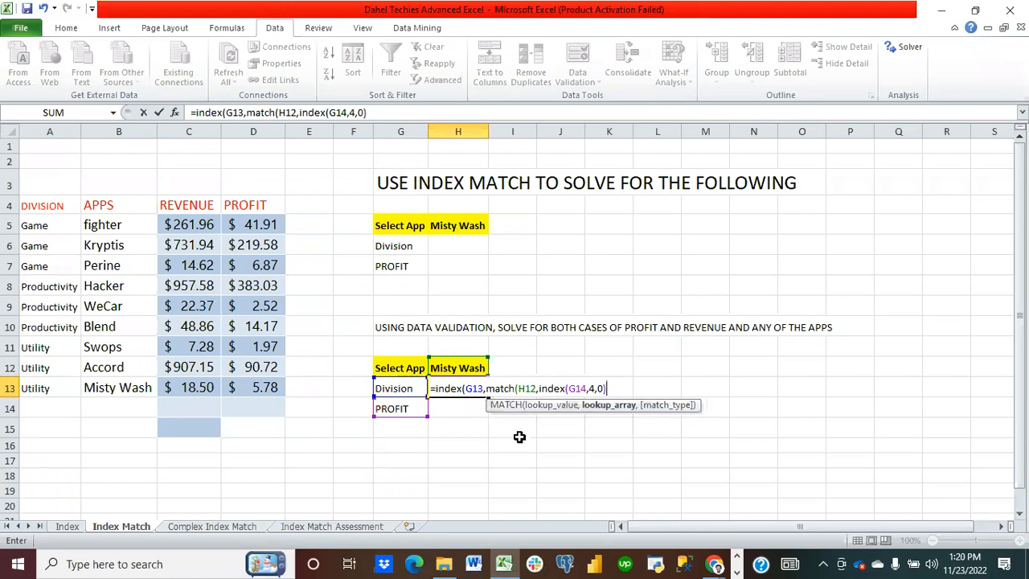
type("))")
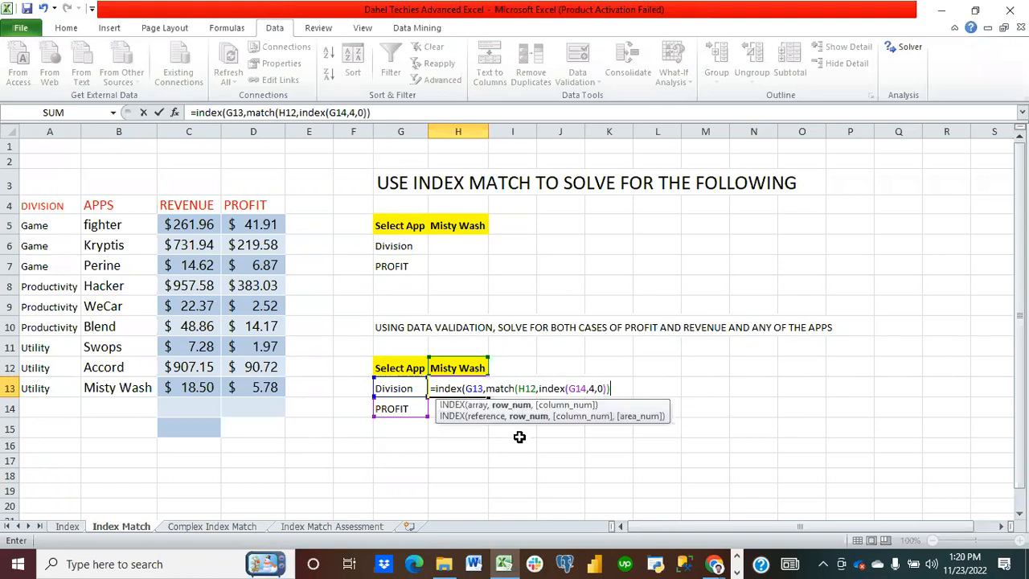
key("Return")
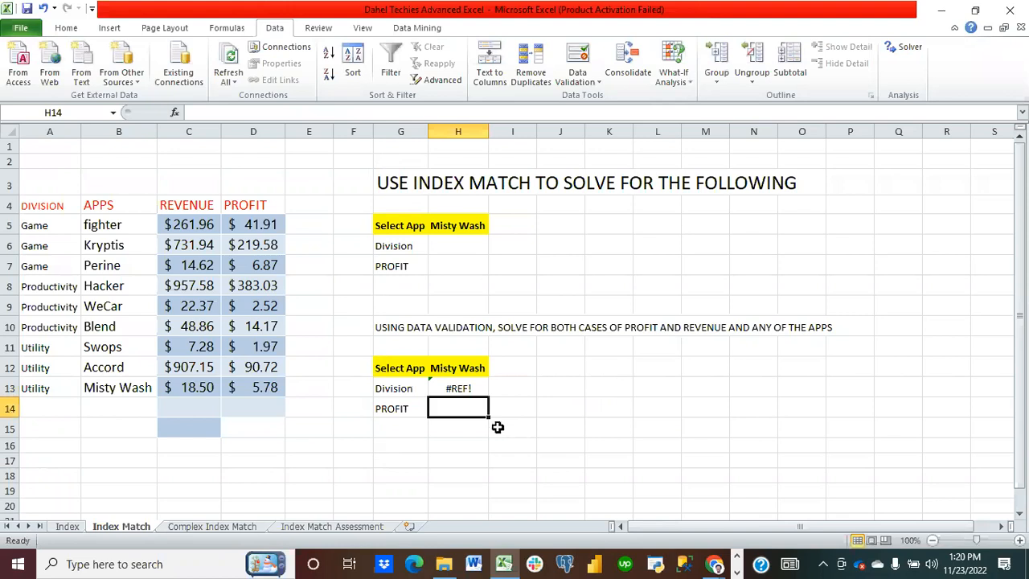
Step: Inspect the error in H13 using Error Checking and step through the formula's evaluation
left_click(463, 388)
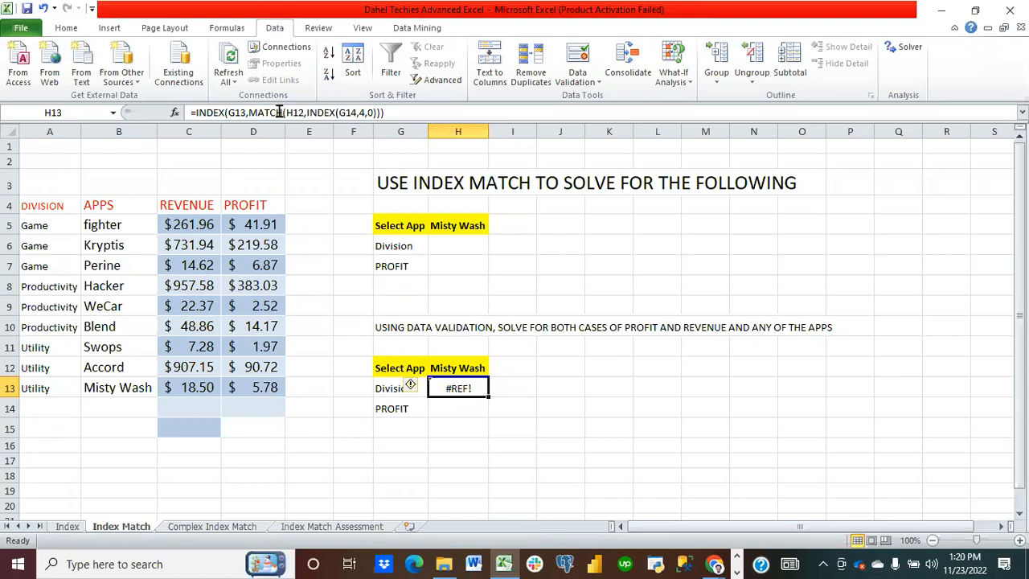
left_click(228, 29)
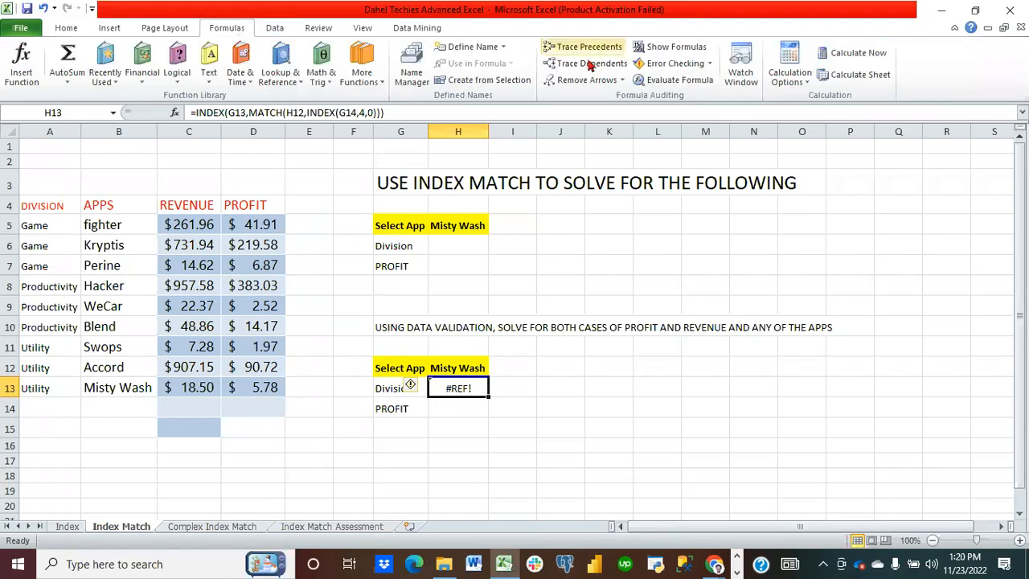
left_click(660, 64)
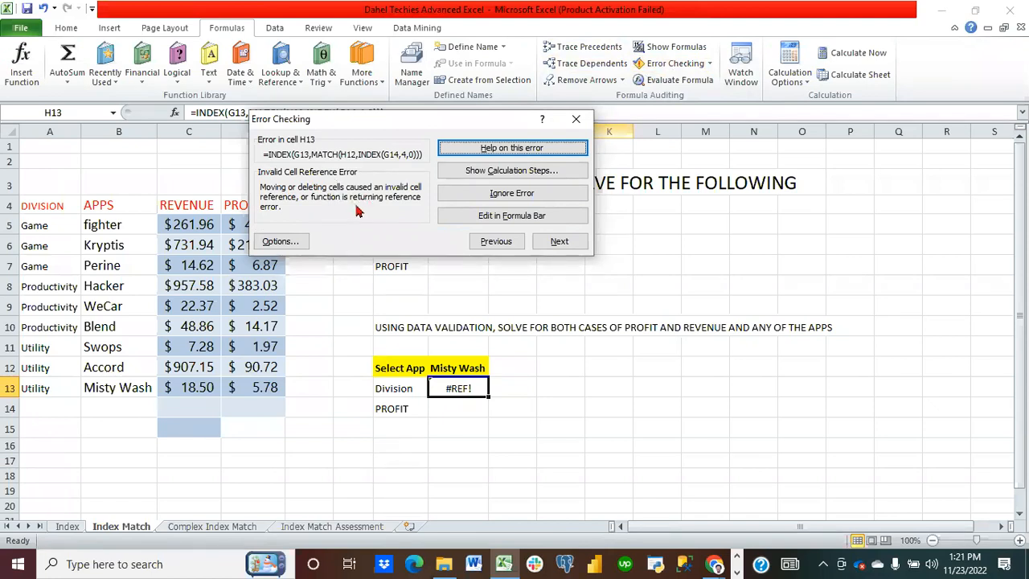
left_click(468, 170)
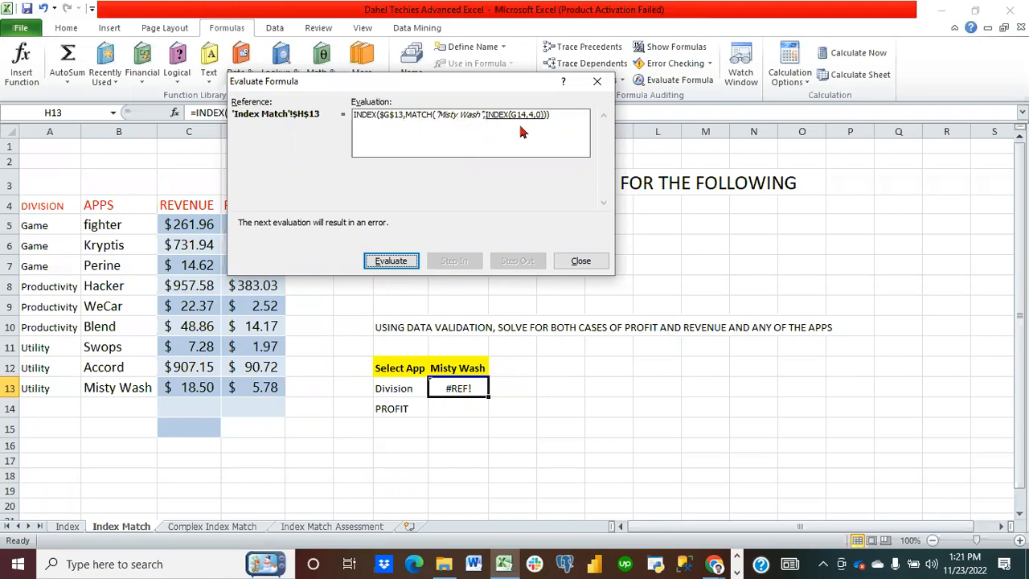
left_click(391, 261)
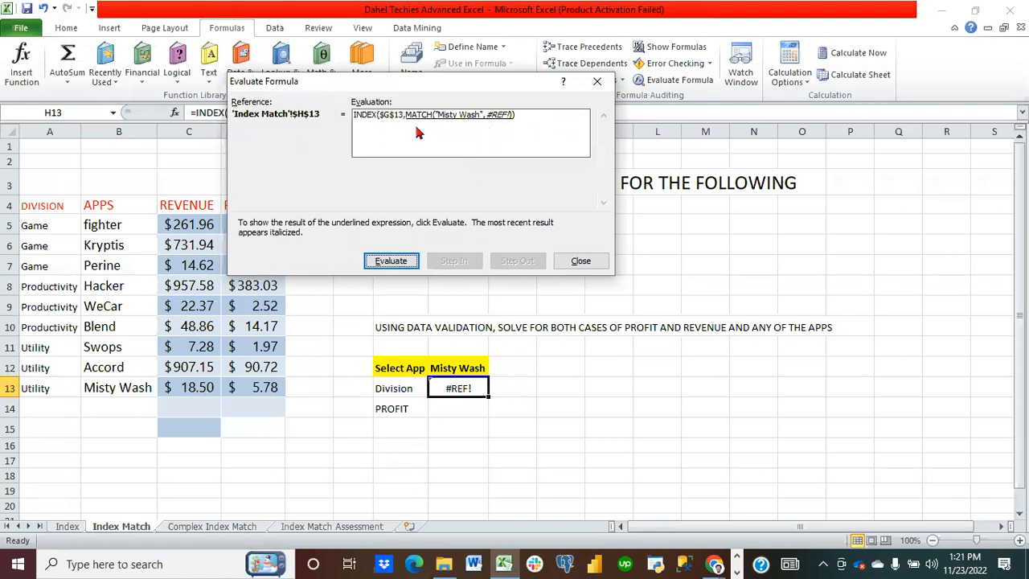
left_click(579, 260)
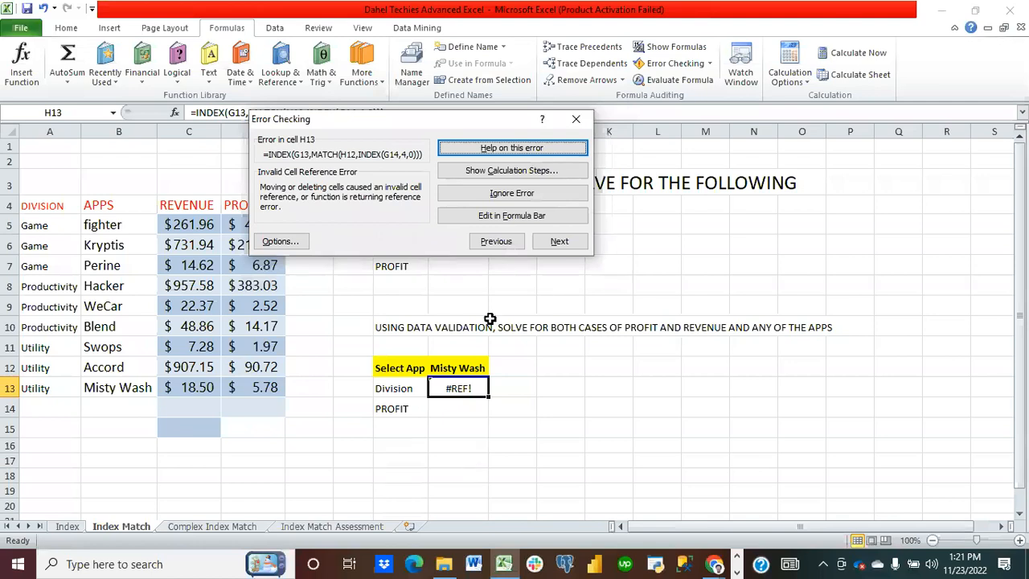
left_click(565, 244)
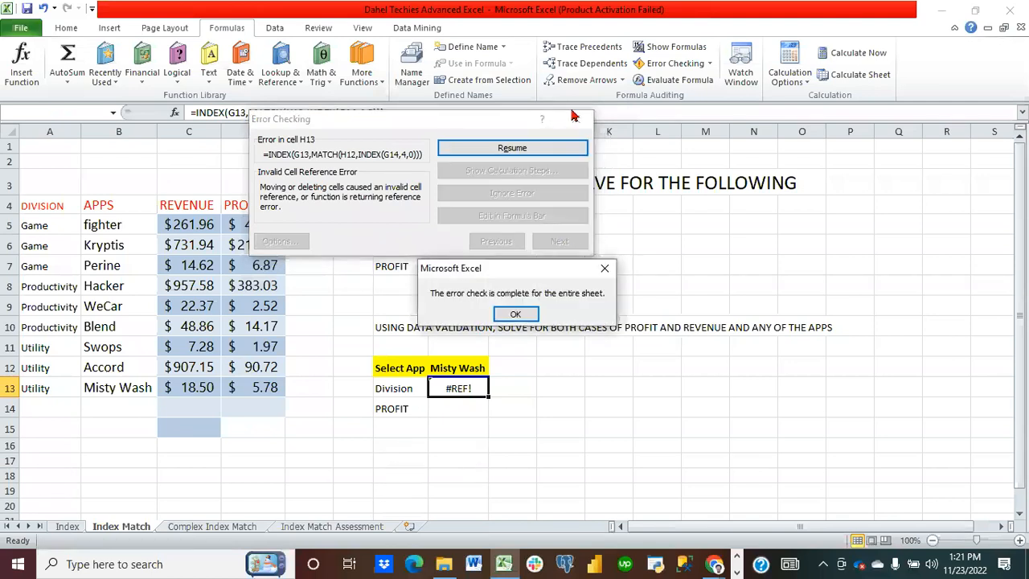
left_click(511, 313)
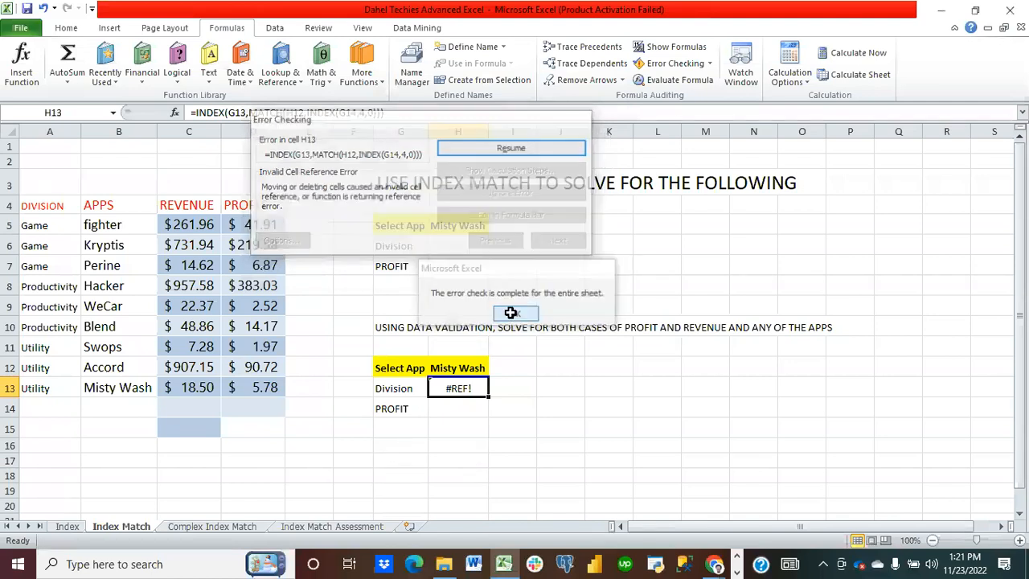
Step: Clear H13 and start a new INDEX formula with A5:A13 as the array and a nested MATCH function
key("Delete")
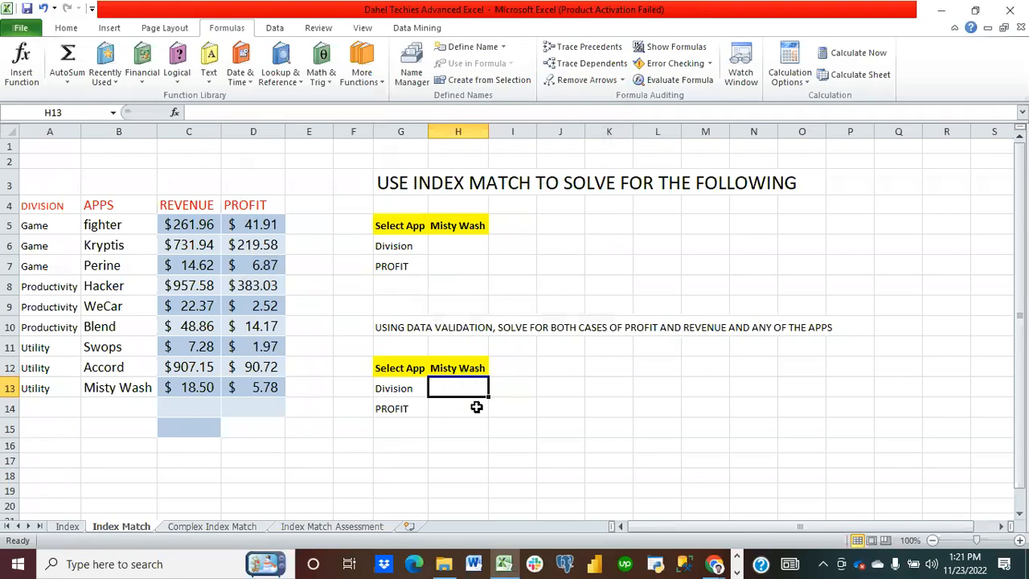
type("=index")
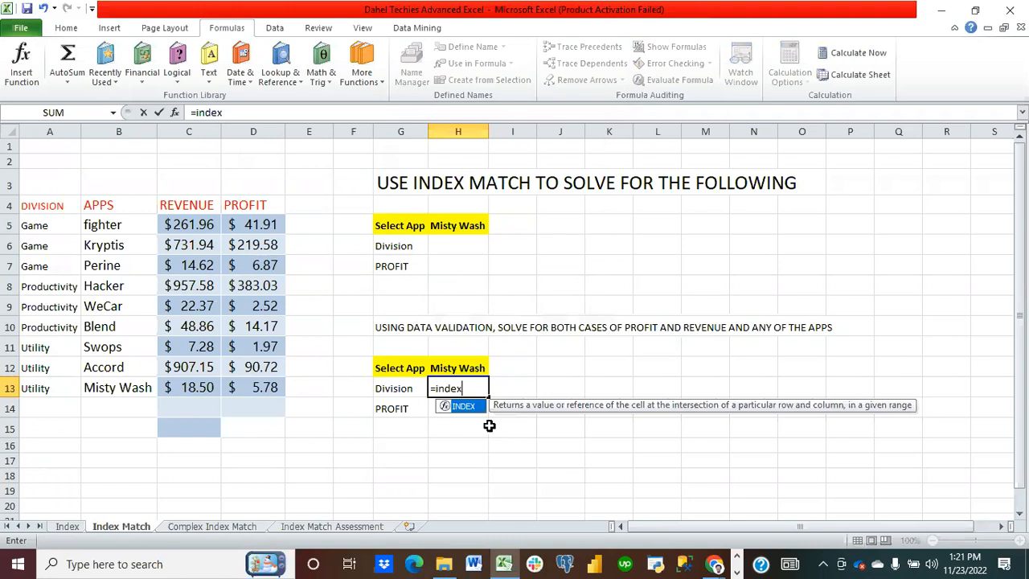
type("(")
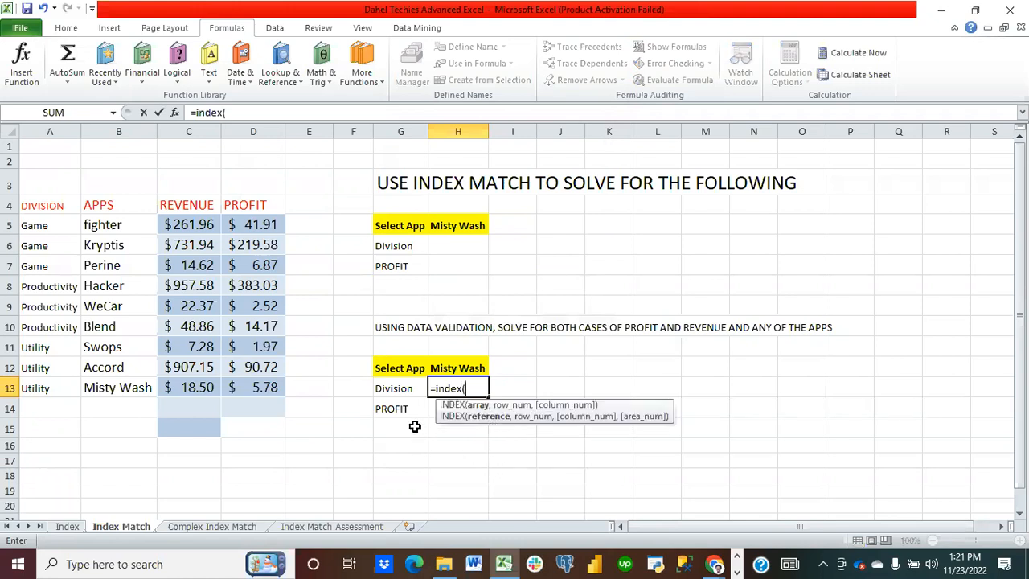
left_click_drag(51, 225, 54, 385)
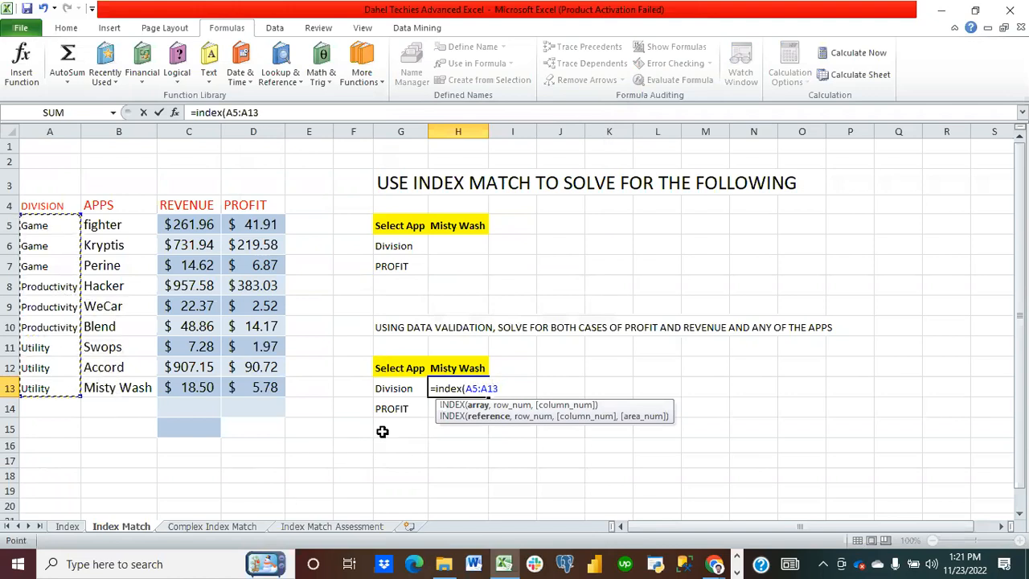
type(",")
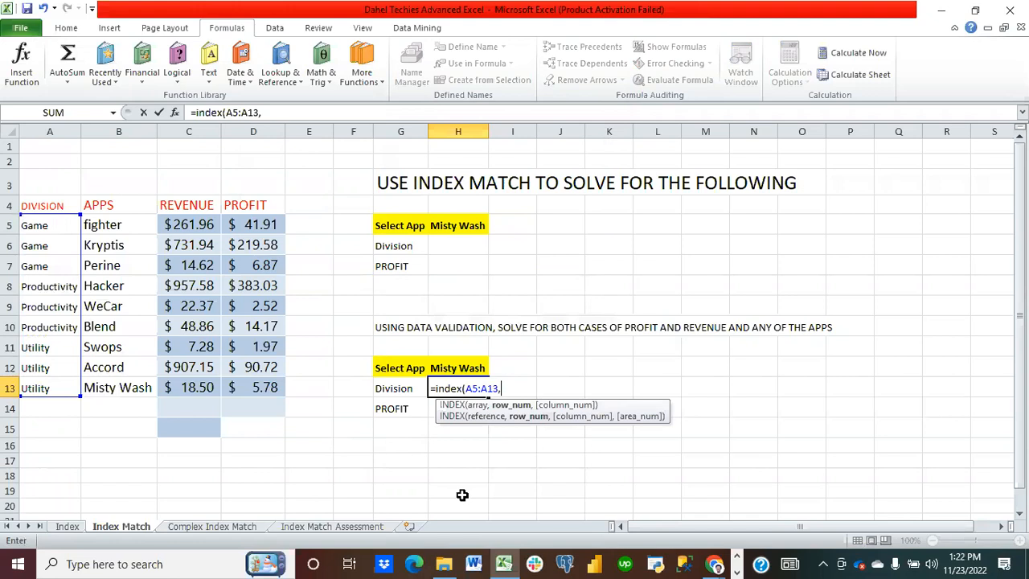
type("match")
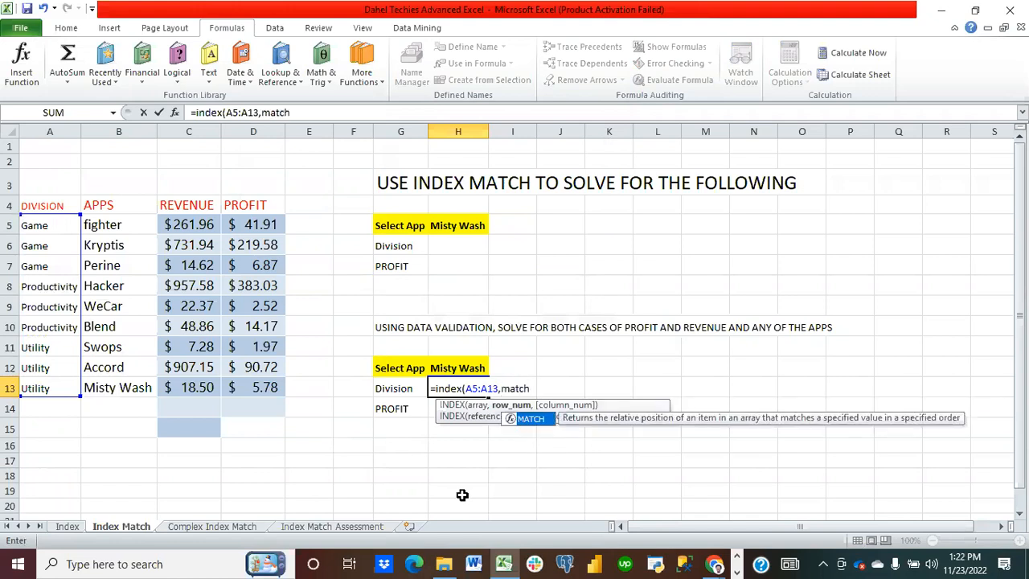
type("(")
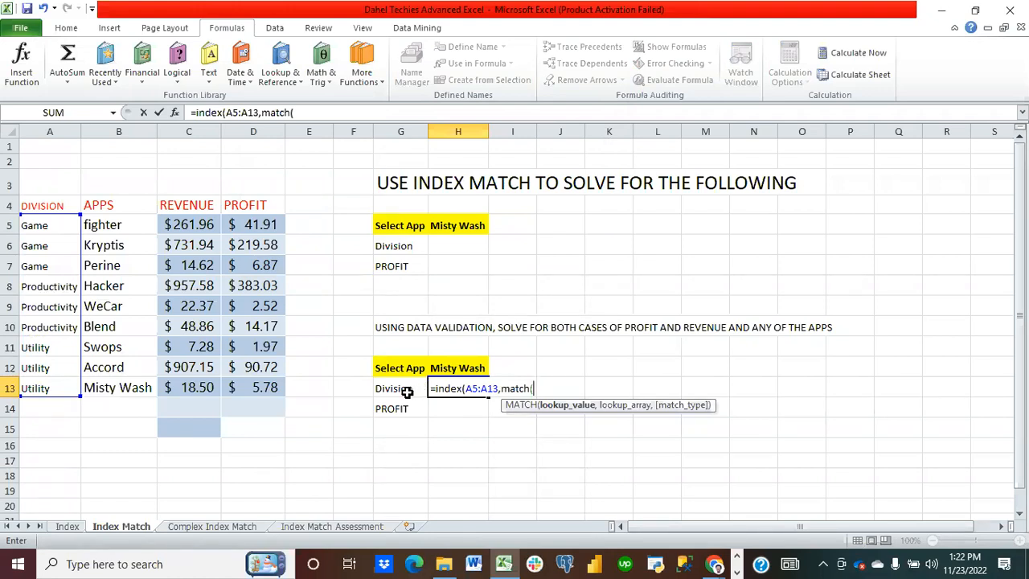
Step: Complete the H13 formula as =INDEX(A5:A13,MATCH(H12,B5:B13,0)) with exact match and enter it
left_click(462, 367)
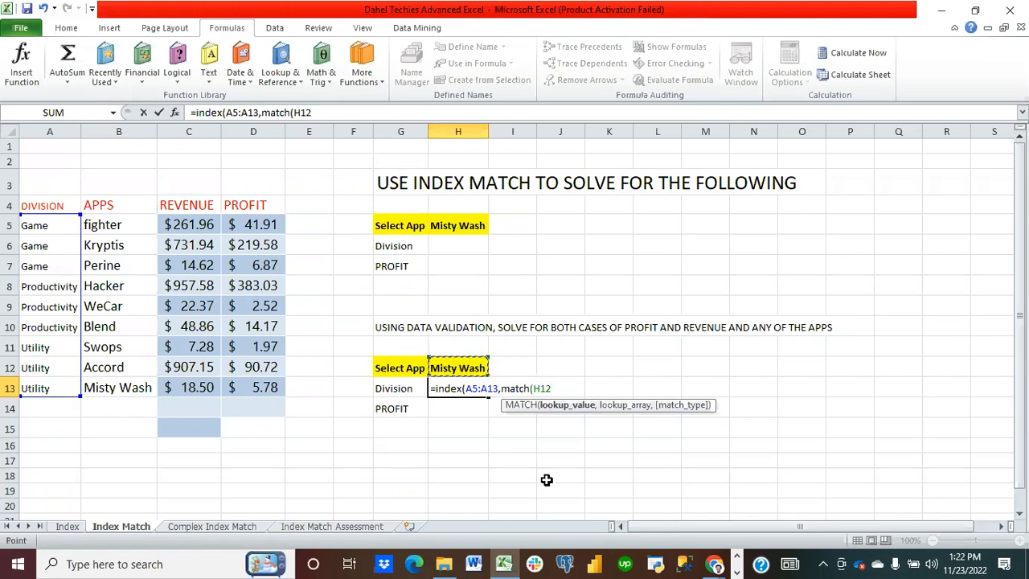
type(",")
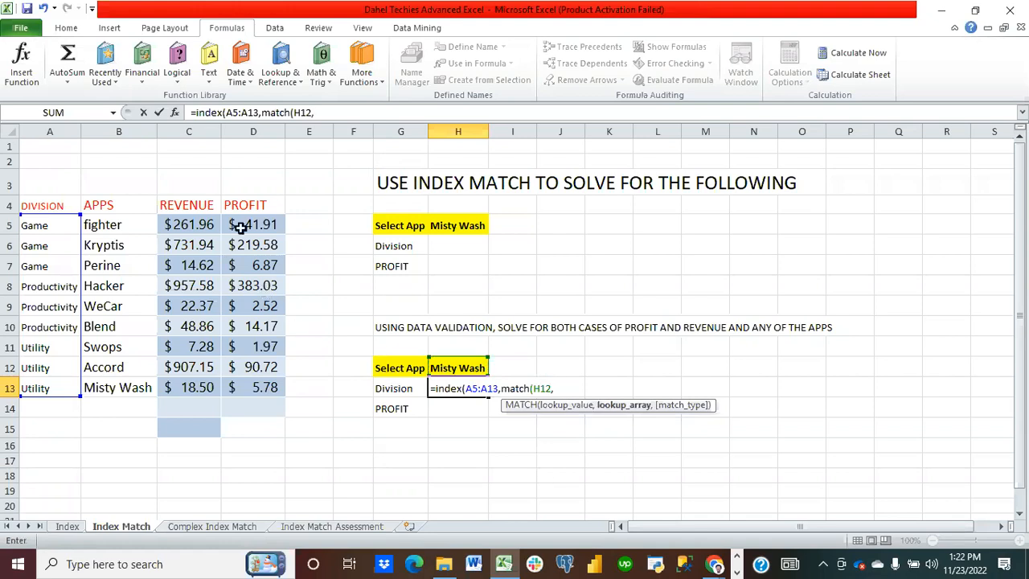
left_click_drag(123, 221, 129, 387)
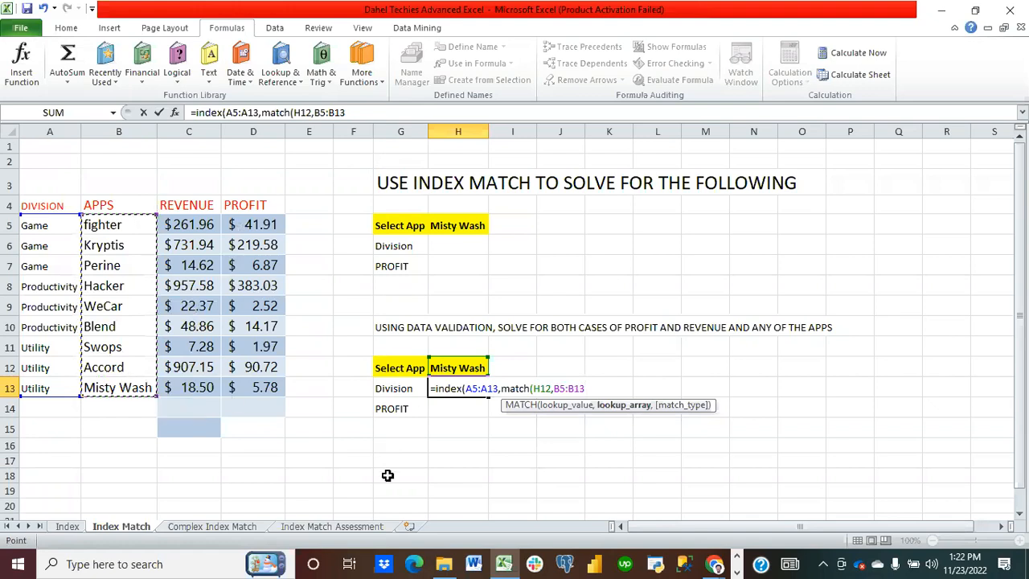
type(",")
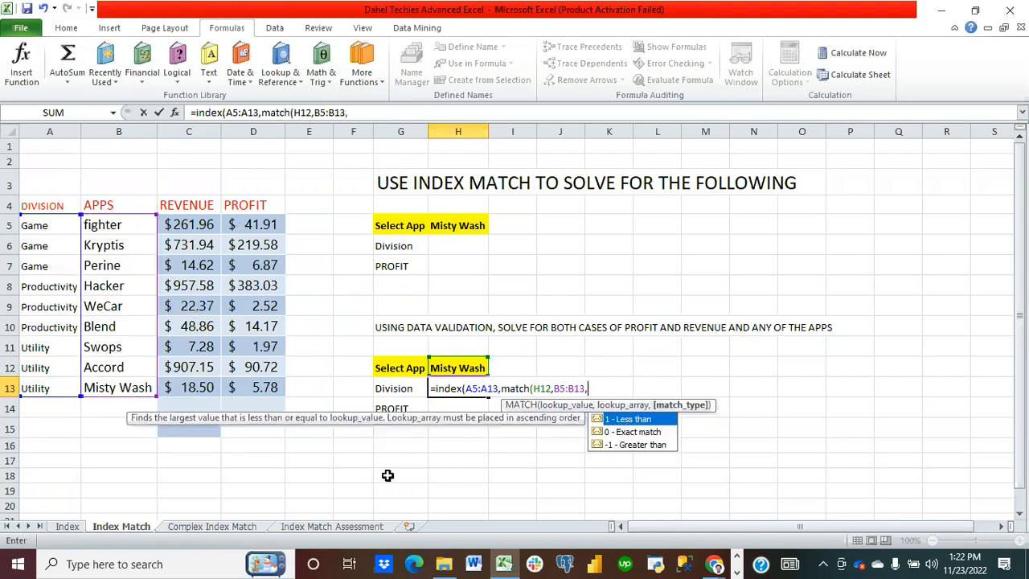
double_click(622, 434)
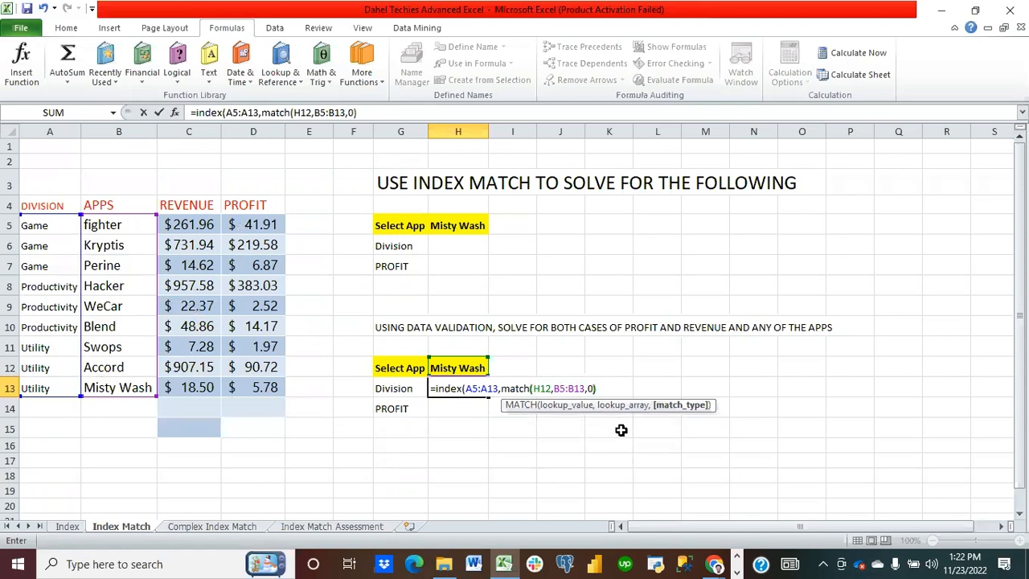
type(")")
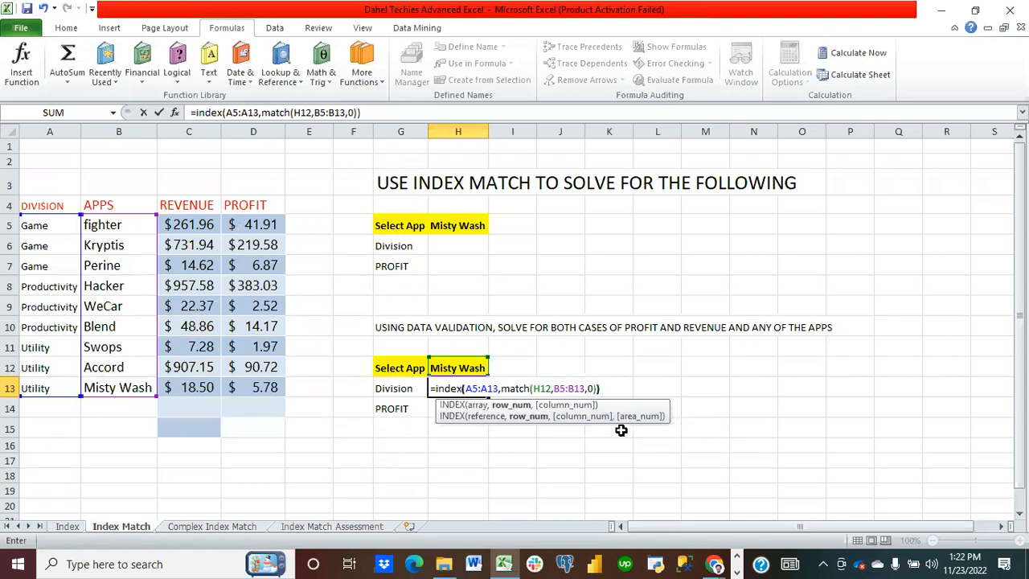
key("Return")
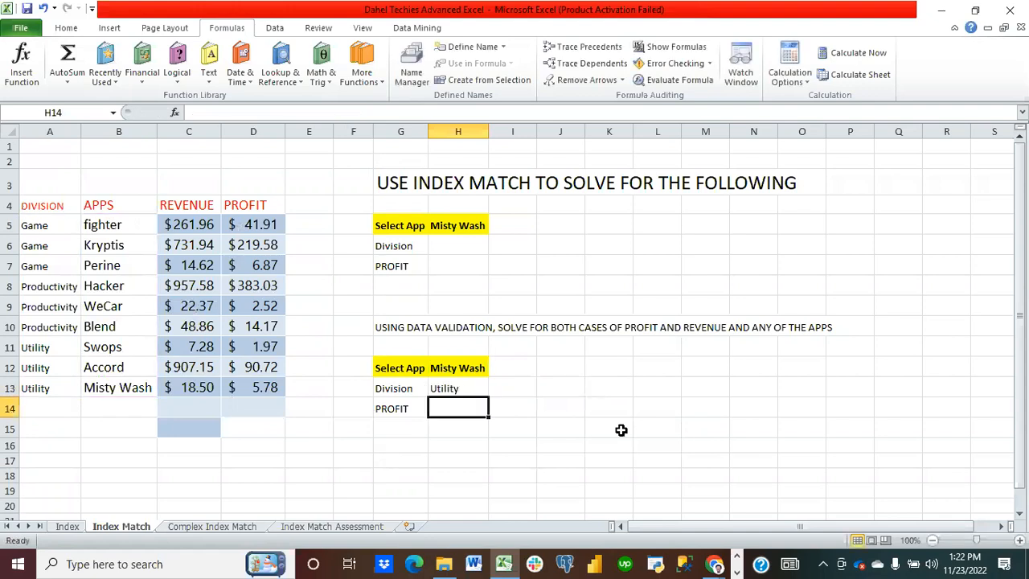
Step: Review the formula in H13 and the Division label beside it
left_click(468, 386)
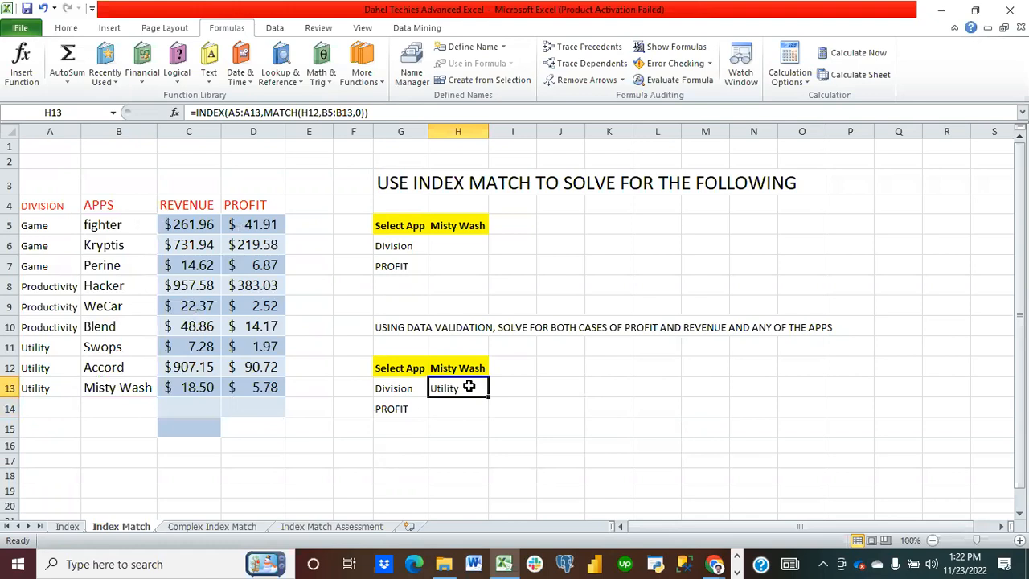
left_click(407, 389)
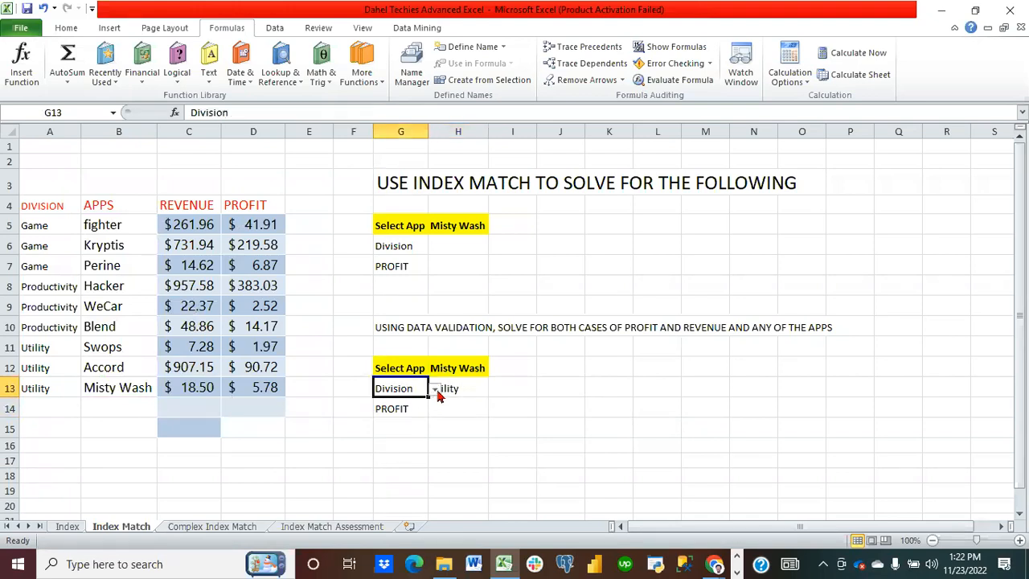
left_click(459, 387)
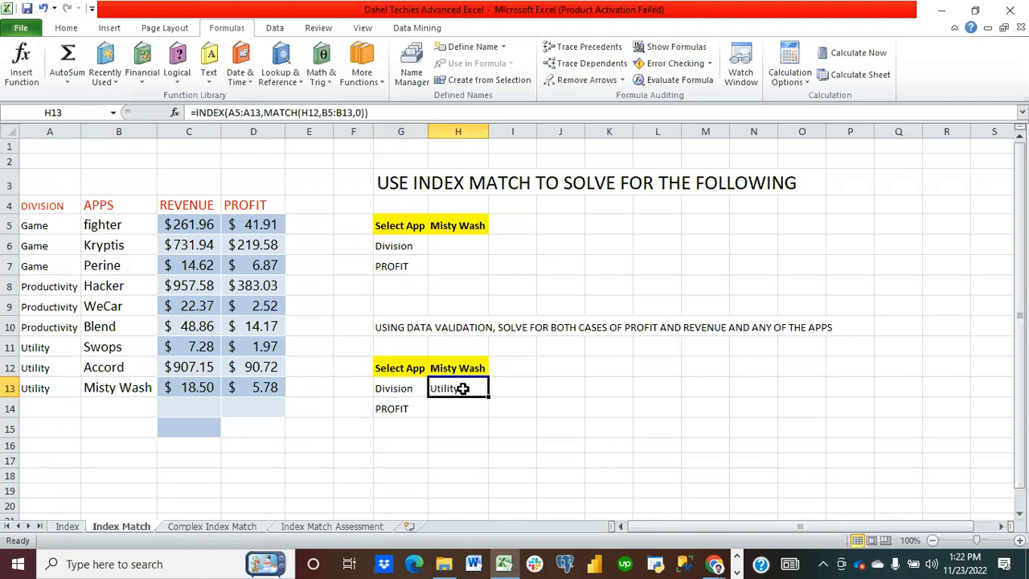
Step: Test the lookup by choosing Blend, Accord and then Kryptis from the H12 app drop-down
left_click(474, 367)
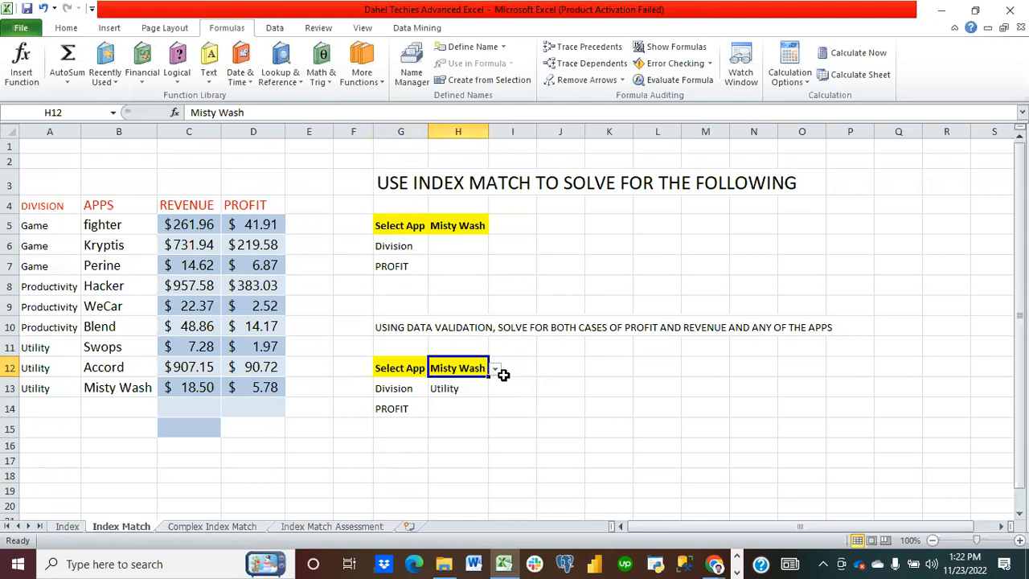
left_click(495, 371)
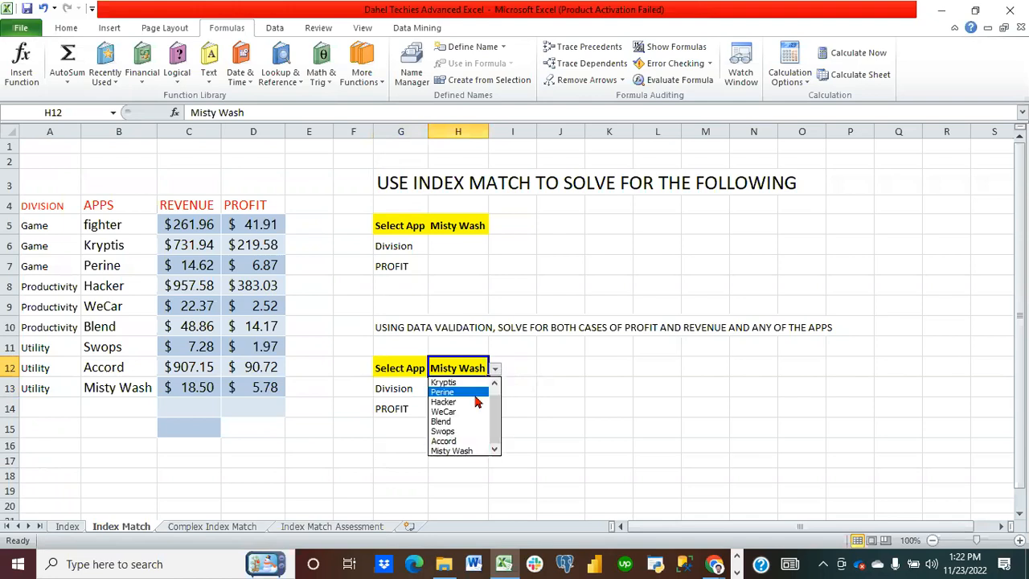
left_click(442, 421)
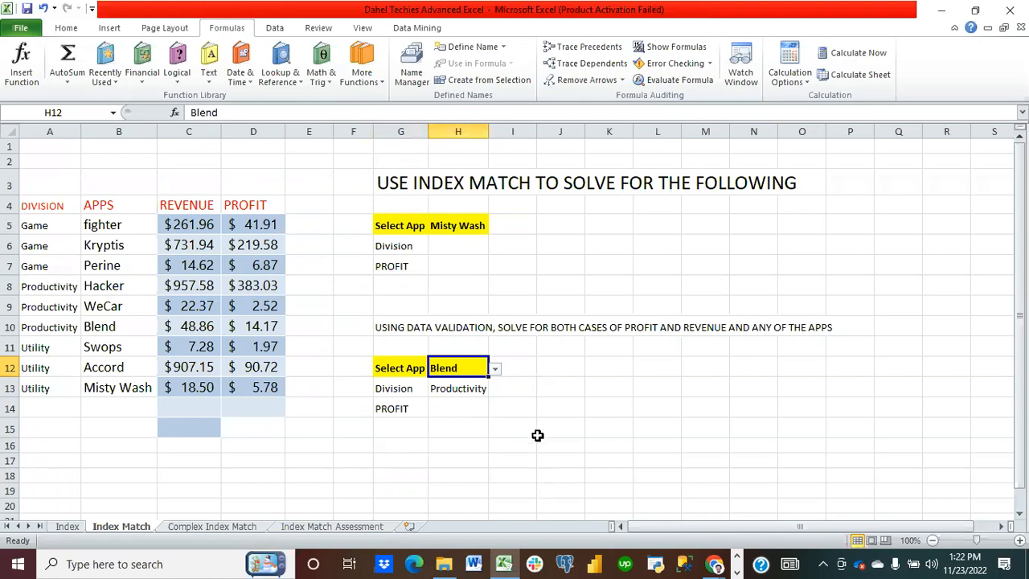
left_click(495, 370)
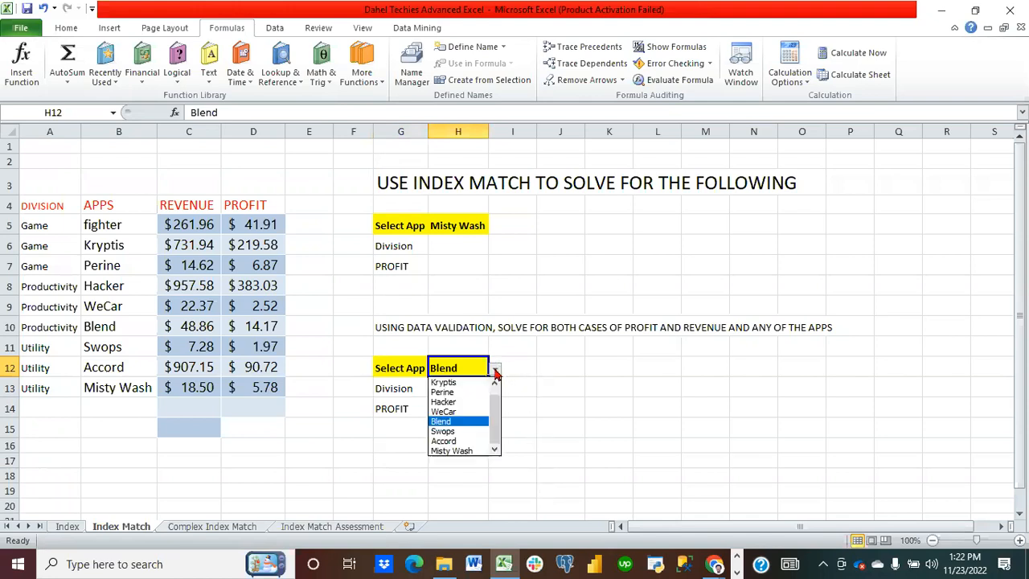
left_click(475, 443)
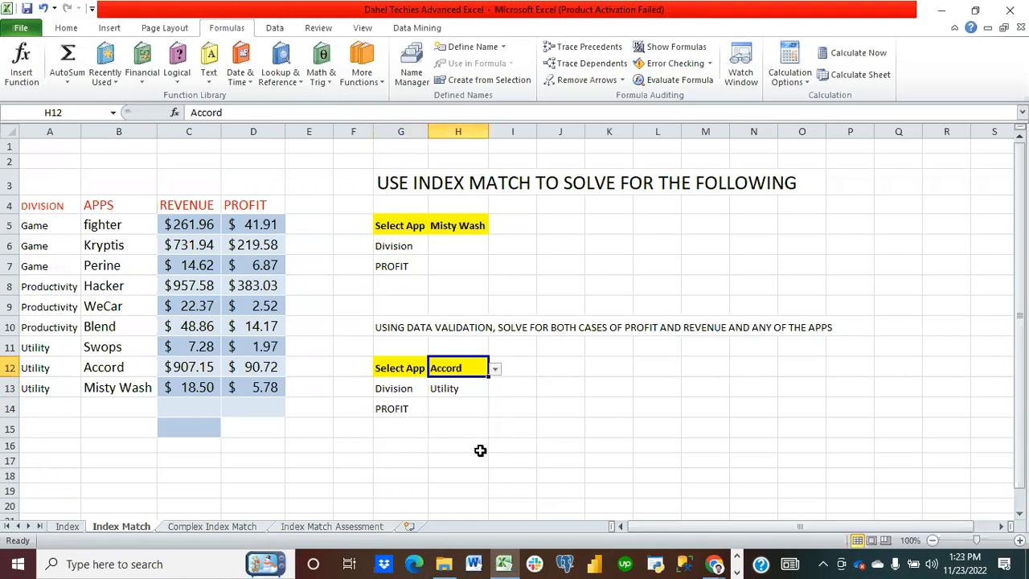
left_click(495, 370)
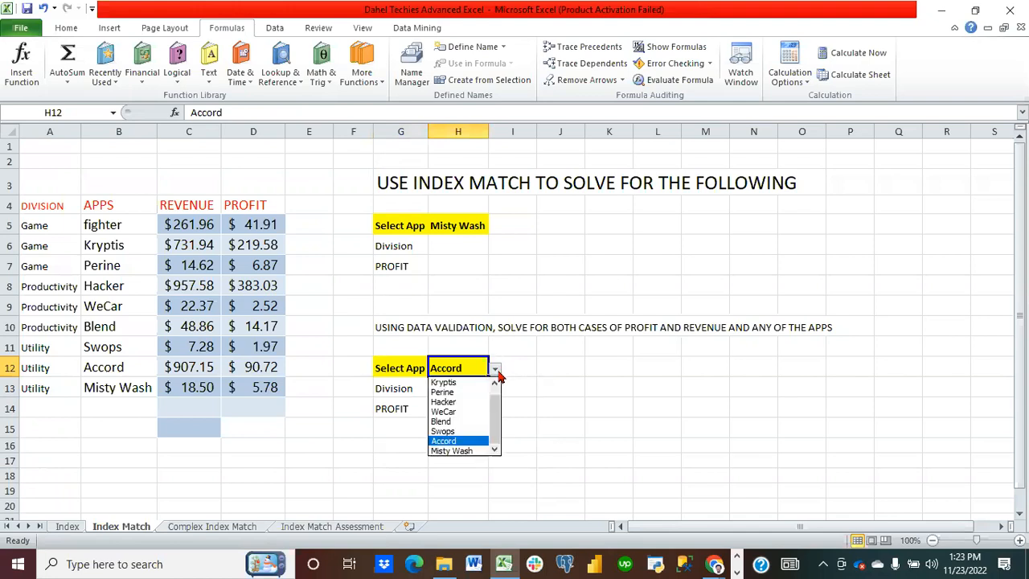
left_click(466, 383)
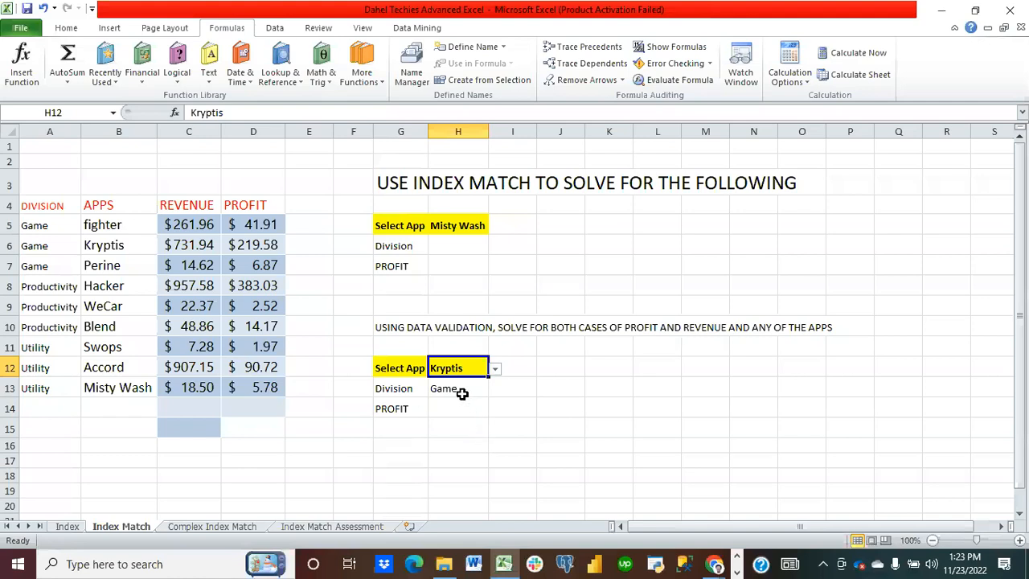
left_click(462, 393)
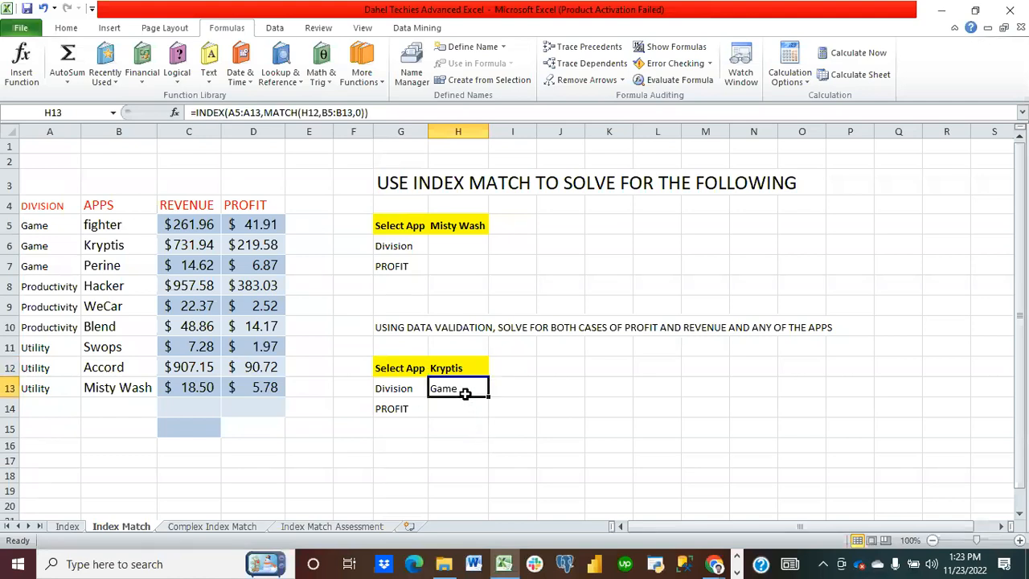
left_click_drag(487, 399, 483, 412)
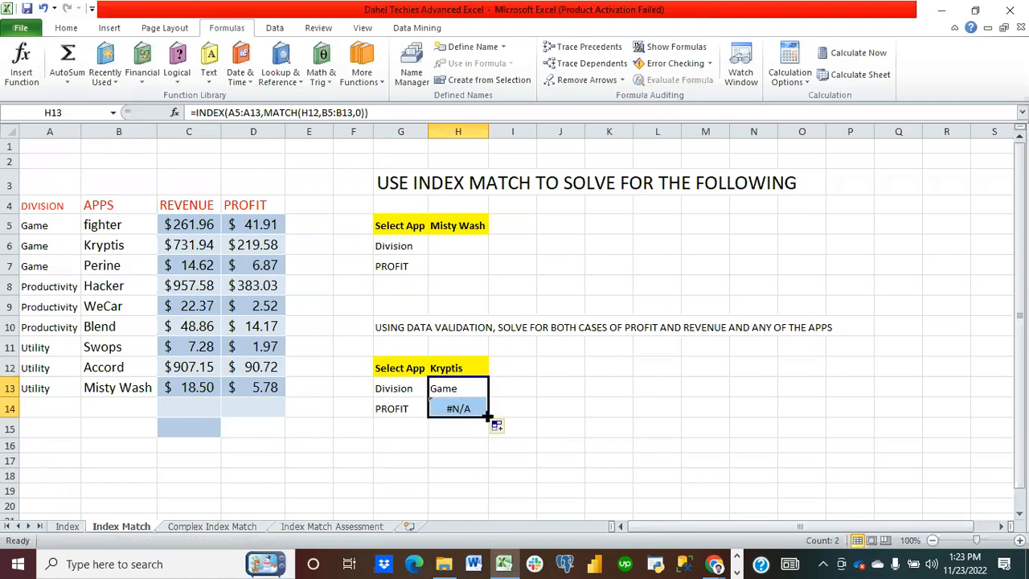
left_click(459, 406)
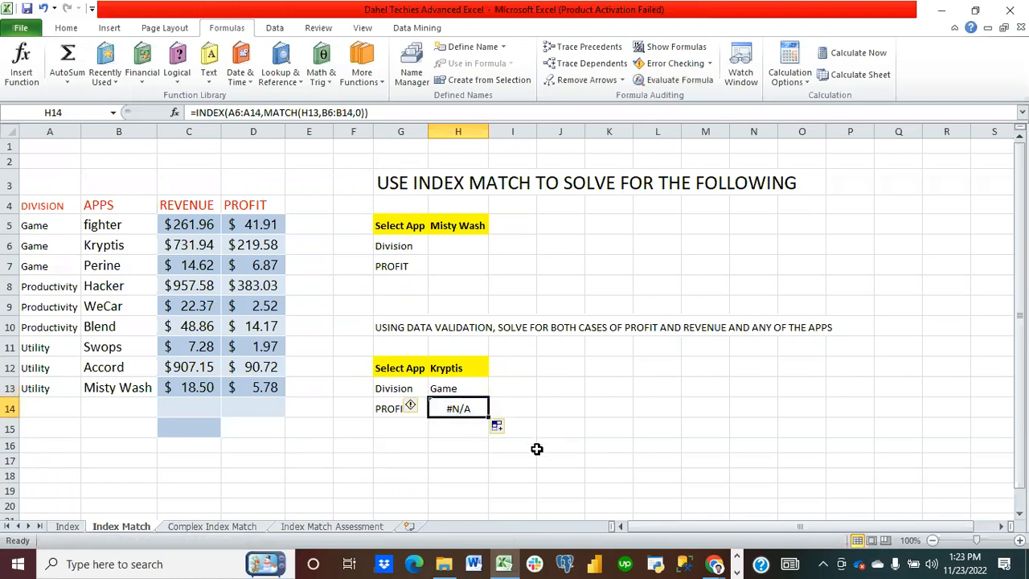
key("Delete")
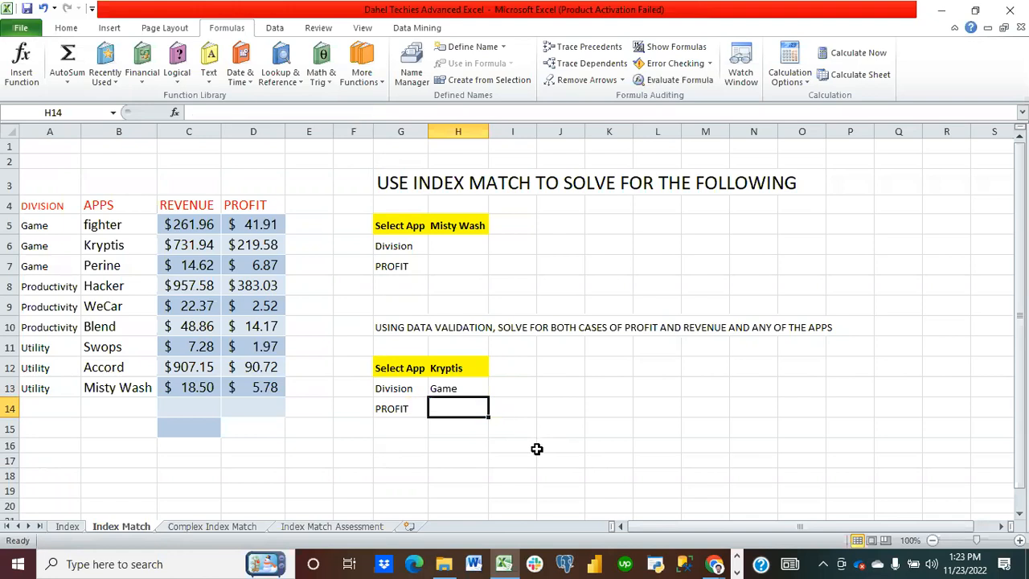
Step: Start an INDEX formula in H14 with D5:D13 as the array and a nested MATCH function
type("=")
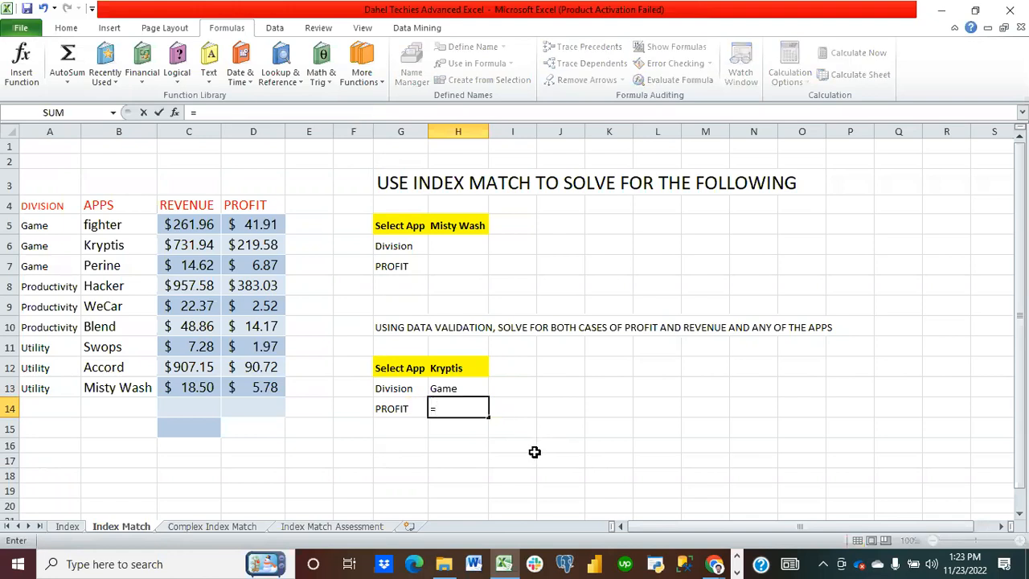
type("index")
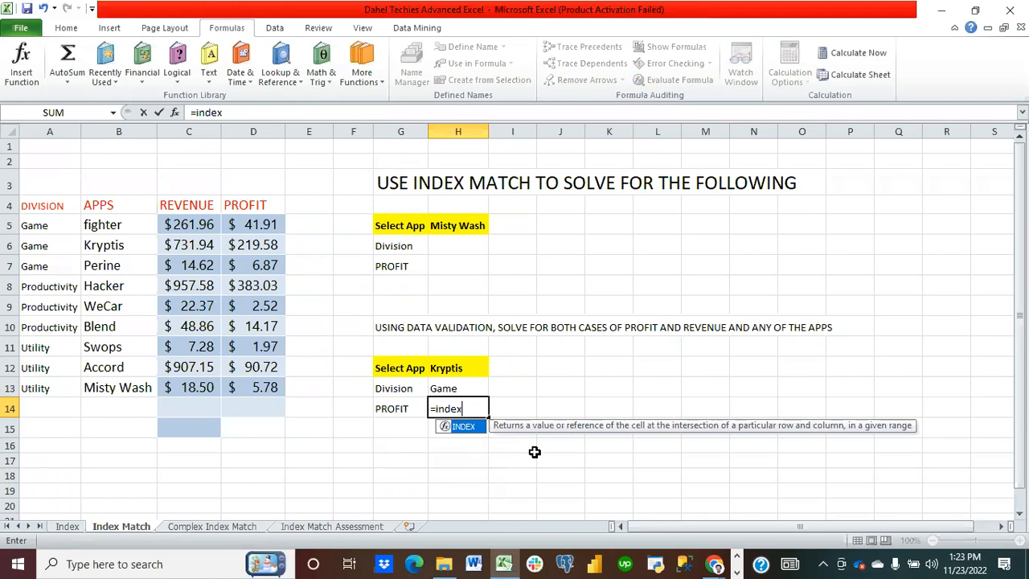
type("(")
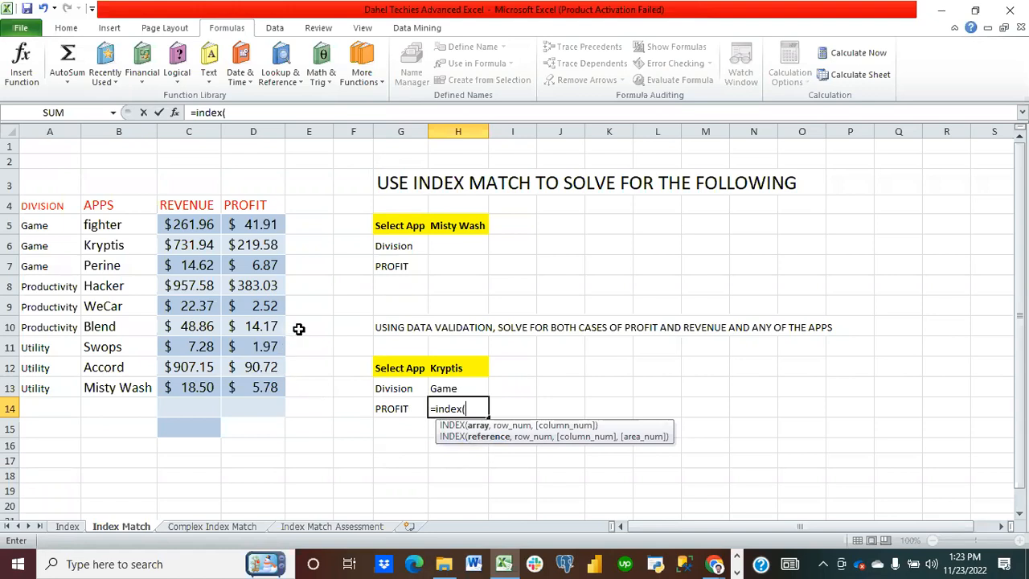
left_click_drag(261, 224, 261, 386)
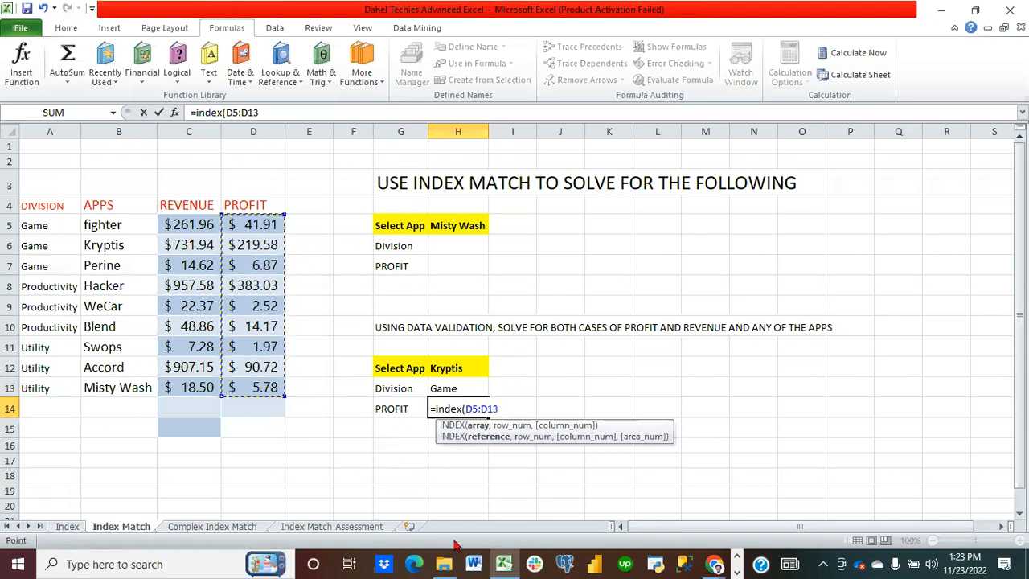
type(",mat")
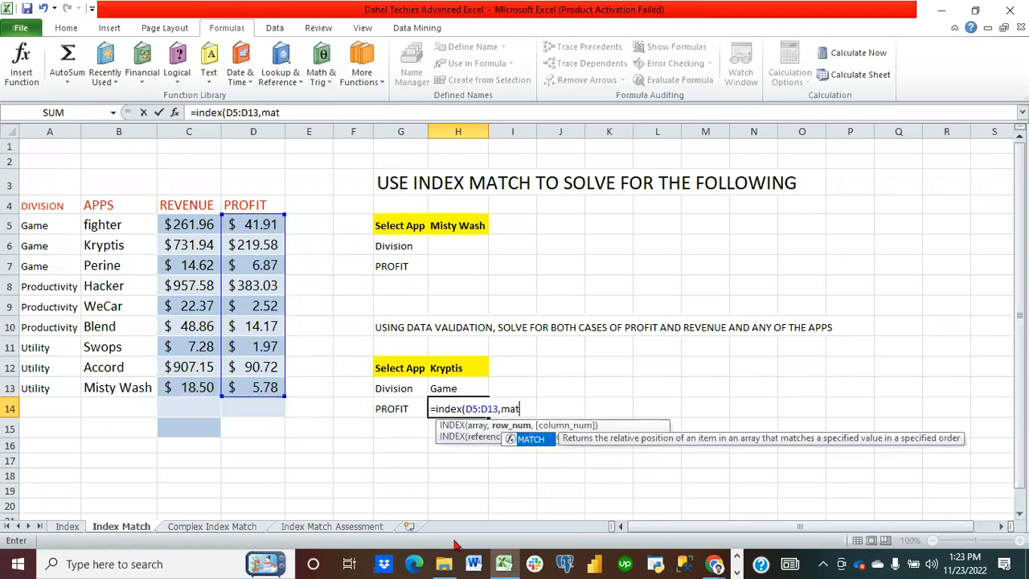
type("ch*")
key("BackSpace")
type("(")
Step: Complete the H14 formula as =INDEX(D5:D13,MATCH(H12,B5:B13,0)) with exact match and enter it
left_click(460, 359)
type(",")
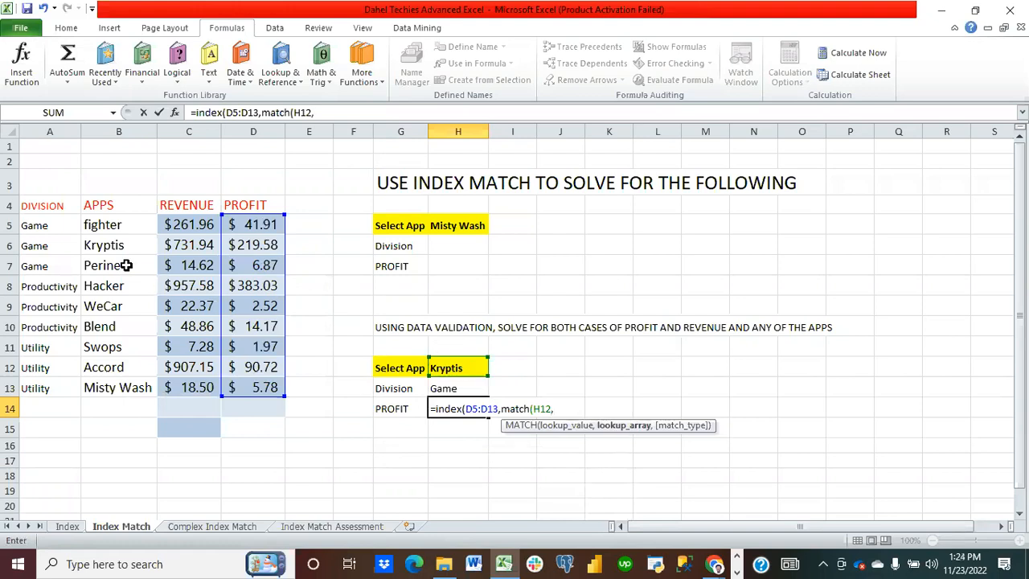
left_click_drag(112, 226, 124, 379)
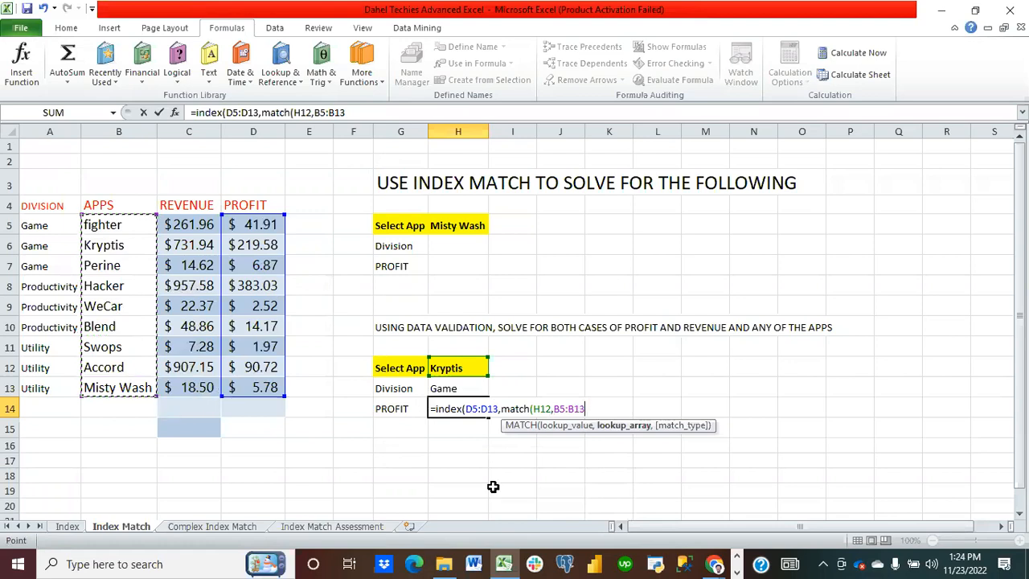
type(",")
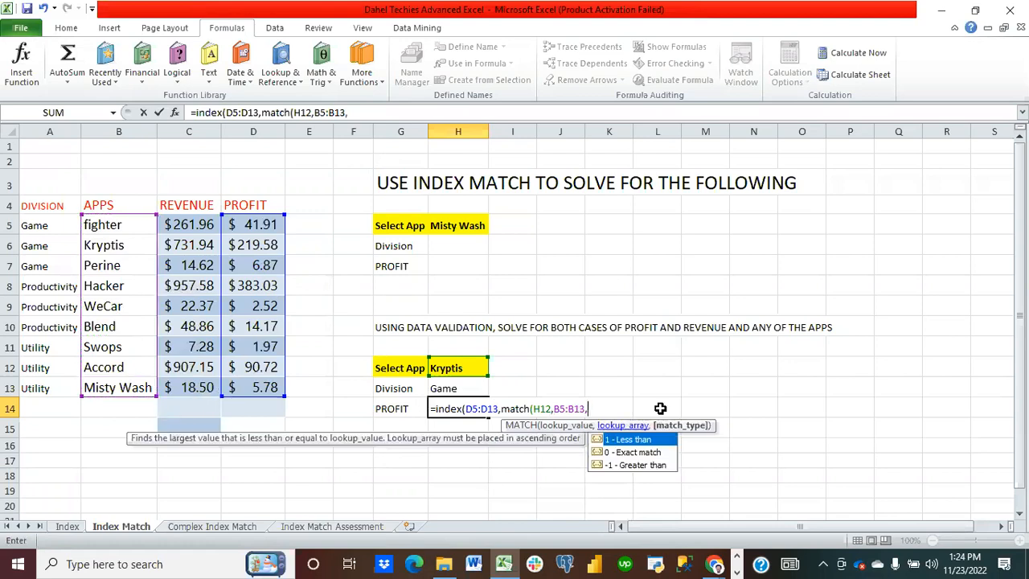
double_click(624, 452)
type(")")
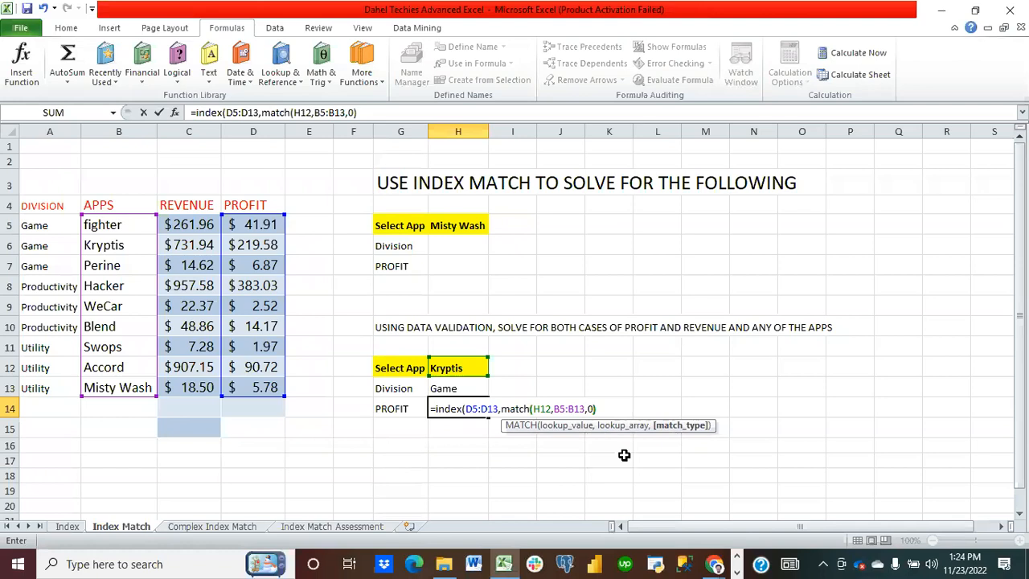
type(")")
key("Return")
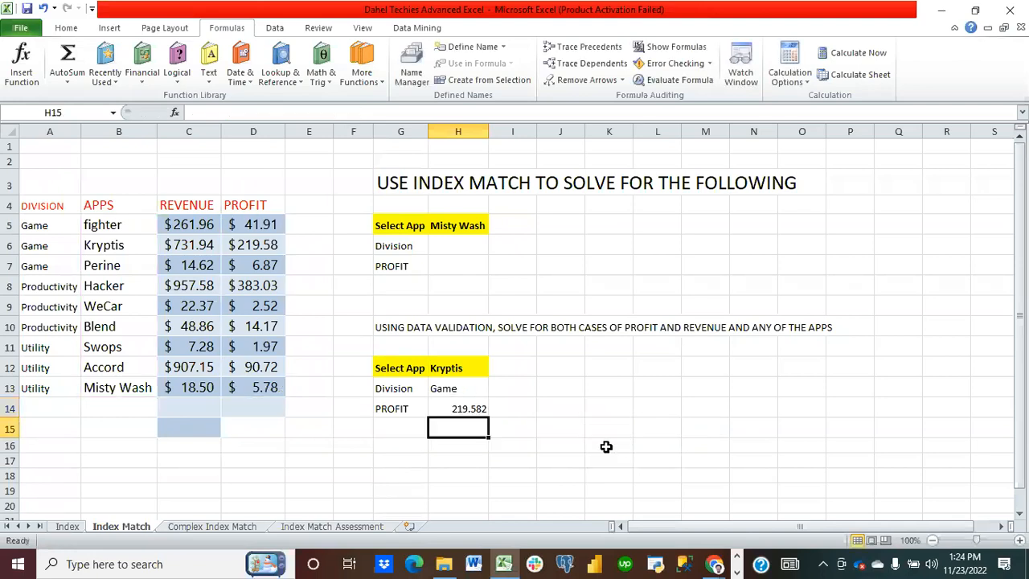
Step: Review the H14 formula, then choose Hacker from the H12 app drop-down
left_click(469, 407)
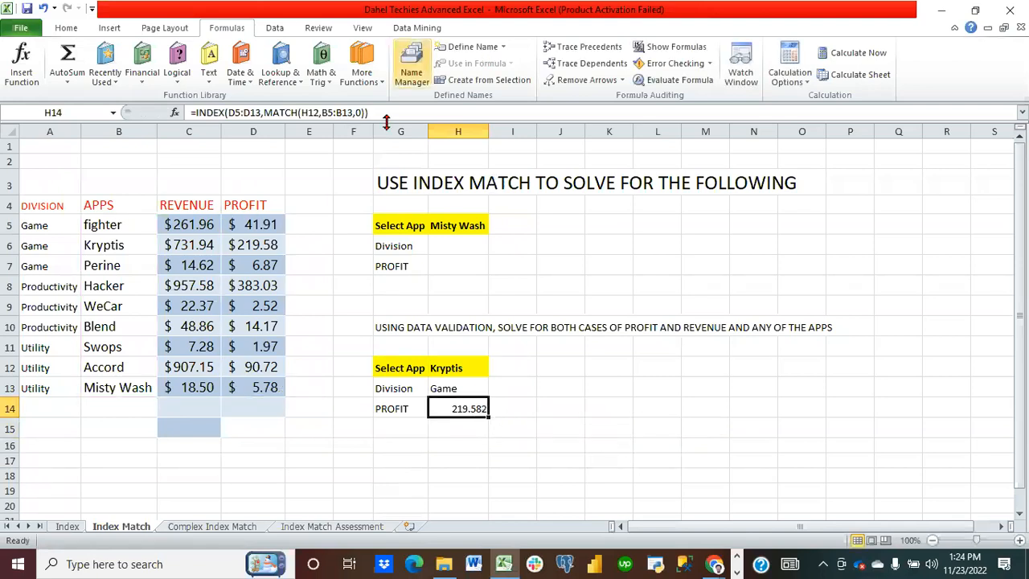
left_click(474, 370)
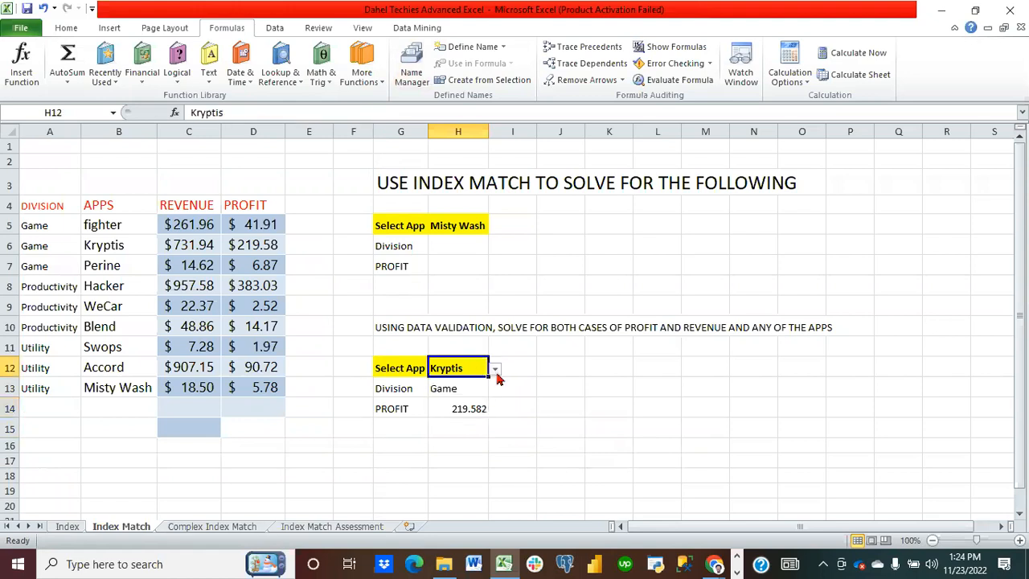
left_click(495, 369)
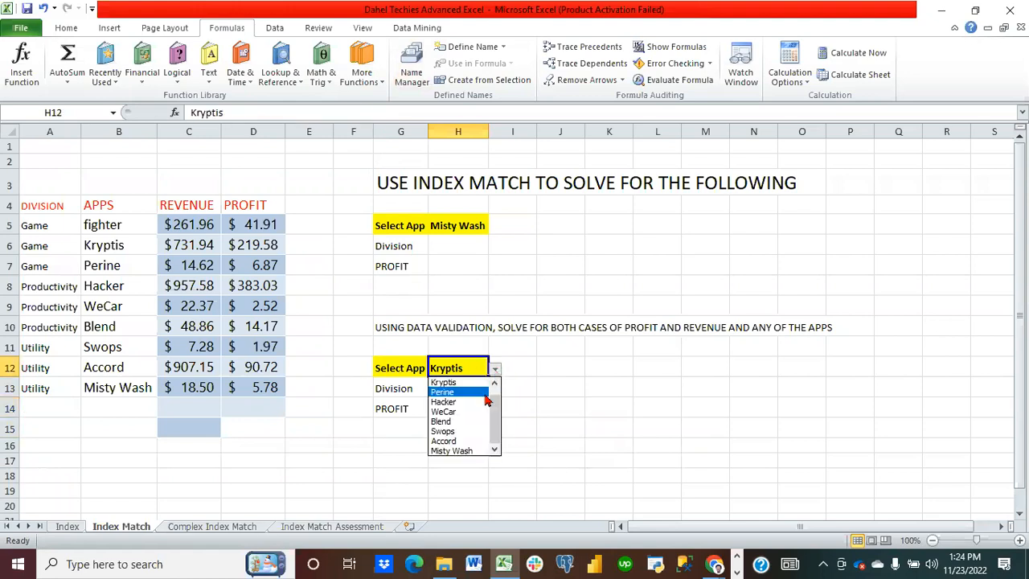
left_click(473, 403)
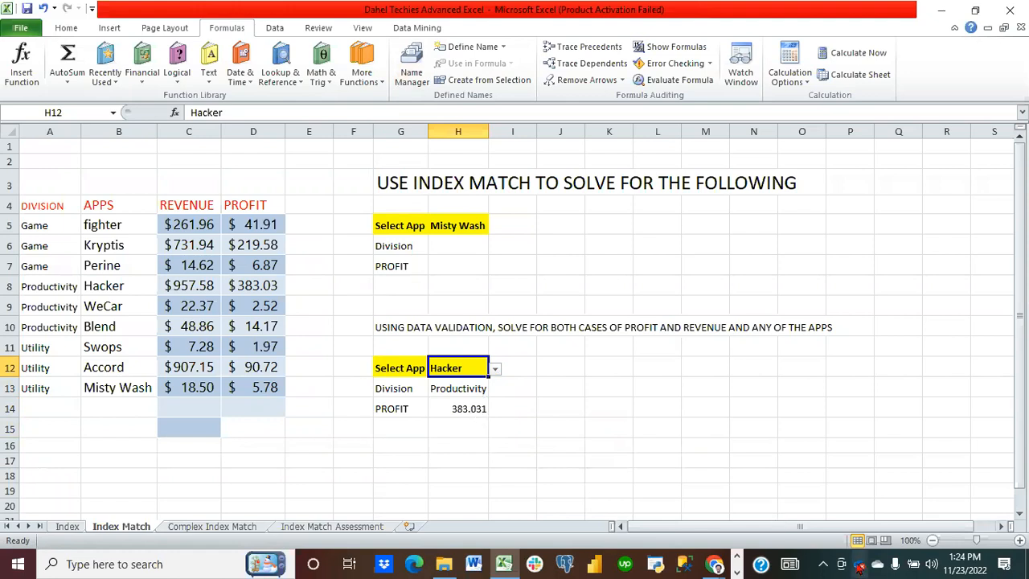
Step: Zoom in and switch the G14 label to REVENUE from its drop-down, then inspect the H14 formula
left_click(1018, 541)
left_click(1018, 541)
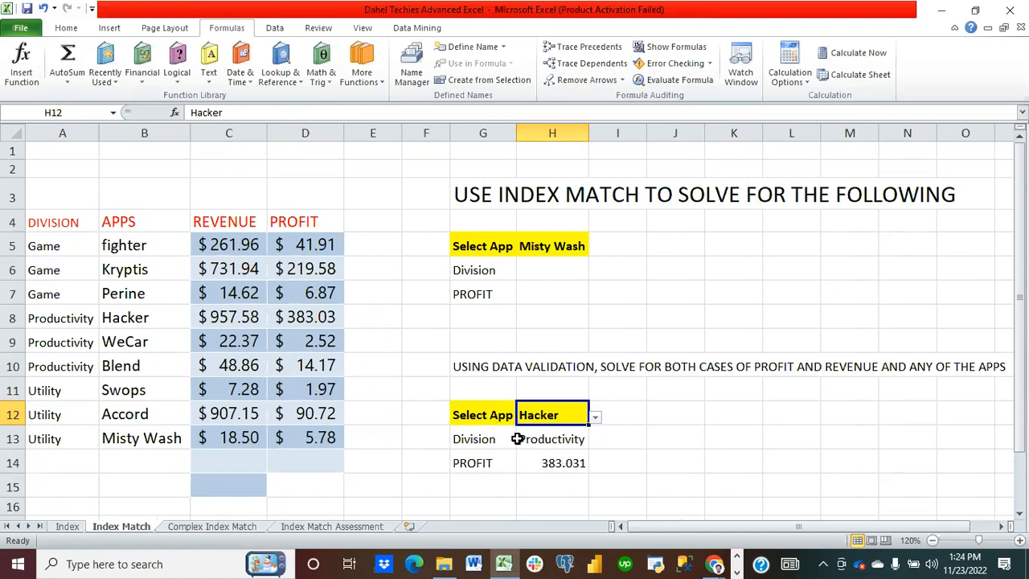
left_click(489, 466)
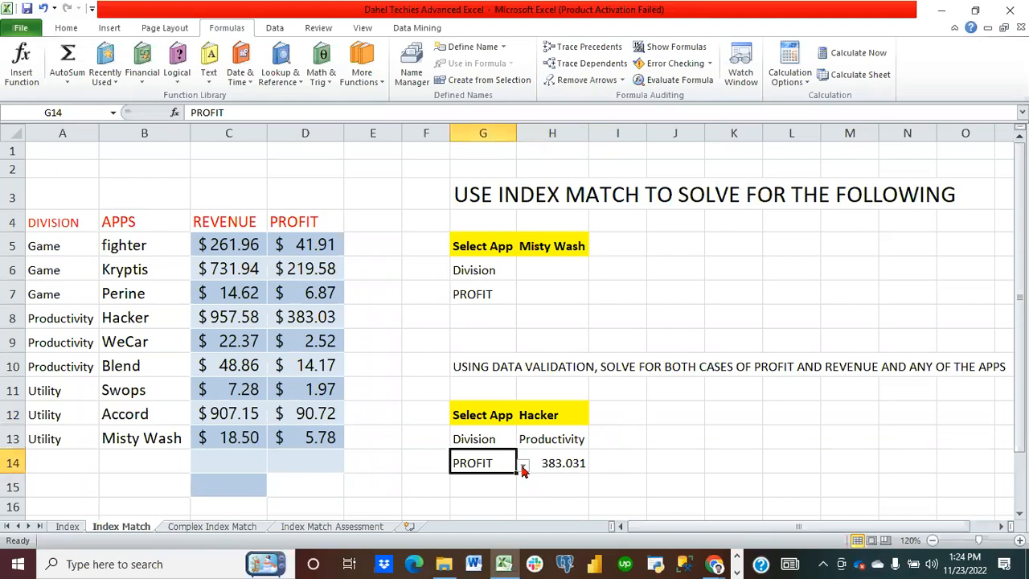
left_click(523, 467)
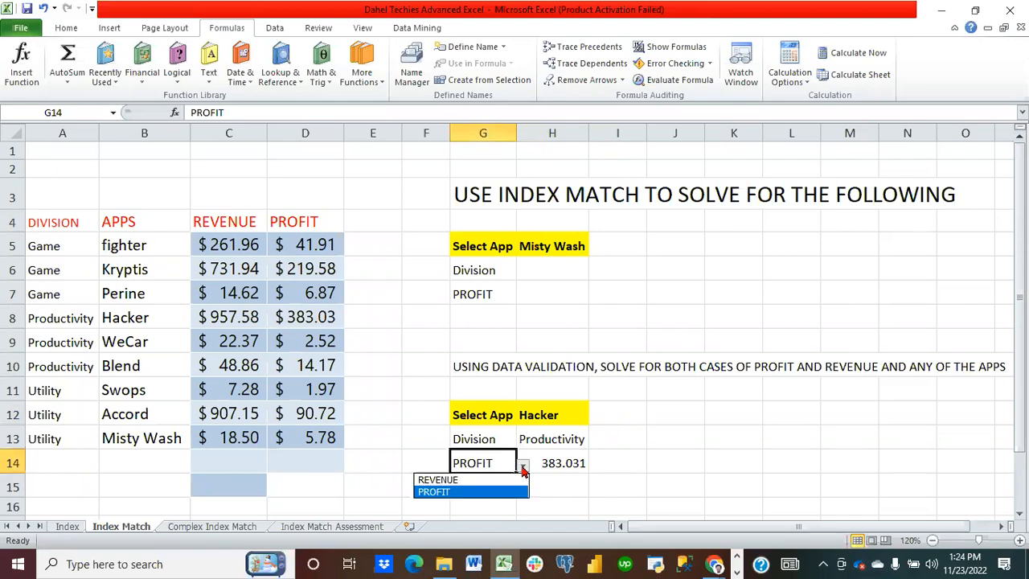
left_click(493, 481)
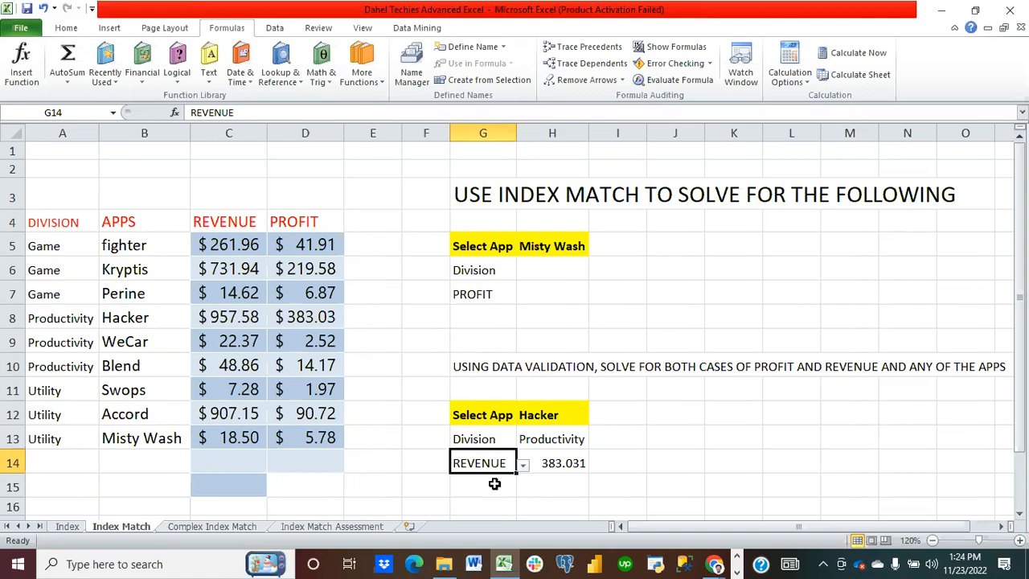
left_click(501, 504)
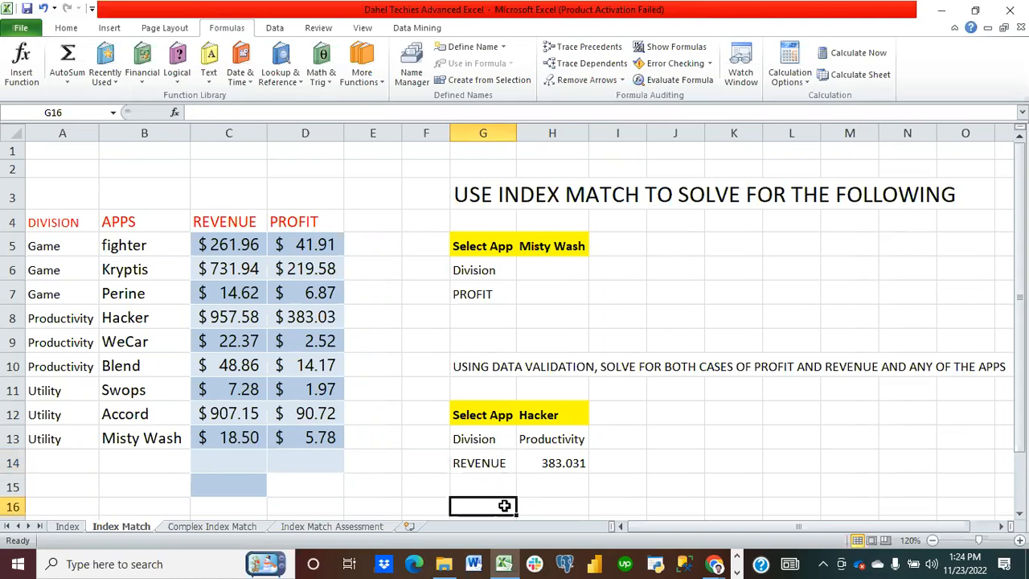
left_click(504, 465)
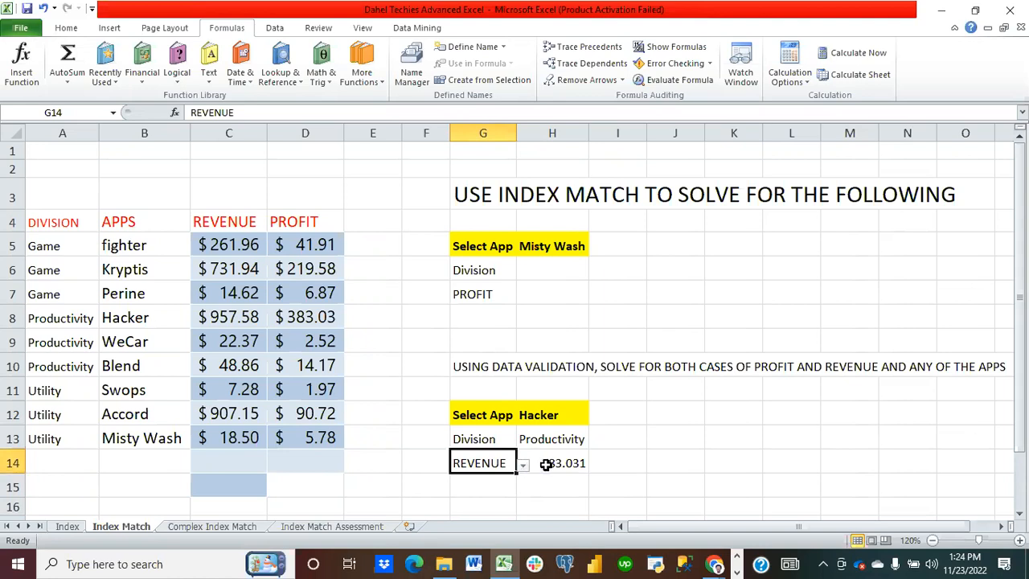
left_click(557, 464)
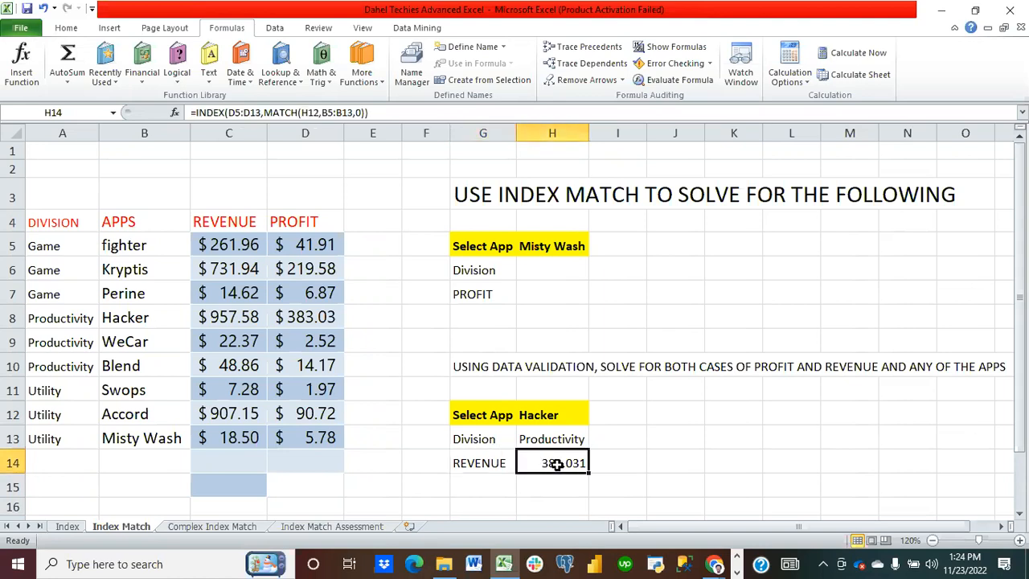
Step: Switch the G14 label back to PROFIT from its drop-down and select H14
left_click(482, 460)
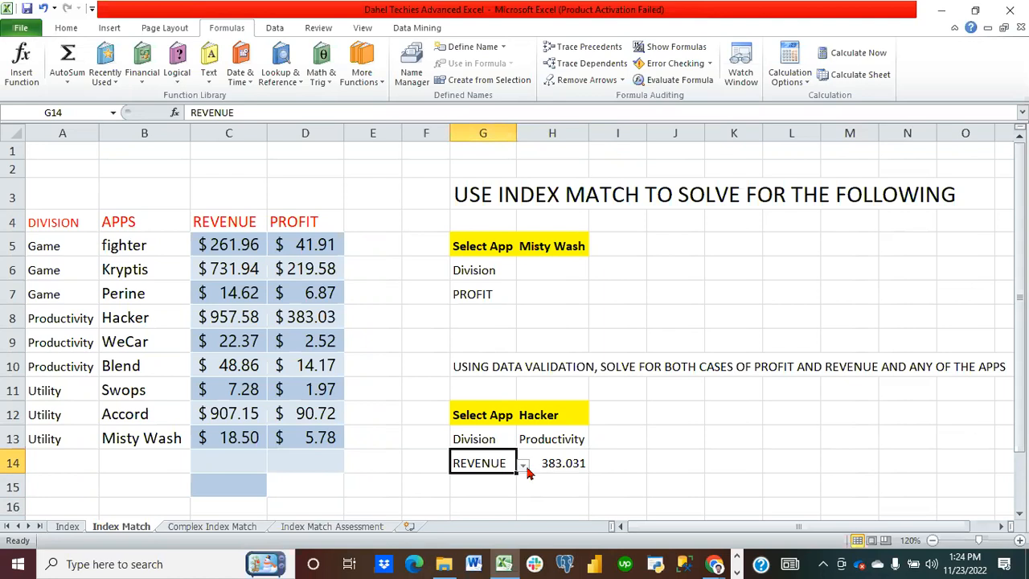
left_click(523, 465)
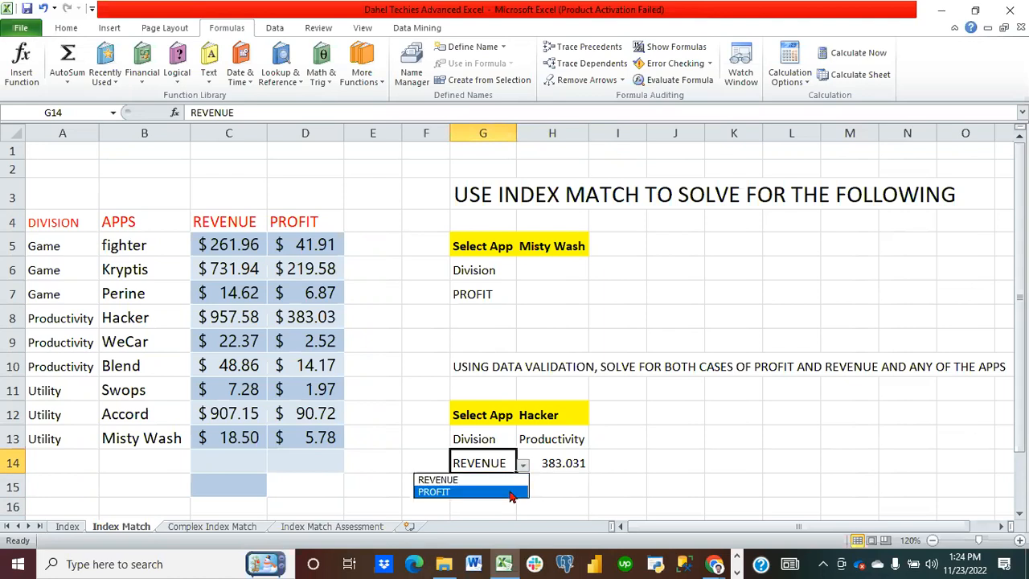
left_click(509, 494)
left_click(565, 463)
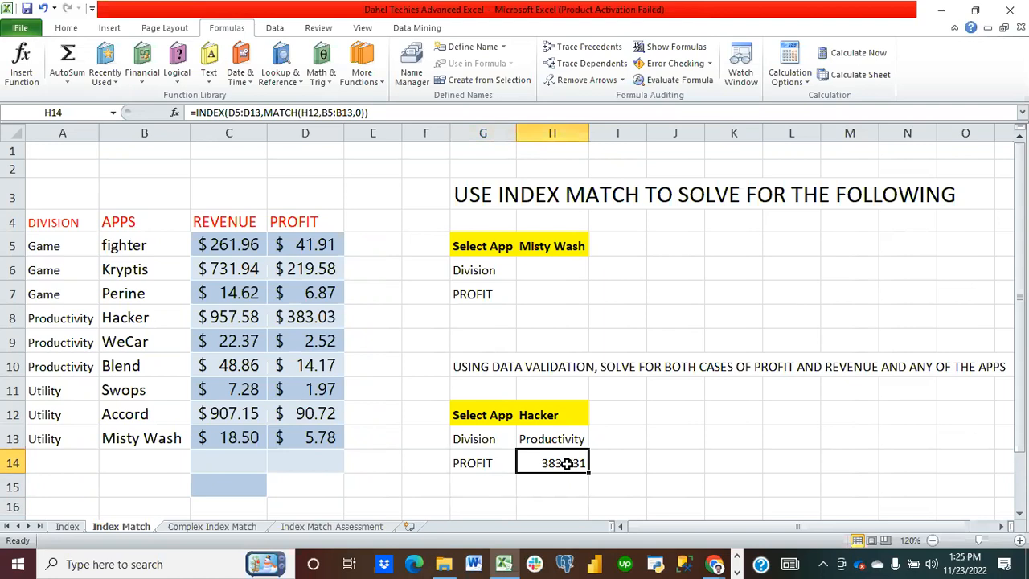
Step: Clear H14 and start a new INDEX formula using C5:D13 as the array
key("Delete")
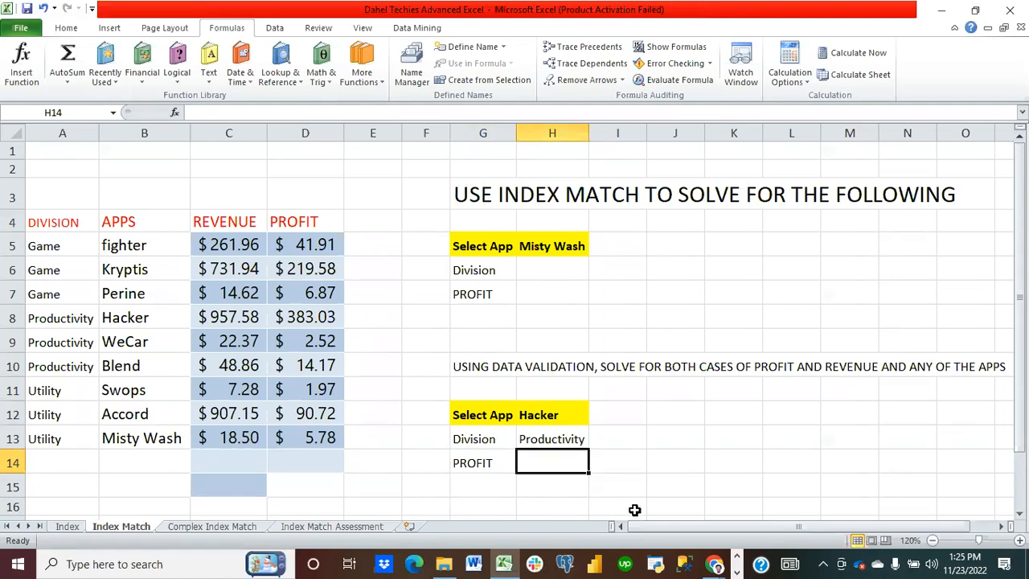
type("-")
type("index")
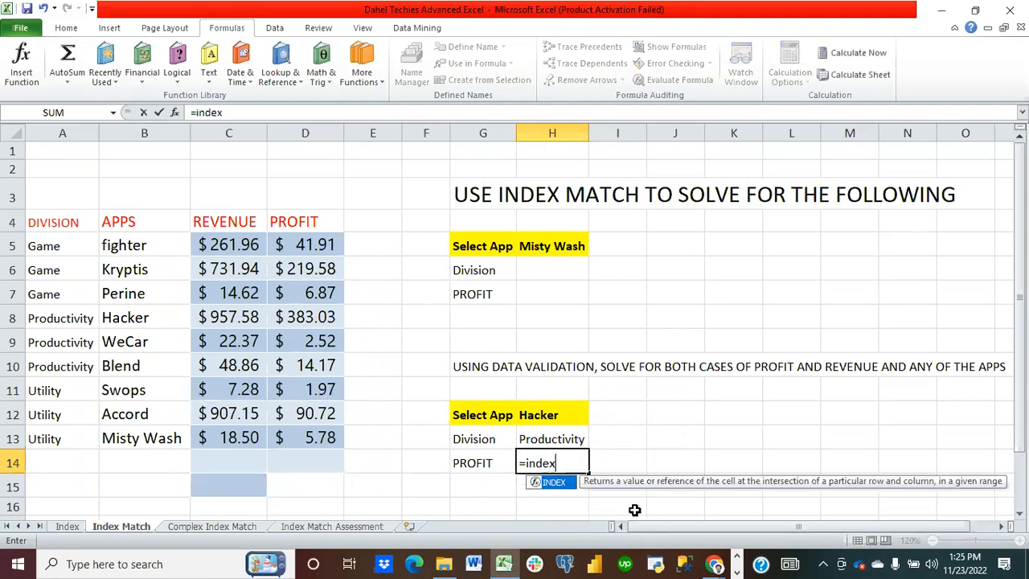
type("(")
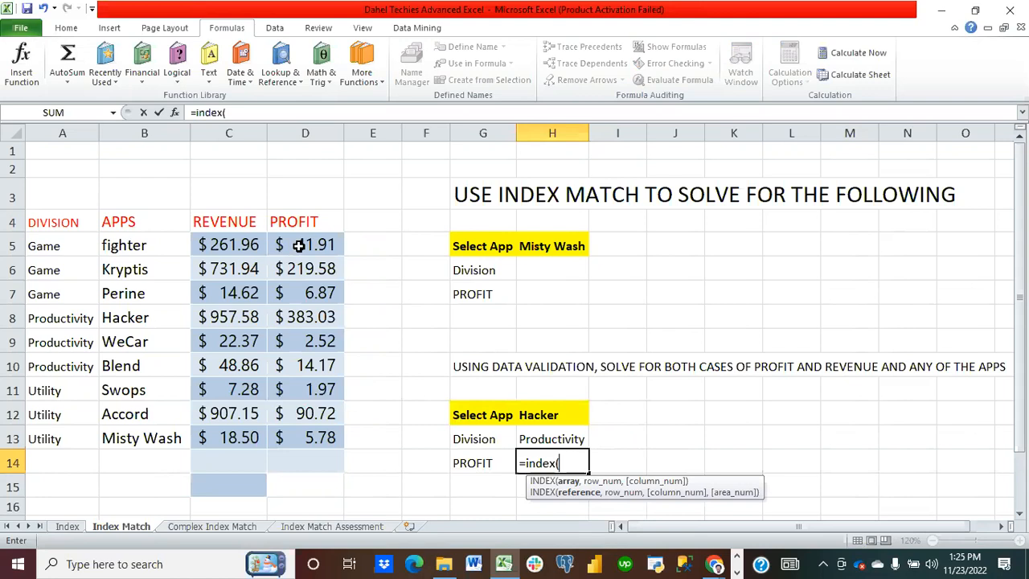
left_click_drag(298, 245, 329, 432)
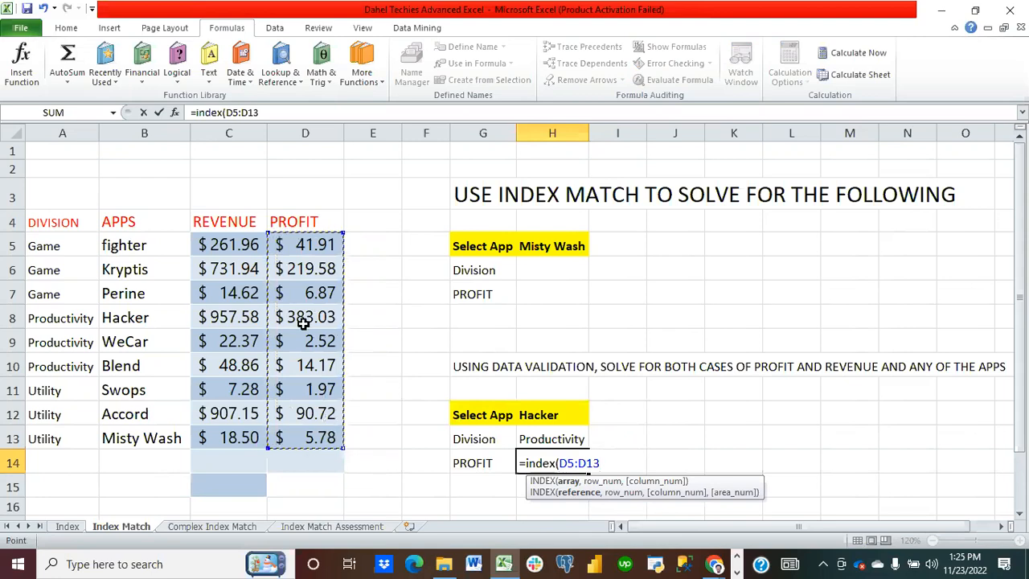
left_click_drag(214, 243, 313, 432)
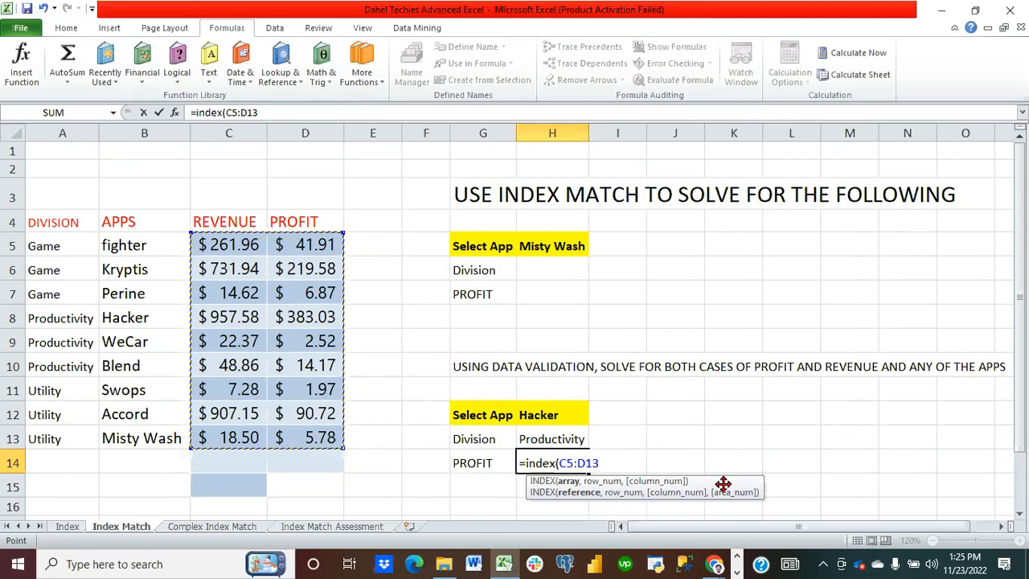
Step: Add the nested MATCH(H12,B5:B13,0) with exact match, close the parentheses and enter the formula
type(",")
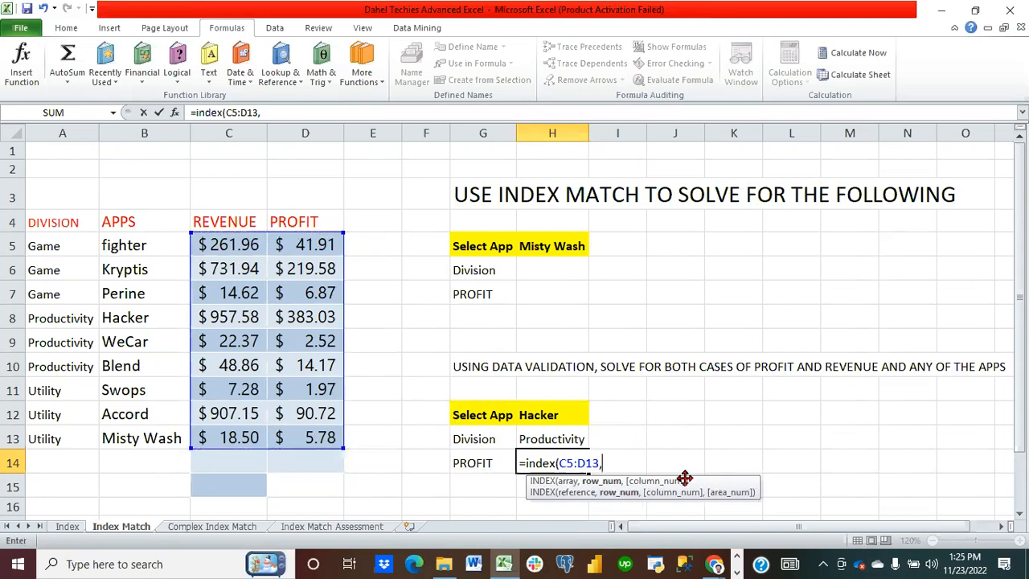
type("match(")
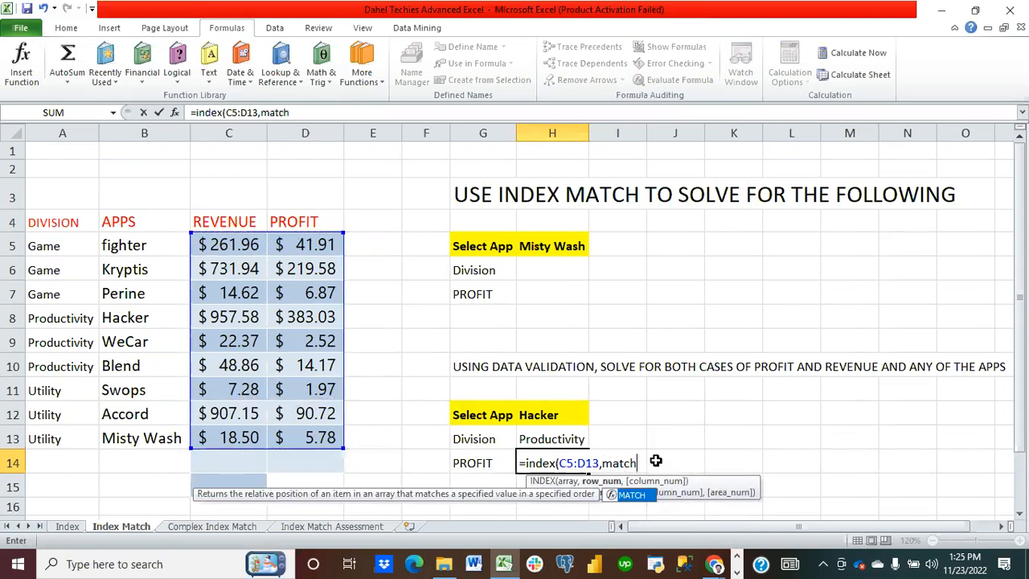
left_click(557, 424)
type(",")
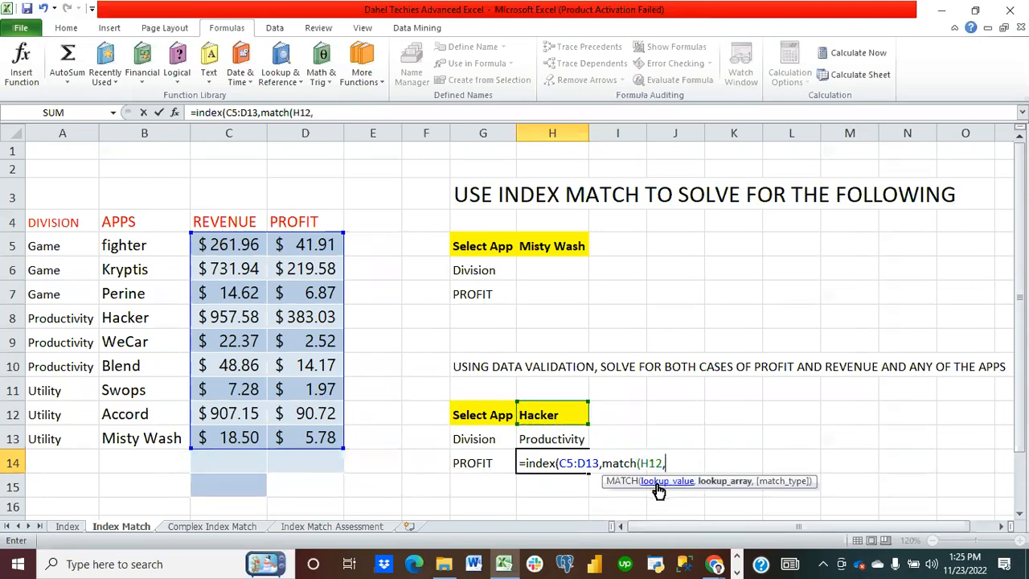
left_click_drag(133, 247, 152, 427)
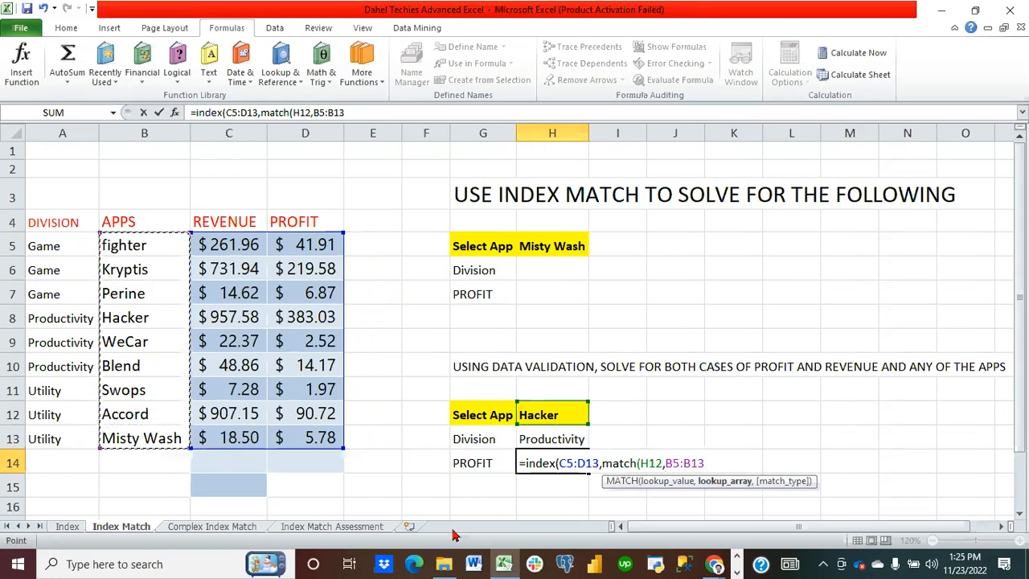
type(",")
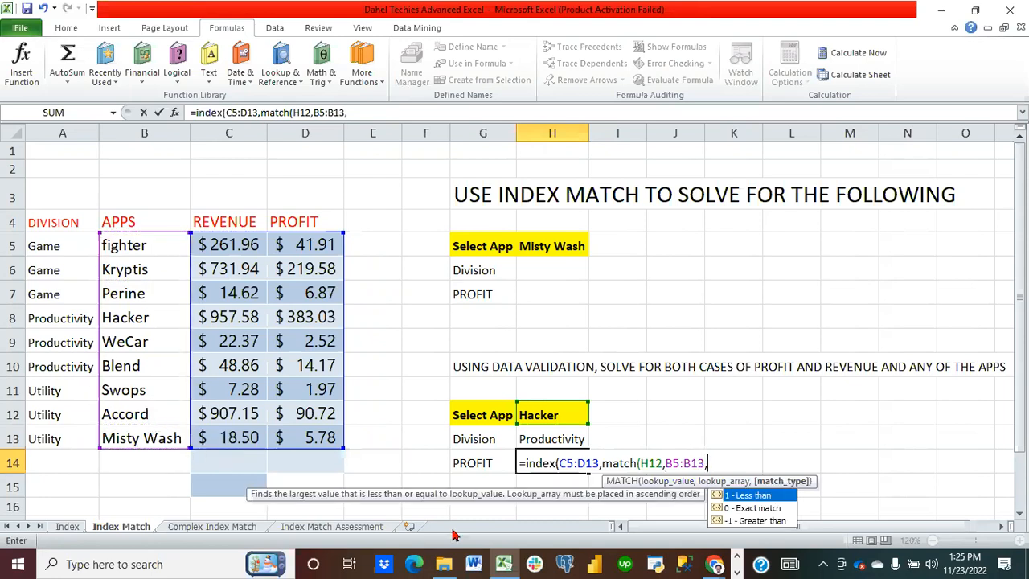
double_click(766, 507)
type("))")
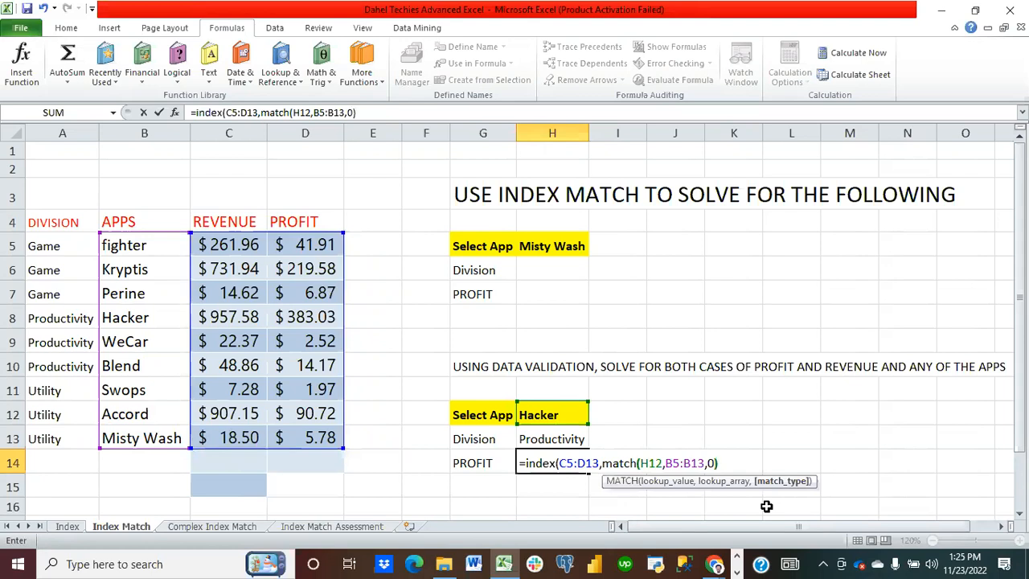
key("Return")
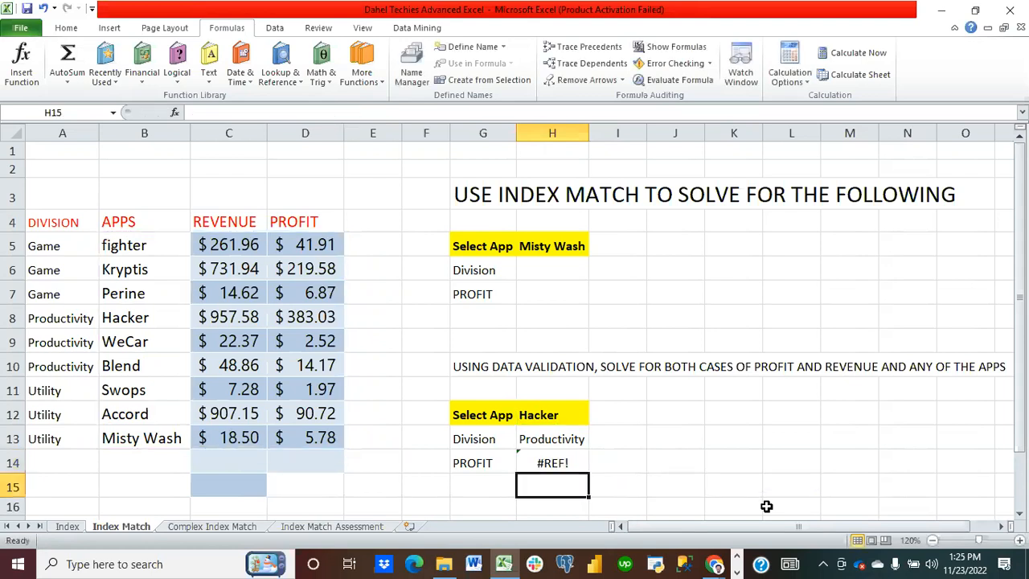
left_click(564, 462)
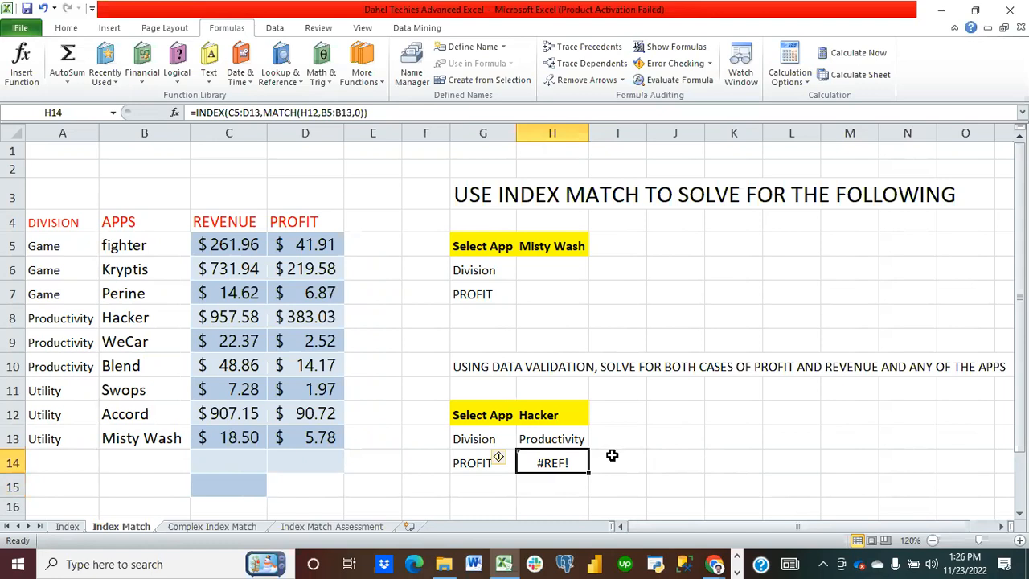
key("Delete")
type("=")
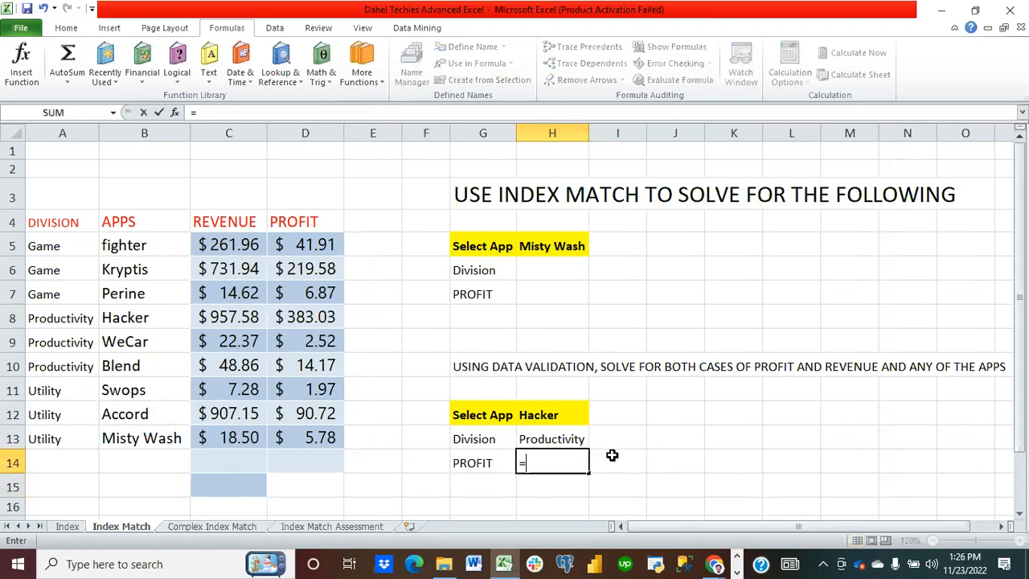
type("index(")
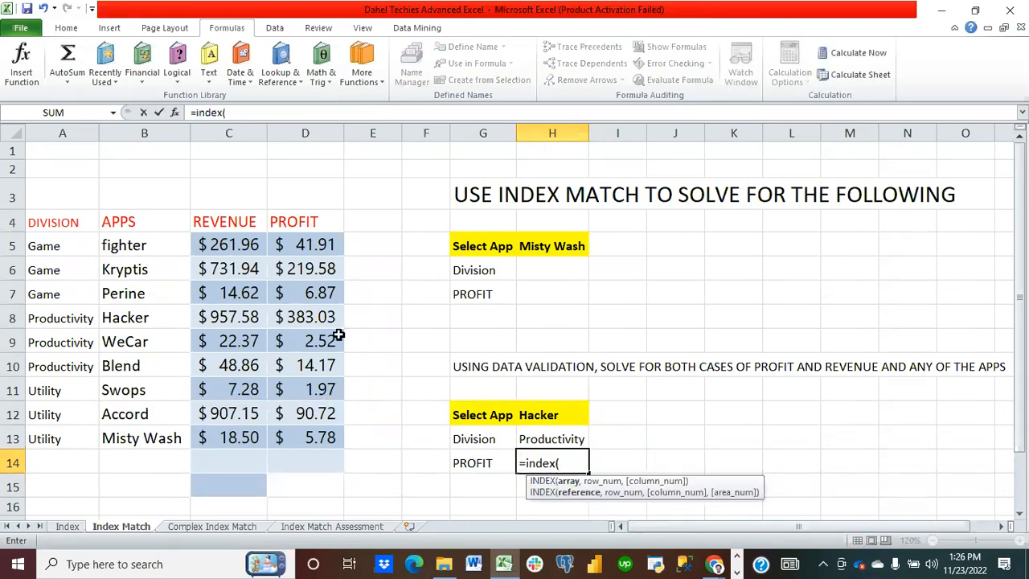
left_click_drag(320, 239, 324, 434)
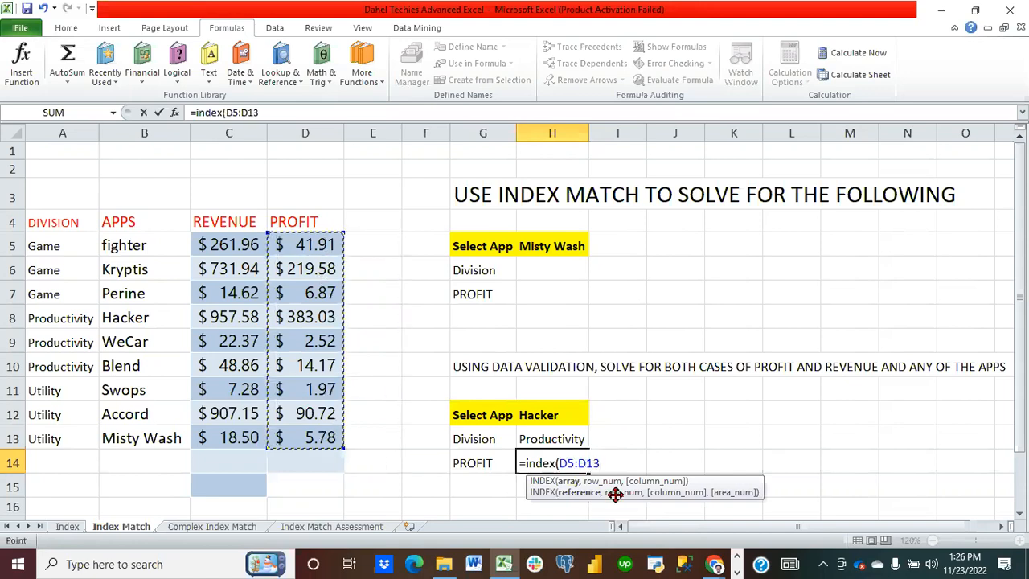
type(",")
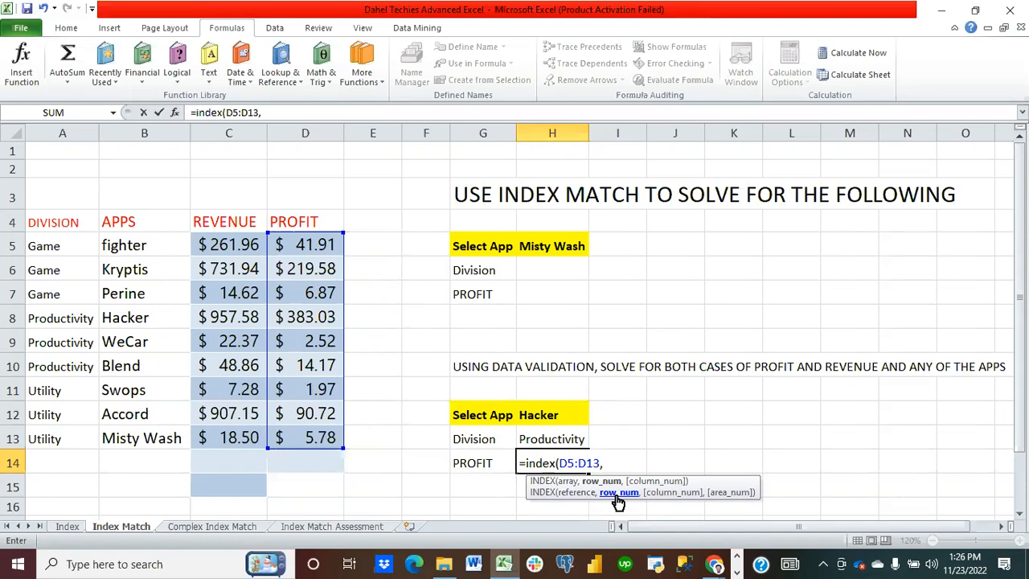
left_click(300, 217)
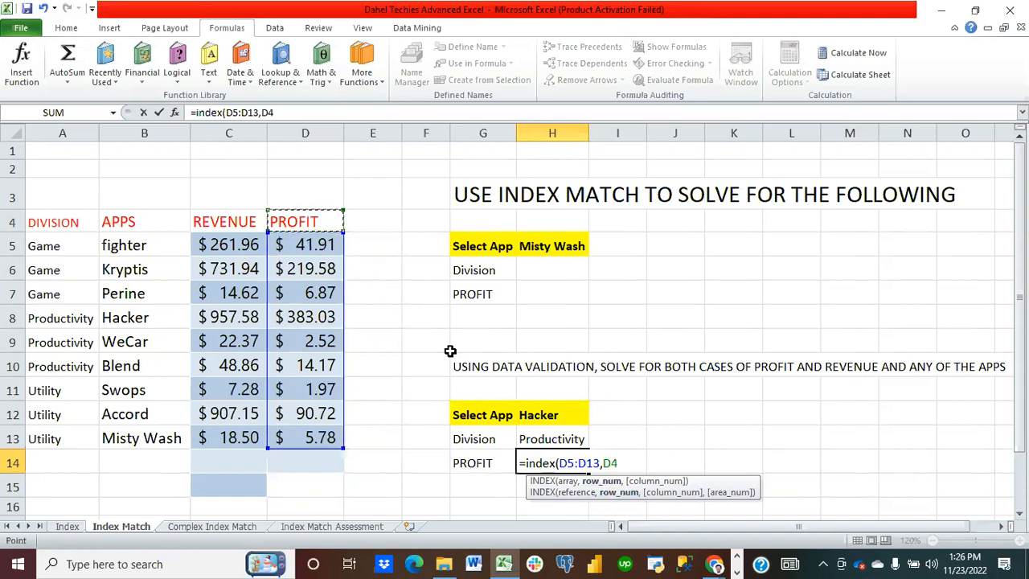
key("Escape")
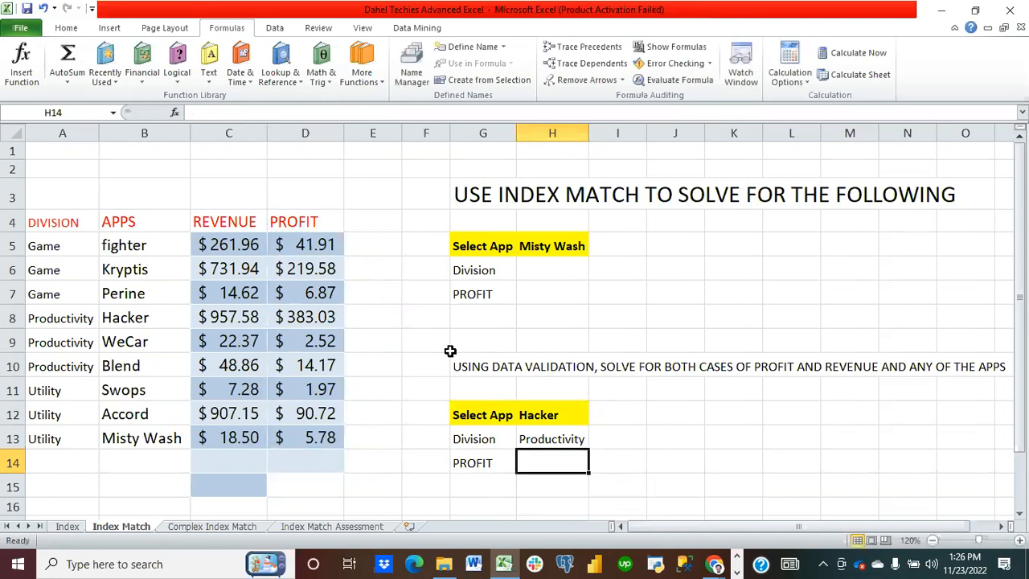
Step: Begin an INDEX formula in H14 using C4:D4 as the array, with a nested MATCH of H12 in B5:B13
type("=i")
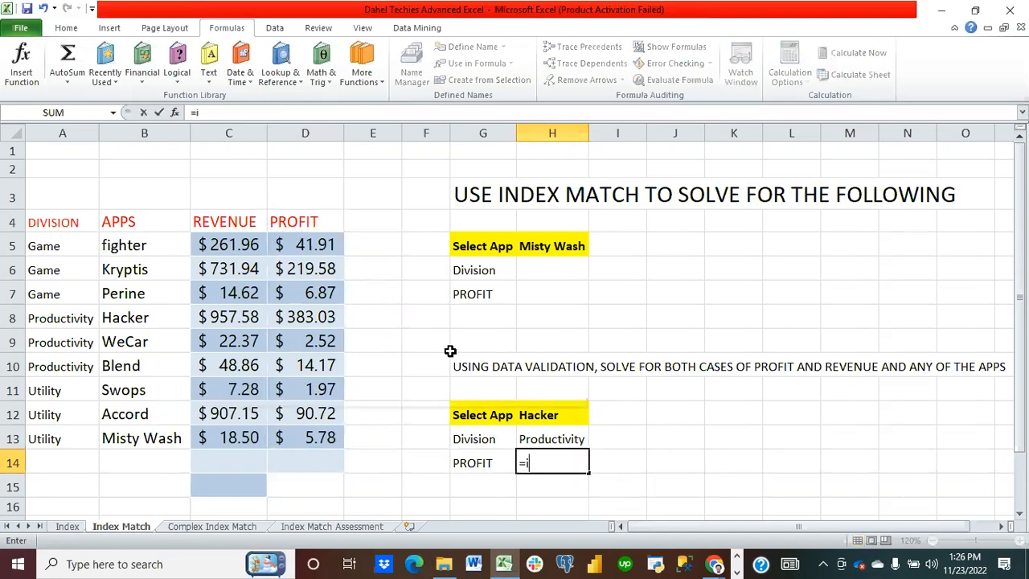
type("ndex(")
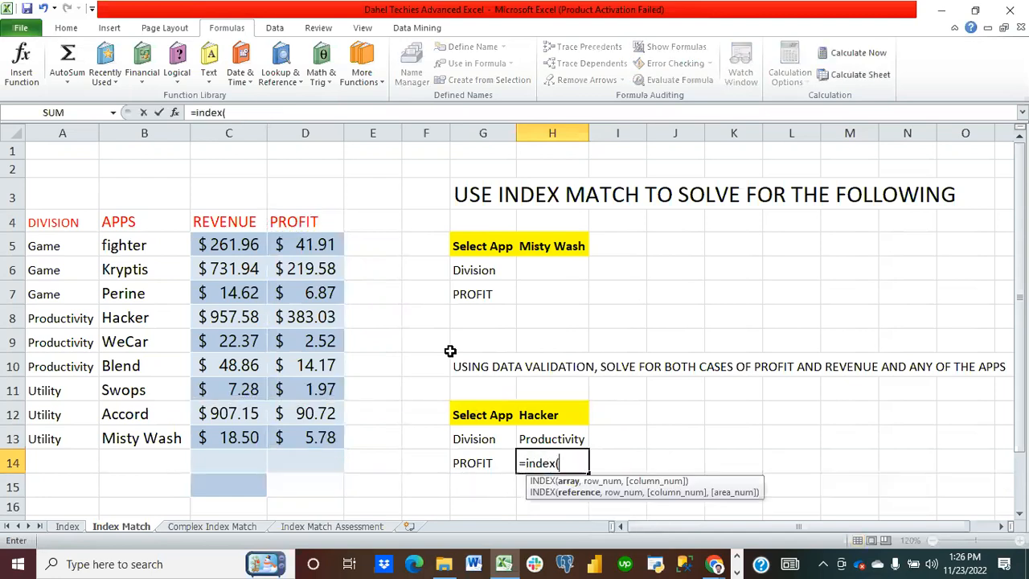
left_click_drag(230, 225, 277, 222)
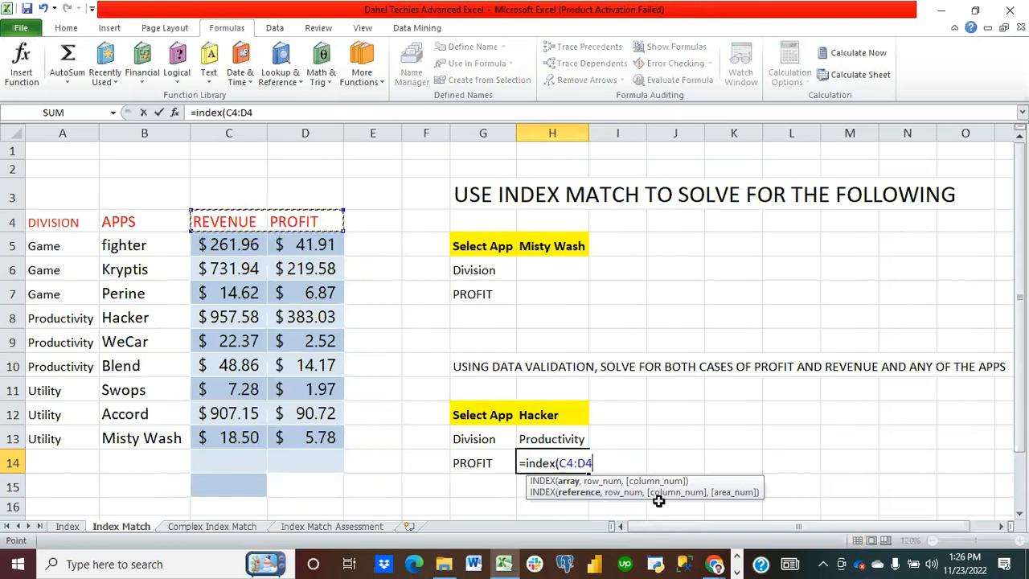
type(",")
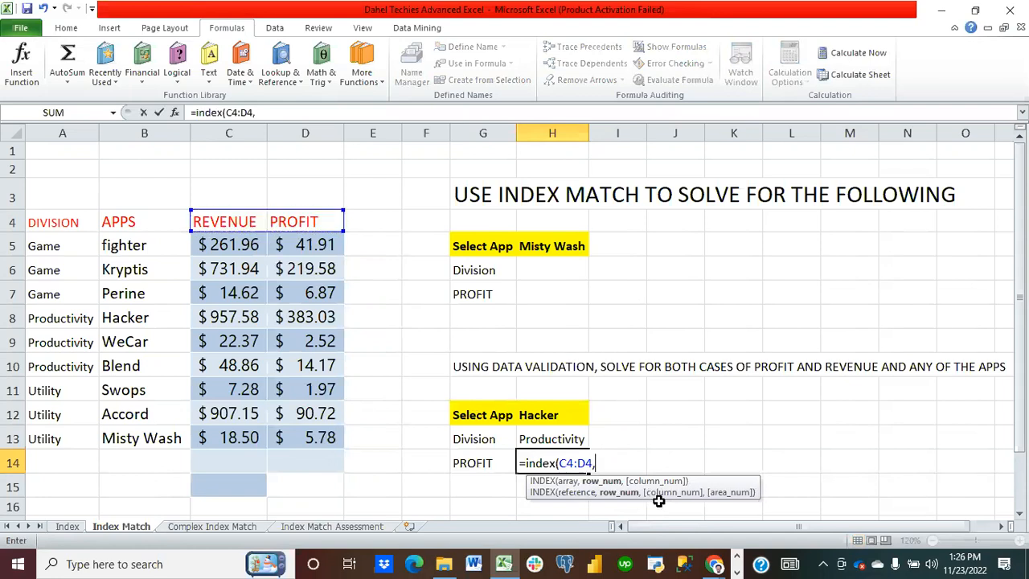
type("match(")
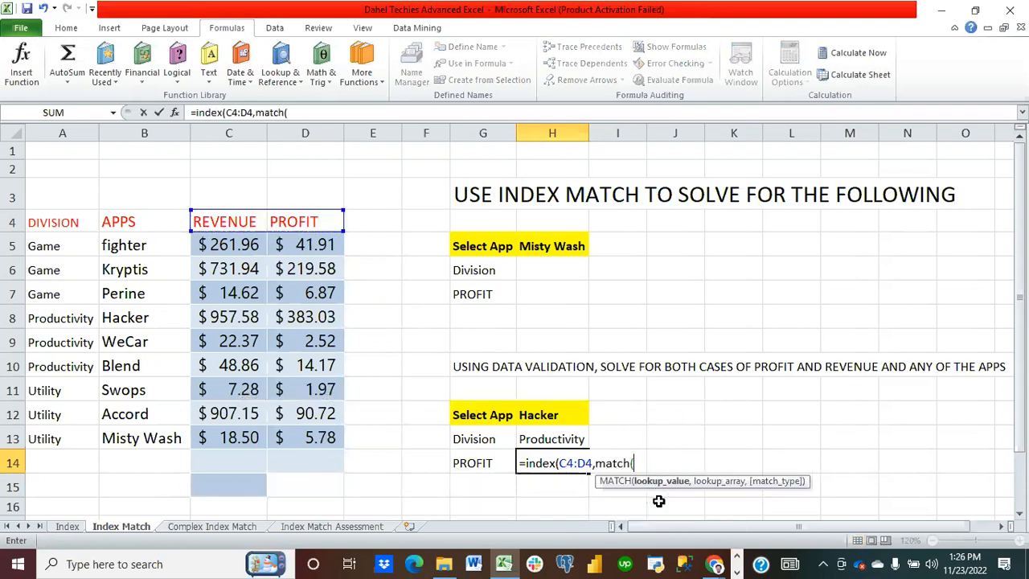
left_click(549, 423)
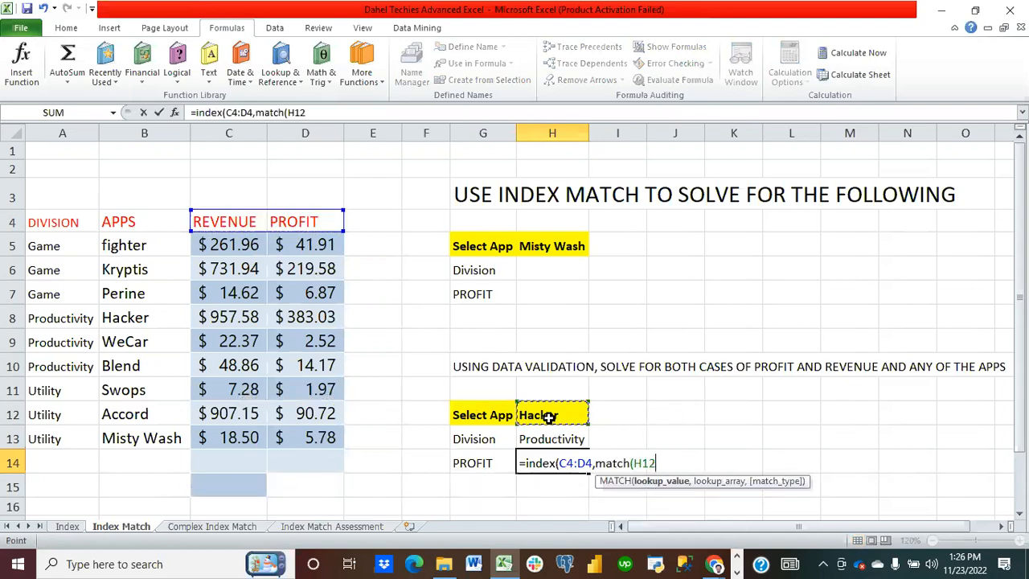
type(",")
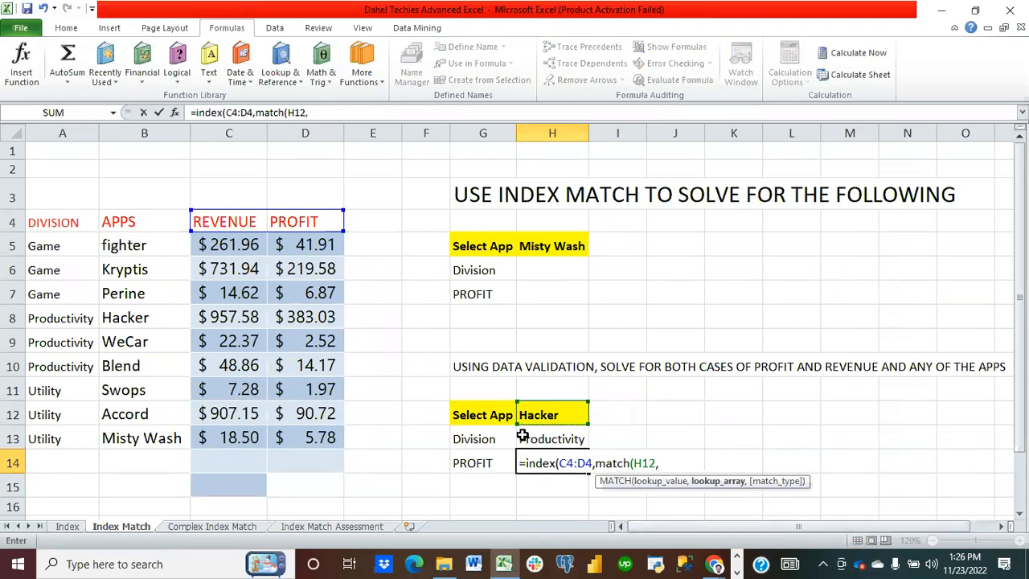
left_click_drag(125, 254, 134, 427)
type(",")
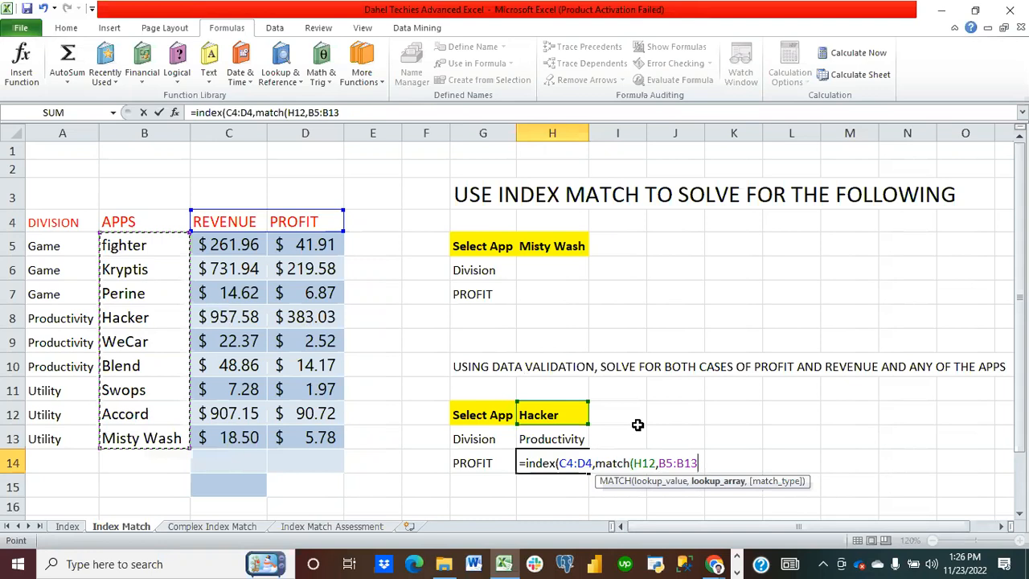
type(")")
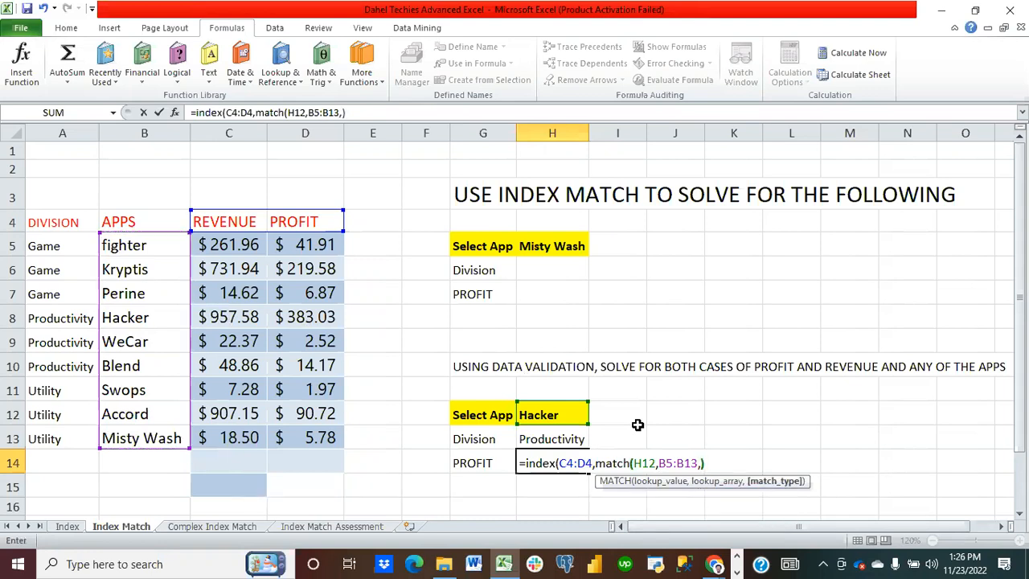
key("Return")
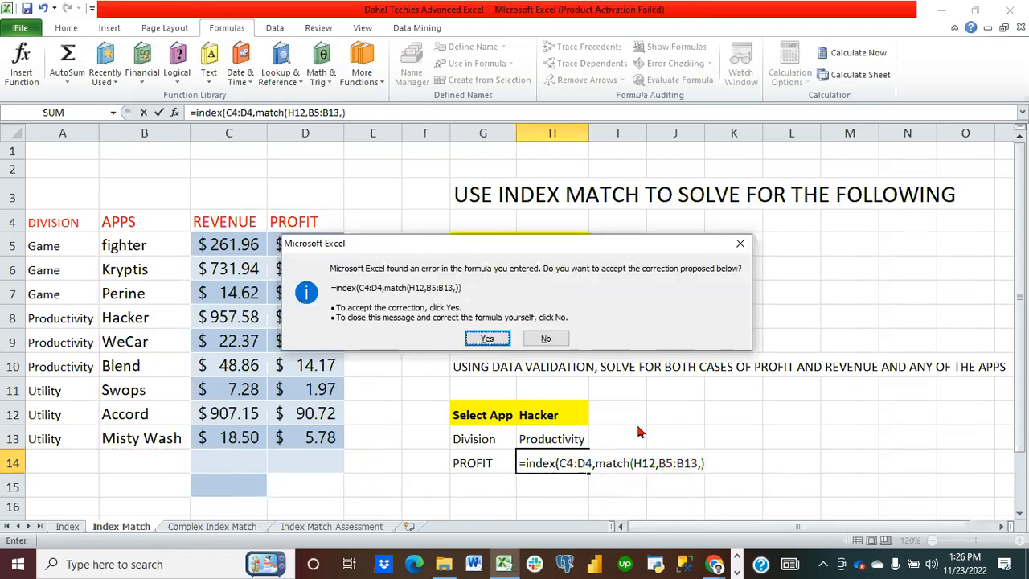
Step: Decline the proposed correction, add 0 as the exact-match type, close both parentheses and enter the formula
left_click(549, 338)
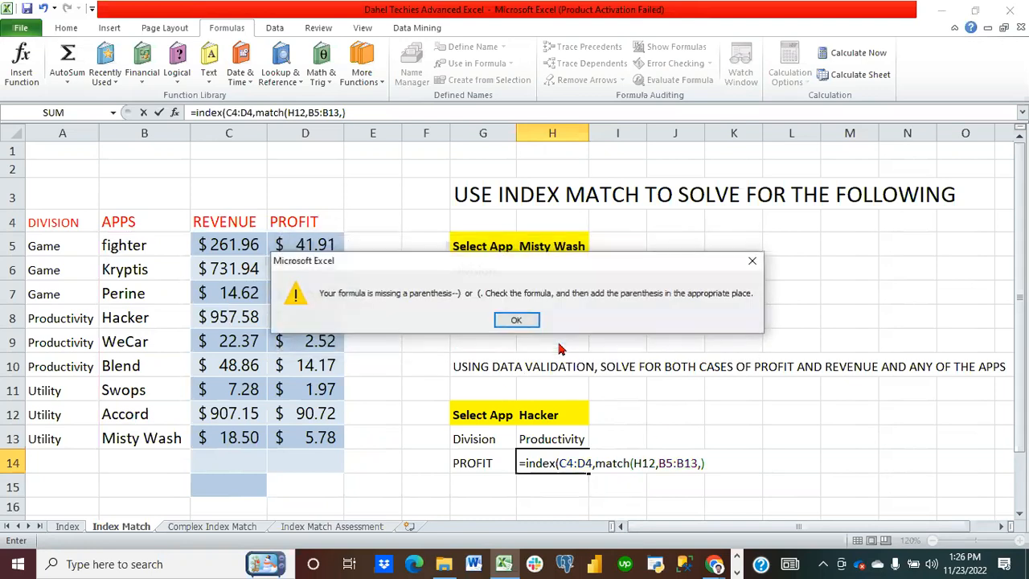
left_click(521, 319)
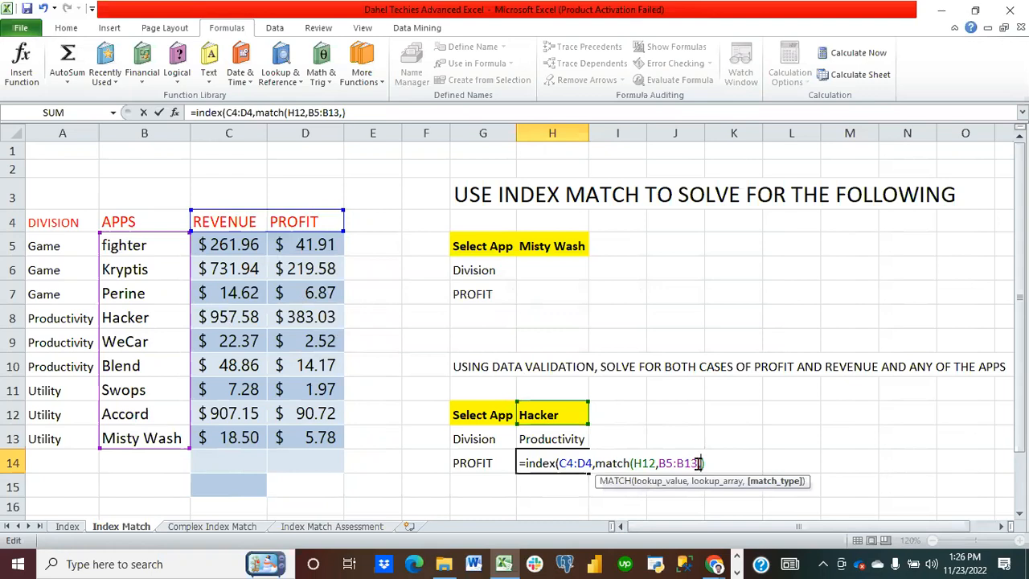
type("0")
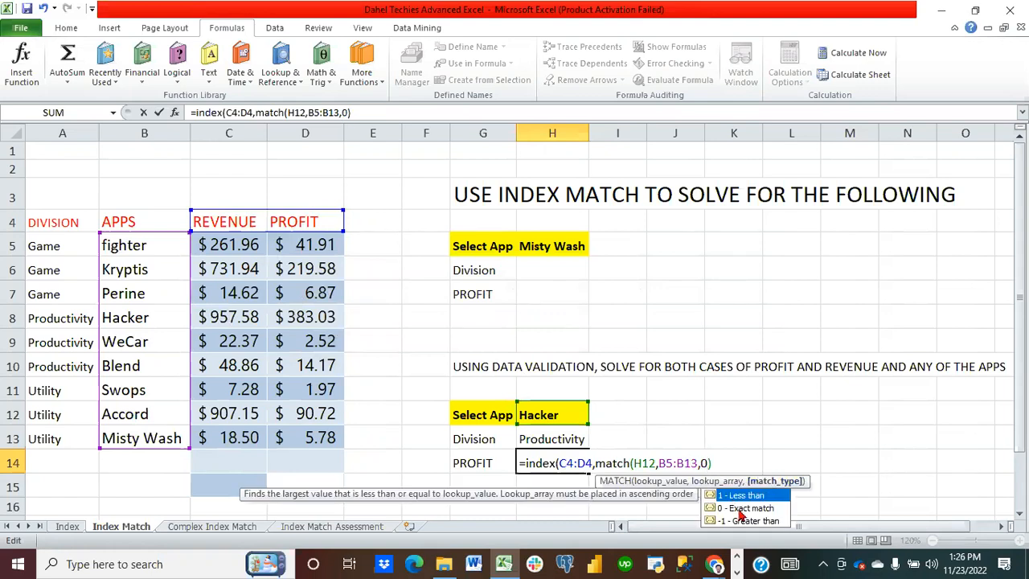
double_click(738, 508)
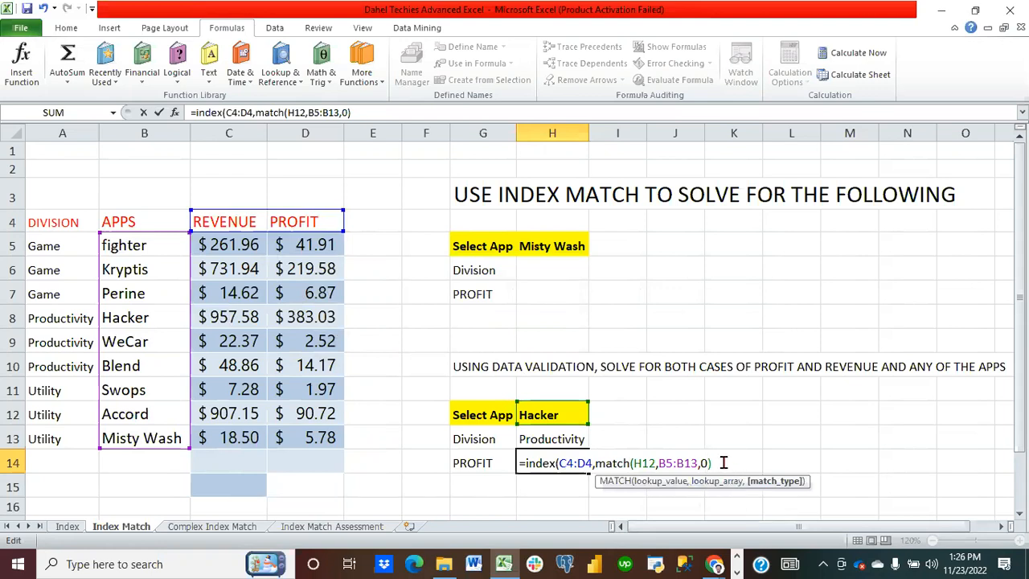
type("))")
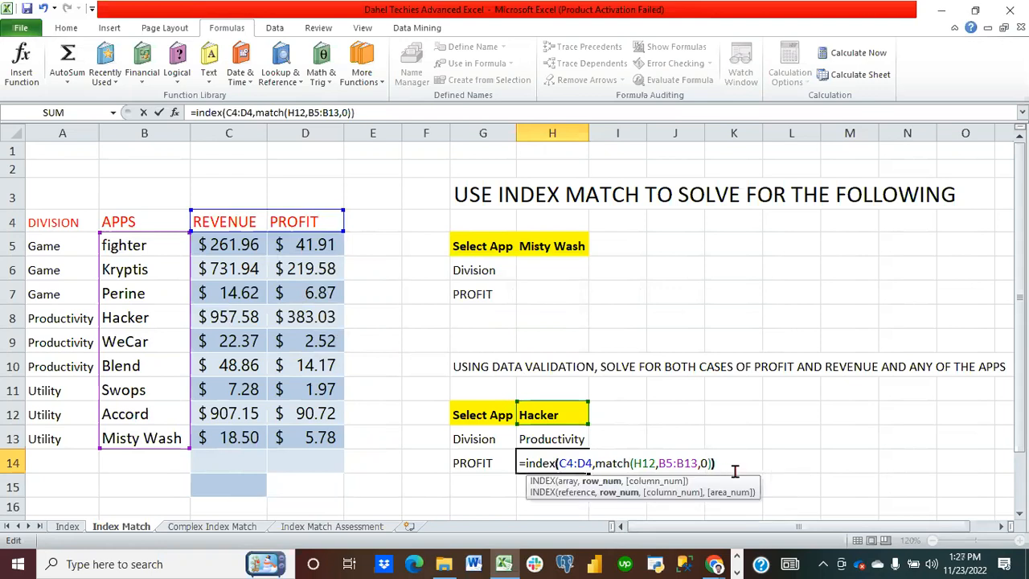
key("Return")
Step: Clear H14 and start a new INDEX formula with array D5:D13 followed by a nested MATCH
left_click(554, 463)
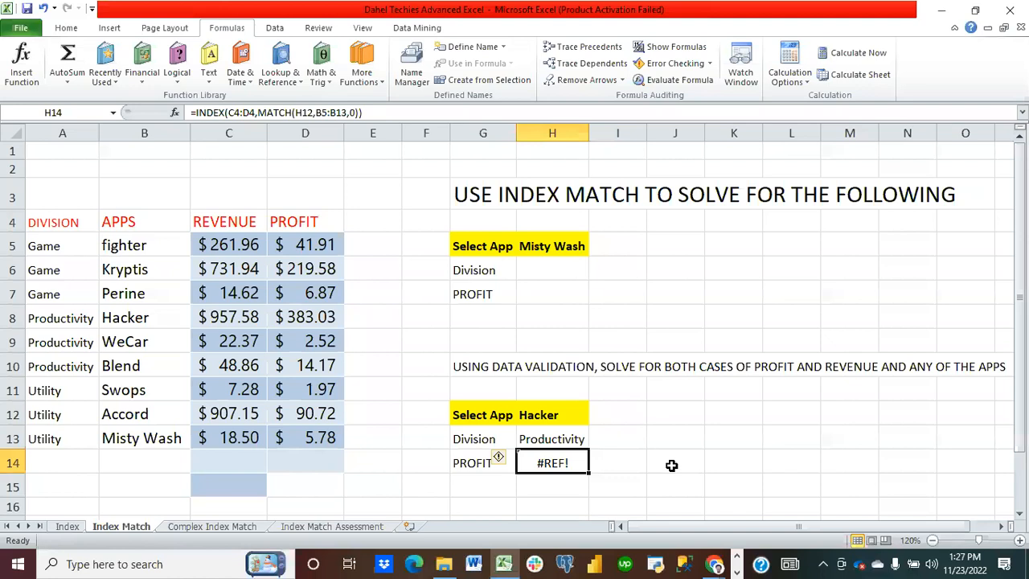
key("Delete")
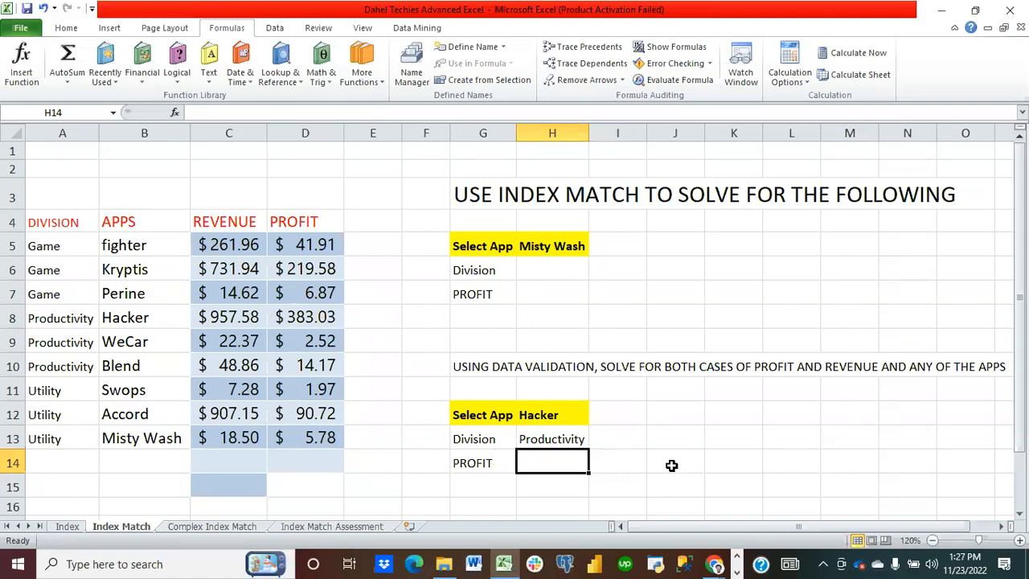
type("=index(")
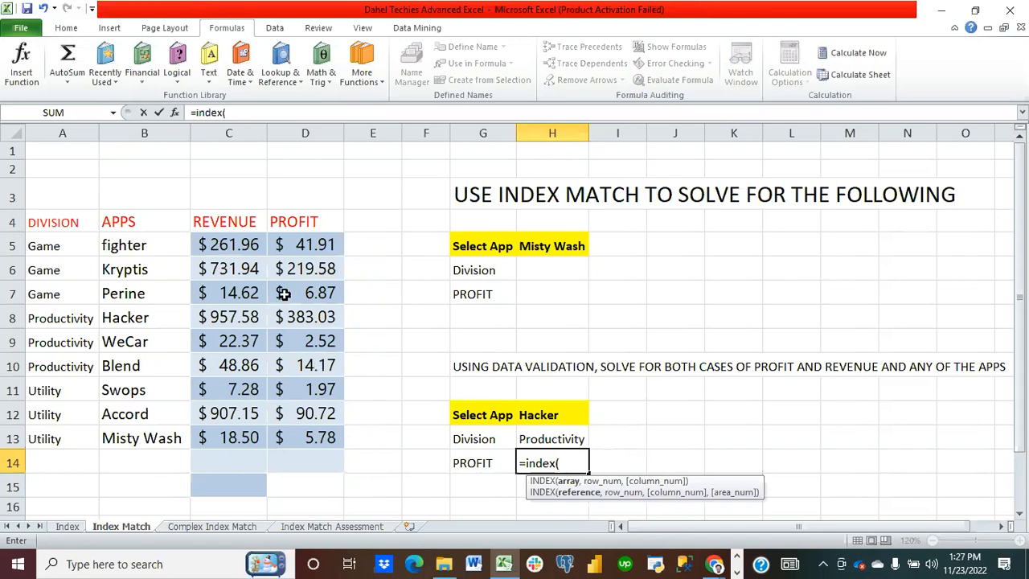
left_click_drag(301, 245, 328, 449)
type(",match(")
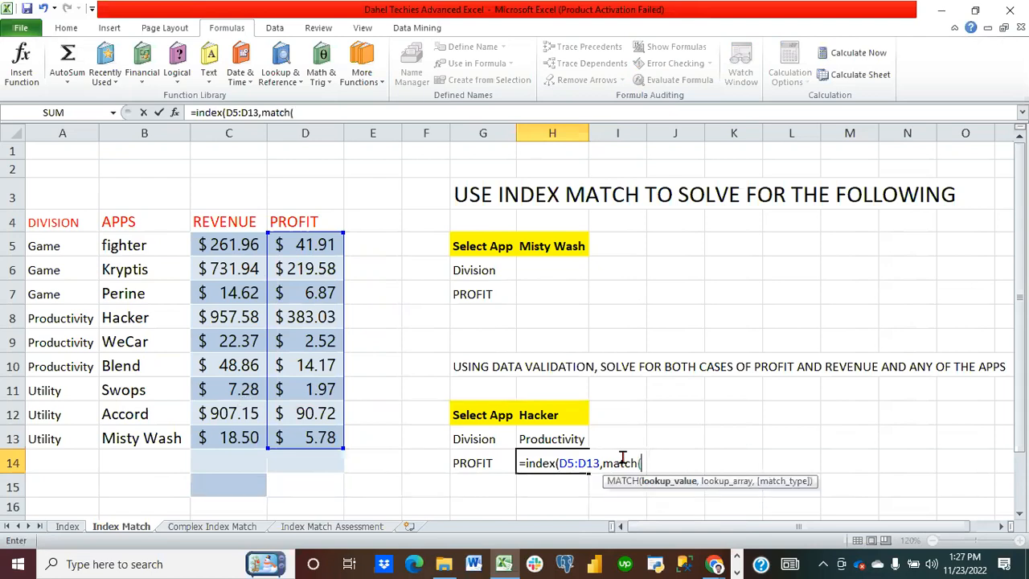
Step: Make the MATCH look up H12 in B5:B13 with exact match, close it and add the column argument separator
left_click(554, 414)
type(",")
left_click_drag(143, 256, 151, 431)
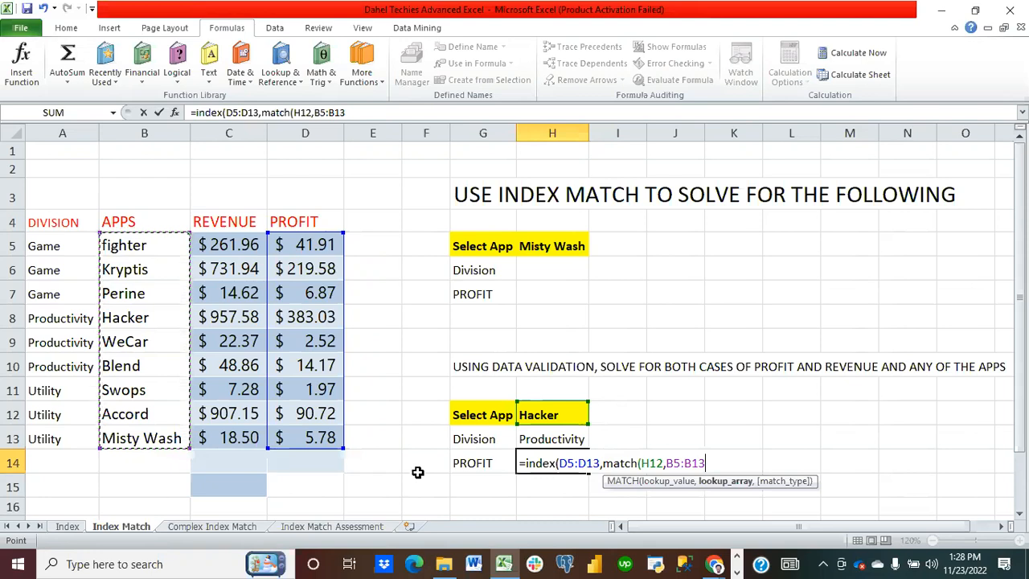
type(",")
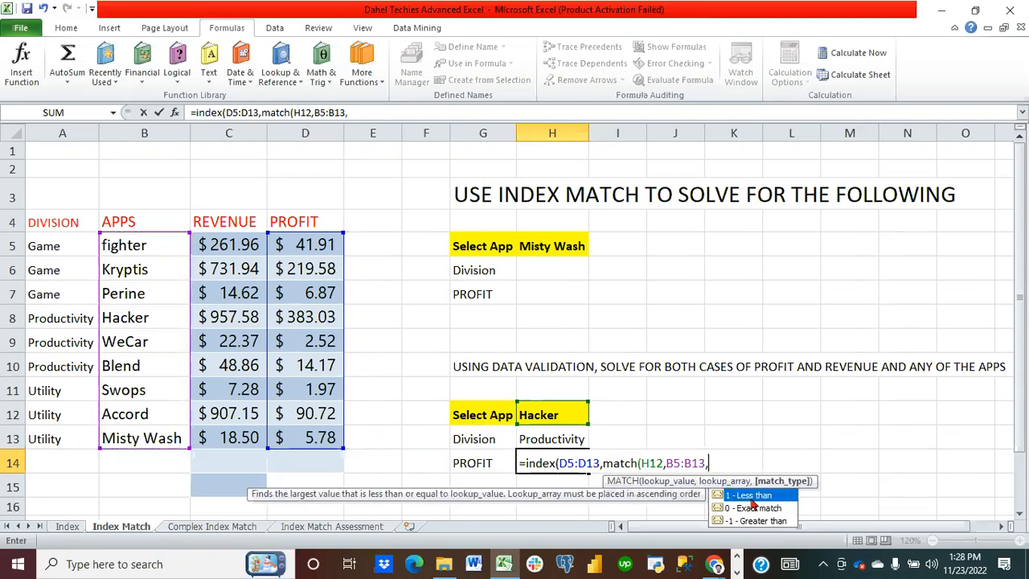
double_click(756, 507)
type("),")
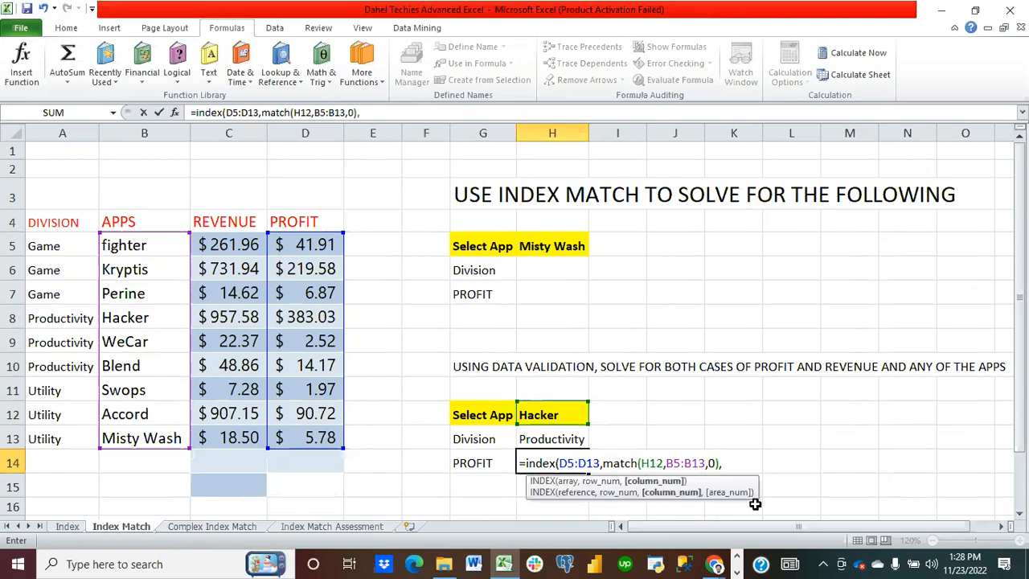
type("match")
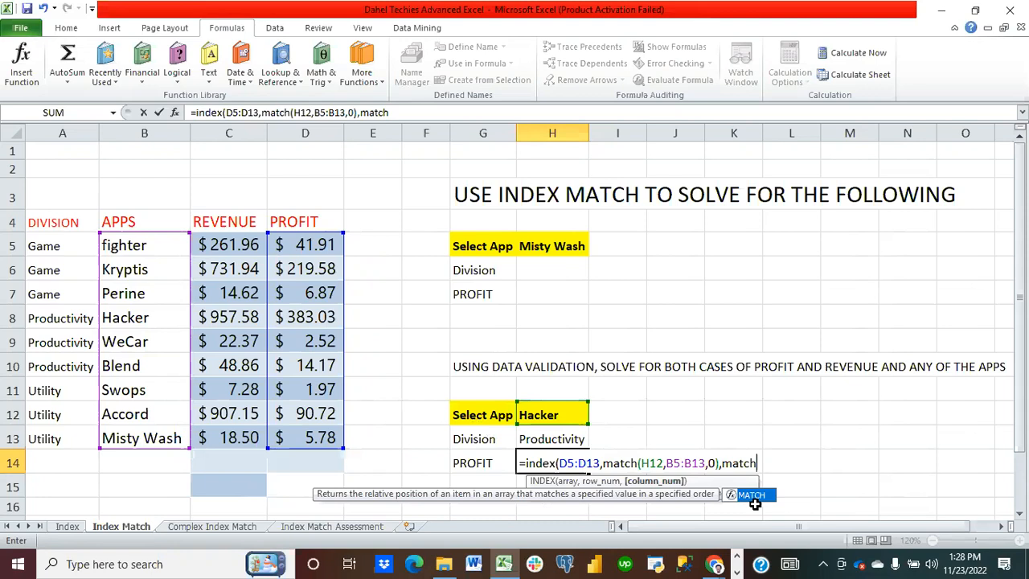
Step: Add a second MATCH to the H14 formula that looks up G14 in C4:D4
type("(")
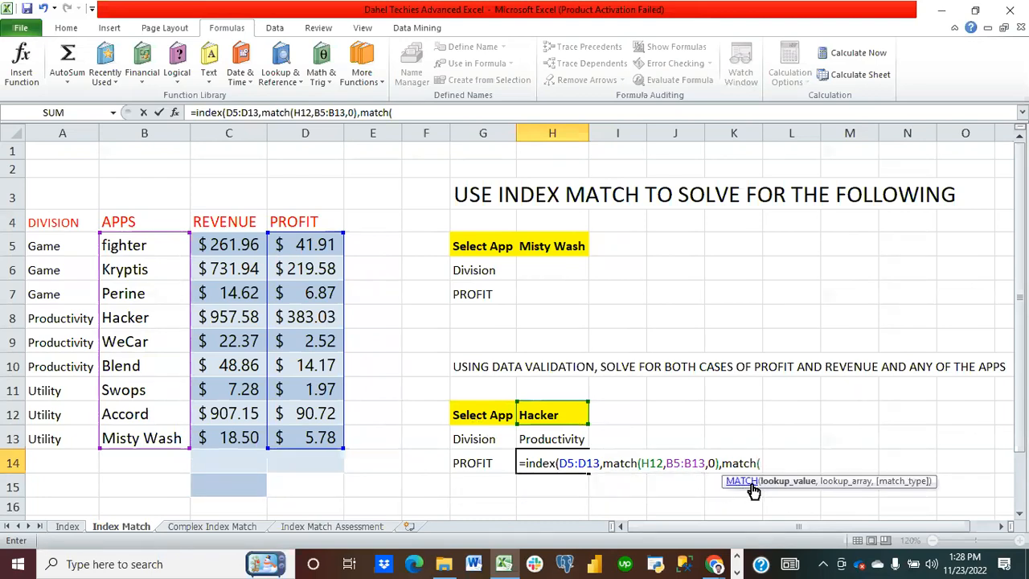
left_click(492, 464)
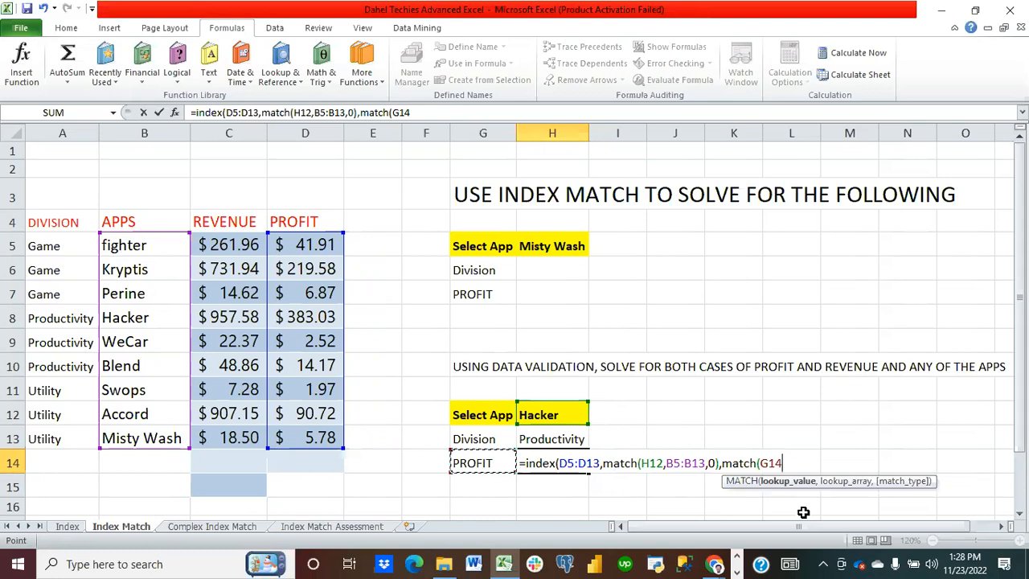
type(",")
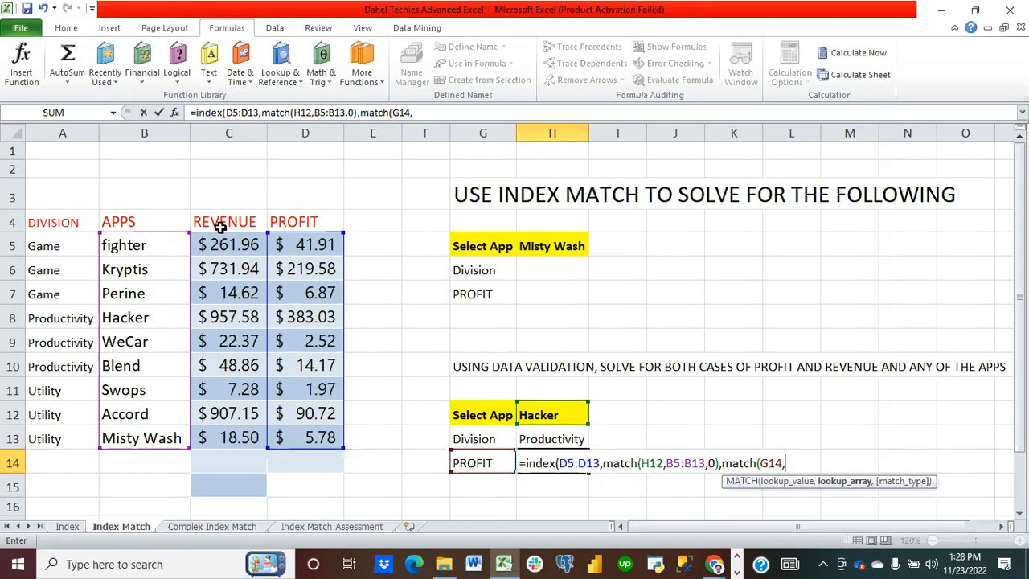
left_click_drag(220, 228, 276, 225)
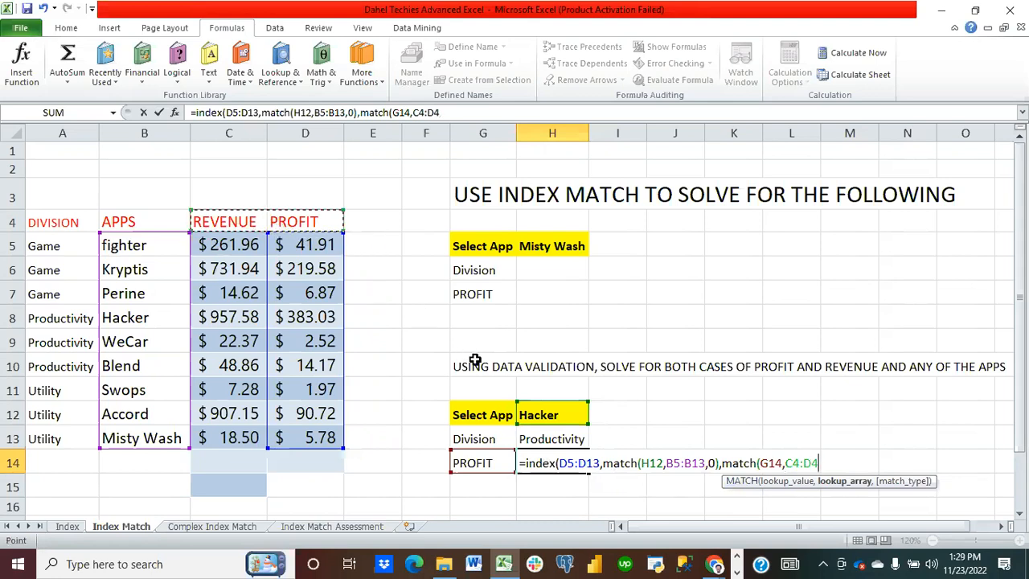
Step: Set the second MATCH to exact match, close both functions and enter the formula
type(",")
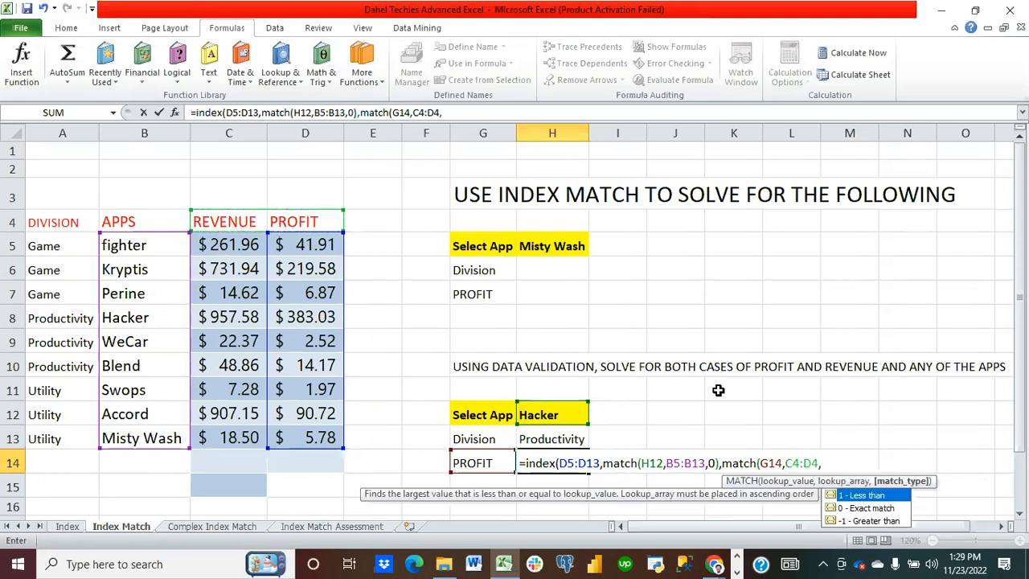
double_click(869, 508)
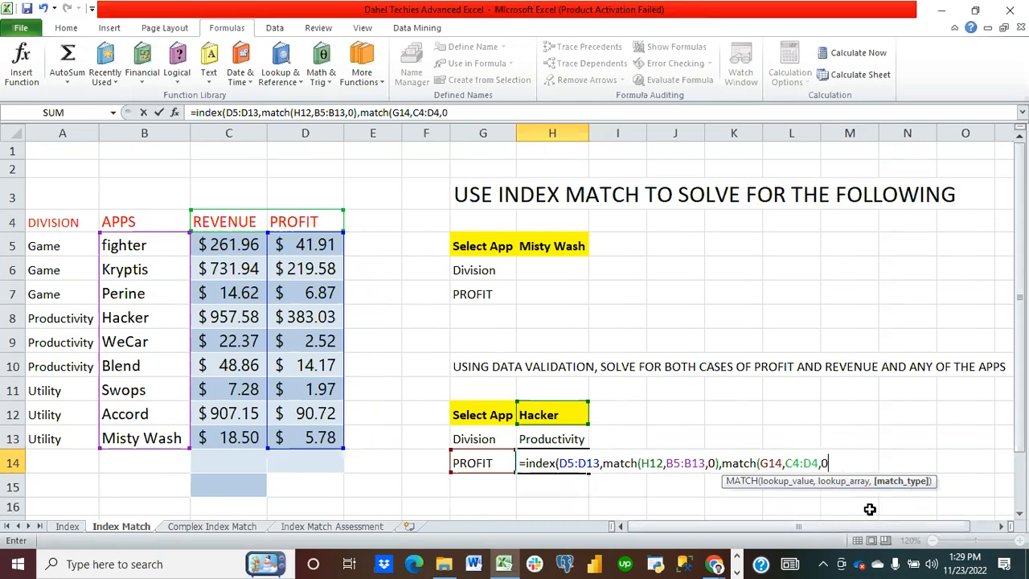
type("))")
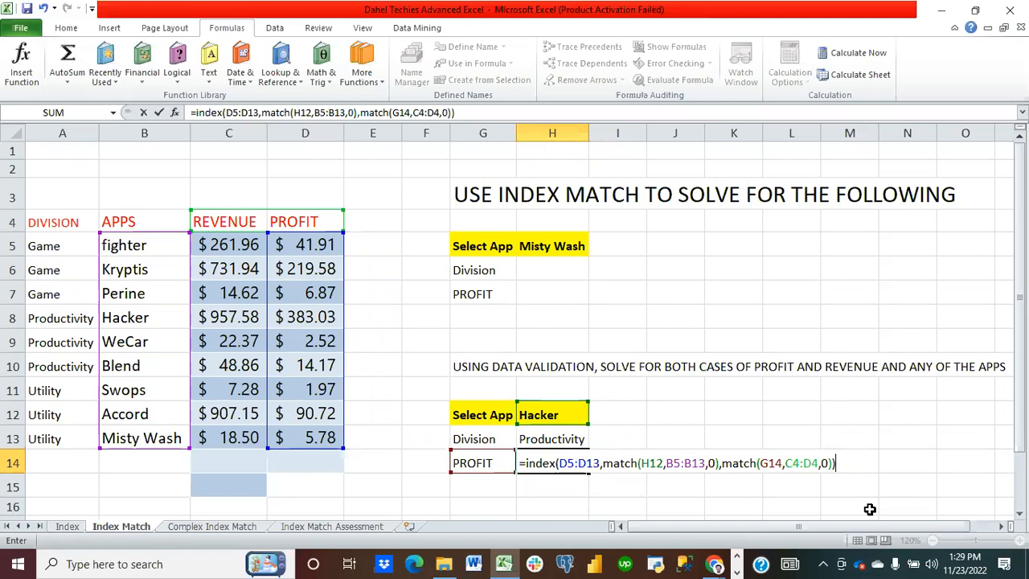
key("Return")
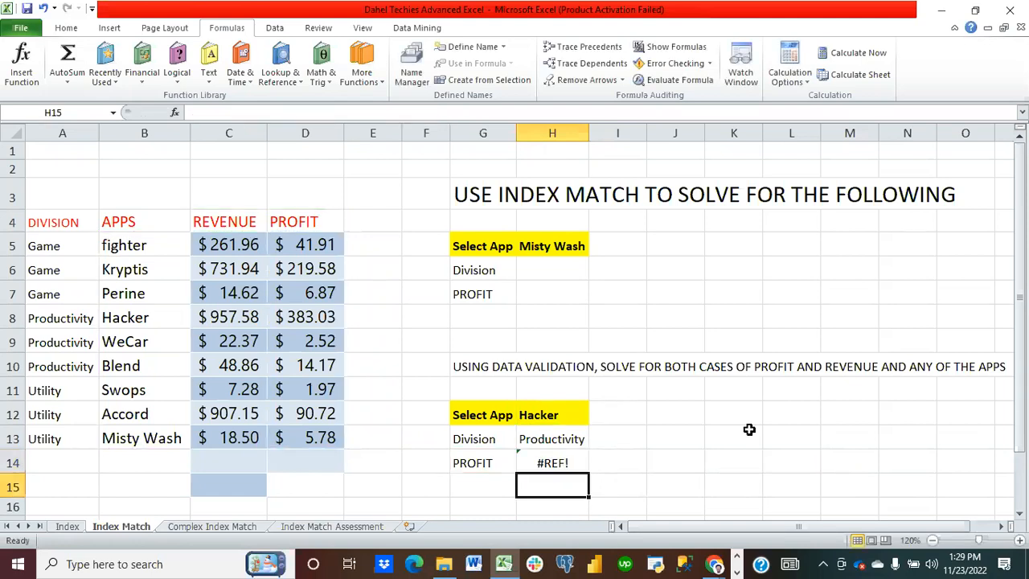
Step: Clear H14 and retype an INDEX formula over D5:D13, opening a nested MATCH as the row argument
left_click(559, 458)
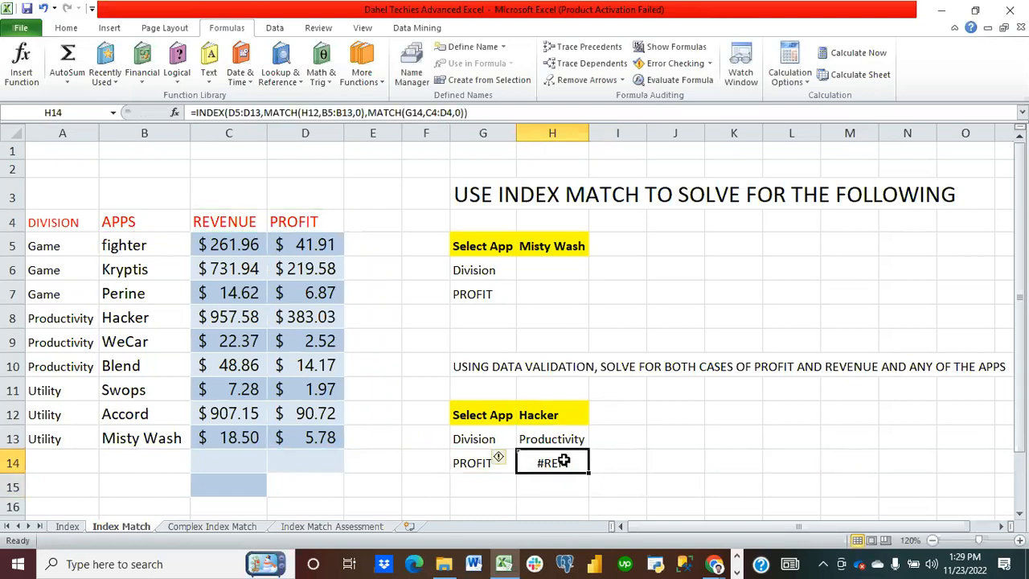
key("Delete")
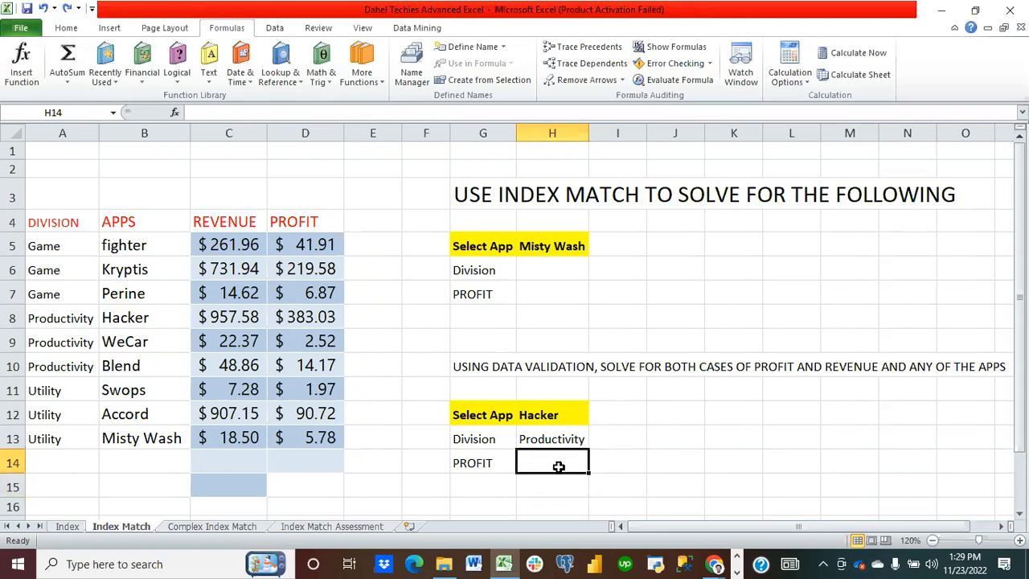
type("=index")
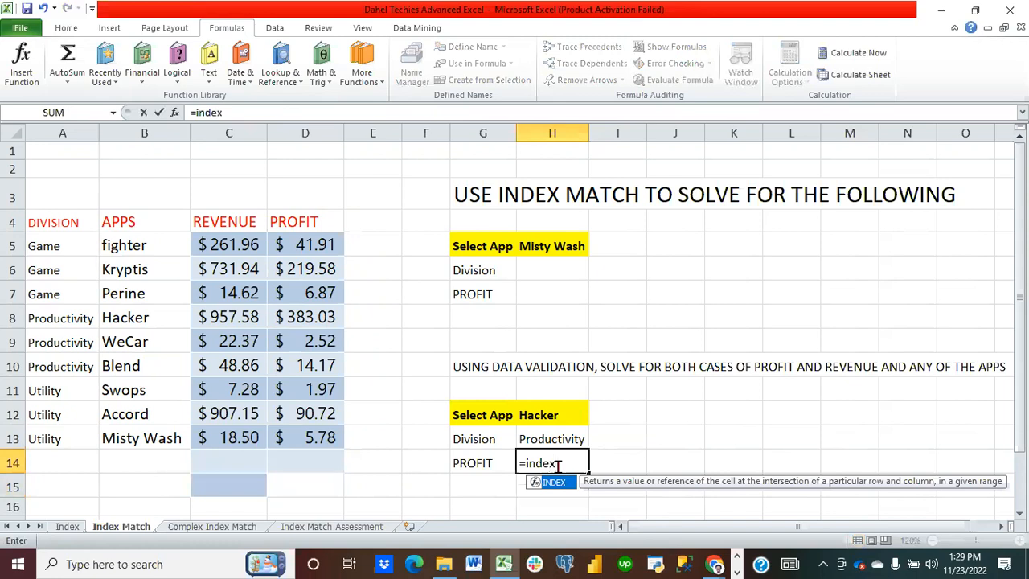
type("(")
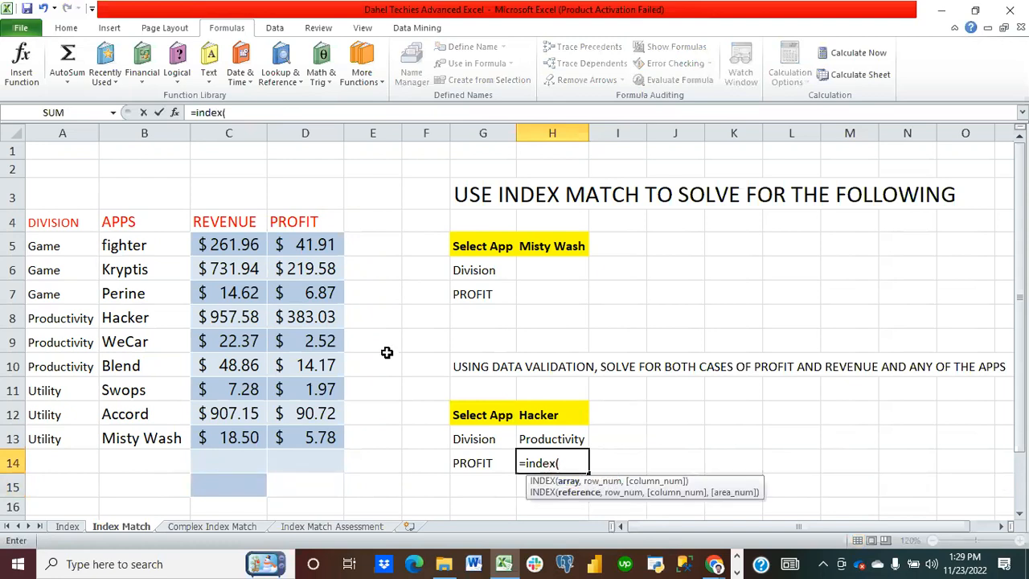
left_click_drag(299, 250, 313, 438)
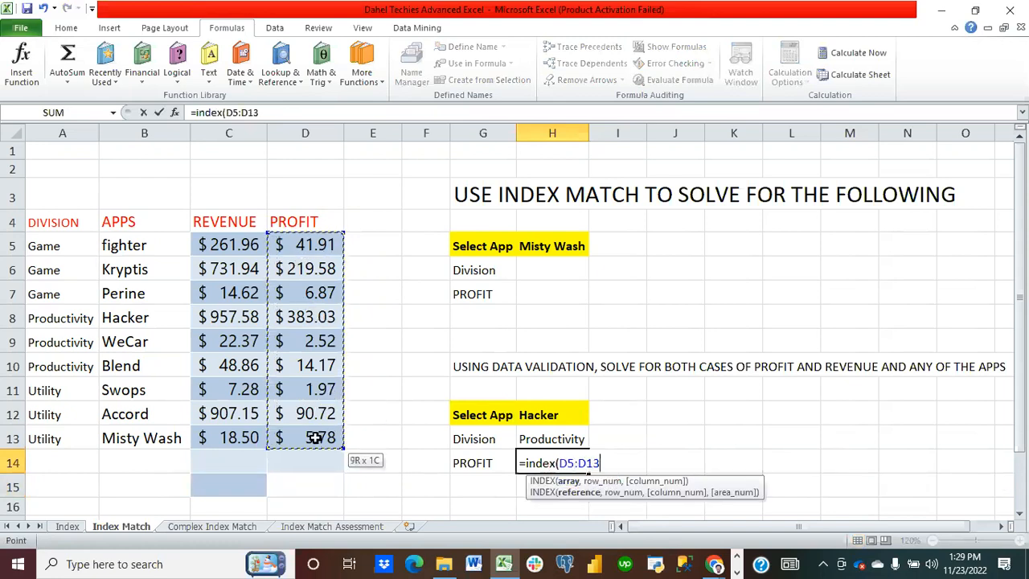
type(",")
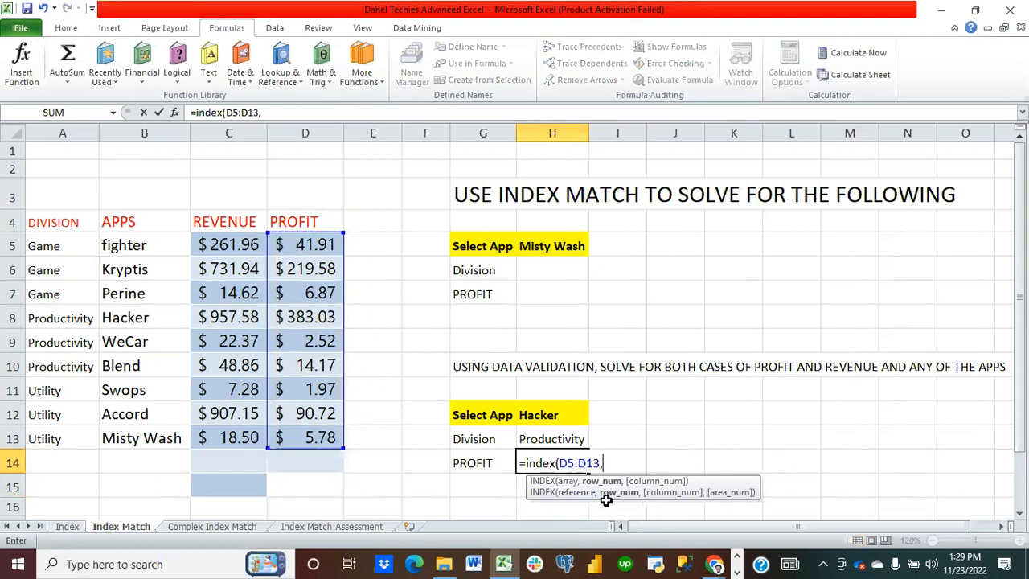
type("ma")
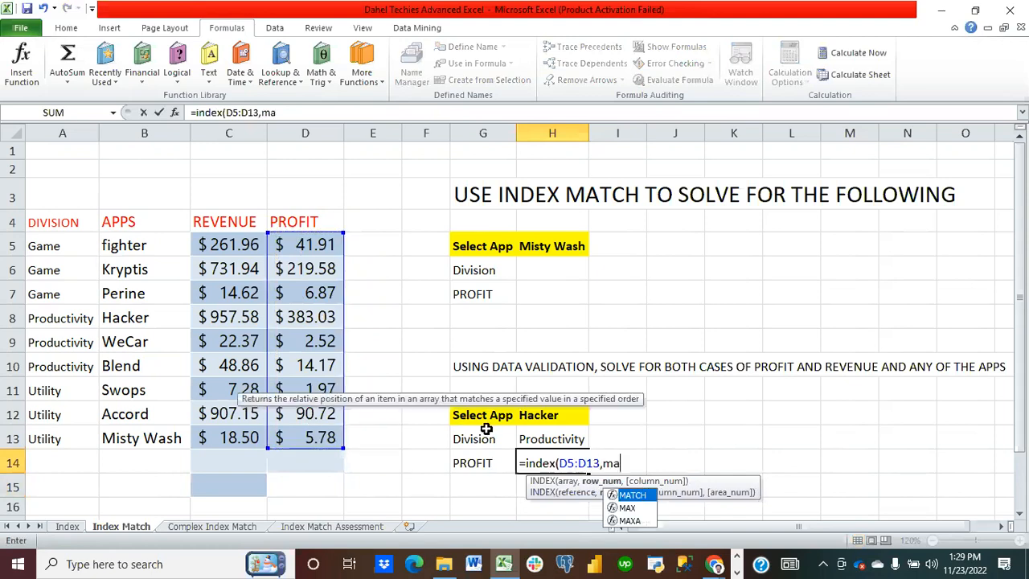
type("tch(")
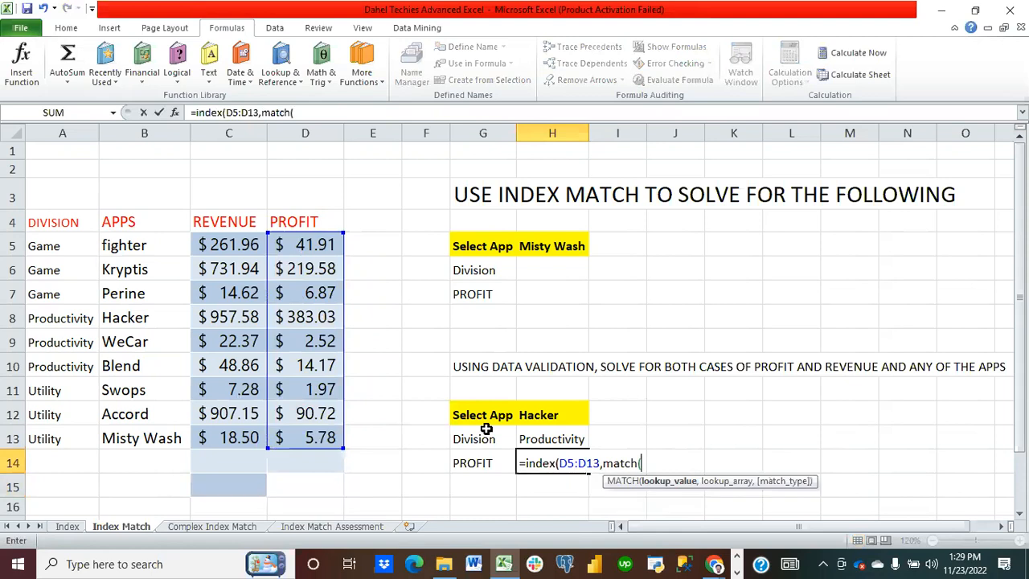
Step: Make the MATCH look up H12 in B5:B13 and open another MATCH as its third argument
left_click(561, 416)
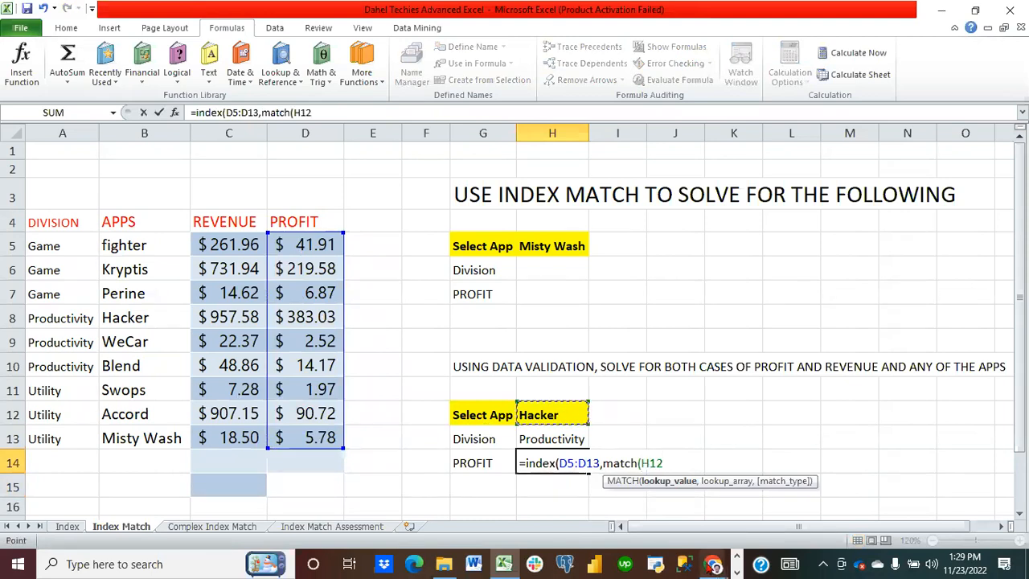
type(",")
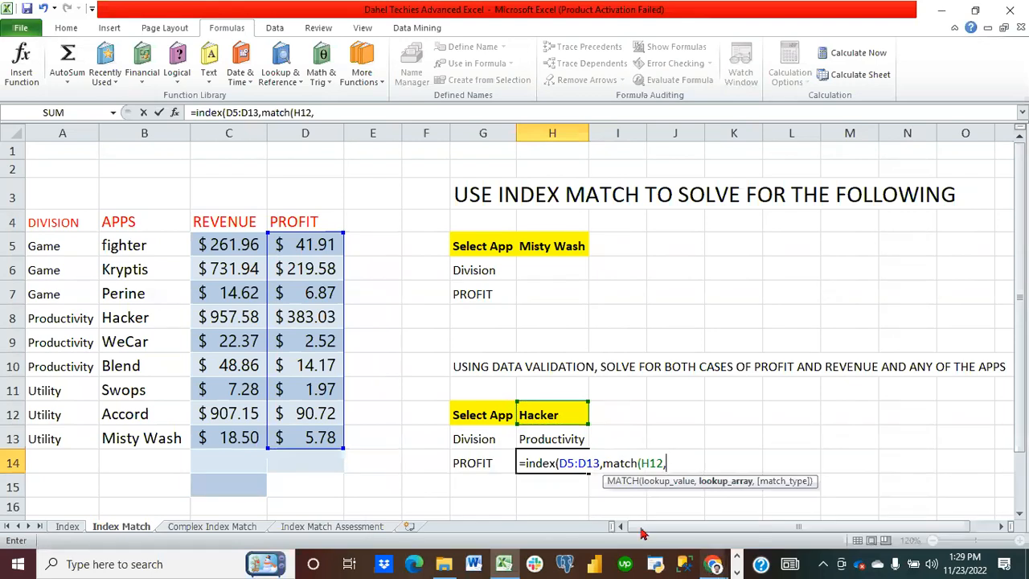
left_click_drag(147, 239, 150, 434)
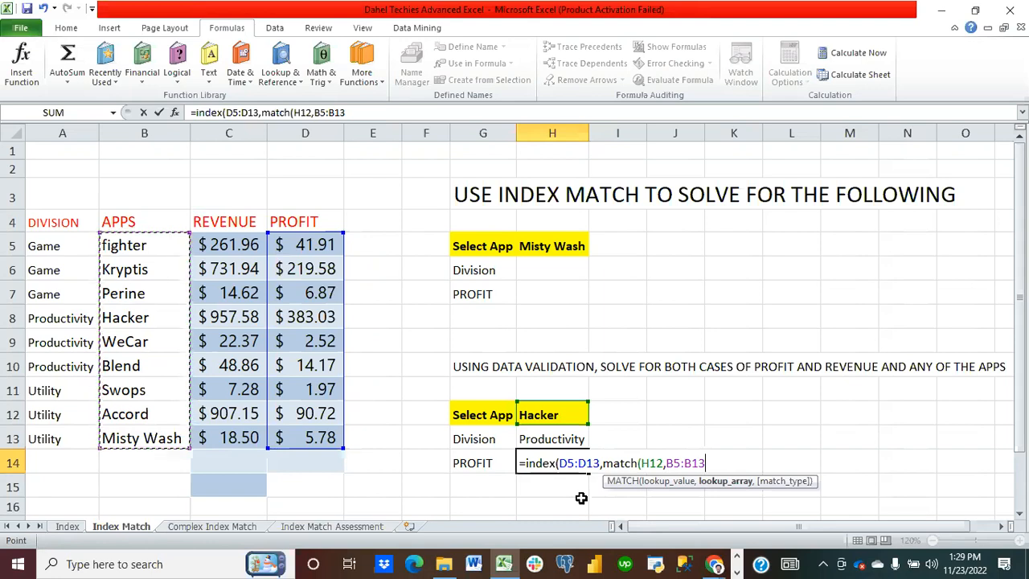
type(",")
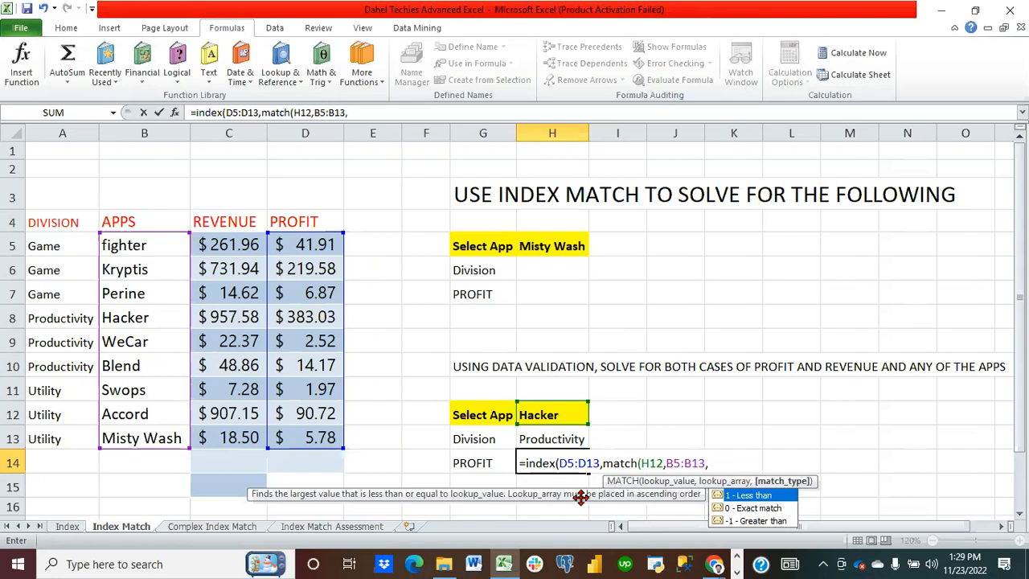
type("match(")
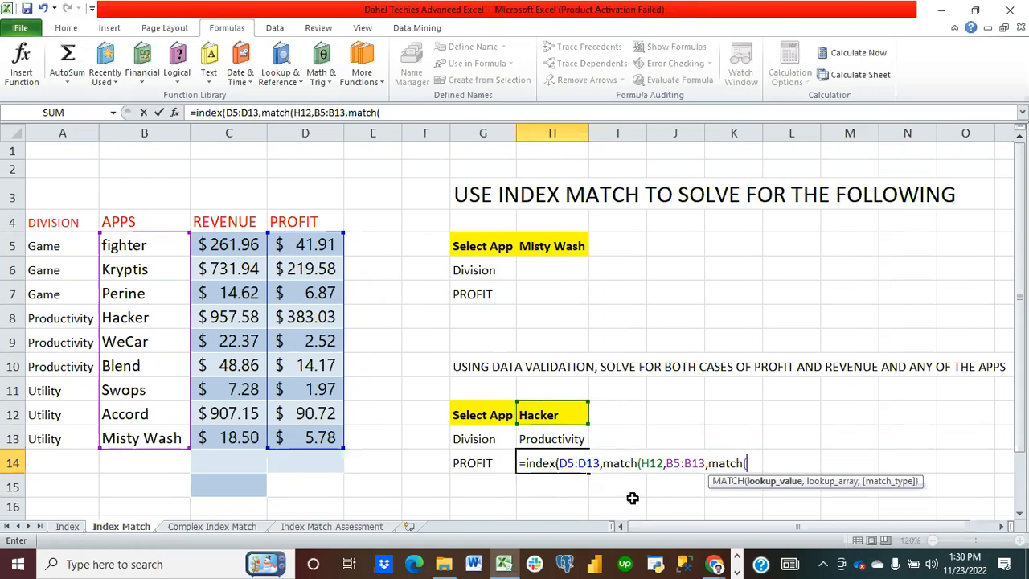
Step: Make the inner MATCH look up G14 in C5:C13 with exact match, close all three functions and enter the formula
left_click(555, 416)
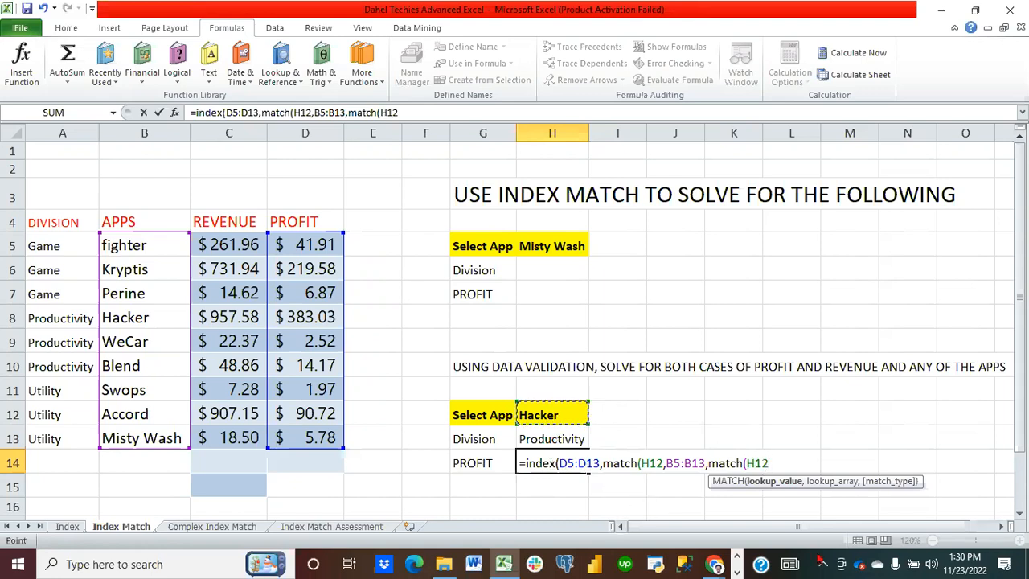
left_click(494, 462)
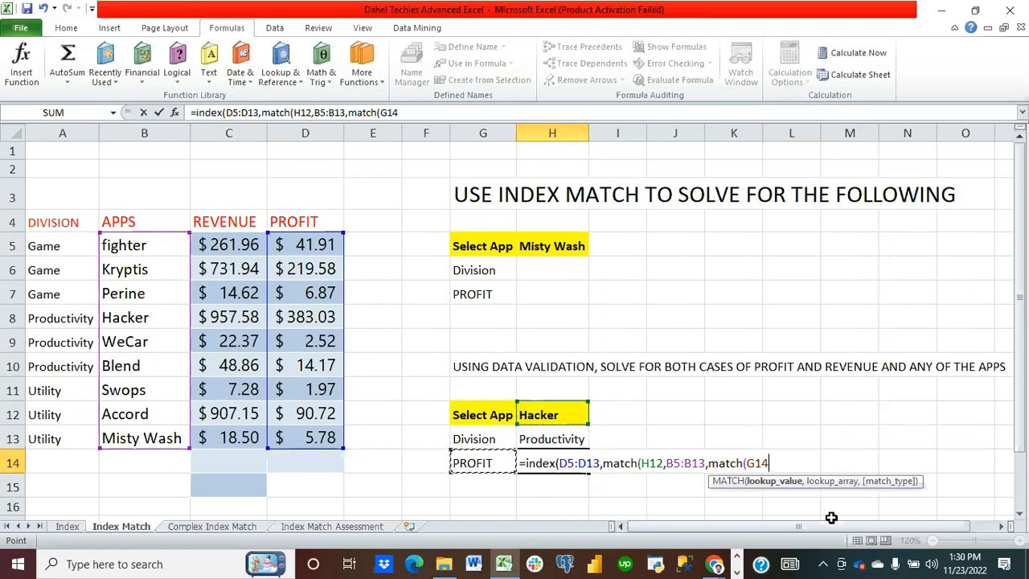
type(",")
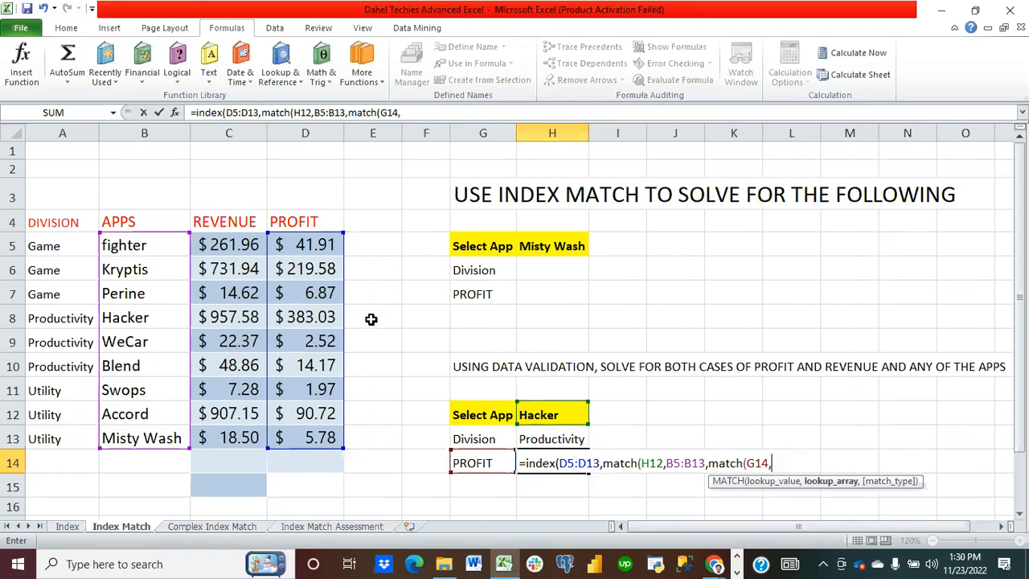
left_click_drag(229, 249, 233, 426)
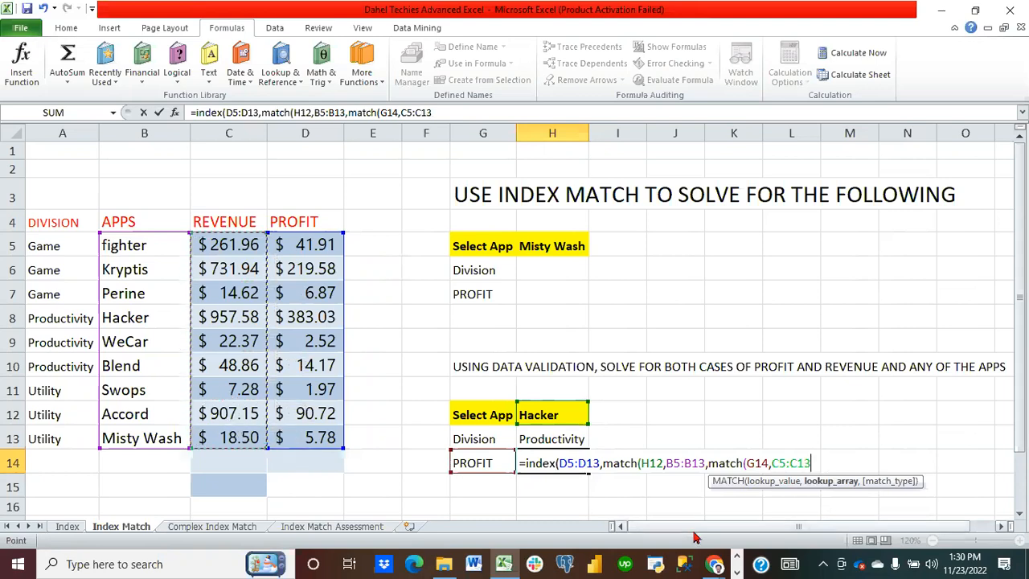
type(",")
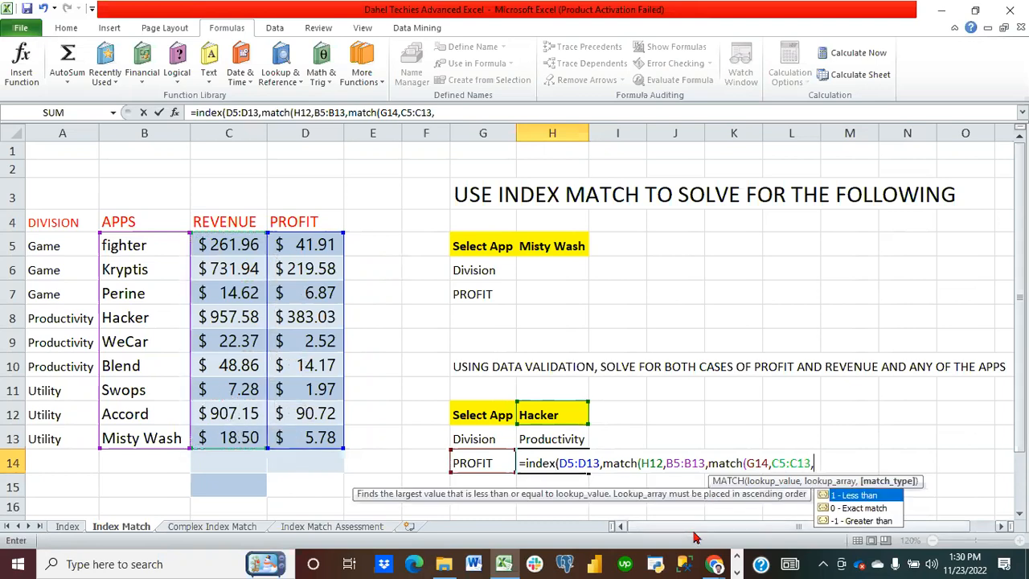
double_click(866, 507)
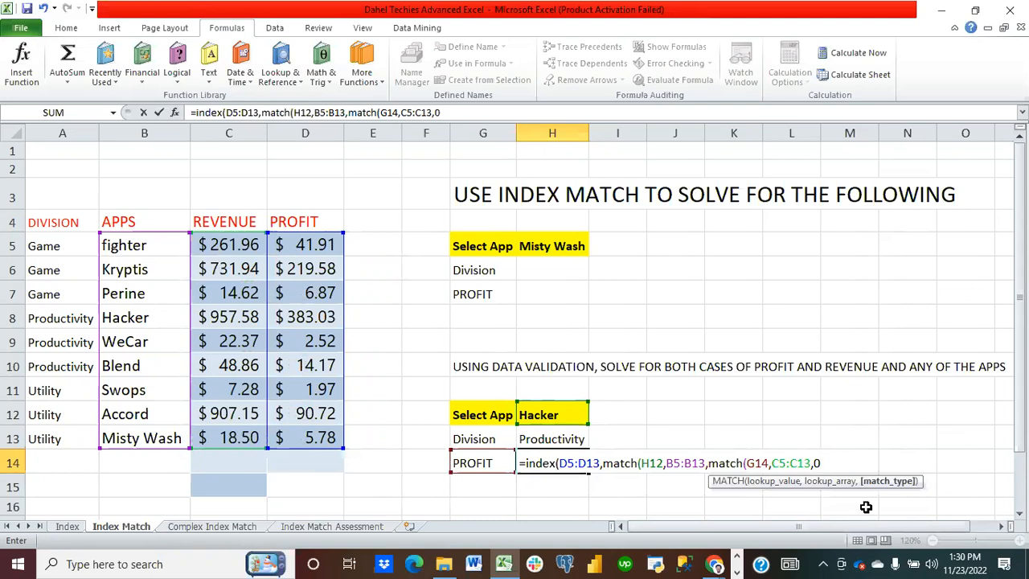
type("))")
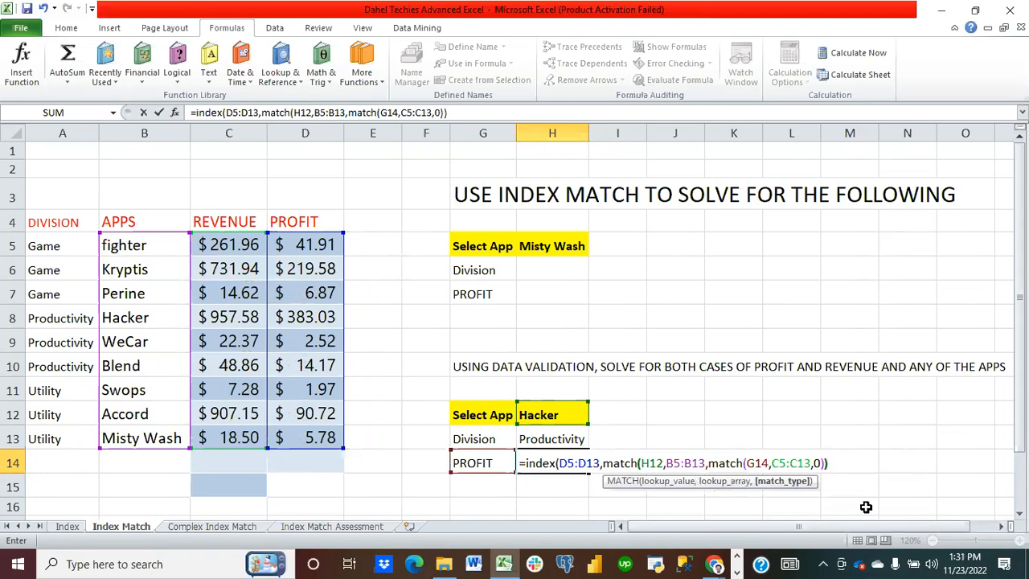
type(")")
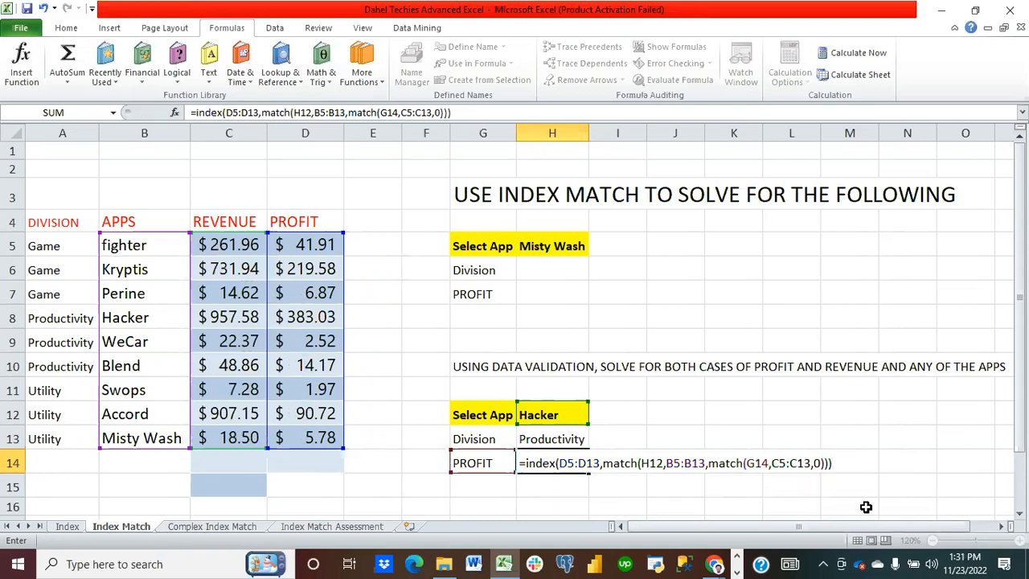
key("Return")
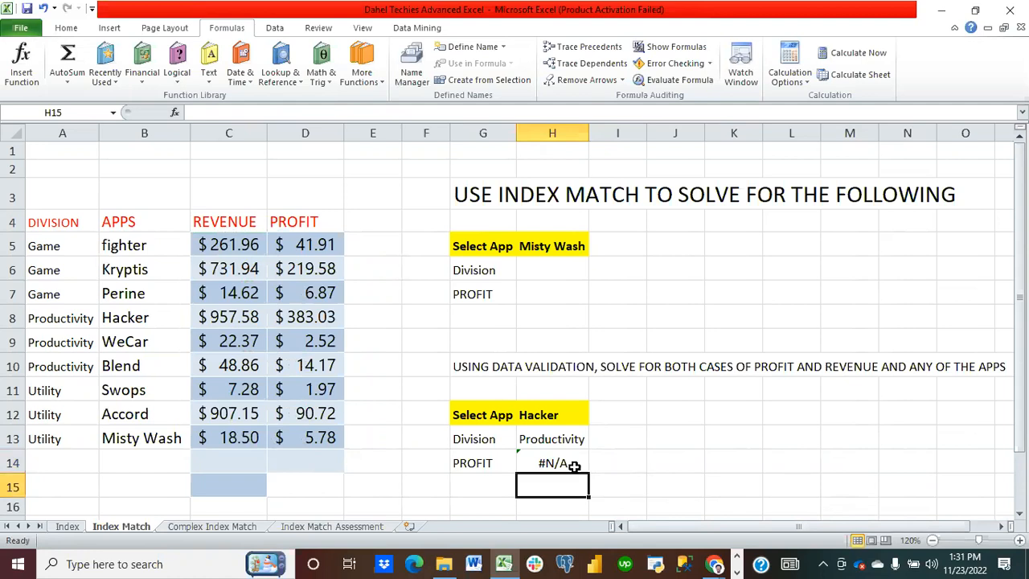
Step: Clear H14 and start a new INDEX formula over D5:D13, opening a nested MATCH as the row argument
left_click(573, 466)
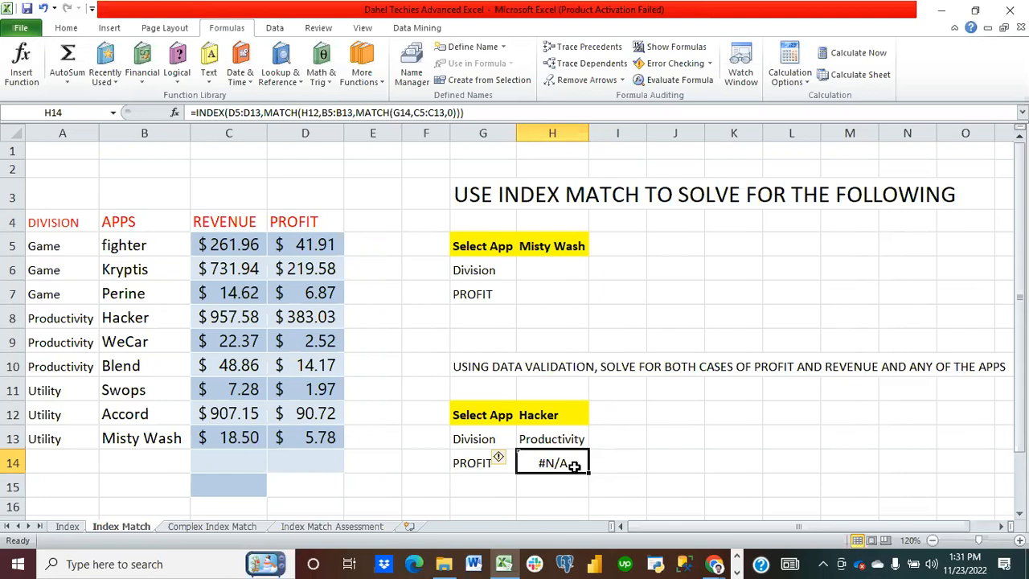
key("Delete")
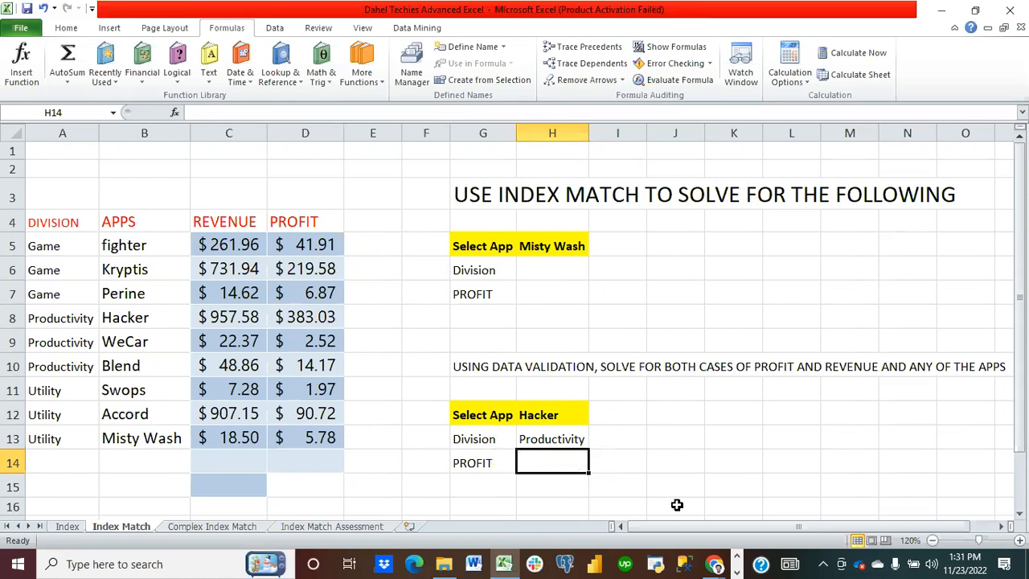
type("=index(")
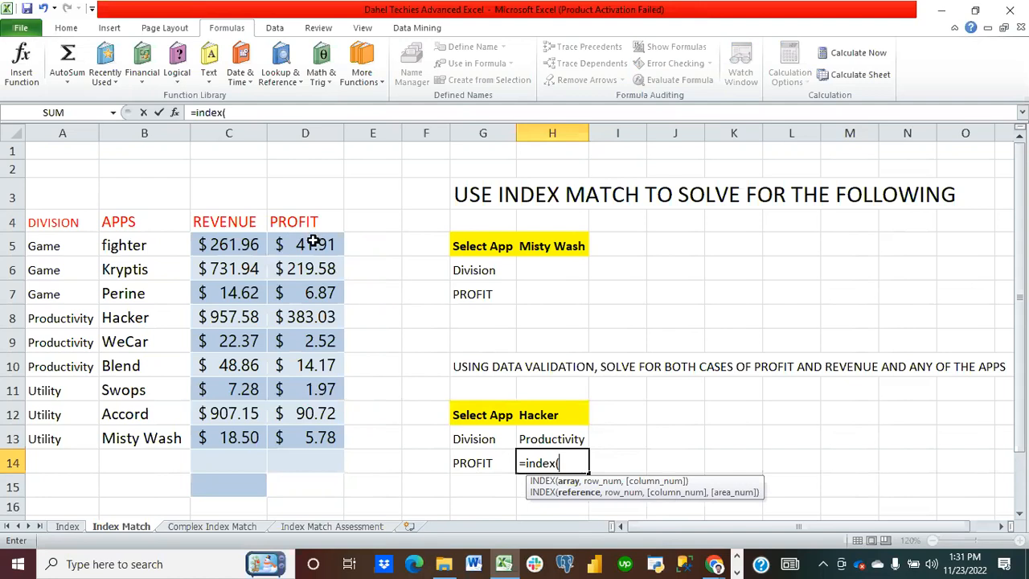
left_click_drag(313, 241, 318, 430)
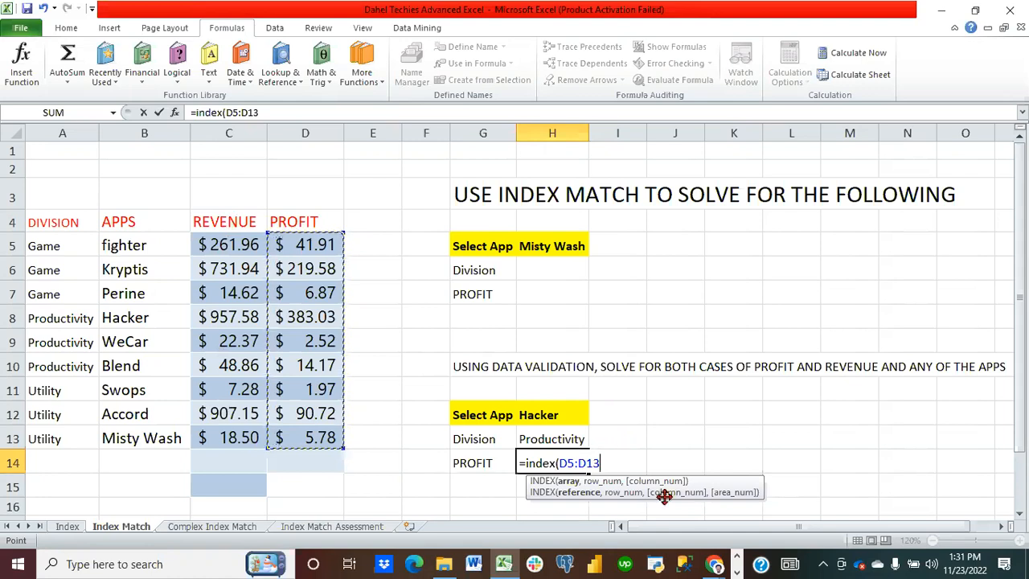
type(",ma")
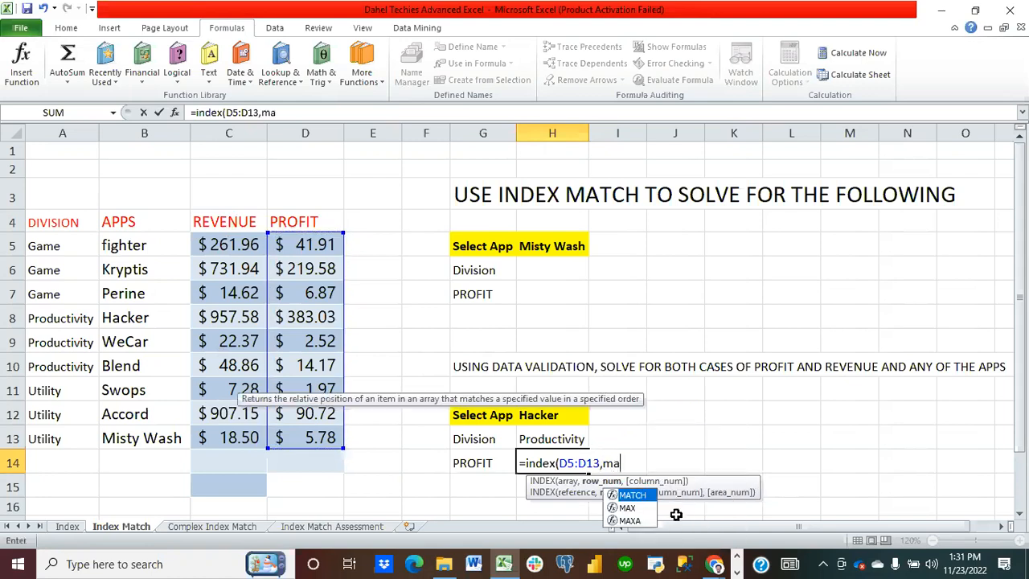
type("tch(")
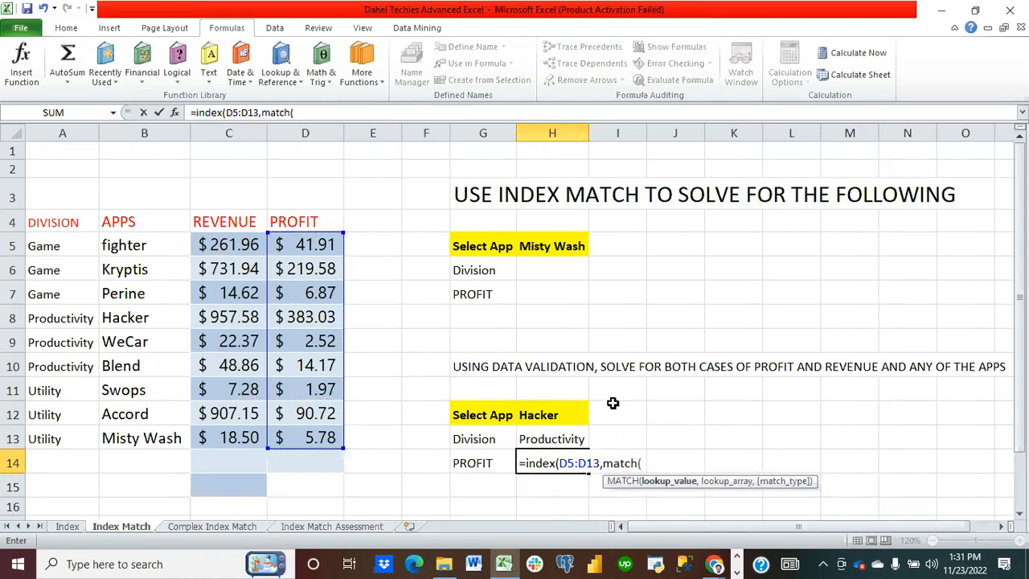
Step: Make the first MATCH look up H12 in B5:B13 with exact match, then open a second MATCH as the column argument
left_click(549, 415)
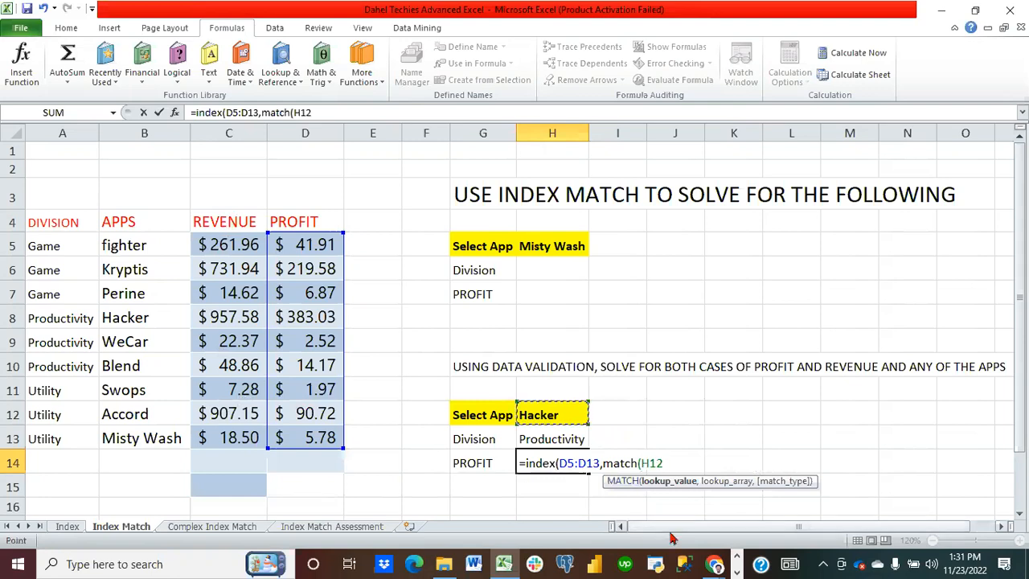
type(",")
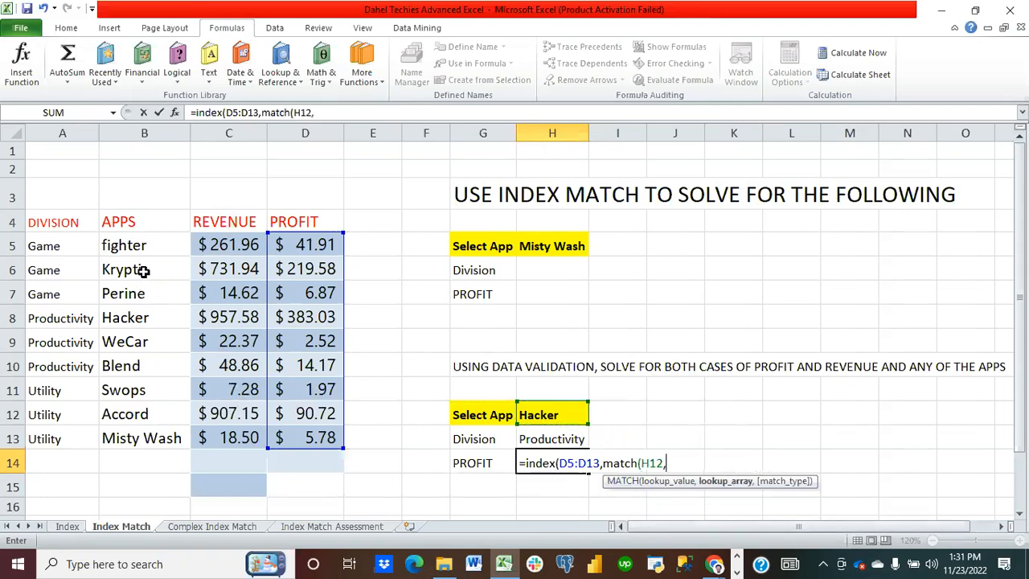
left_click_drag(135, 247, 142, 438)
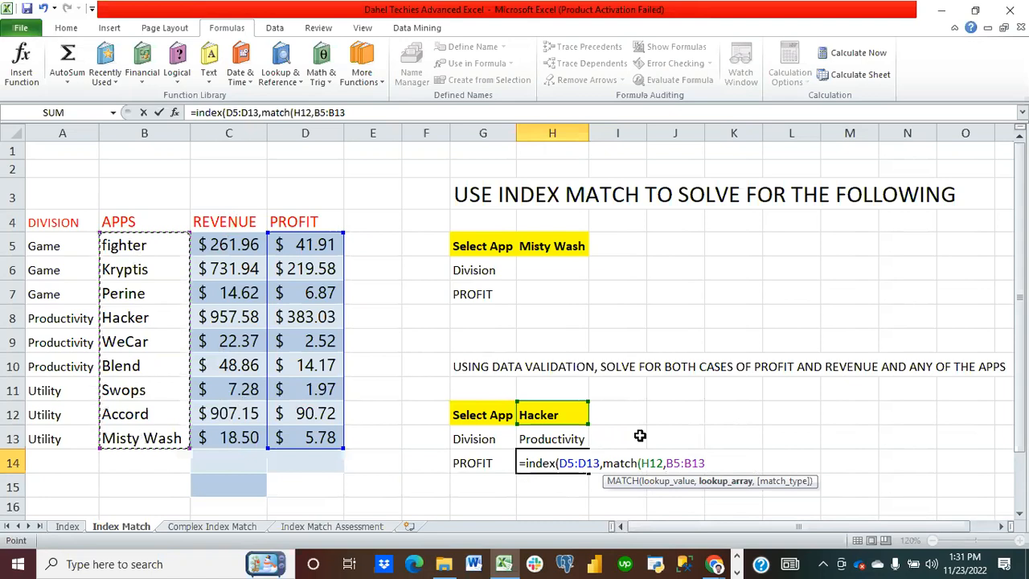
type(",0),")
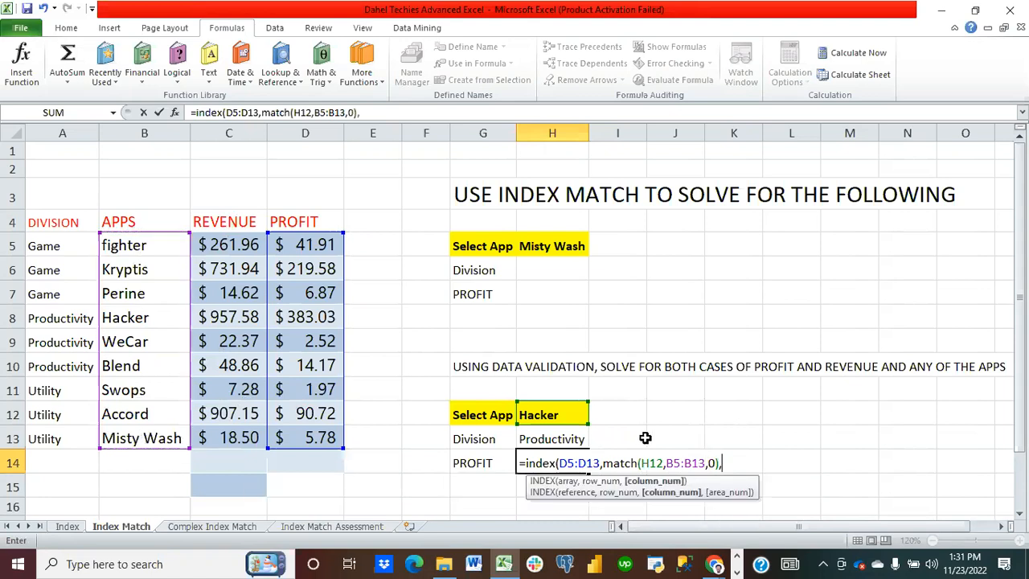
type("match")
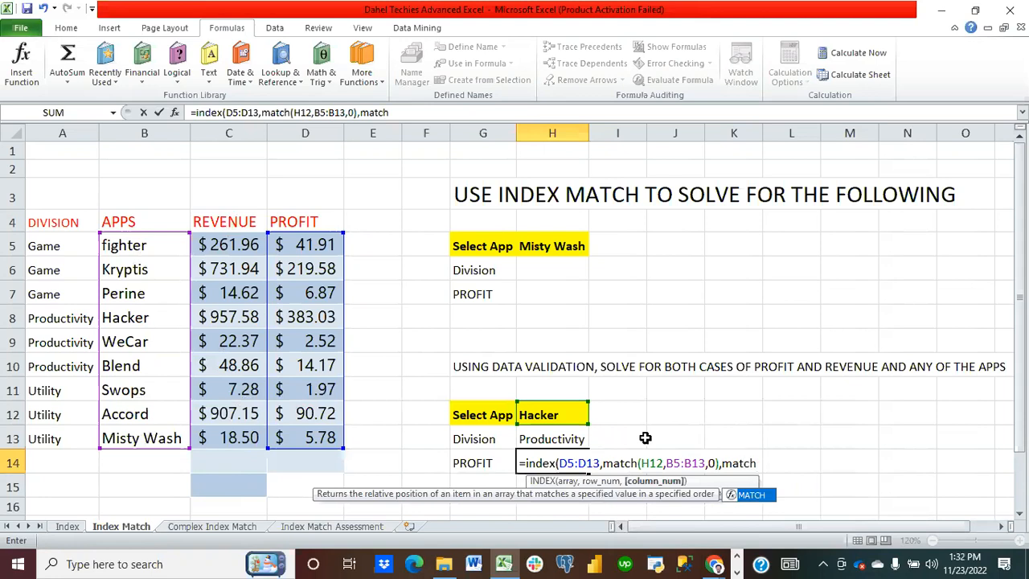
type("(")
Step: Make the second MATCH look up G14 in C4:D13 with exact match, close the functions and enter the formula, accepting the correction
left_click(482, 463)
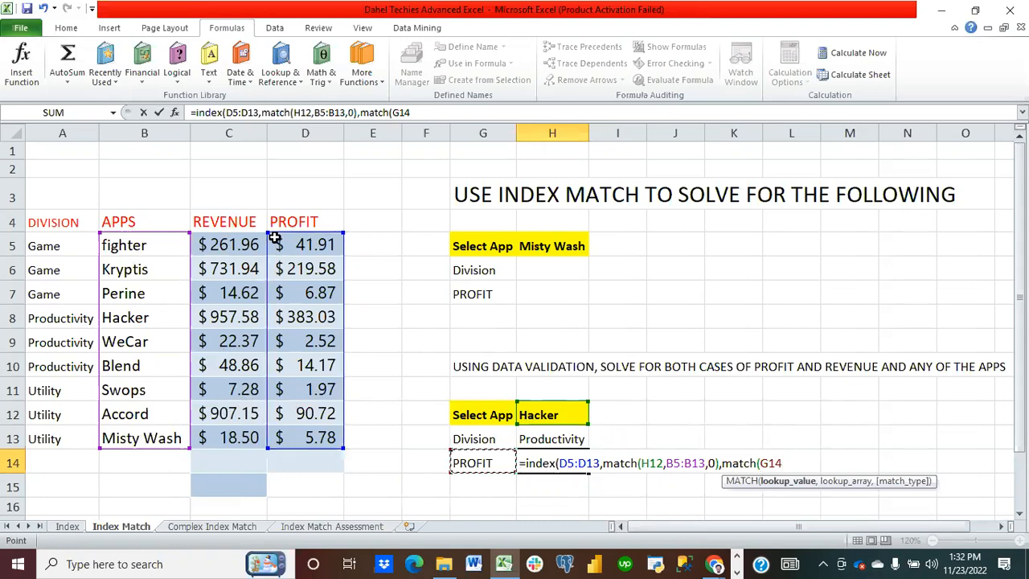
type(",")
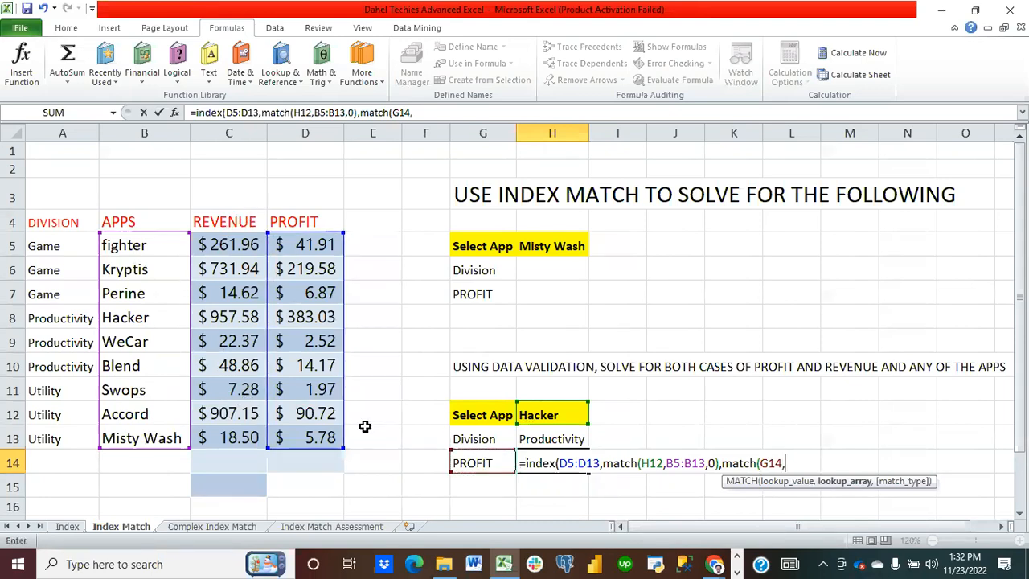
left_click(235, 226)
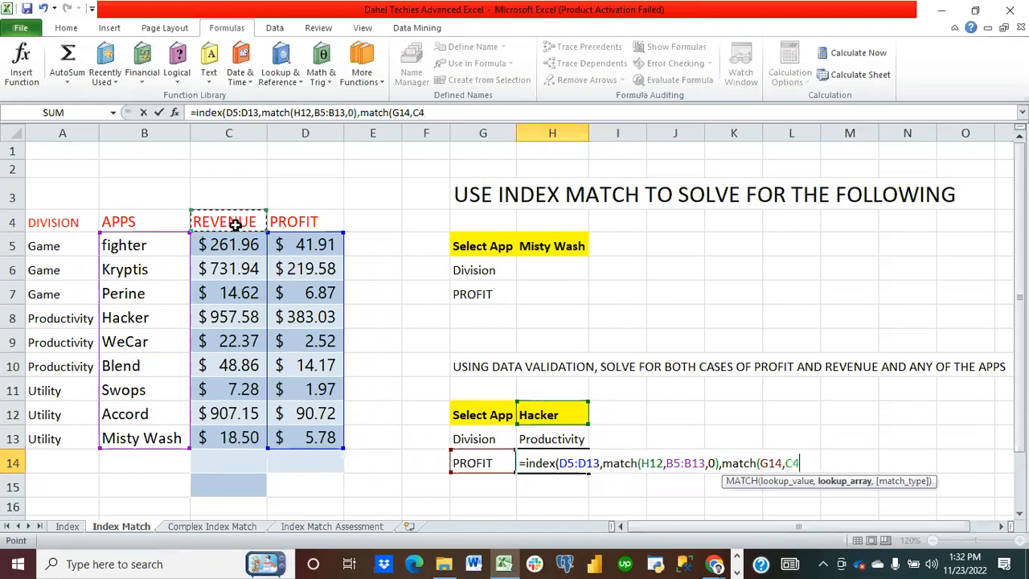
left_click_drag(235, 225, 294, 374)
left_click_drag(296, 415, 299, 441)
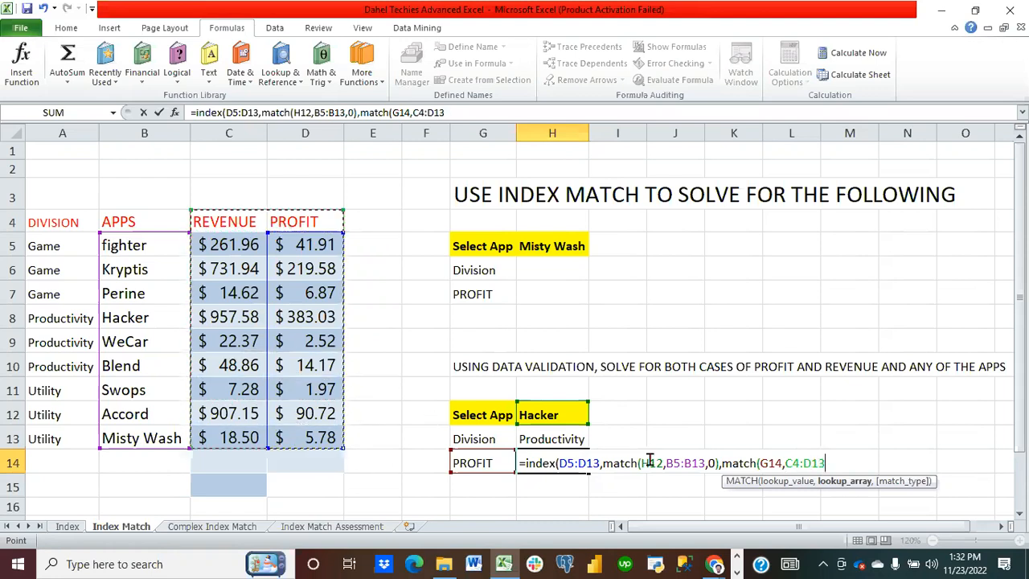
type(",0")
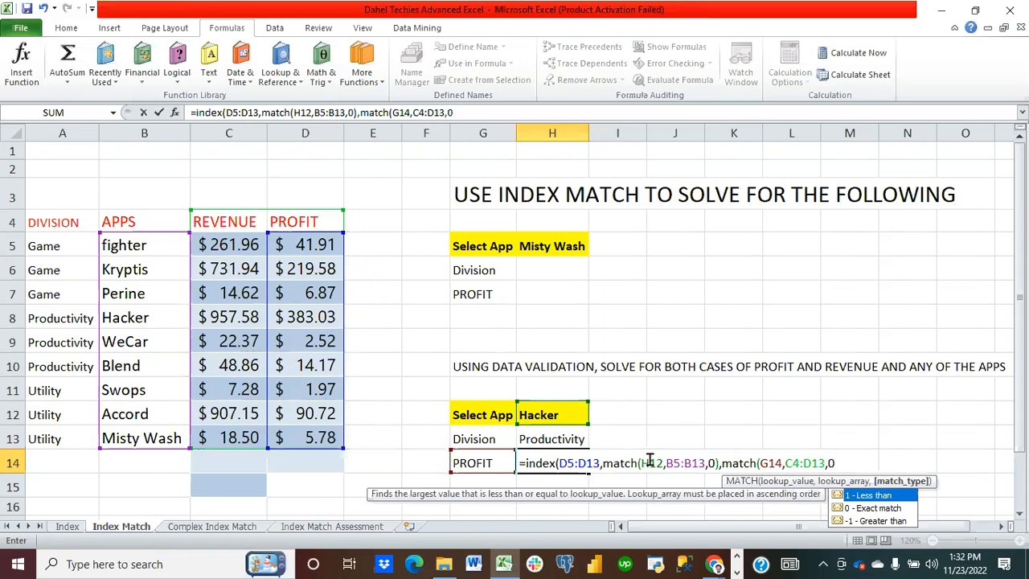
double_click(872, 507)
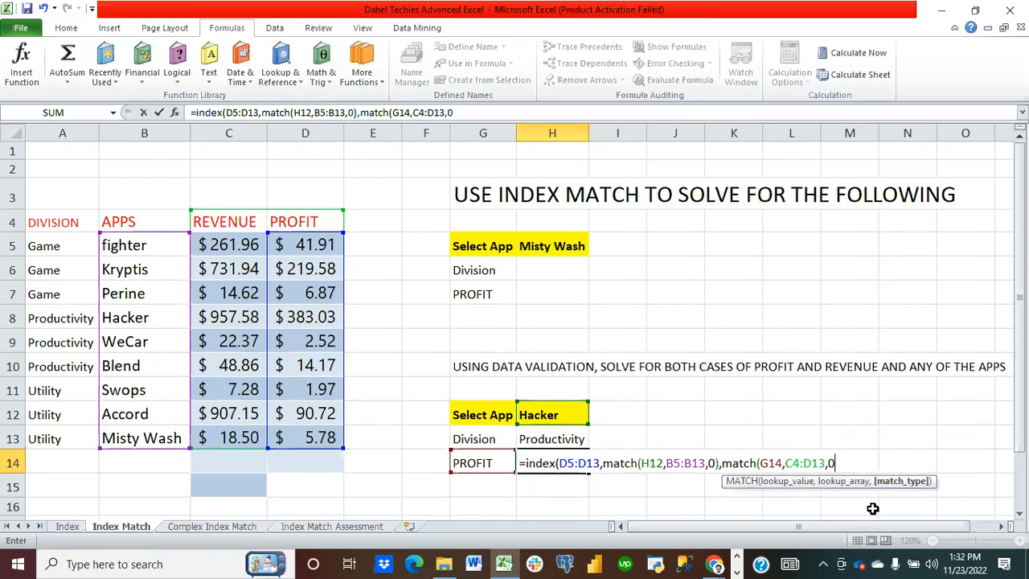
type("))")
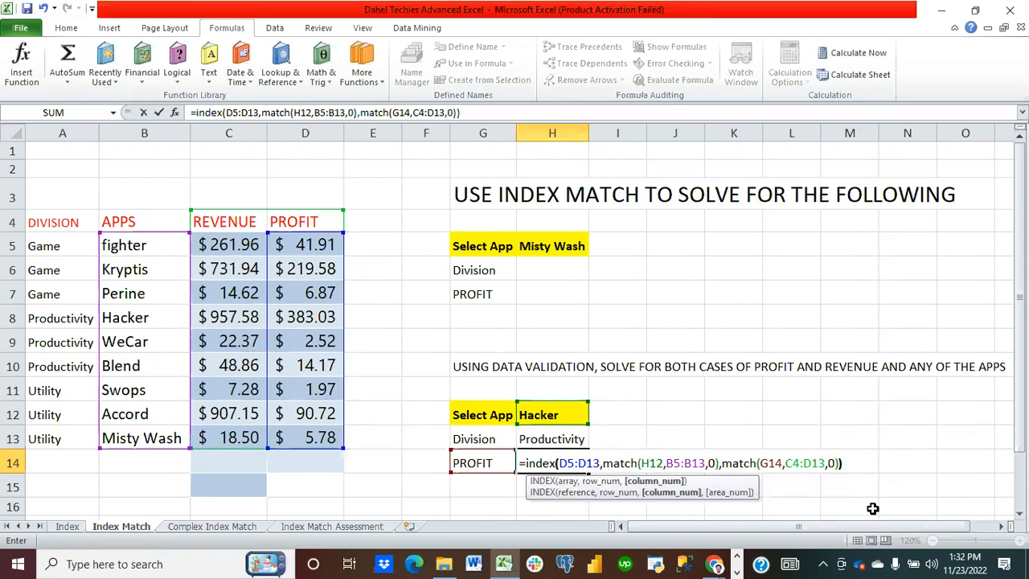
type(")")
key("Return")
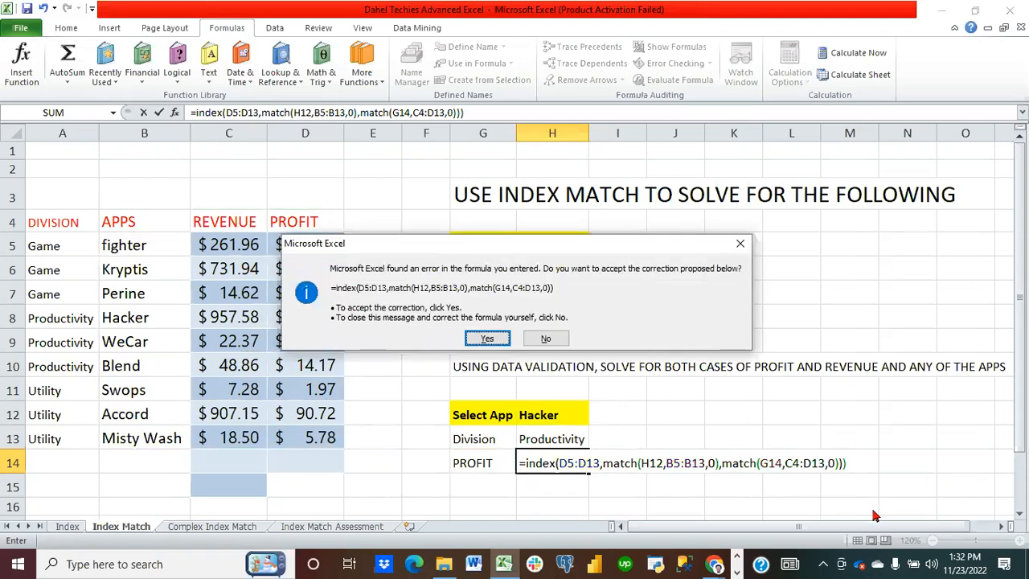
left_click(486, 341)
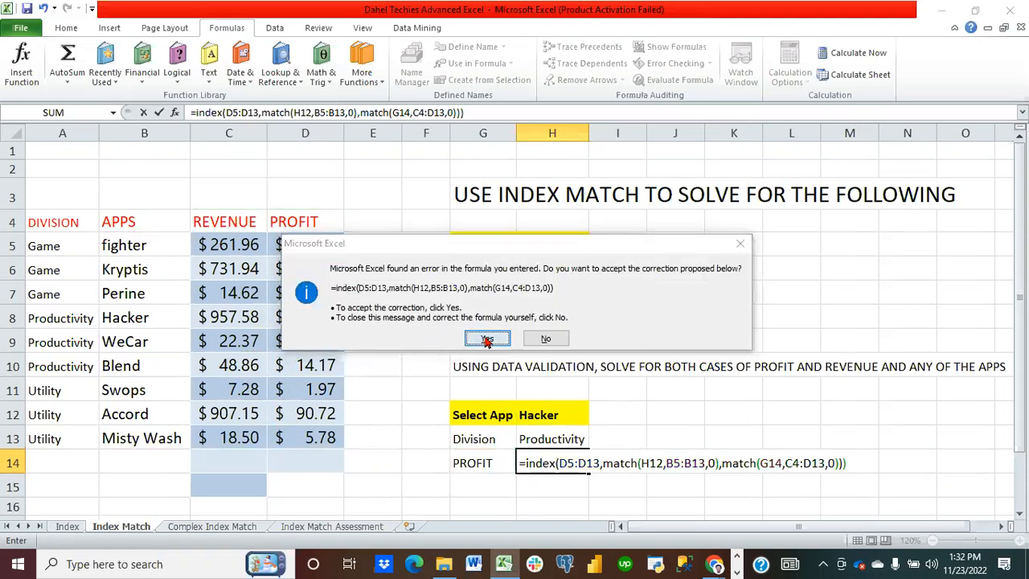
Step: Edit H14's formula so the INDEX array becomes C5:D13
left_click(549, 459)
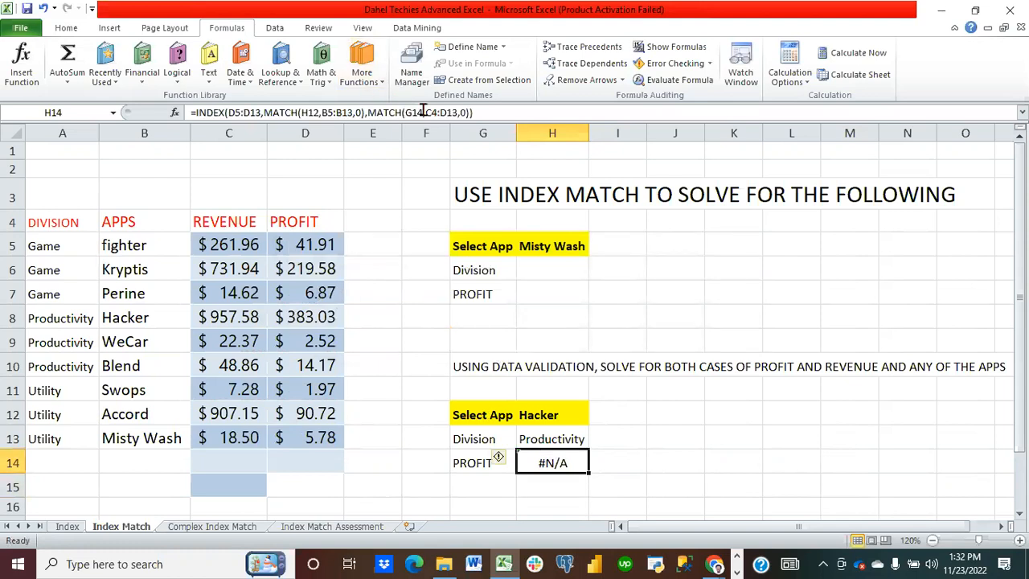
left_click(260, 113)
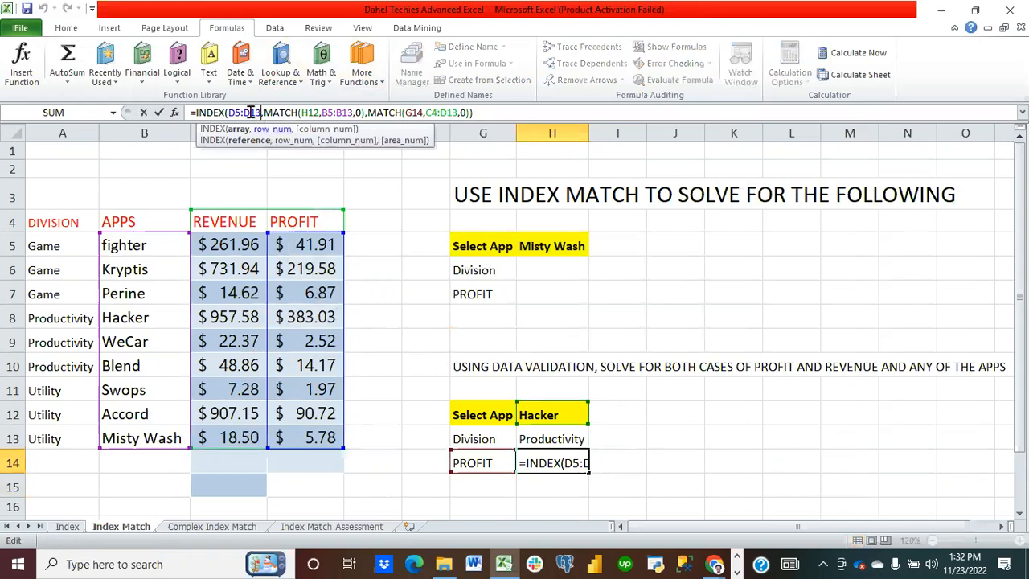
key("BackSpace")
key("BackSpace")
key("BackSpace")
key("BackSpace")
key("BackSpace")
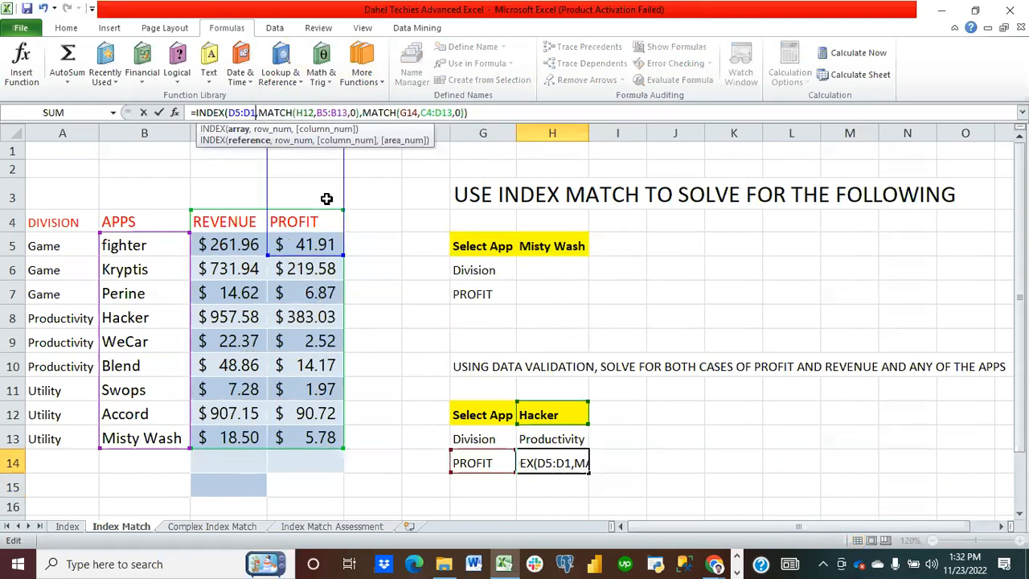
key("BackSpace")
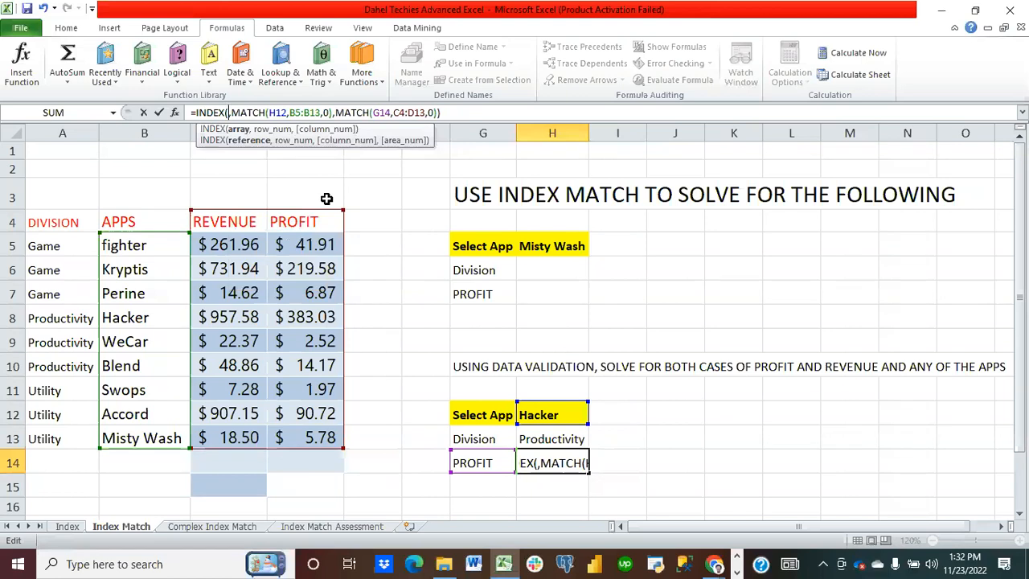
left_click(226, 244)
left_click_drag(227, 245, 313, 436)
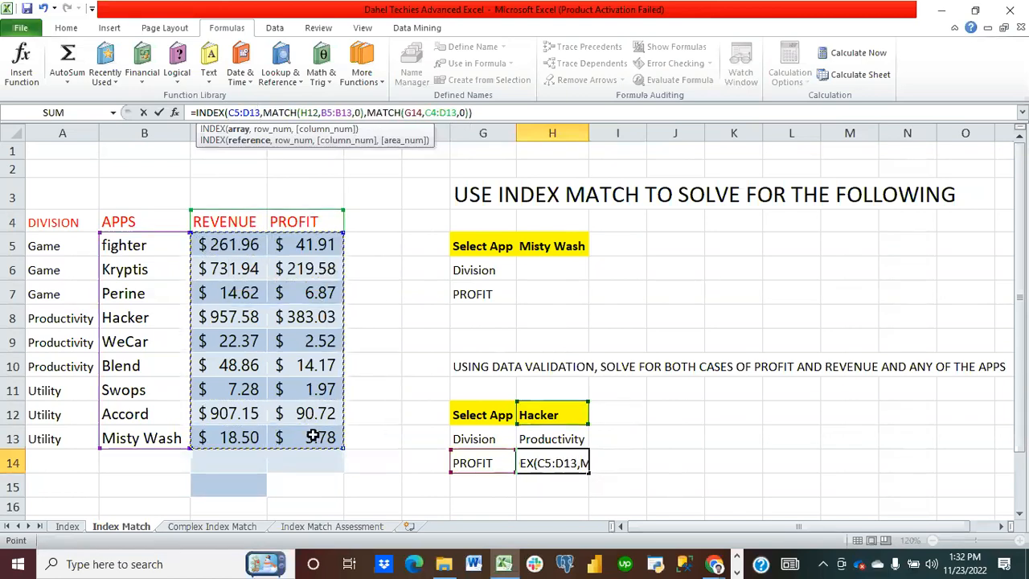
Step: Change the second MATCH's lookup range to D5:D13 and enter the formula
left_click(456, 113)
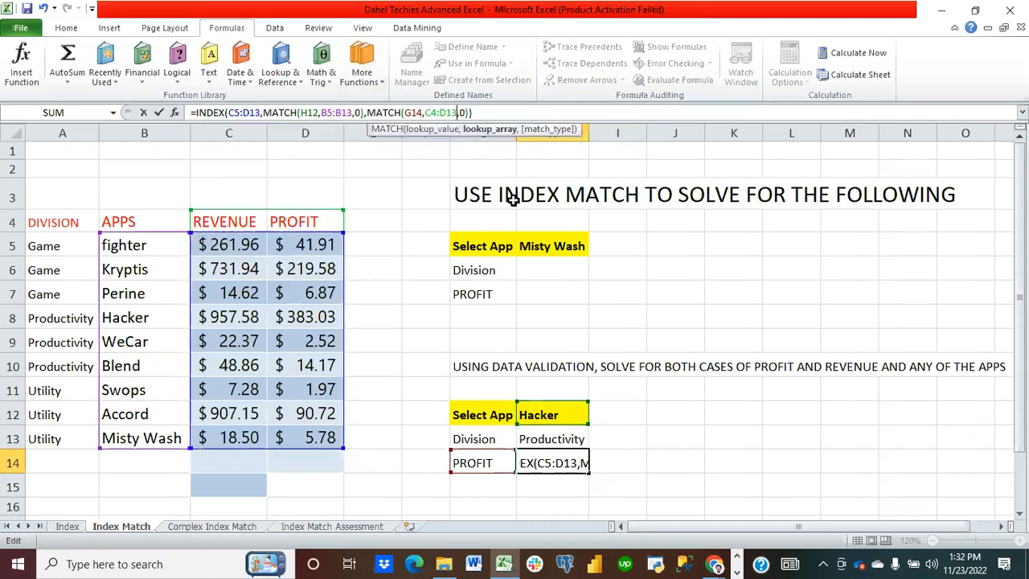
key("BackSpace")
key("BackSpace")
key("BackSpace")
key("BackSpace")
key("BackSpace")
key("BackSpace")
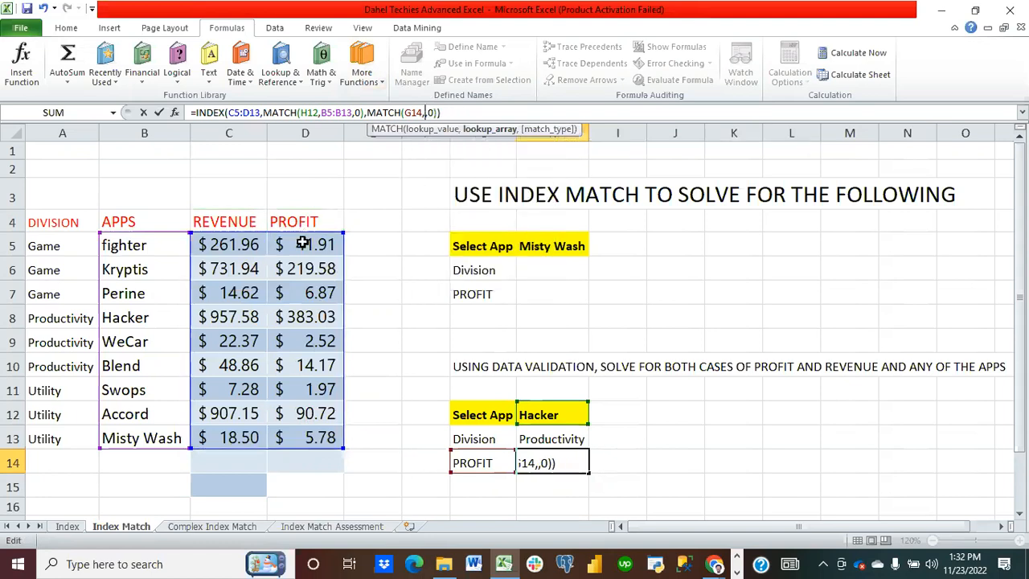
left_click_drag(300, 245, 315, 437)
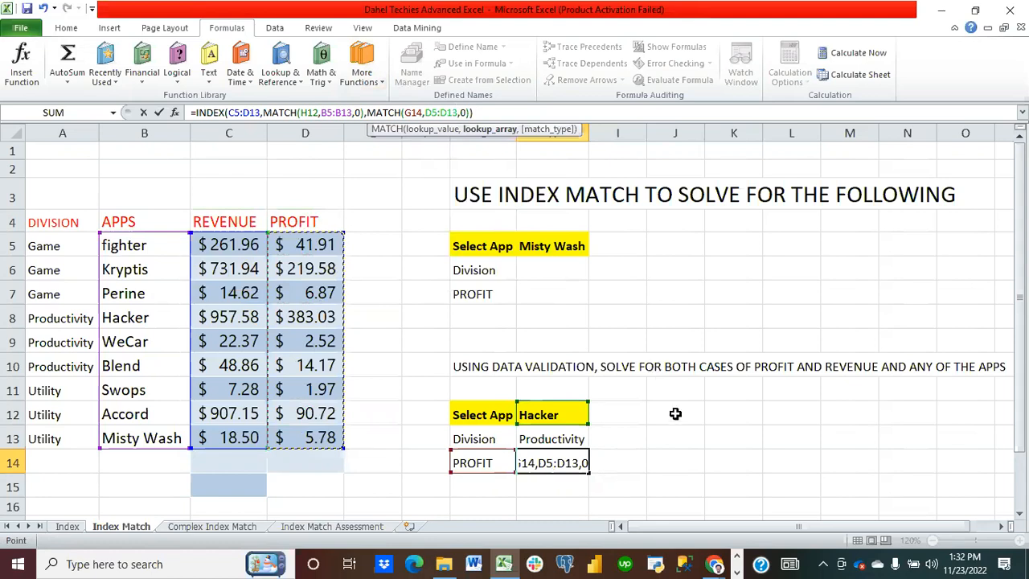
key("Return")
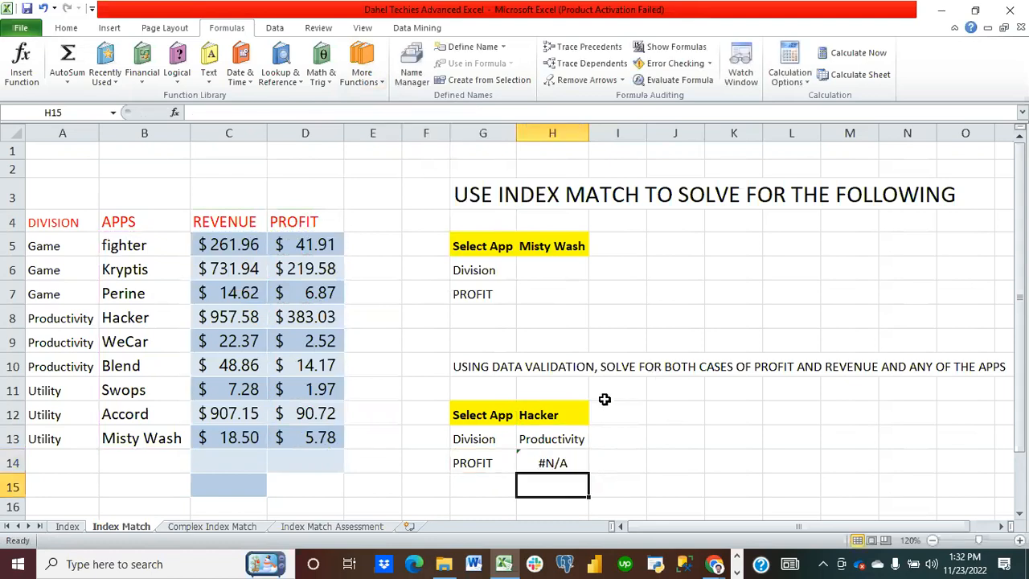
Step: Add an extra closing parenthesis to H14's formula and enter it, accepting the proposed correction
left_click(547, 464)
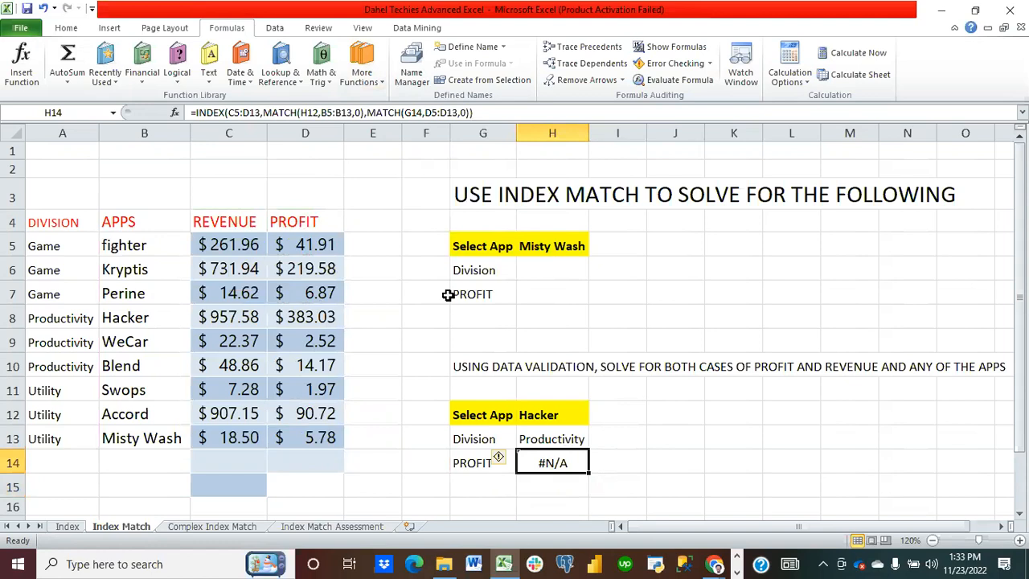
left_click(476, 112)
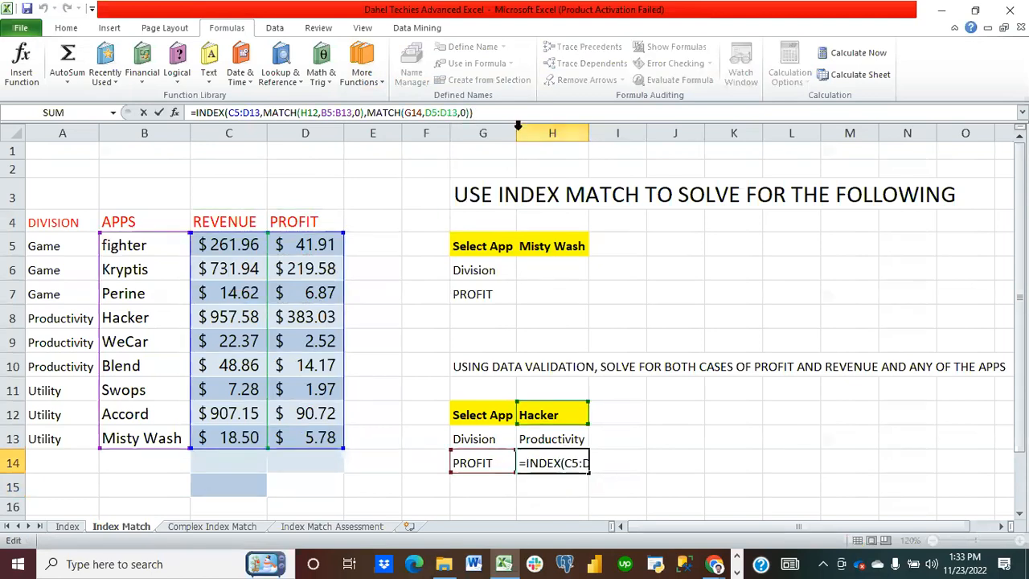
type(")")
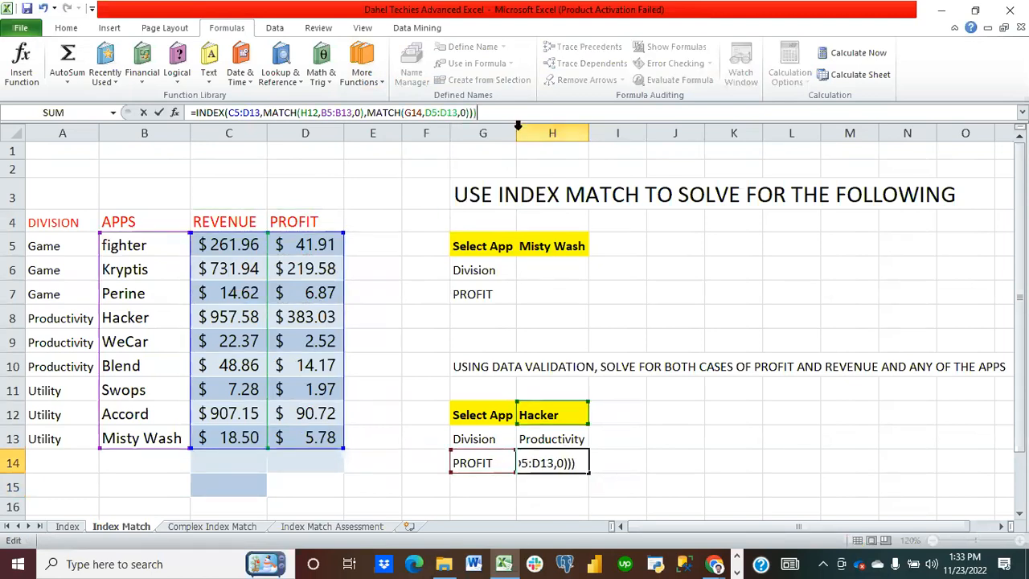
key("Return")
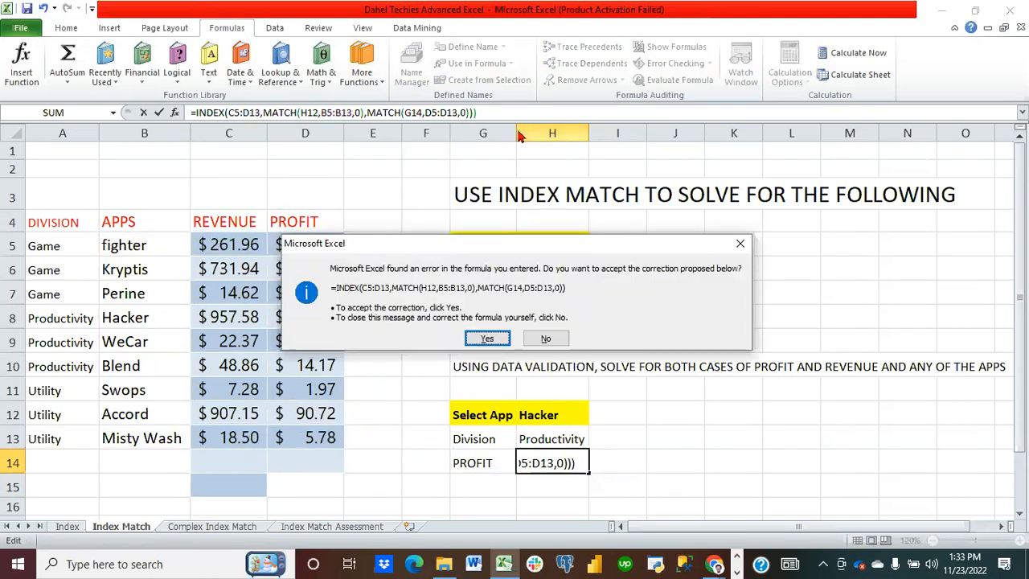
left_click(486, 339)
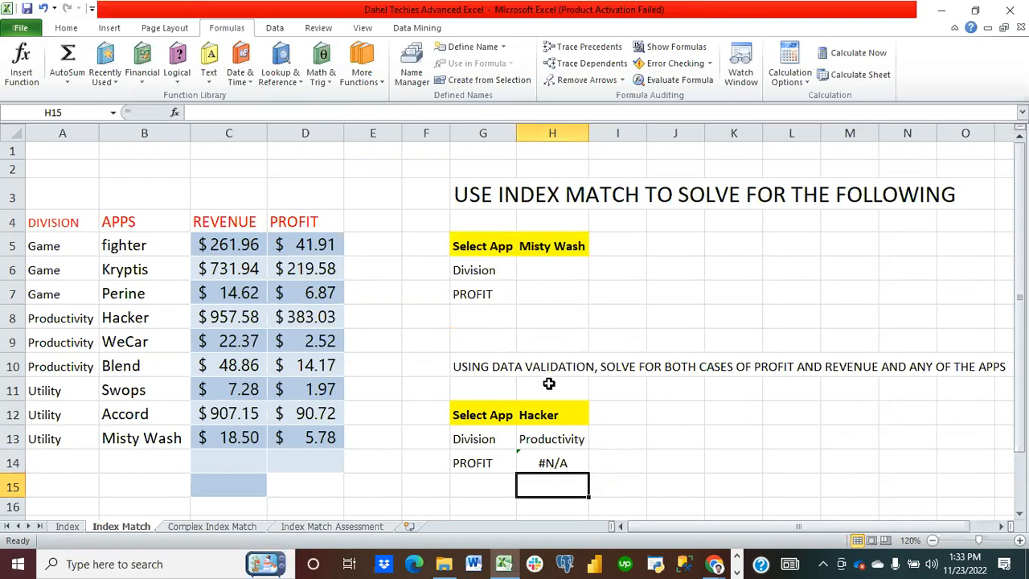
left_click(557, 463)
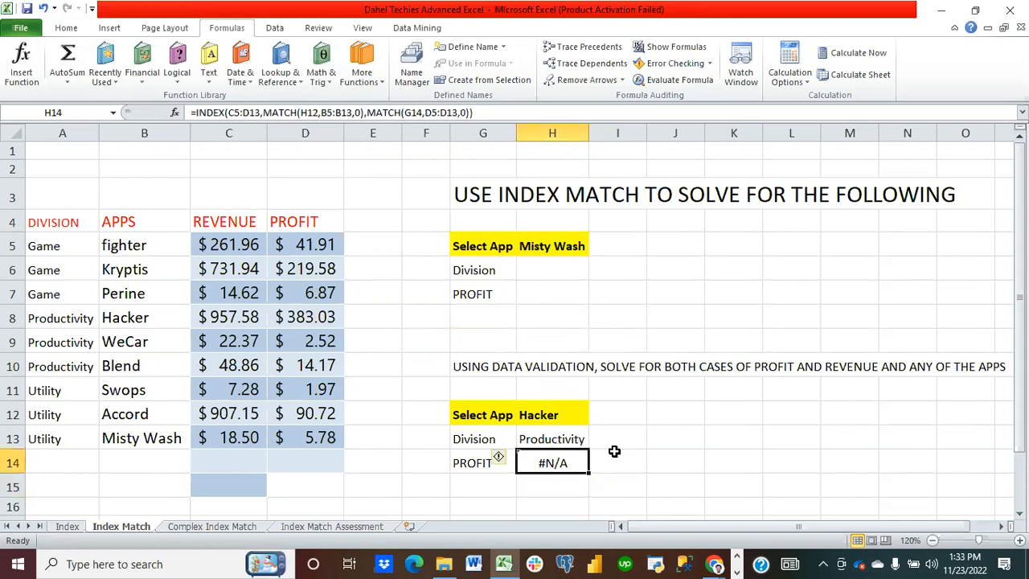
Step: Start a new H14 formula indexing D5:D13, with a MATCH of H12 in B5:B13 with exact match as the row number
type("=ind")
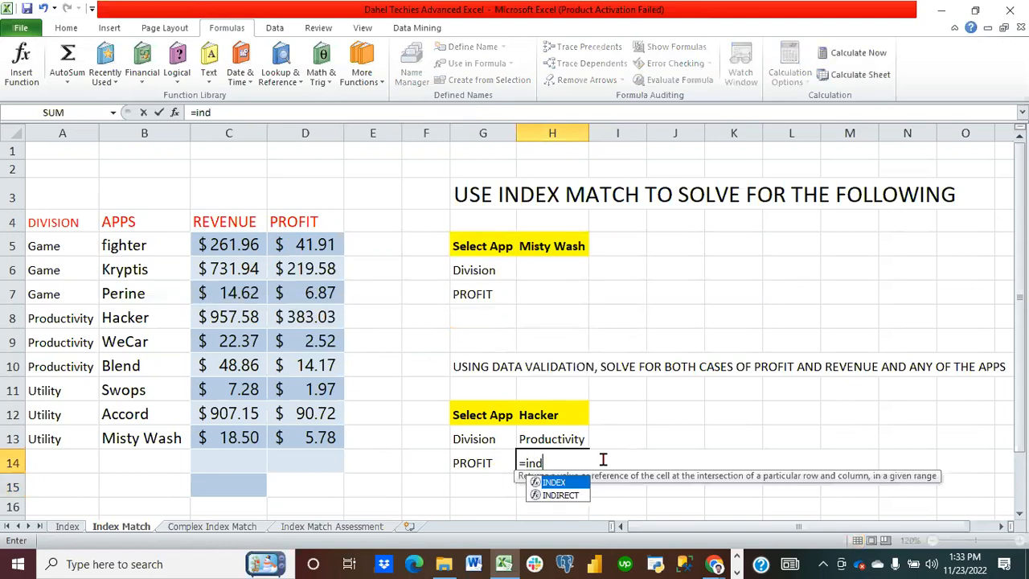
type("ex(")
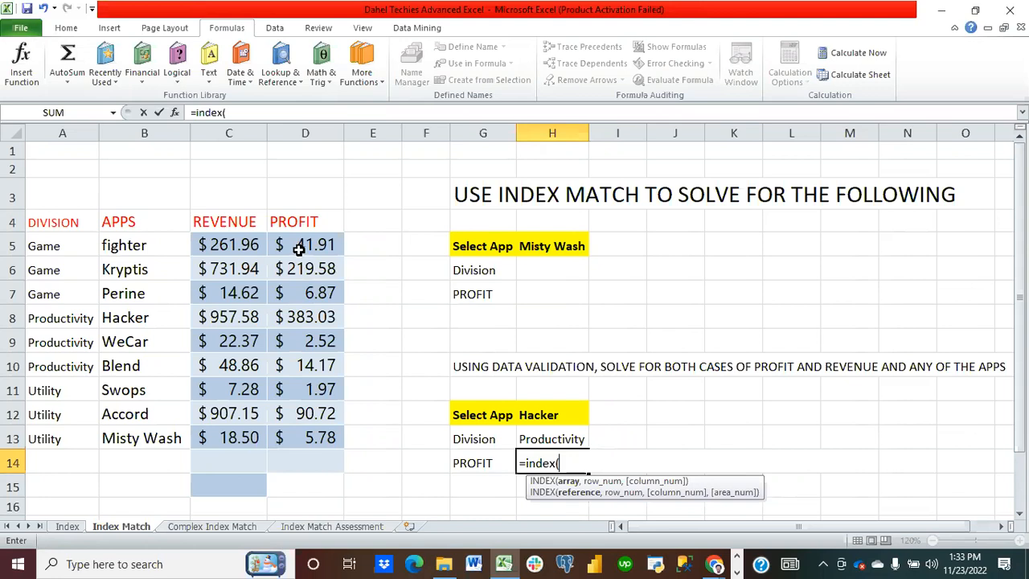
left_click_drag(299, 250, 305, 432)
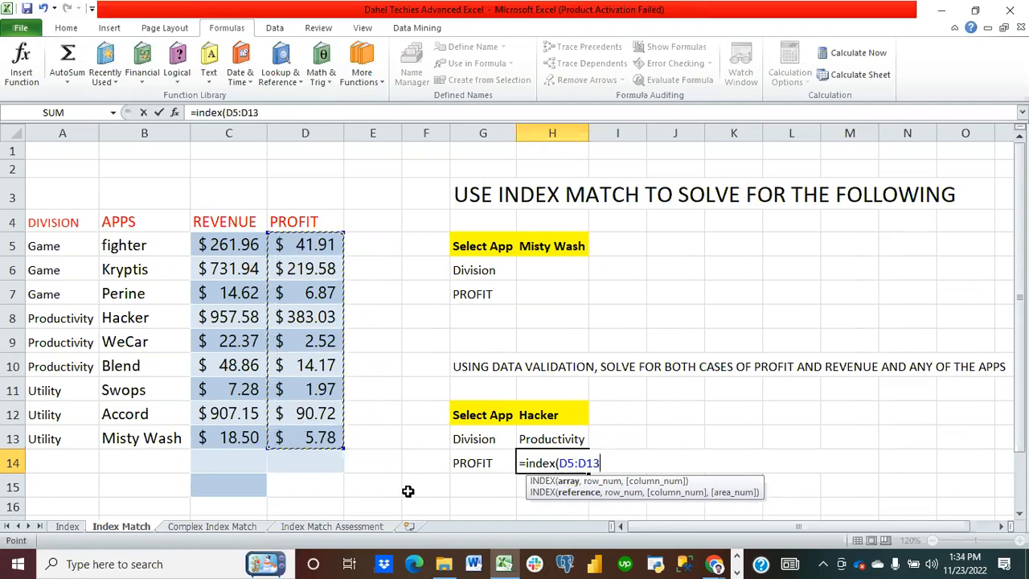
type(",matc")
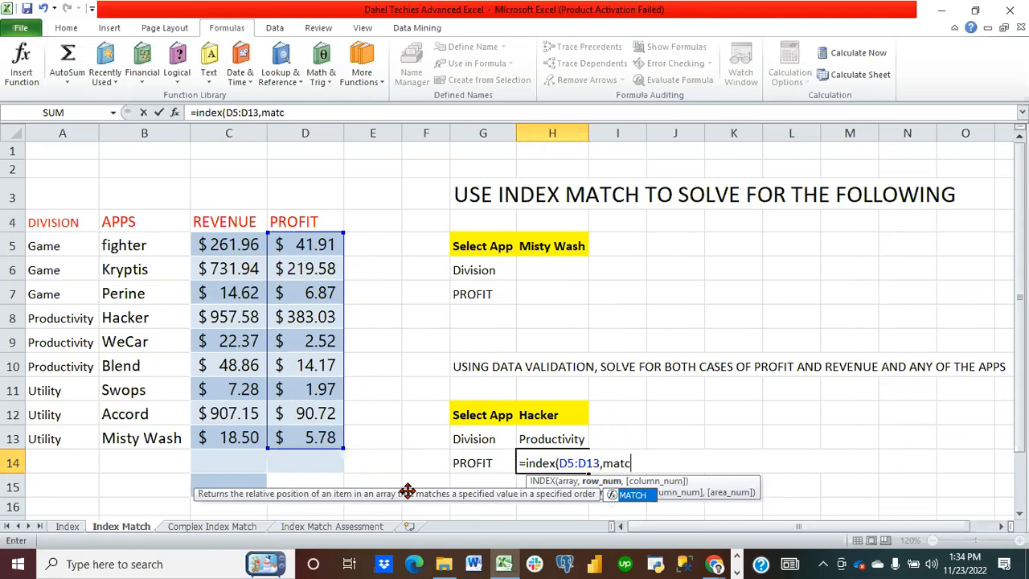
type("h(")
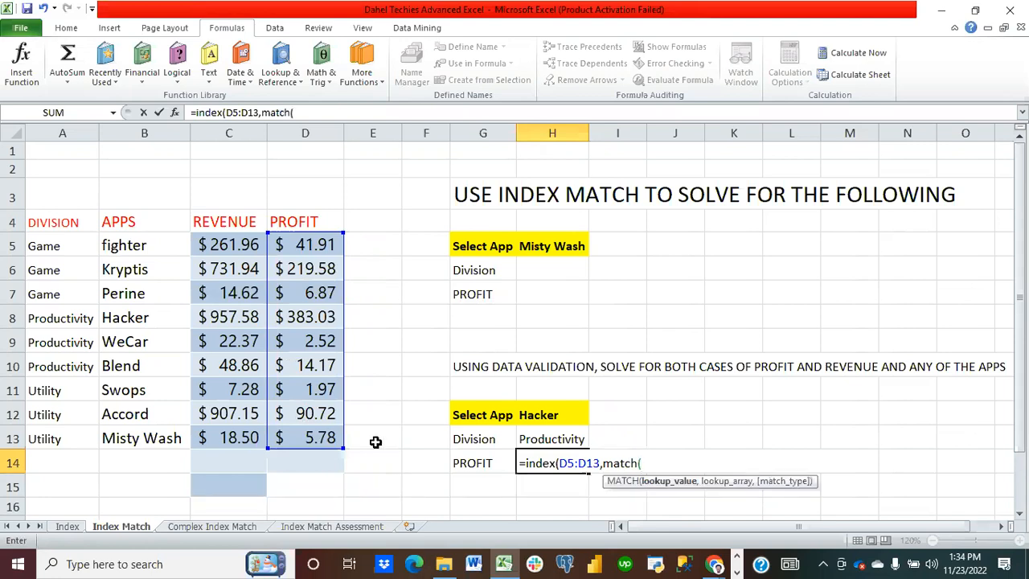
left_click(553, 415)
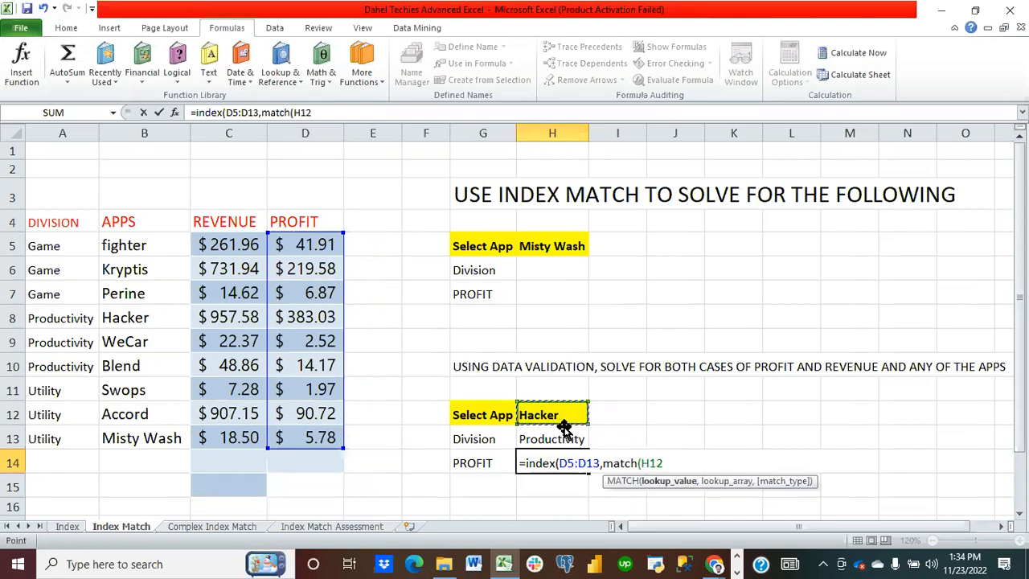
type(",")
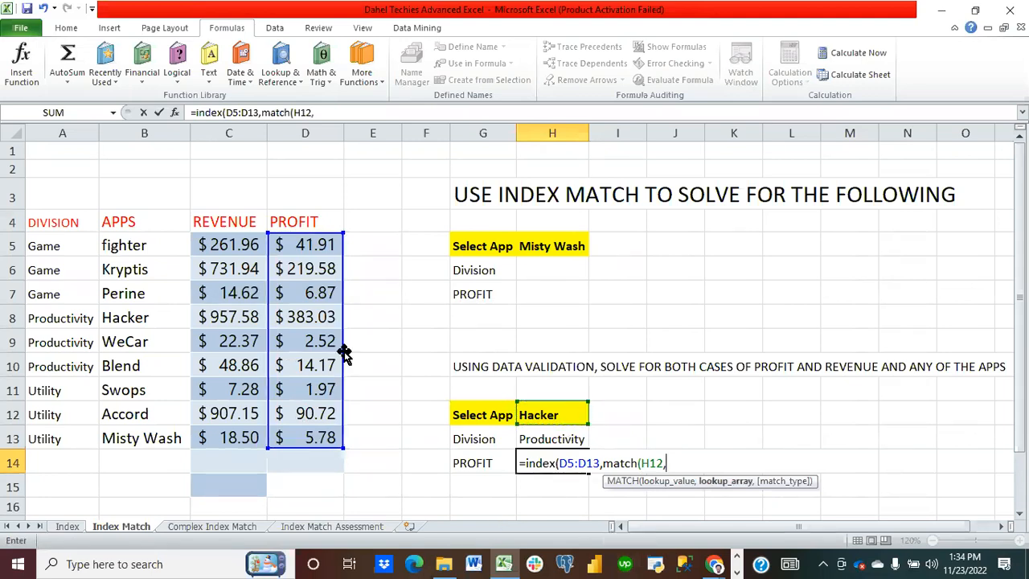
left_click_drag(138, 248, 143, 434)
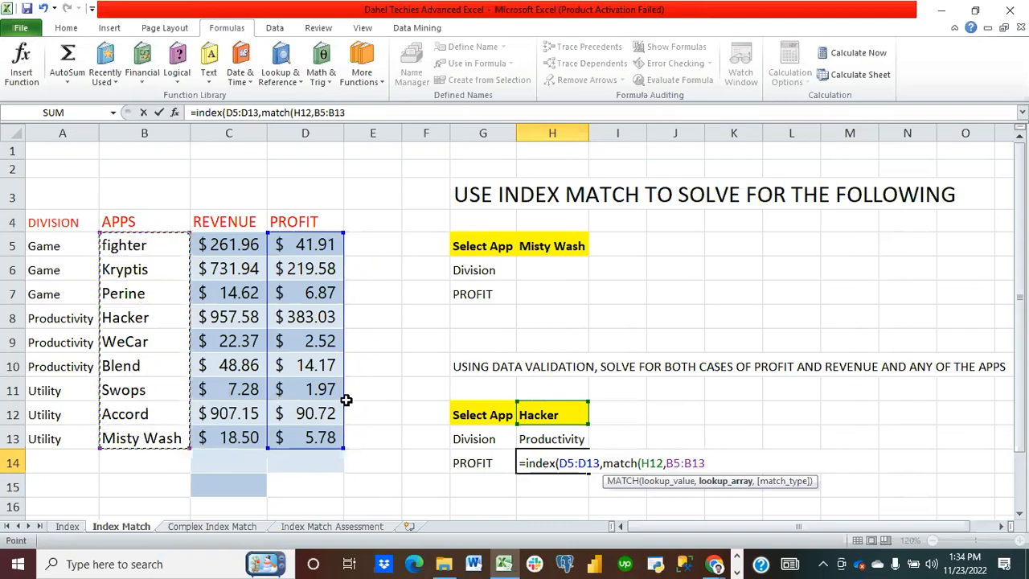
type(",")
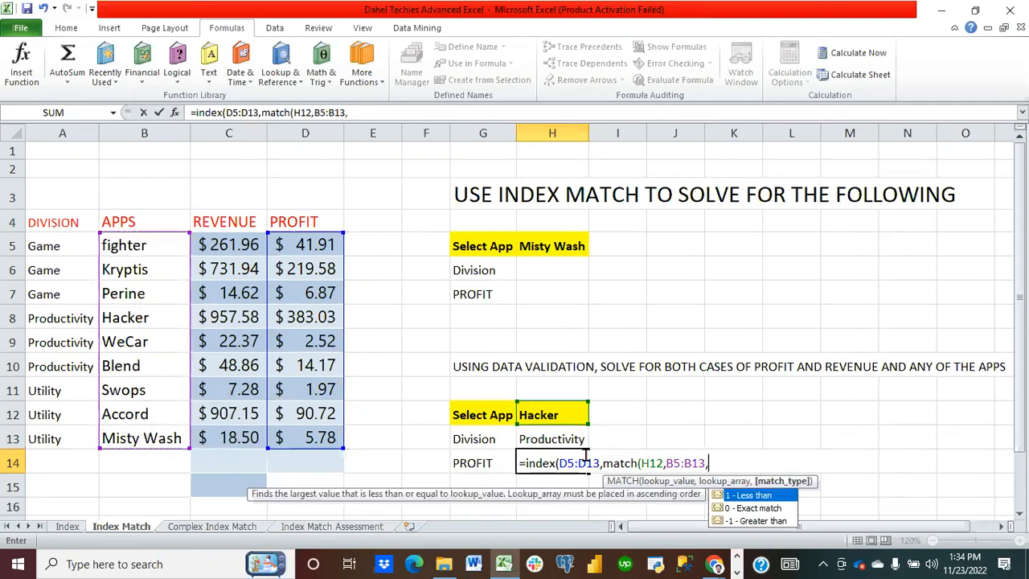
type("0),")
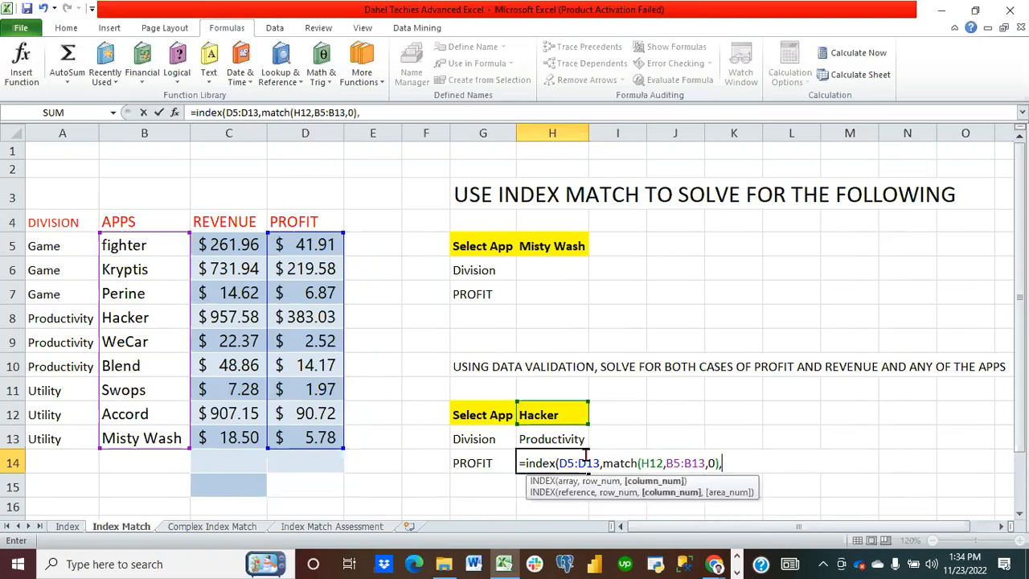
type("match")
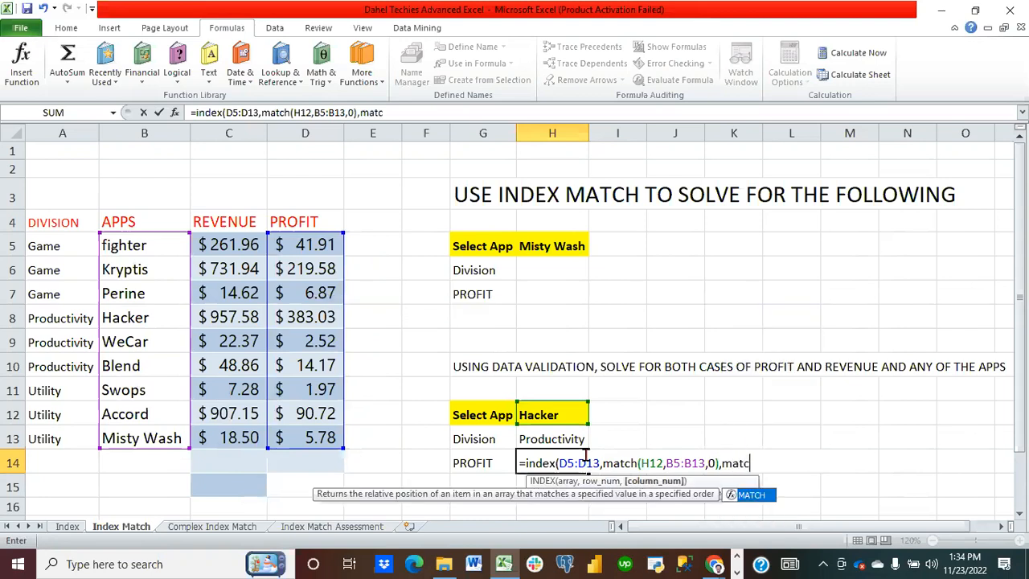
type("(")
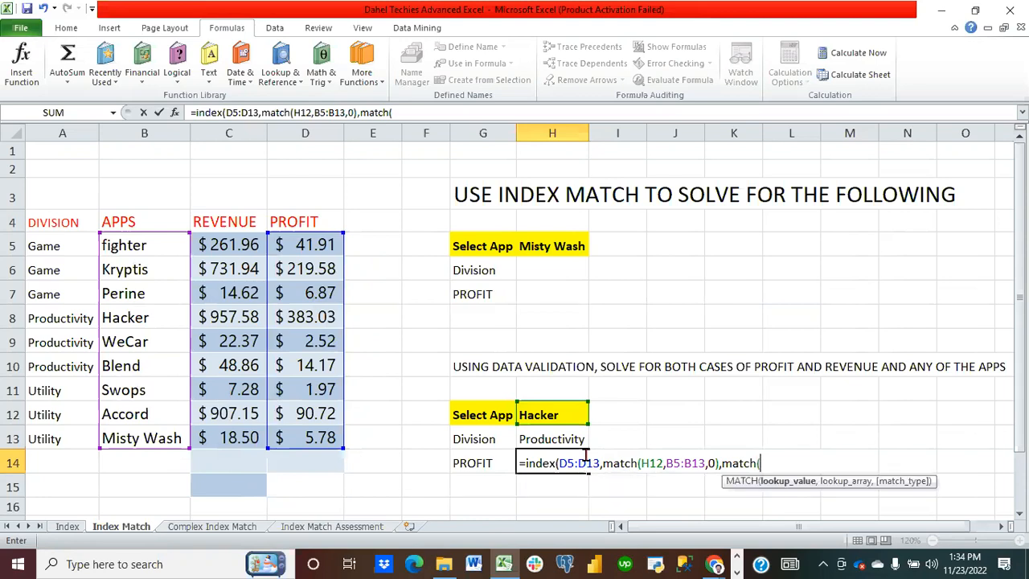
Step: Add a second MATCH looking up G14 in C4&D4 with exact match, close the functions and enter the formula
left_click(485, 464)
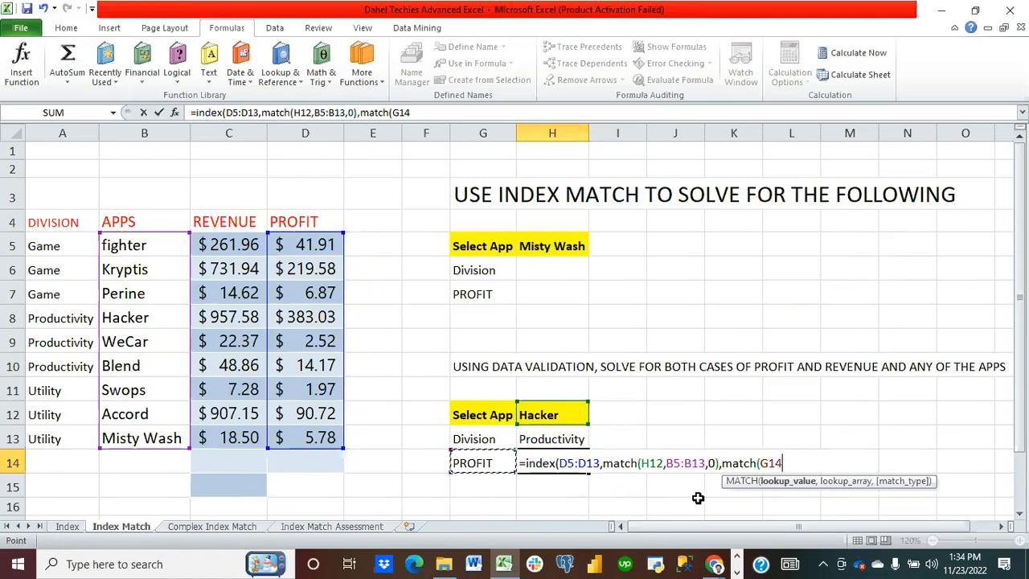
type(",")
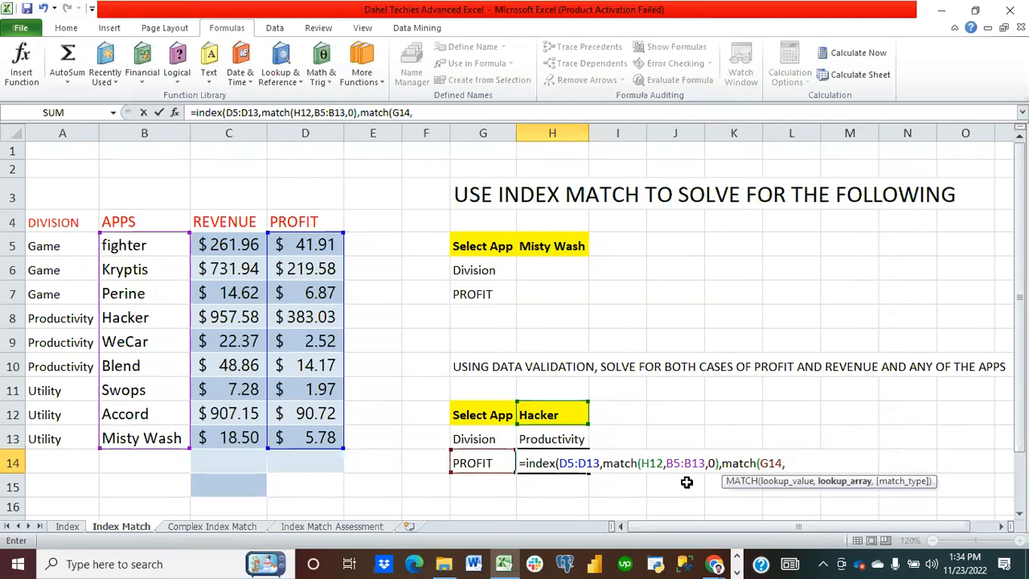
left_click(228, 218)
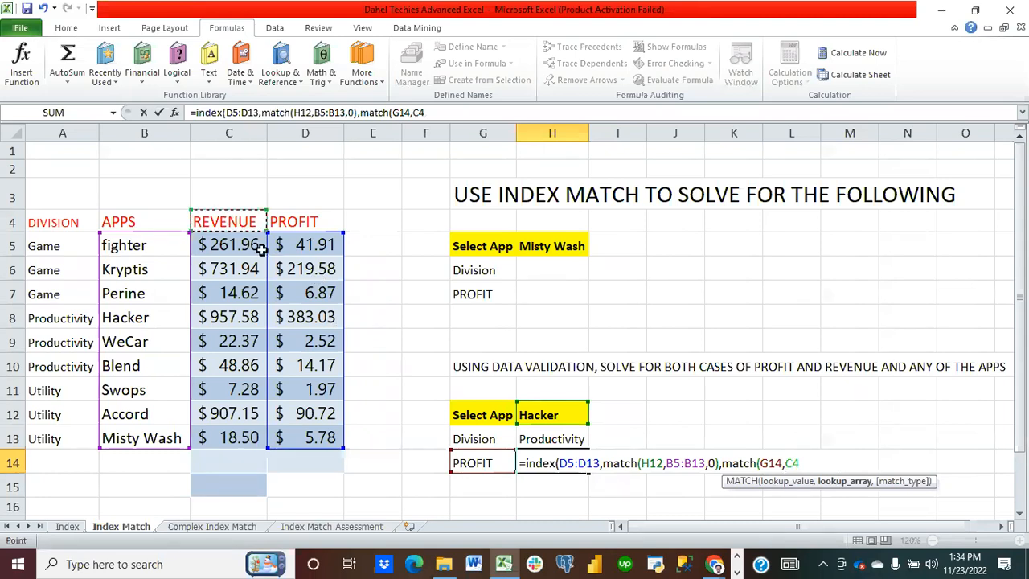
type("&")
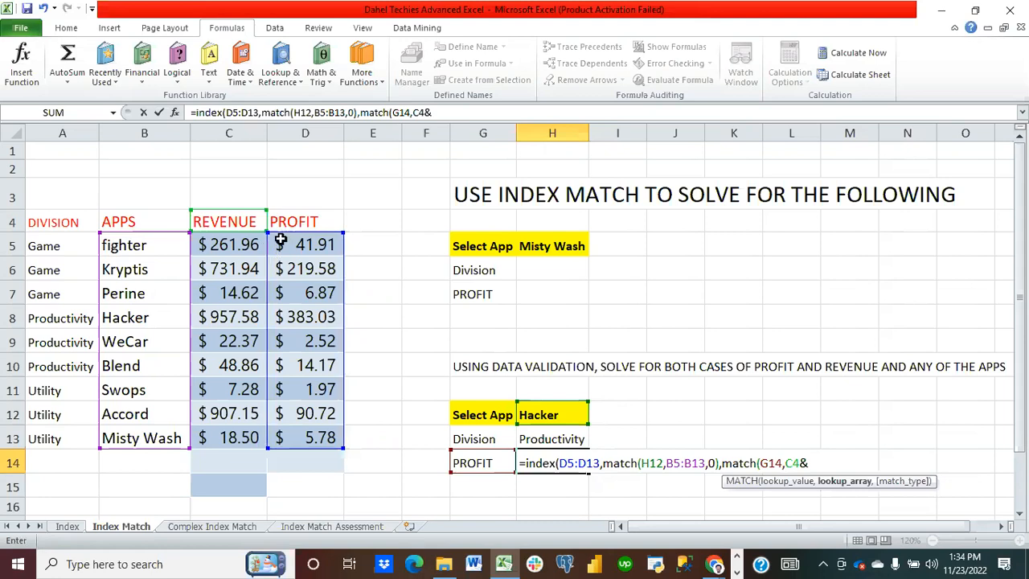
left_click(296, 214)
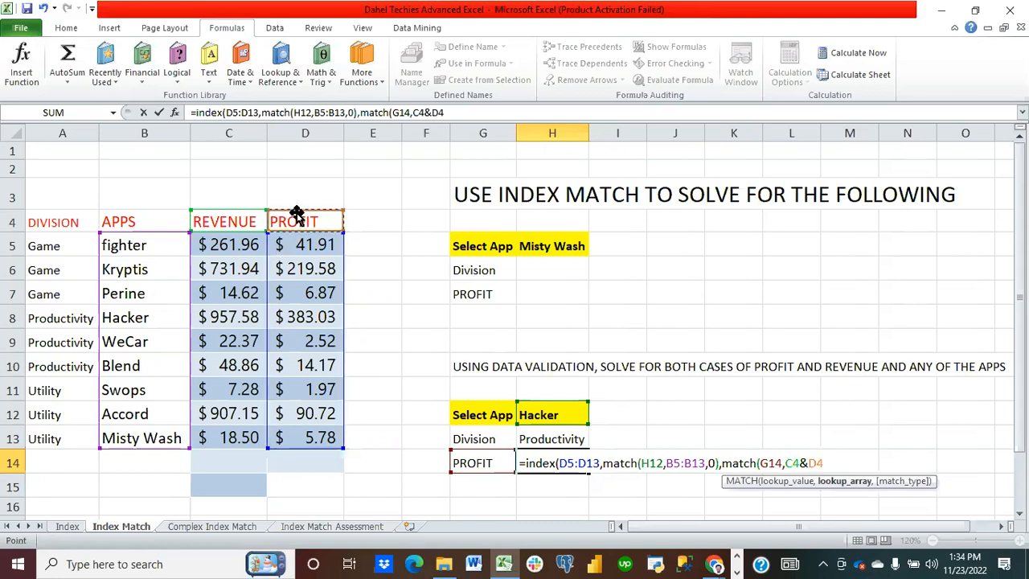
type(",")
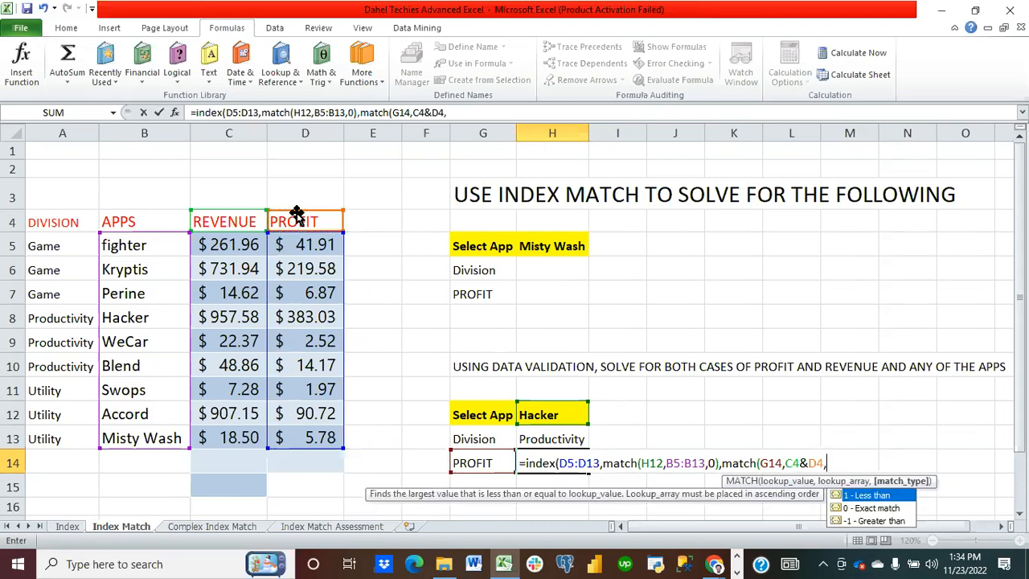
double_click(879, 508)
type("))")
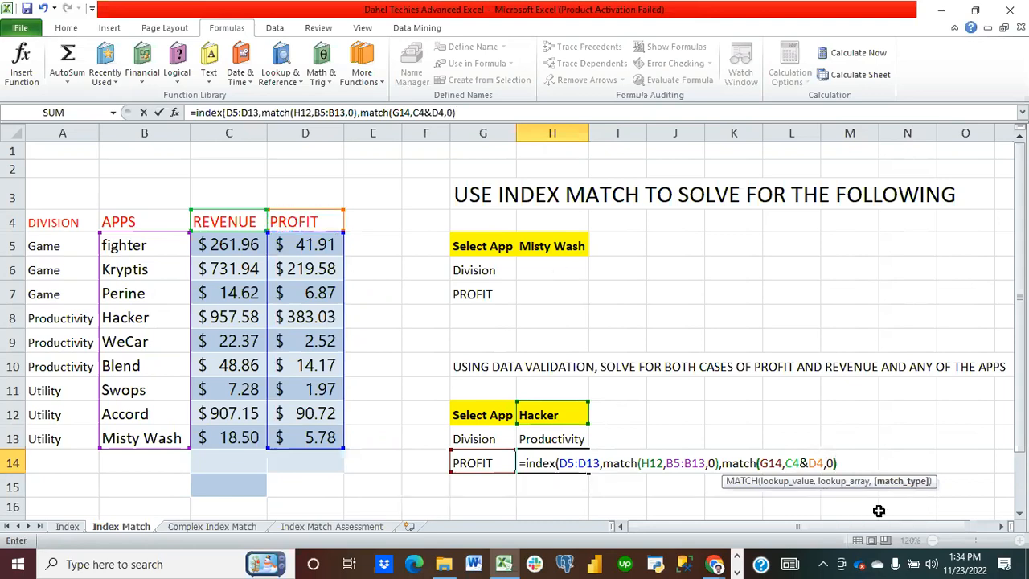
type(")")
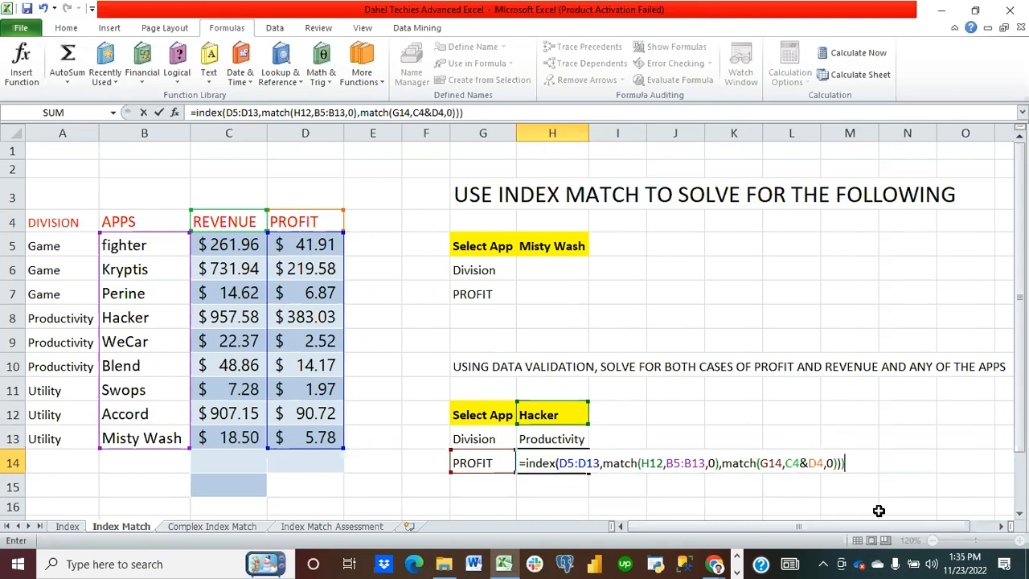
key("BackSpace")
key("Return")
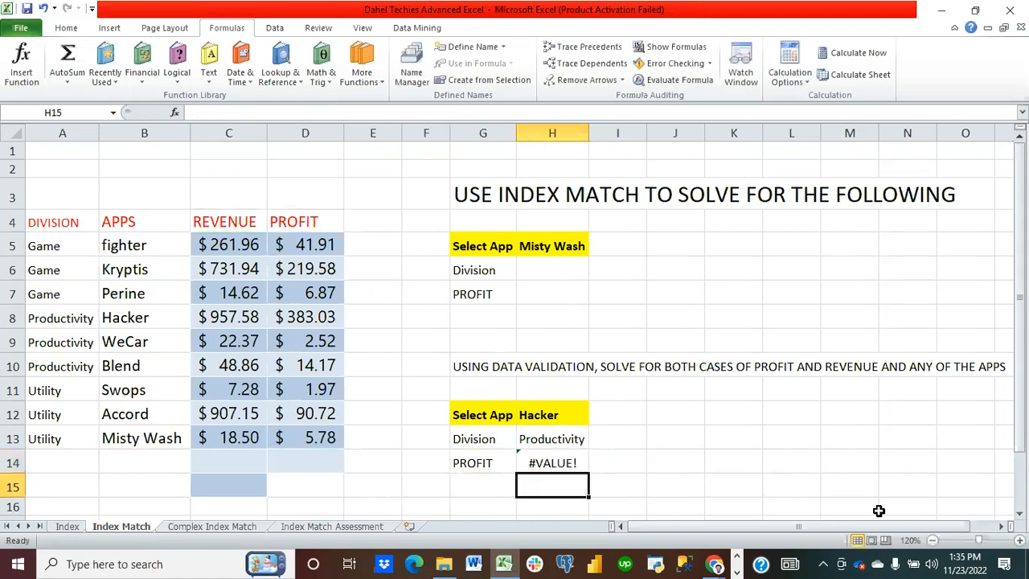
Step: Clear H14 and rebuild its formula as INDEX of D5:D13 with a MATCH of H12 in B5:B13, exact match
left_click(559, 462)
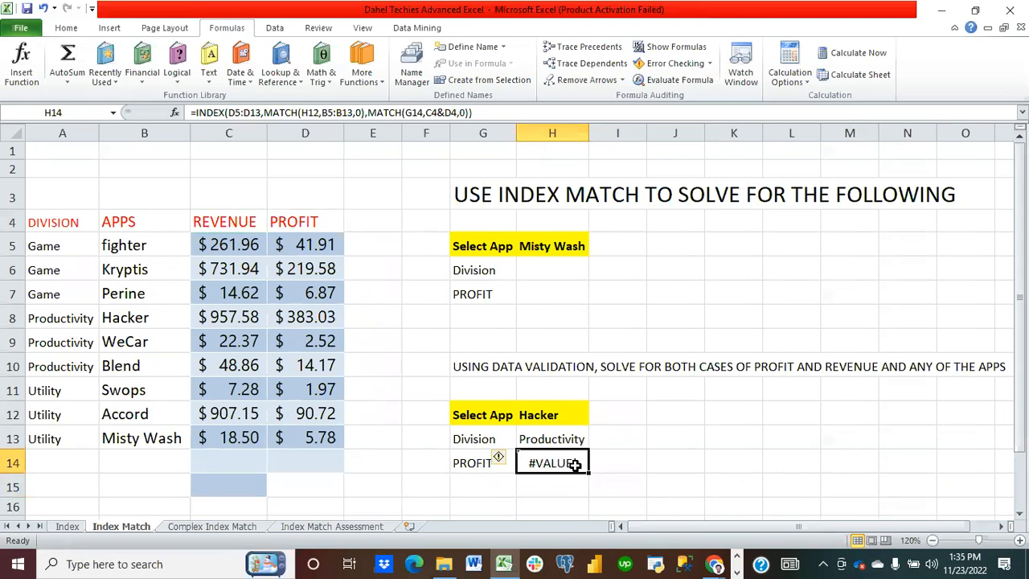
key("Delete")
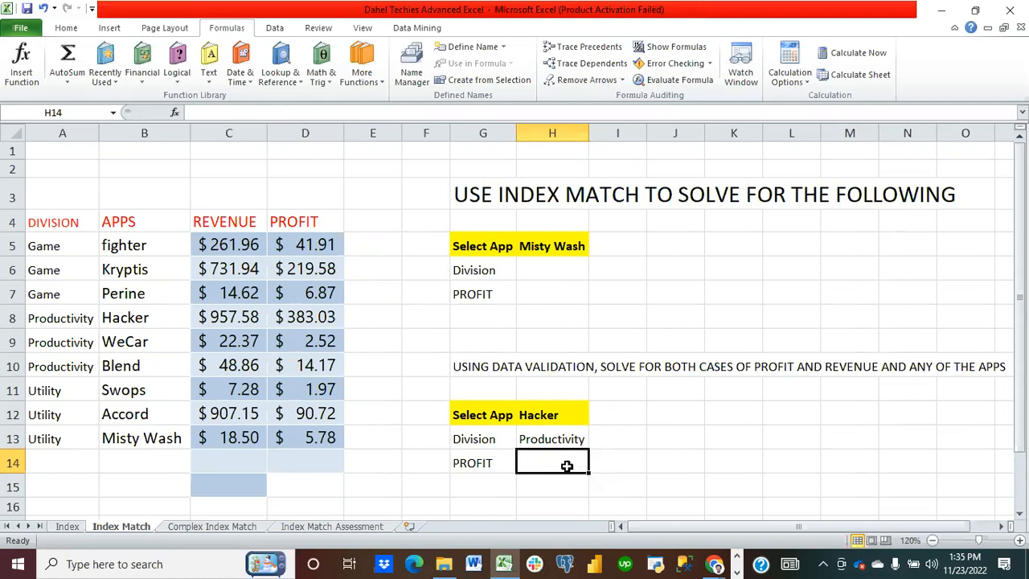
type("=index(")
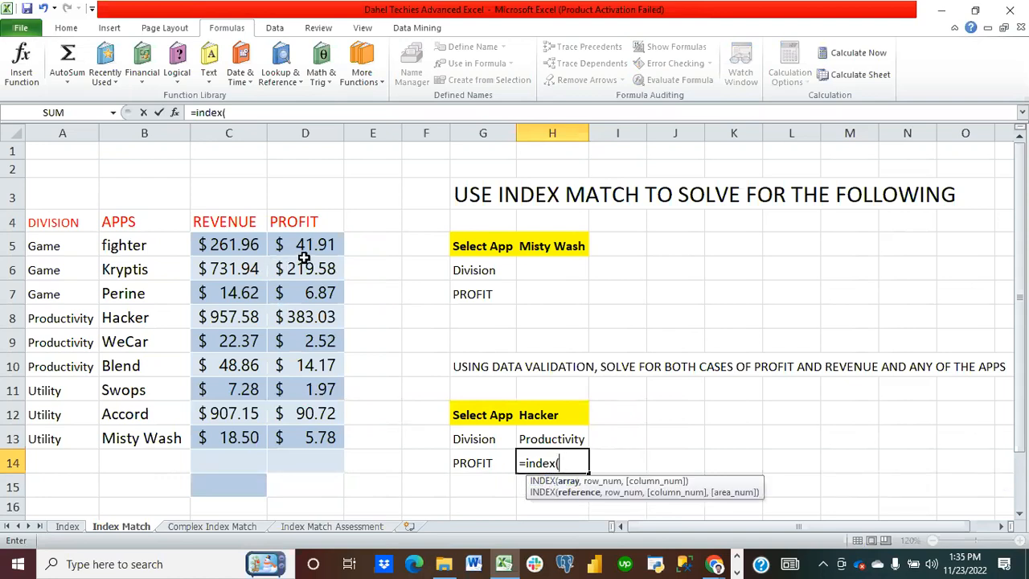
left_click_drag(302, 245, 320, 436)
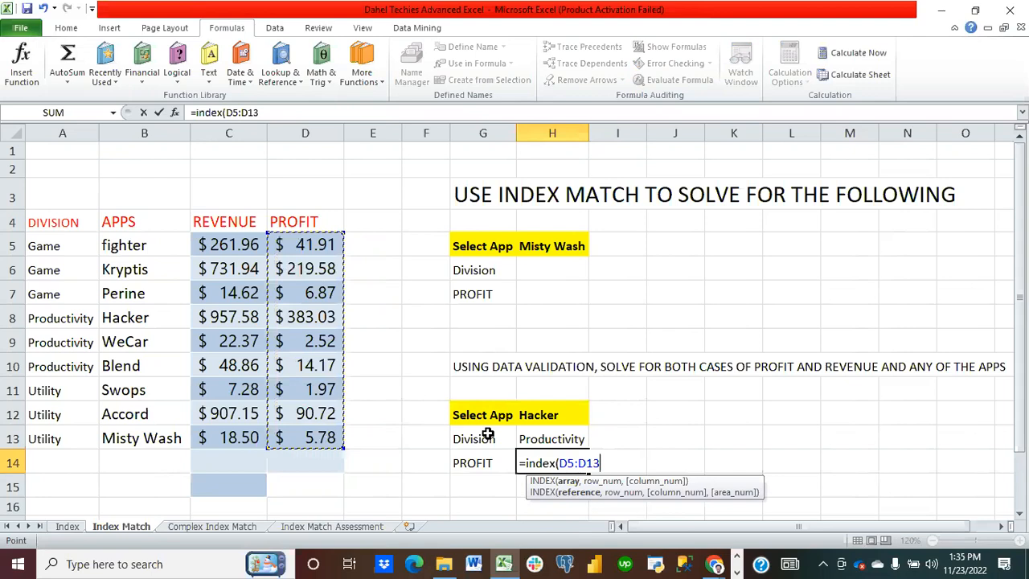
type(",match")
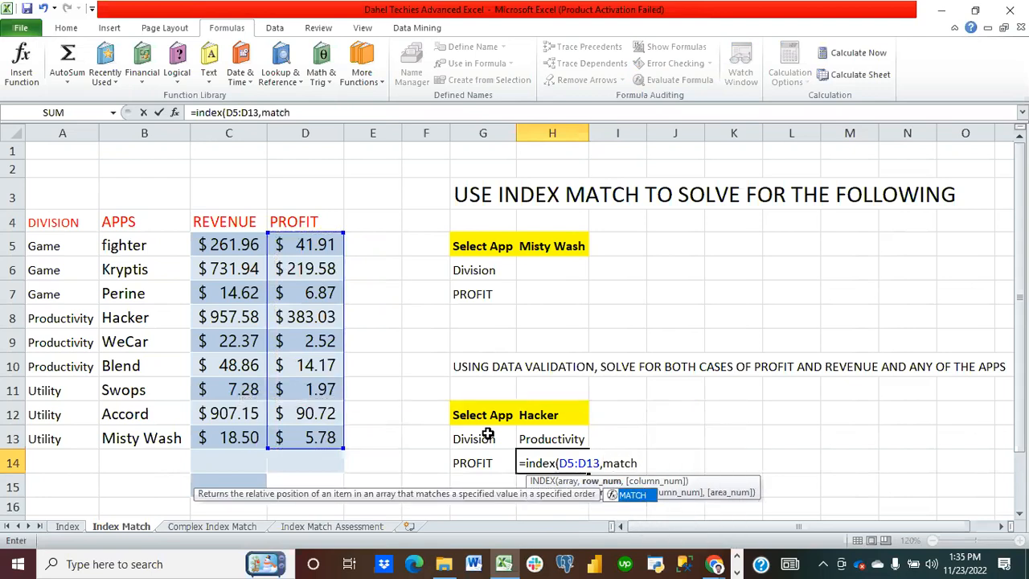
type("(")
left_click(543, 413)
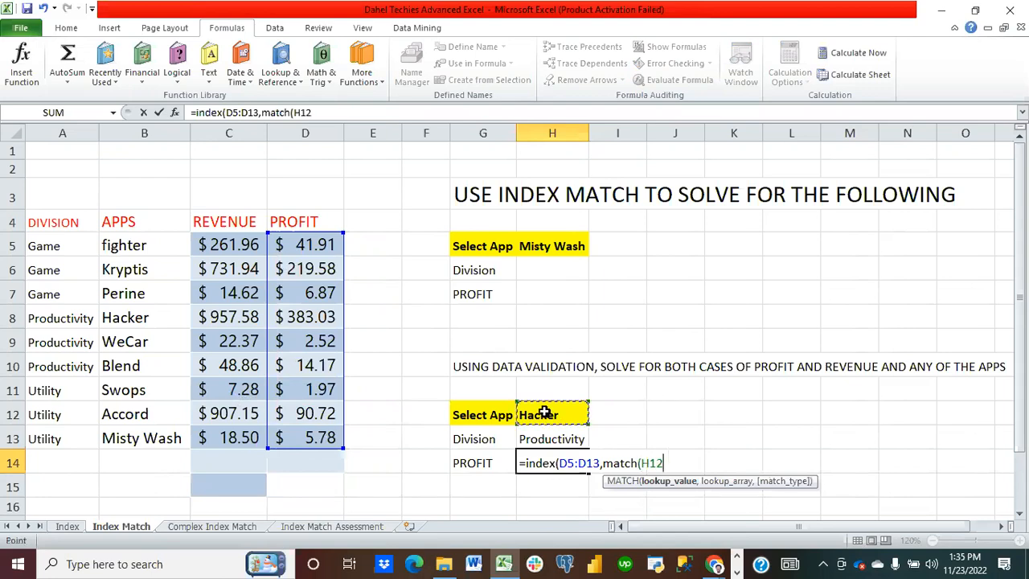
type(",")
left_click_drag(132, 245, 153, 427)
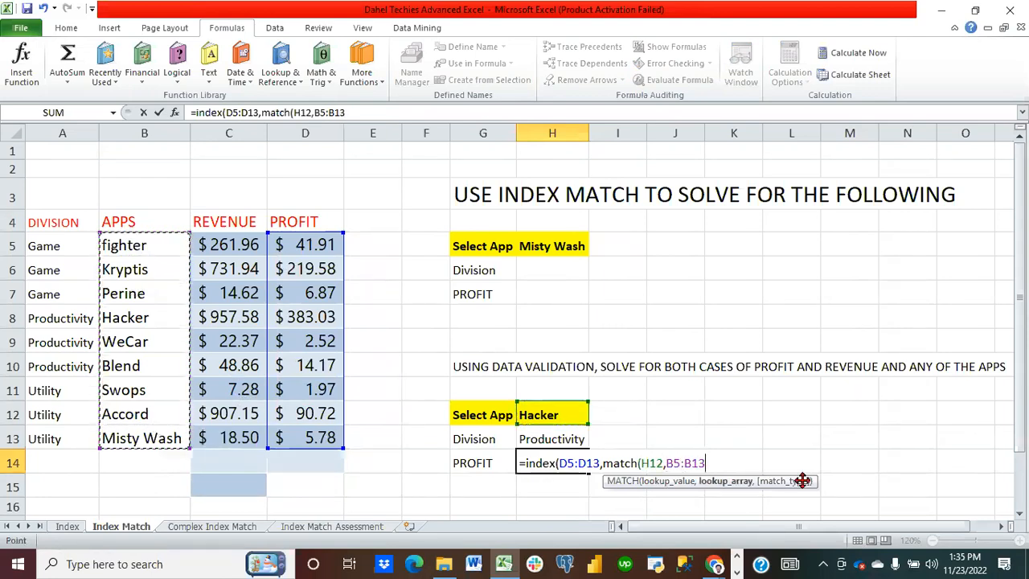
type(",")
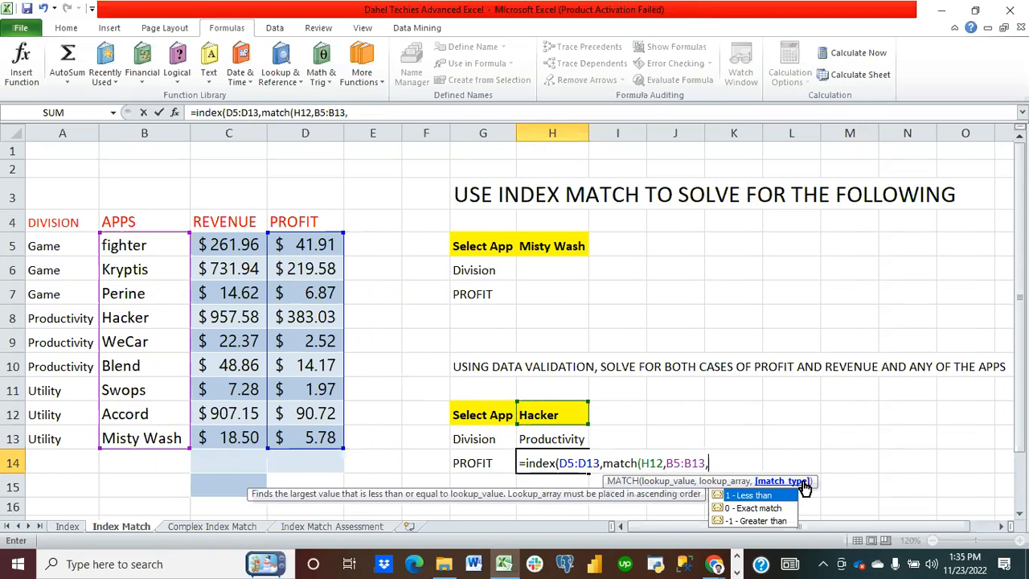
double_click(752, 508)
Step: Complete H14's formula with a second MATCH looking up G14 in C5:D13 with exact match, close both functions and enter it
type("),match")
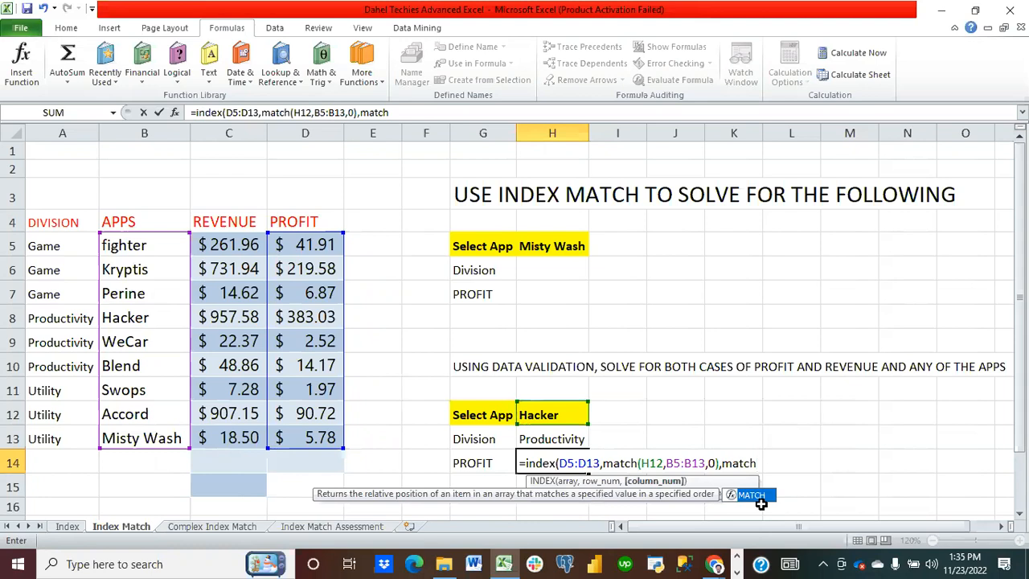
type("(")
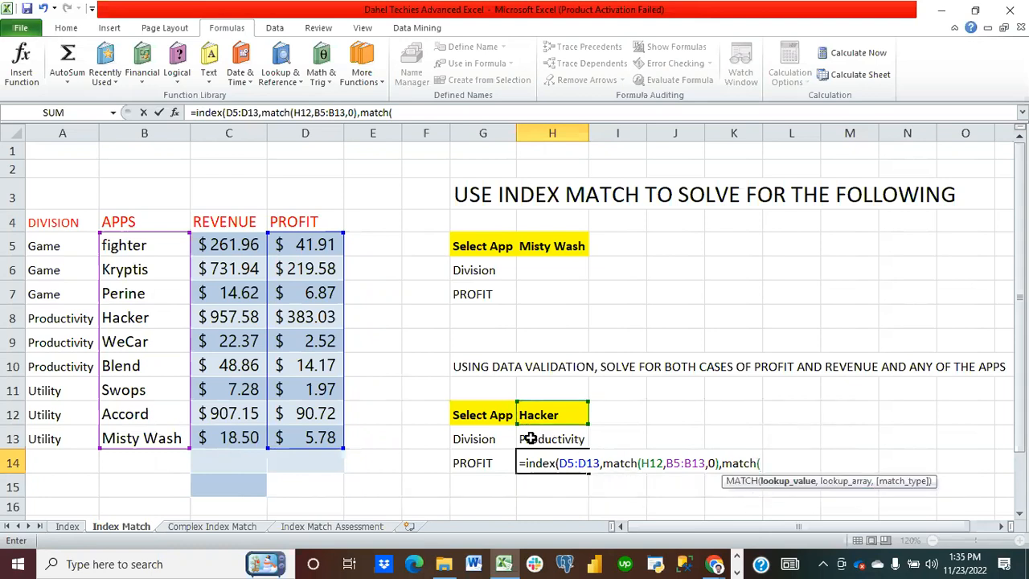
left_click(482, 467)
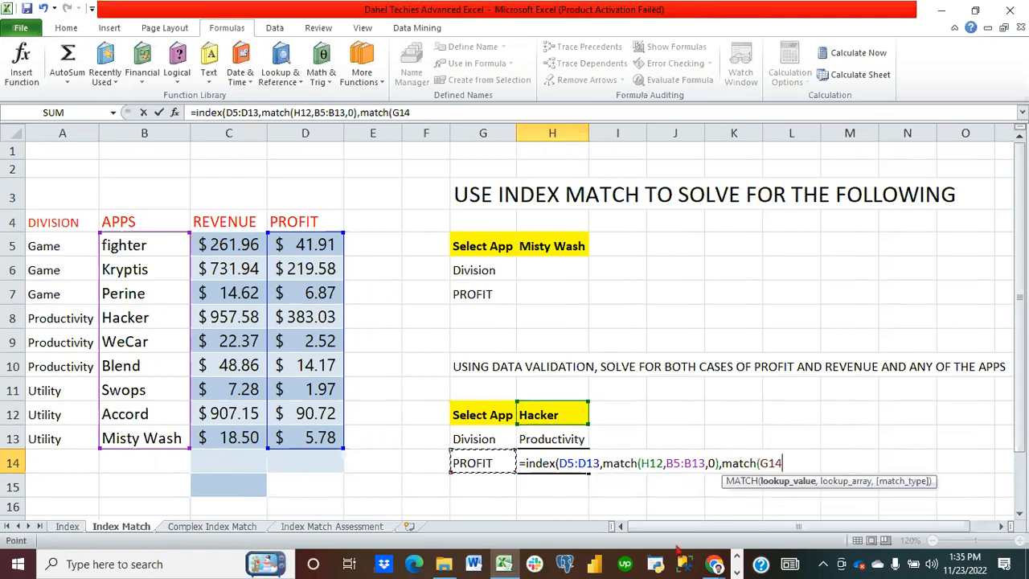
type(",")
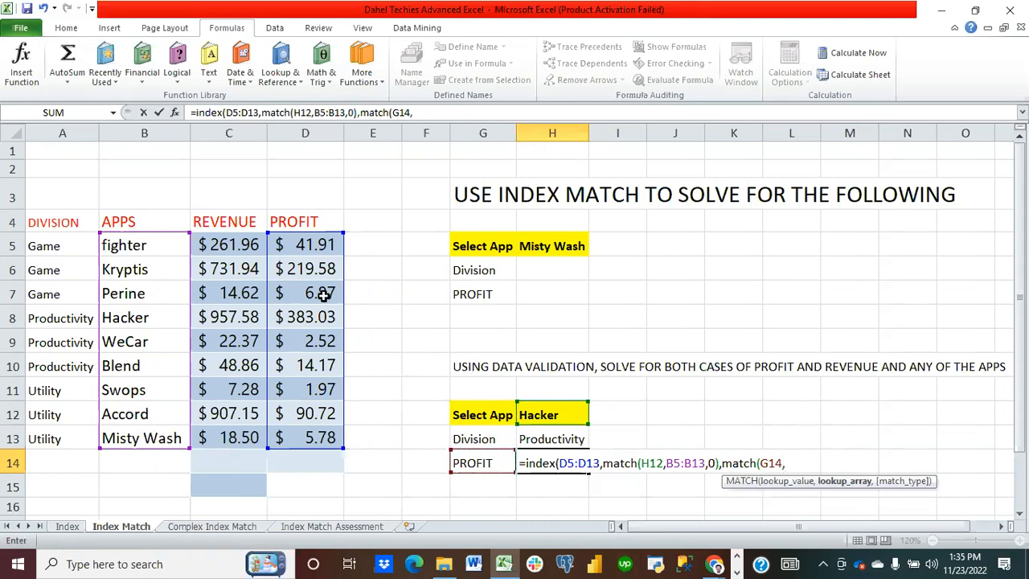
left_click_drag(223, 247, 311, 439)
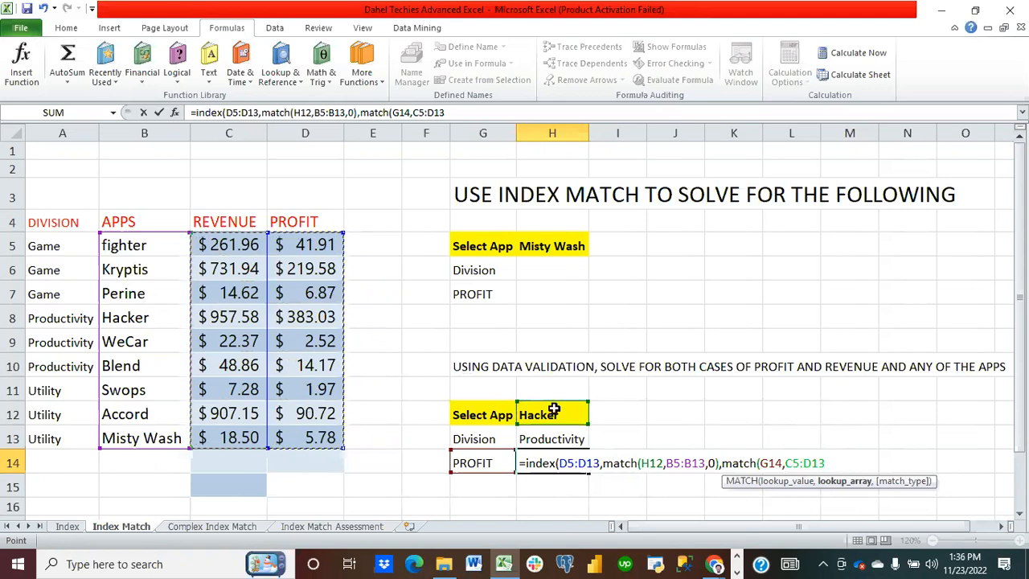
type(",")
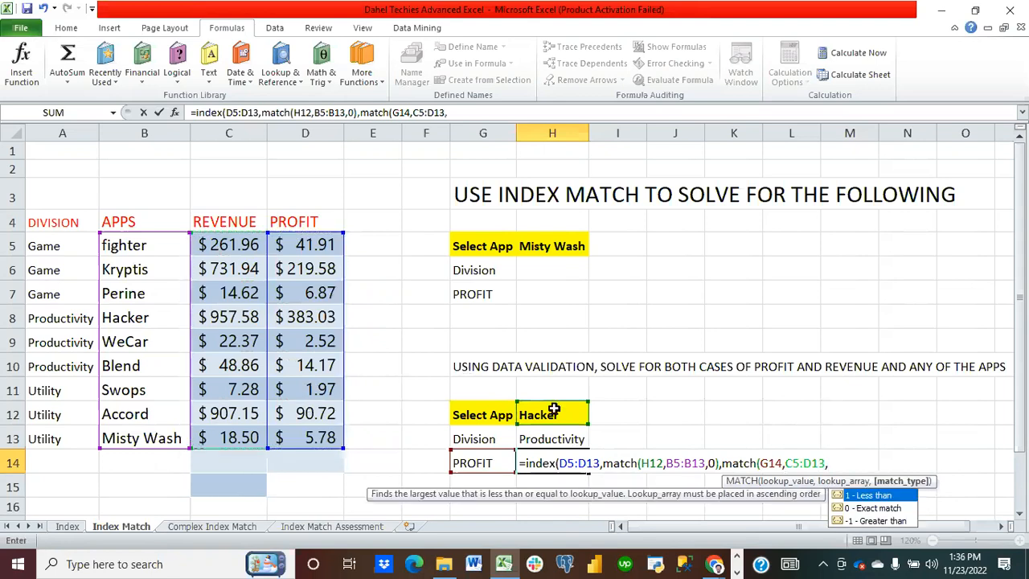
double_click(867, 507)
type("))")
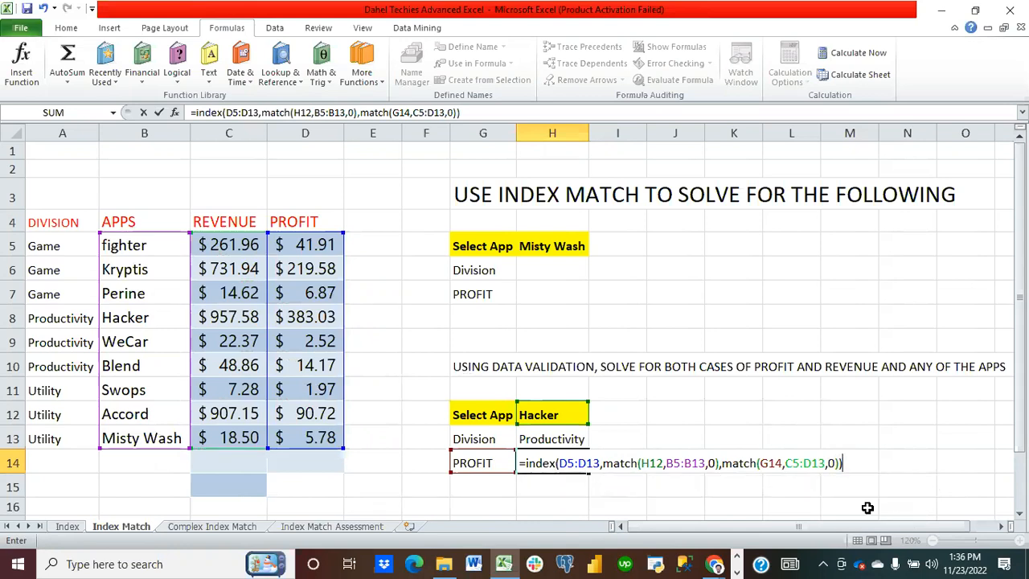
key("Return")
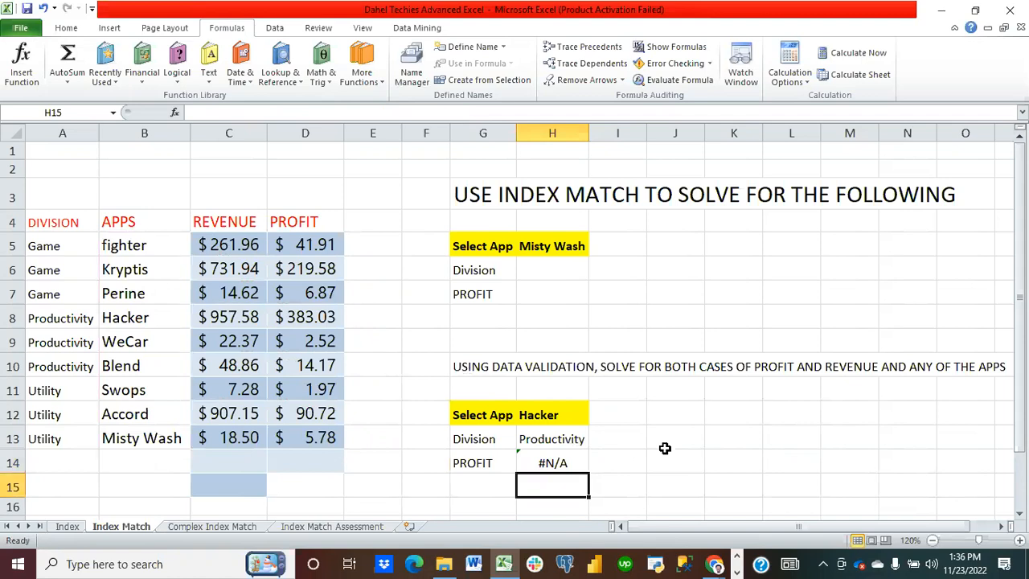
Step: Change the selected app in H12 to Misty Wash from its dropdown and recheck H14's formula
left_click(567, 461)
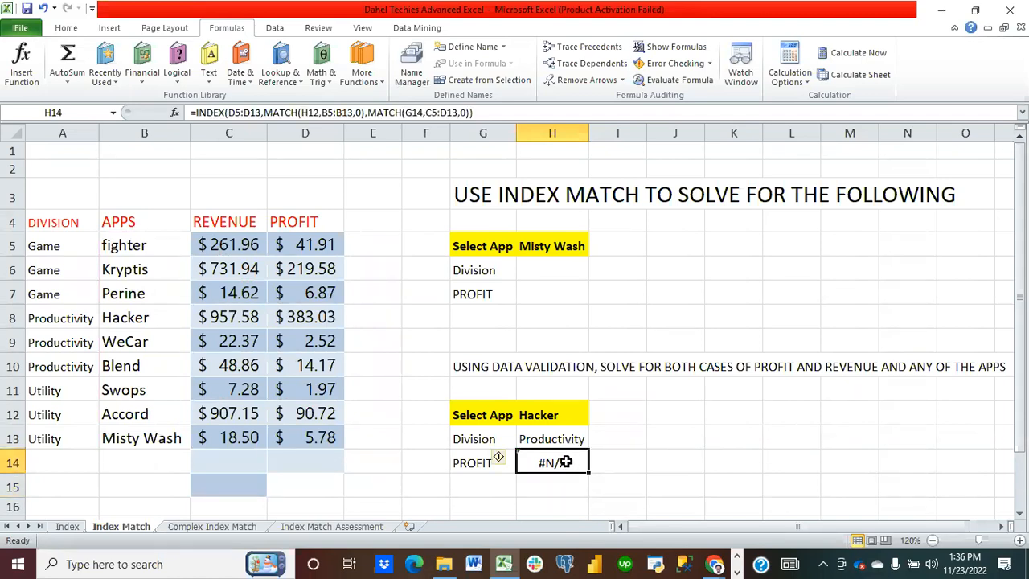
left_click(566, 414)
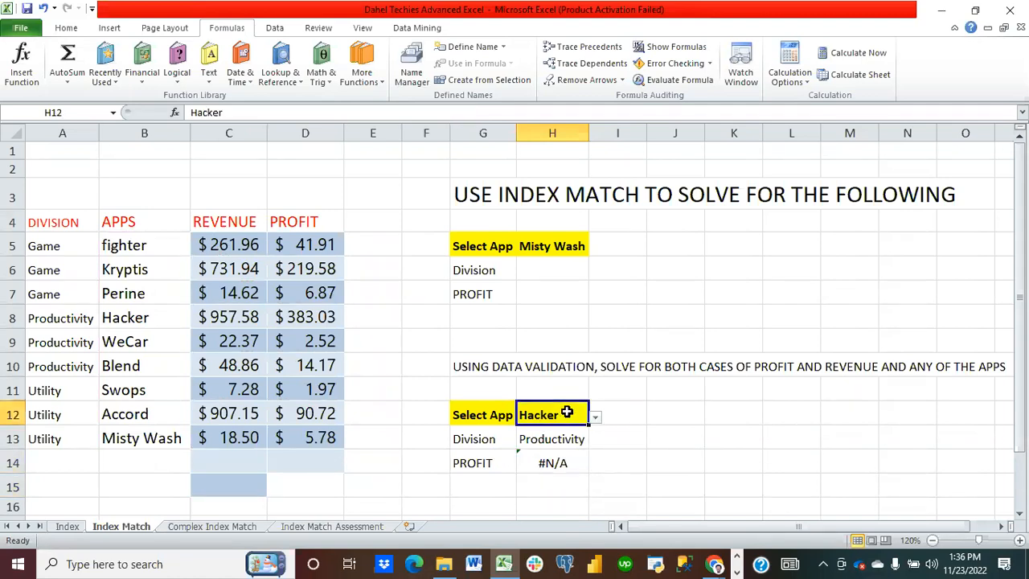
left_click(601, 414)
left_click(585, 414)
left_click(595, 418)
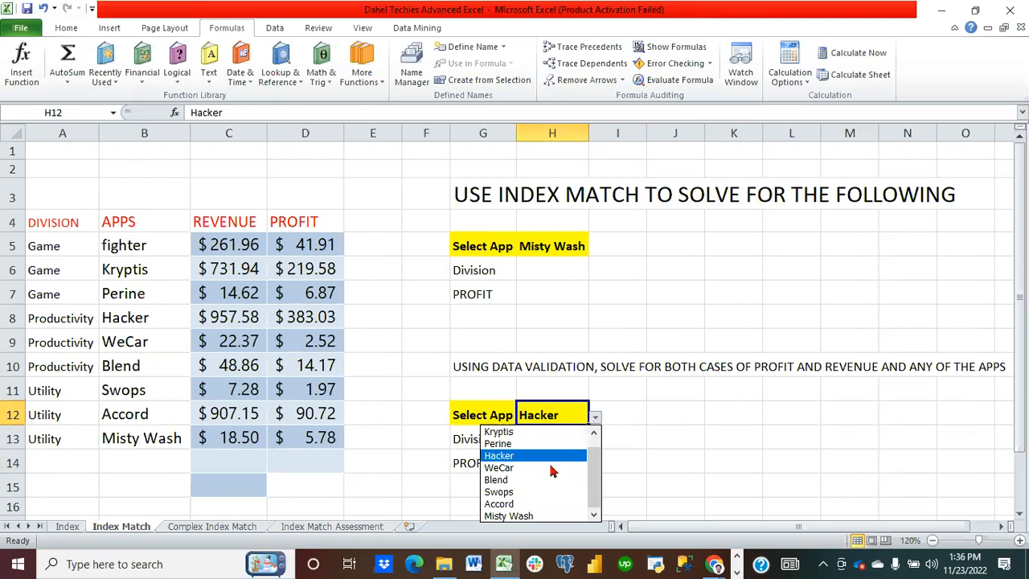
left_click(529, 516)
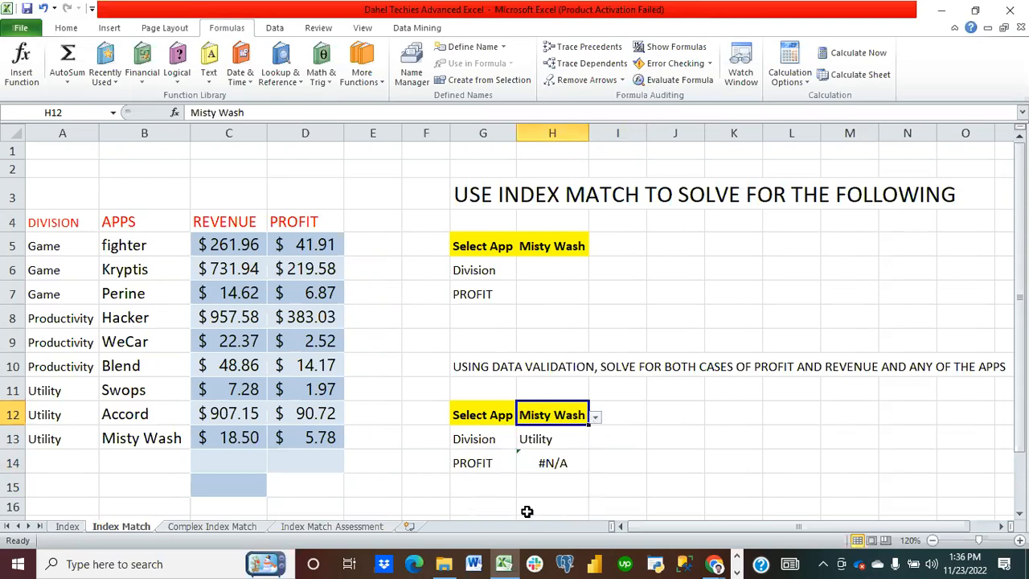
left_click(560, 465)
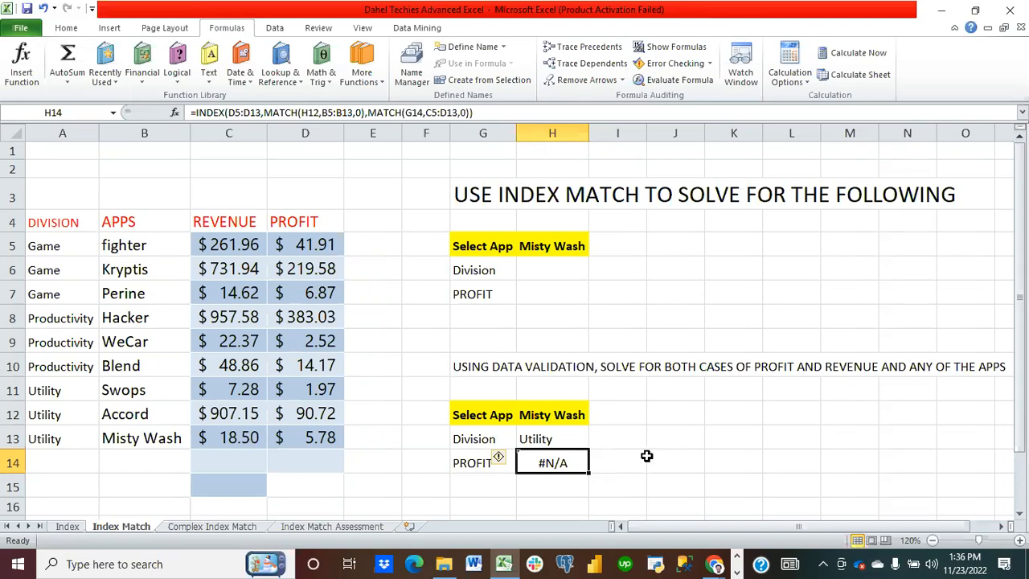
Step: Clear H14 and start an INDEX formula using C5:D13 as the array
key("BackSpace")
type("in")
key("BackSpace")
key("BackSpace")
type("=in")
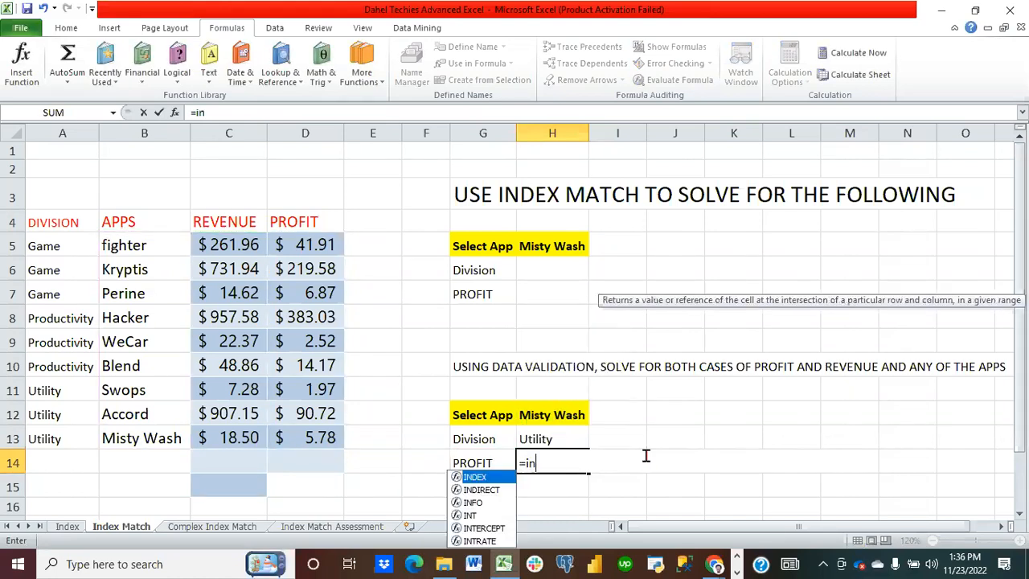
type("dex(")
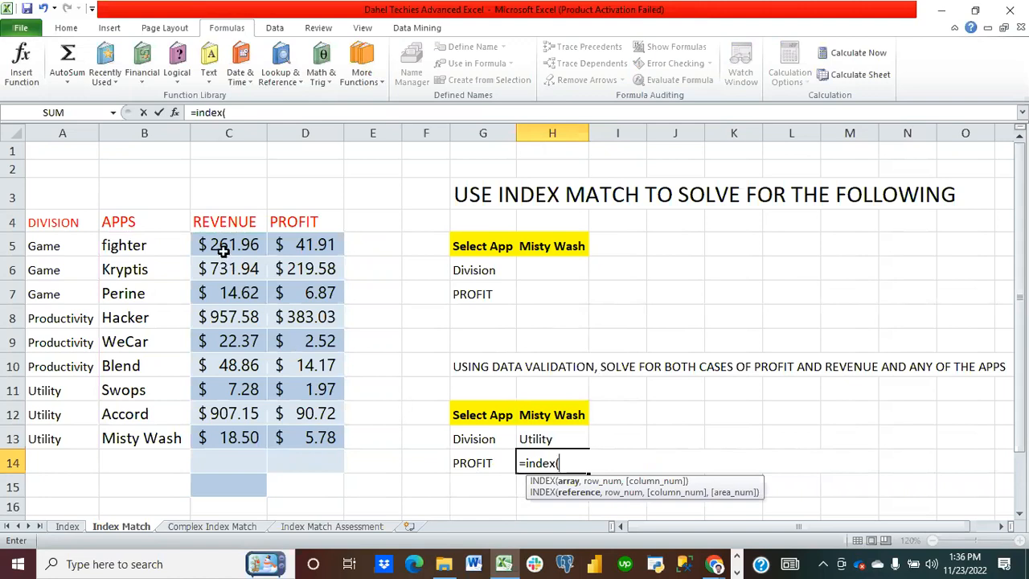
left_click_drag(224, 251, 317, 434)
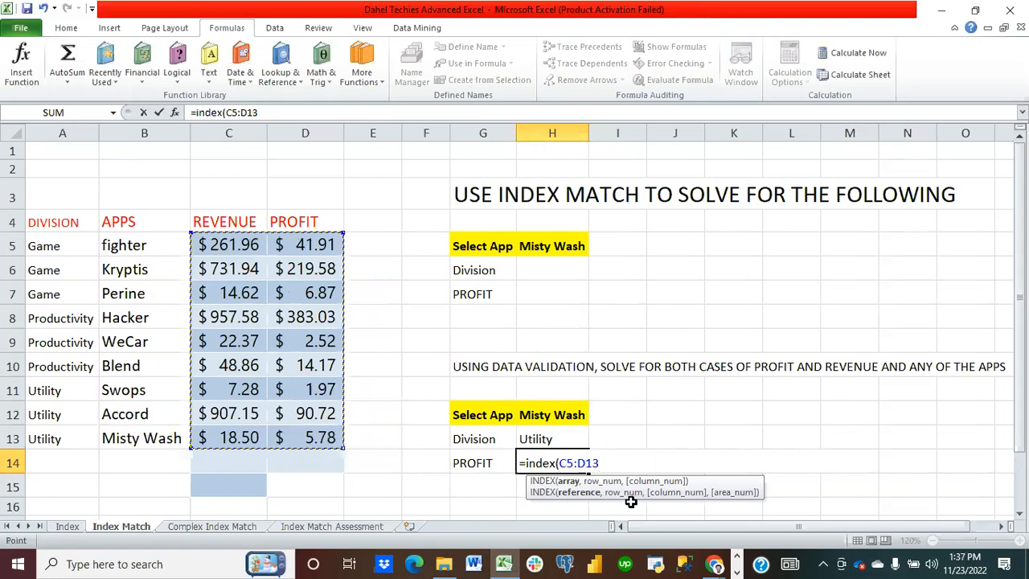
Step: Add a MATCH of H12 in B5:B13 with exact match as INDEX's row argument
type(",ma")
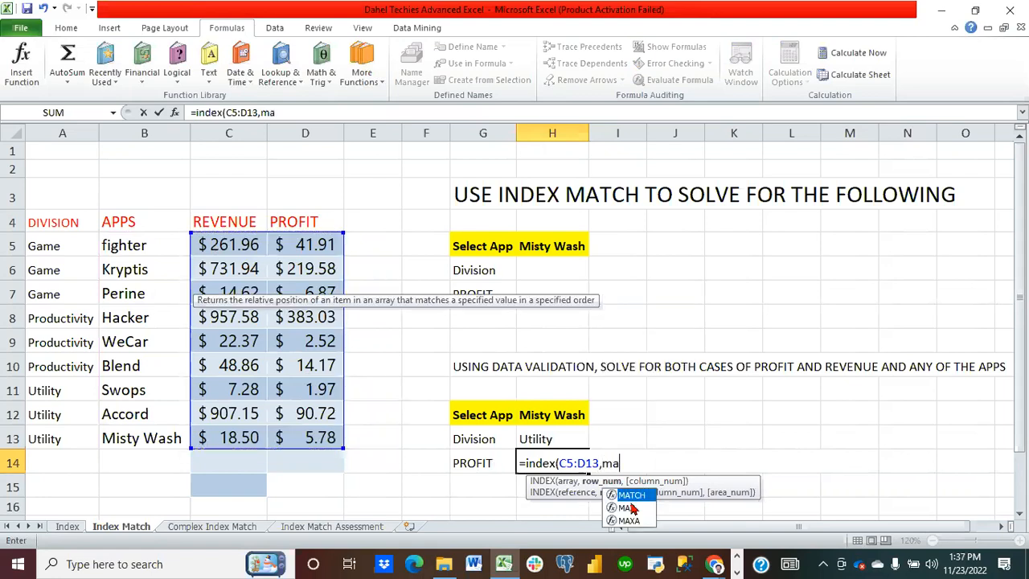
type("tch(")
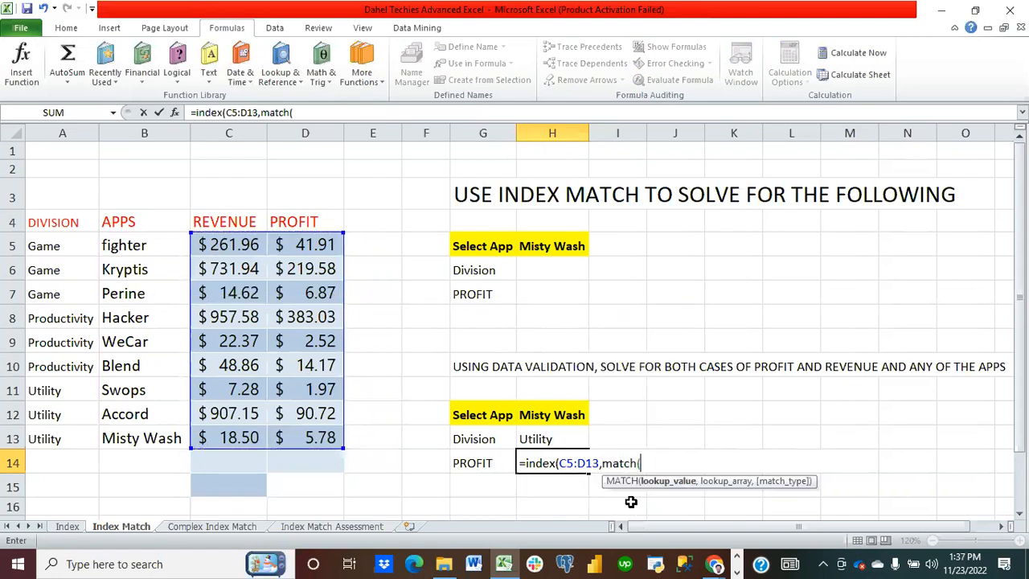
left_click(551, 414)
type(",")
left_click_drag(154, 241, 161, 427)
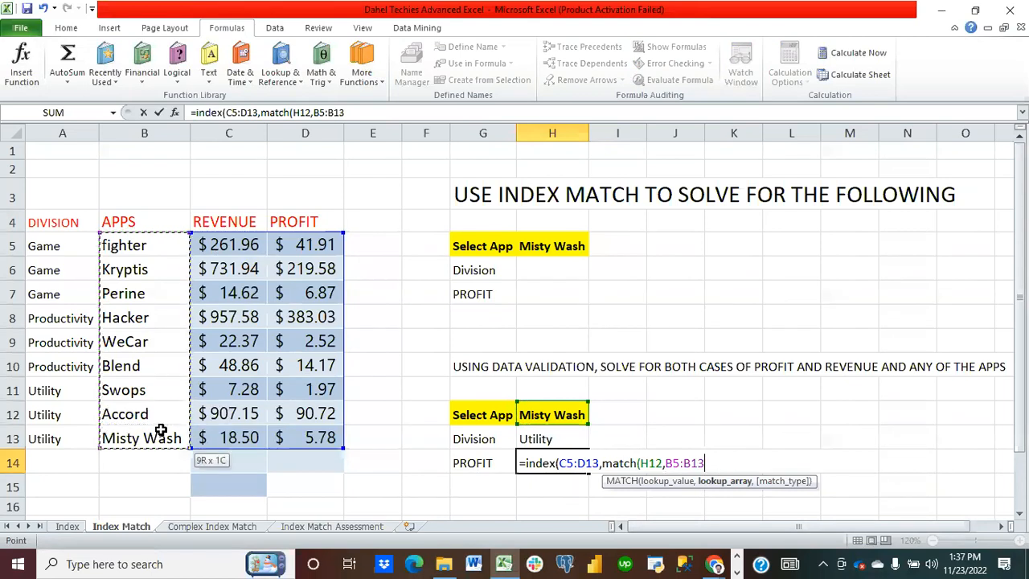
type(",")
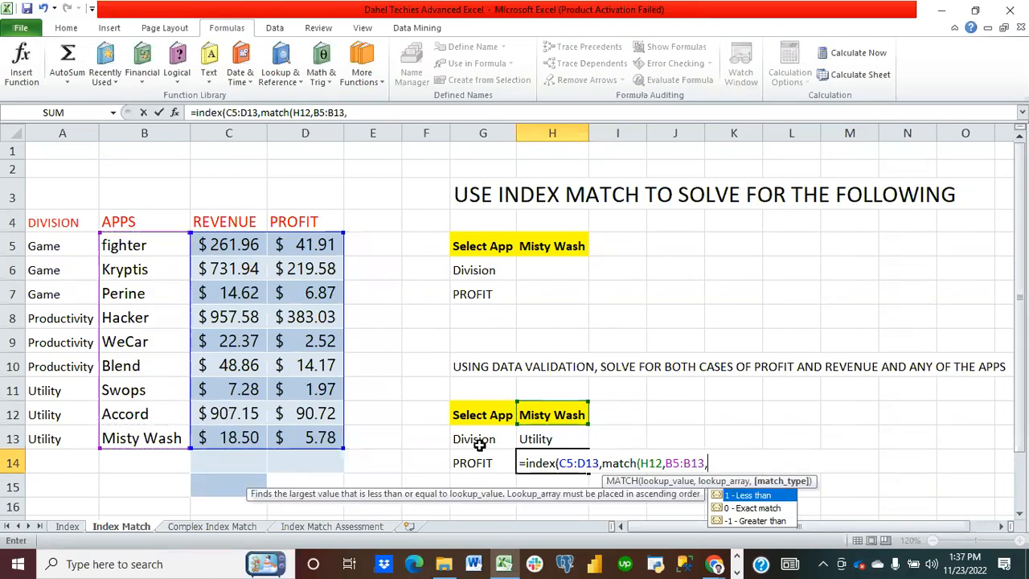
type("0),")
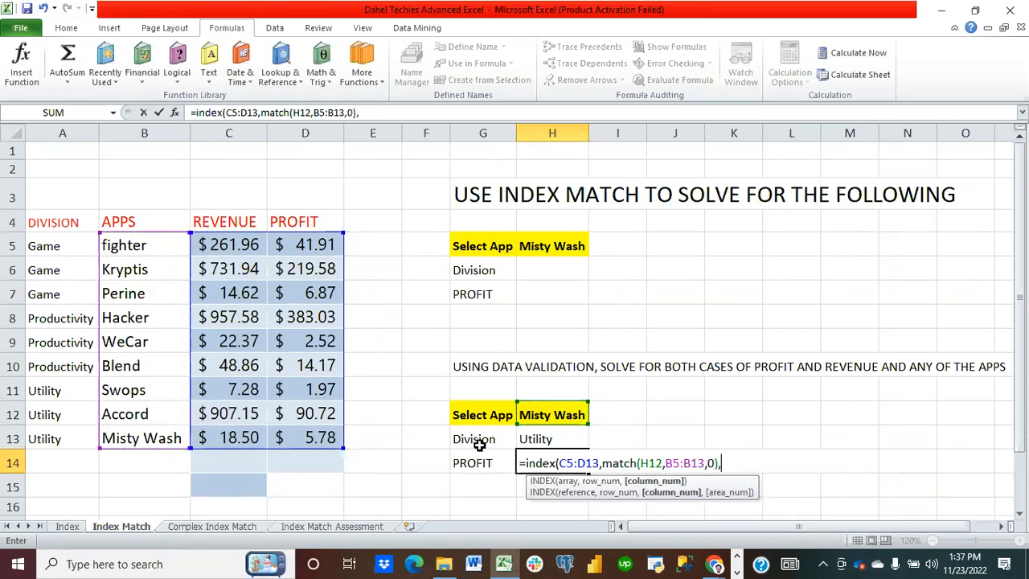
type("match(")
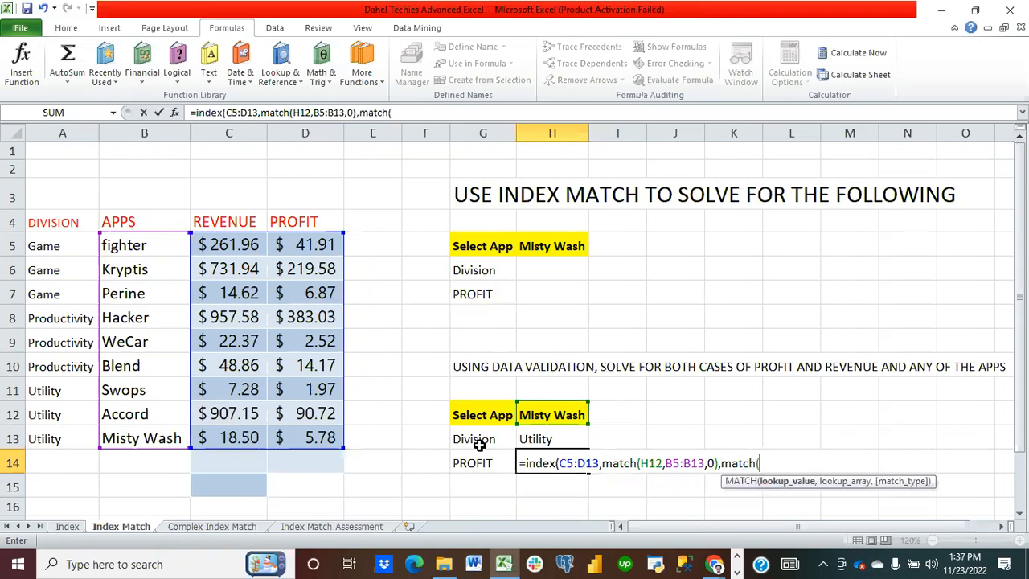
Step: Add a second MATCH looking up G14 in D5:D13, close both functions and enter the formula
left_click(488, 466)
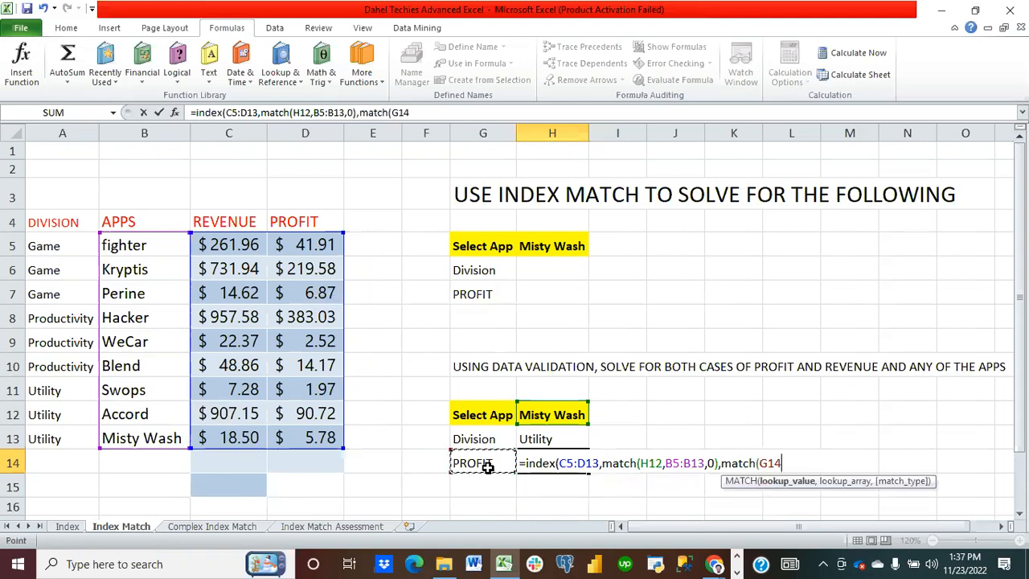
type(",")
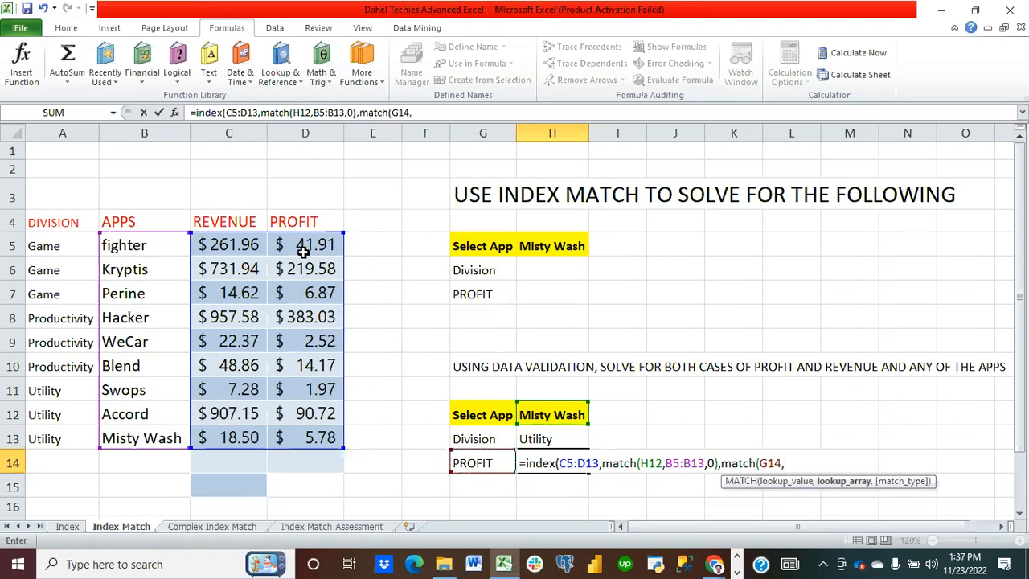
left_click_drag(311, 245, 328, 434)
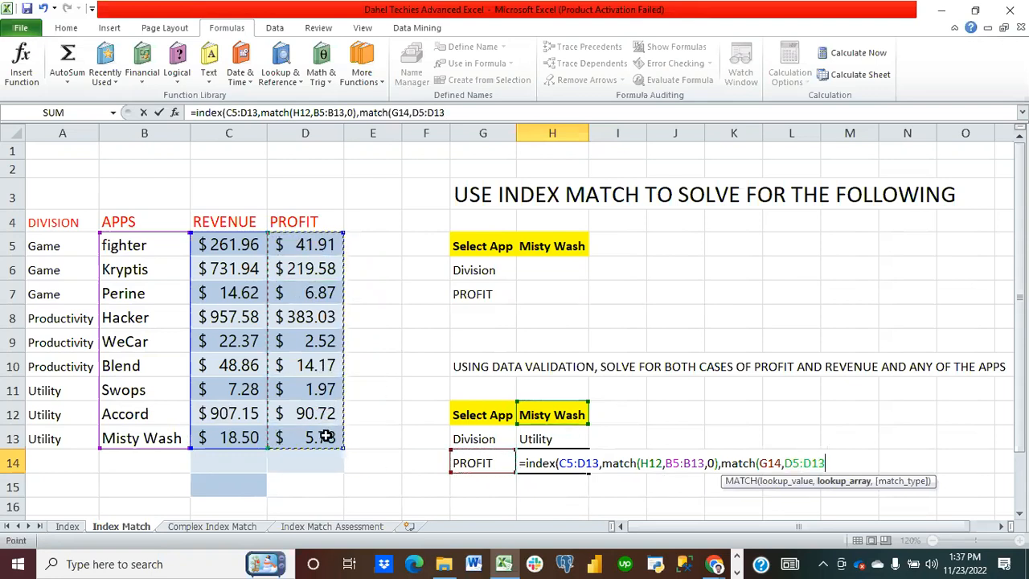
type(",")
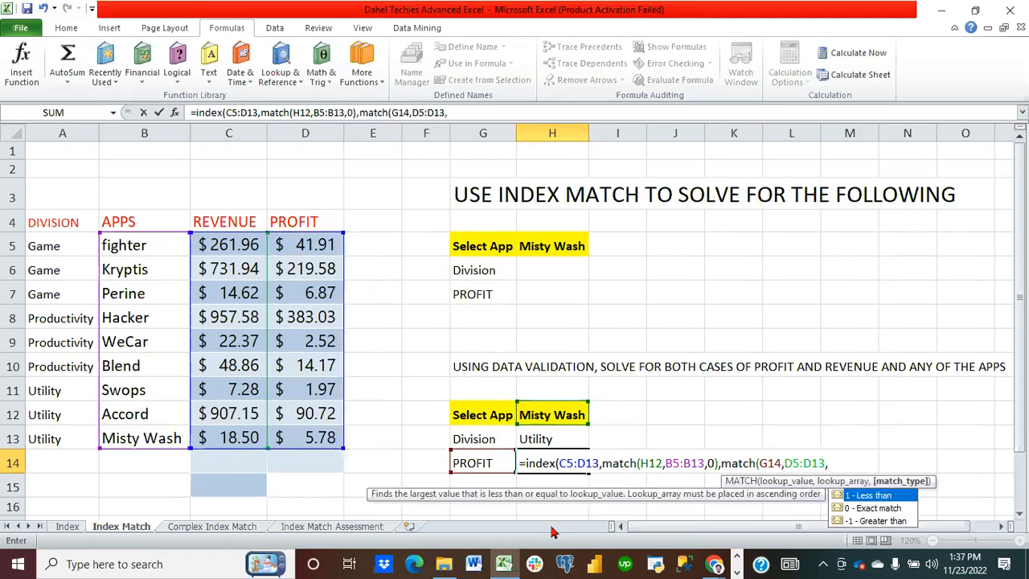
type("))")
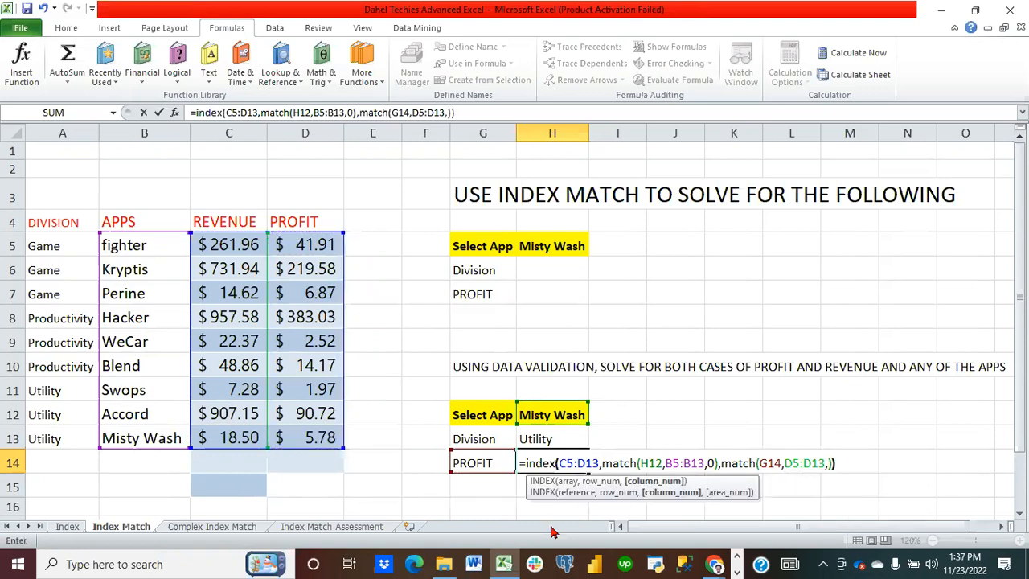
key("Return")
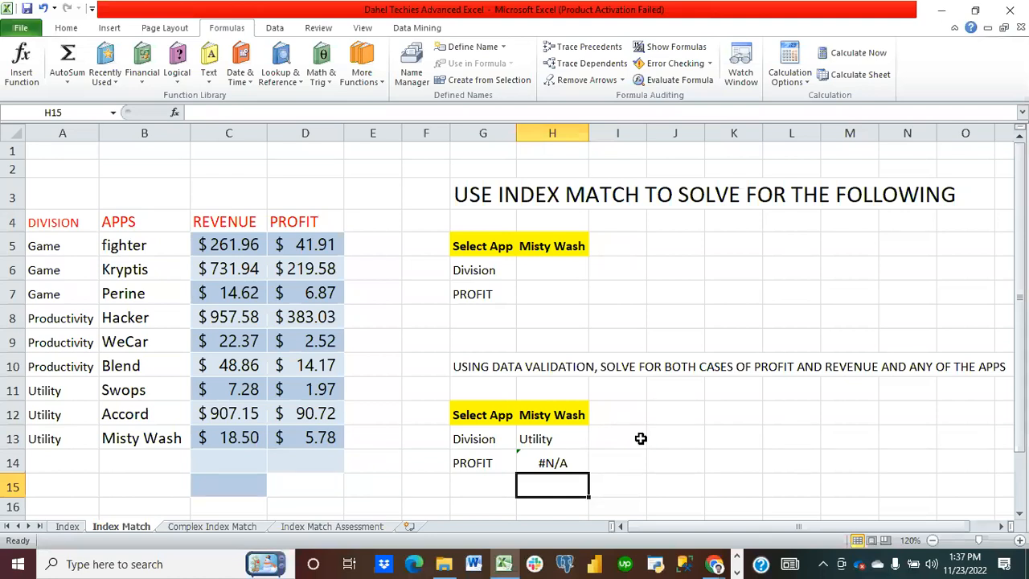
Step: Edit H14's formula so the second MATCH looks up G14 in the header range C4:D4, then enter it
left_click(557, 463)
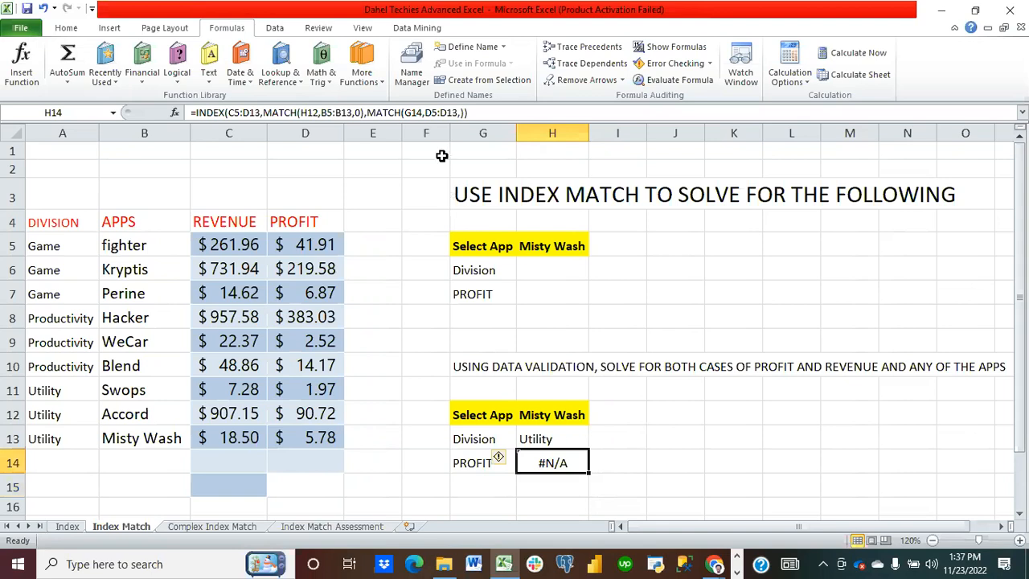
left_click(456, 115)
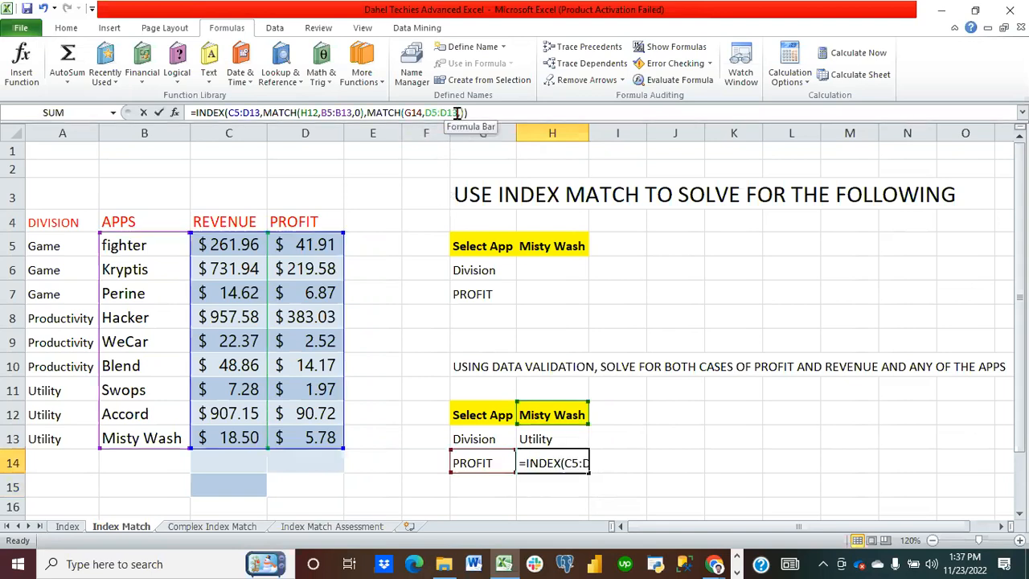
key("BackSpace")
key("BackSpace")
key("BackSpace")
key("BackSpace")
key("BackSpace")
key("BackSpace")
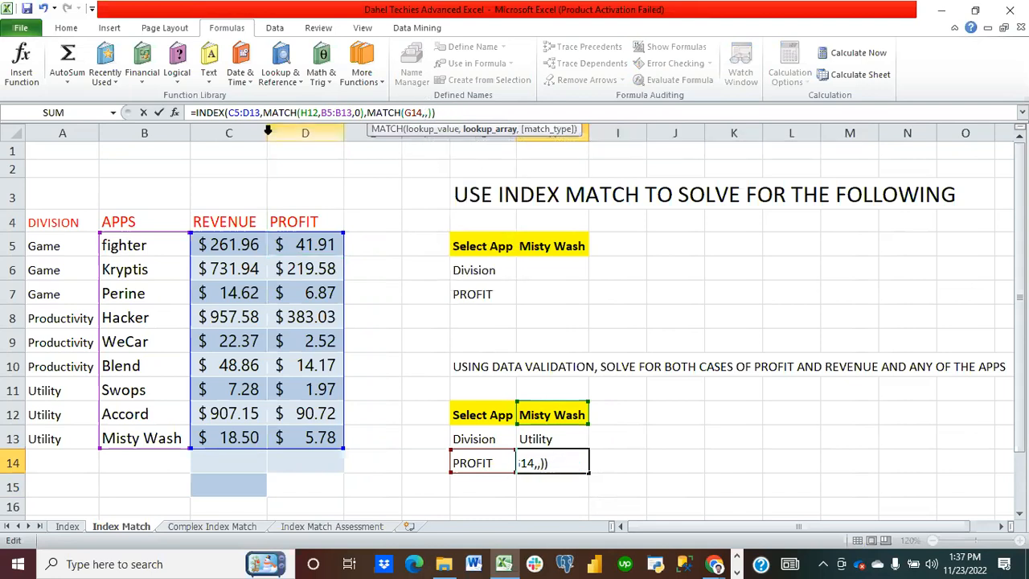
left_click_drag(222, 221, 311, 221)
key("Right")
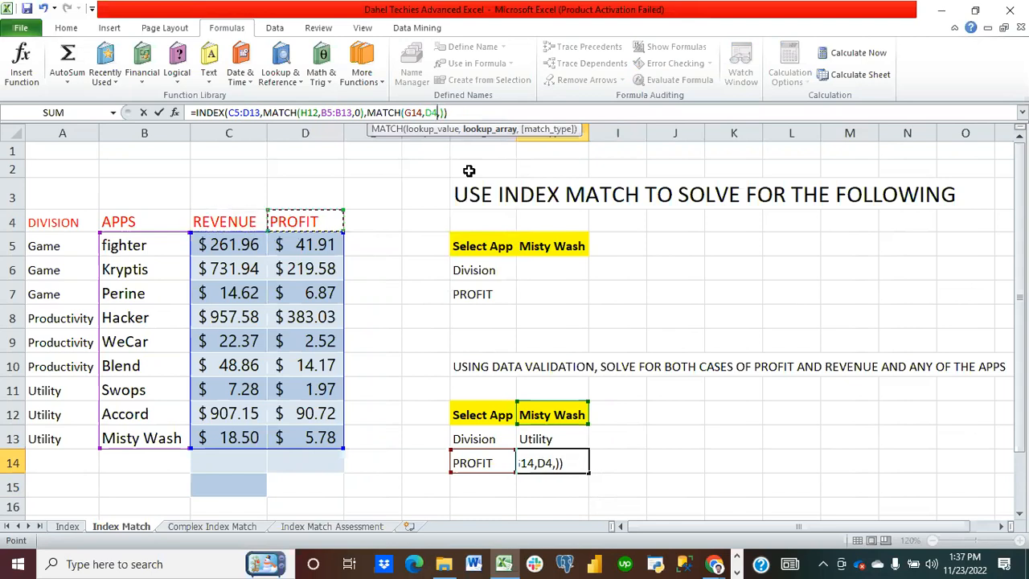
key("Right")
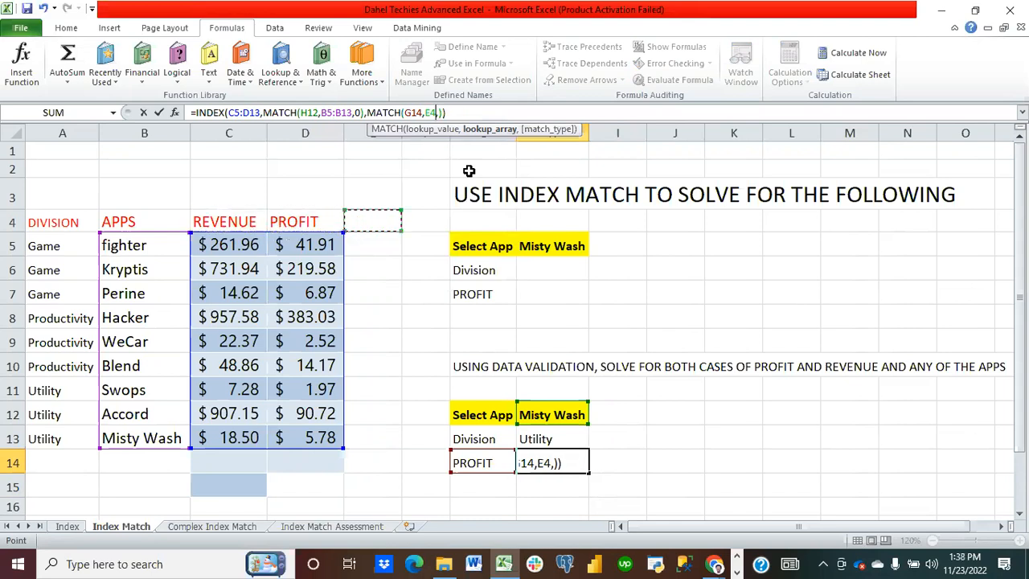
left_click_drag(235, 215, 287, 219)
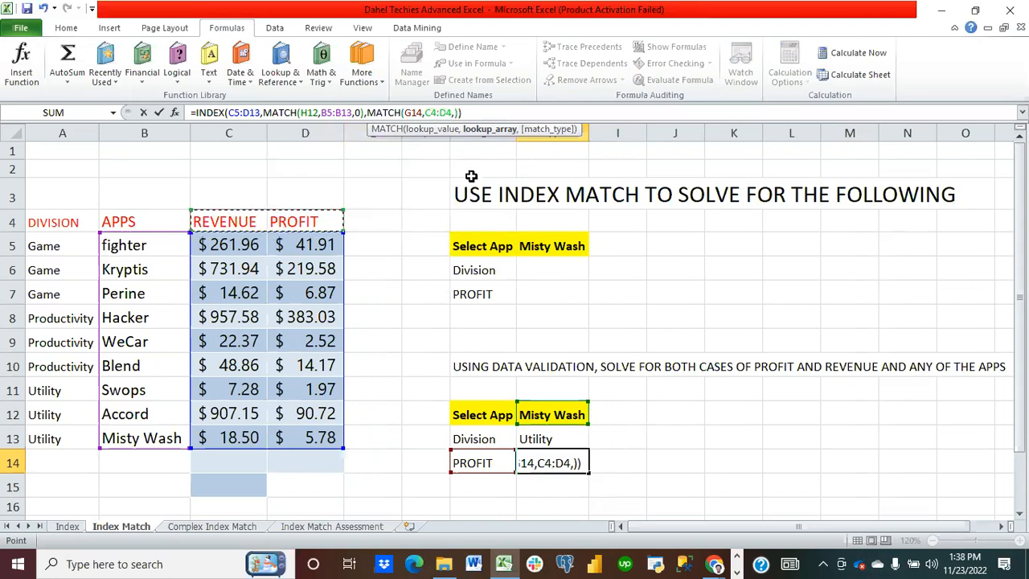
key("Right")
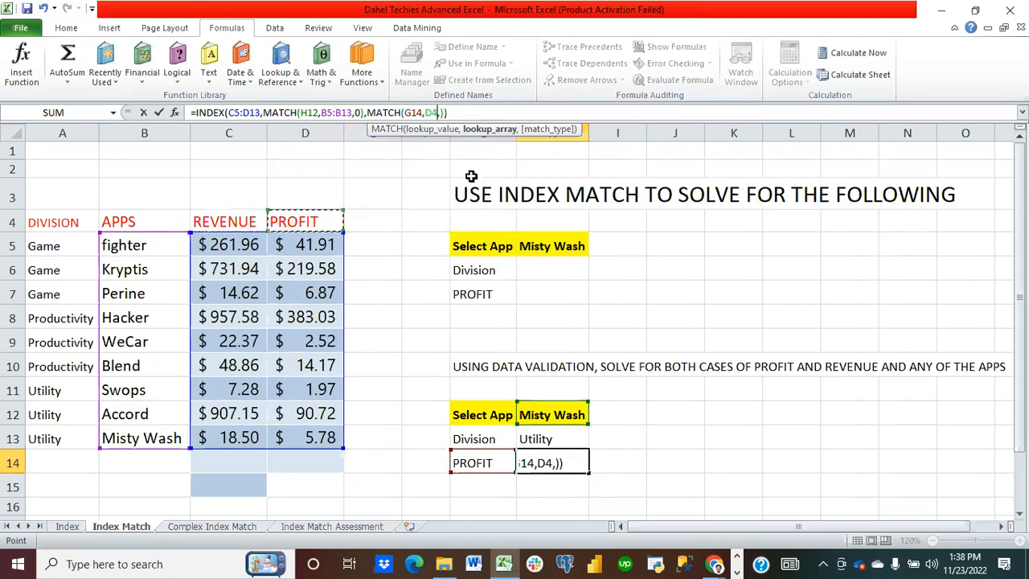
left_click_drag(233, 217, 294, 219)
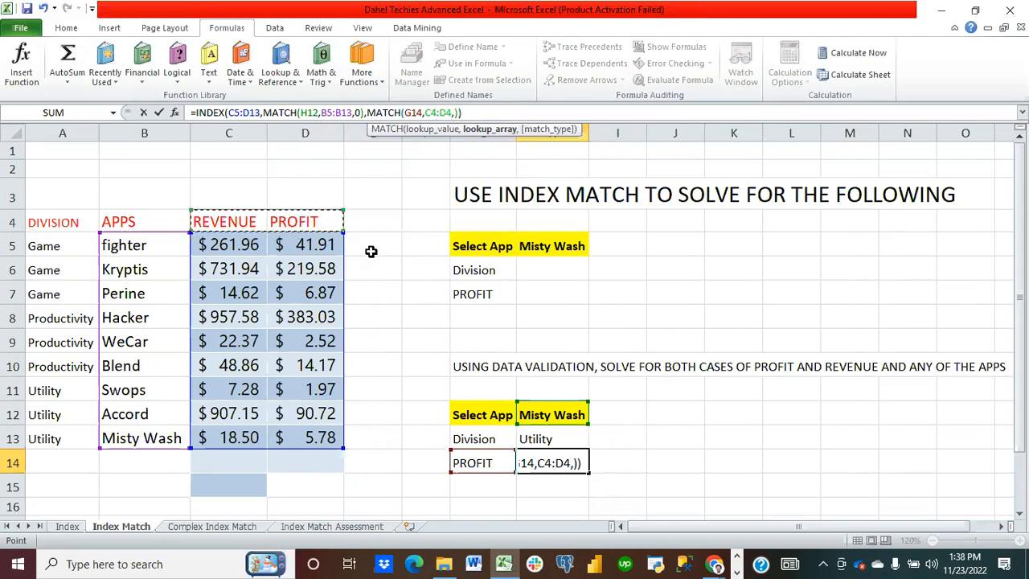
key("Return")
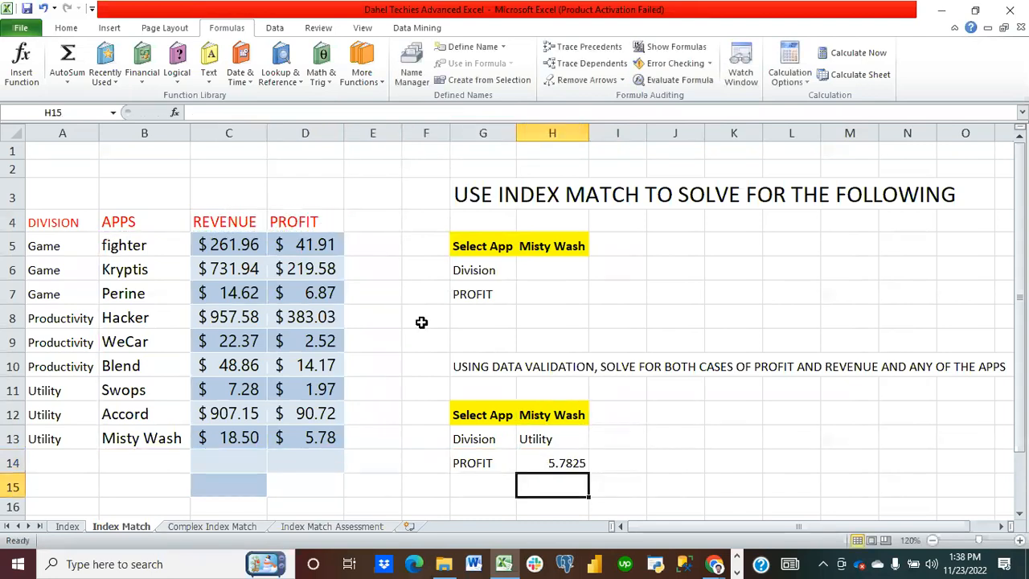
Step: Switch G14 between REVENUE and PROFIT from its dropdown to test H14's result, ending on PROFIT
left_click(482, 461)
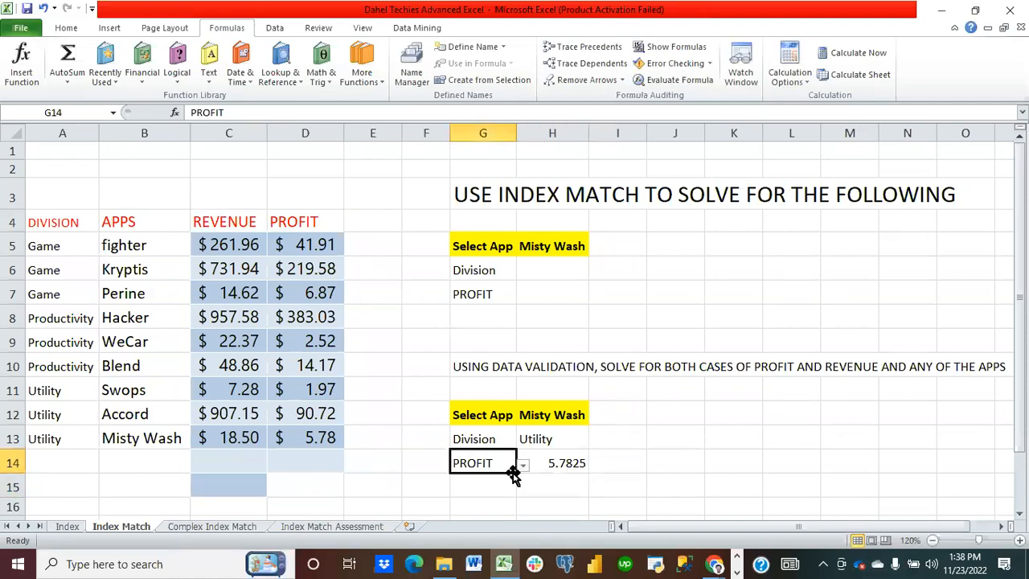
left_click(523, 465)
left_click(508, 480)
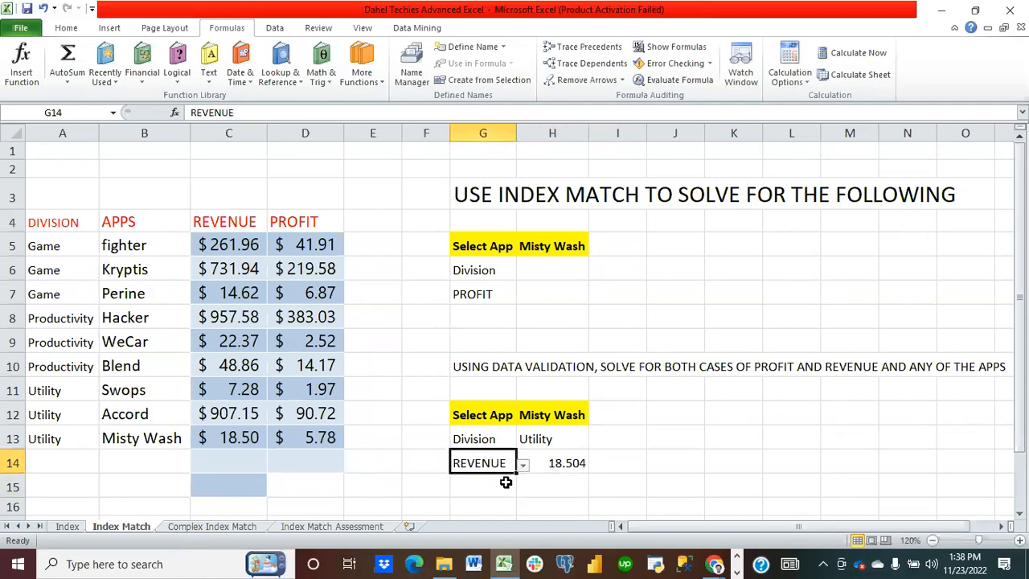
left_click(523, 466)
left_click(514, 492)
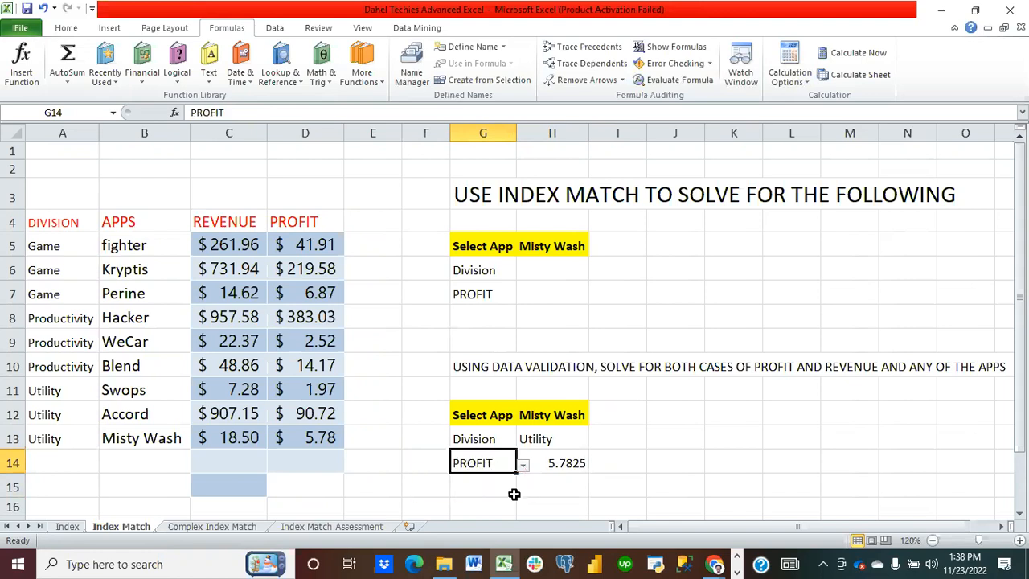
left_click(523, 466)
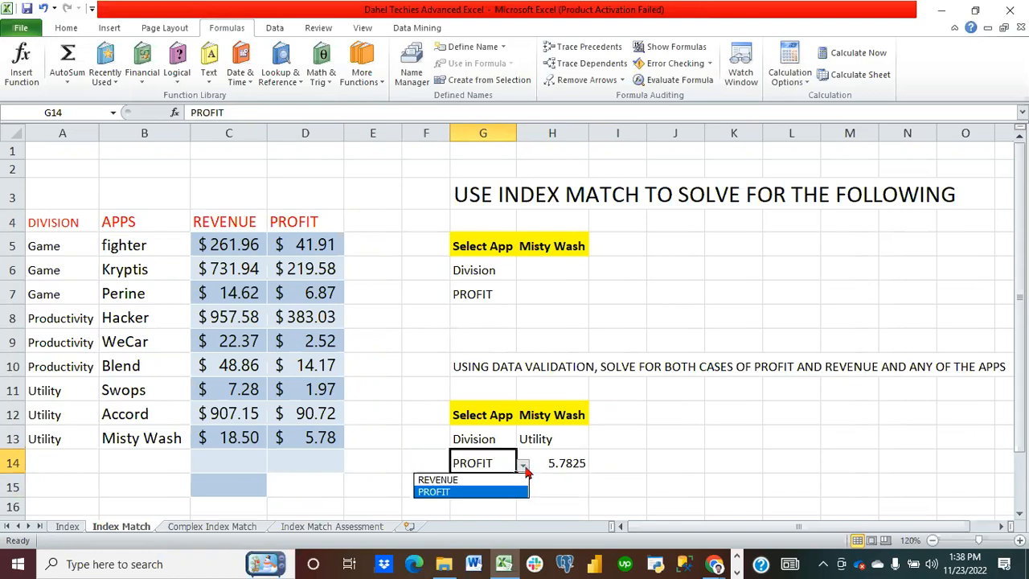
left_click(506, 482)
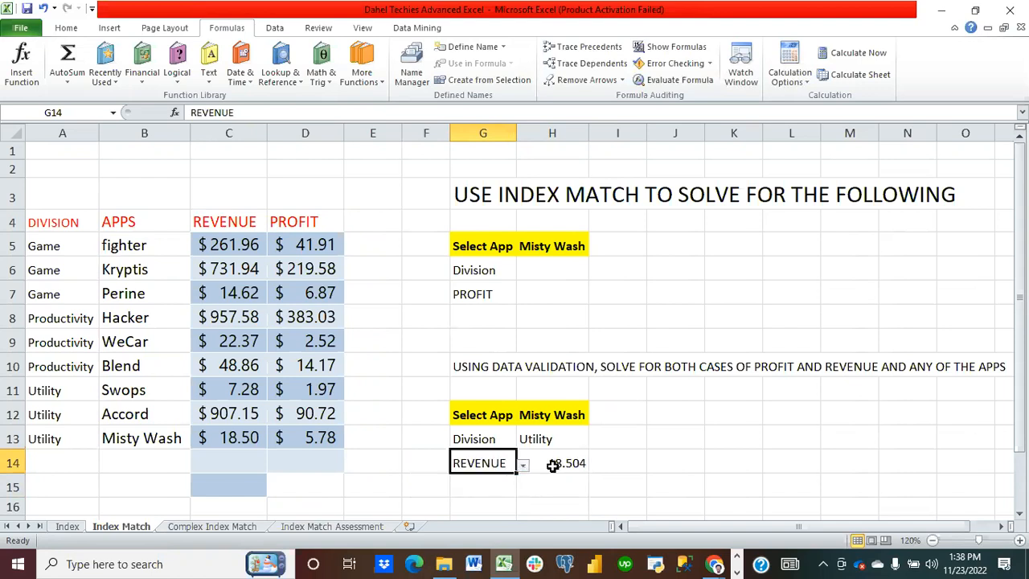
left_click(522, 466)
left_click(511, 492)
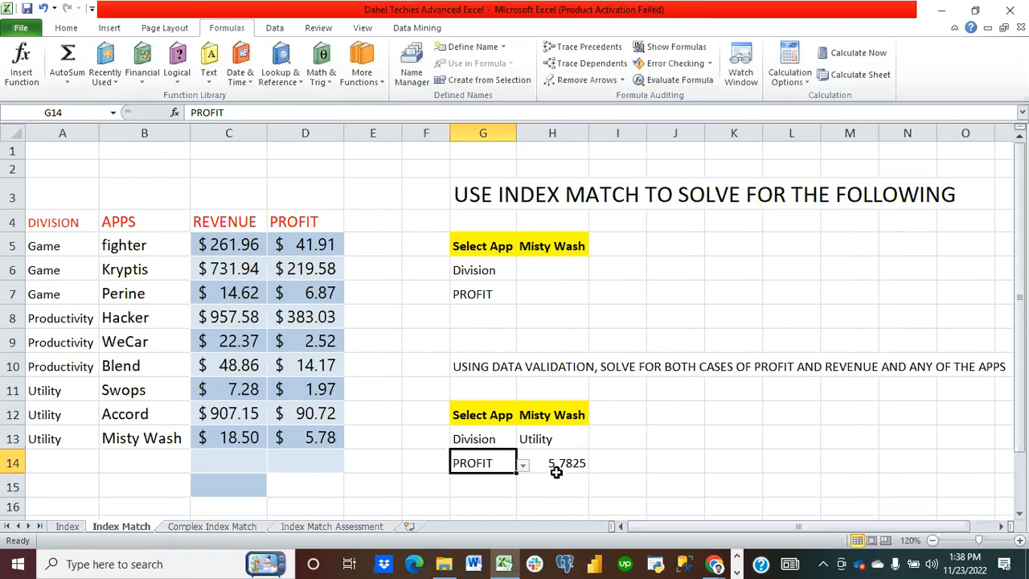
Step: Apply the Accounting number format to H14
left_click(559, 467)
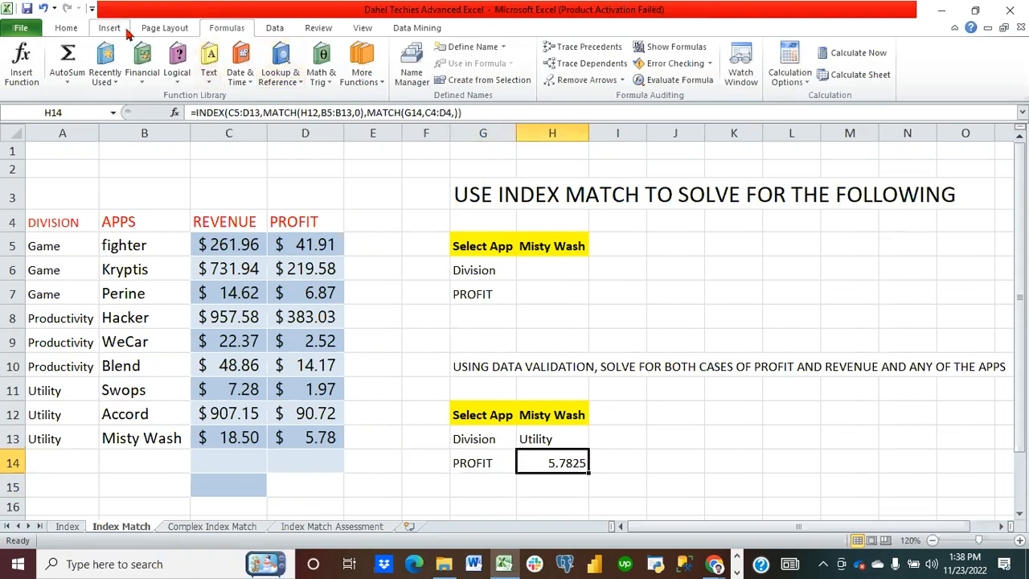
left_click(66, 29)
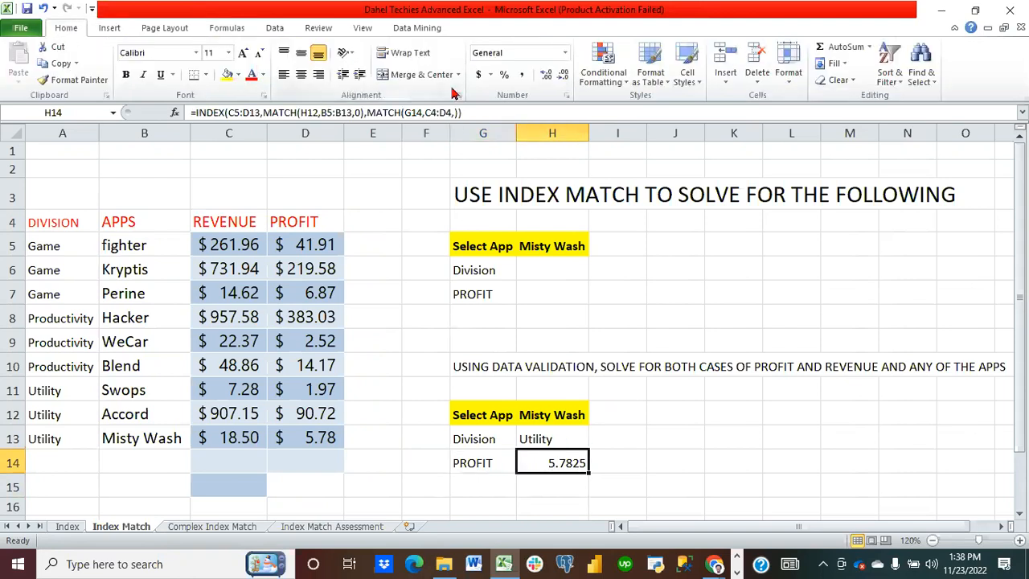
left_click(478, 75)
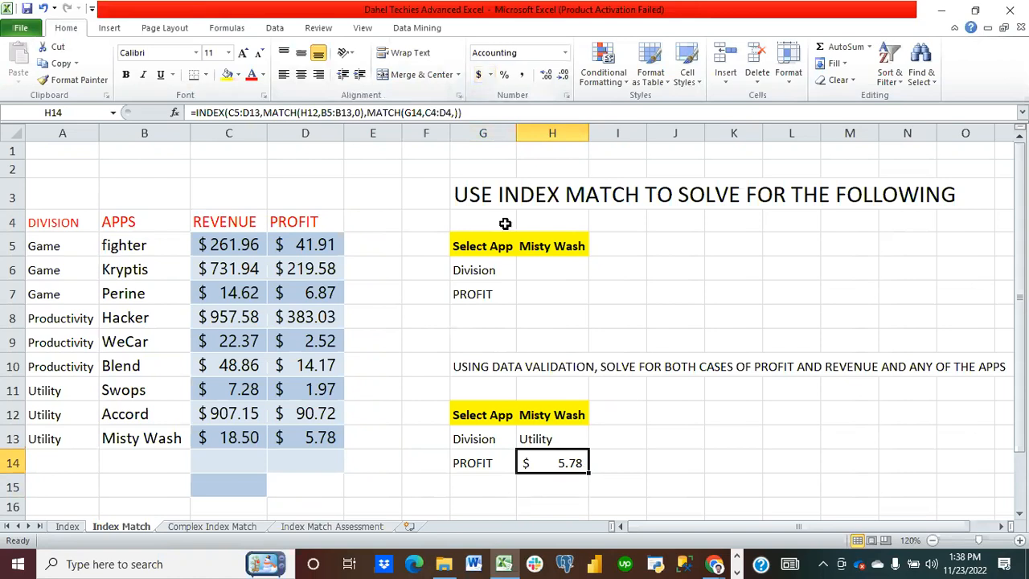
Step: Toggle G14 to REVENUE and back to PROFIT to check H14's result again
left_click(488, 464)
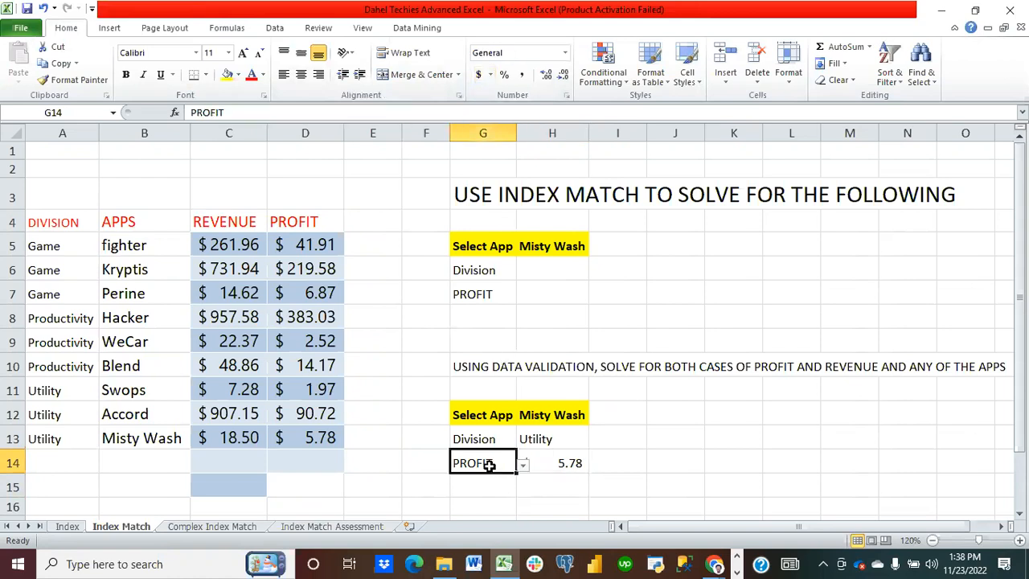
left_click(523, 465)
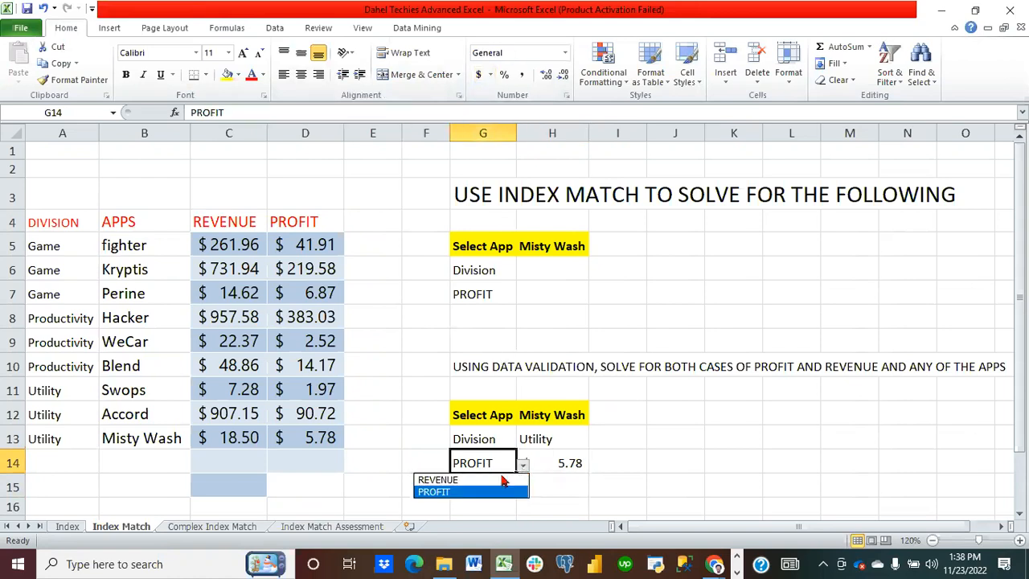
left_click(492, 480)
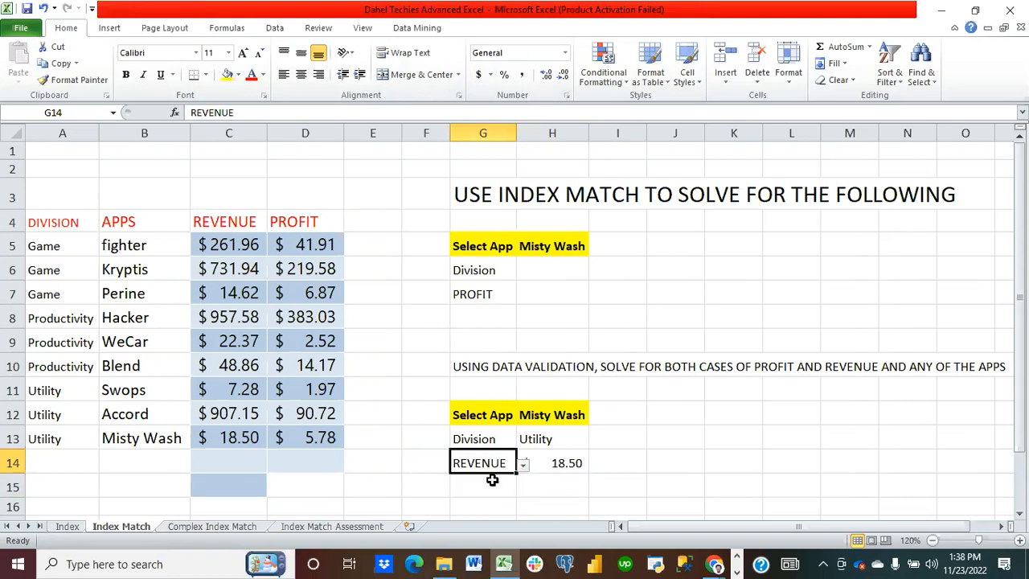
left_click(630, 485)
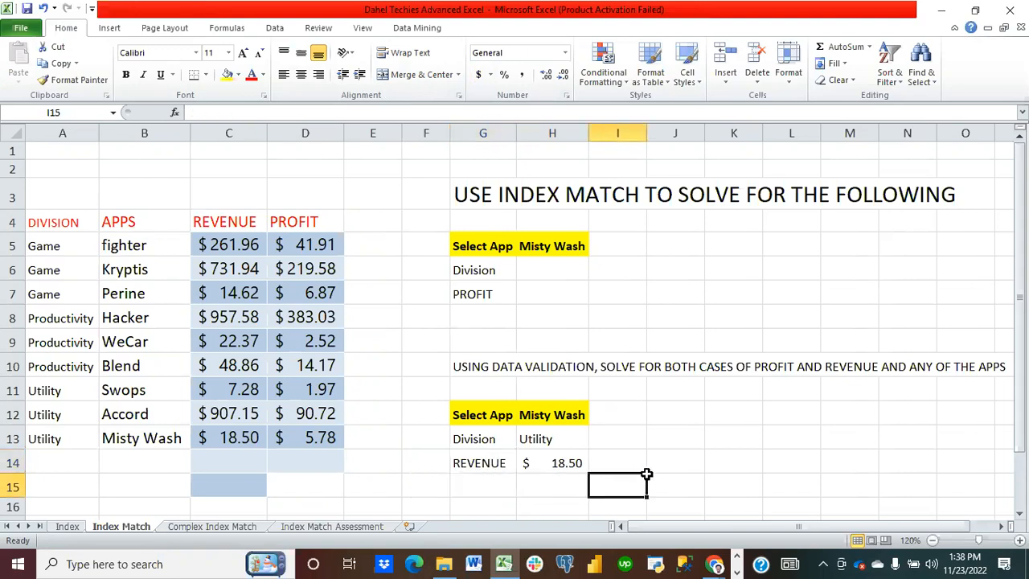
left_click(552, 466)
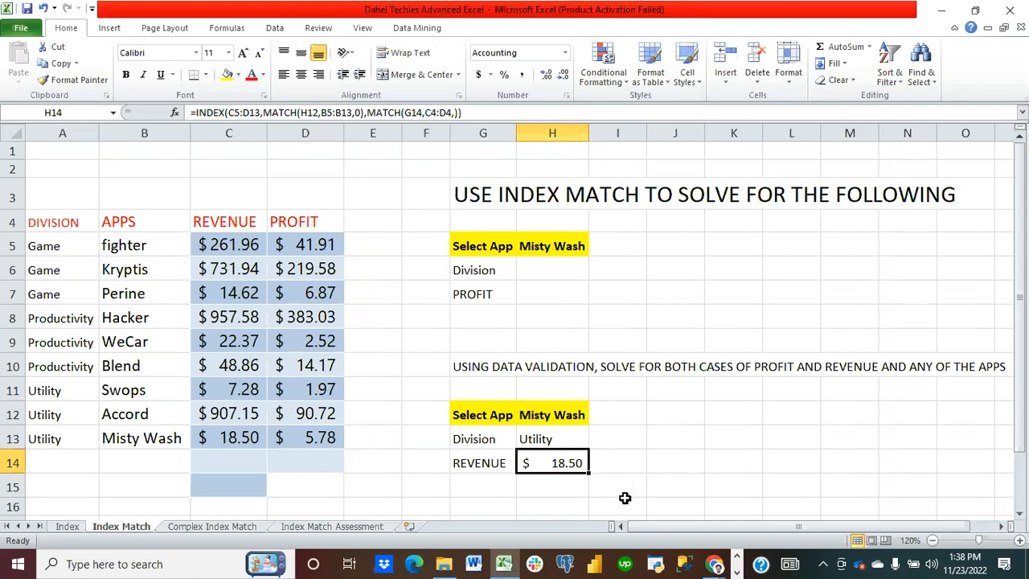
left_click(491, 464)
left_click(523, 465)
left_click(497, 491)
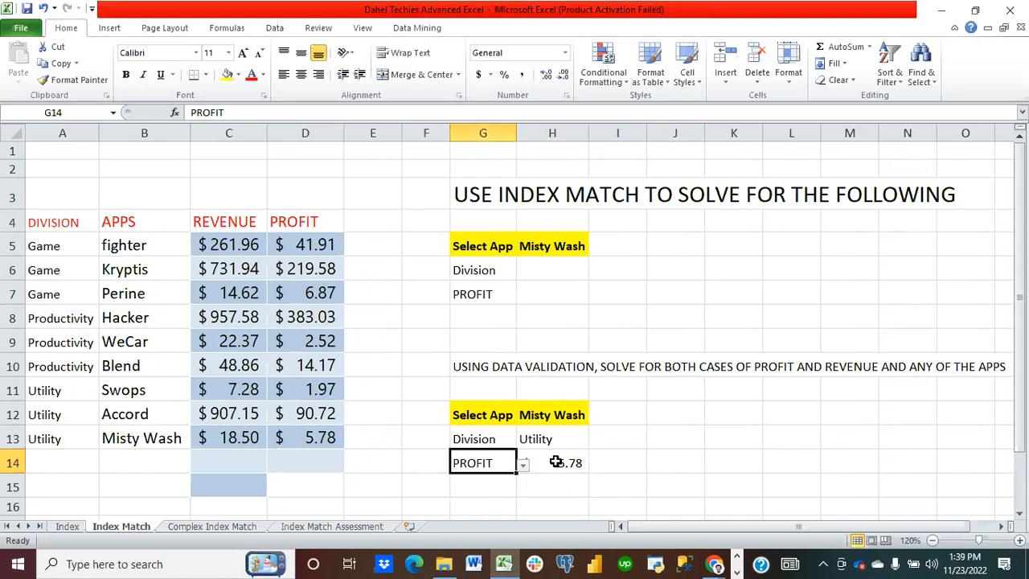
Step: Clear H14 and retype an INDEX over C5:D13 whose first MATCH looks up H12 in B5:B13 with exact match
left_click(571, 460)
key("Delete")
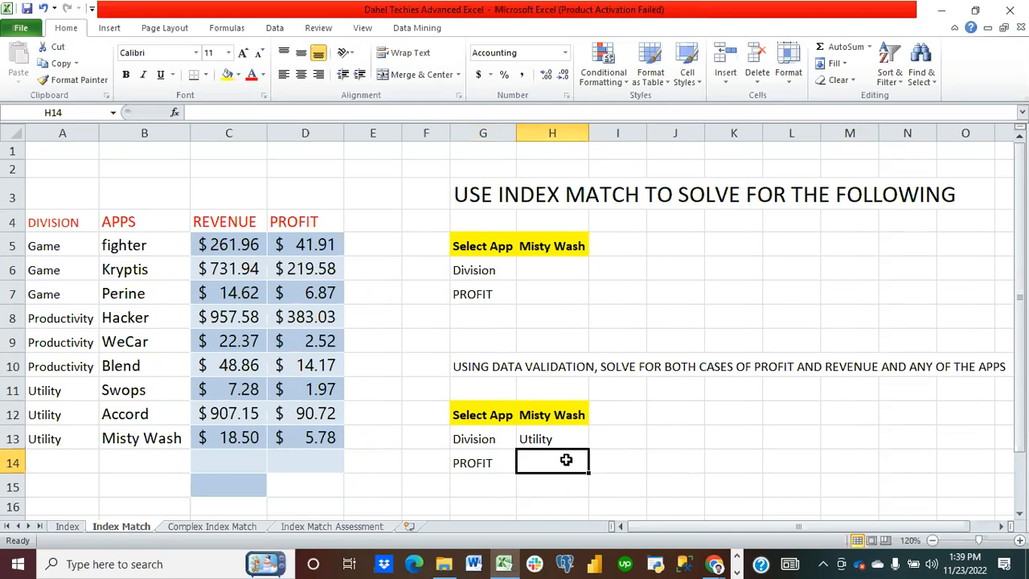
type("=")
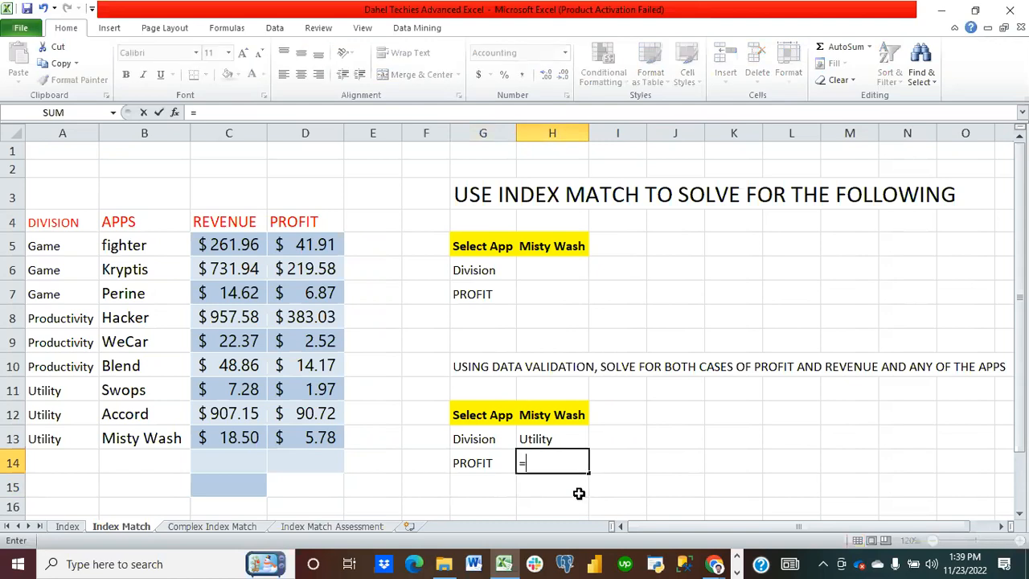
type("index(")
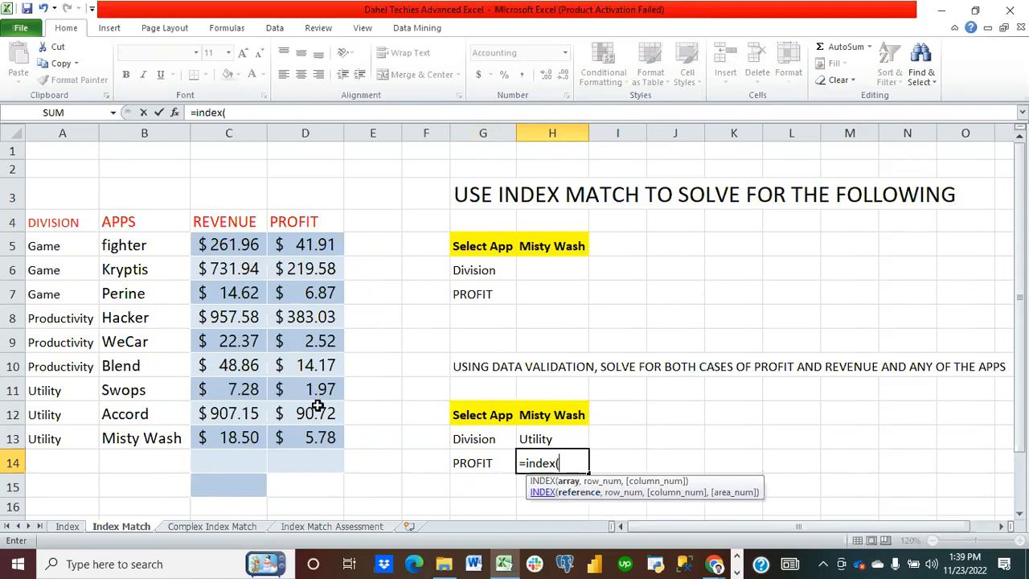
left_click_drag(203, 245, 308, 437)
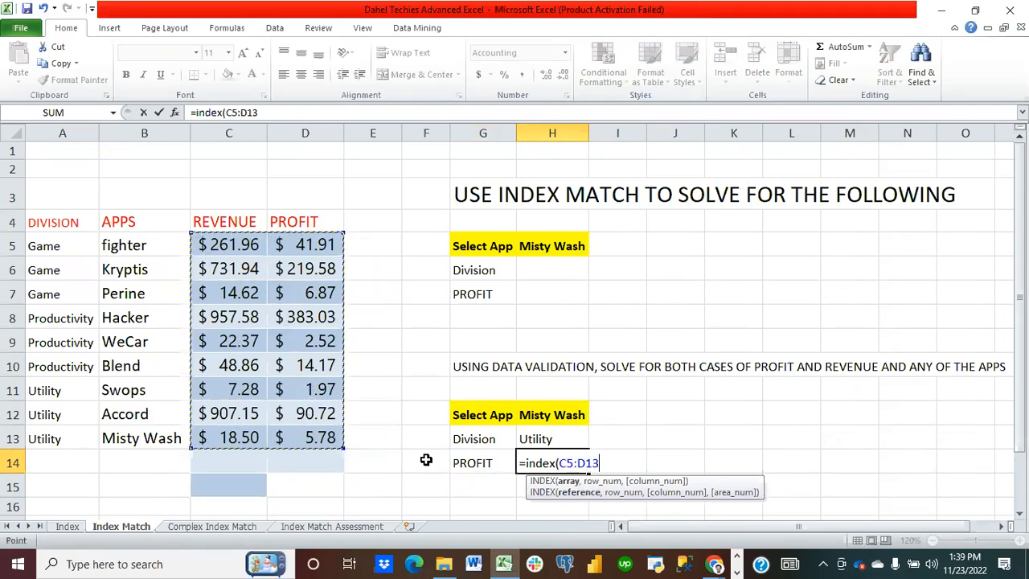
type(",match")
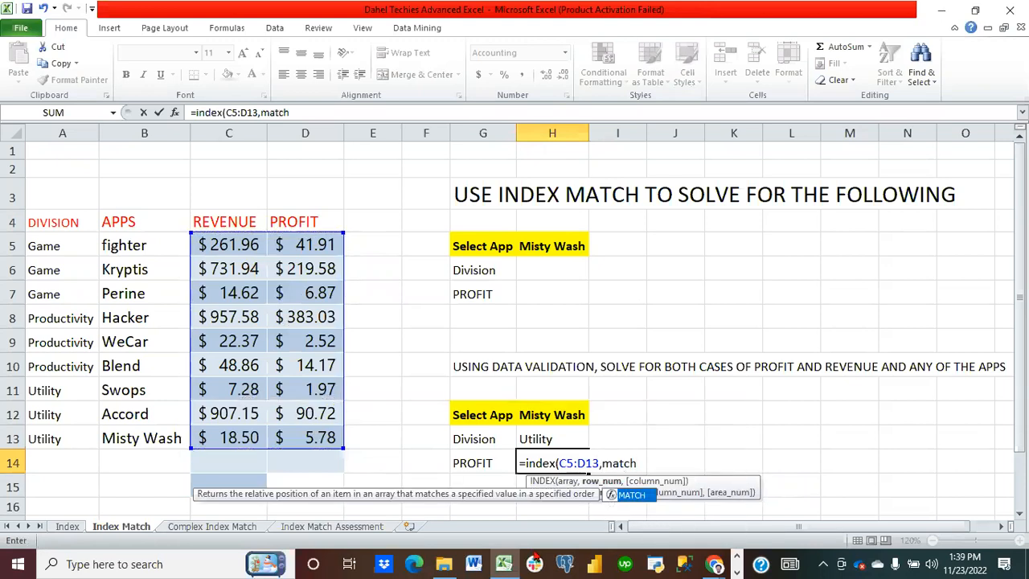
type("(")
left_click(555, 413)
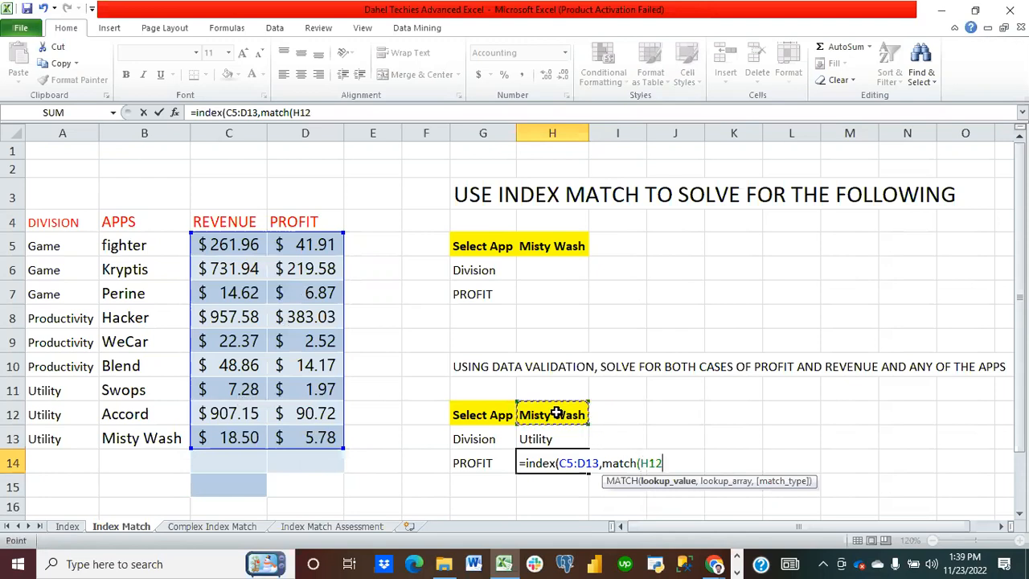
type(",")
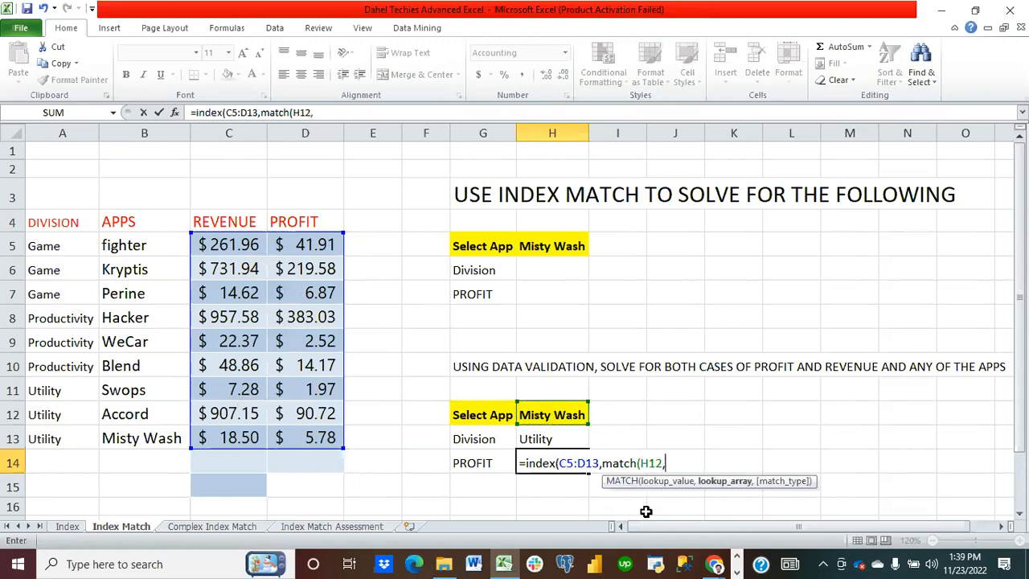
left_click_drag(134, 248, 145, 431)
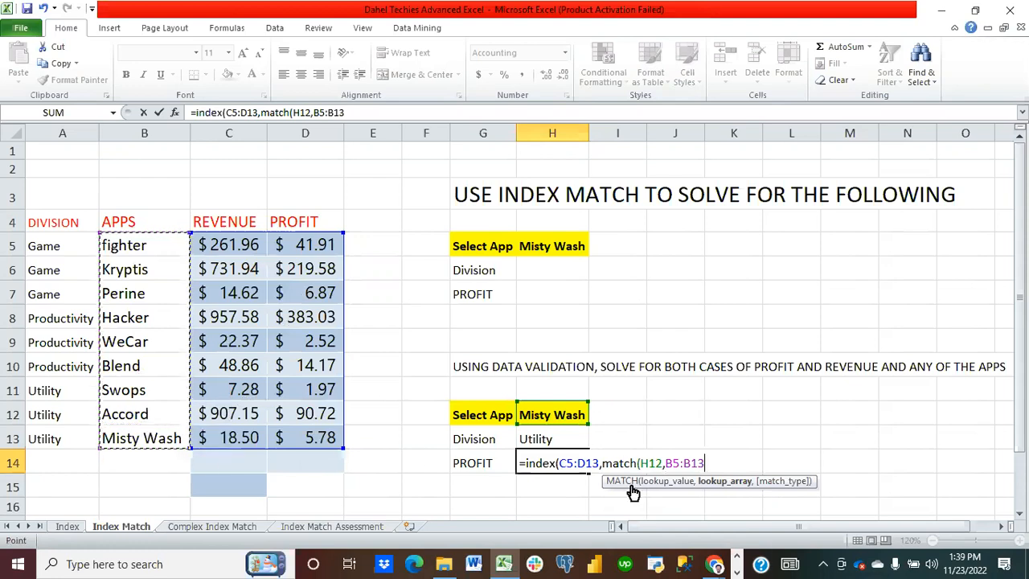
type(",0")
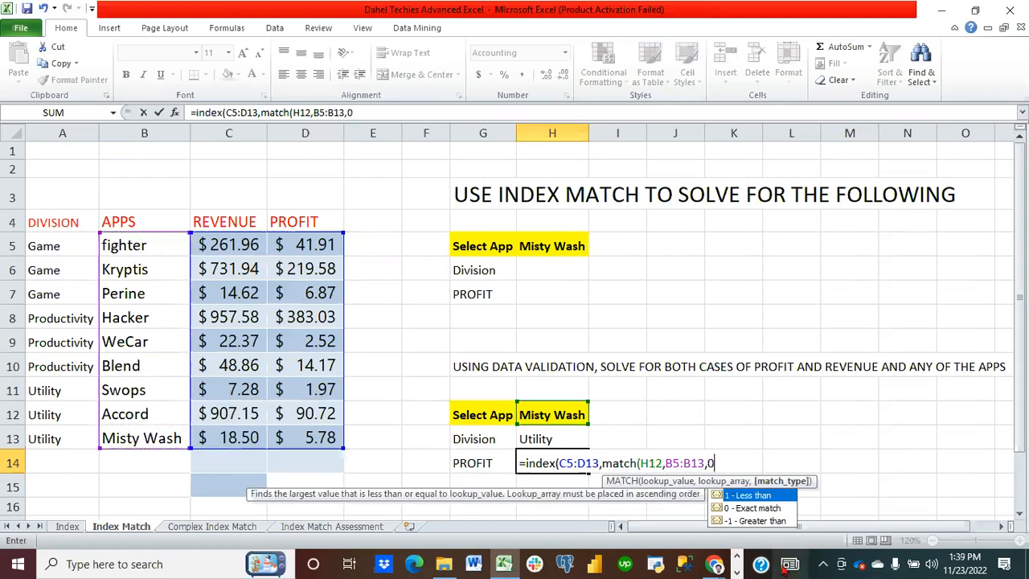
type("),")
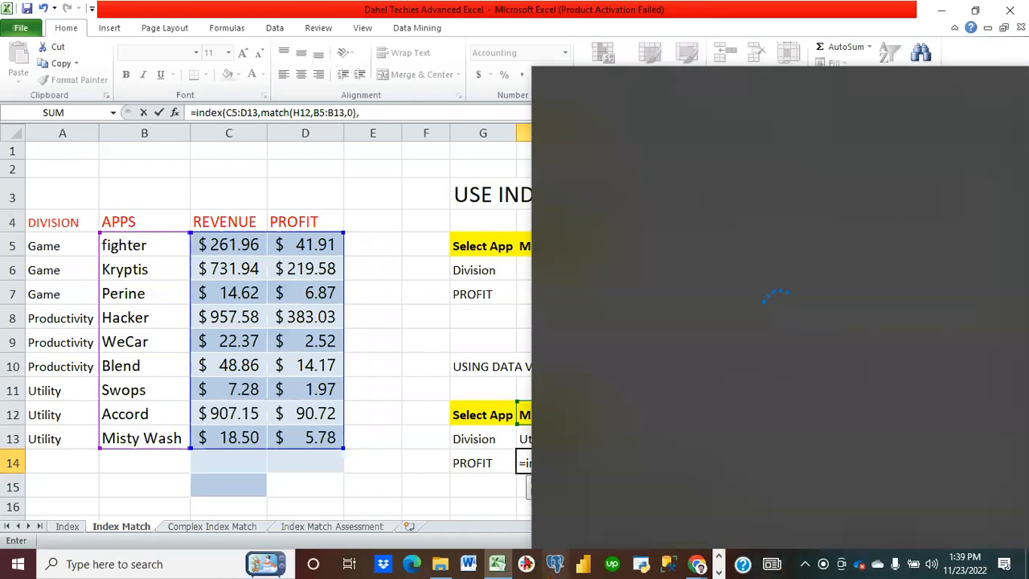
type("match")
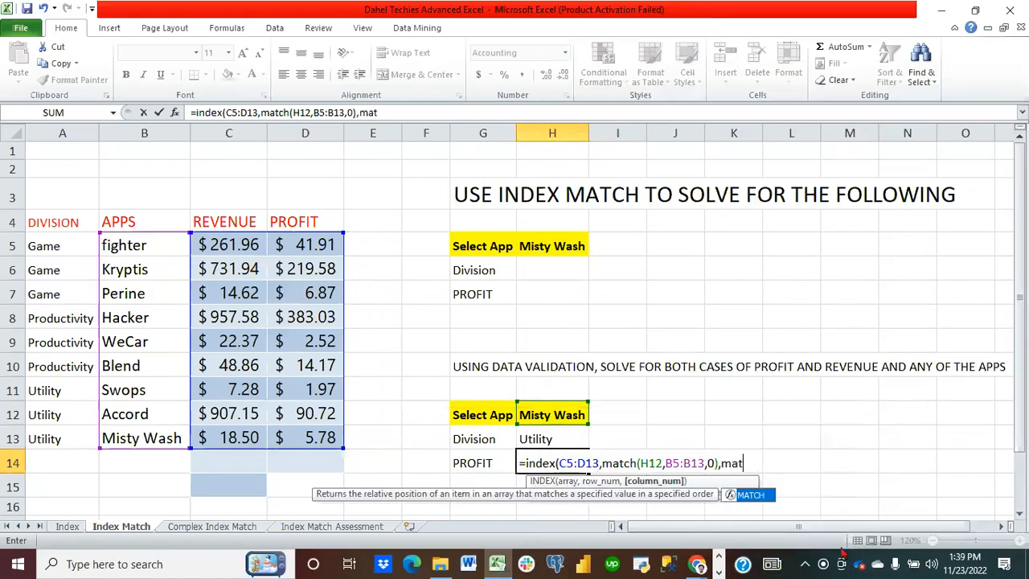
type("(")
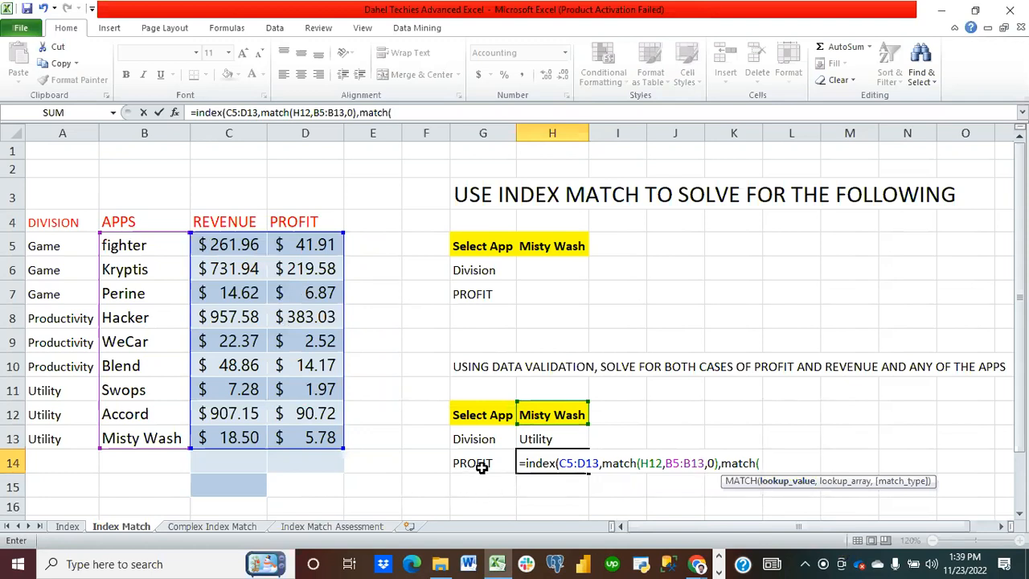
Step: Add a second MATCH looking up G14 in C4:D4 with exact match, close both functions and enter the formula
left_click(480, 466)
type(",")
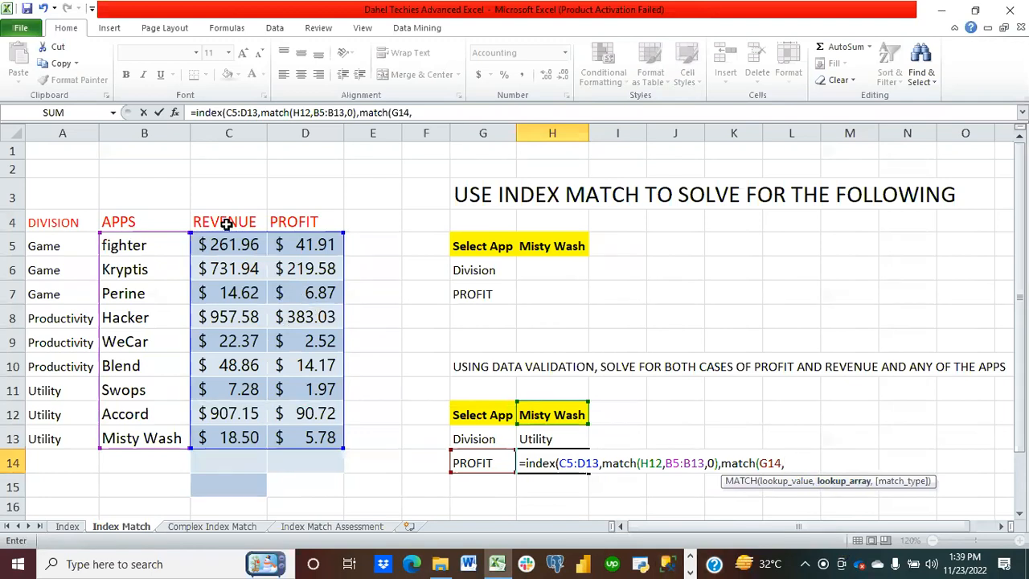
left_click_drag(239, 216, 286, 220)
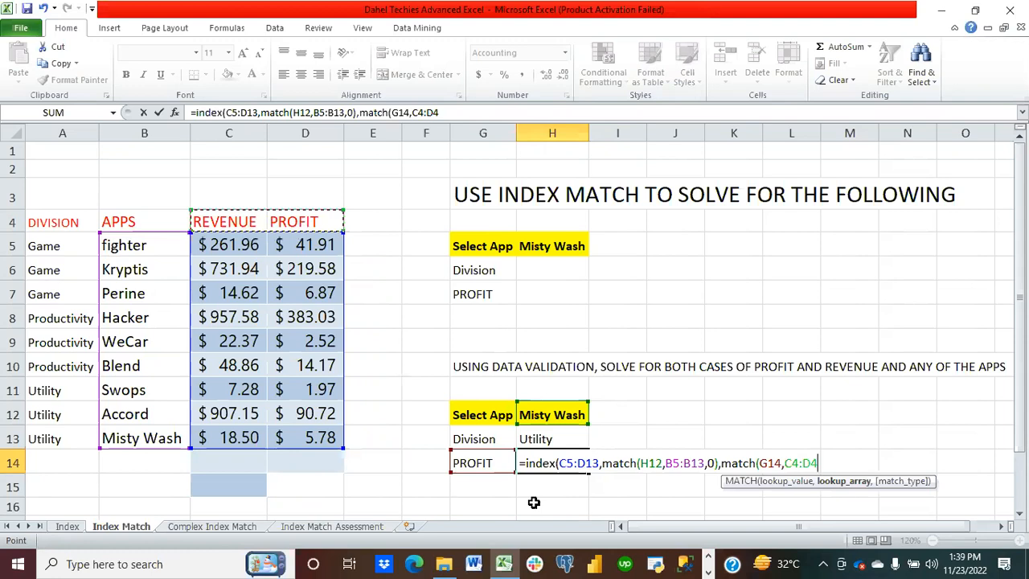
type(",")
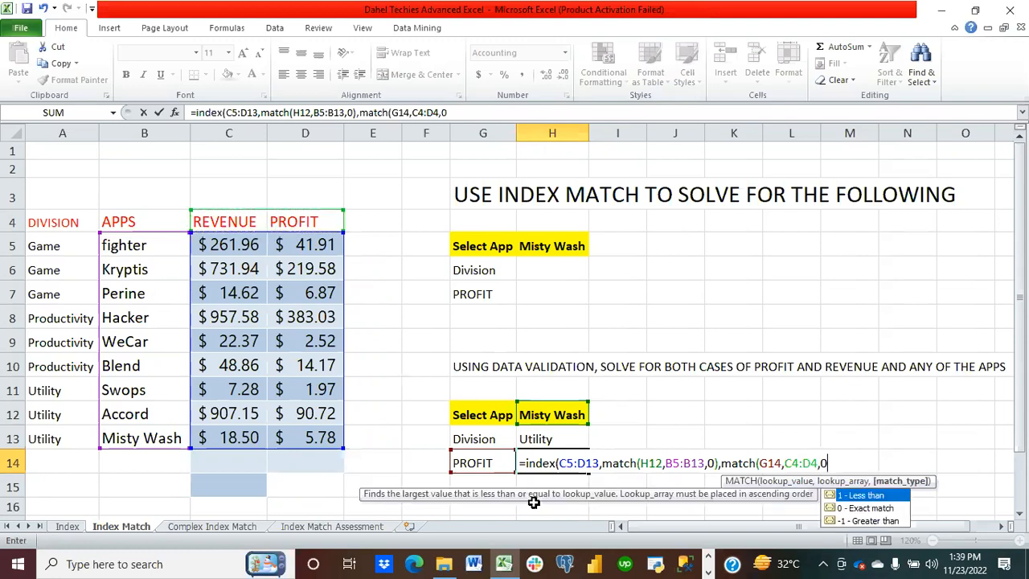
type("0))")
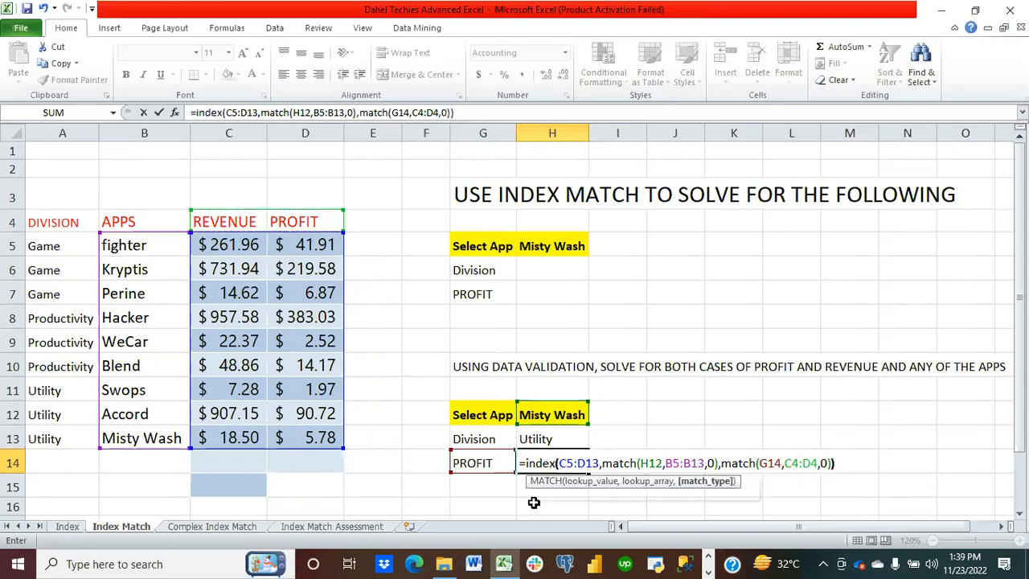
key("Return")
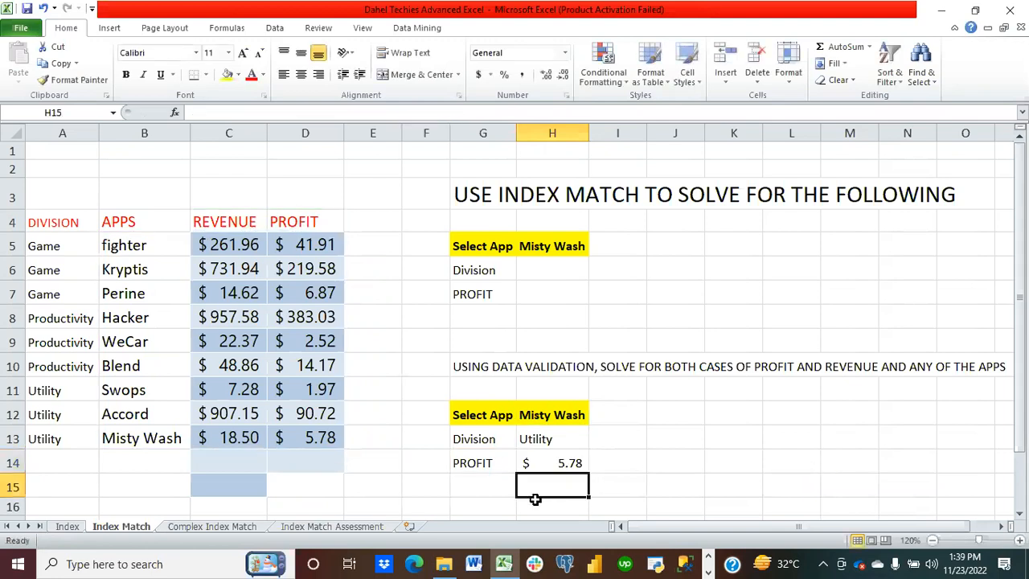
Step: Switch G14 to REVENUE from its dropdown to test the rebuilt formula
left_click(489, 462)
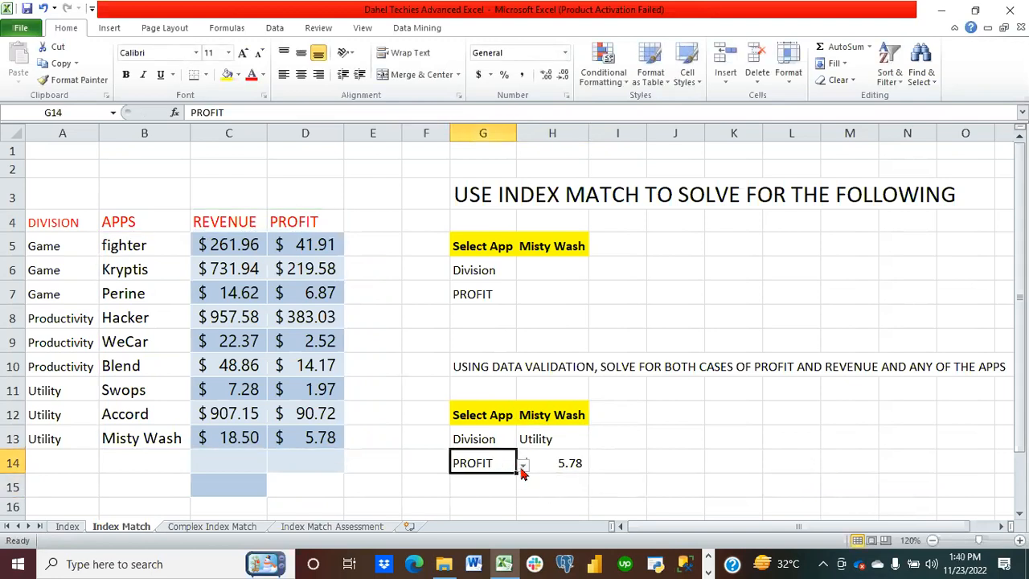
left_click(522, 465)
left_click(492, 477)
left_click(494, 483)
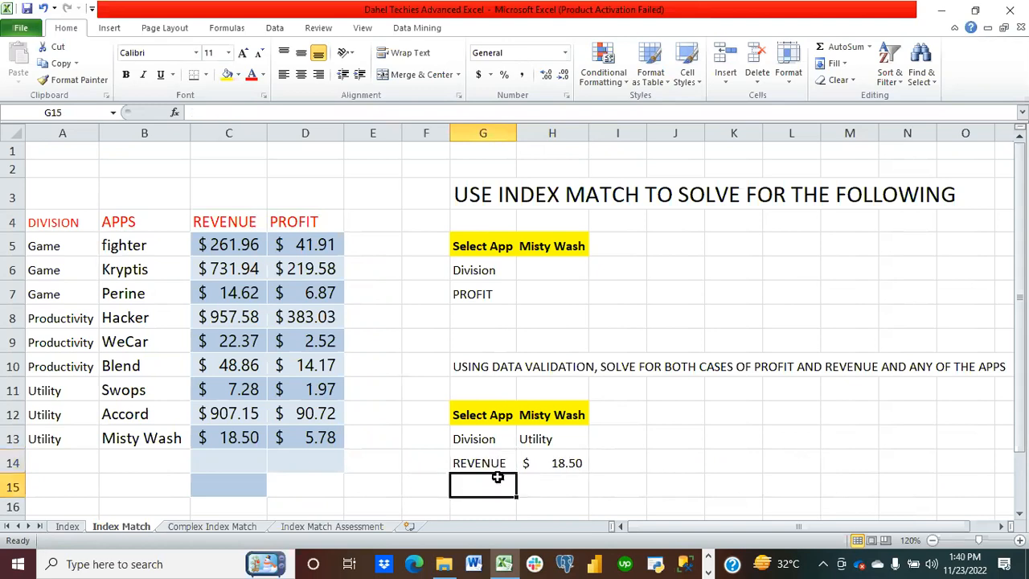
left_click(494, 463)
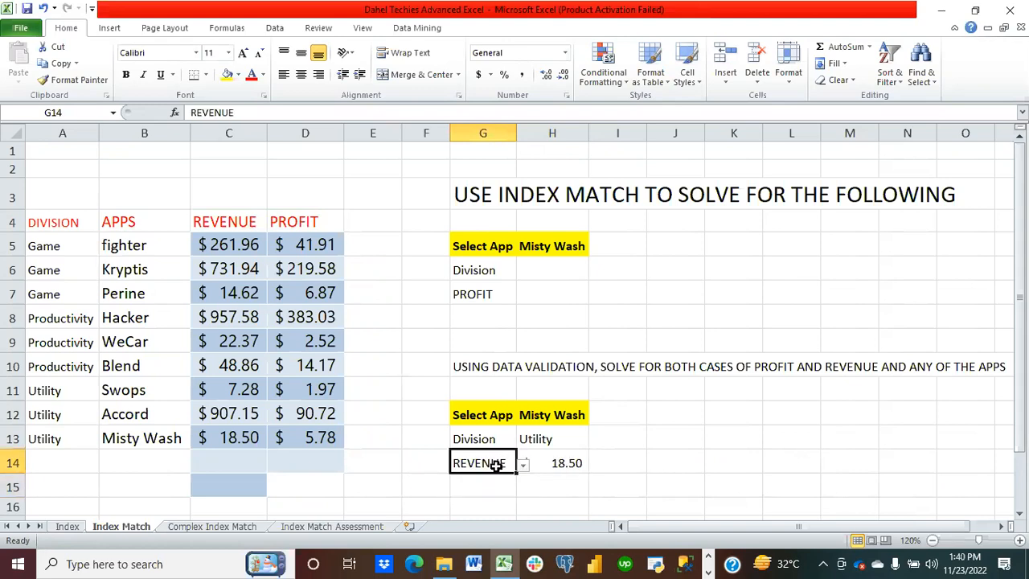
Step: Choose Blend as the selected app in H12
left_click(572, 412)
left_click(596, 418)
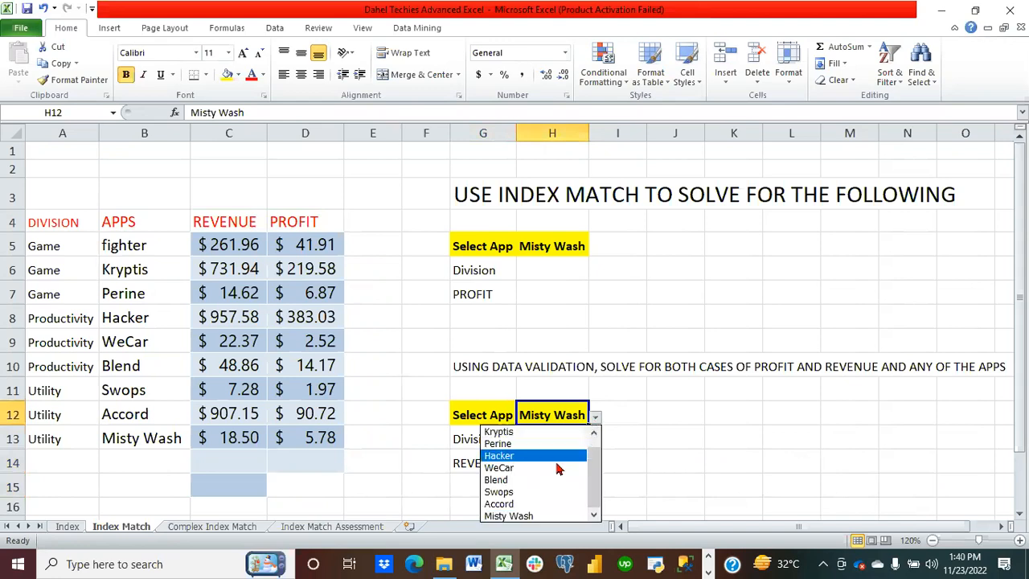
left_click(543, 485)
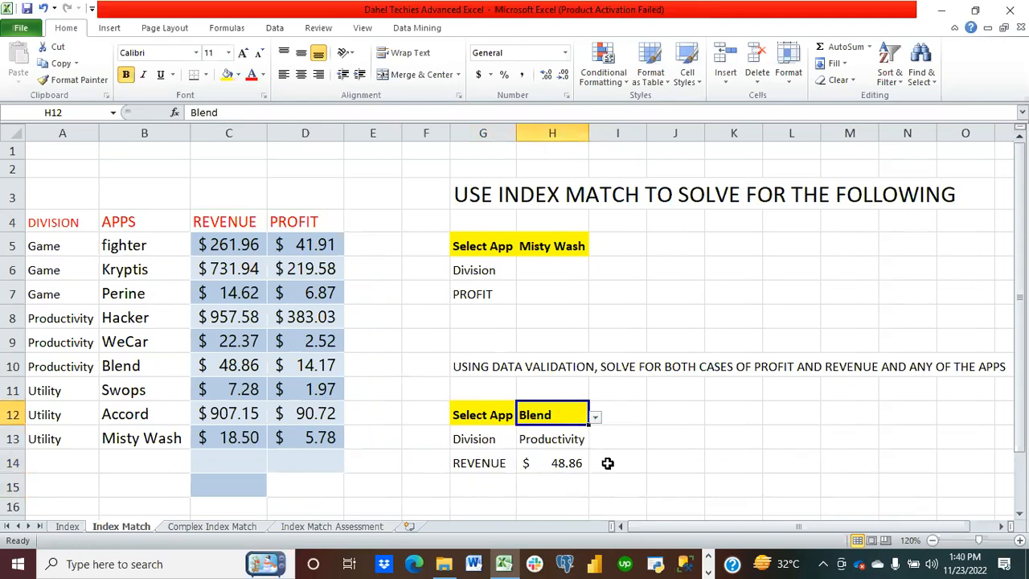
Step: Switch G14 back to PROFIT from its dropdown
left_click(488, 474)
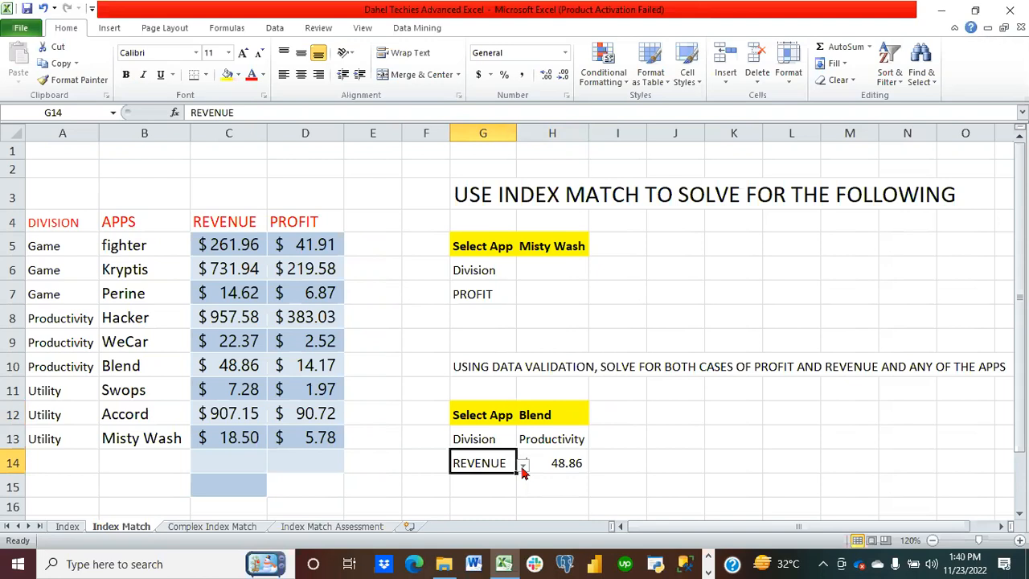
left_click(522, 465)
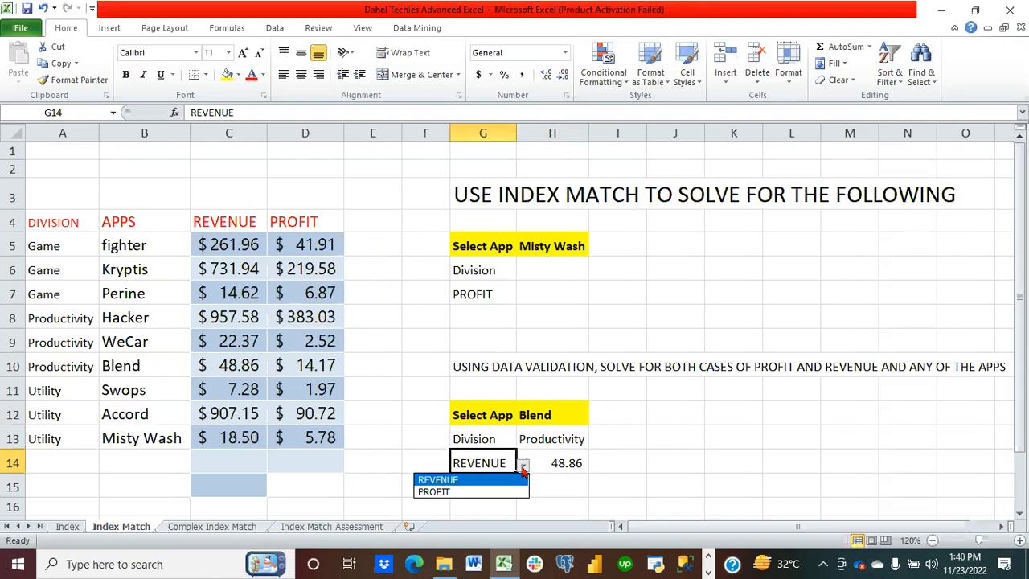
left_click(513, 492)
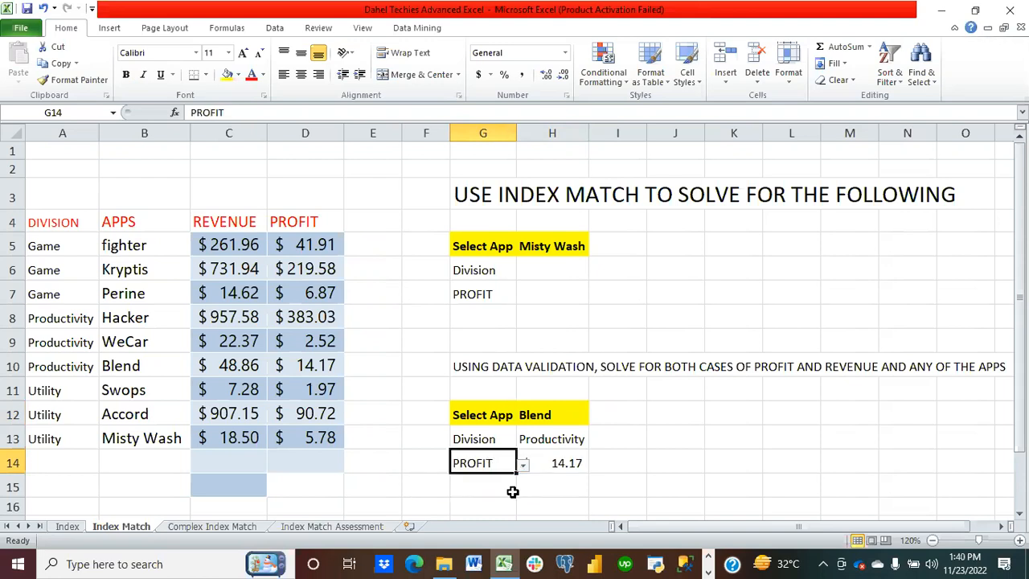
Step: Choose Accord as the selected app in H12
left_click(576, 418)
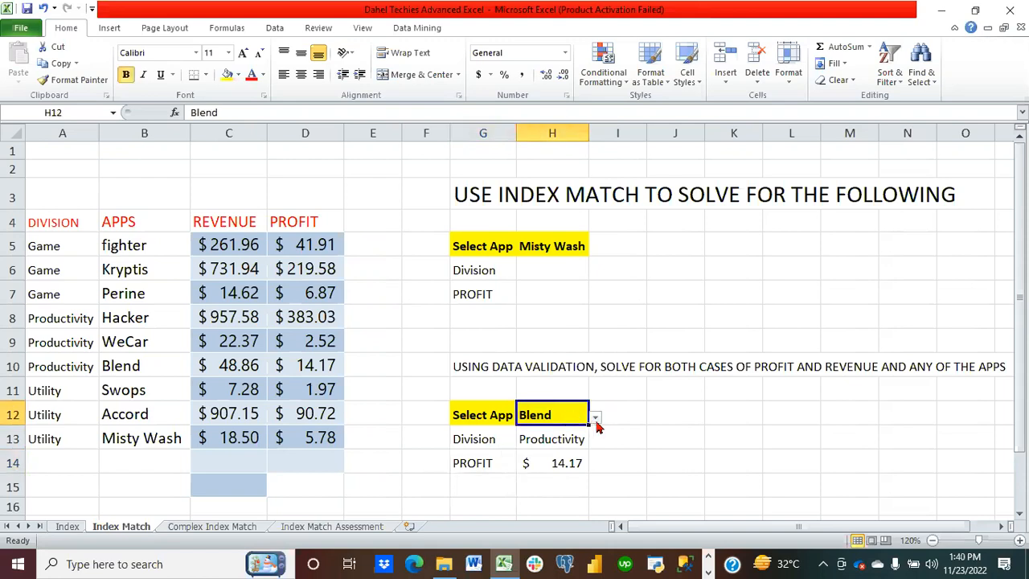
left_click(596, 417)
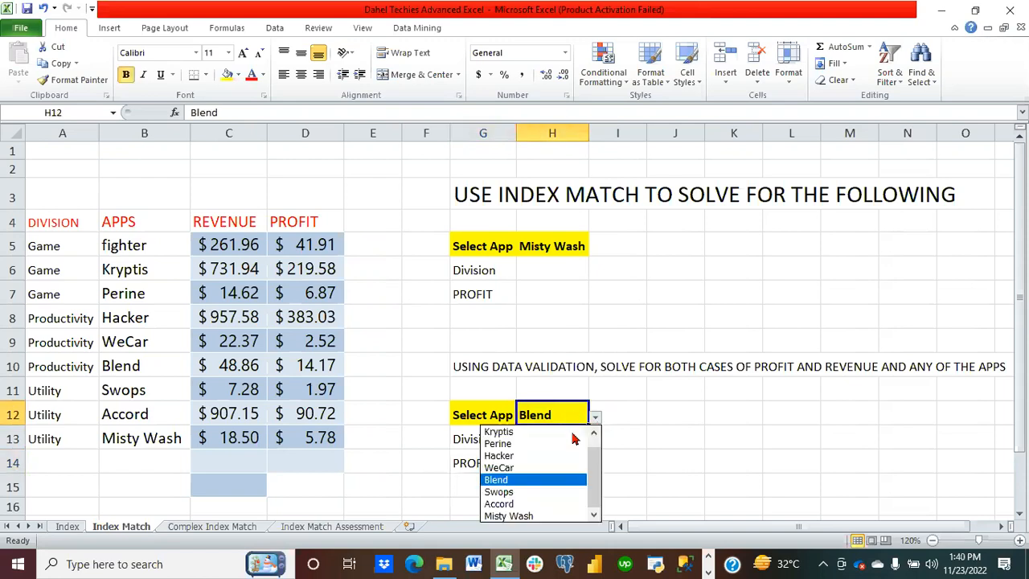
left_click(536, 504)
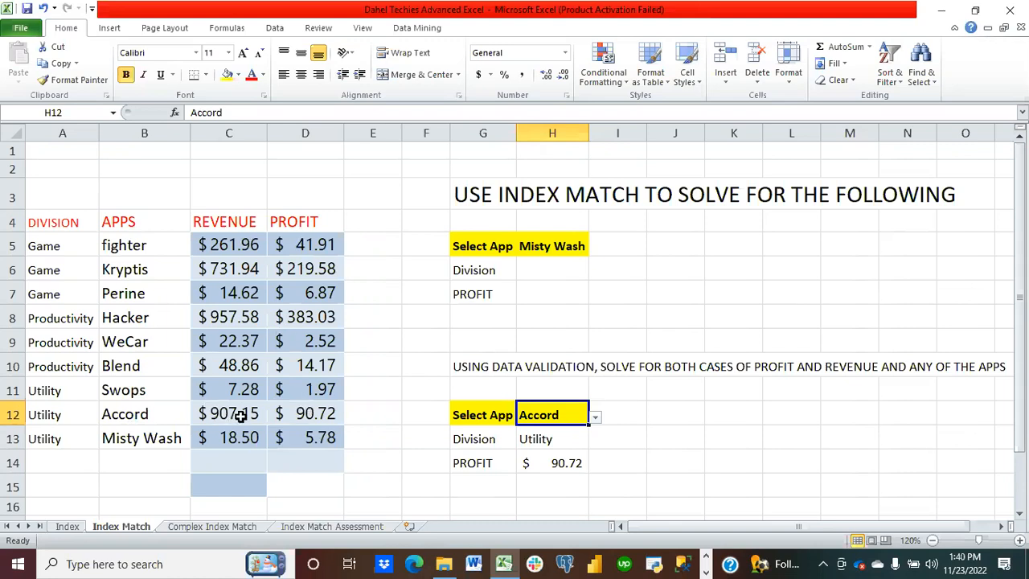
left_click_drag(474, 466, 524, 459)
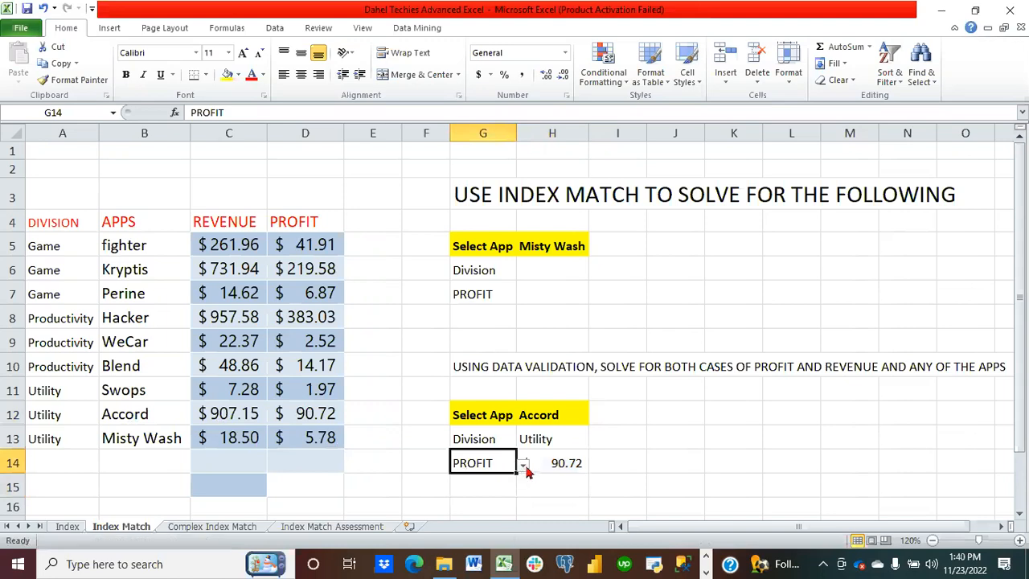
Step: Switch G14 to REVENUE from its dropdown to check the result for Accord
left_click(524, 466)
left_click(497, 480)
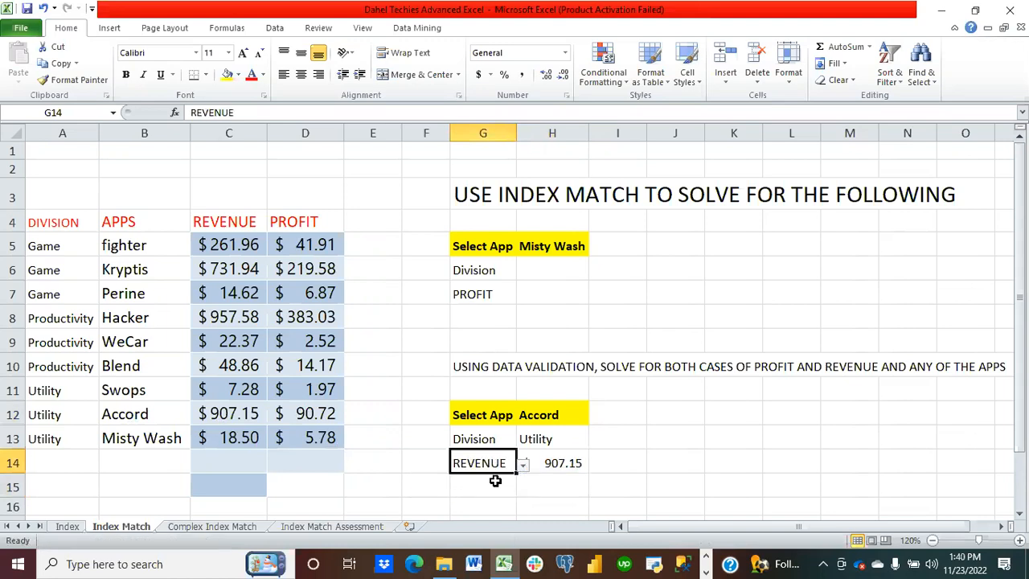
left_click(643, 465)
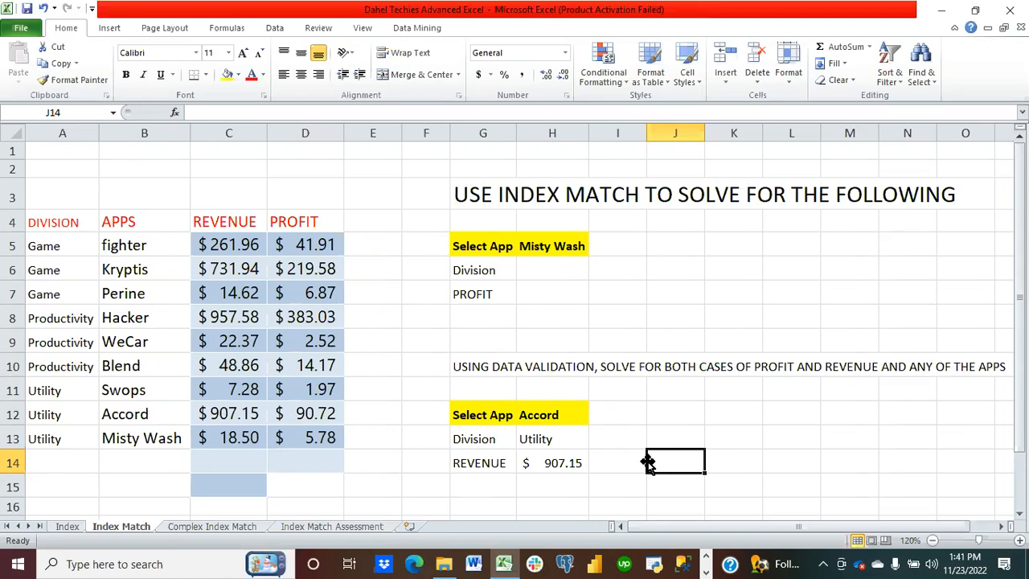
Step: Convert the data range A4:D13 into a table with headers
scroll(680, 426, "down", 1)
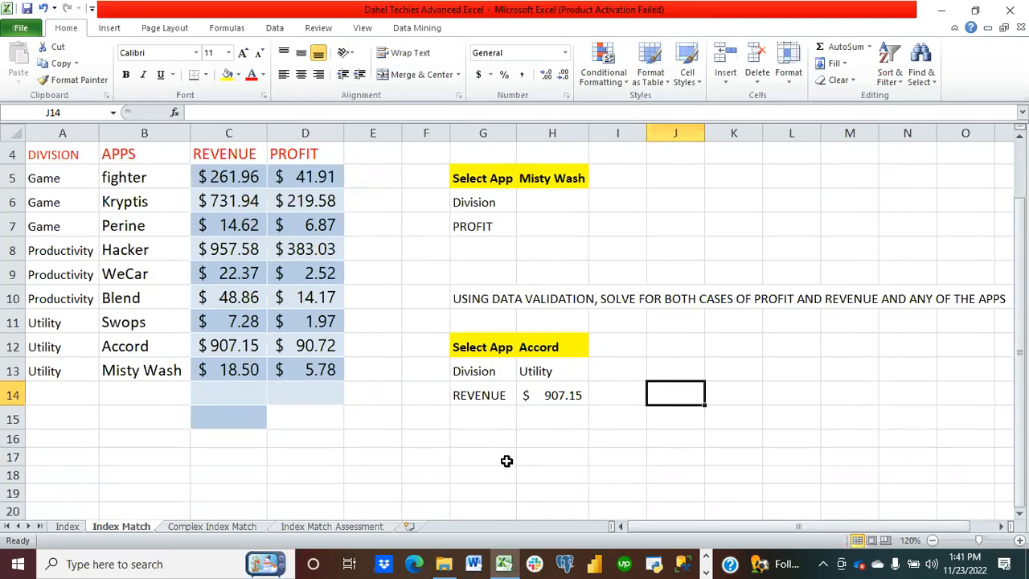
left_click(549, 440)
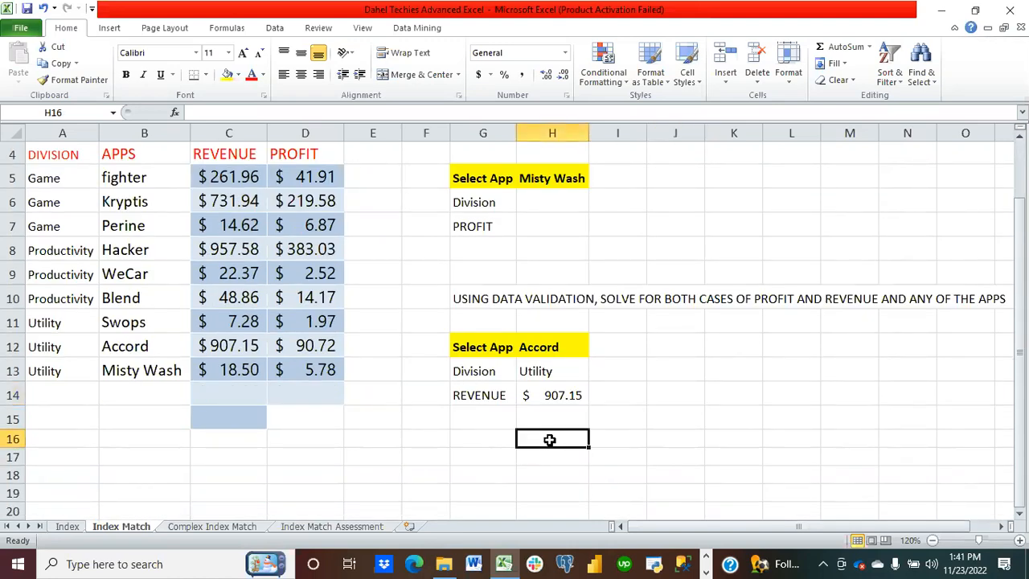
scroll(549, 440, "up", 1)
left_click(149, 267)
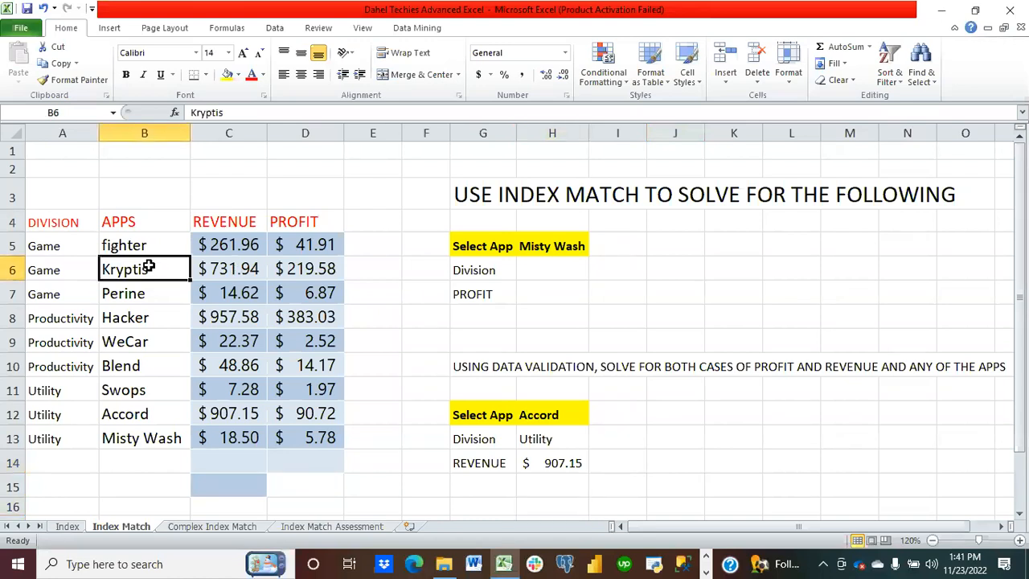
key("ctrl+a")
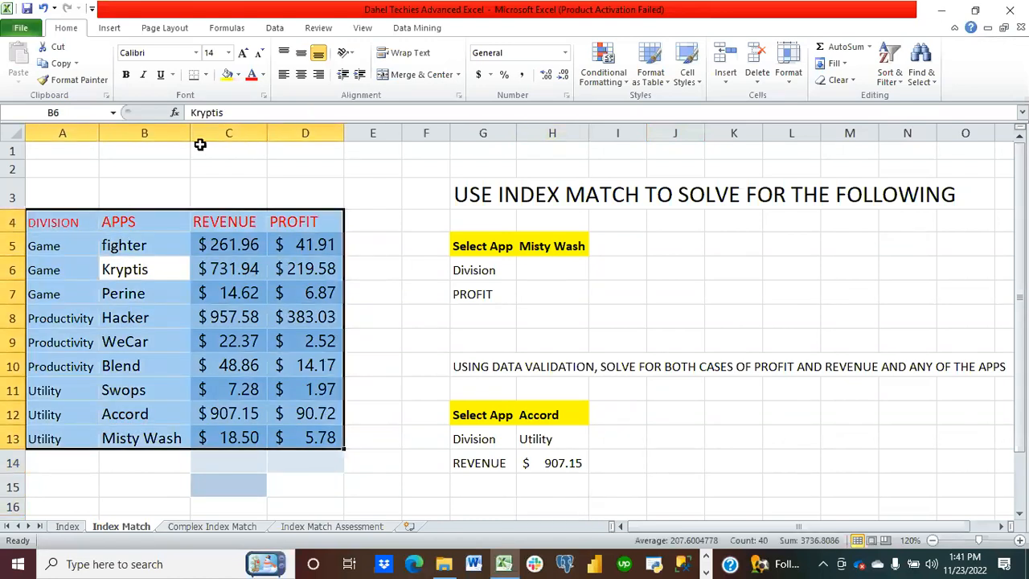
key("ctrl+t")
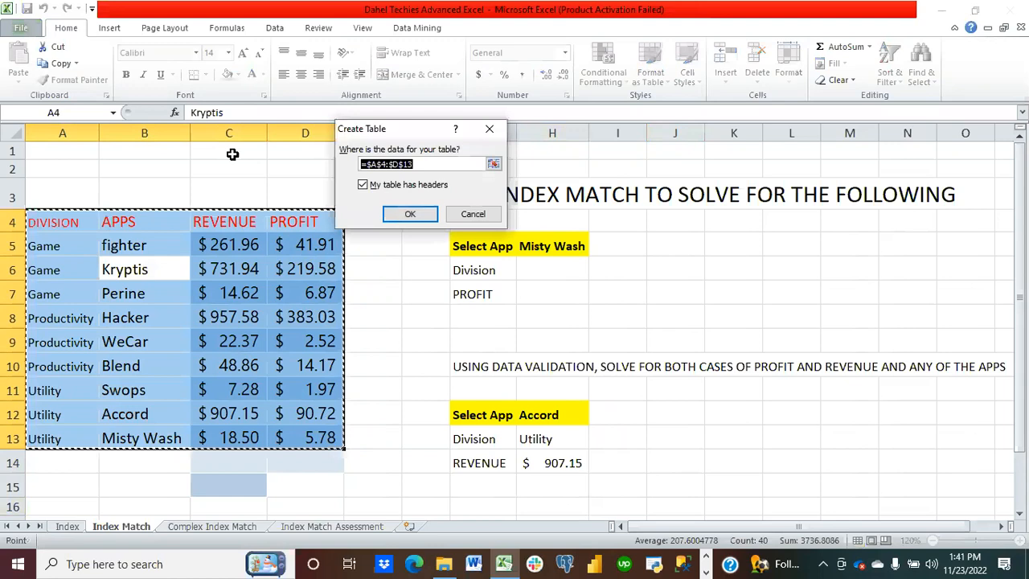
left_click(409, 214)
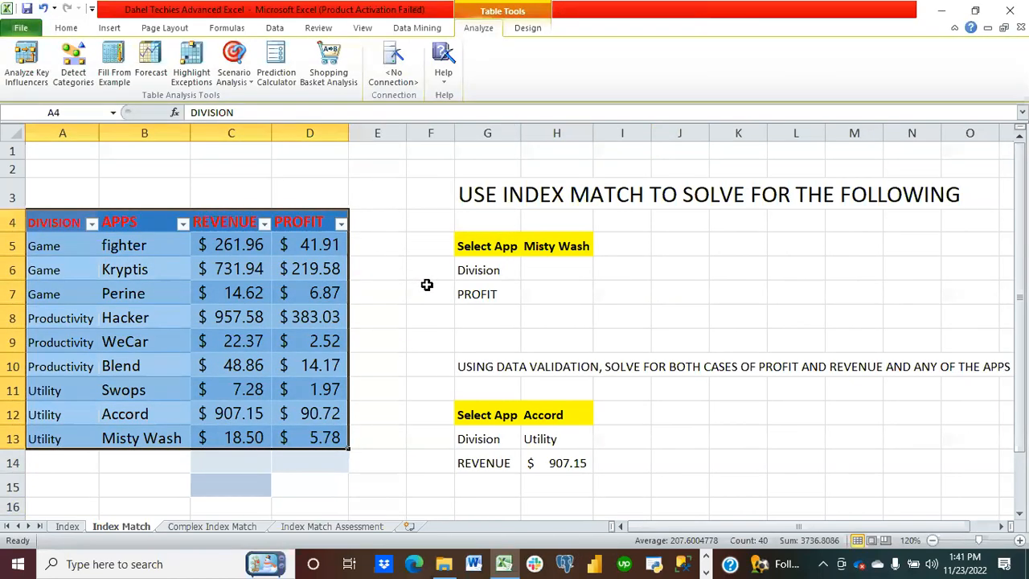
Step: Copy the labels in G12:G14 down to G16:G18
scroll(423, 320, "down", 1)
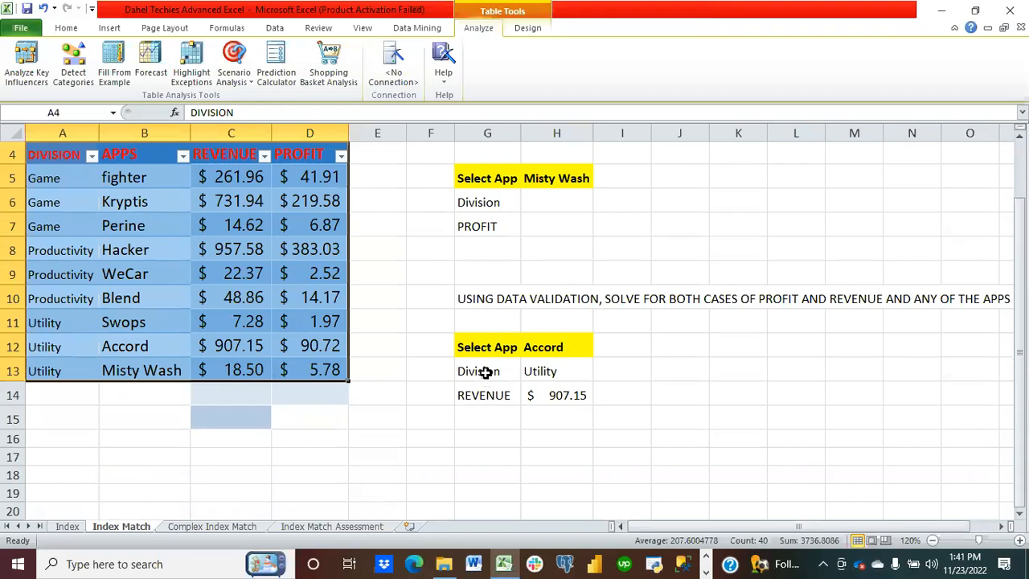
left_click_drag(481, 350, 483, 389)
key("ctrl+c")
left_click(486, 442)
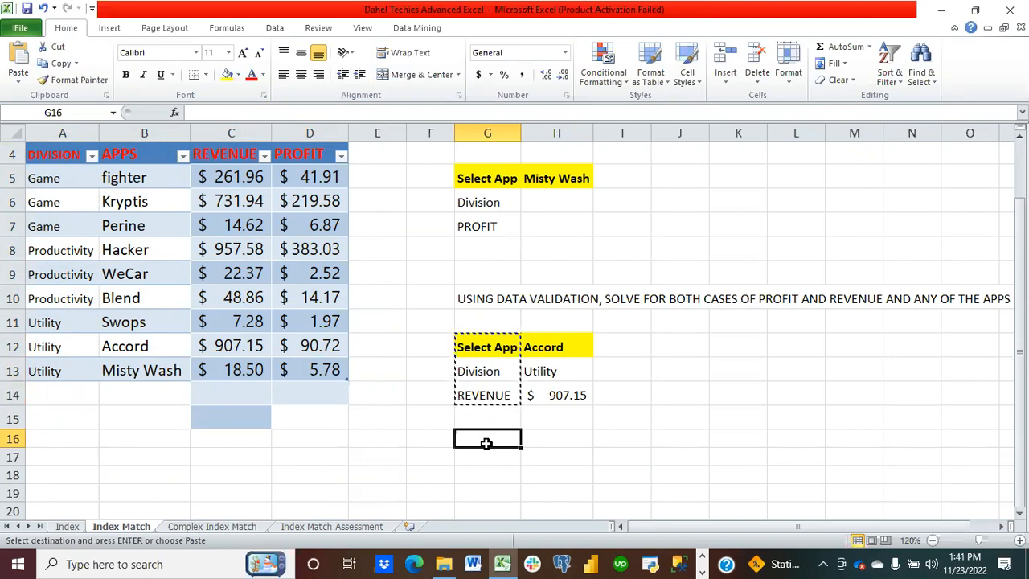
key("ctrl+v")
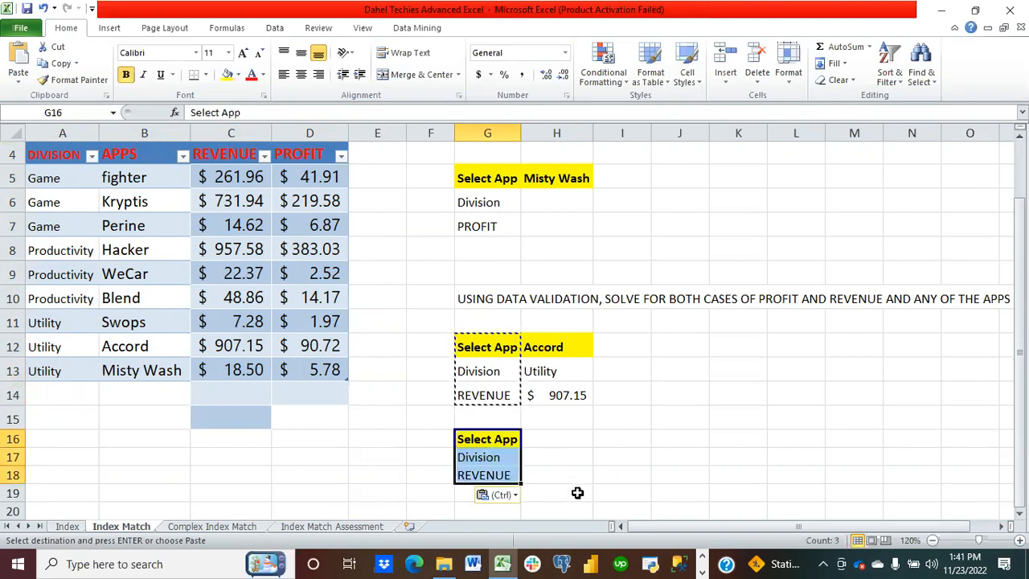
Step: Copy the Accord app selection from H12 into H16
left_click(551, 347)
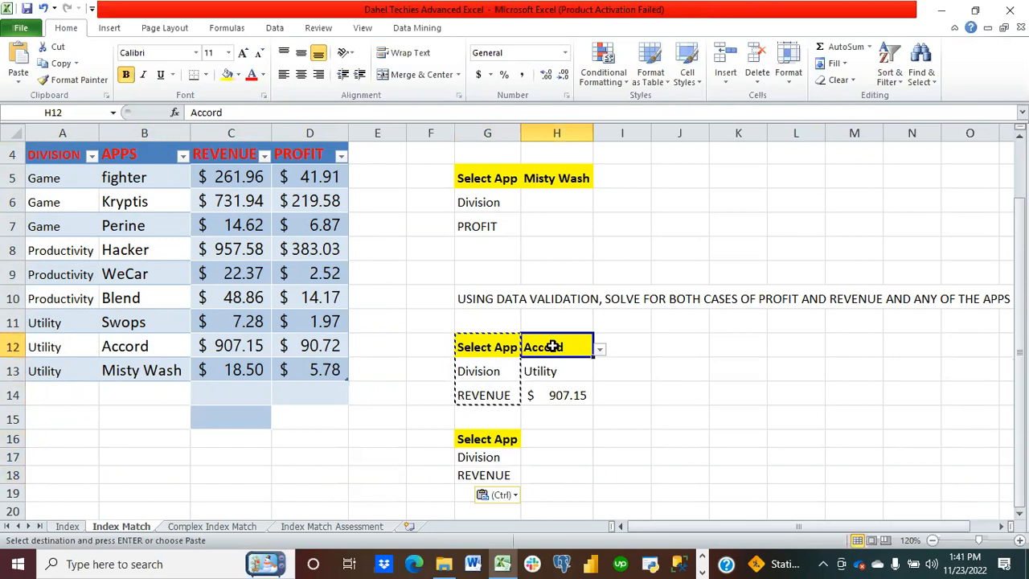
key("ctrl+c")
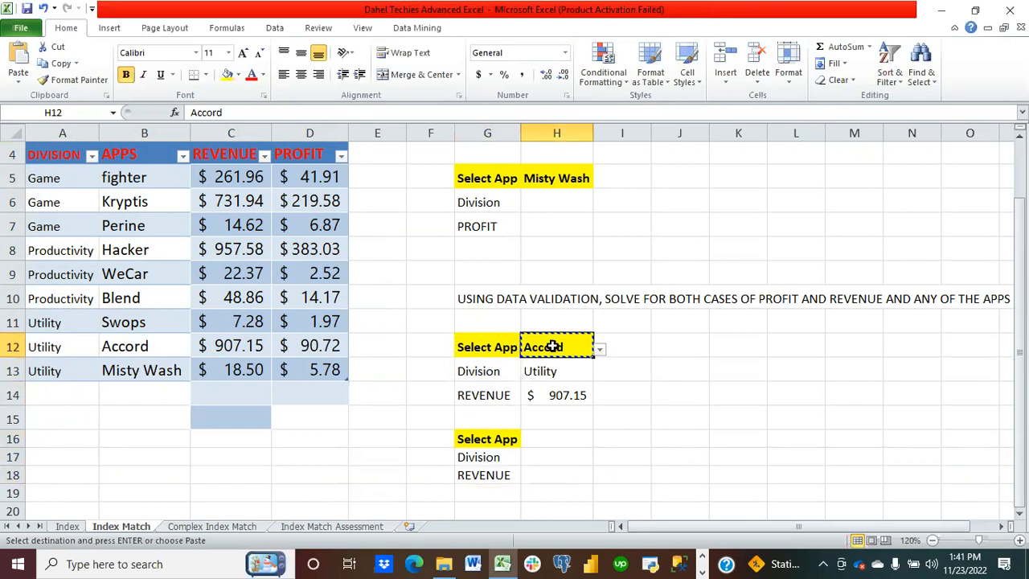
left_click(554, 439)
key("ctrl+v")
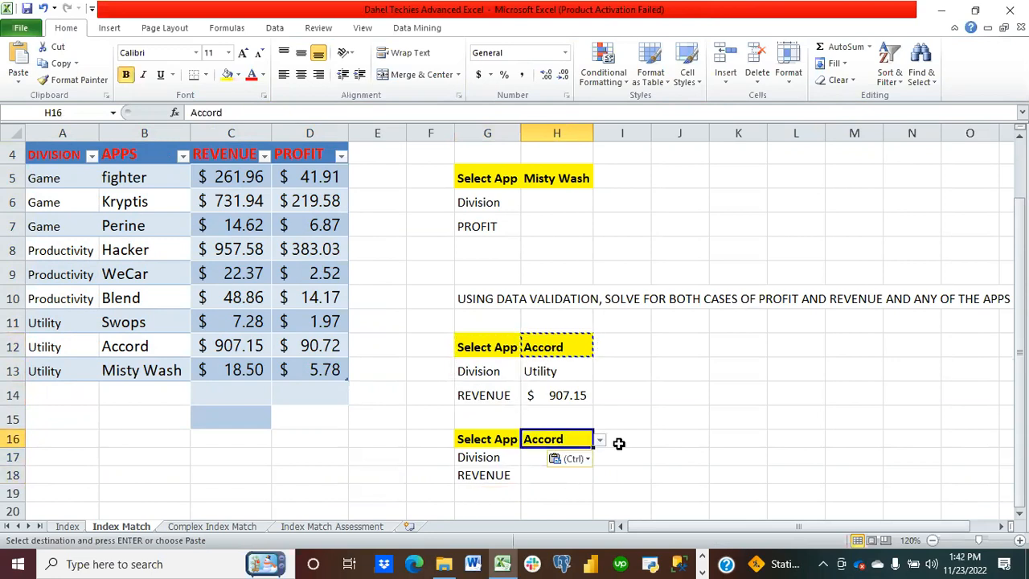
left_click(500, 453)
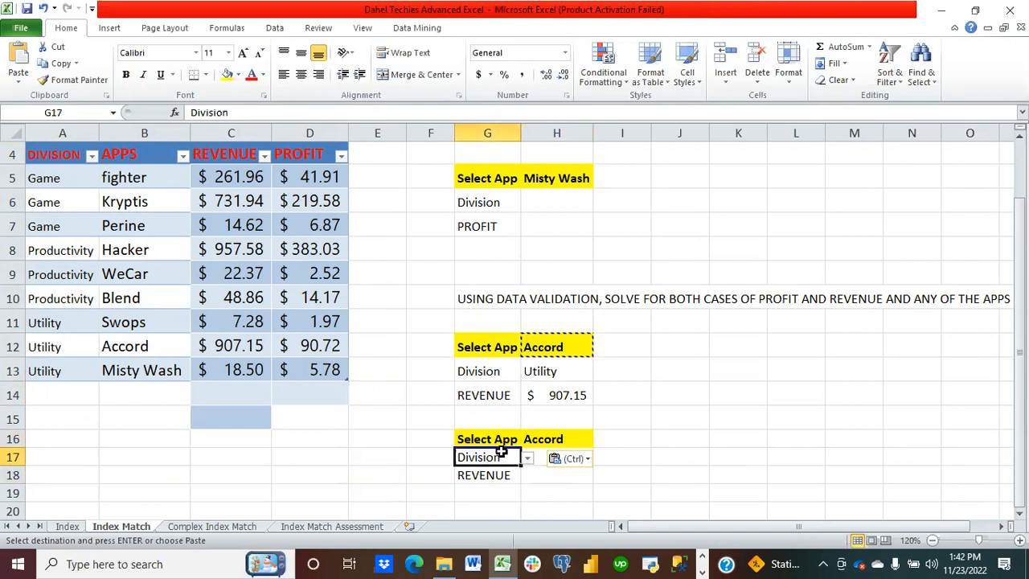
left_click(617, 475)
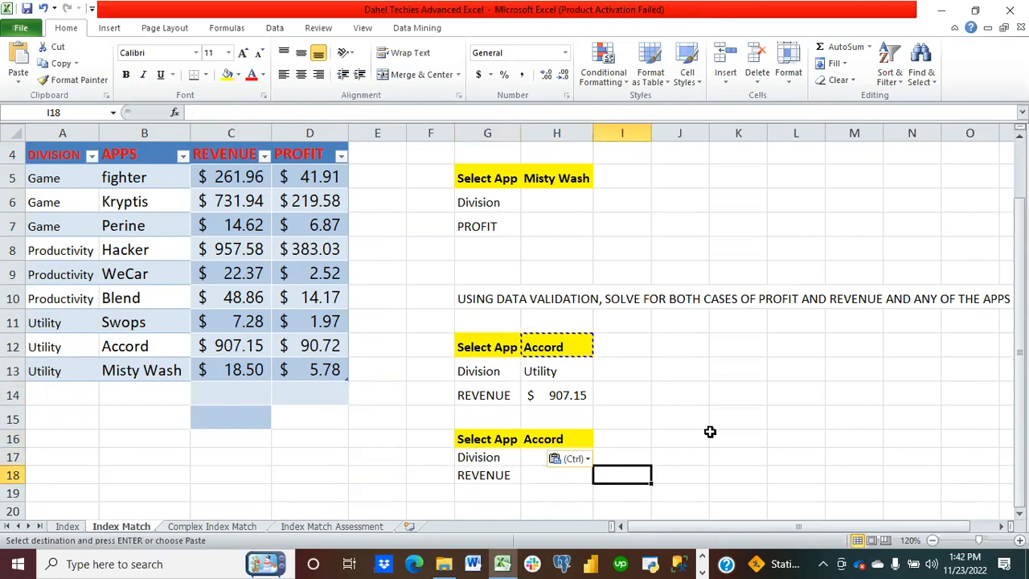
key("Escape")
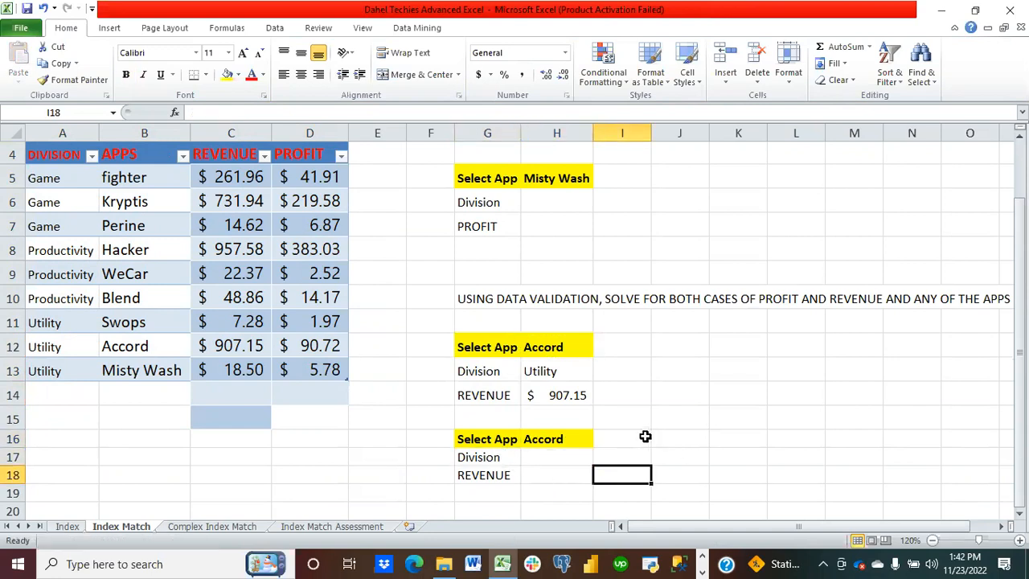
left_click(547, 455)
type("=")
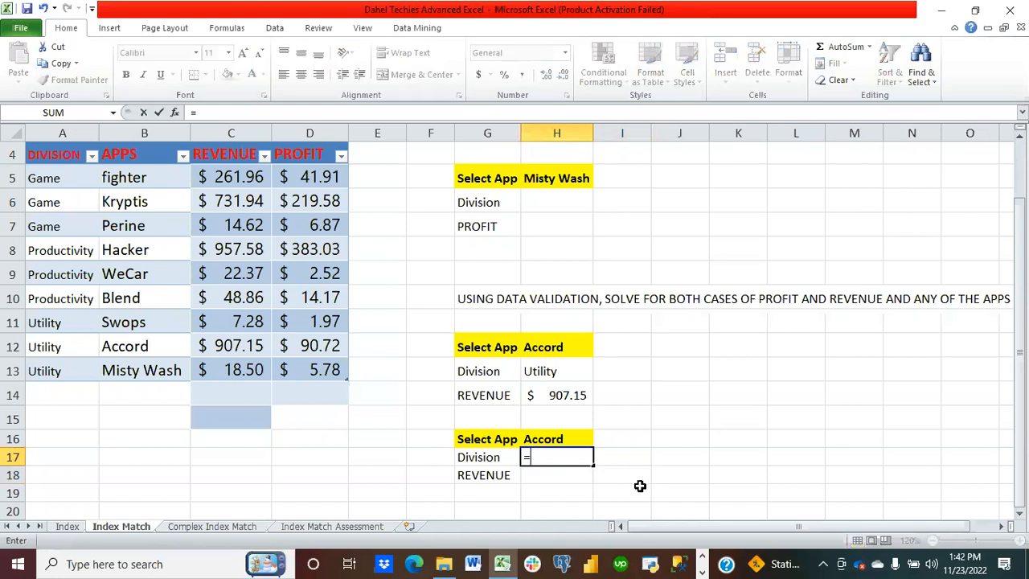
type("in")
type("x")
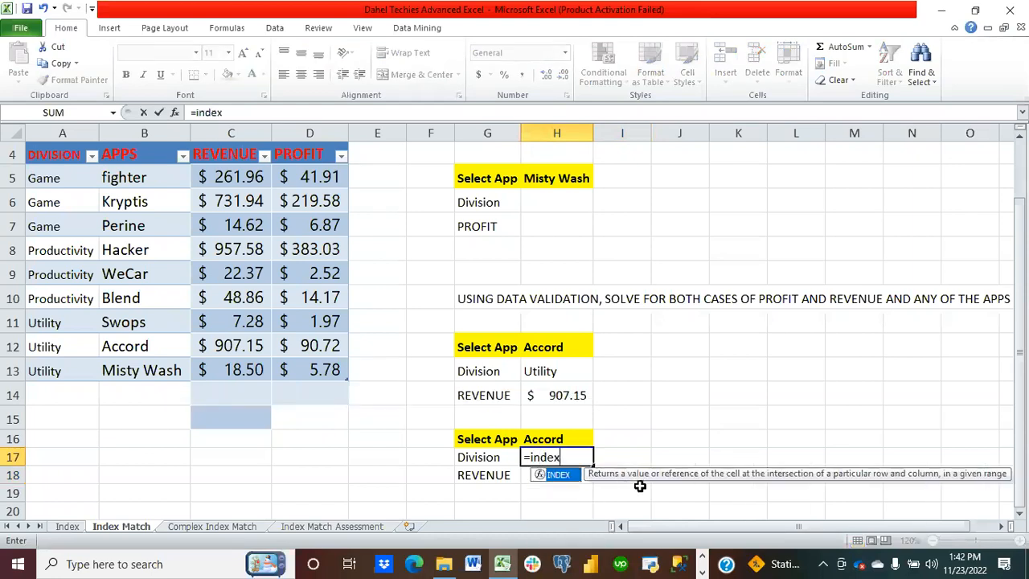
key("BackSpace")
key("BackSpace")
key("BackSpace")
key("BackSpace")
key("BackSpace")
key("BackSpace")
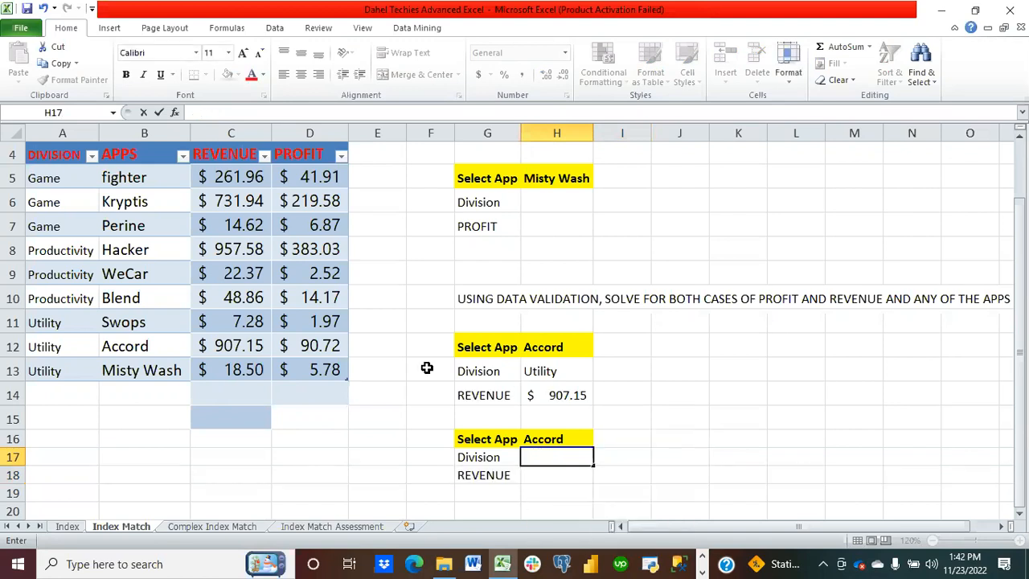
Step: Rename the data table as DIVISIONTABLE
left_click(307, 316)
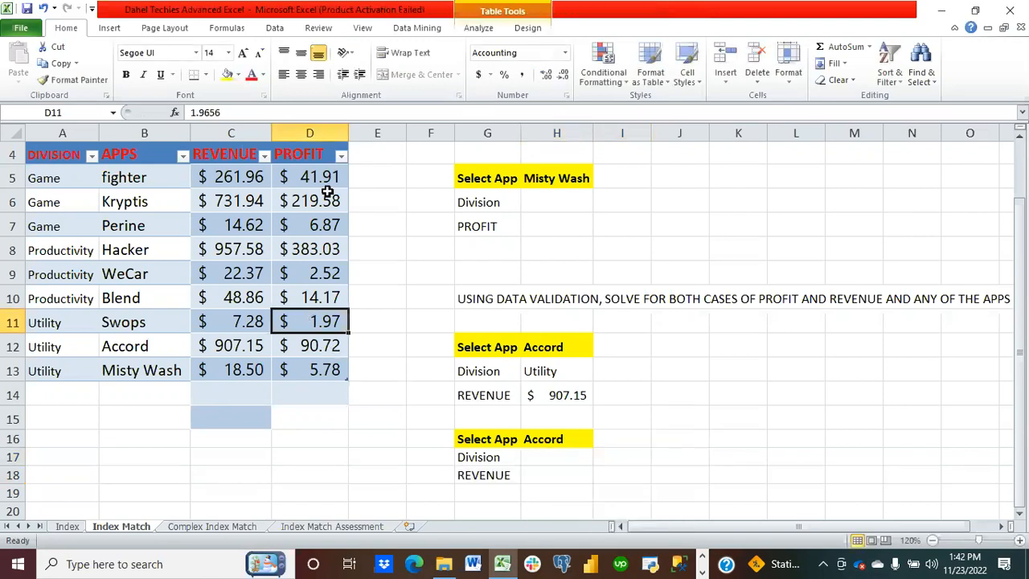
left_click(527, 30)
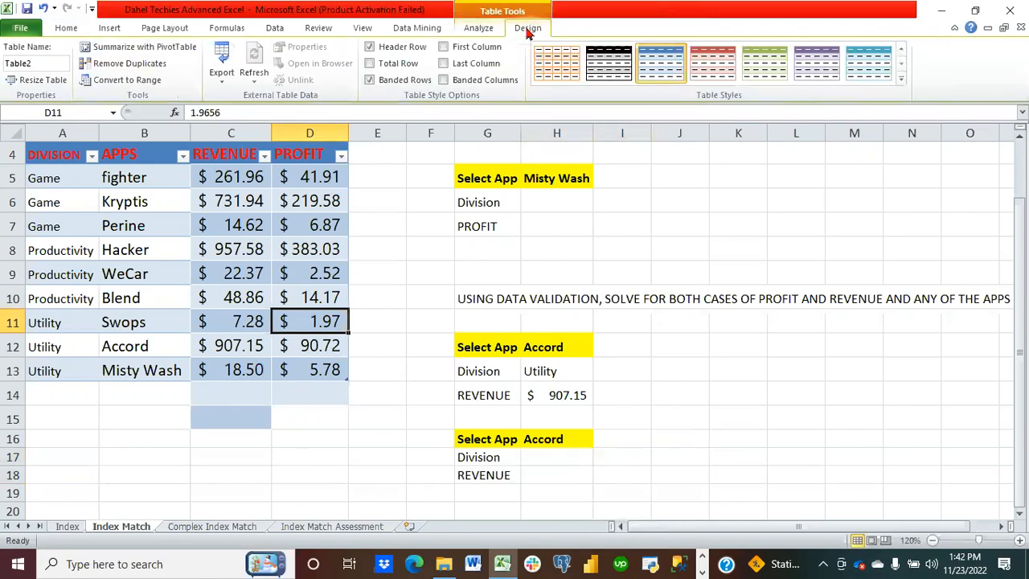
left_click(46, 79)
type("DIV")
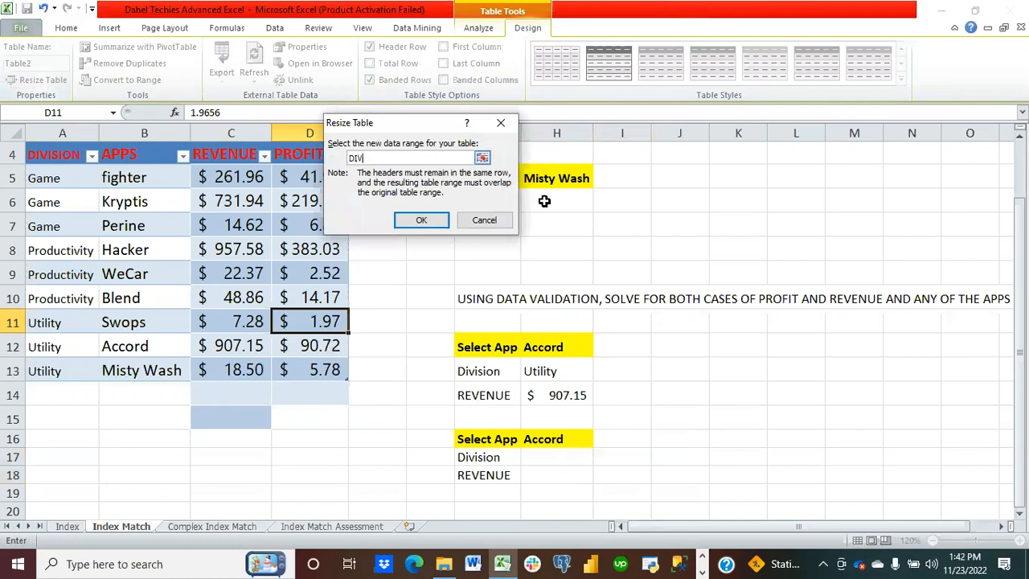
left_click(485, 221)
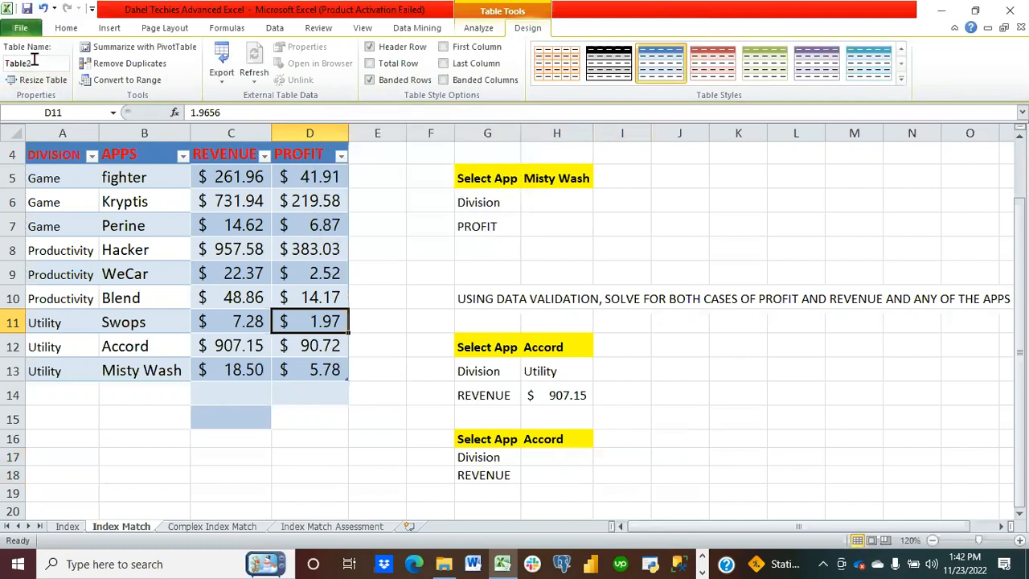
left_click(43, 64)
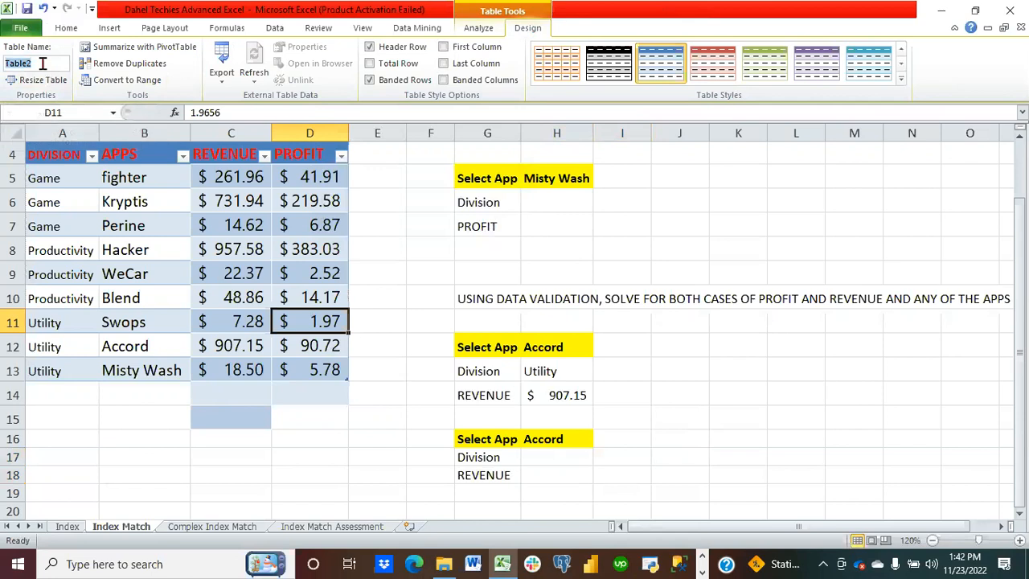
type("DIVISIONTABLE")
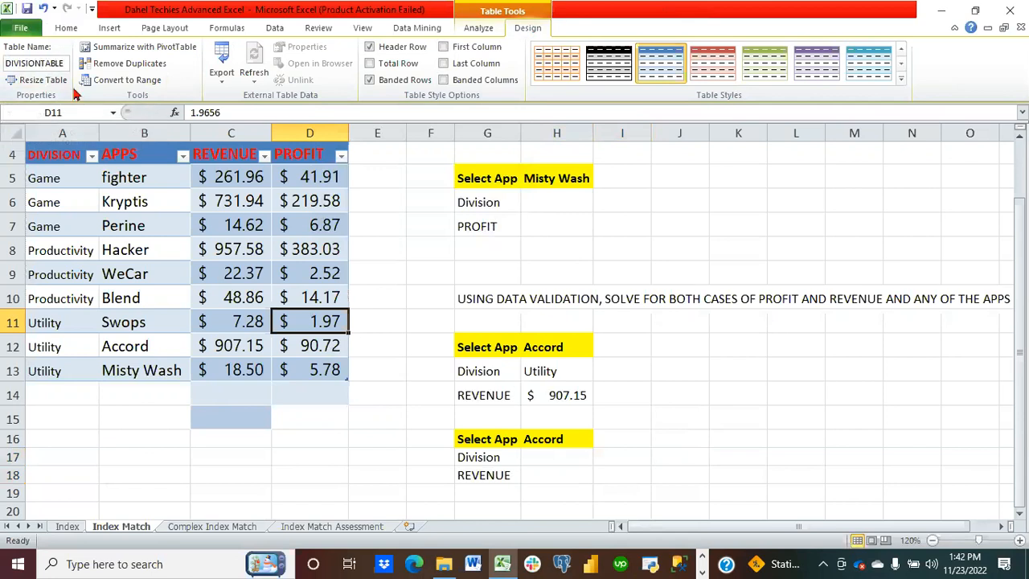
Step: In H17, start an INDEX formula over the DIVISIONTABLE DIVISION column and open a nested MATCH function
left_click(554, 459)
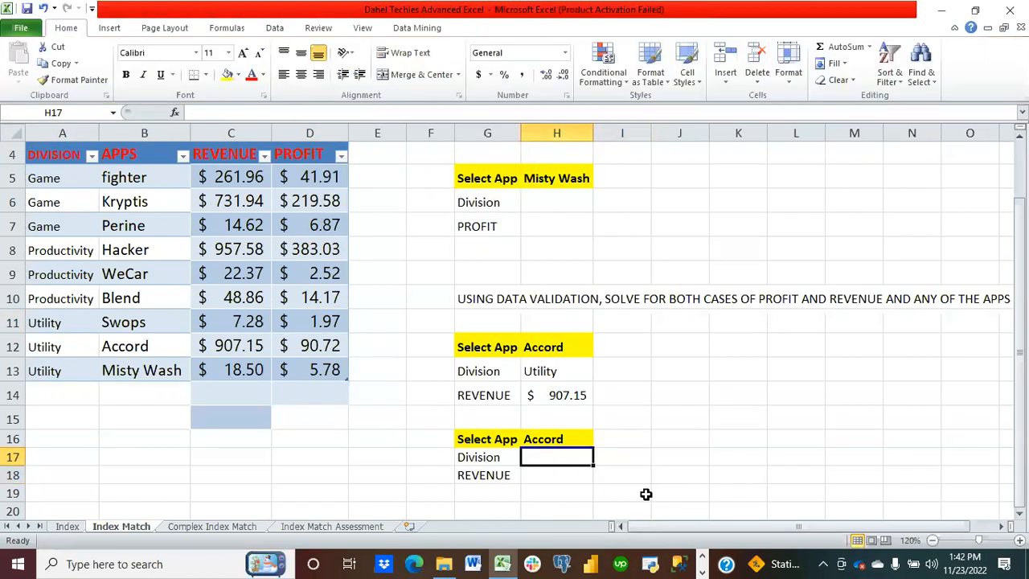
type("=I")
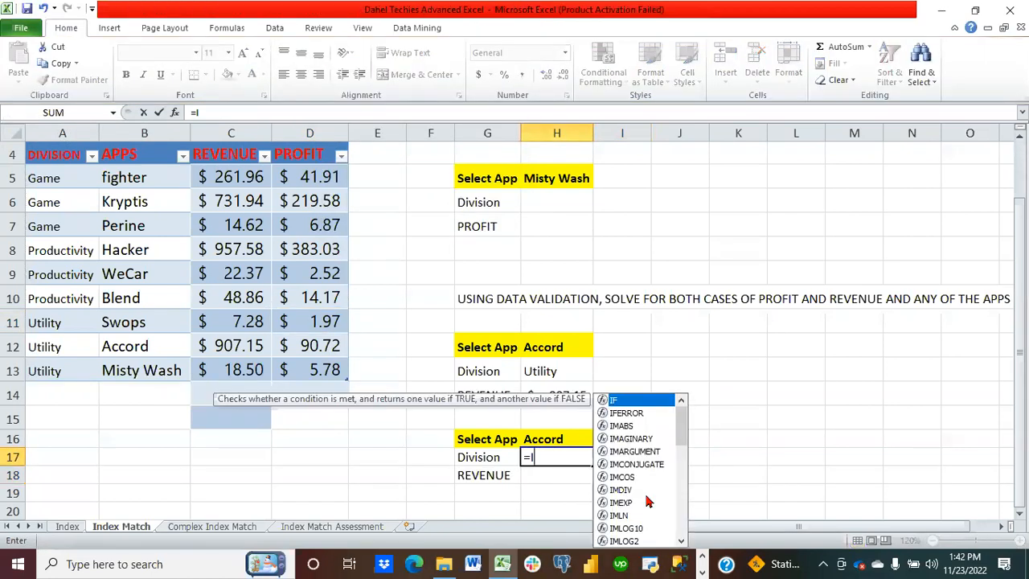
type("NDEX(D")
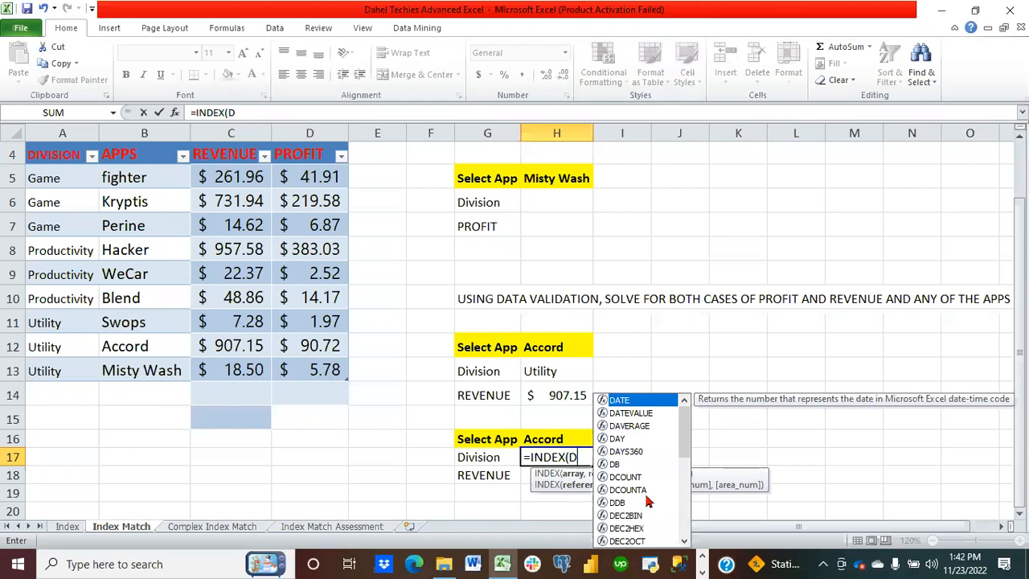
type("I")
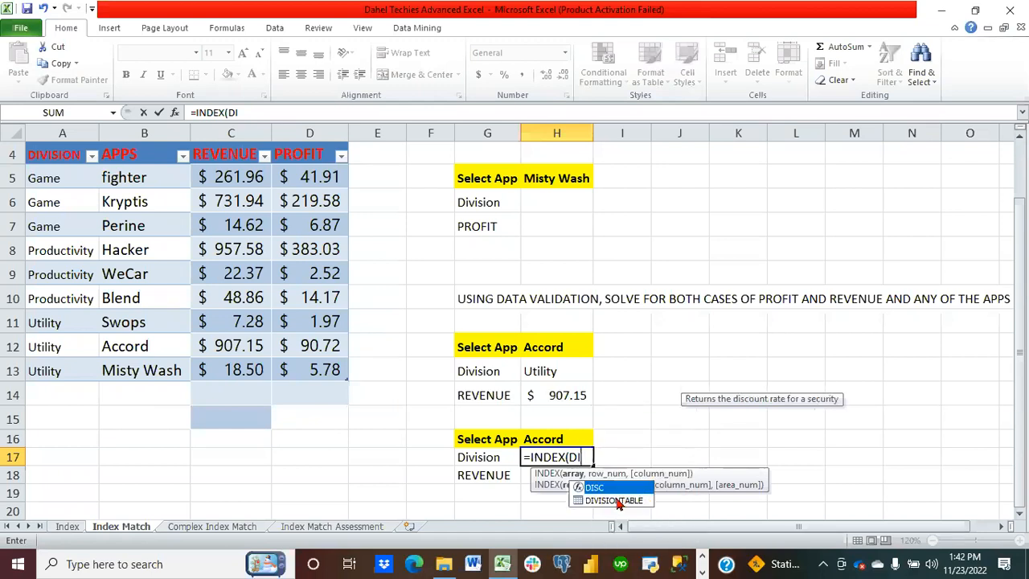
double_click(616, 498)
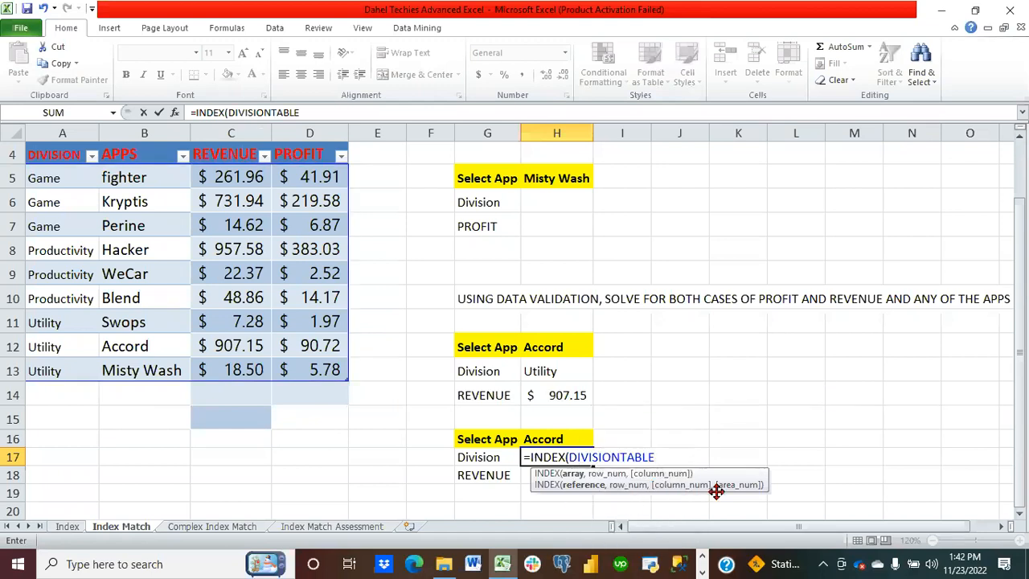
type("[")
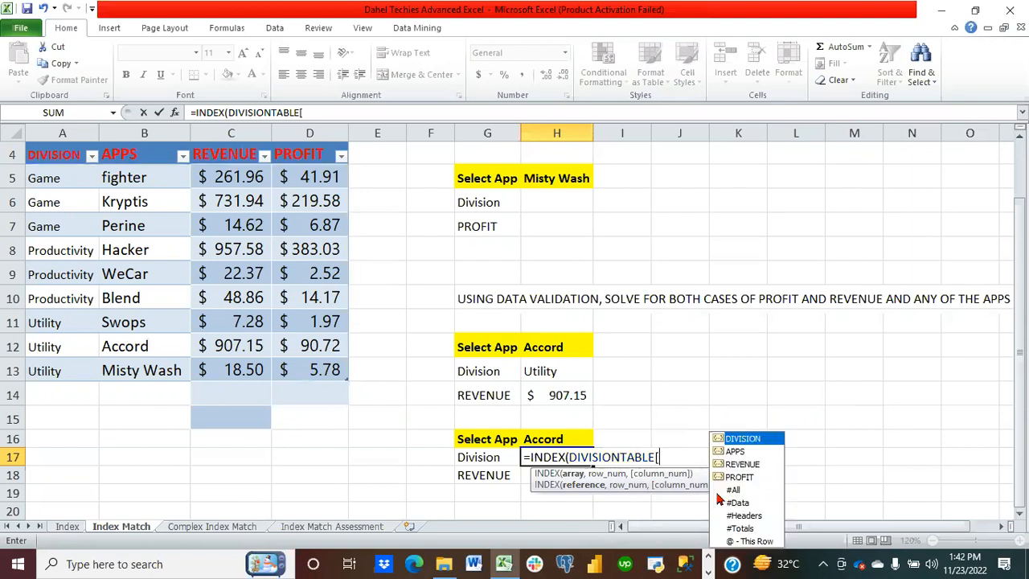
double_click(738, 440)
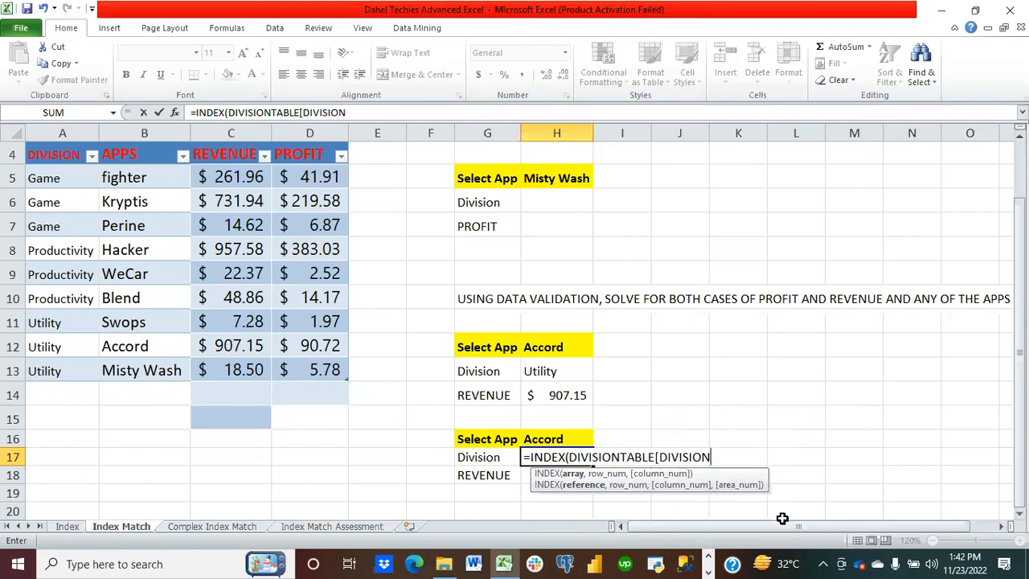
type(",")
key("BackSpace")
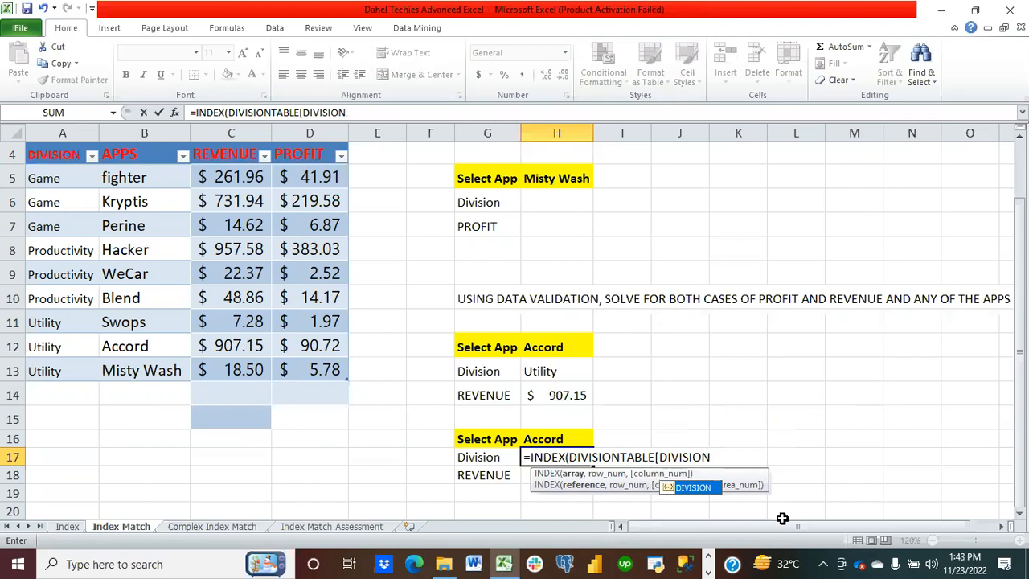
type("],MATCH")
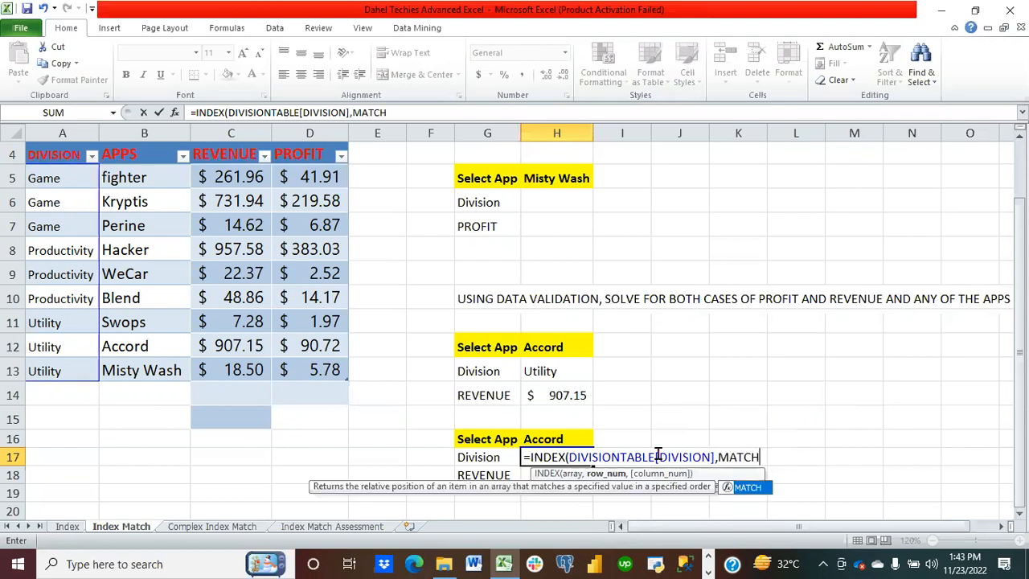
type("(")
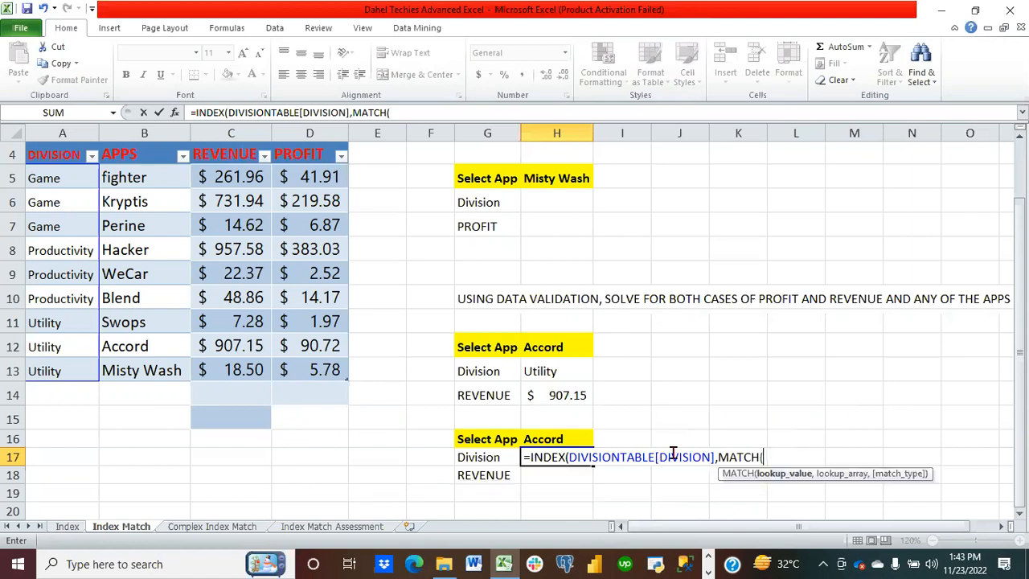
Step: Complete the MATCH with H16, the DIVISIONTABLE APPS column and exact match 0, then enter the formula
left_click(556, 440)
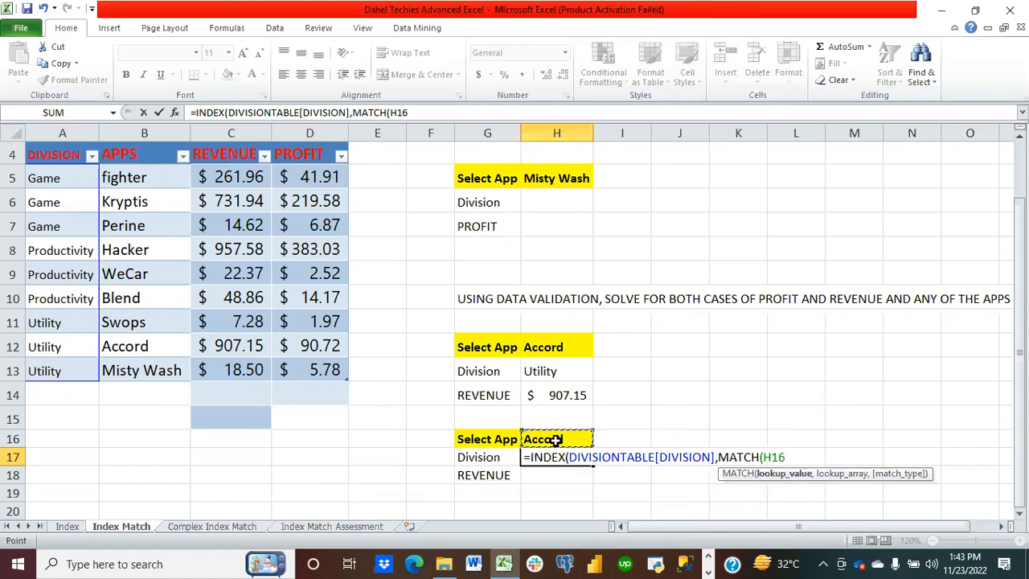
type(",DIVI")
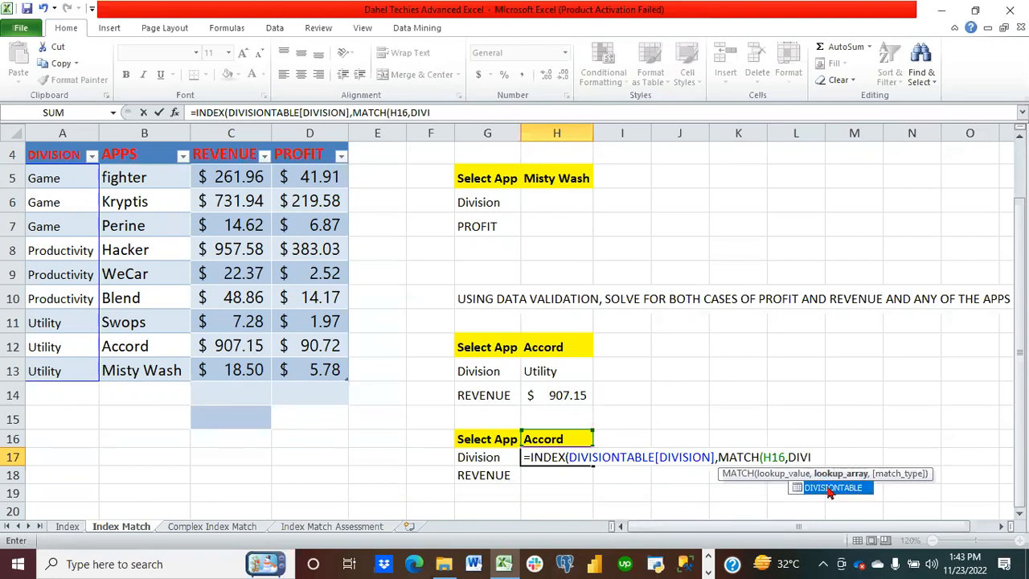
double_click(830, 488)
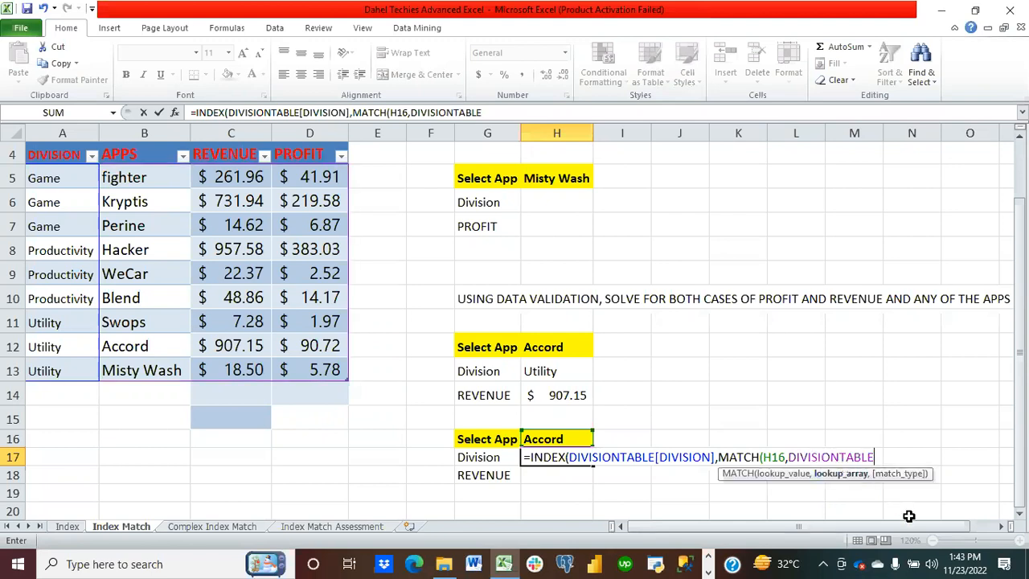
type("[")
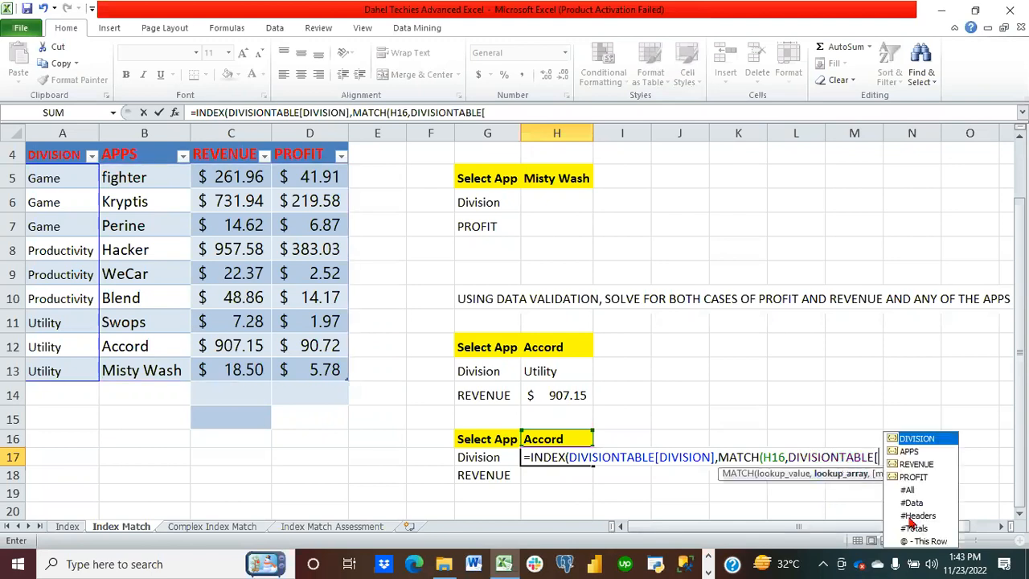
double_click(917, 451)
type("]")
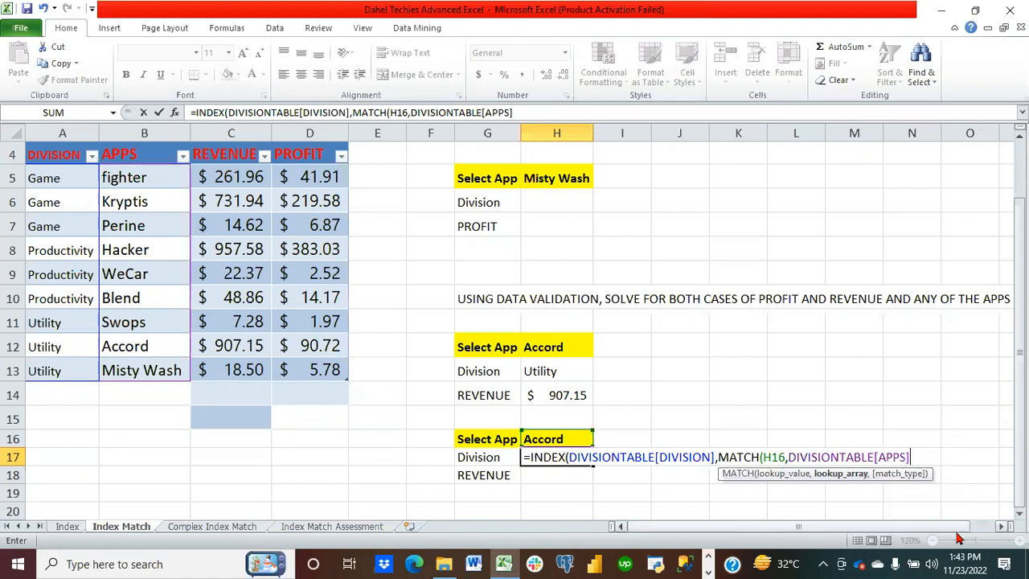
type(",")
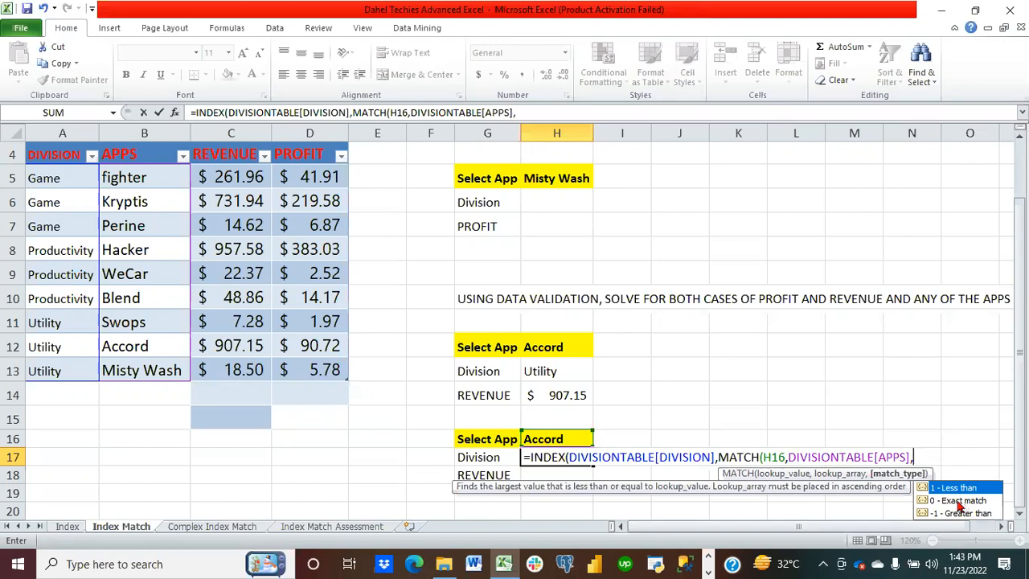
double_click(958, 500)
type("))")
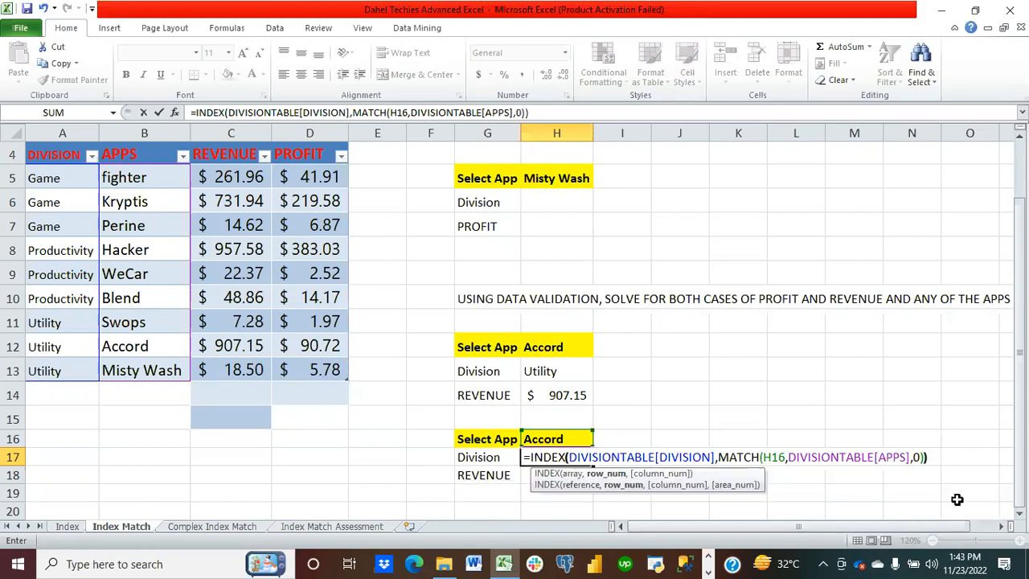
key("Return")
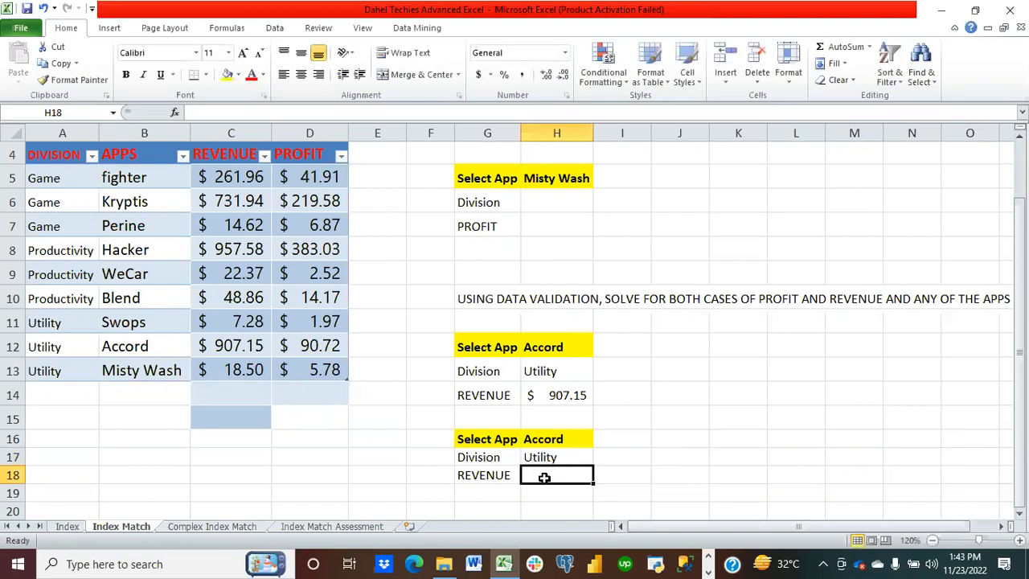
Step: In H18, start an INDEX formula whose array refers to DIVISIONTABLE
type("=")
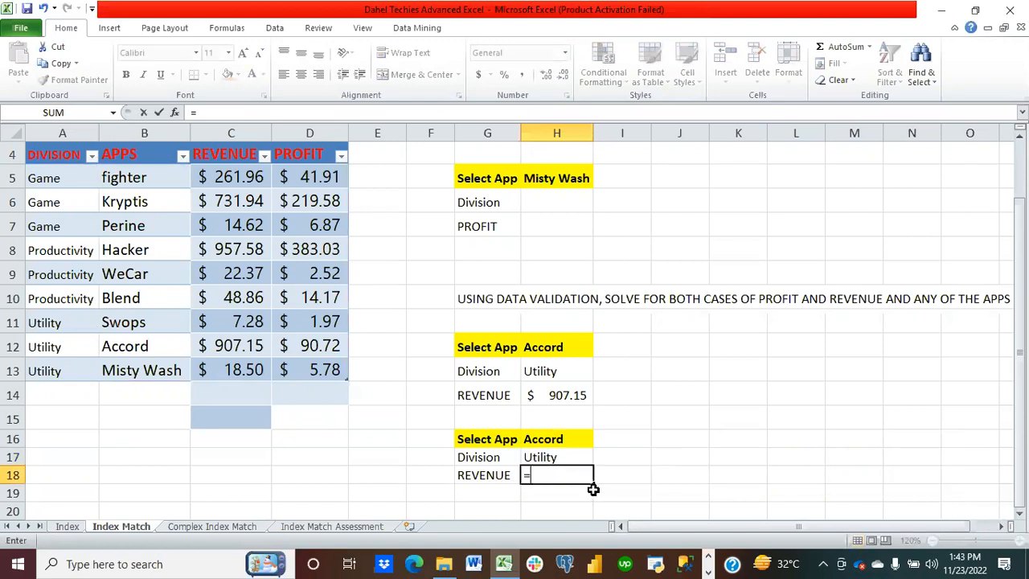
type("INDEX")
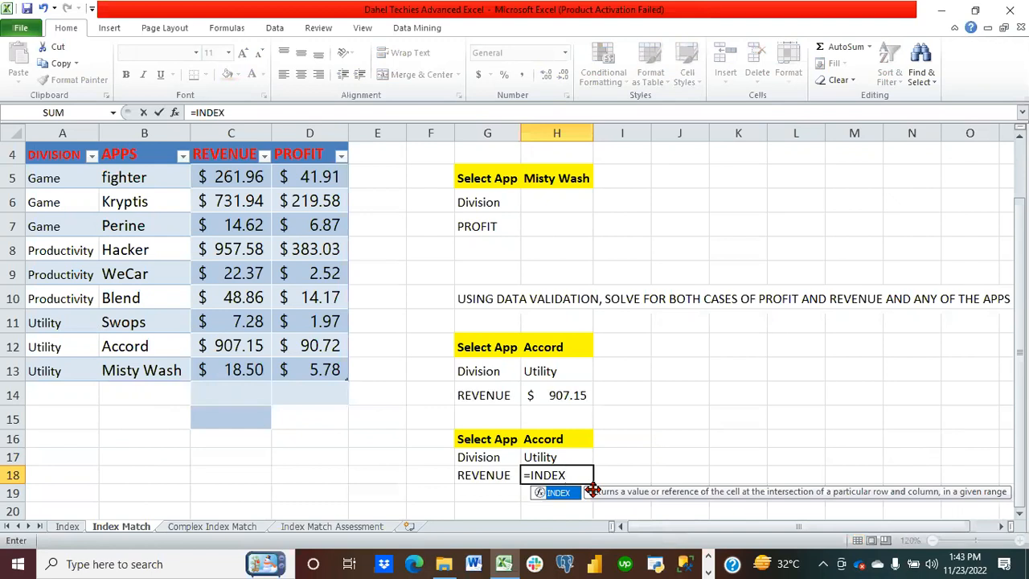
type("(DIV")
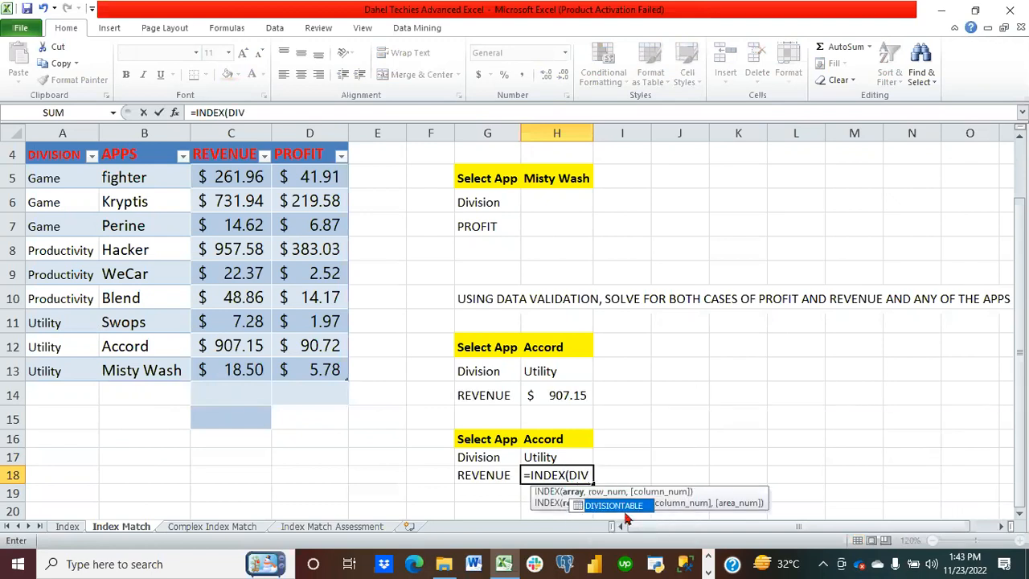
double_click(613, 505)
type("[")
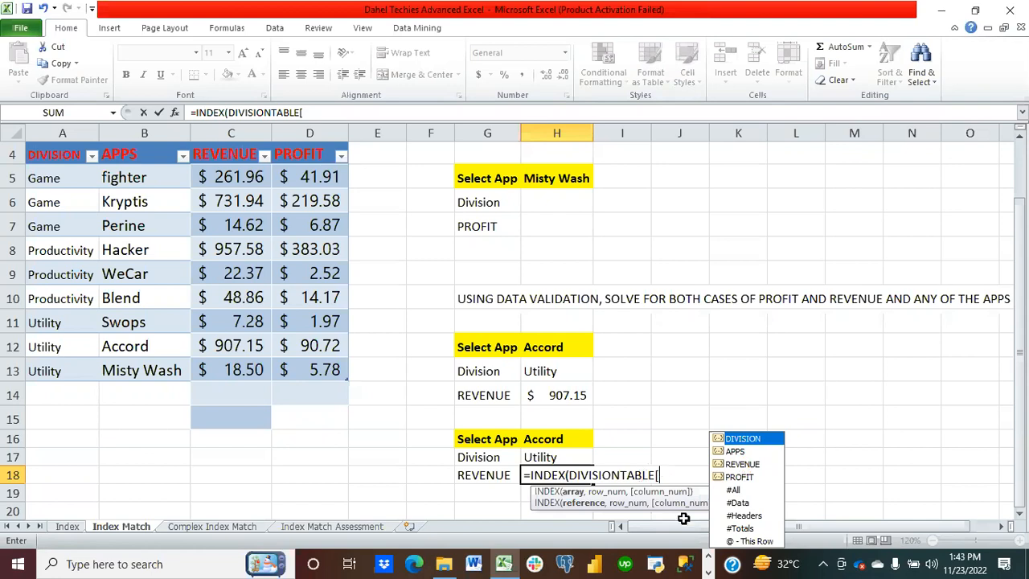
key("BackSpace")
key("BackSpace")
key("BackSpace")
key("BackSpace")
key("BackSpace")
key("BackSpace")
key("BackSpace")
key("BackSpace")
key("BackSpace")
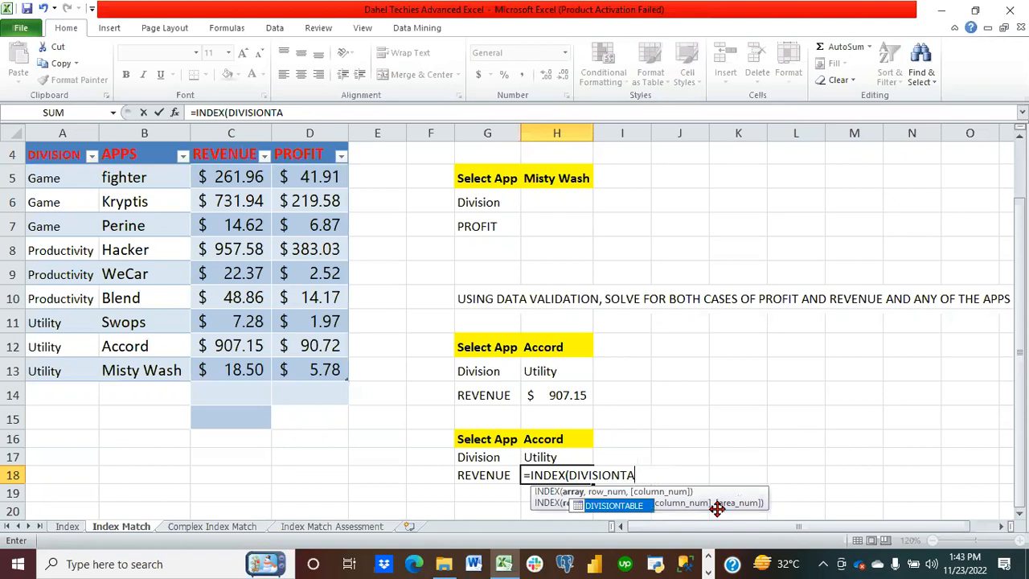
key("BackSpace")
key("BackSpace")
key("BackSpace")
key("BackSpace")
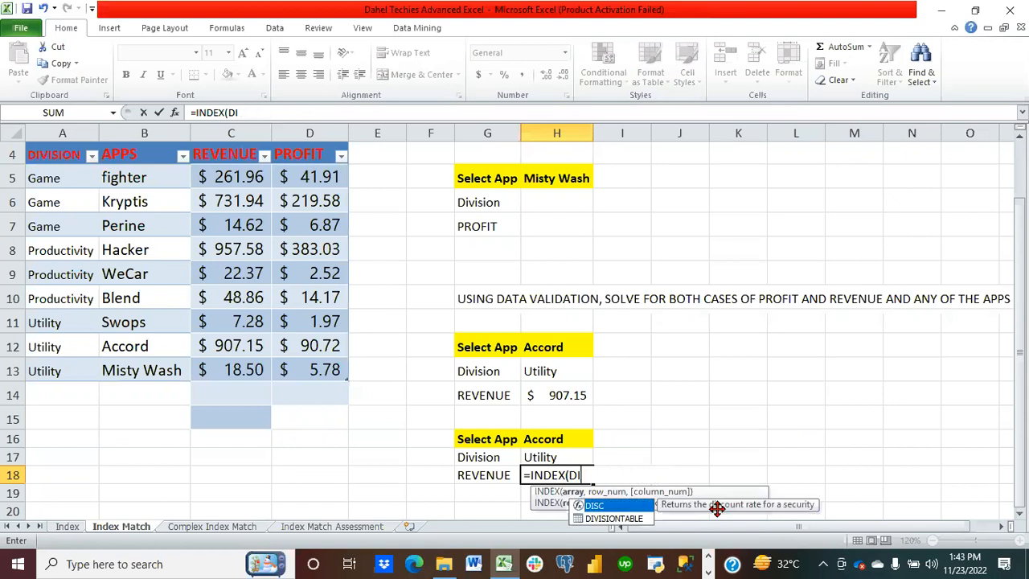
type("I")
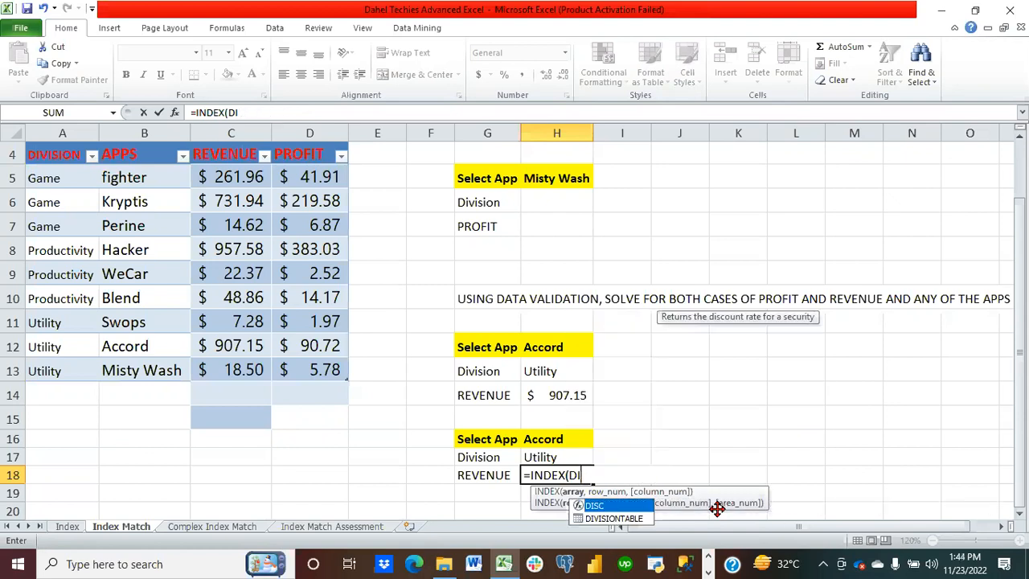
double_click(615, 518)
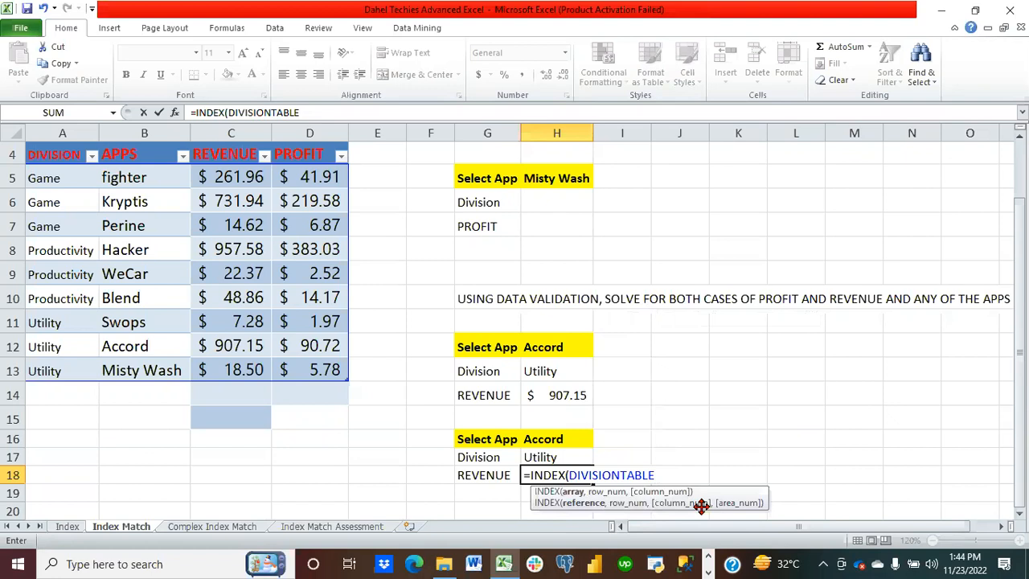
type("[")
double_click(731, 451)
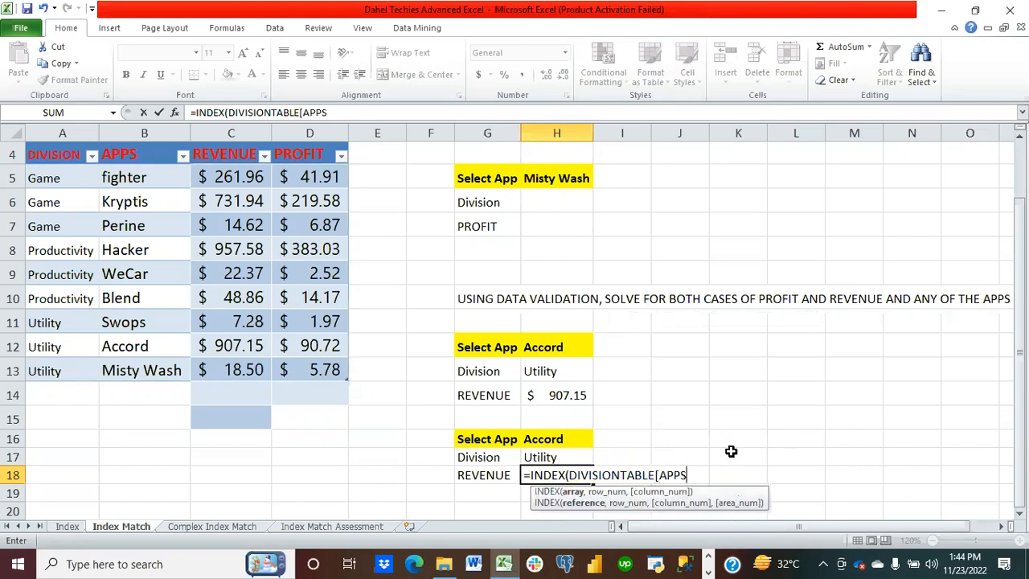
type("]")
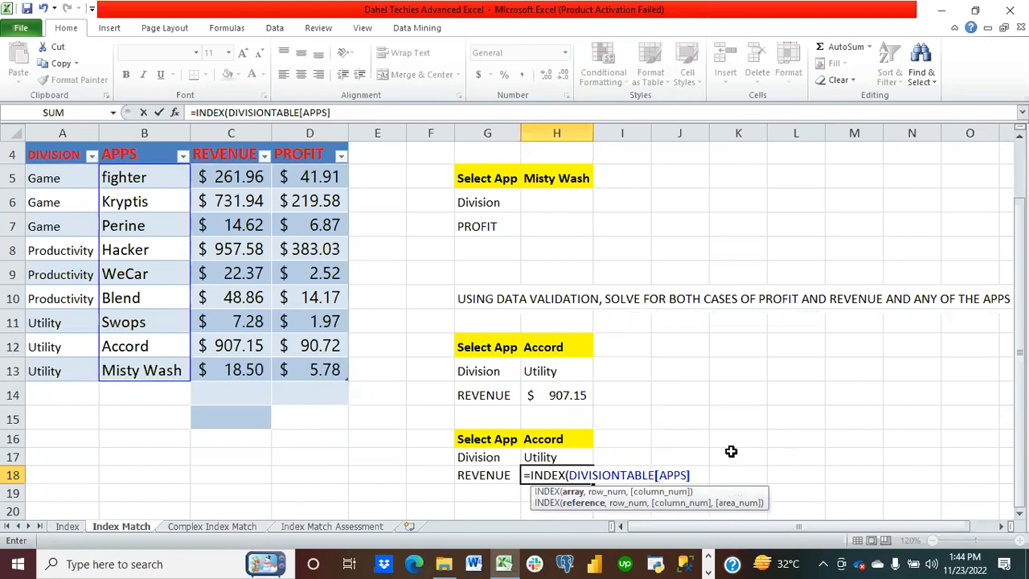
type(",MATCH")
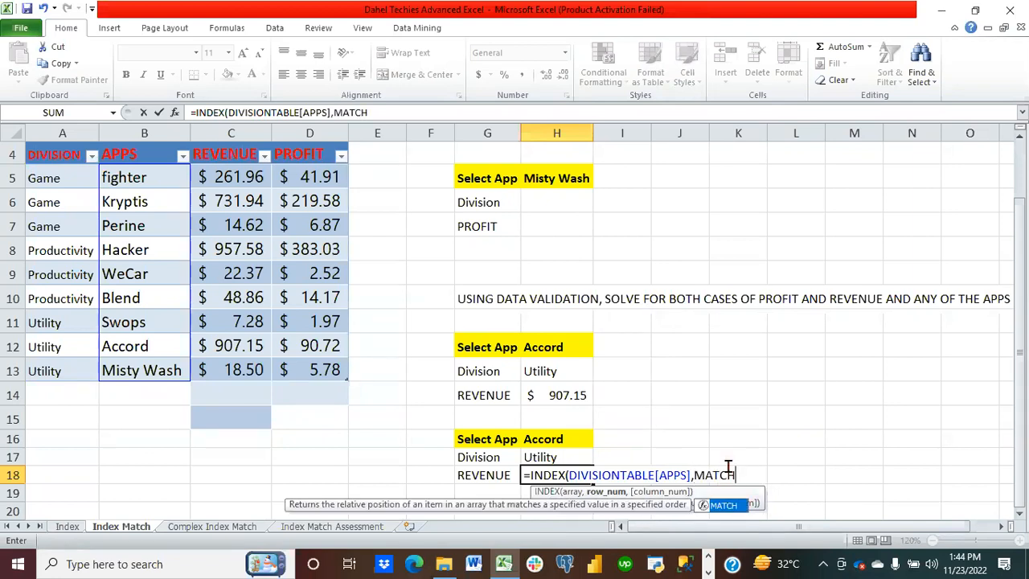
type("(")
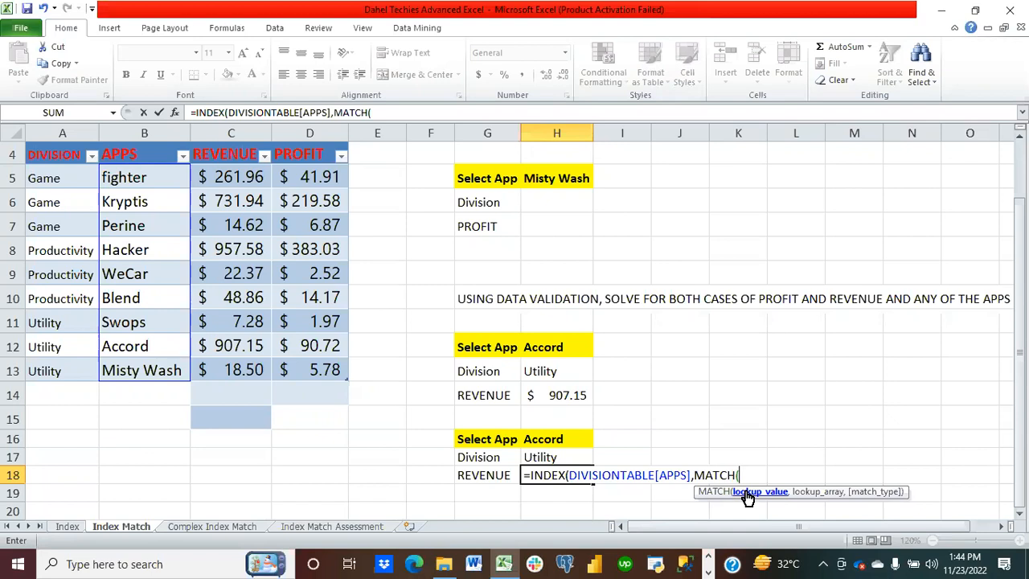
left_click(544, 441)
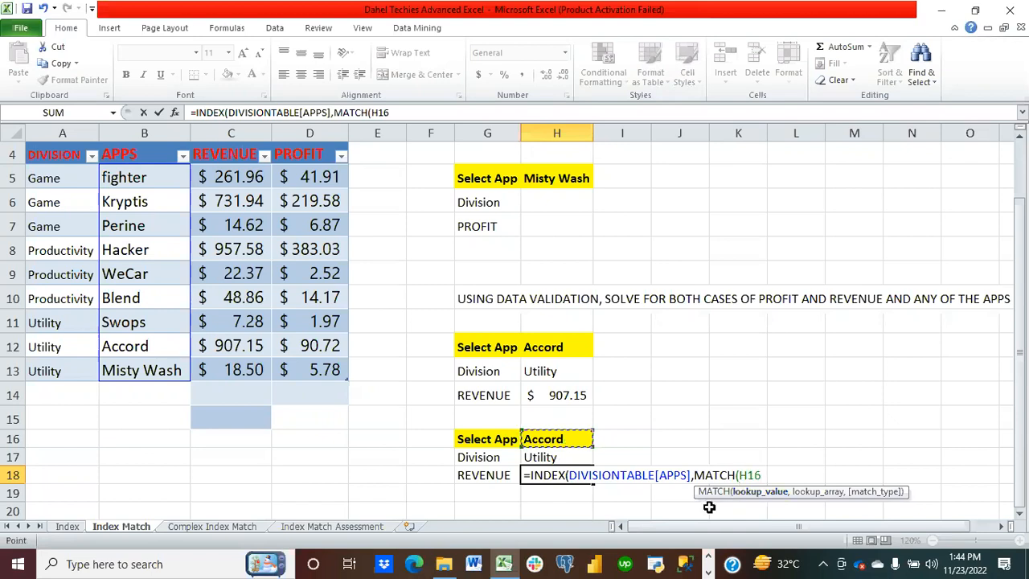
type(",")
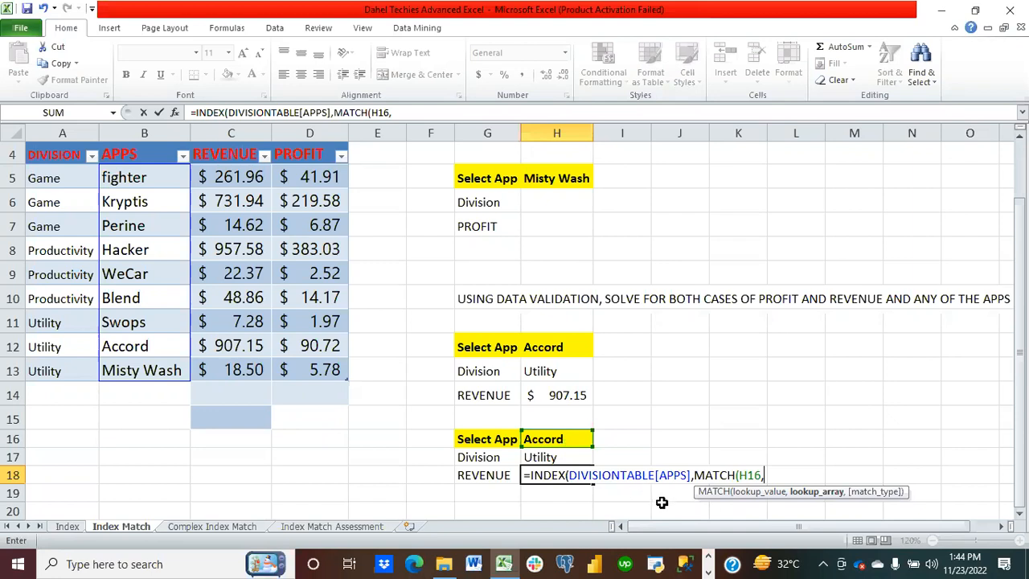
key("BackSpace")
key("BackSpace")
key("BackSpace")
key("BackSpace")
key("BackSpace")
key("BackSpace")
key("BackSpace")
key("BackSpace")
key("BackSpace")
key("BackSpace")
key("BackSpace")
key("BackSpace")
key("BackSpace")
key("BackSpace")
key("BackSpace")
key("BackSpace")
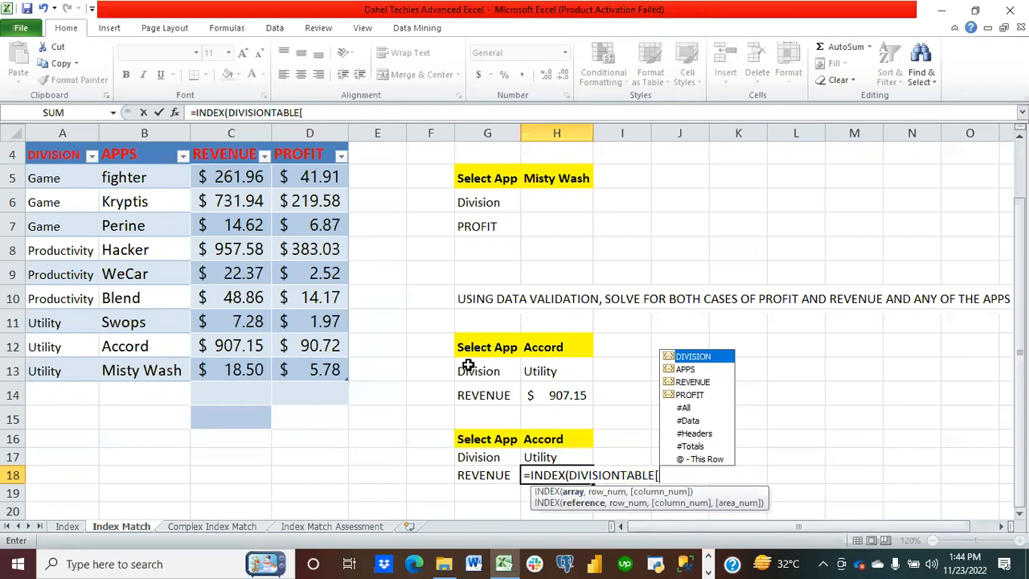
Step: Set the H18 INDEX array to the DIVISIONTABLE REVENUE through PROFIT columns
double_click(692, 383)
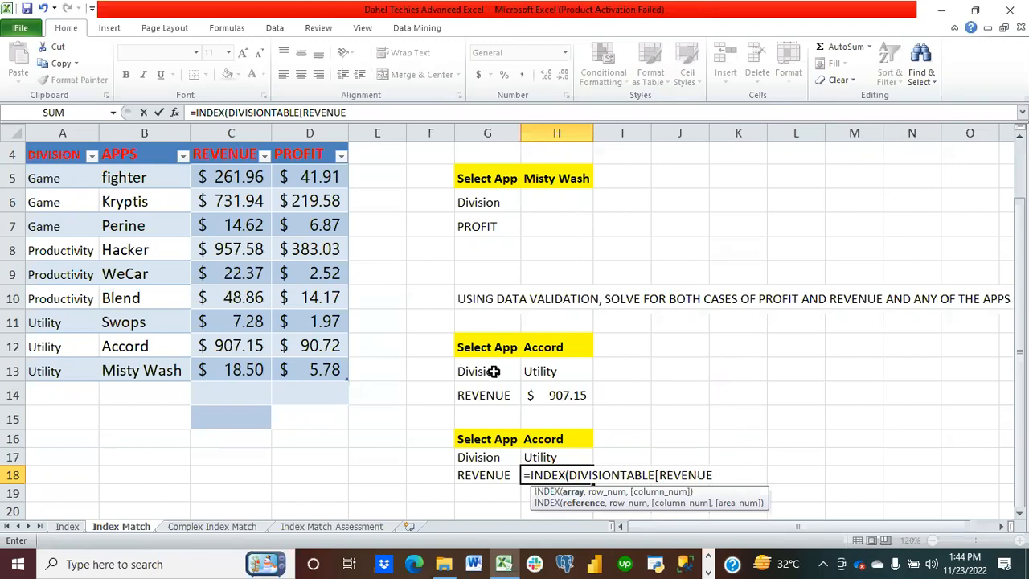
left_click(230, 183)
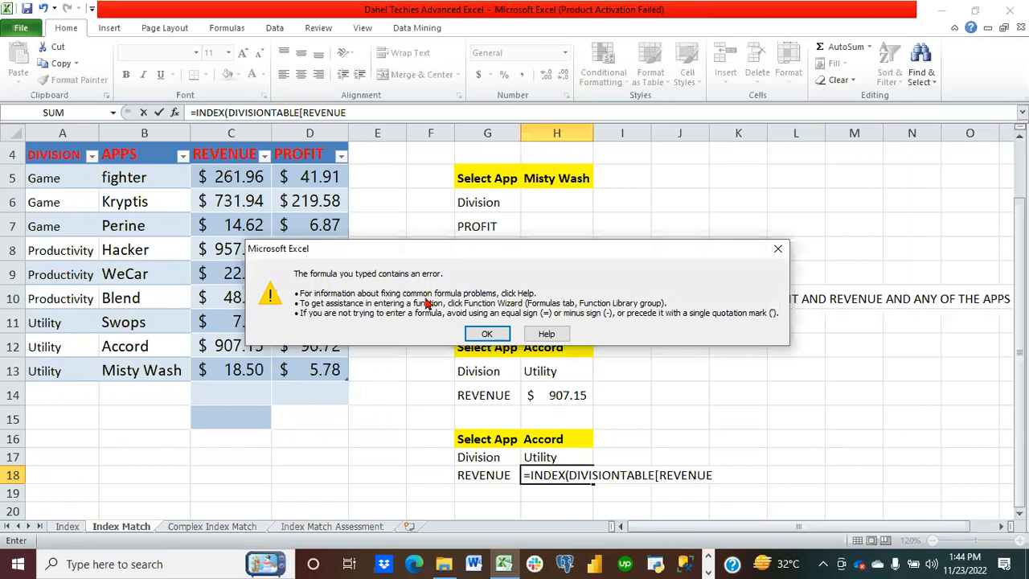
left_click(489, 335)
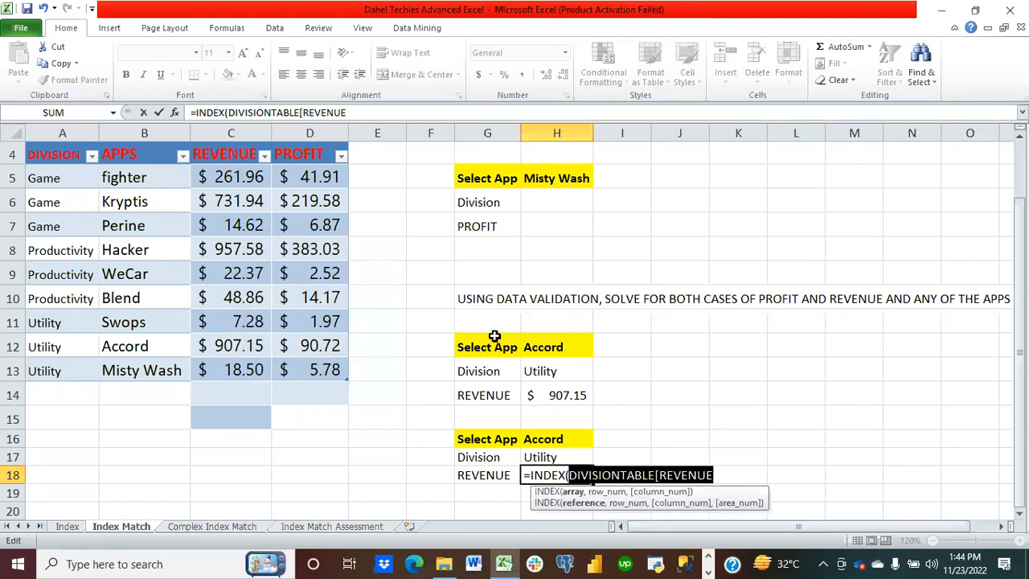
left_click_drag(241, 189, 294, 362)
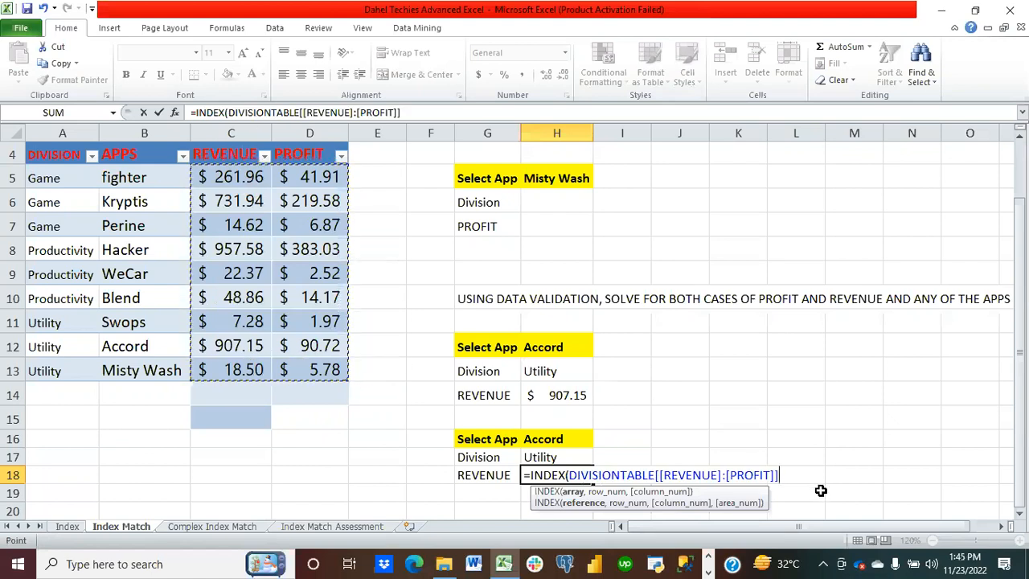
Step: Add a row-number MATCH that looks up H16 in the DIVISIONTABLE APPS column with exact match 0
type(",MATCH")
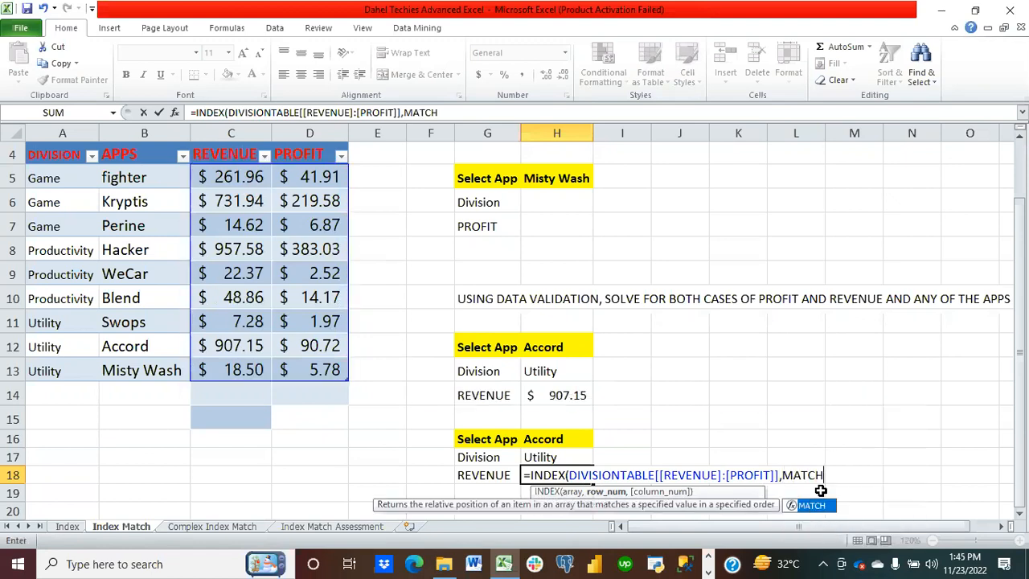
type("(")
left_click(581, 442)
type(",")
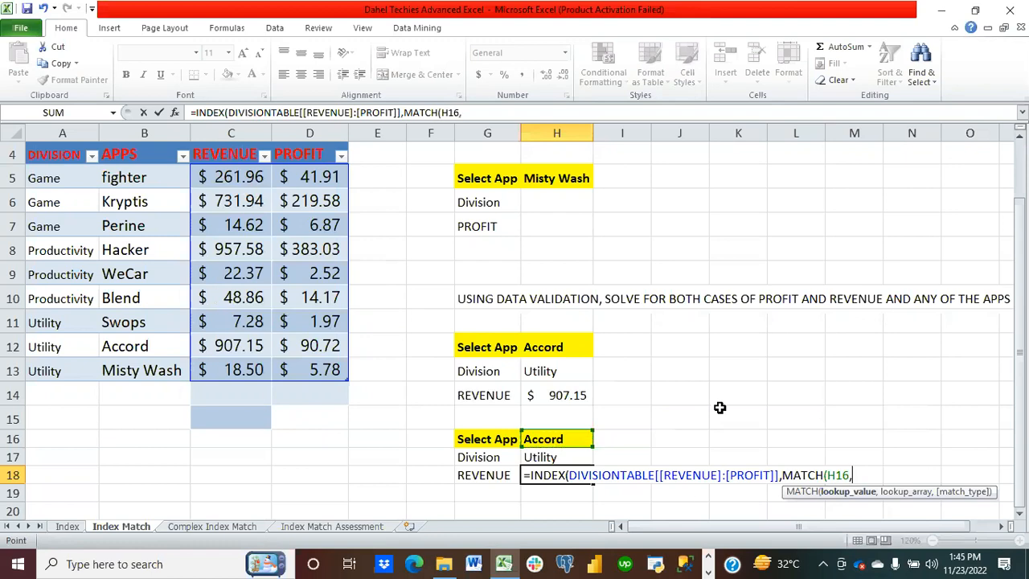
type("DI")
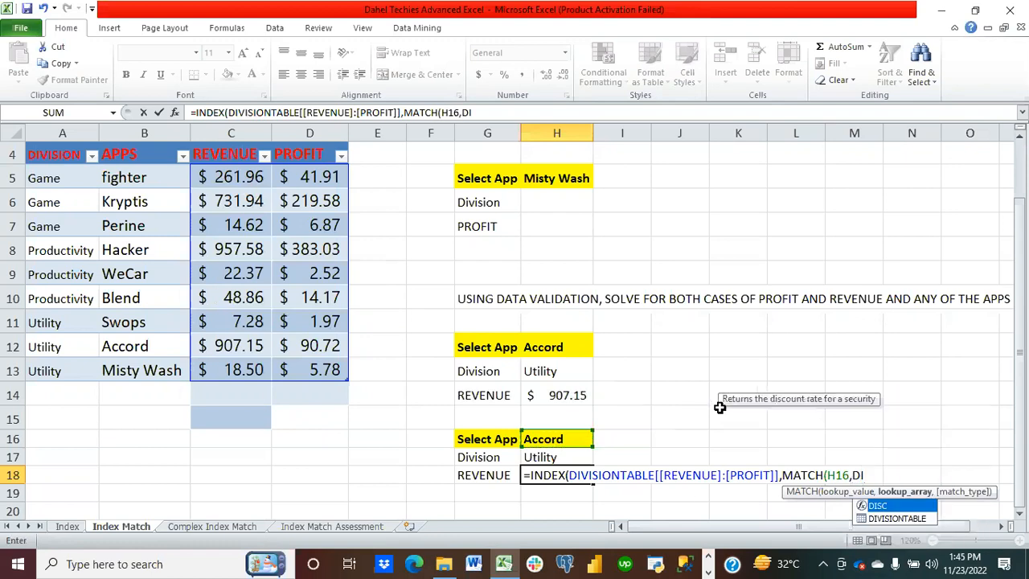
double_click(905, 520)
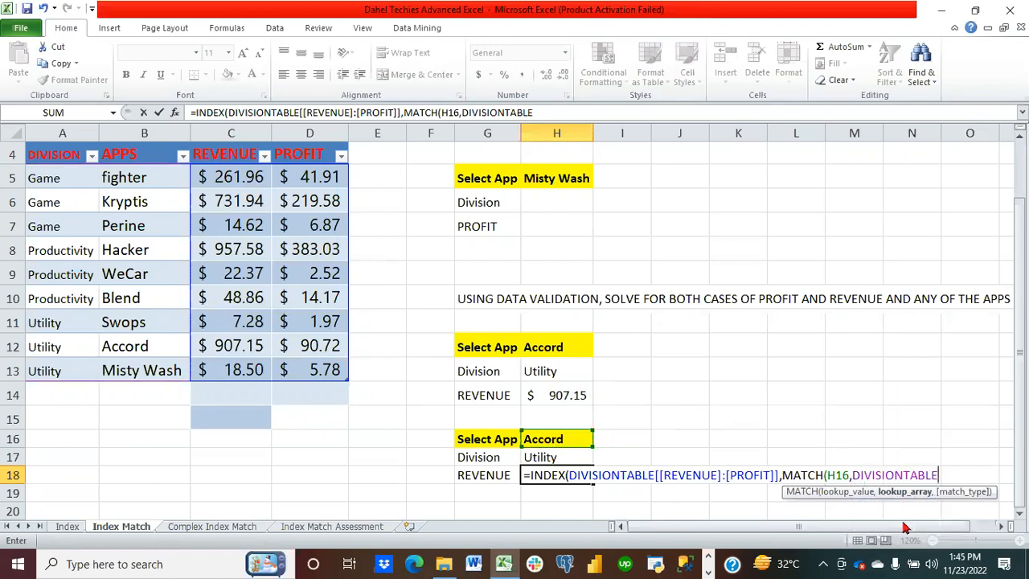
type("[")
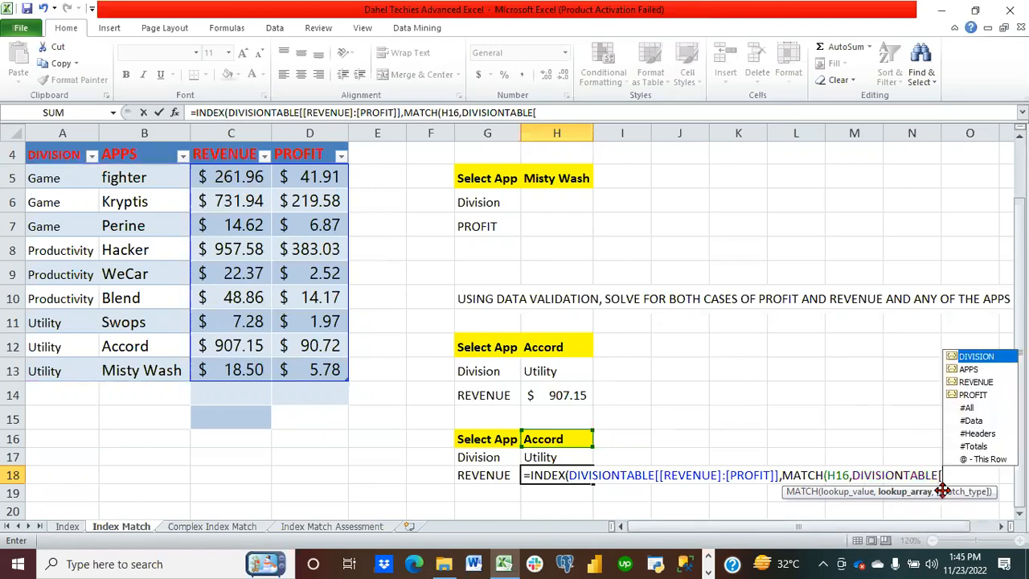
double_click(971, 370)
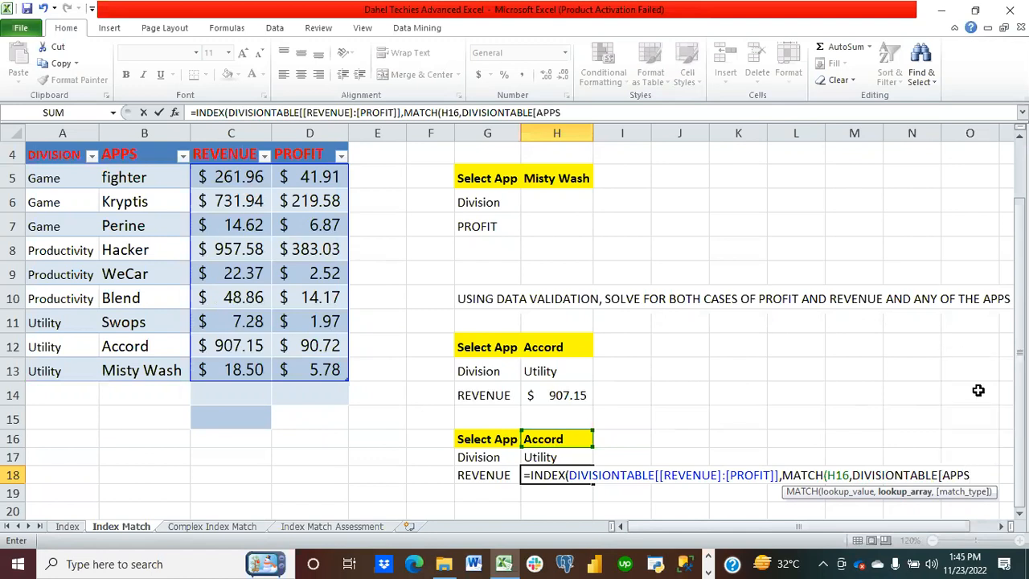
type("]")
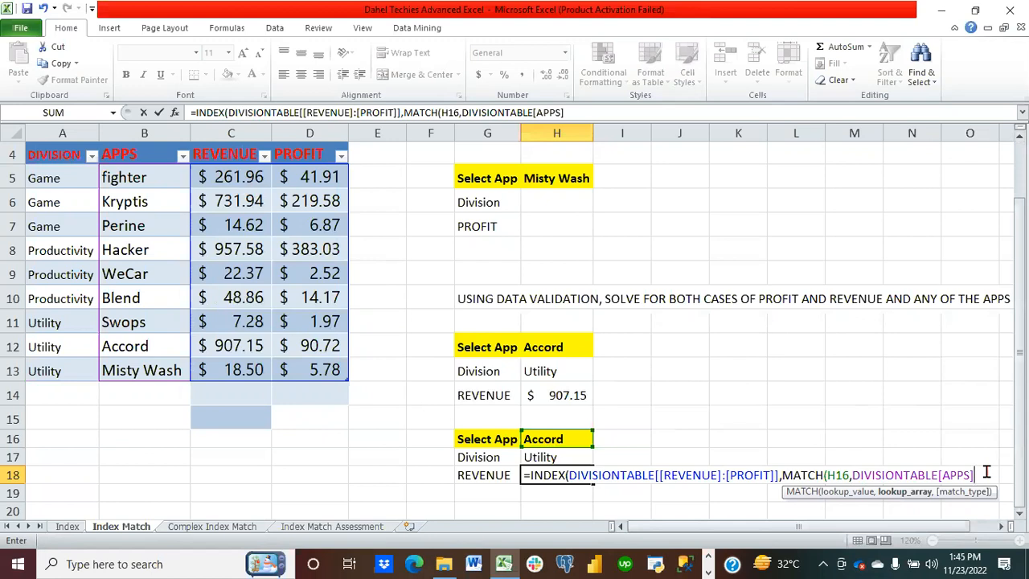
type(",")
type("0")
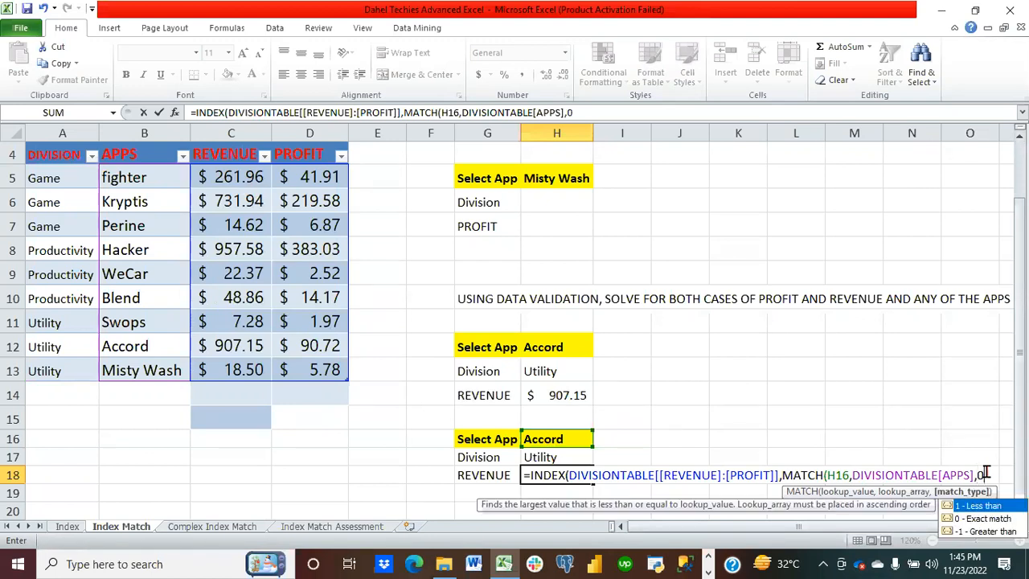
type("),")
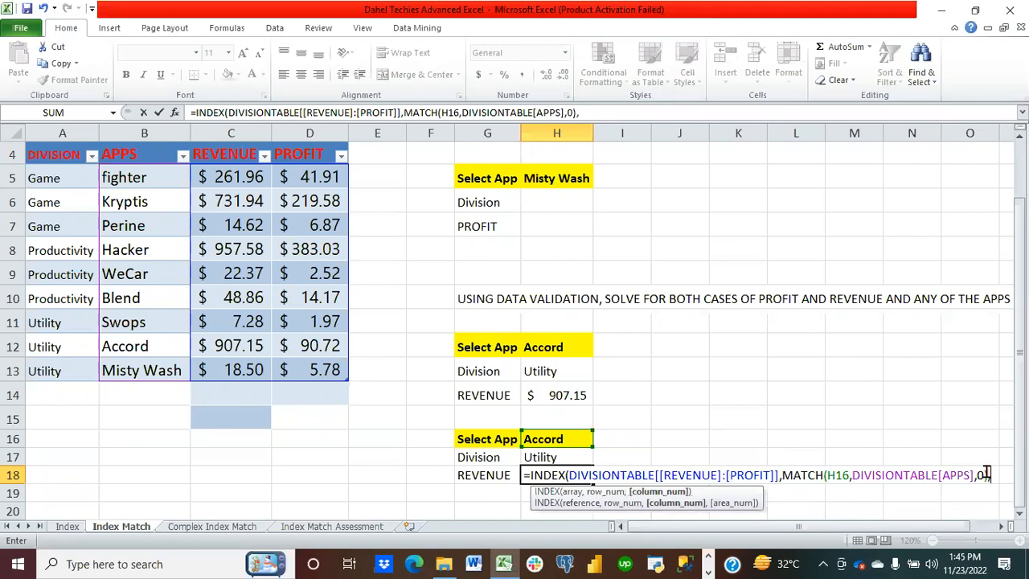
type("MATCH")
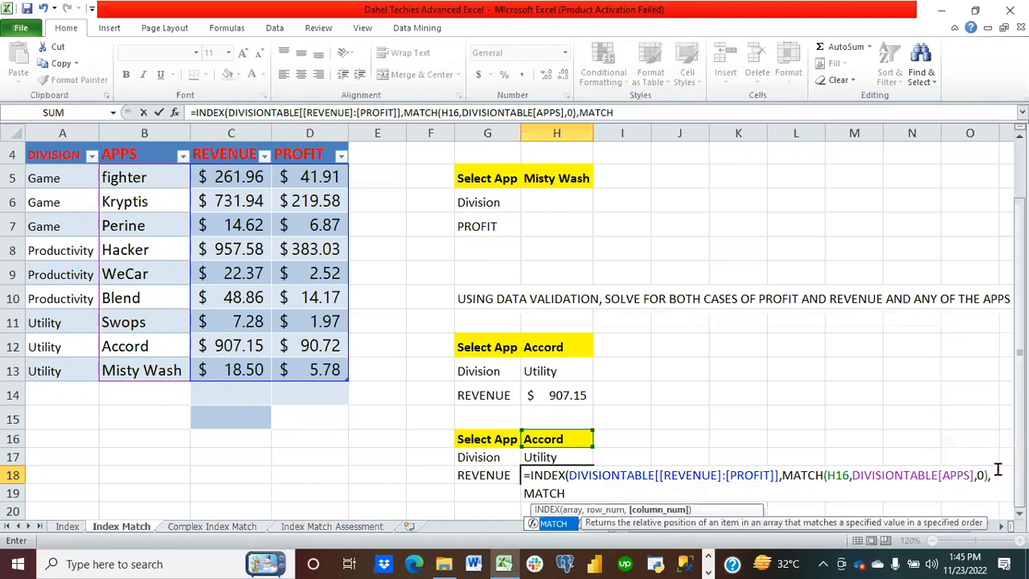
type("(")
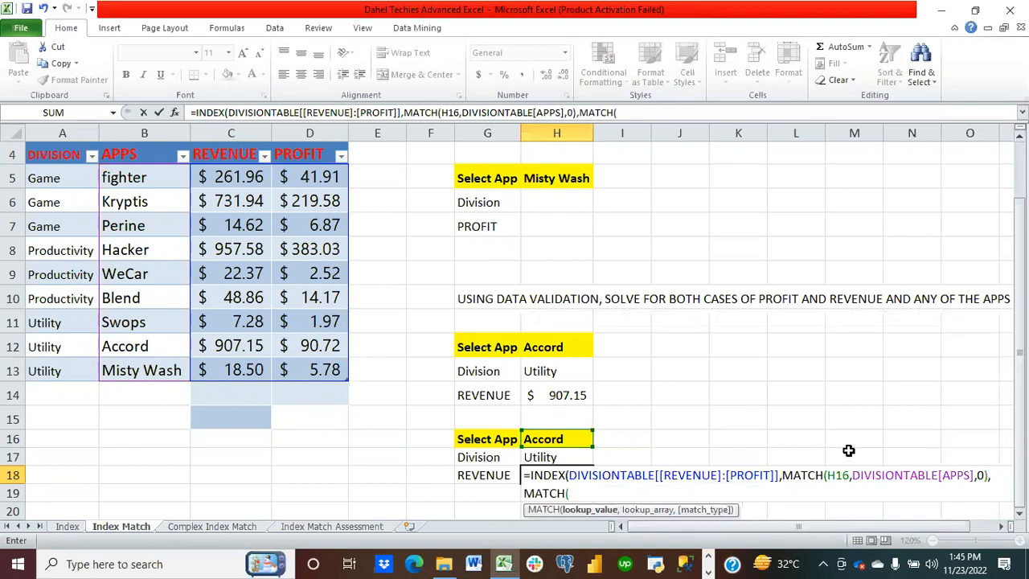
Step: Add a column-number MATCH looking up G18 in the REVENUE to PROFIT headers with match type 0, then enter the formula
left_click(487, 474)
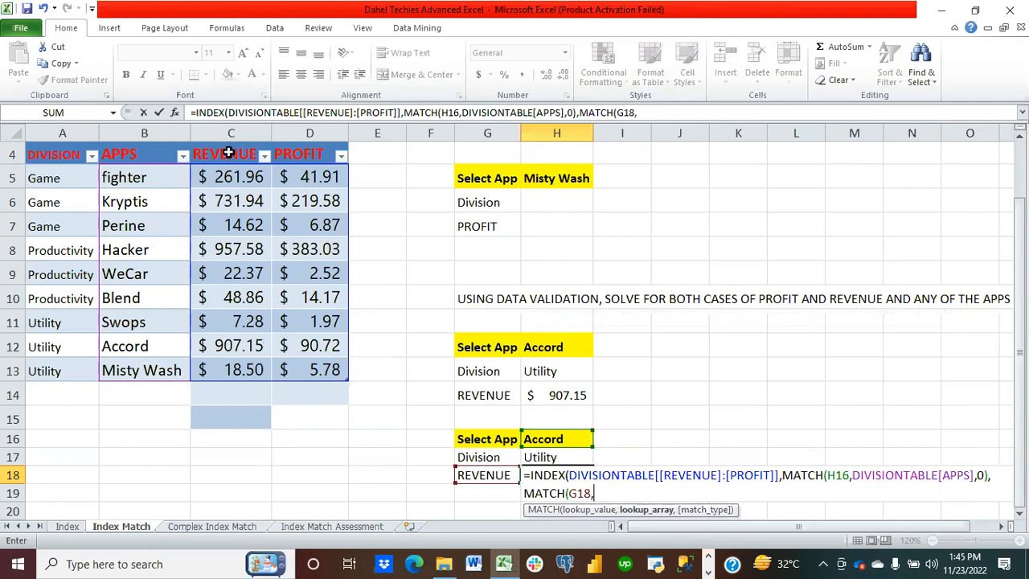
left_click_drag(229, 155, 283, 151)
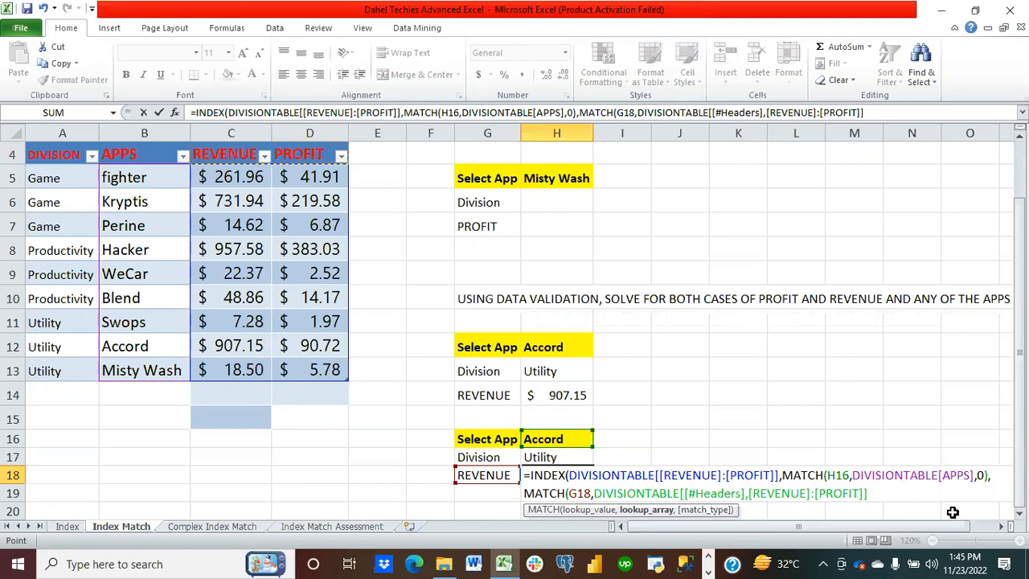
type(",")
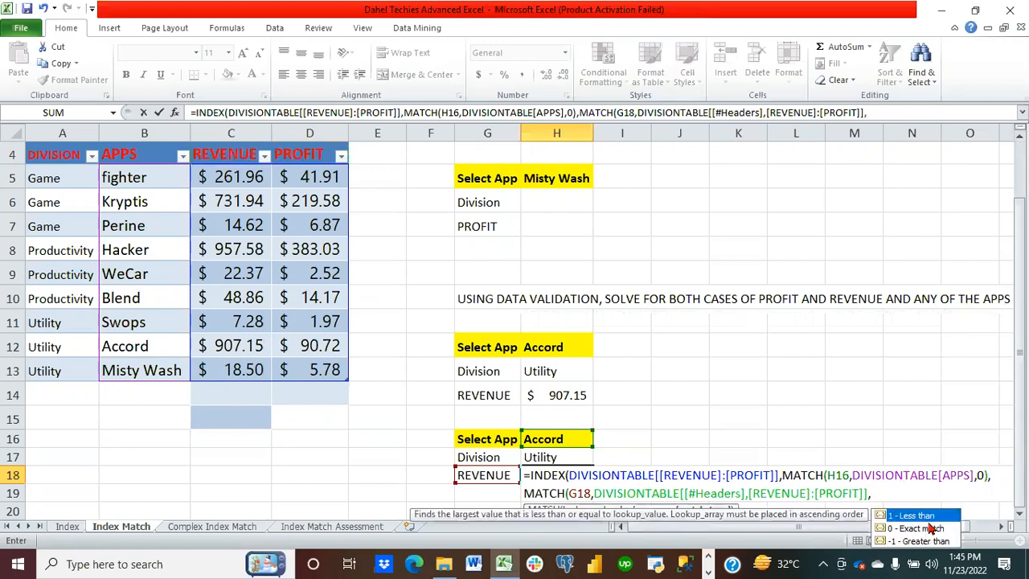
type("1")
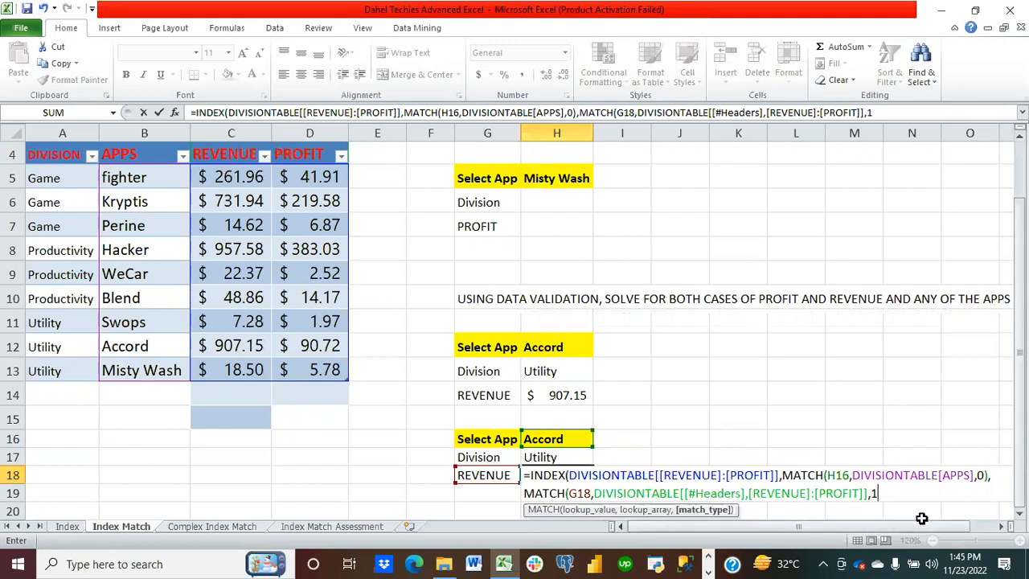
key("BackSpace")
type("0))")
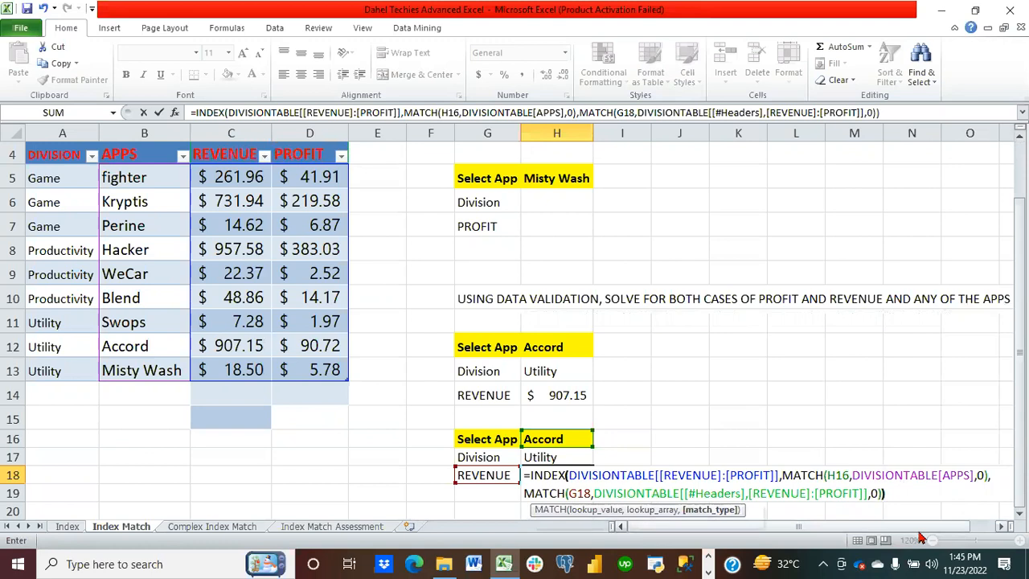
key("Return")
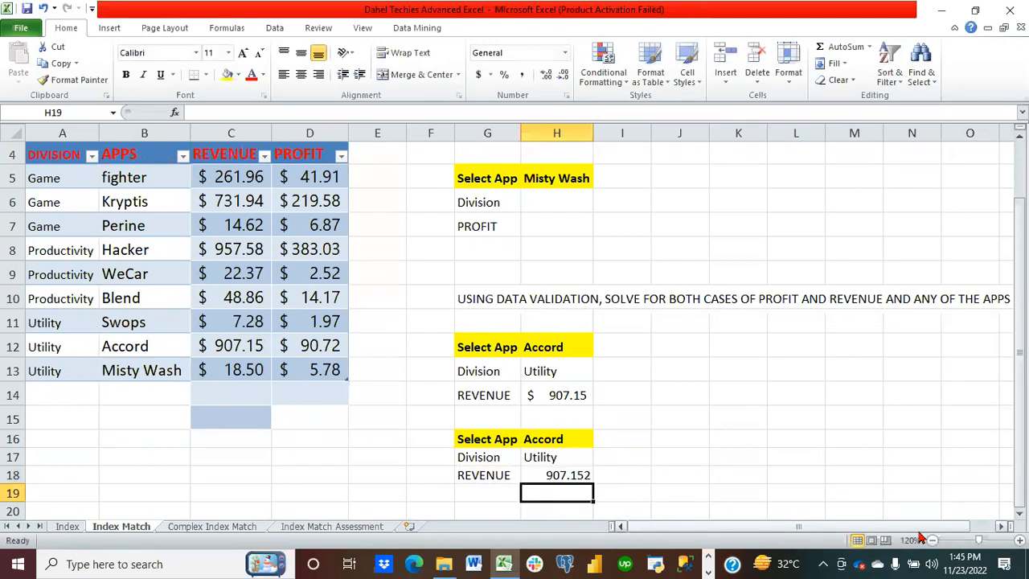
Step: Apply the Accounting number format to the H18 result
left_click(565, 475)
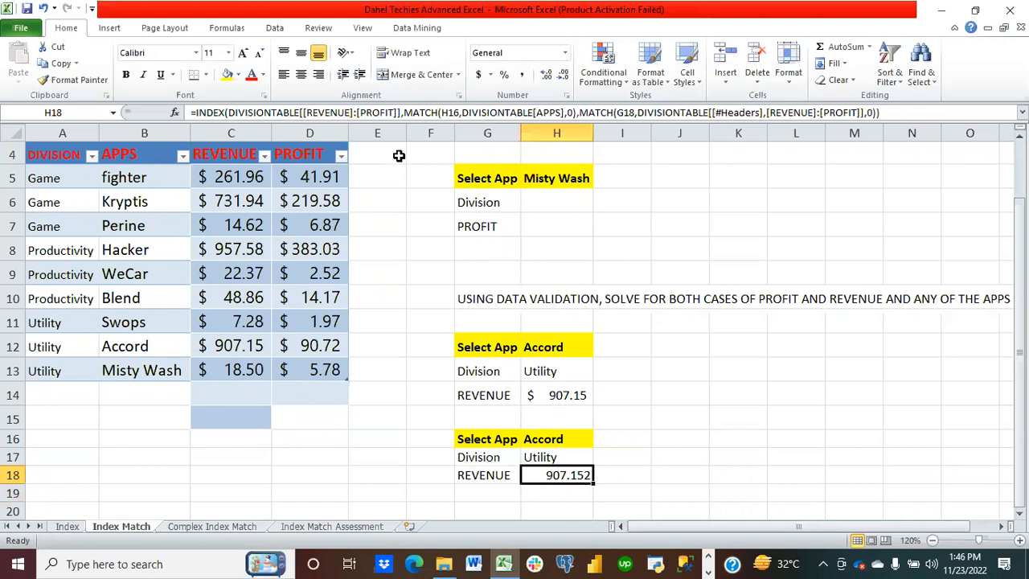
left_click(479, 74)
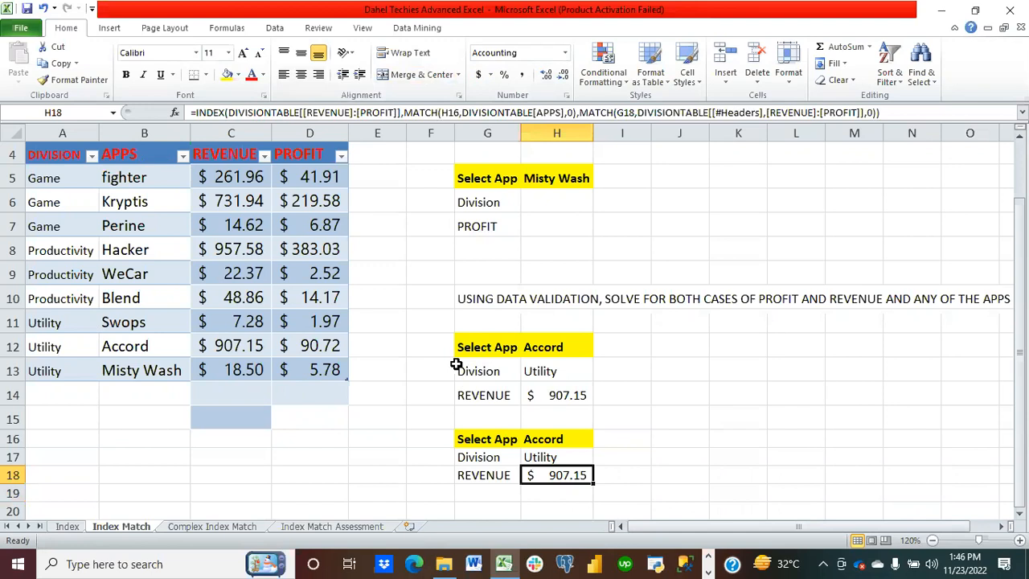
Step: Switch to the Complex Index Match sheet
scroll(456, 365, "down", 2)
scroll(456, 365, "up", 3)
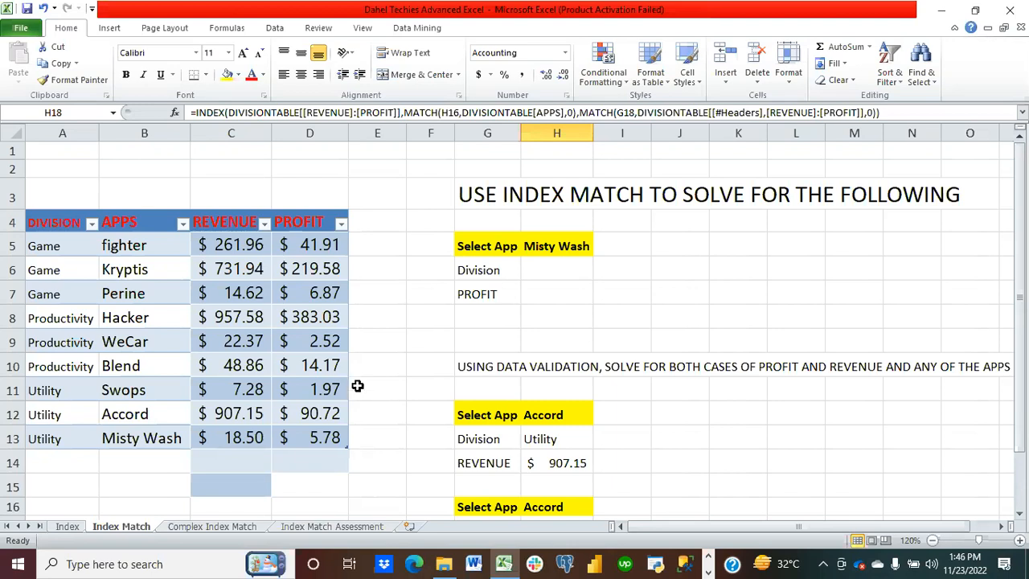
left_click(212, 529)
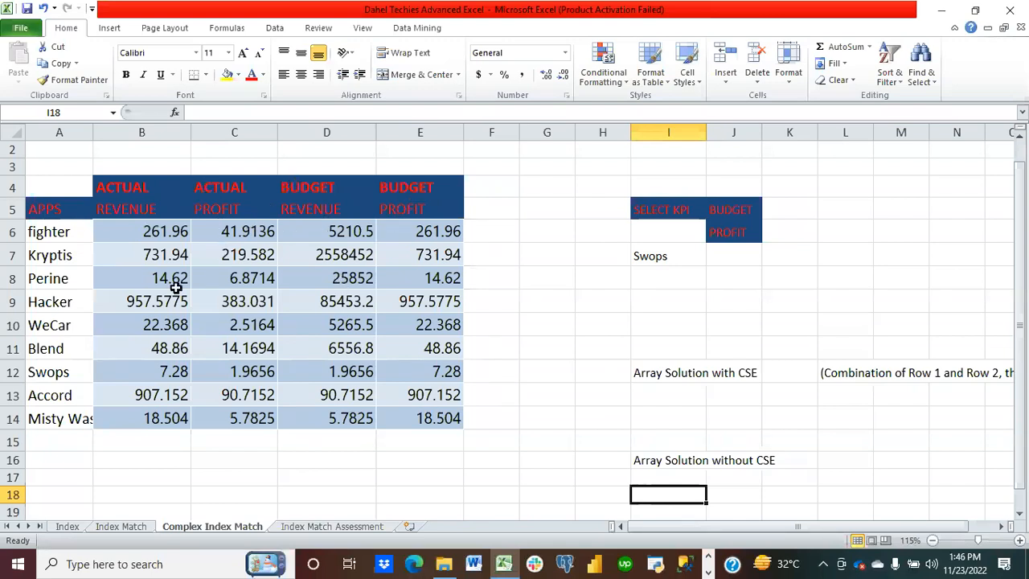
Step: Apply the Accounting number format to the values in B6:E14
left_click(139, 228)
left_click_drag(140, 228, 394, 414)
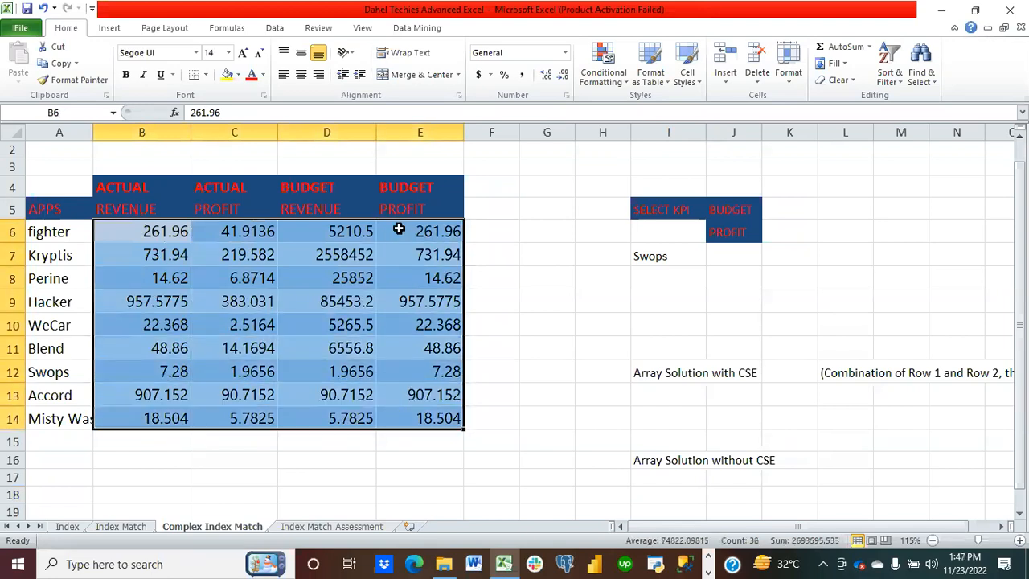
left_click(477, 78)
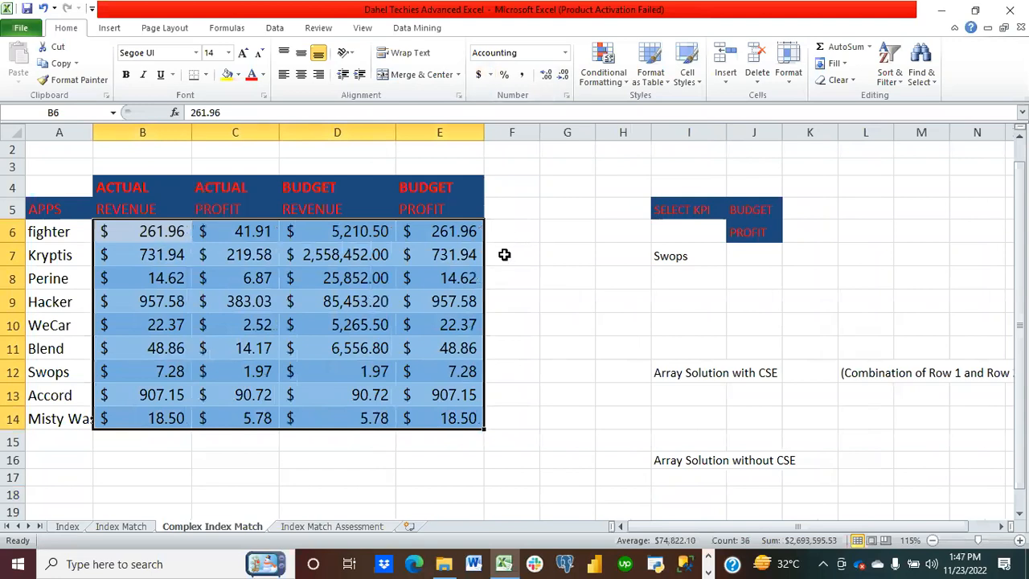
left_click(555, 348)
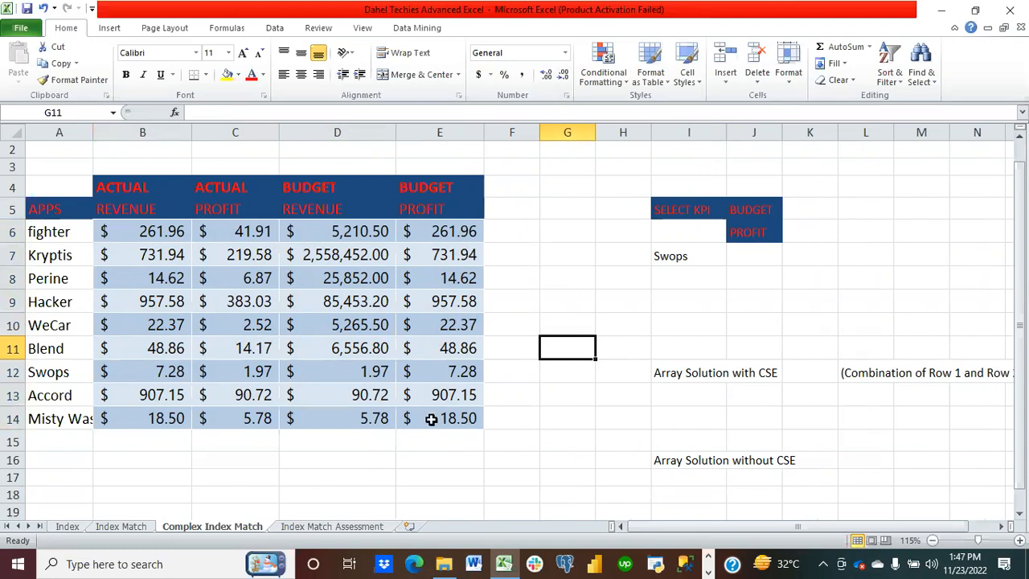
Step: Select the two header rows B4:E4 and B5:E5 above the data
left_click(115, 185)
left_click_drag(115, 185, 437, 182)
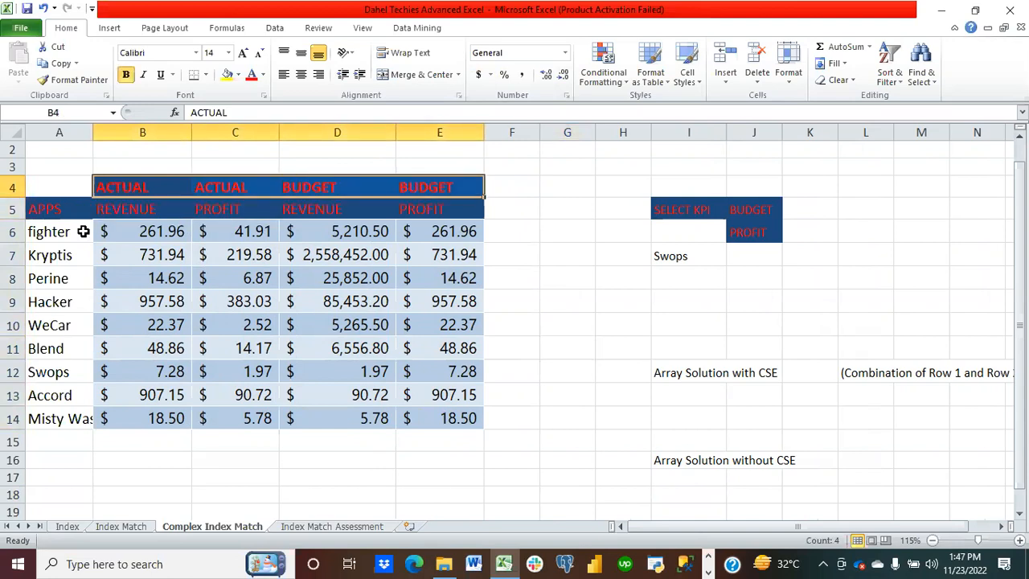
left_click_drag(113, 209, 412, 211)
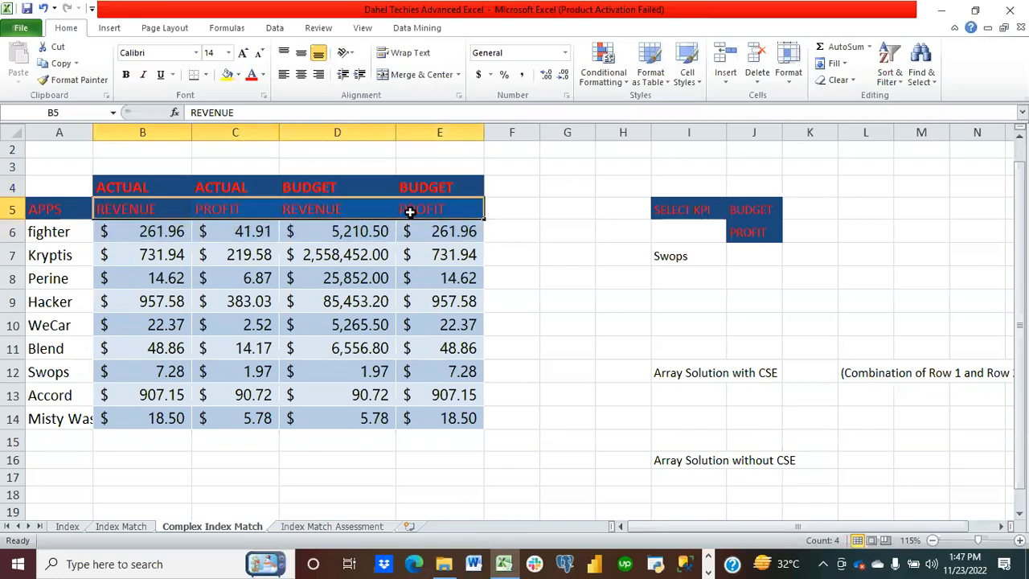
left_click(611, 347)
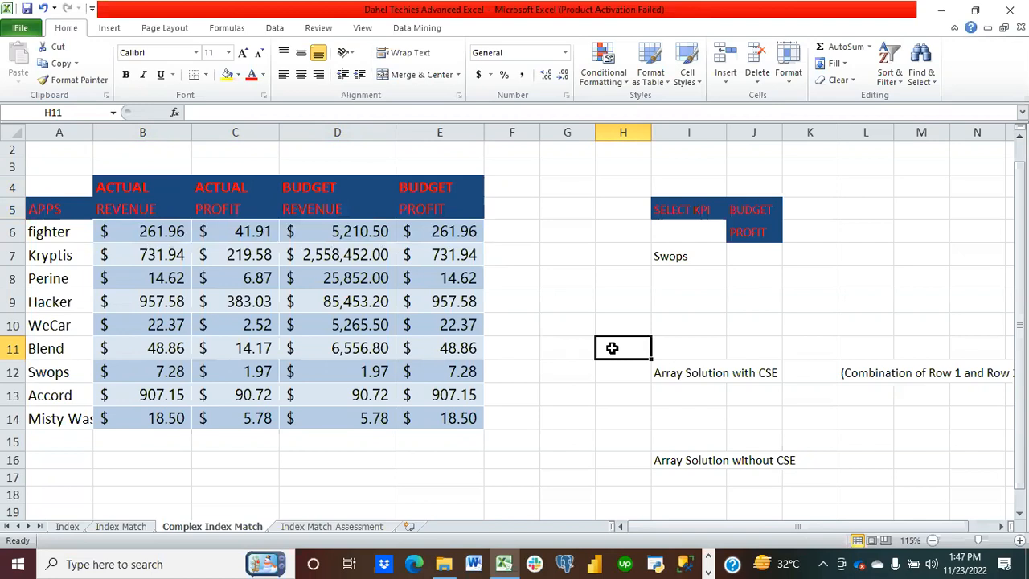
Step: Open the SELECT KPI dropdown in J5 to review its options, then select J6
left_click(762, 210)
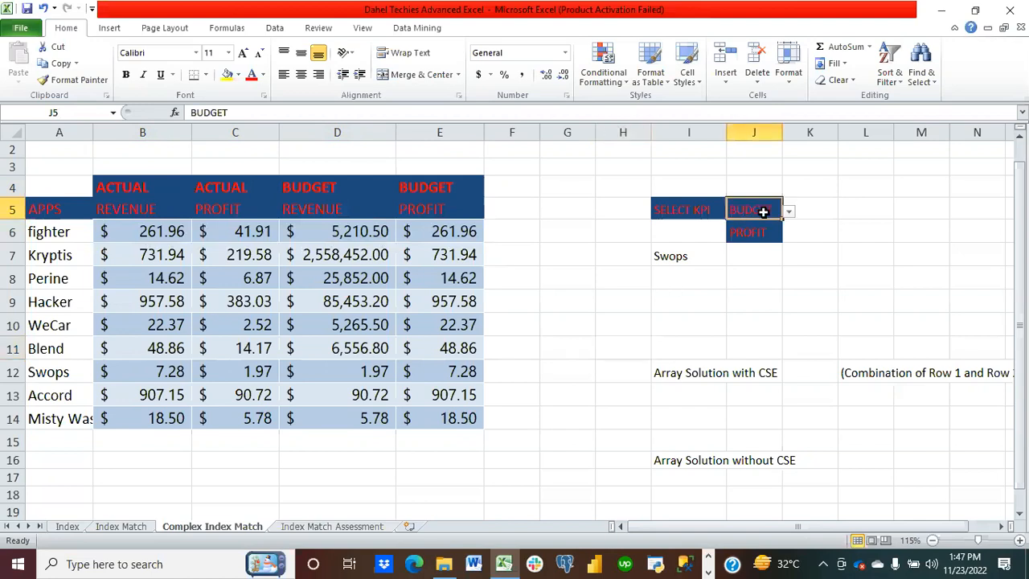
left_click(789, 213)
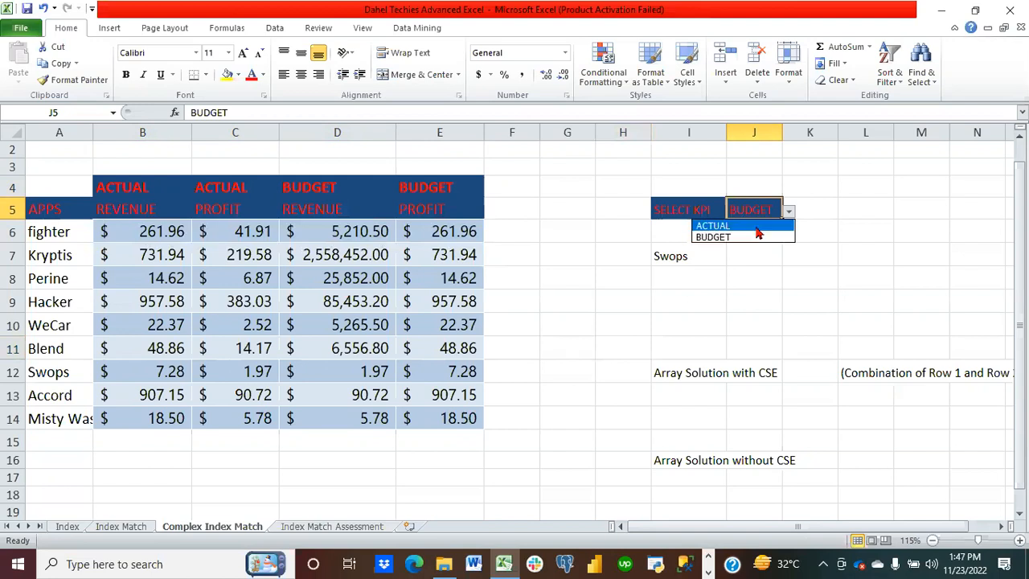
left_click(775, 254)
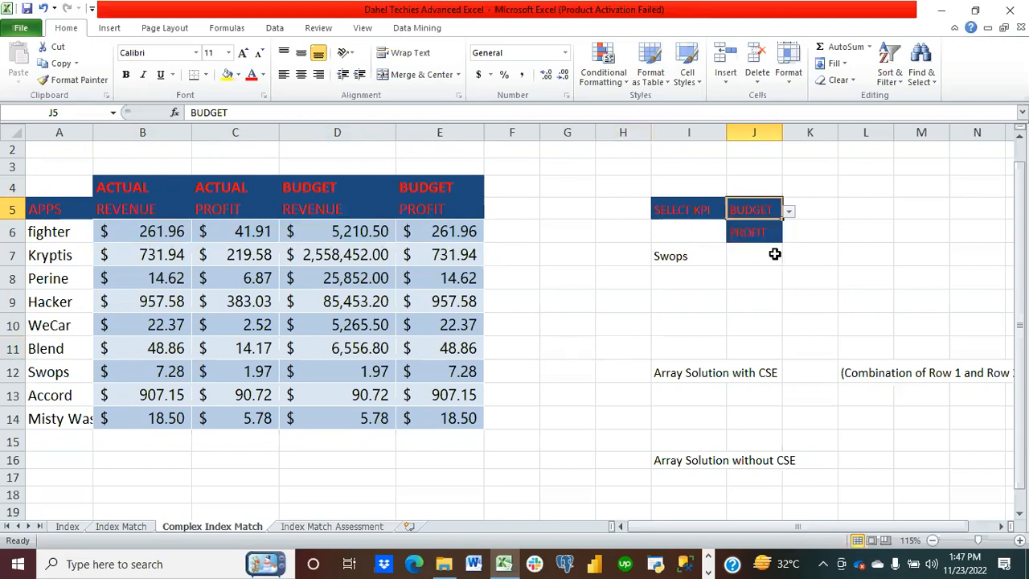
left_click(762, 231)
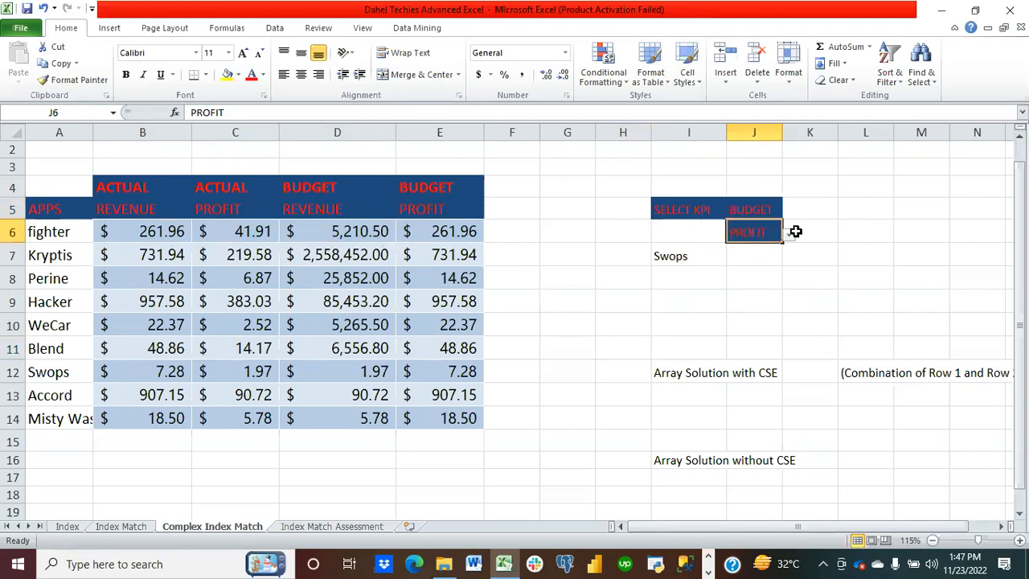
Step: Review the options in the KPI dropdown in J6 and the app dropdown in I7, then select J7
left_click(787, 235)
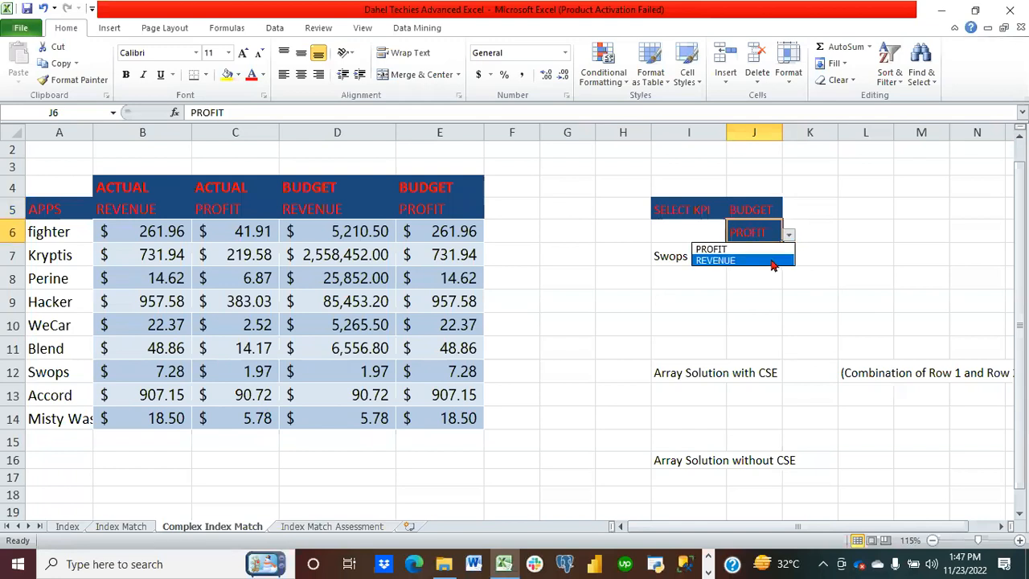
left_click(685, 296)
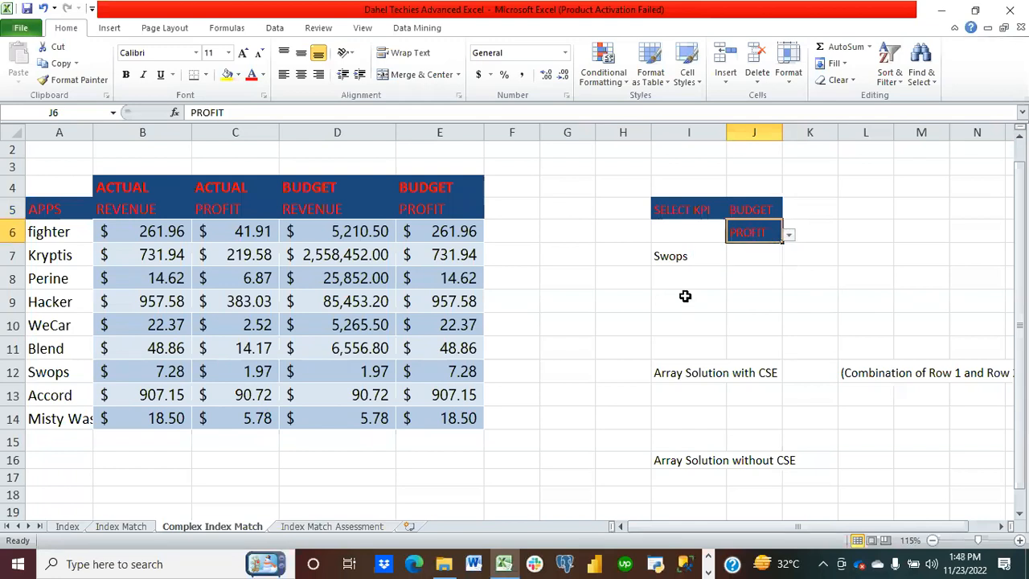
left_click(684, 257)
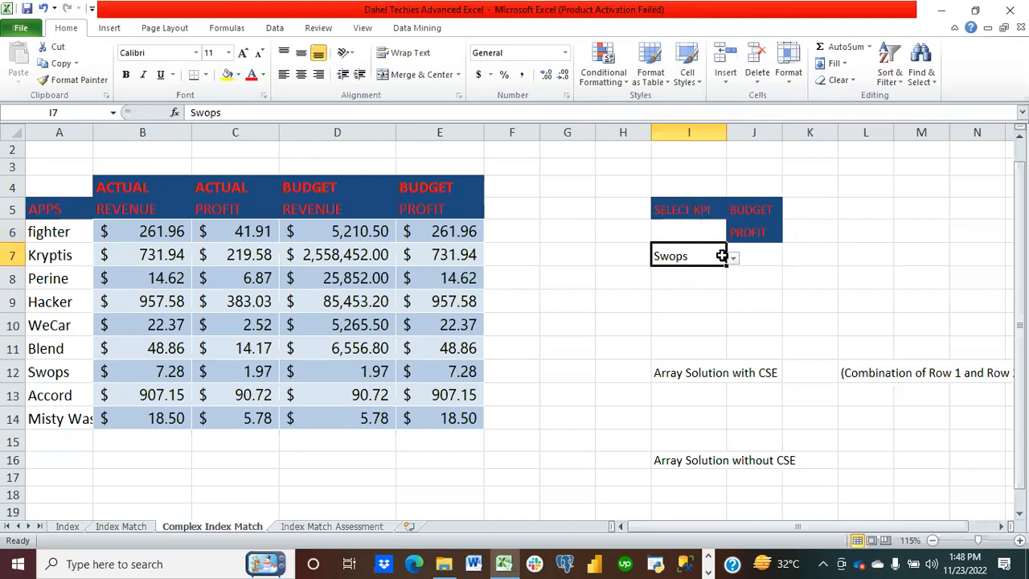
left_click(733, 258)
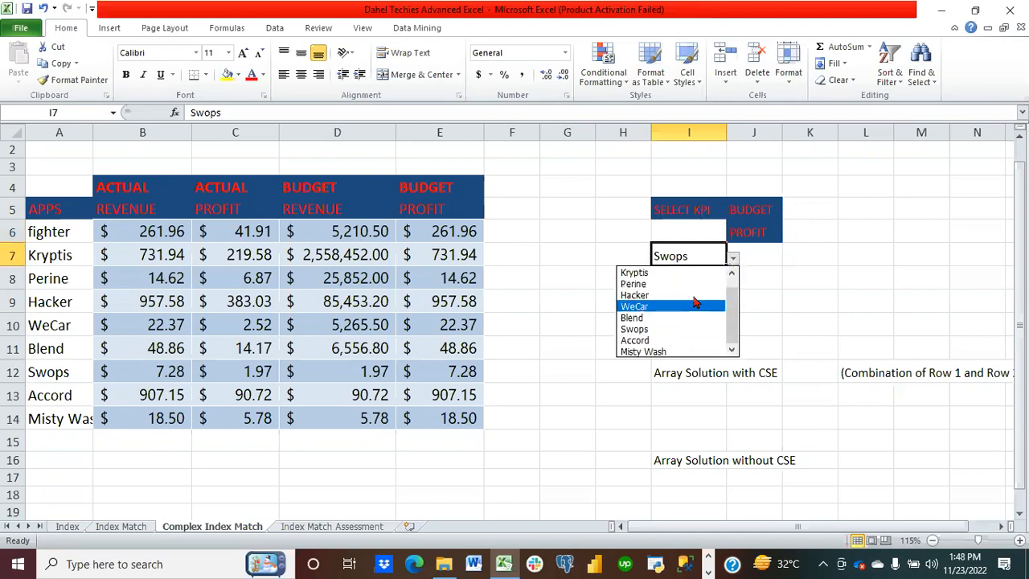
left_click(758, 256)
left_click(758, 255)
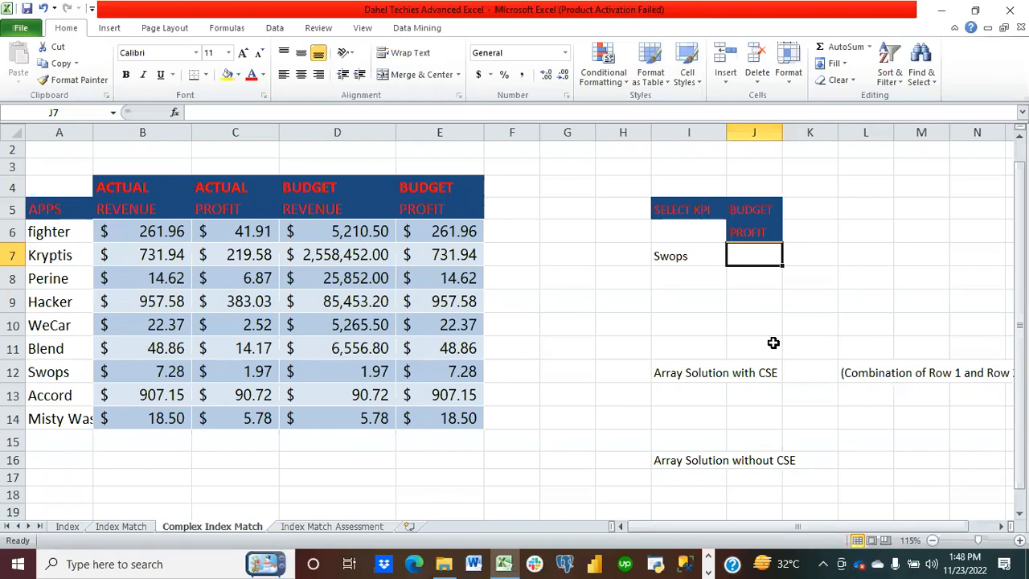
Step: Start an INDEX formula in J7 over B6:E14, using MATCH(I7,A6:A14,0) as the row number
type("=index")
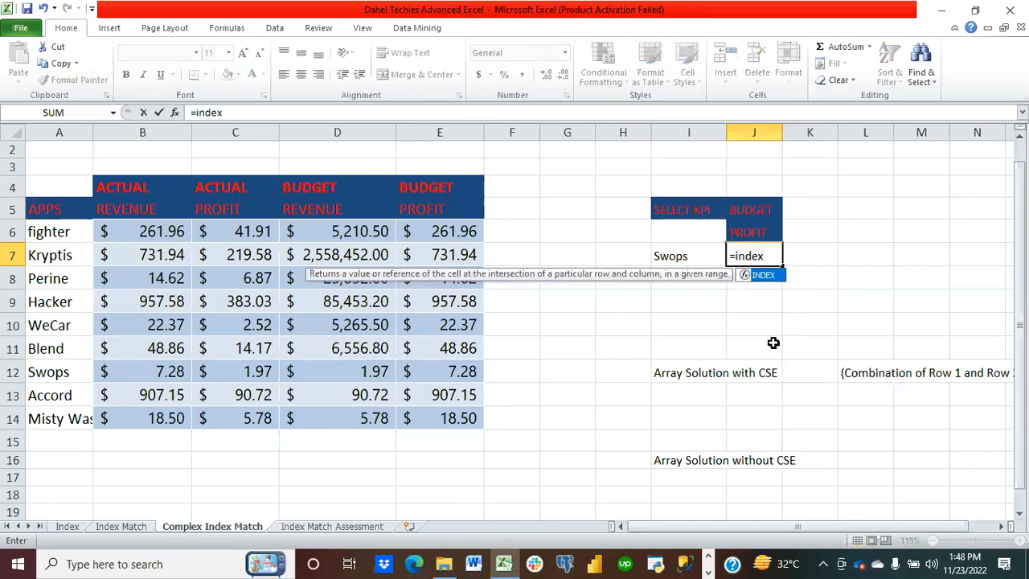
type("(")
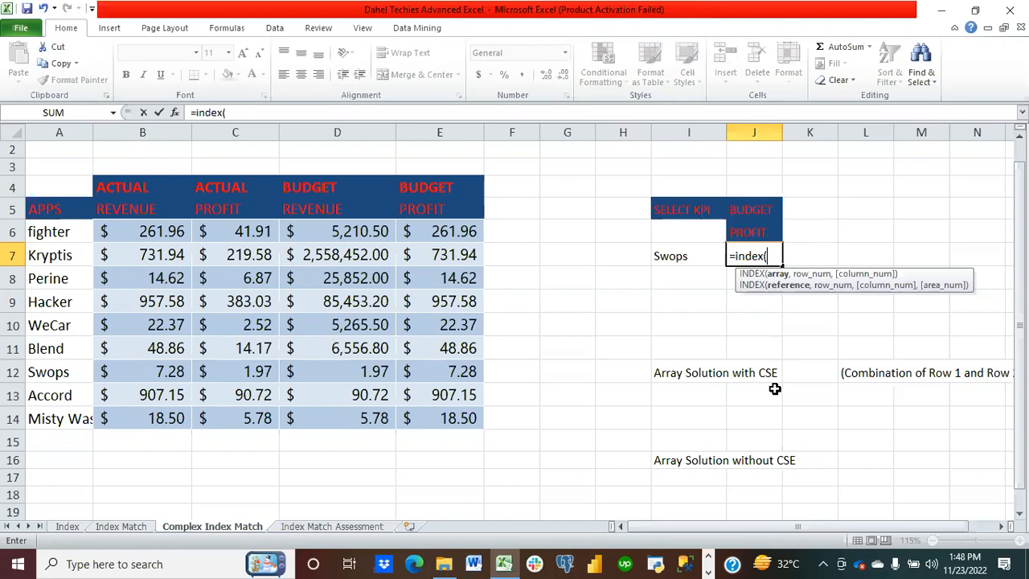
left_click(1001, 525)
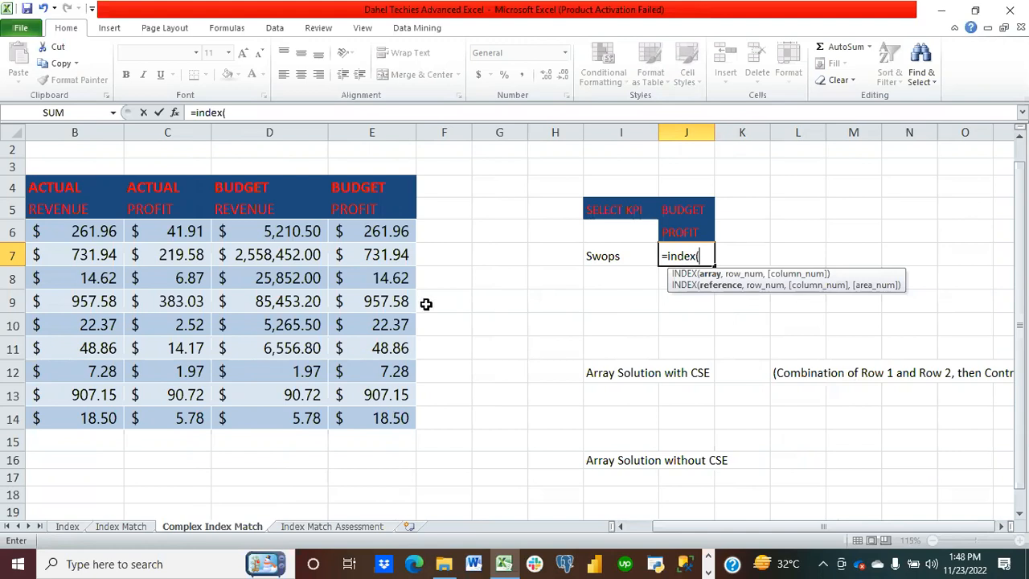
left_click_drag(75, 233, 344, 415)
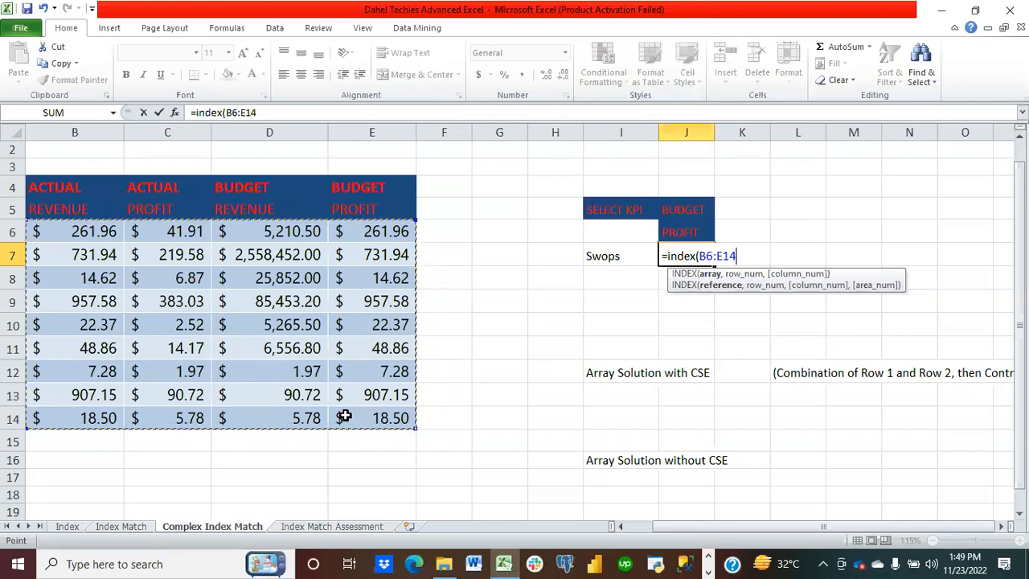
type(",")
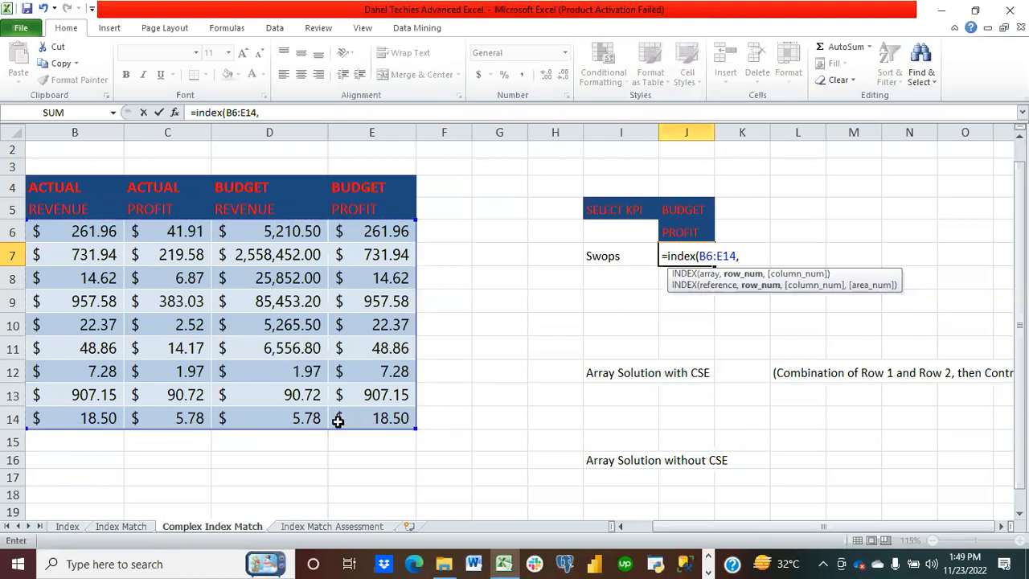
type("match(")
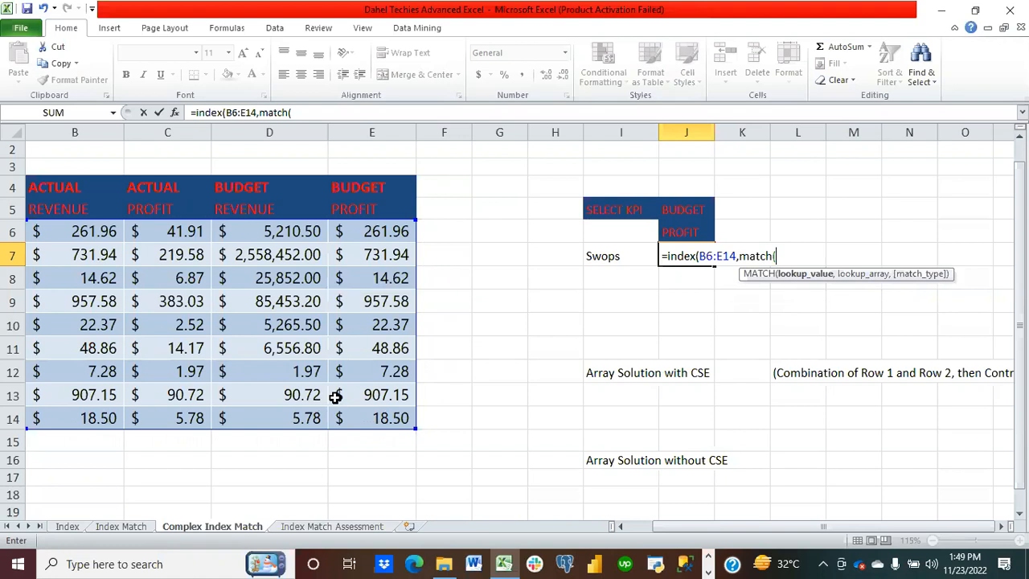
left_click(613, 255)
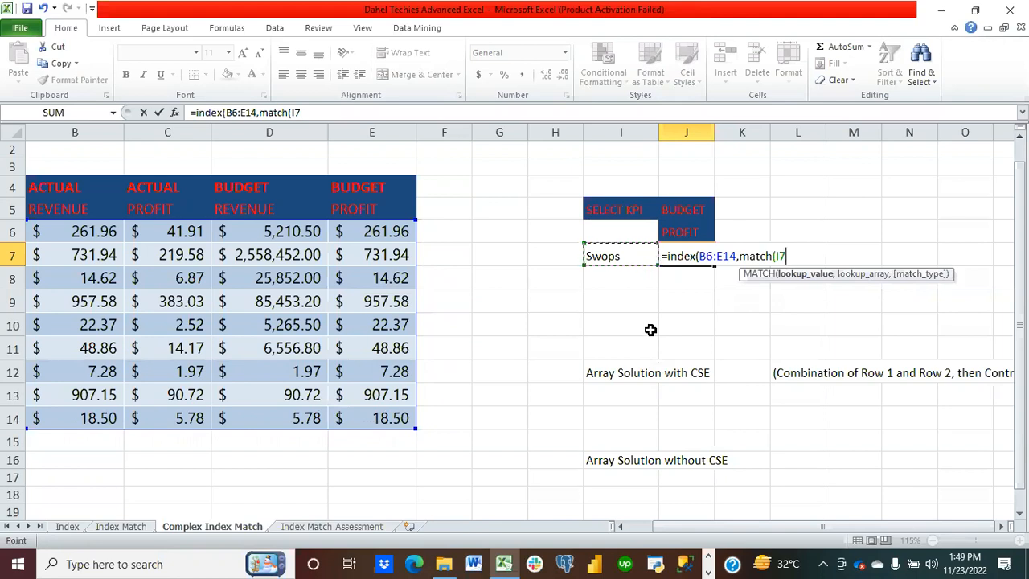
type(",")
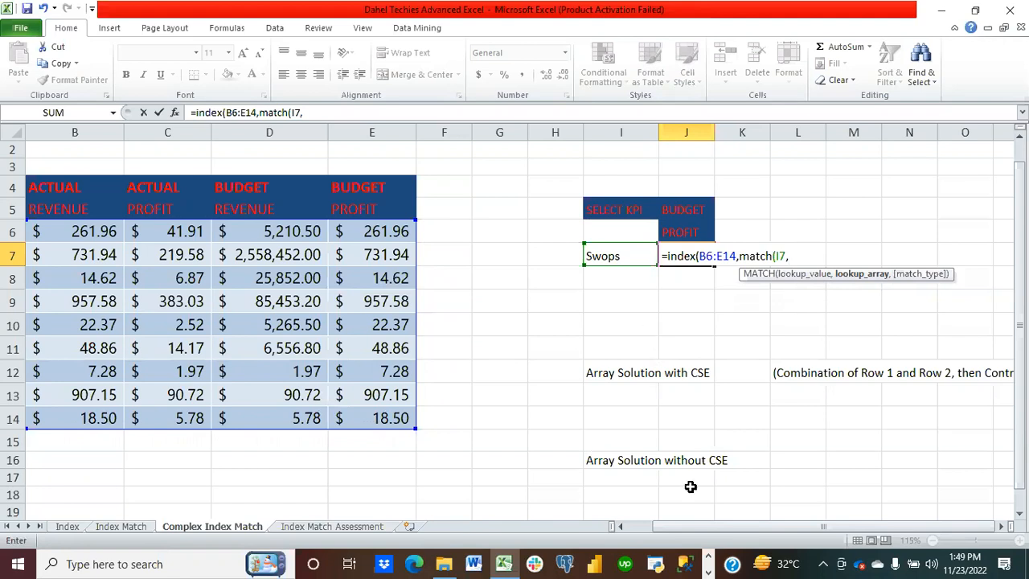
left_click(621, 526)
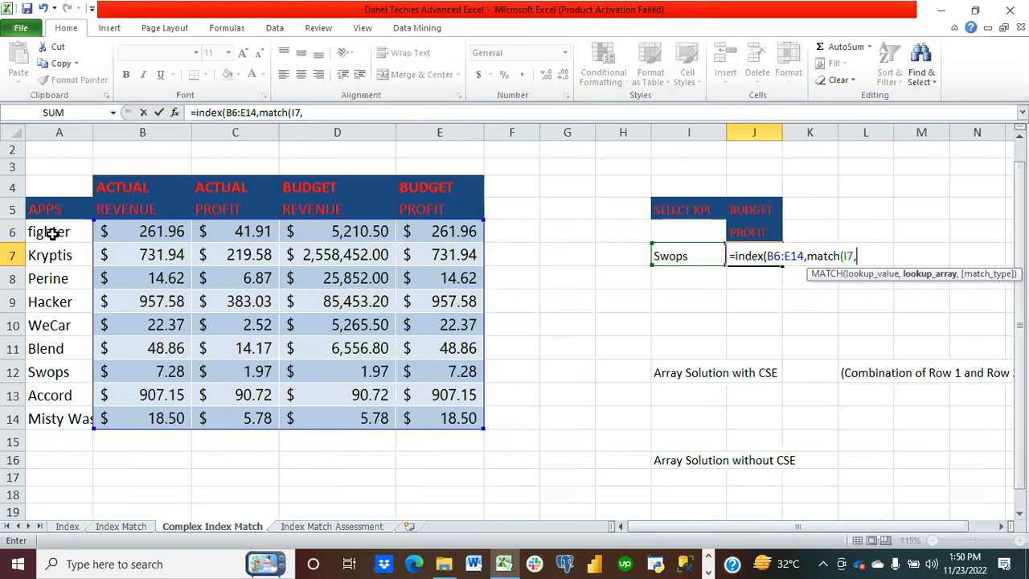
left_click_drag(51, 232, 59, 423)
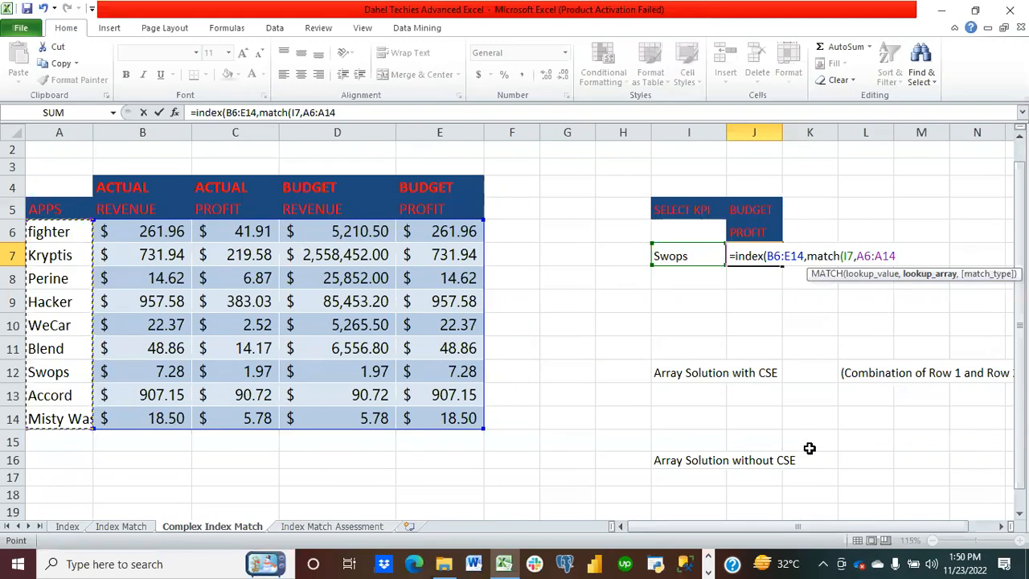
type(",")
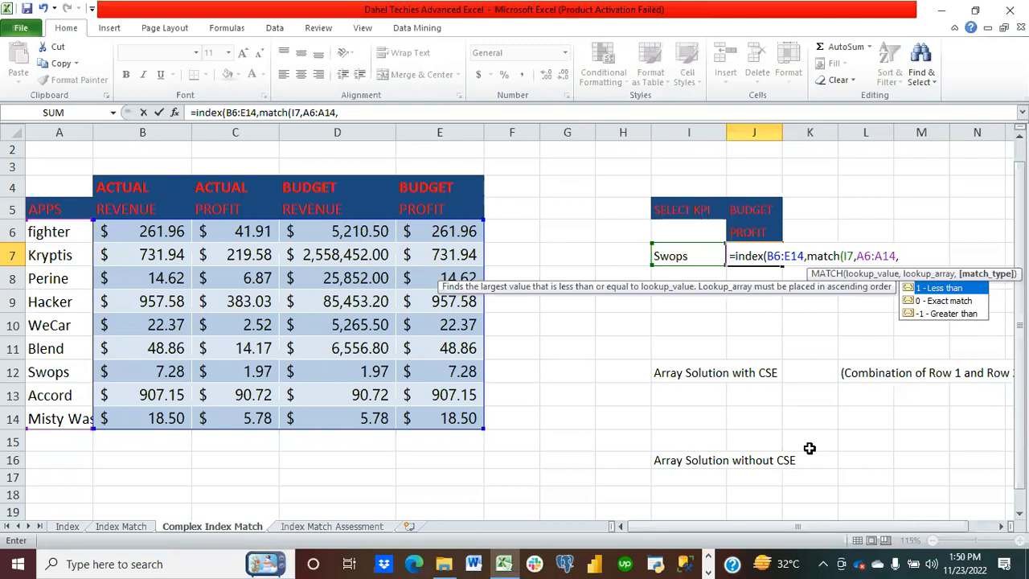
type("0)")
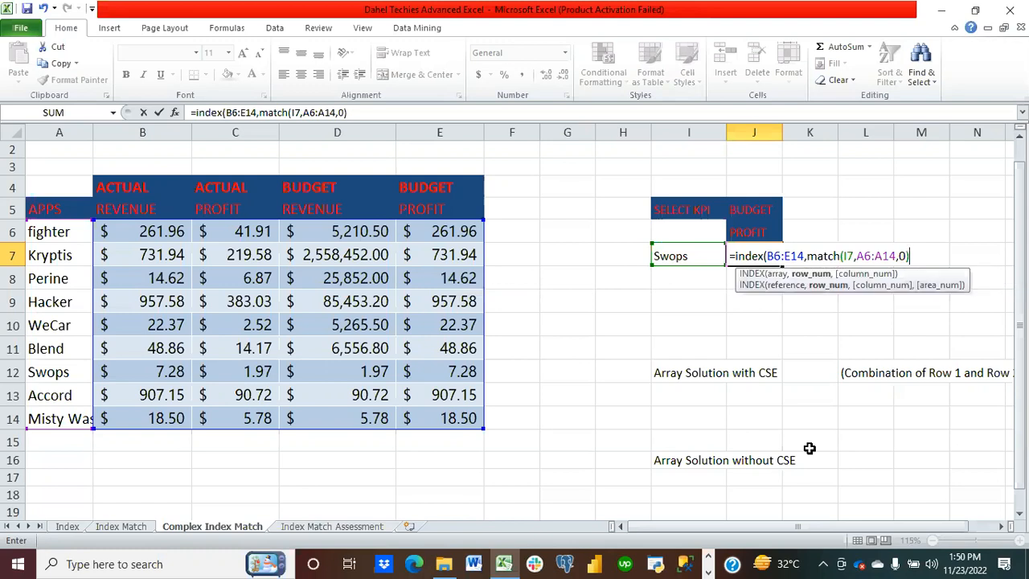
type(")")
Step: Append a second MATCH(J5,B4:E5,0) to the formula, enter it and accept the proposed correction
key("BackSpace")
type("match(")
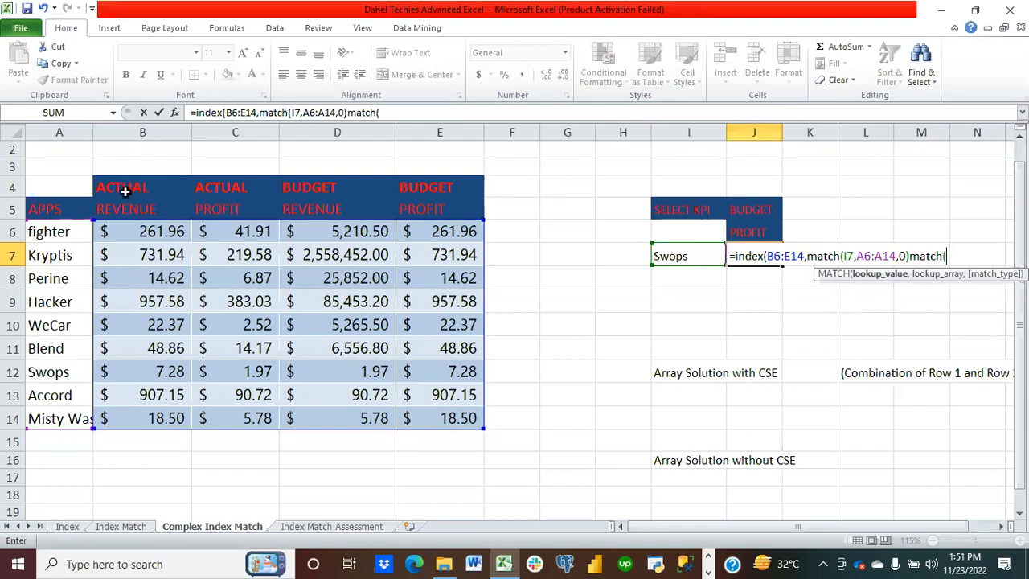
left_click_drag(125, 190, 436, 214)
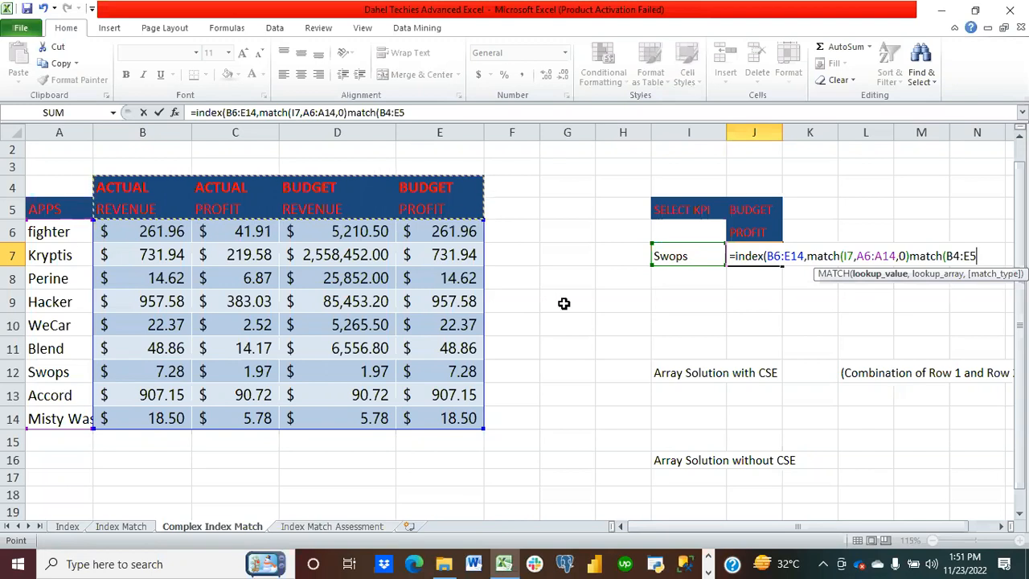
type(",")
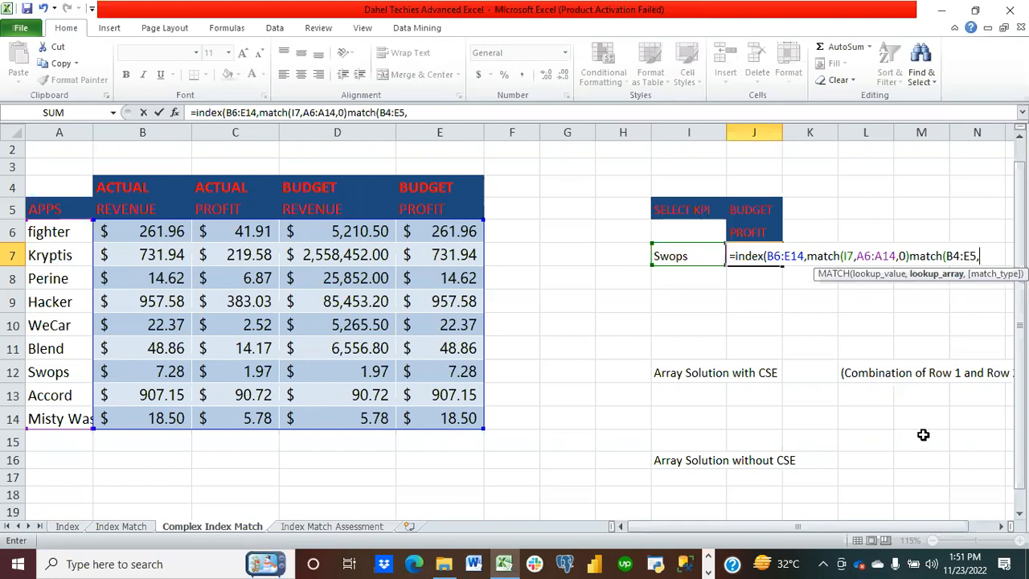
key("BackSpace")
key("BackSpace")
key("BackSpace")
key("BackSpace")
key("BackSpace")
key("BackSpace")
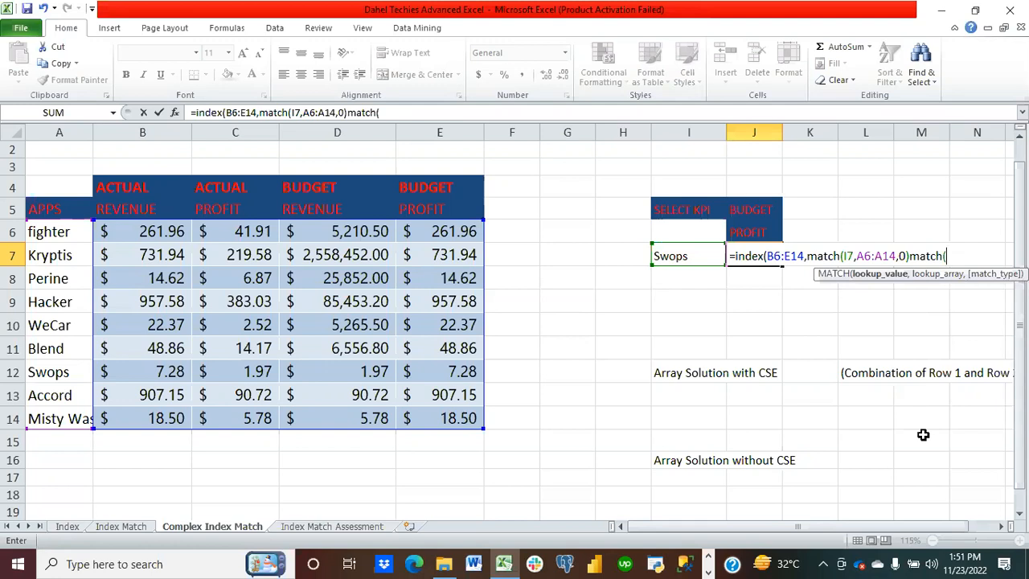
left_click(776, 207)
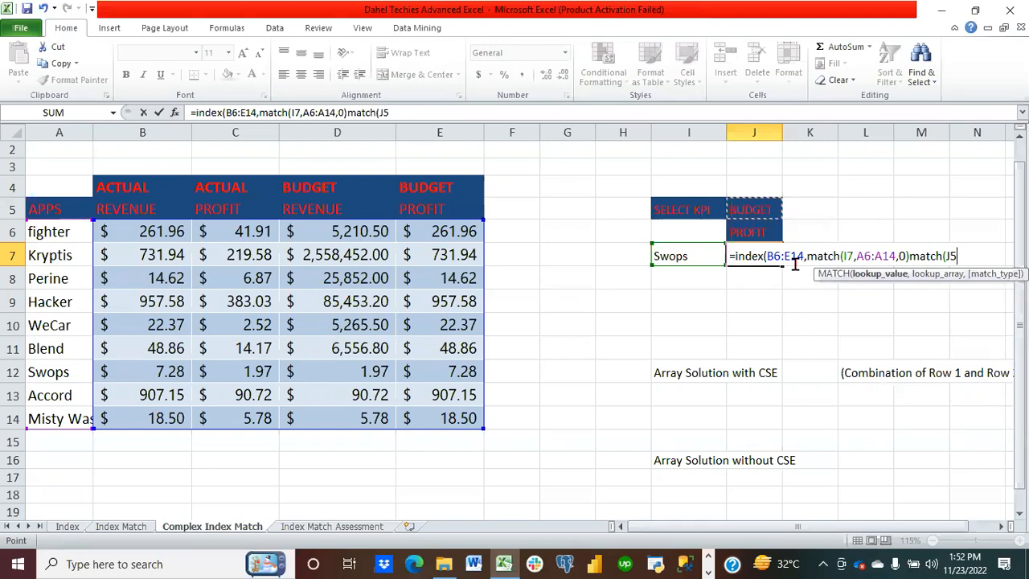
type(",")
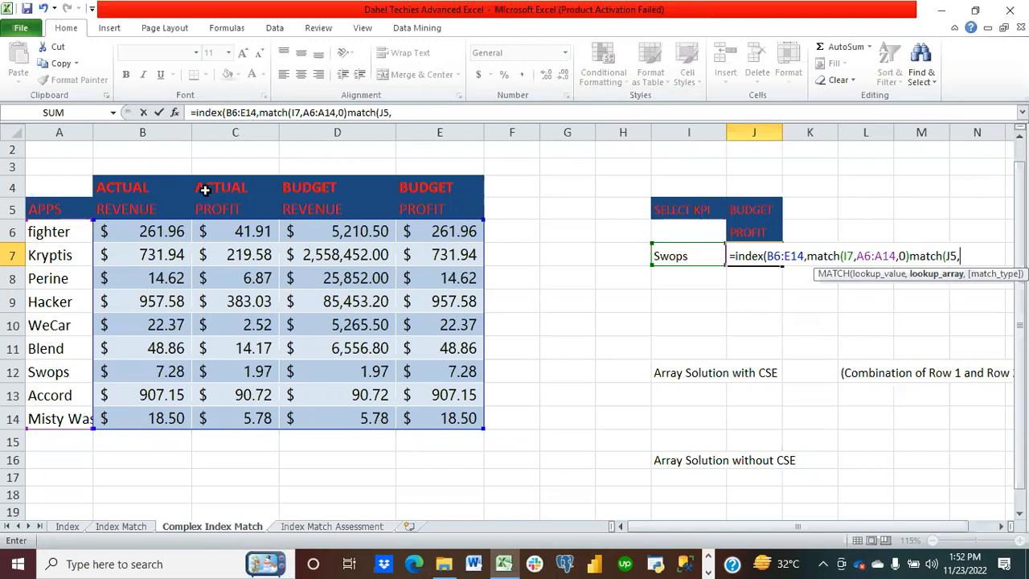
left_click_drag(145, 186, 416, 210)
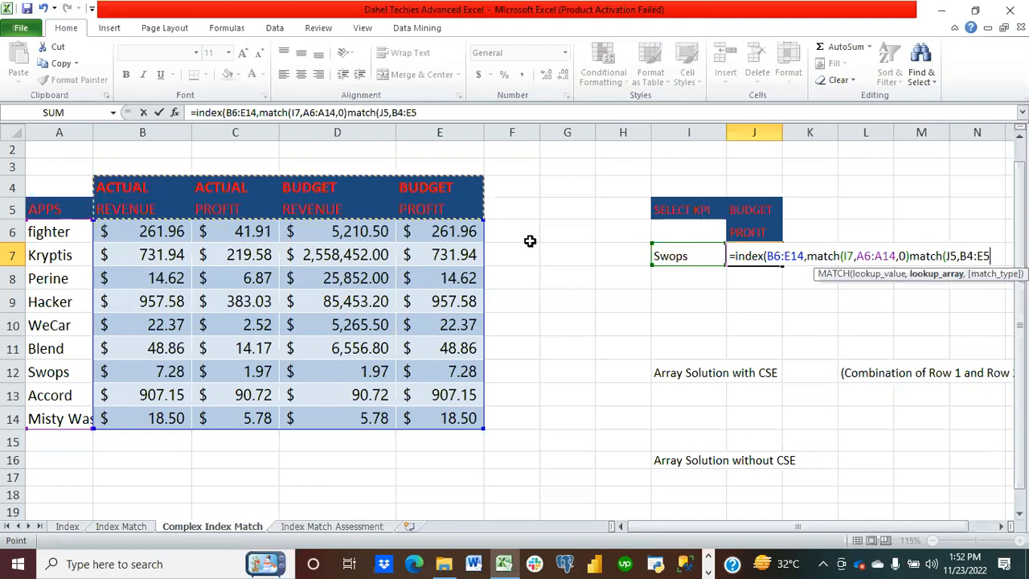
type(",")
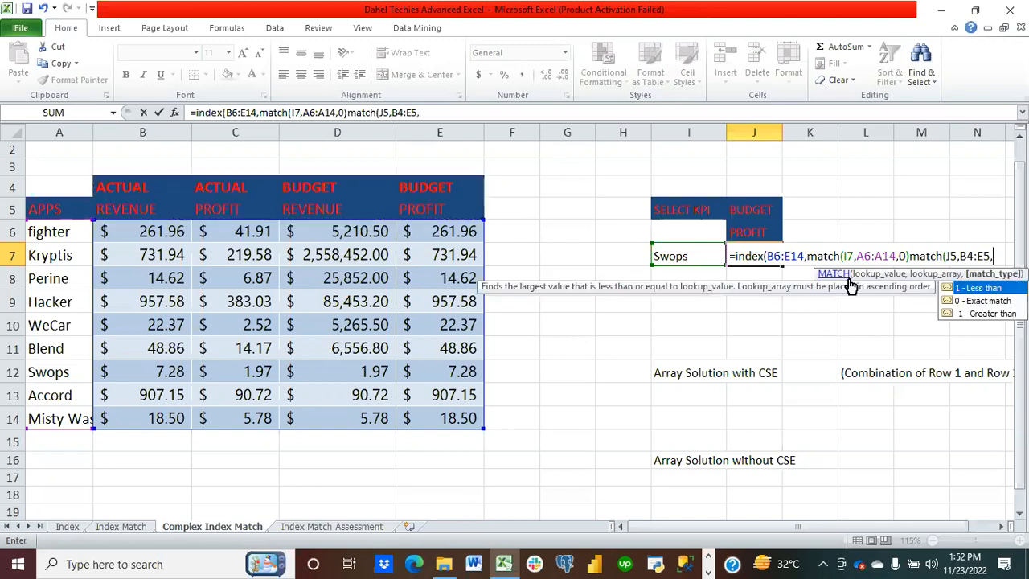
double_click(967, 301)
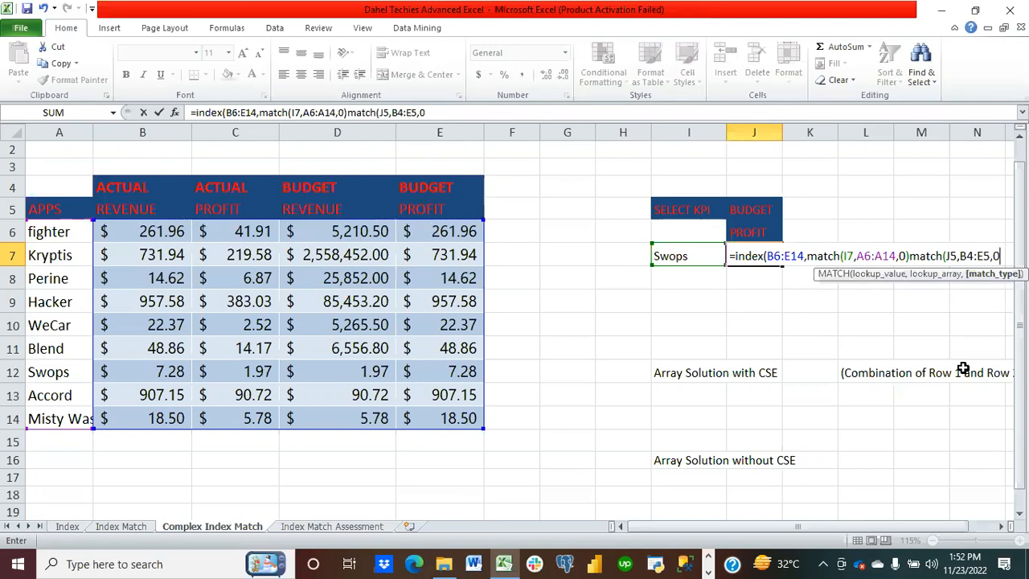
type("))")
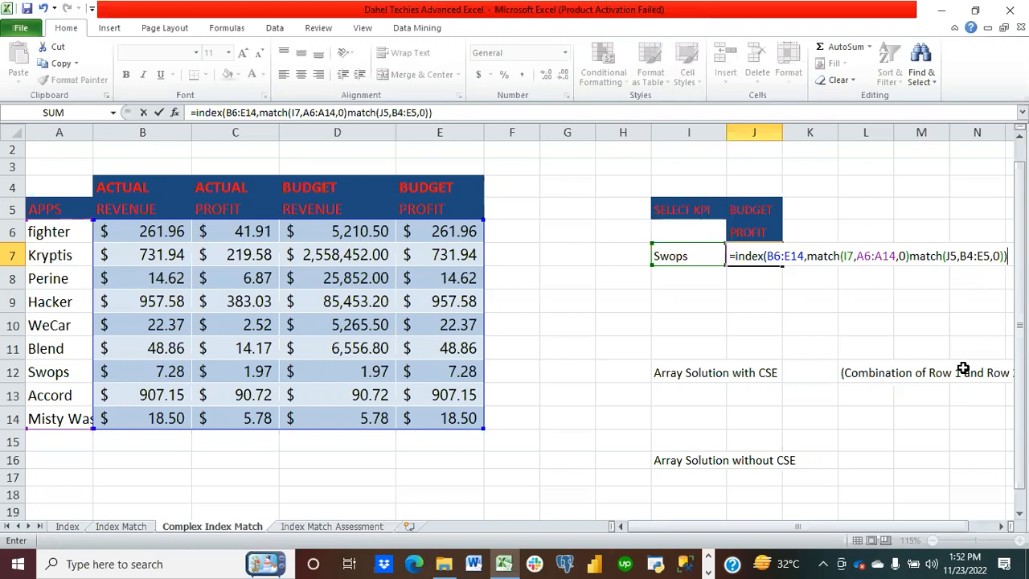
key("Return")
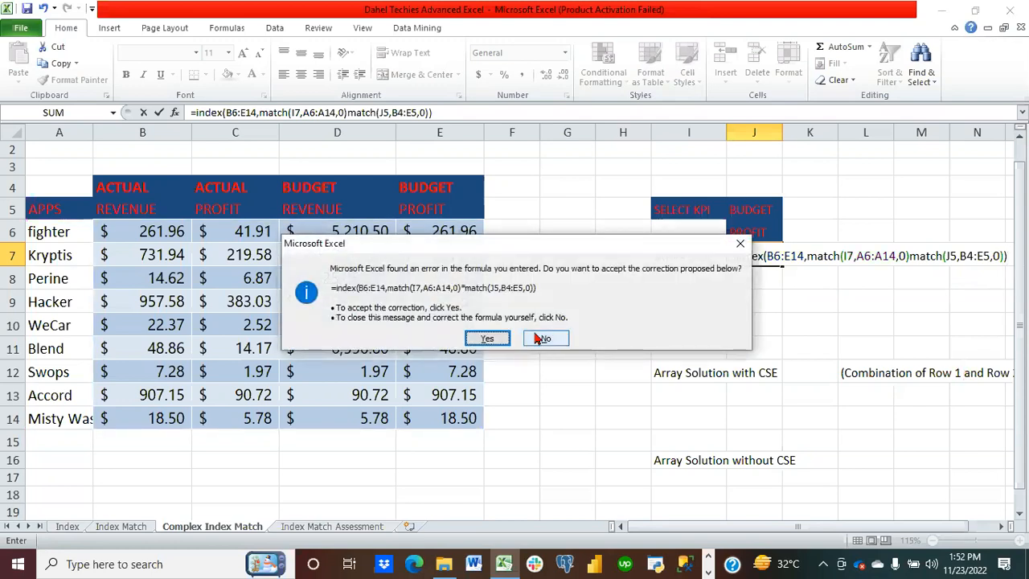
left_click(506, 338)
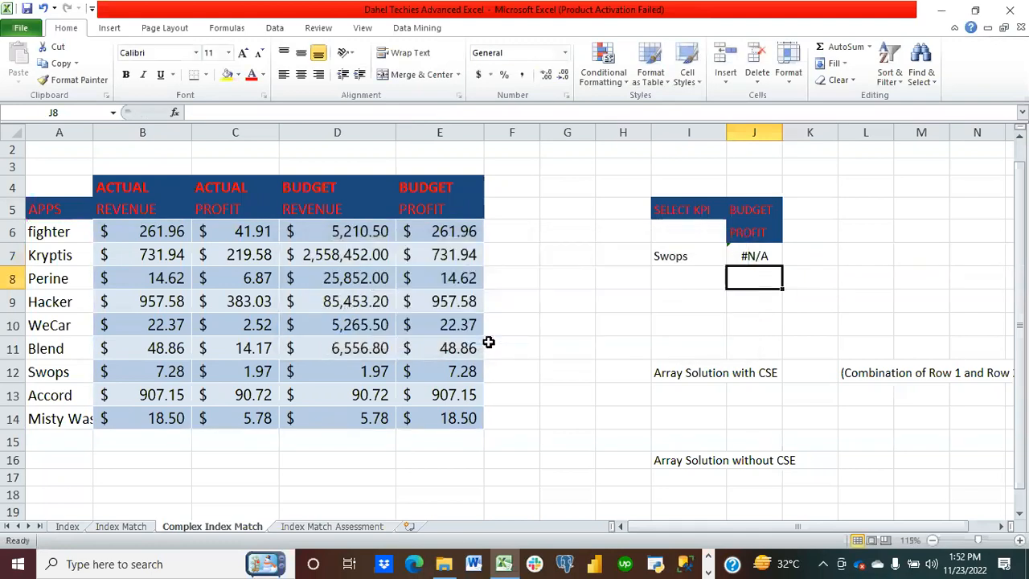
Step: Inspect the error in J7 through Error Checking and step through its calculation with Evaluate Formula
left_click(754, 256)
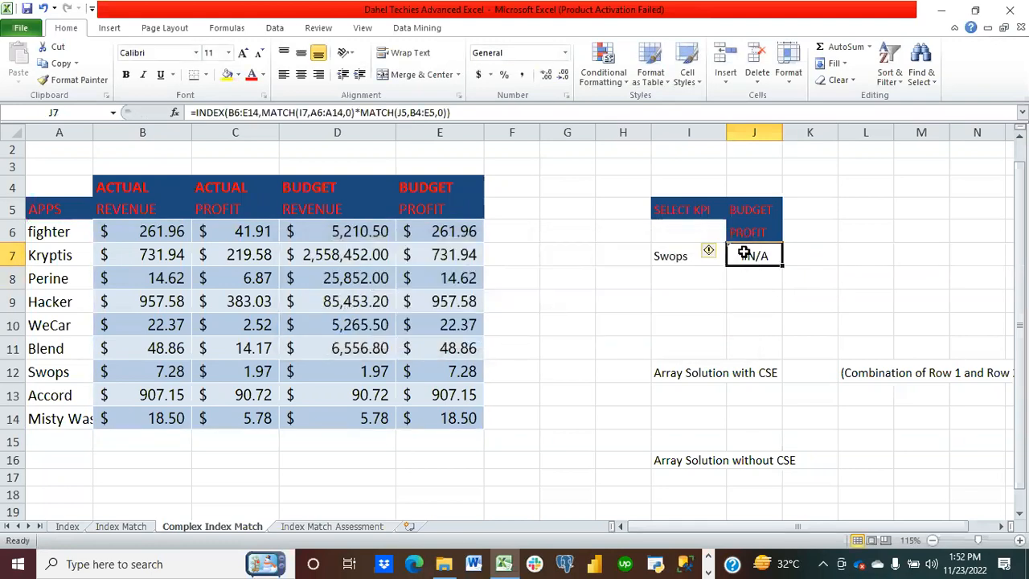
left_click(231, 28)
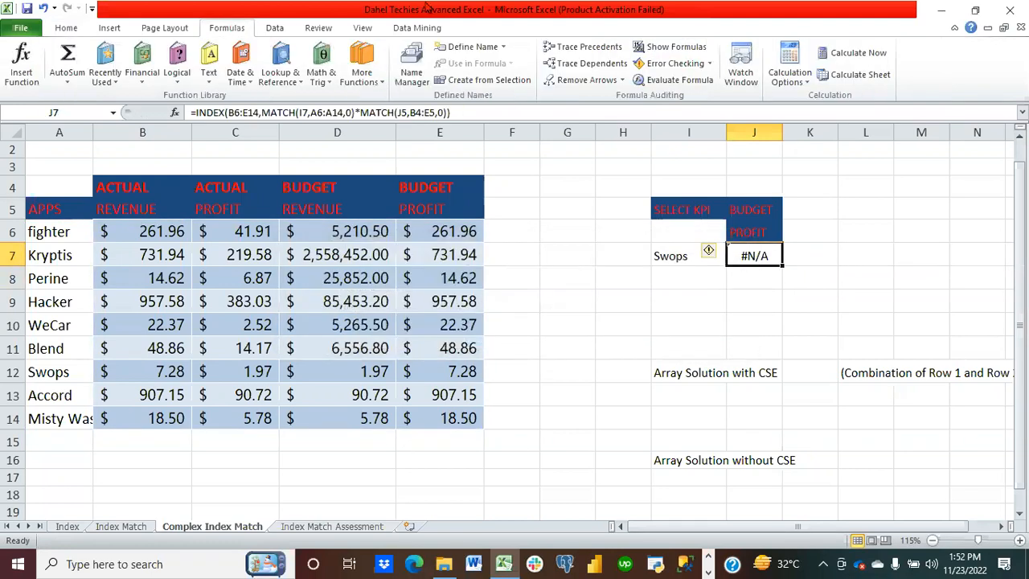
left_click(675, 64)
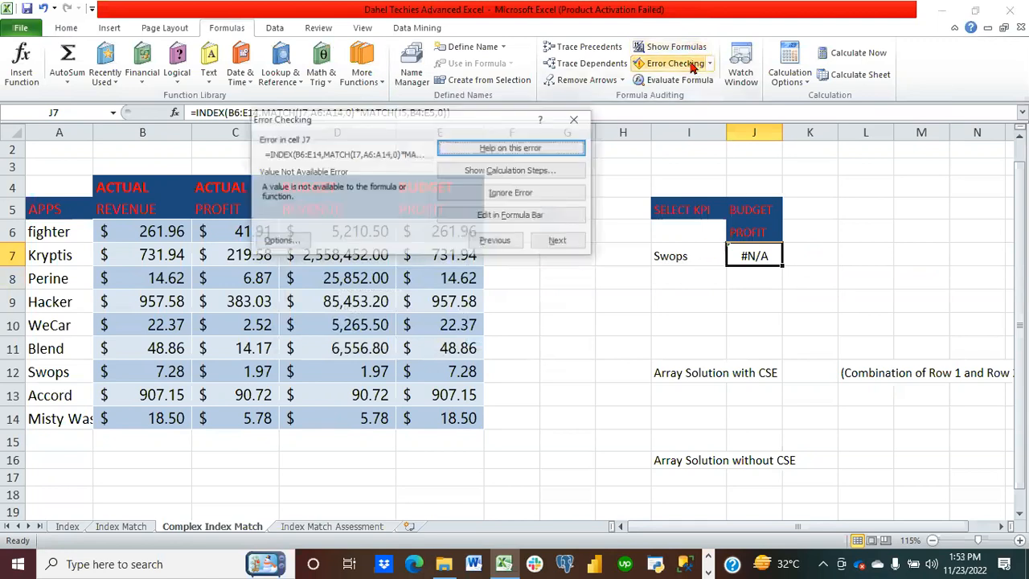
left_click(504, 172)
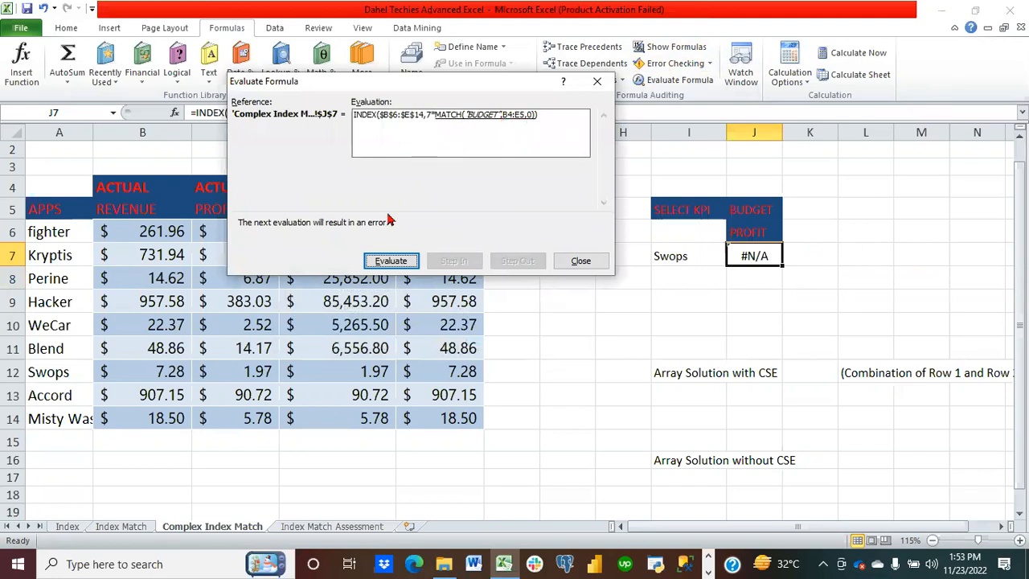
left_click(390, 262)
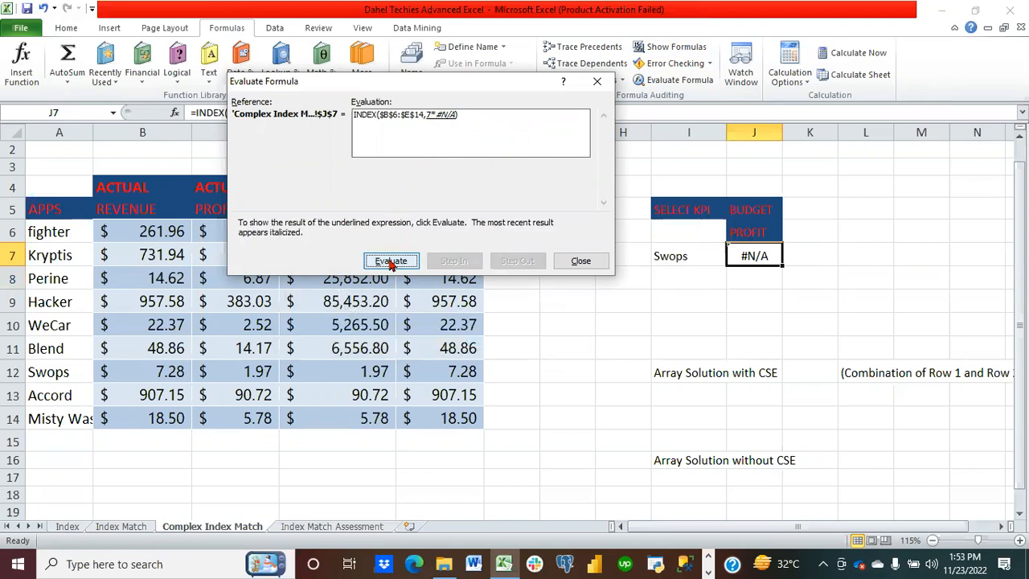
left_click(574, 264)
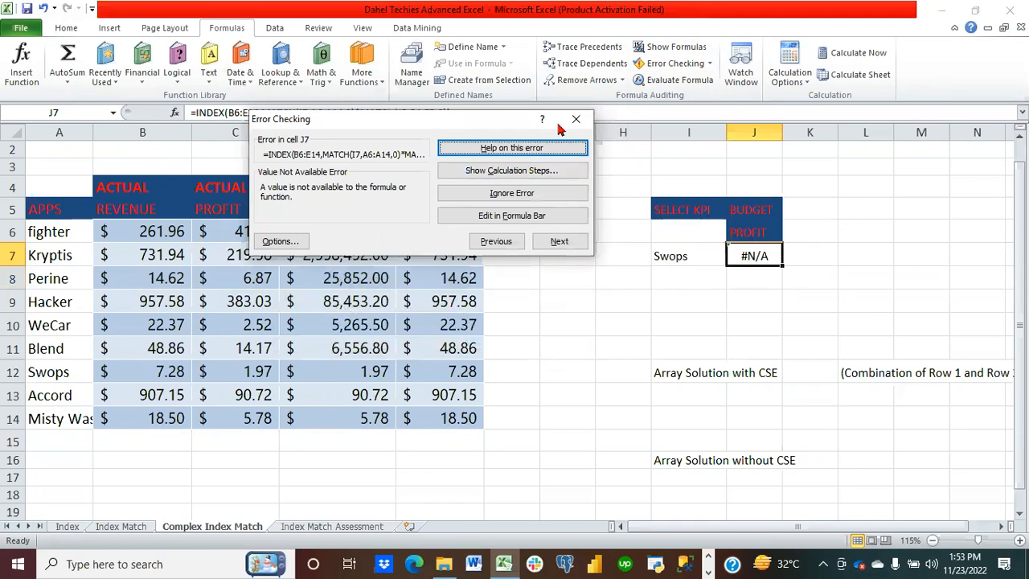
Step: Close the error check and clear the formula from J7
left_click(574, 118)
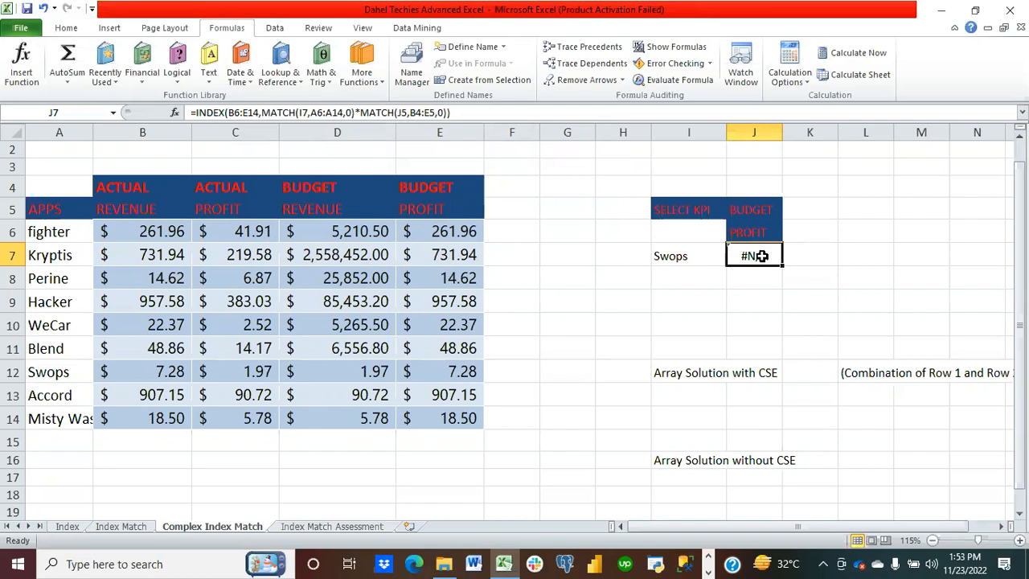
key("Delete")
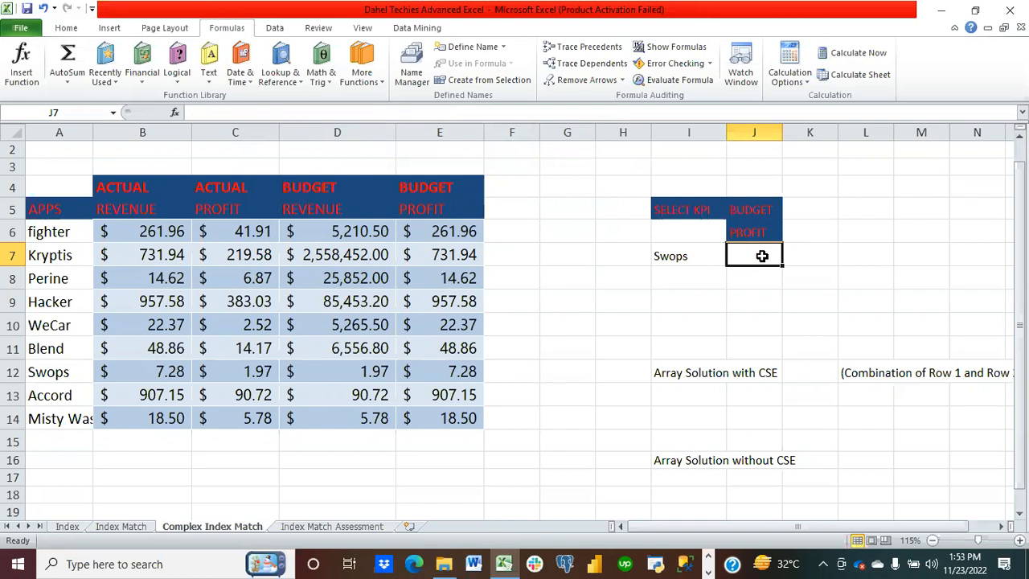
left_click(778, 371)
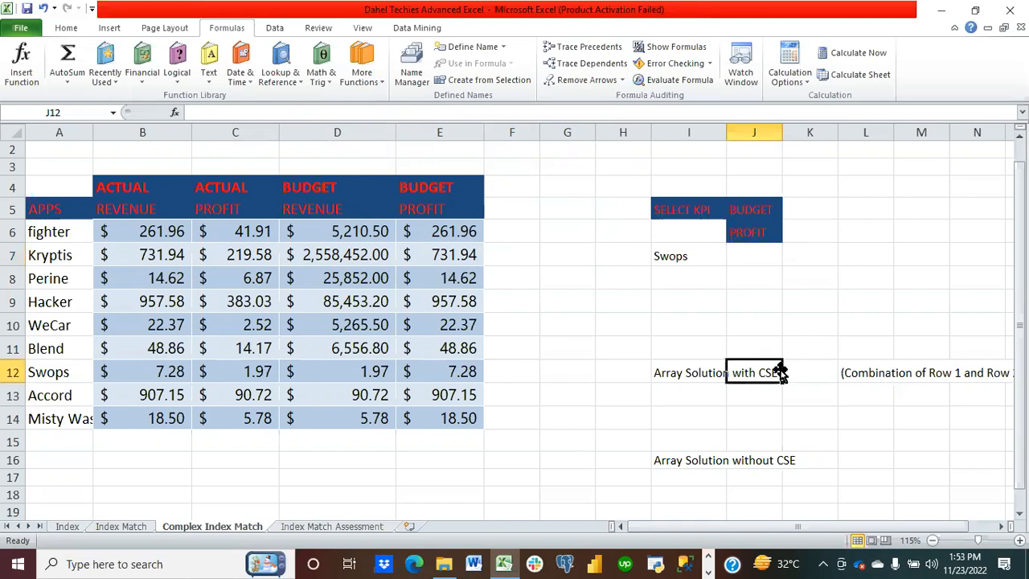
type("inde")
key("BackSpace")
key("BackSpace")
key("BackSpace")
key("BackSpace")
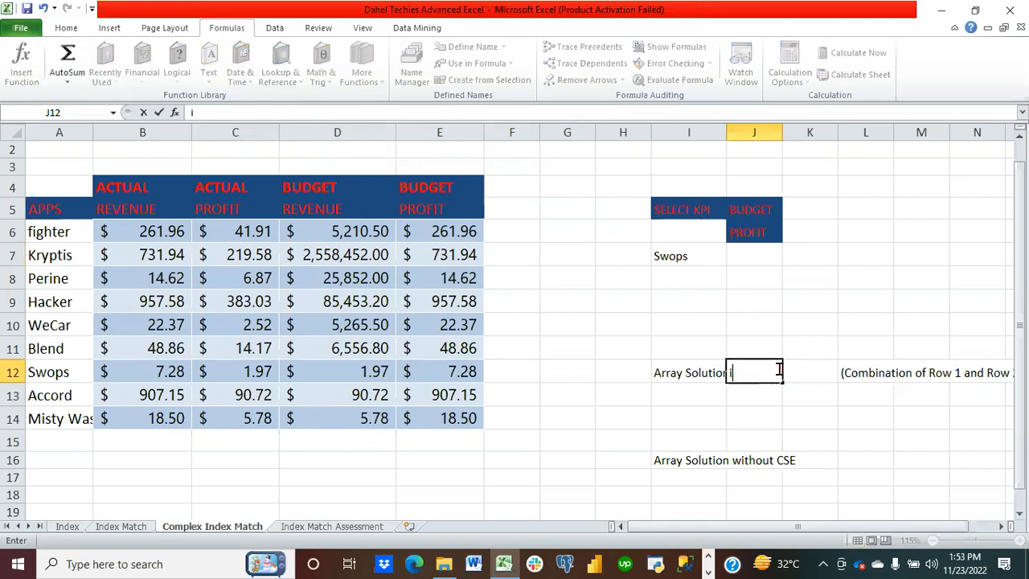
left_click(758, 270)
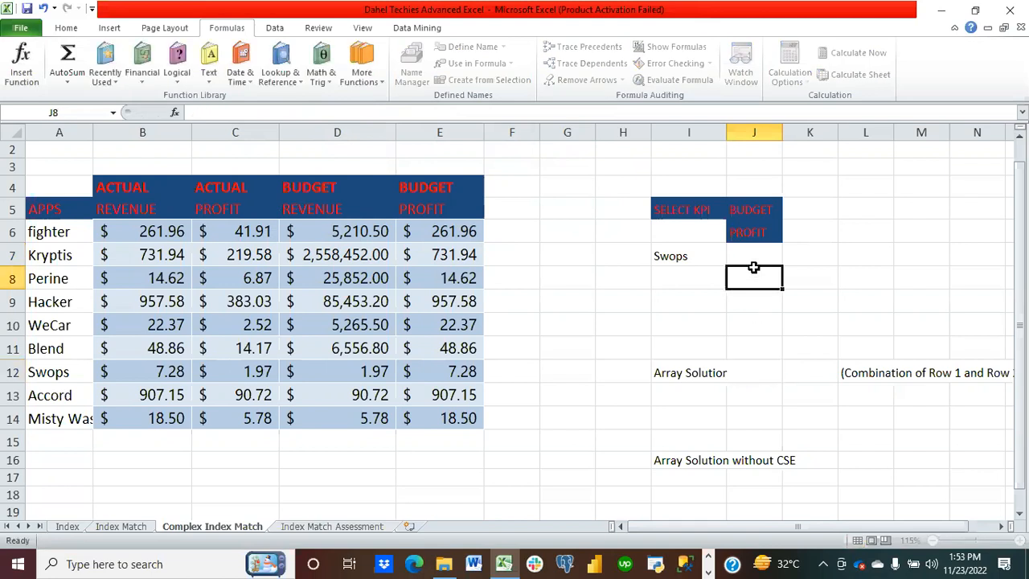
left_click_drag(755, 255, 826, 376)
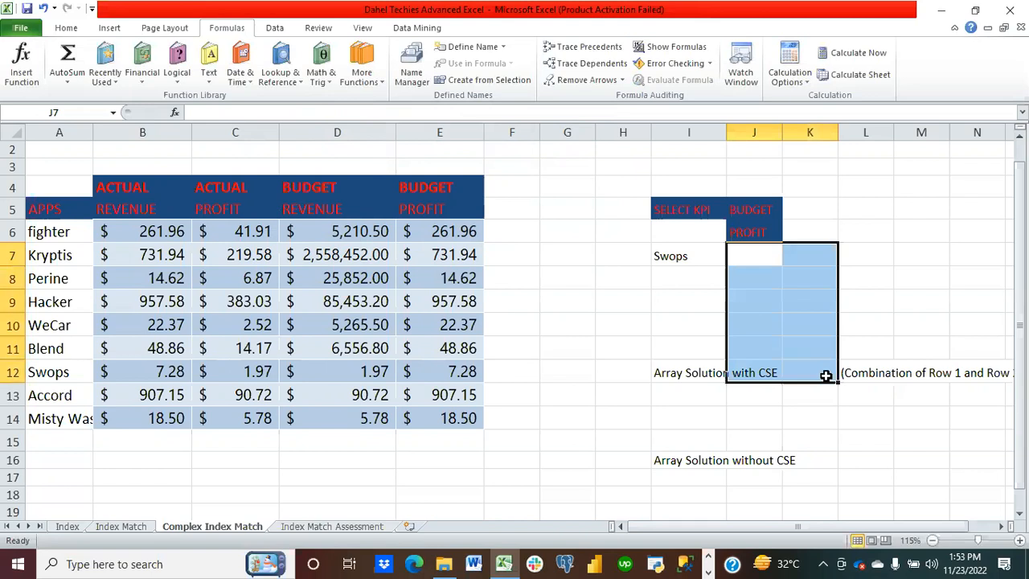
left_click(754, 262)
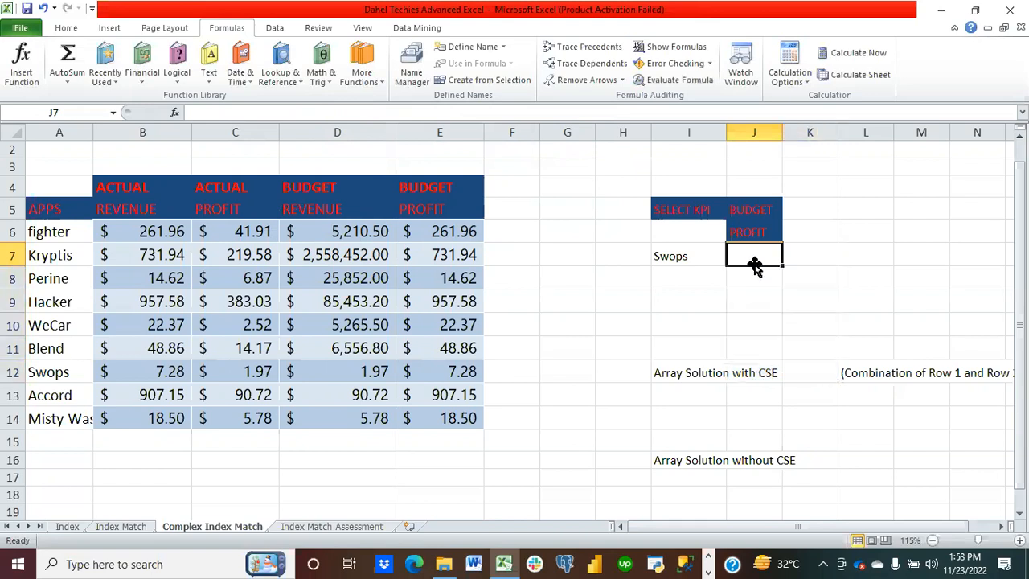
Step: Start a new INDEX formula in J7 over B6:E14, using MATCH(I7,A6:A14,0) as the row number
type("=ji")
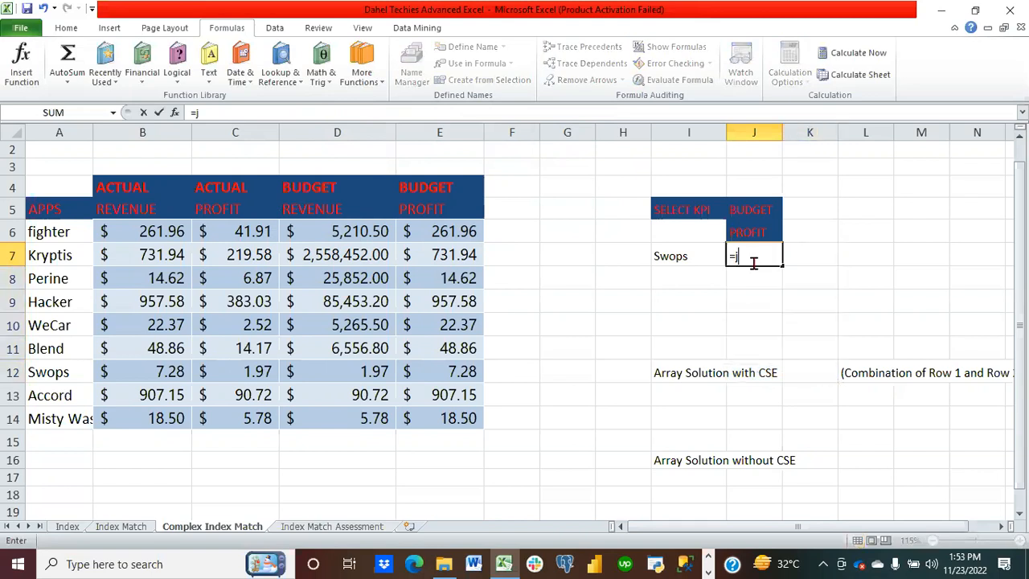
key("BackSpace")
key("BackSpace")
type("ind")
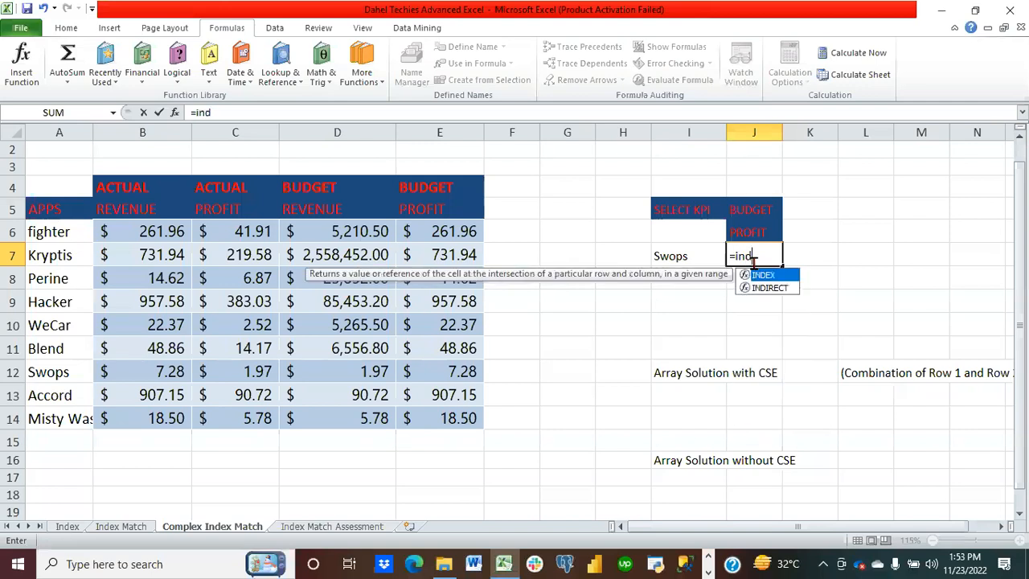
type("ex(")
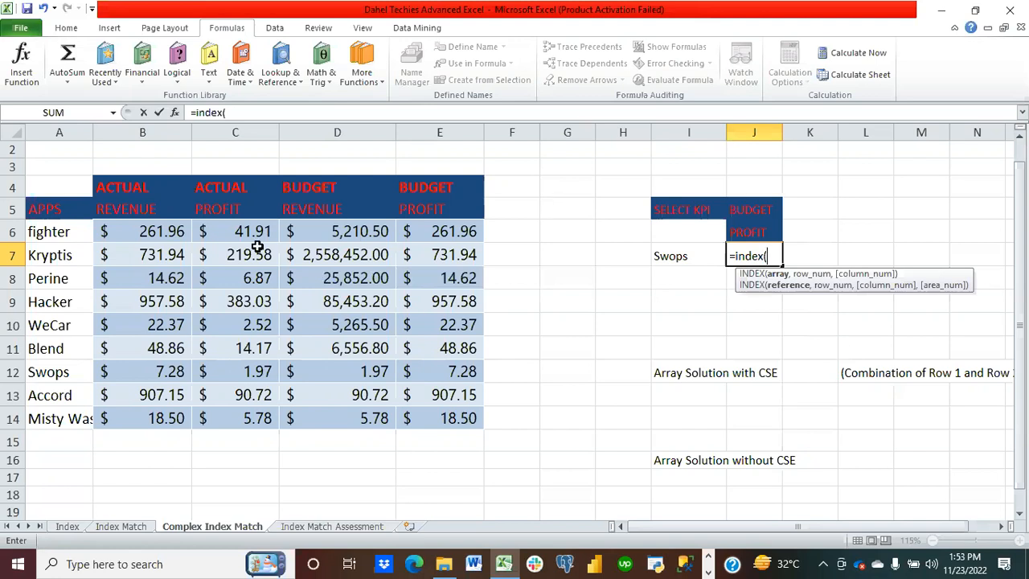
left_click(149, 238)
left_click_drag(149, 239, 434, 418)
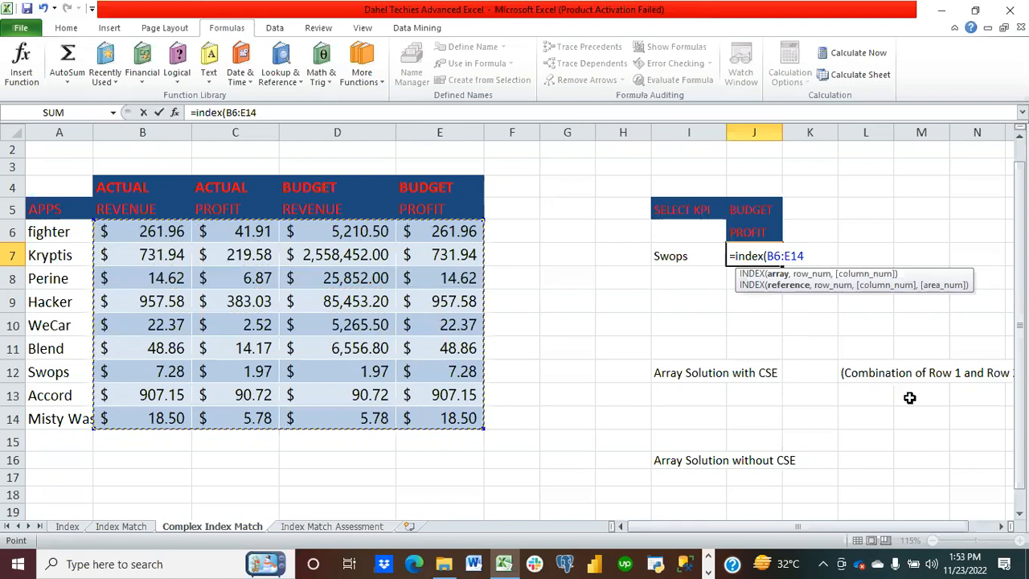
type(",mat")
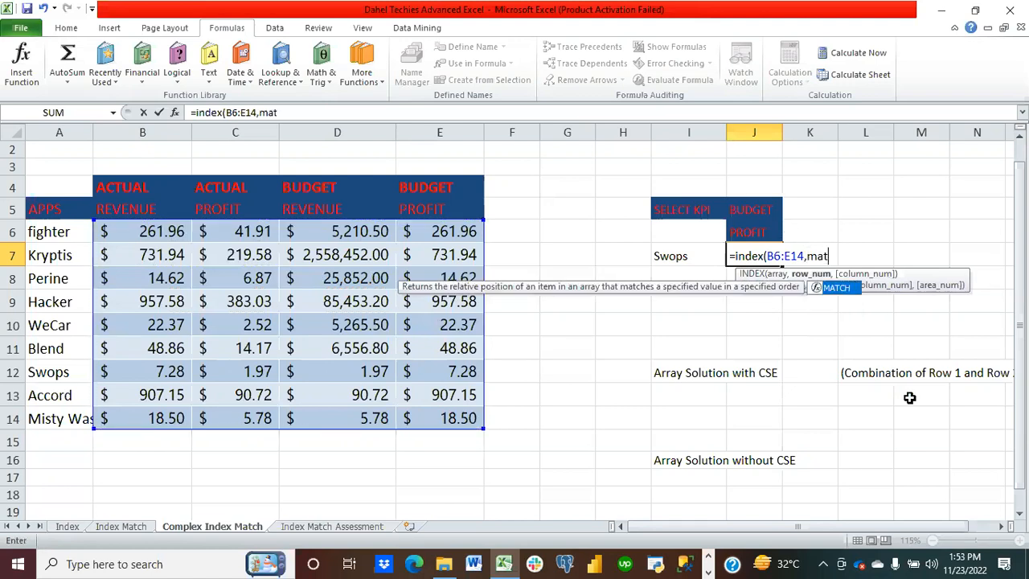
type("ch(")
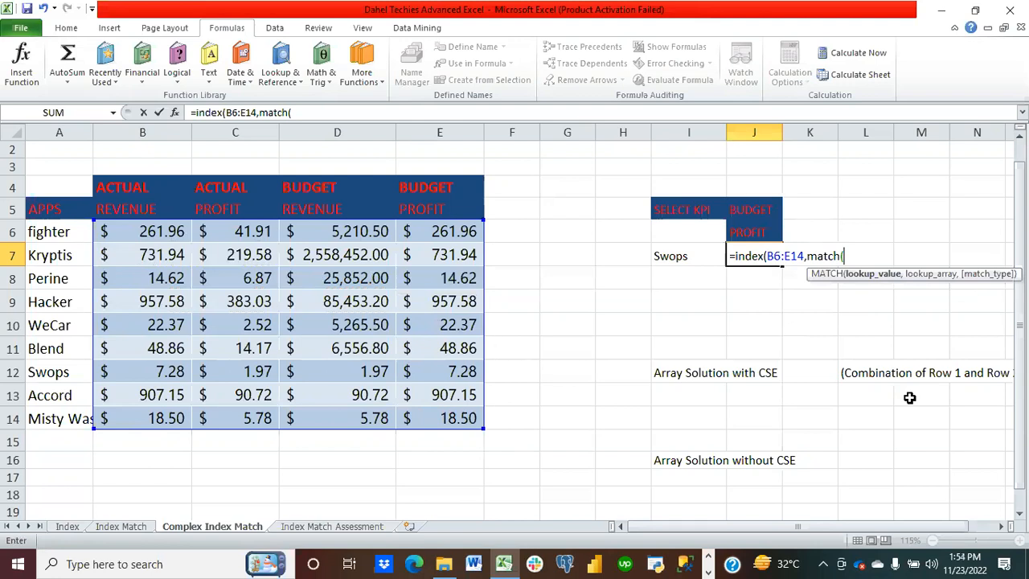
left_click(688, 259)
type(",")
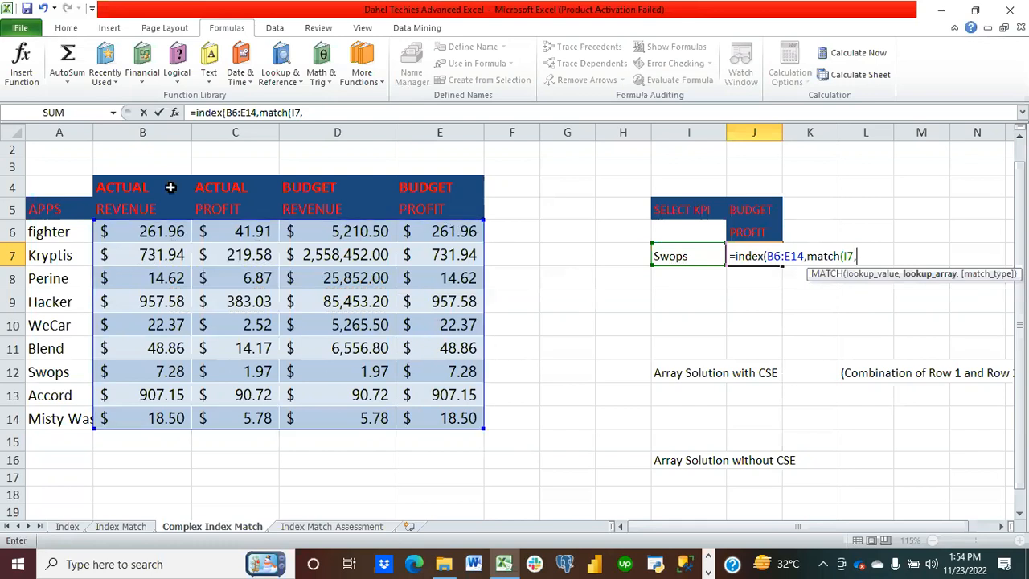
left_click_drag(69, 228, 80, 418)
type(",0")
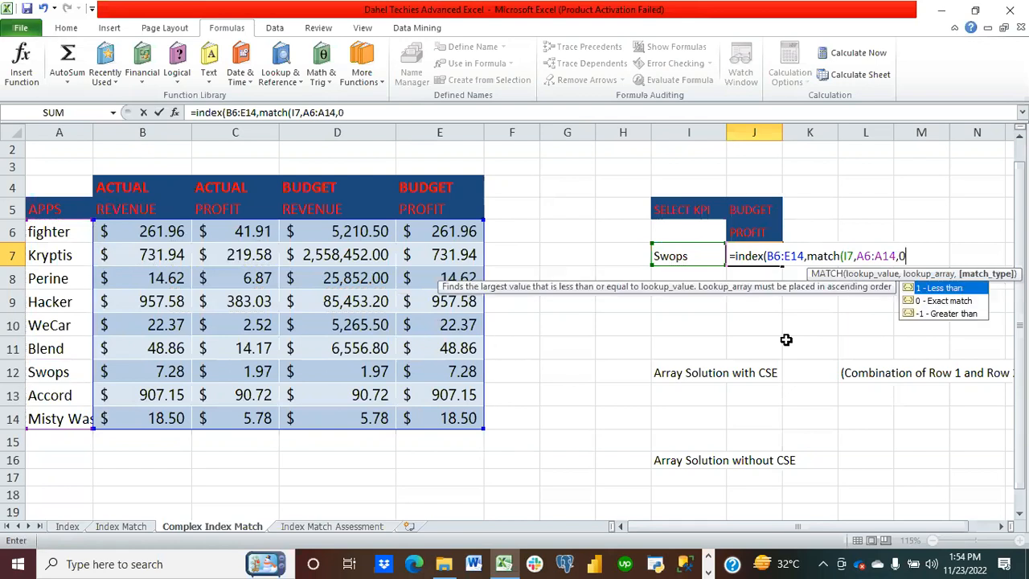
type("),")
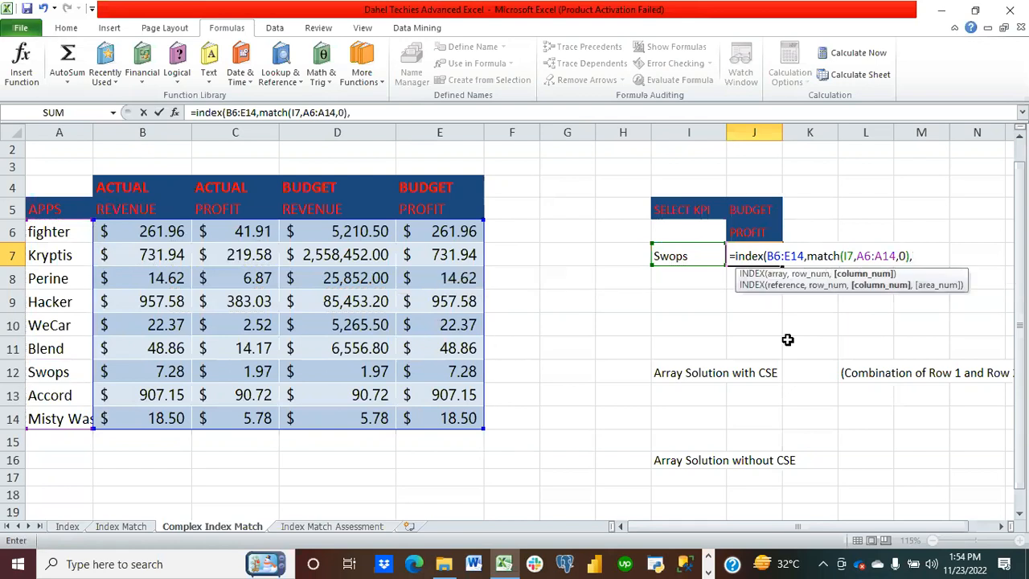
type("match")
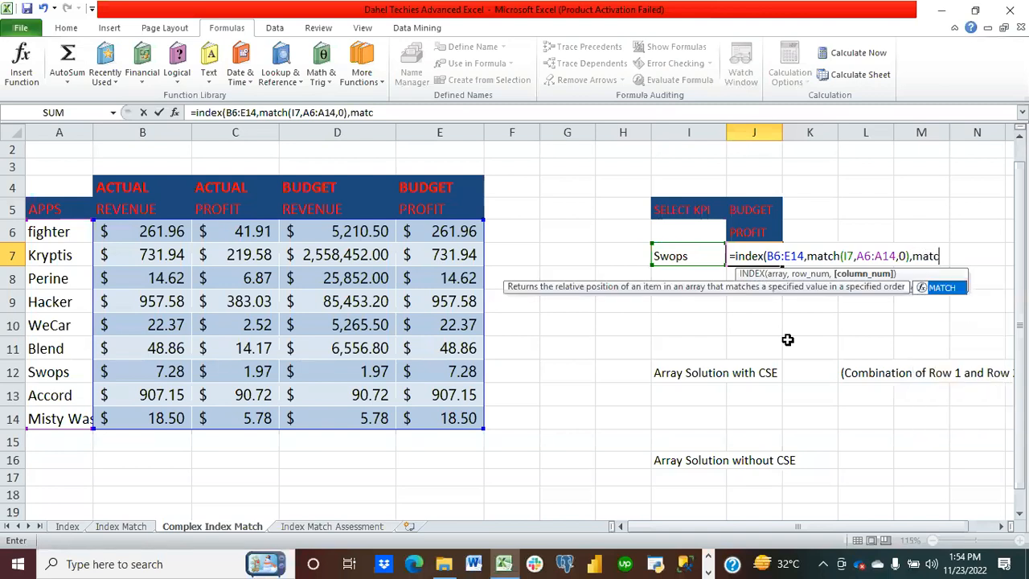
type("(")
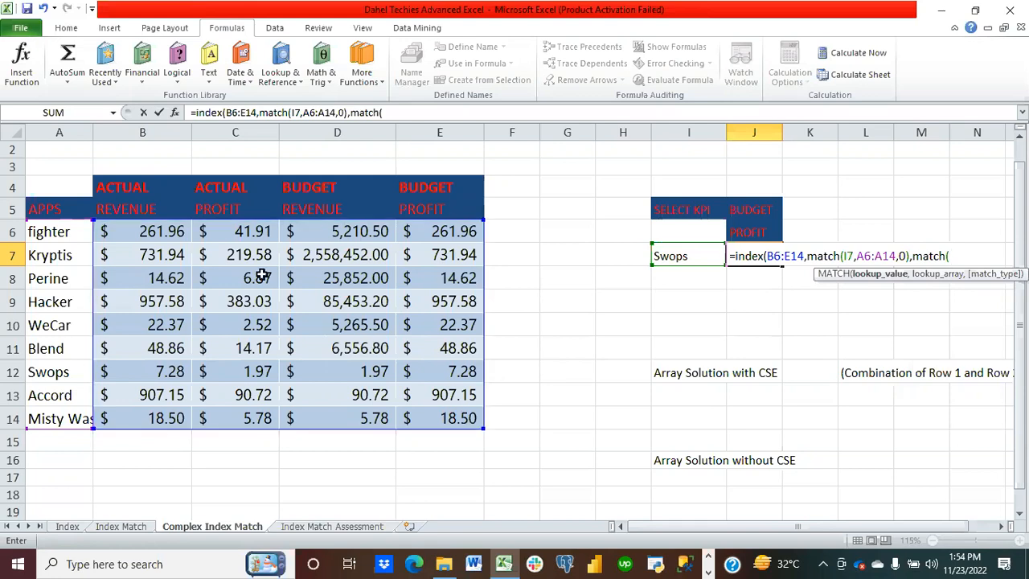
Step: Add MATCH(C4&C5,B4:E5,0) as the column number, close both functions and enter the formula
left_click(227, 187)
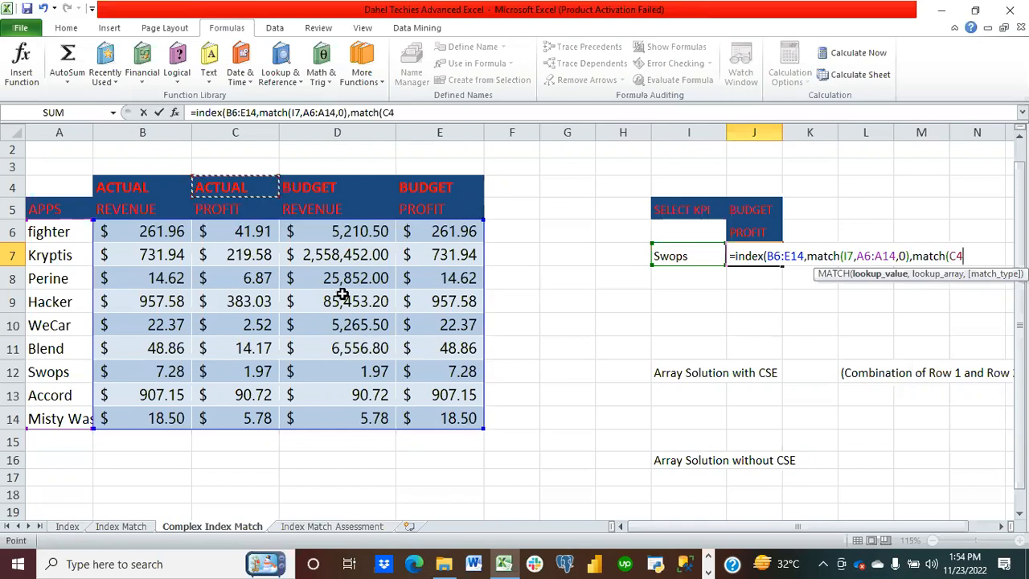
type("&")
left_click(243, 209)
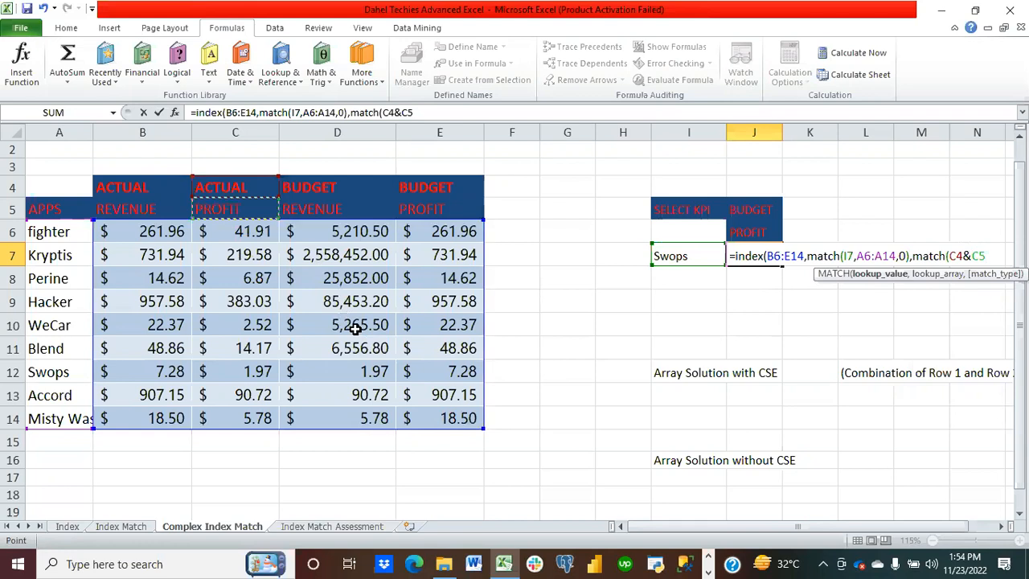
type(",")
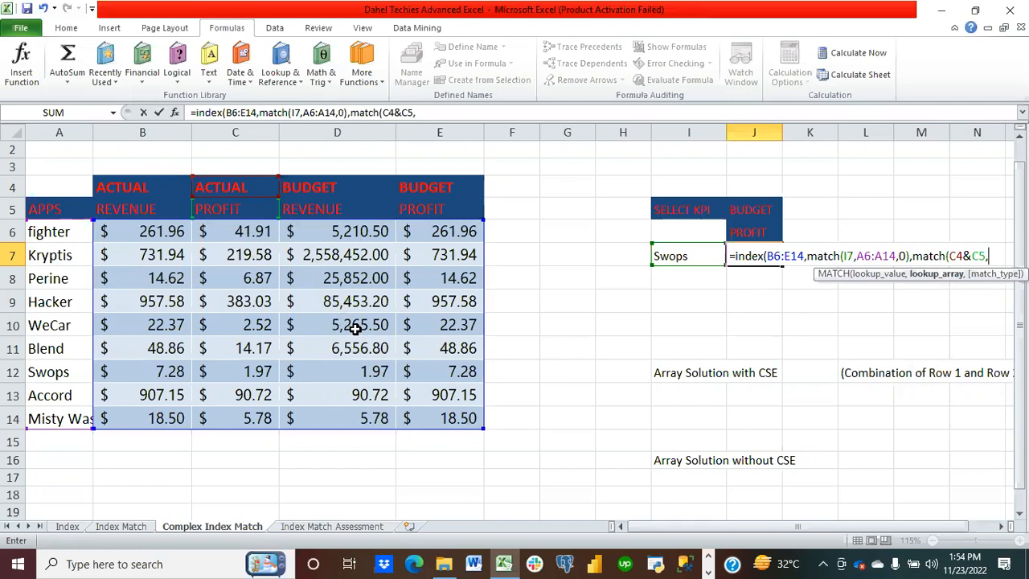
left_click_drag(106, 186, 438, 205)
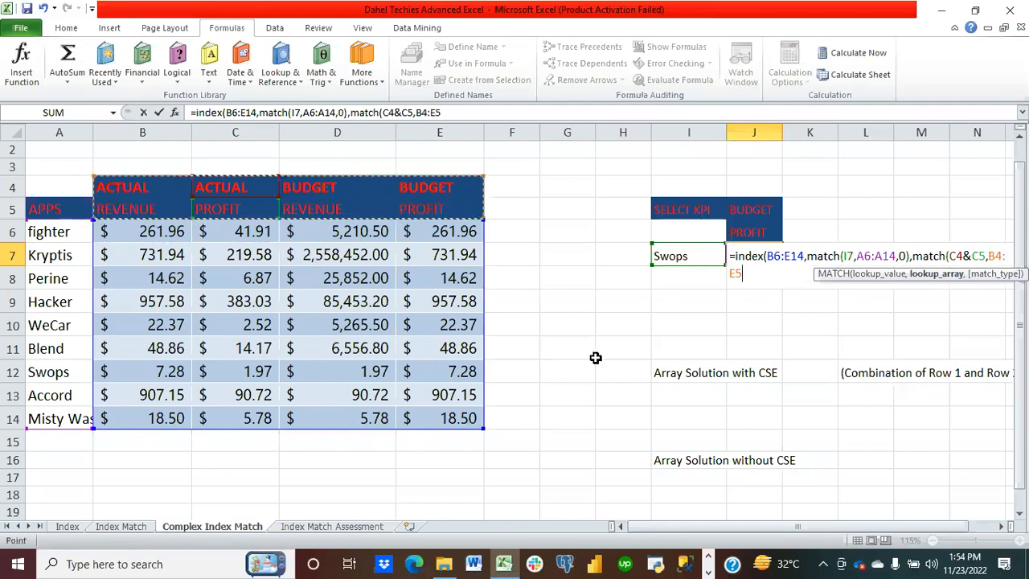
type(",0")
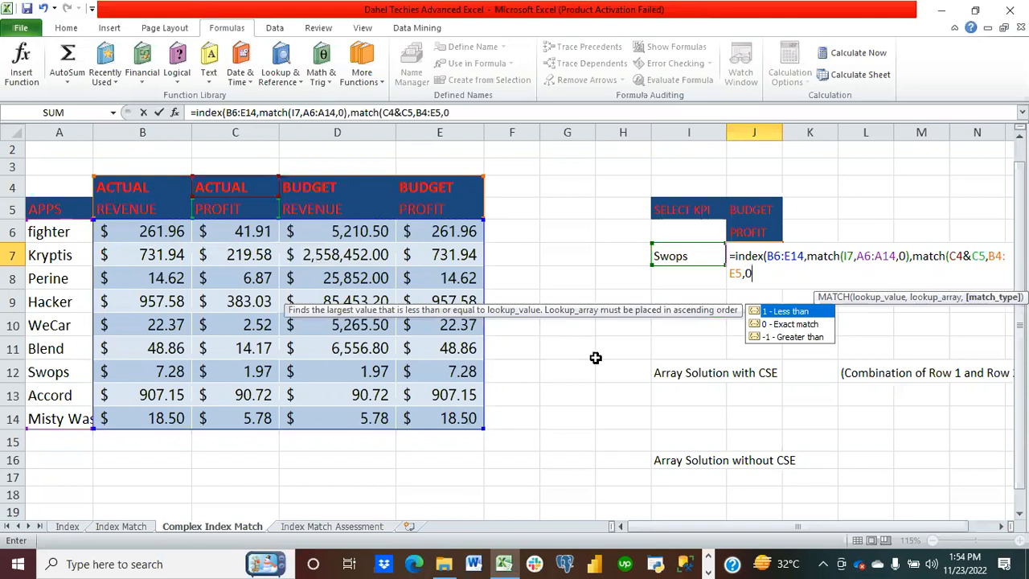
type("))")
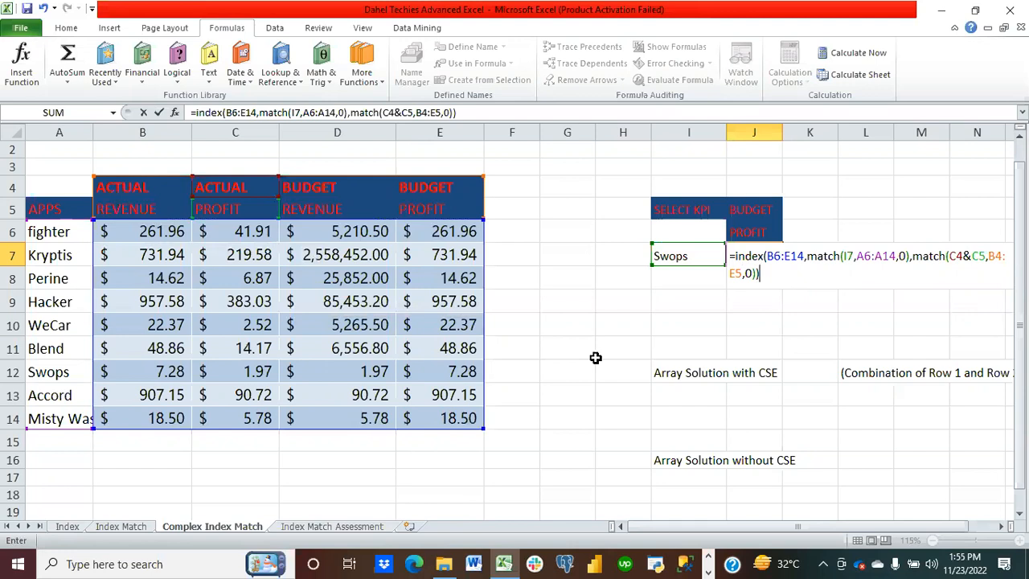
key("Return")
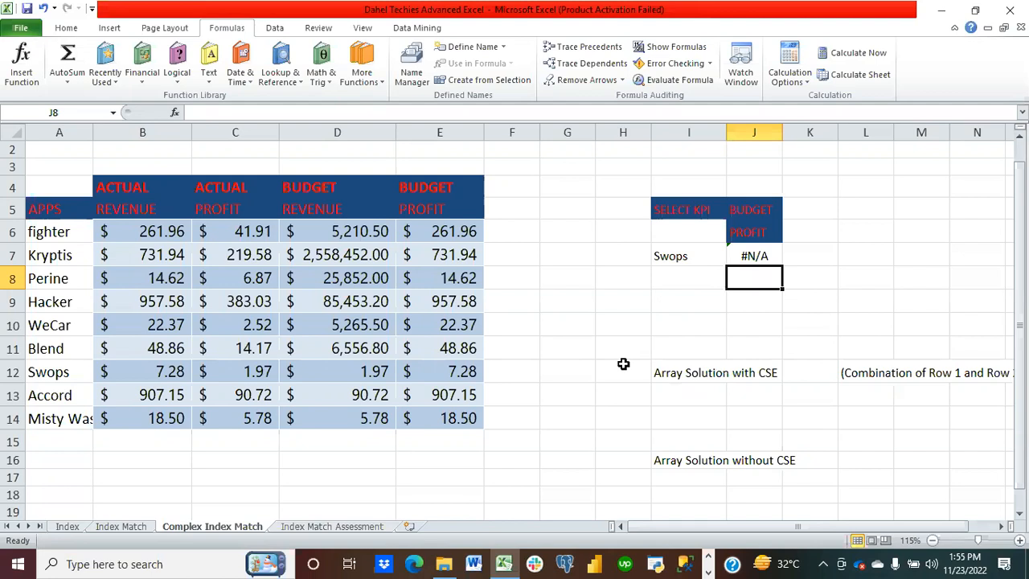
Step: Select J7 and autofit column A to fit the app names
left_click(756, 257)
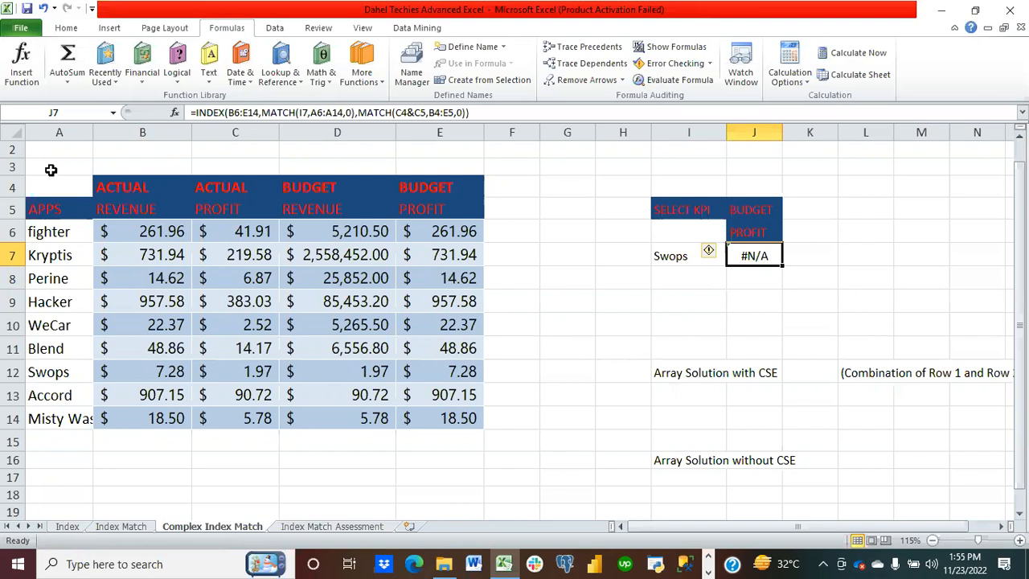
double_click(93, 134)
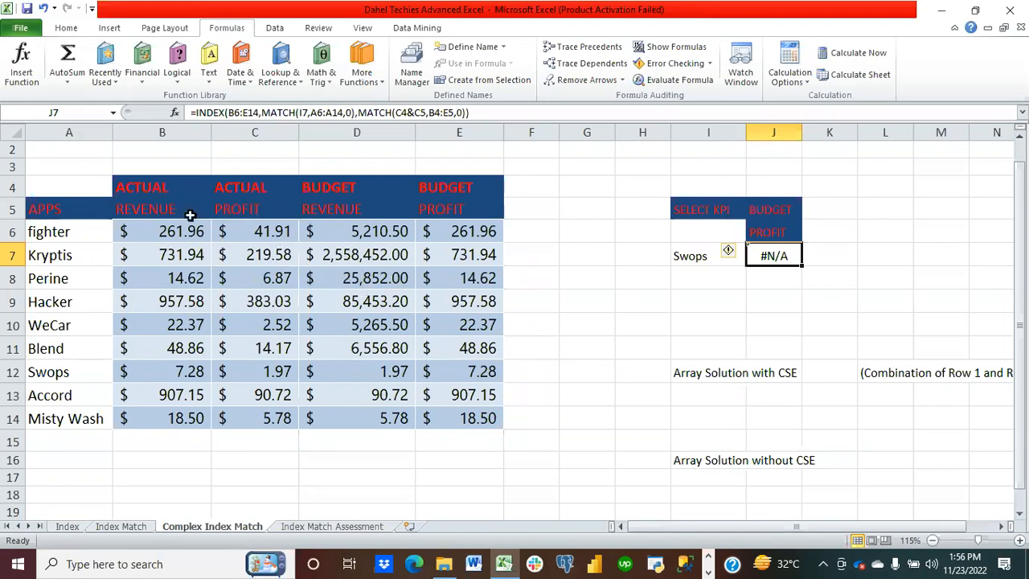
Step: Enter =B4&B5 in B3 to join the two header rows of the first KPI column
left_click(159, 189)
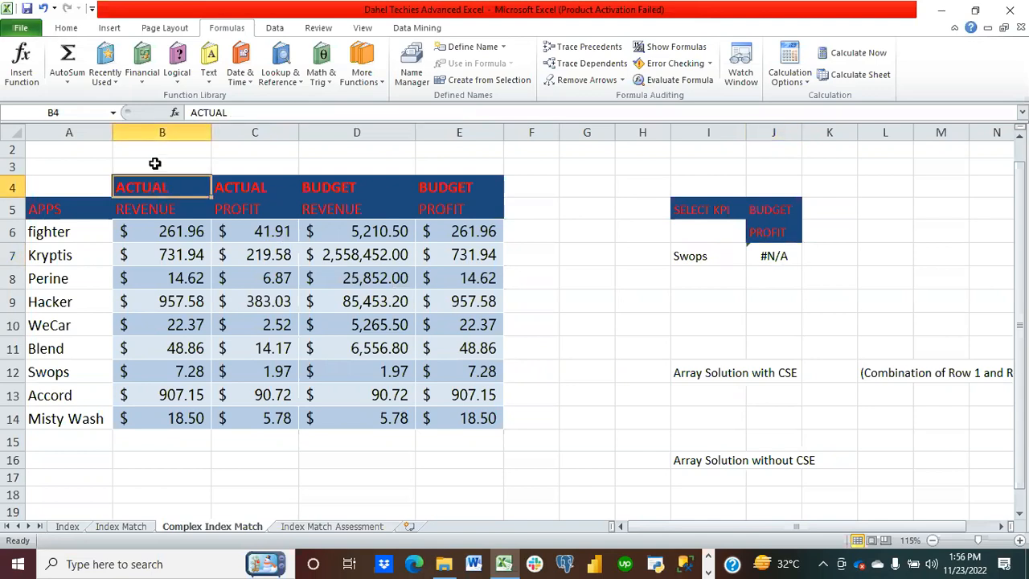
left_click(156, 164)
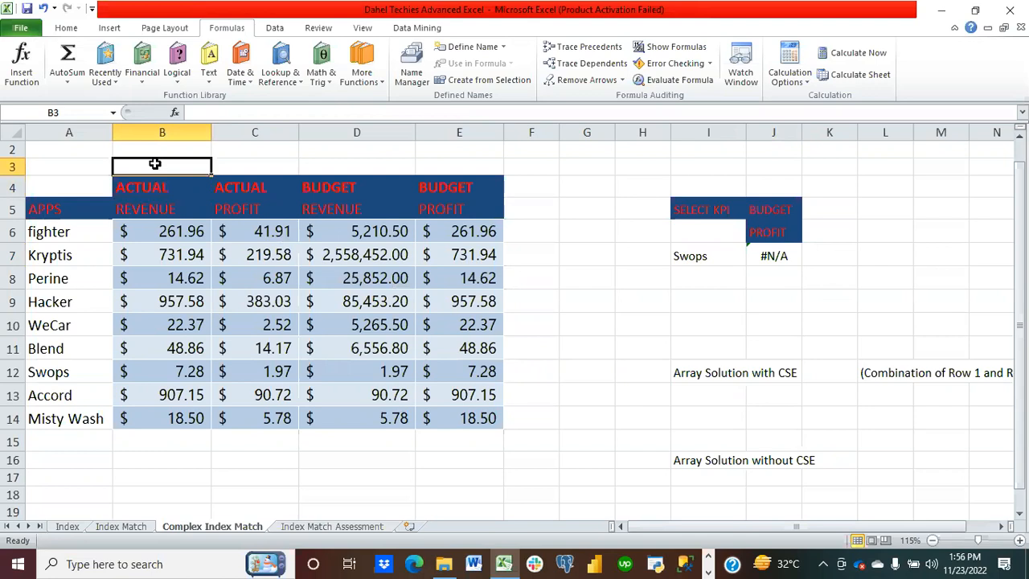
type("=")
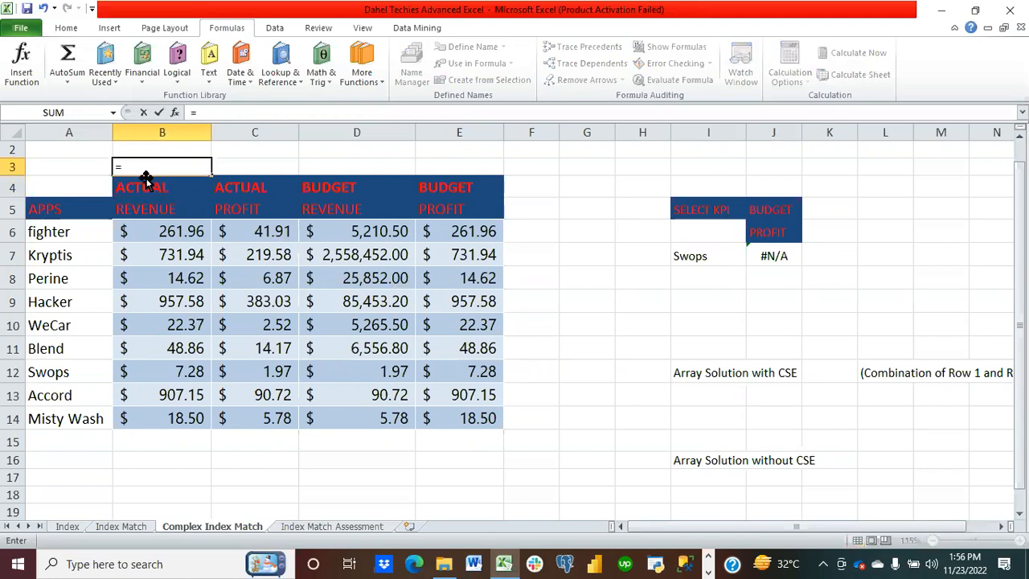
left_click(142, 187)
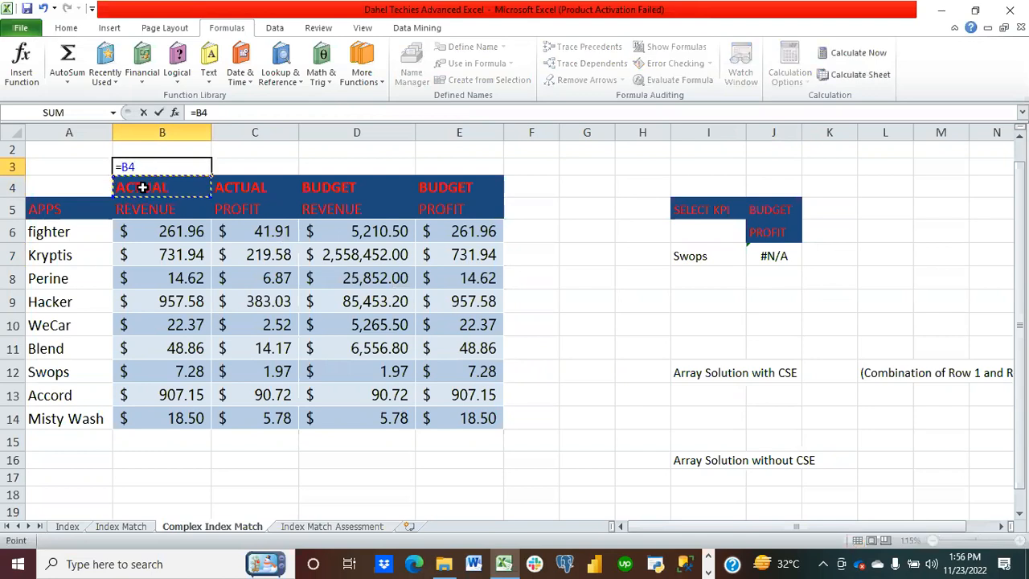
type("&")
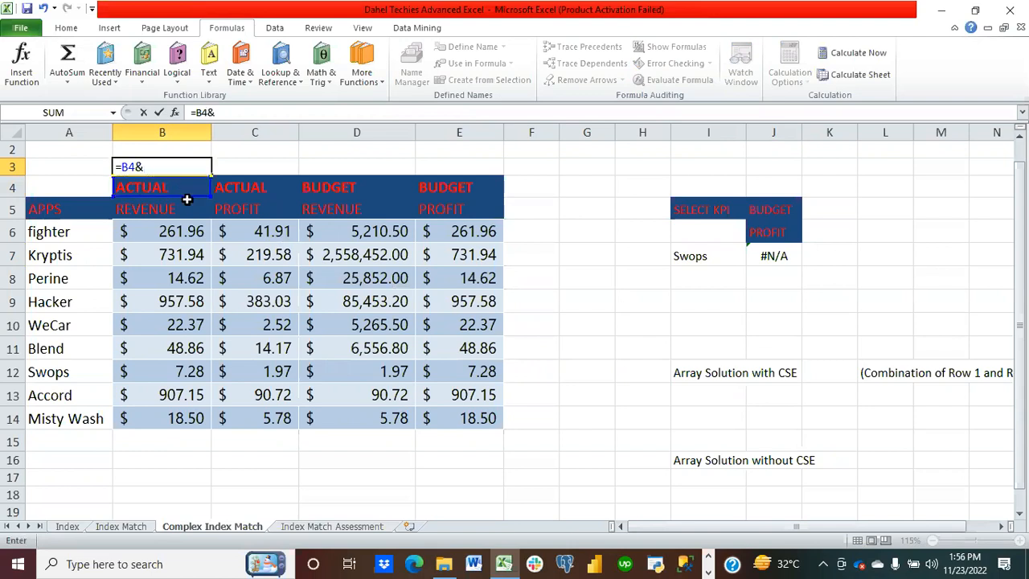
left_click(156, 210)
key("Return")
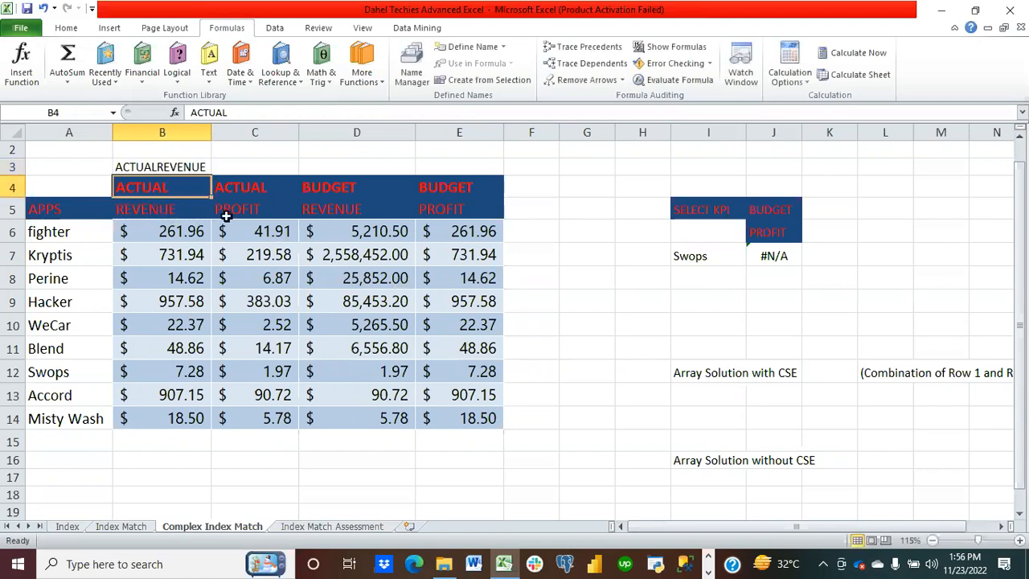
Step: Fill the B3 formula across to E3
left_click(165, 167)
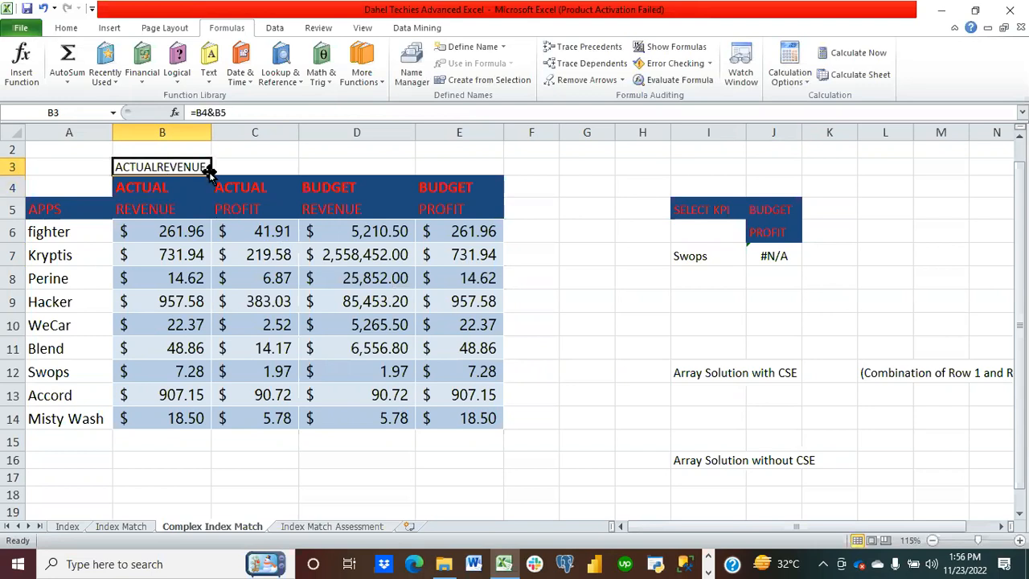
left_click_drag(211, 173, 473, 159)
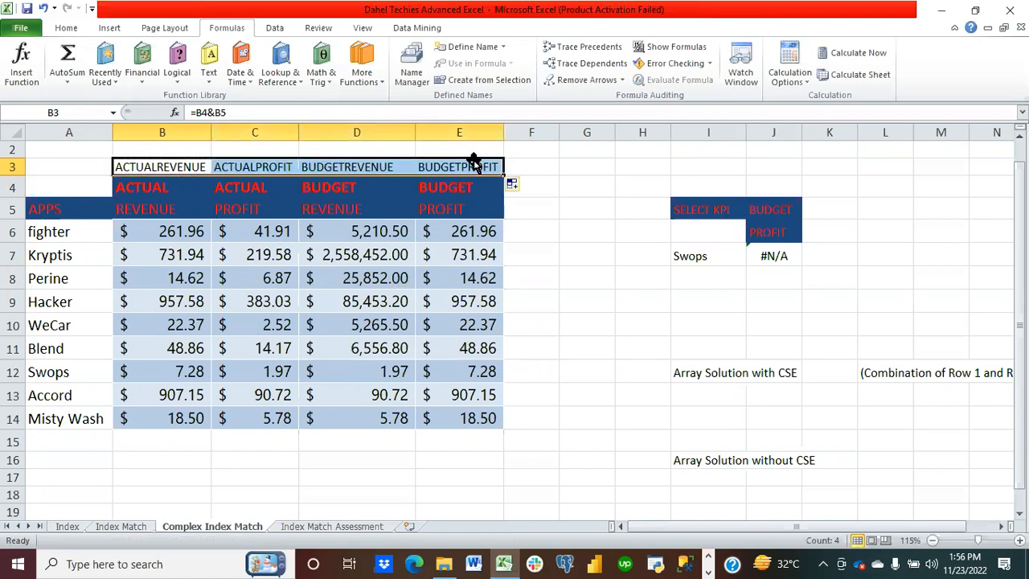
Step: Clear J7 and start a new INDEX formula there using B6:E14 as the array
left_click(563, 252)
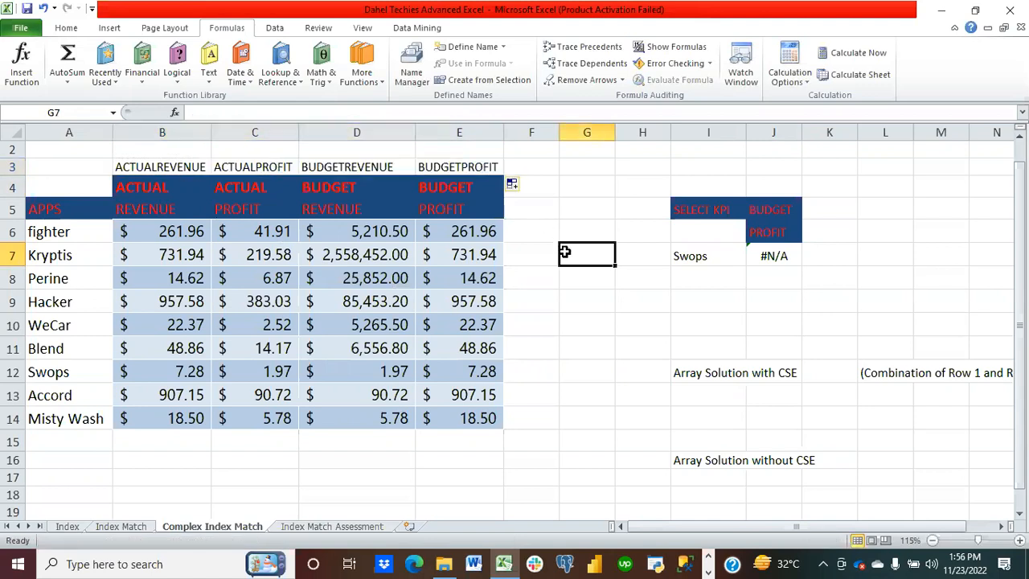
left_click(781, 262)
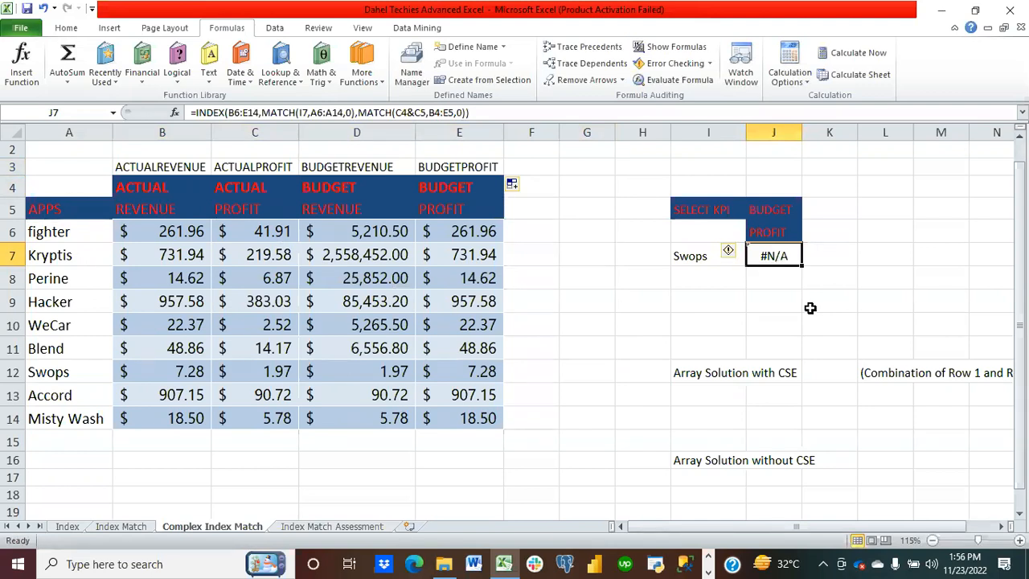
key("Delete")
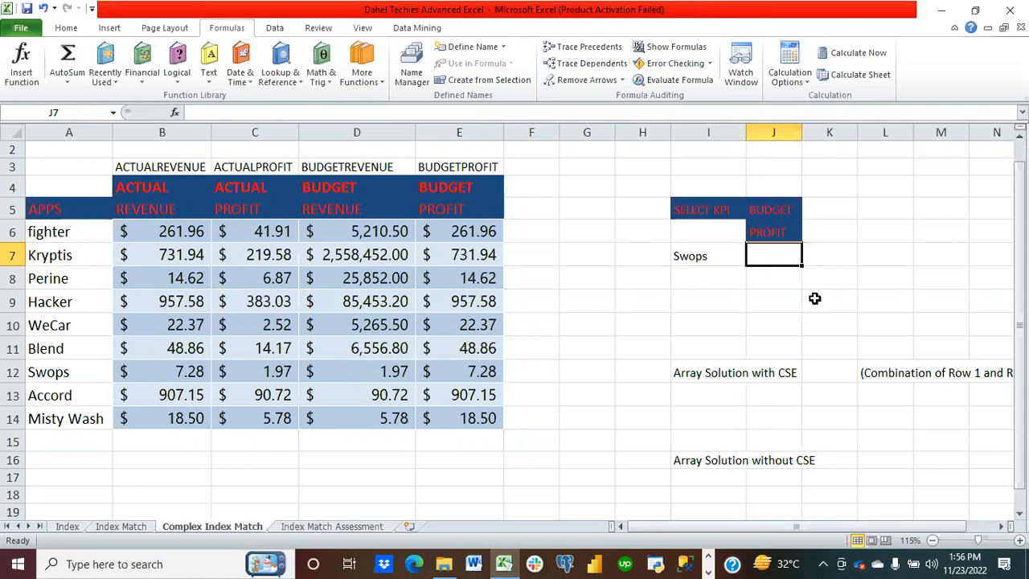
type("=ind")
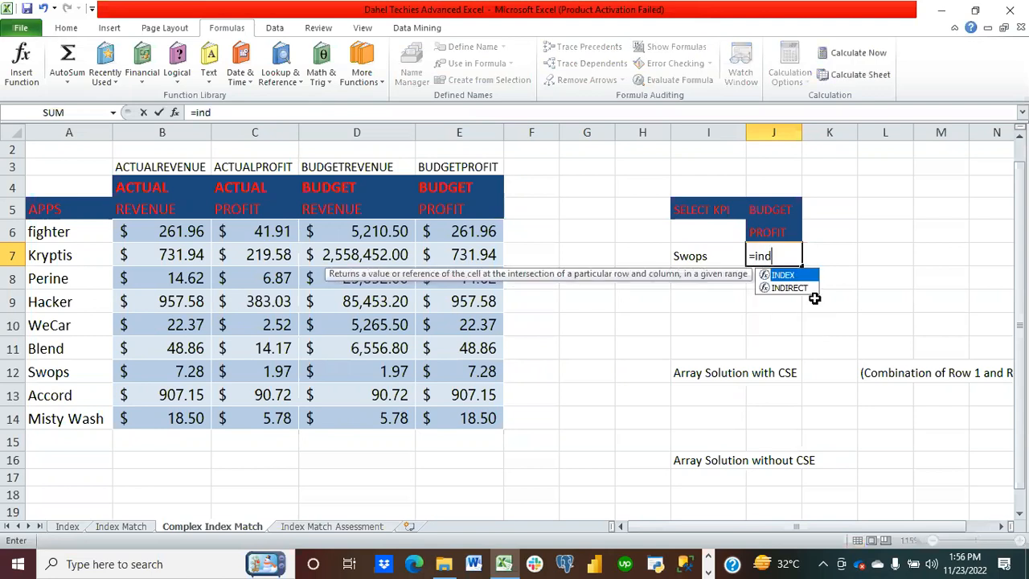
type("ex(")
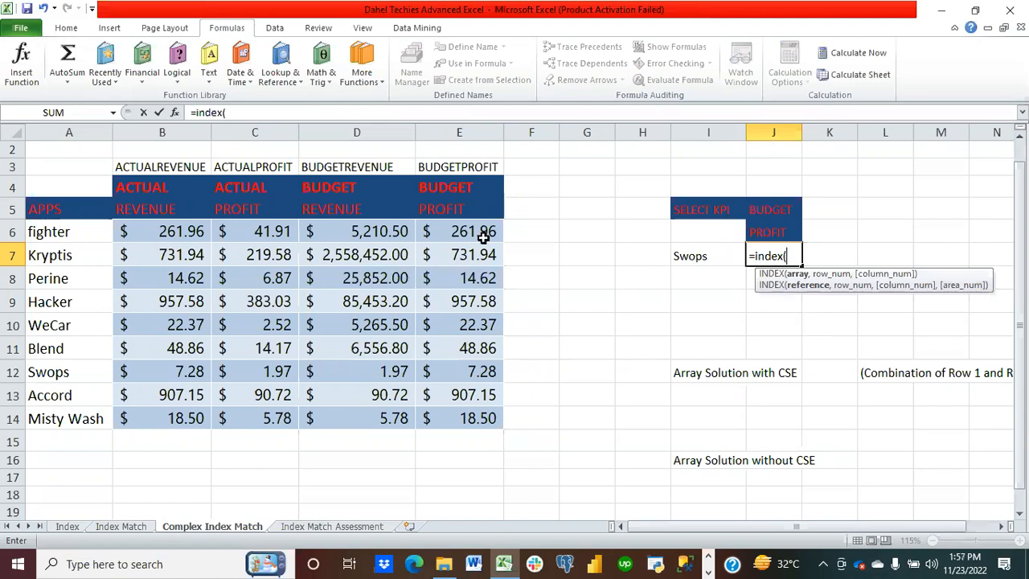
left_click(151, 231)
left_click_drag(151, 231, 460, 418)
Step: Add MATCH(I7,A6:A14,0) as the INDEX row number
type(",")
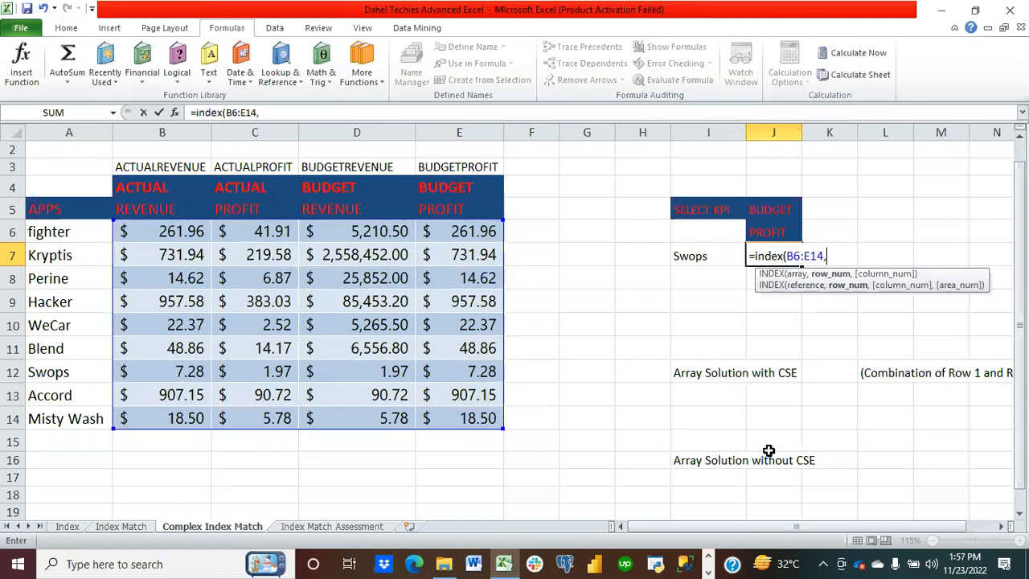
type("match(")
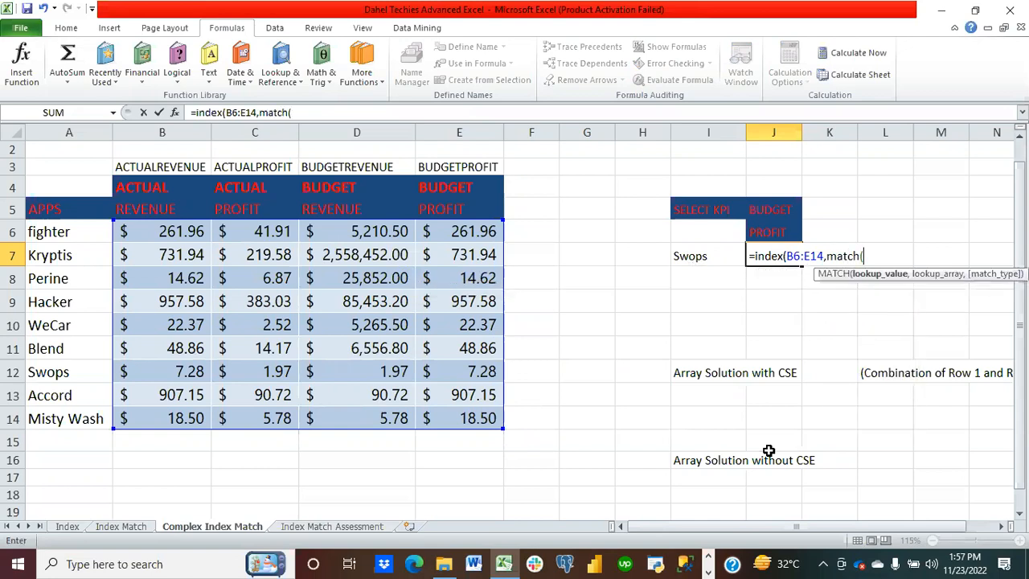
left_click(690, 257)
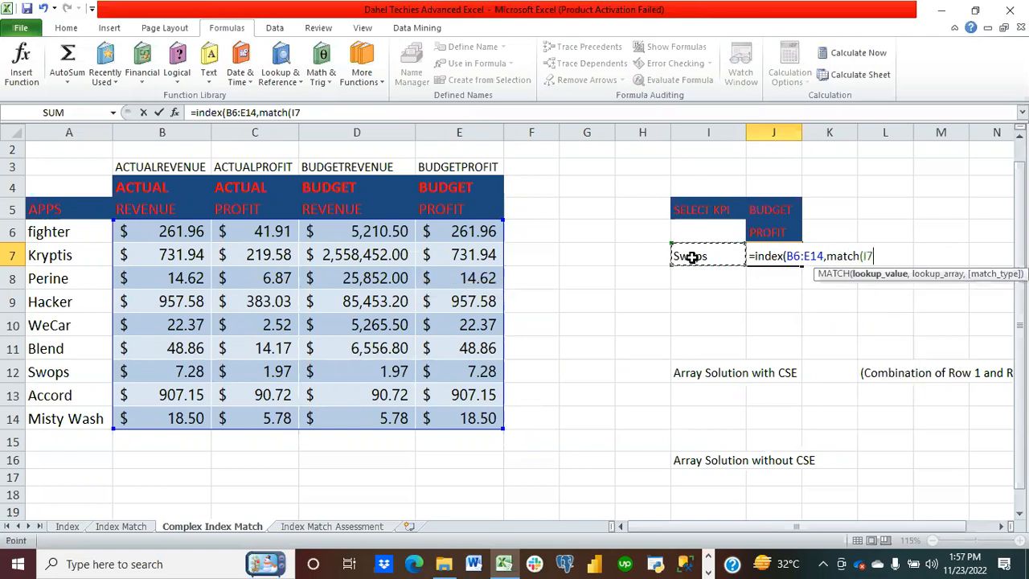
type(",")
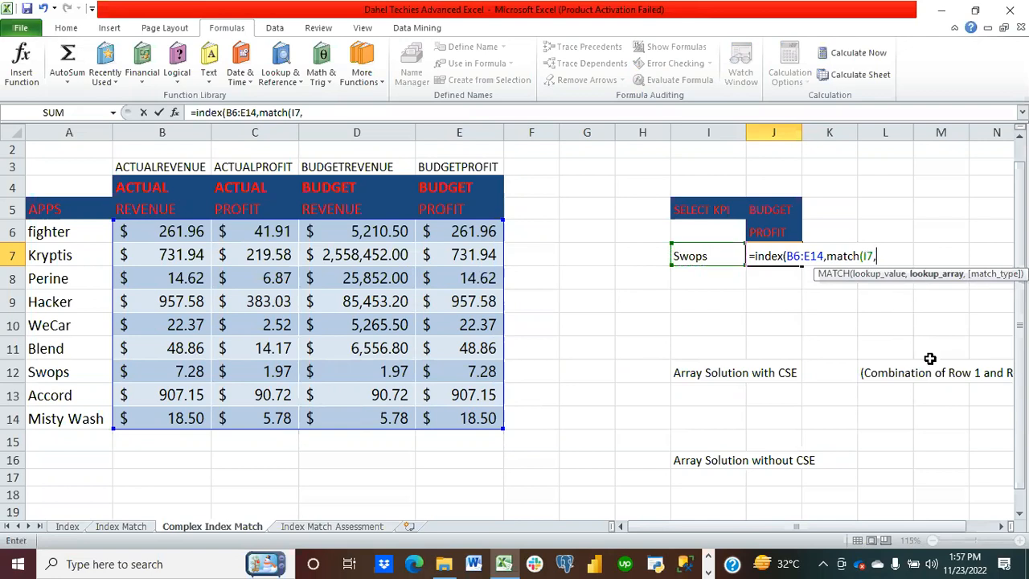
left_click_drag(64, 225, 80, 412)
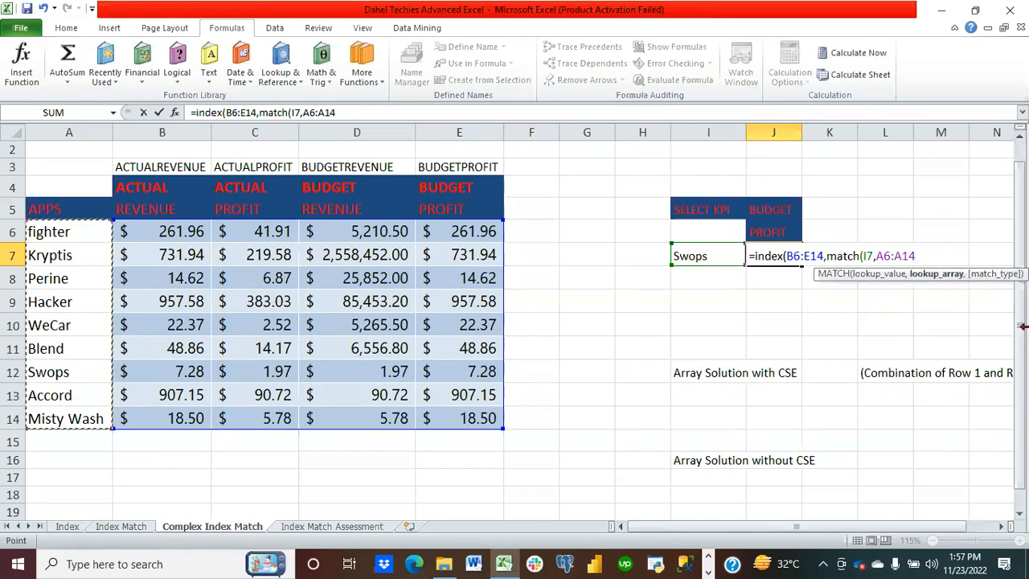
type(",")
type("0")
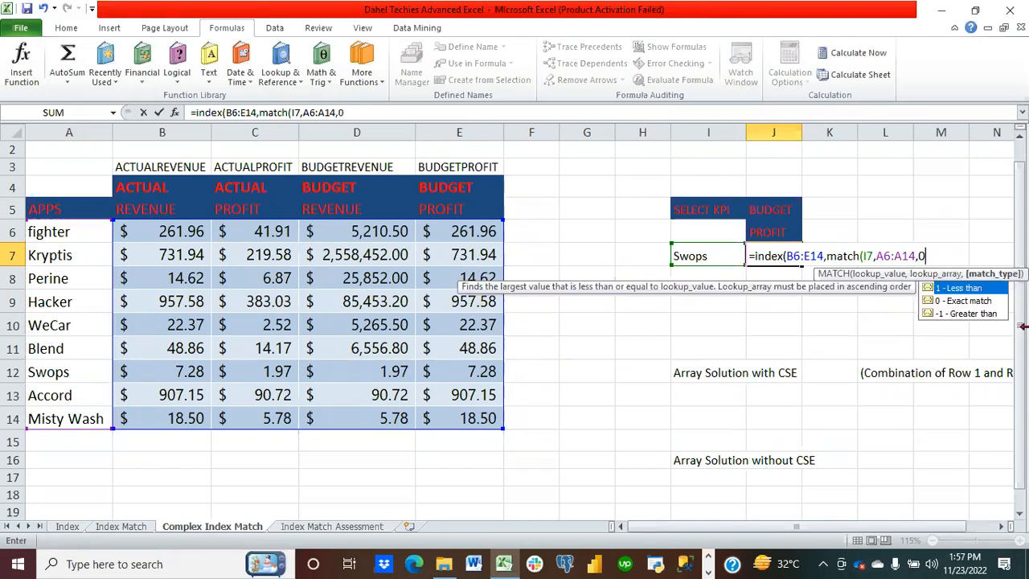
type("),match")
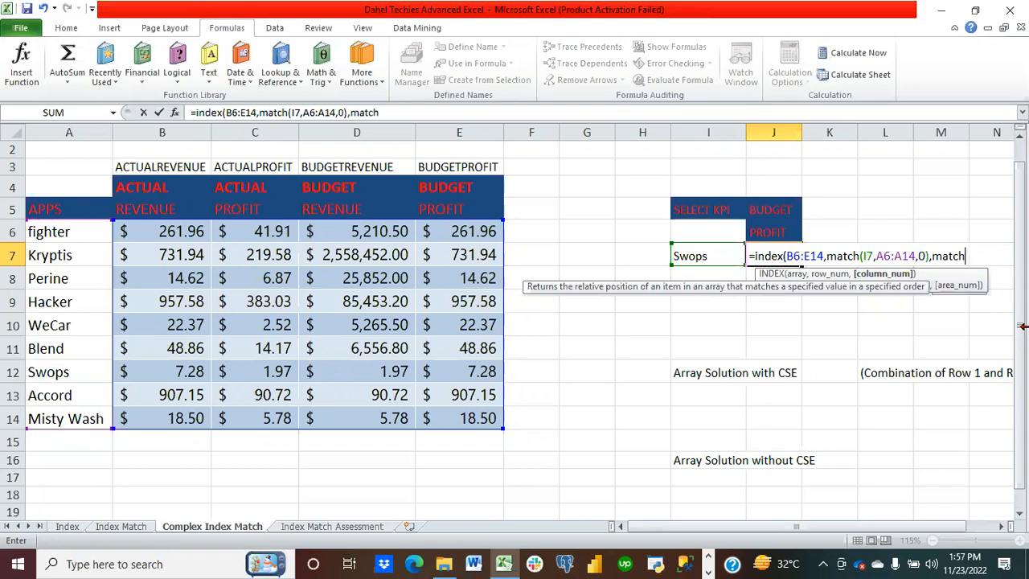
type("(")
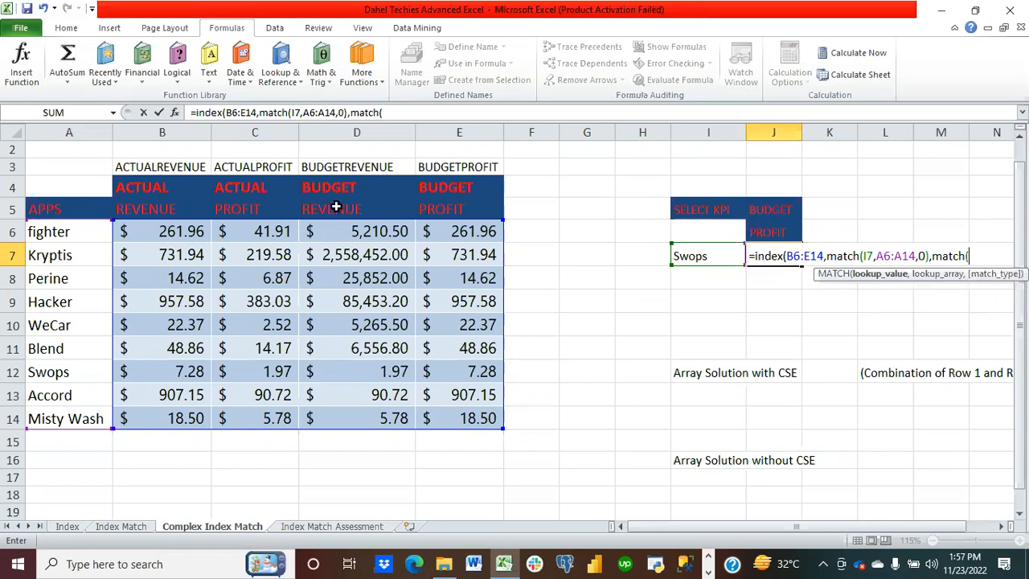
Step: Add MATCH(C4&C5,B3:E3,0) as the column number, close the INDEX function and enter the formula
left_click(274, 189)
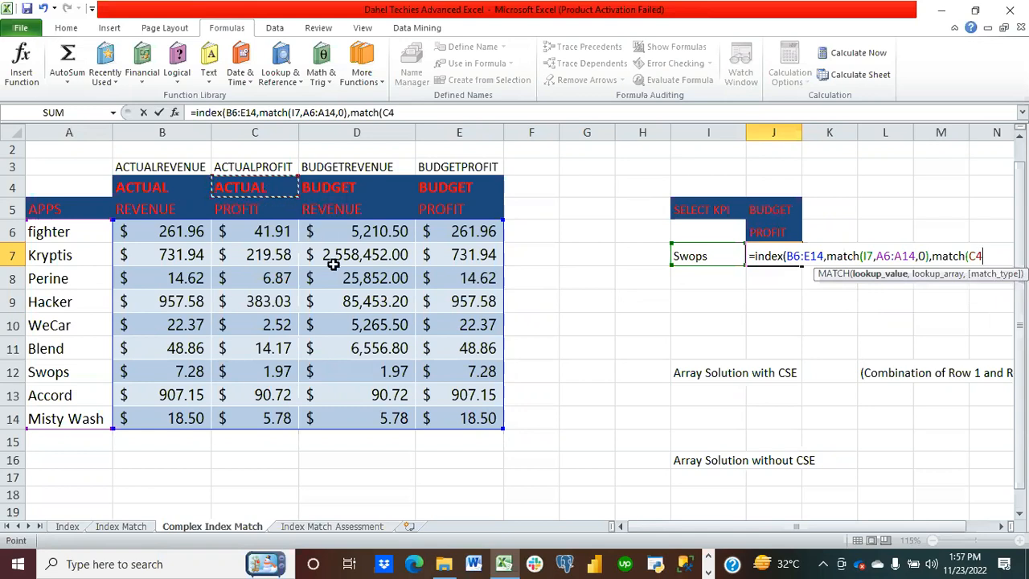
type("&")
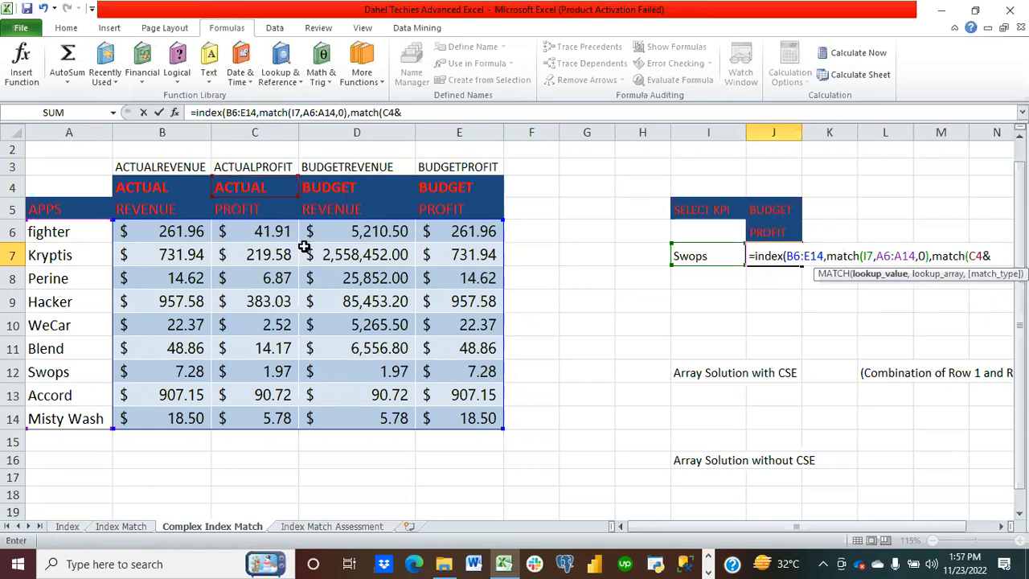
left_click(255, 208)
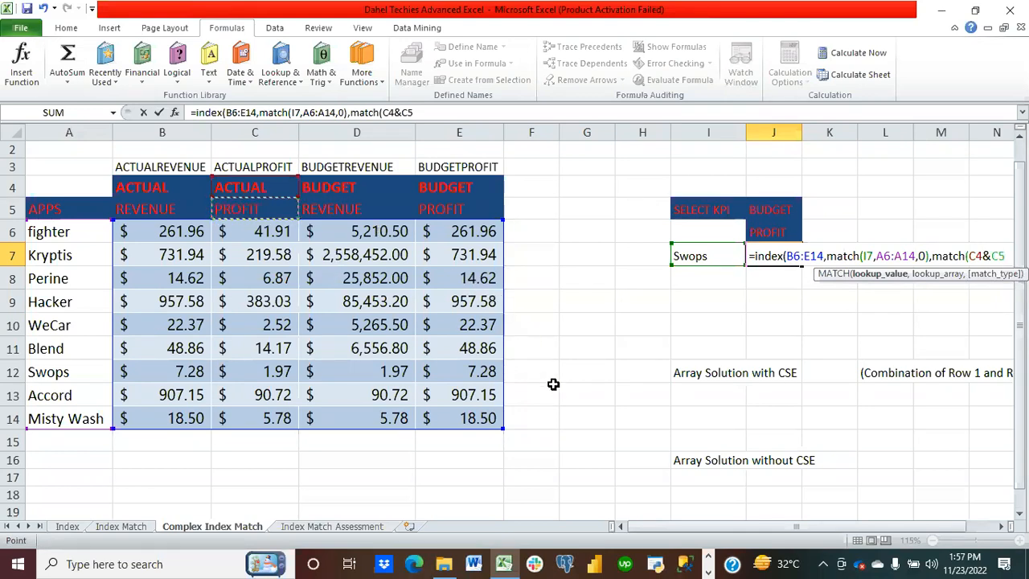
type(",")
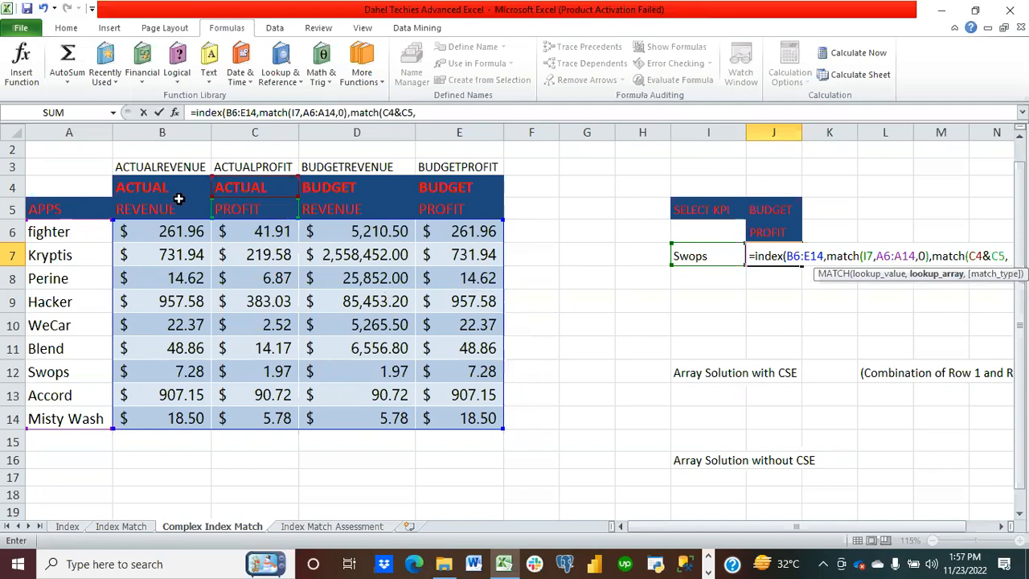
left_click(141, 165)
left_click_drag(141, 165, 474, 166)
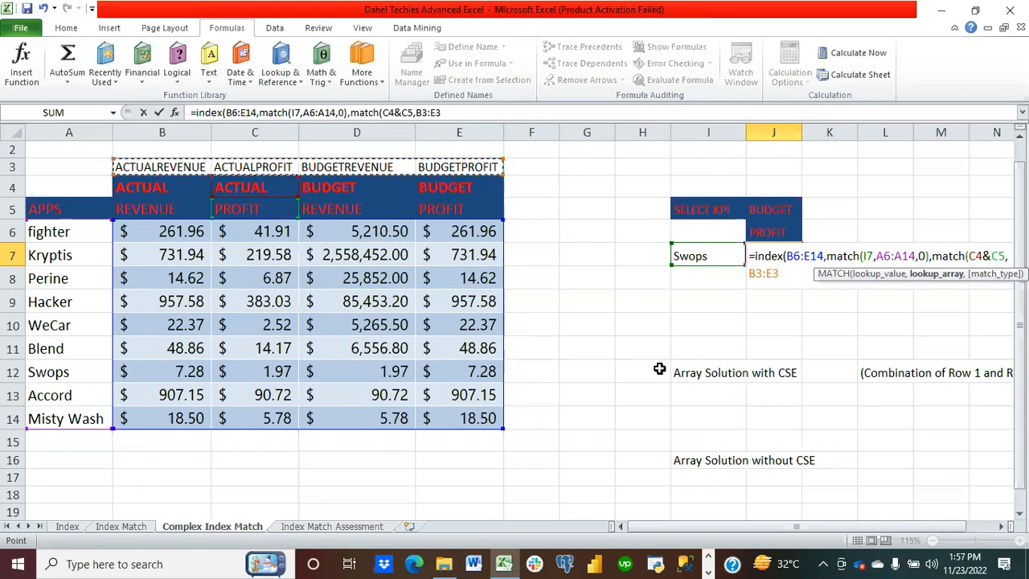
type(",0")
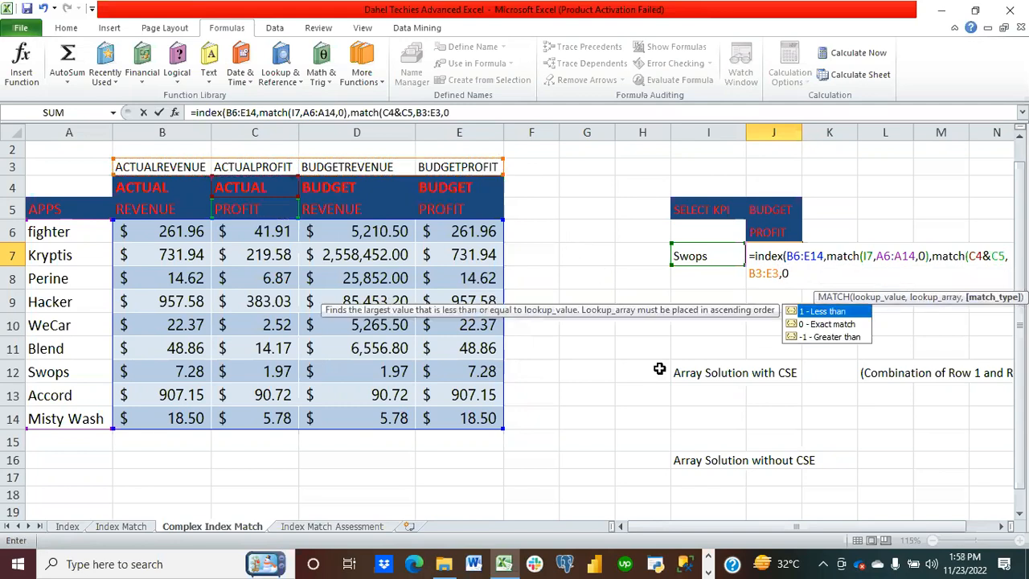
type("))")
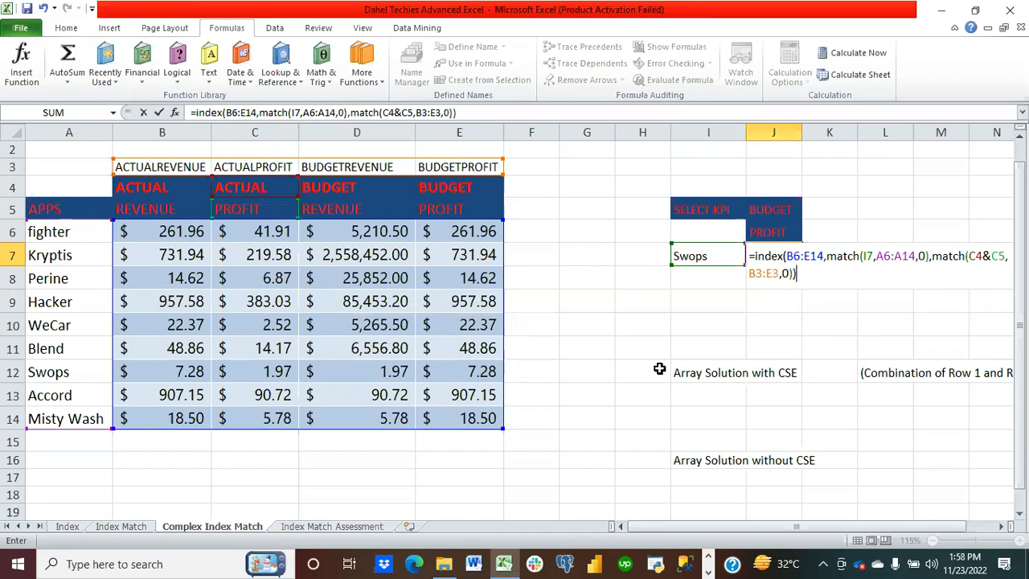
key("Return")
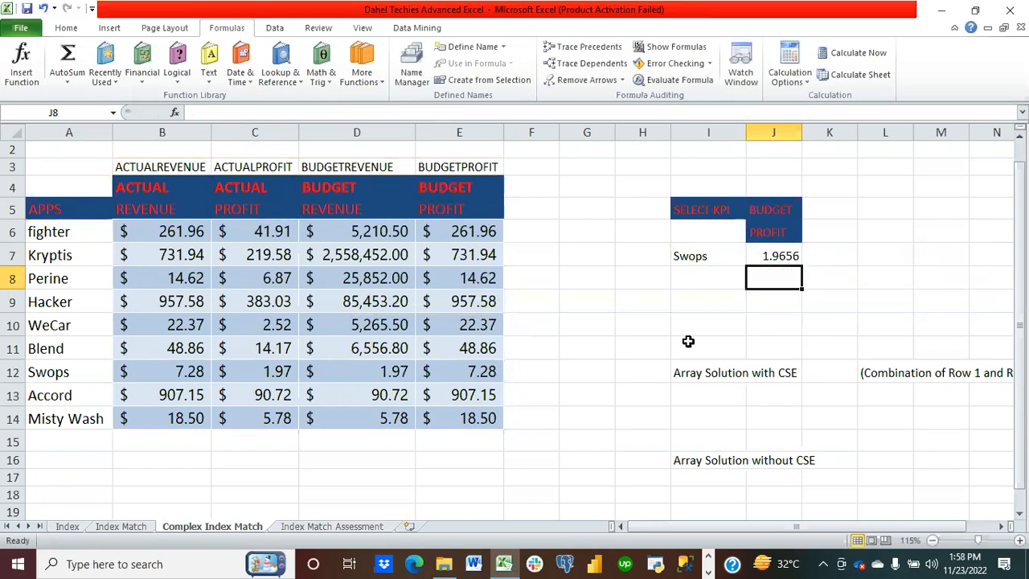
Step: Test the J7 lookup by switching the J6 KPI to REVENUE and back to PROFIT
left_click(785, 258)
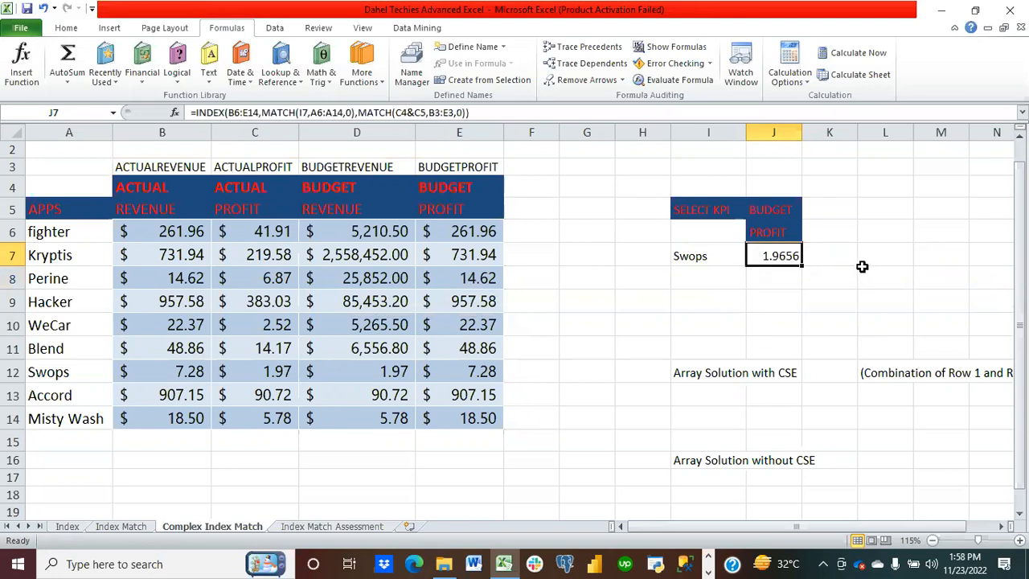
left_click(792, 237)
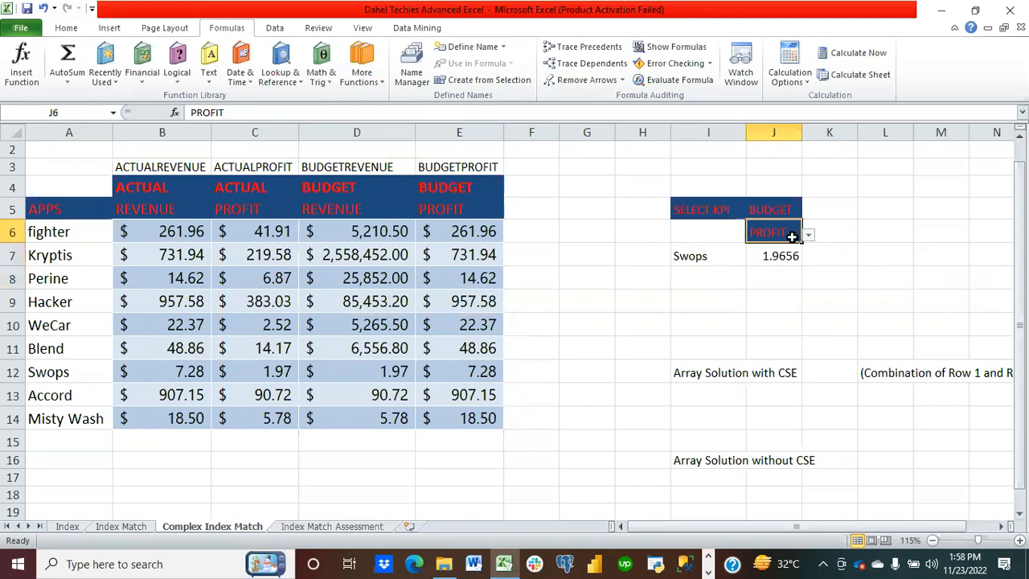
left_click(808, 237)
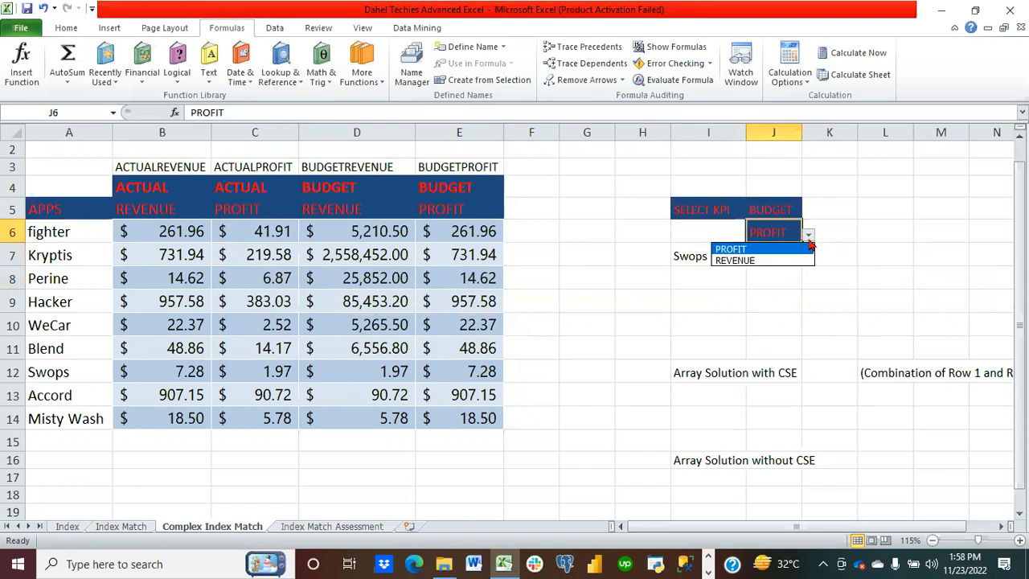
left_click(806, 260)
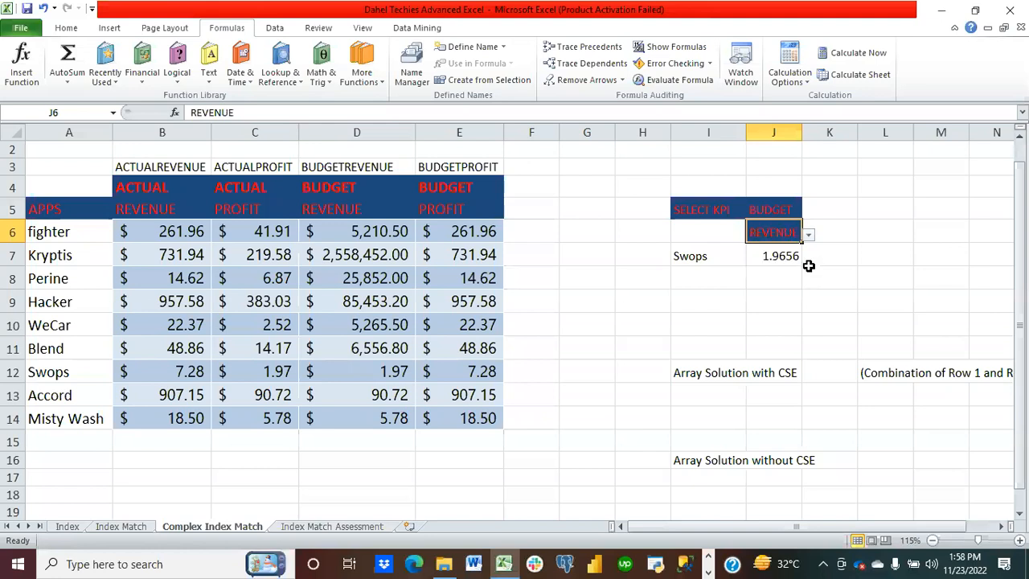
left_click(810, 236)
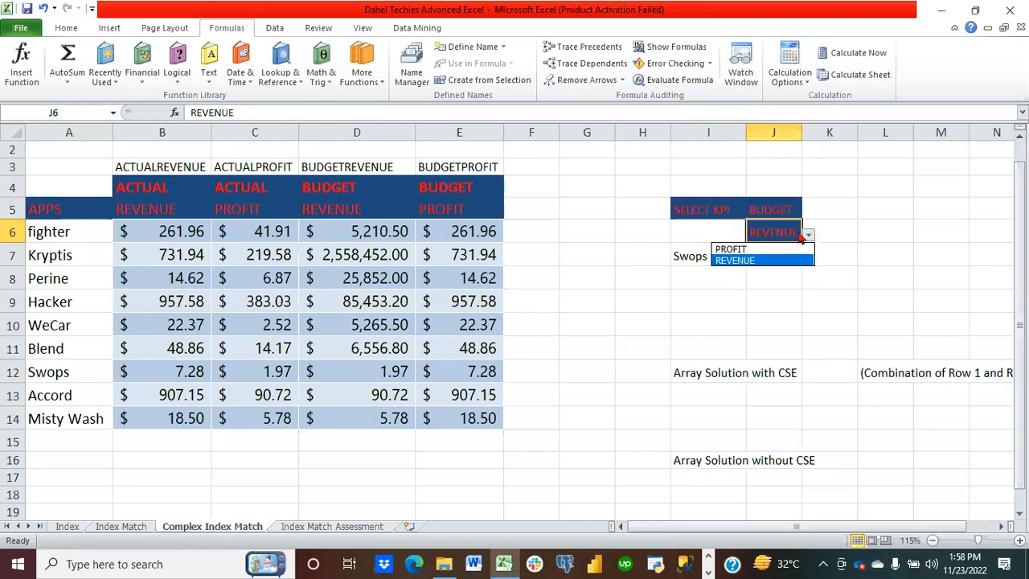
left_click(779, 249)
left_click(784, 302)
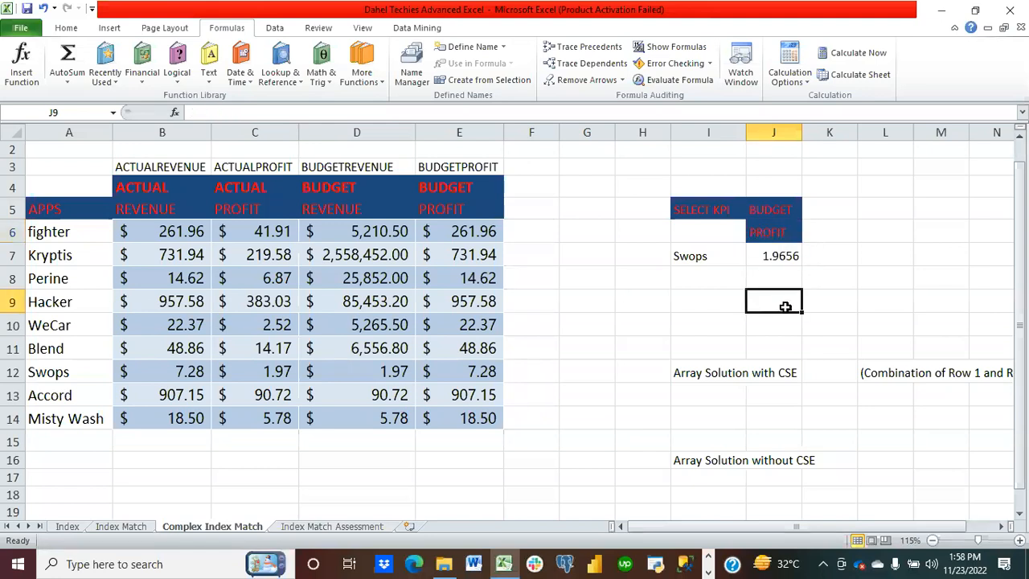
left_click(779, 260)
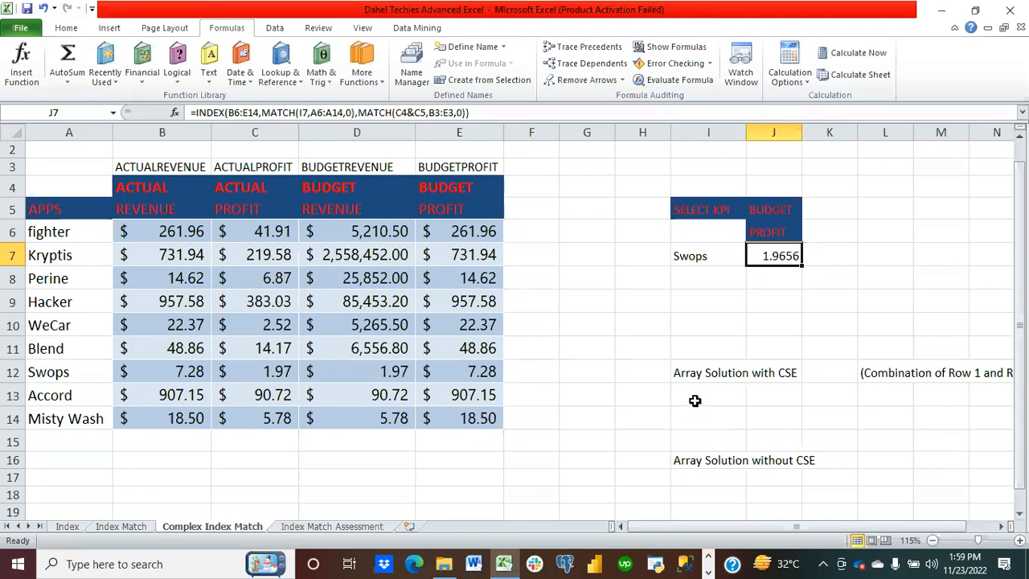
Step: Start an INDEX formula in I13 using B6:E14 as the array
left_click(695, 399)
type("=i")
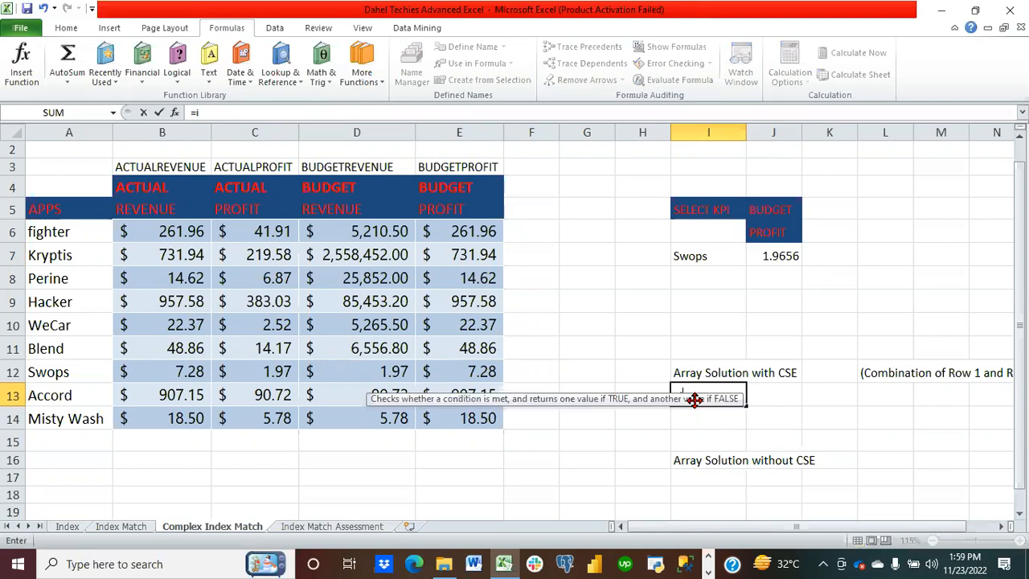
type("ndex(")
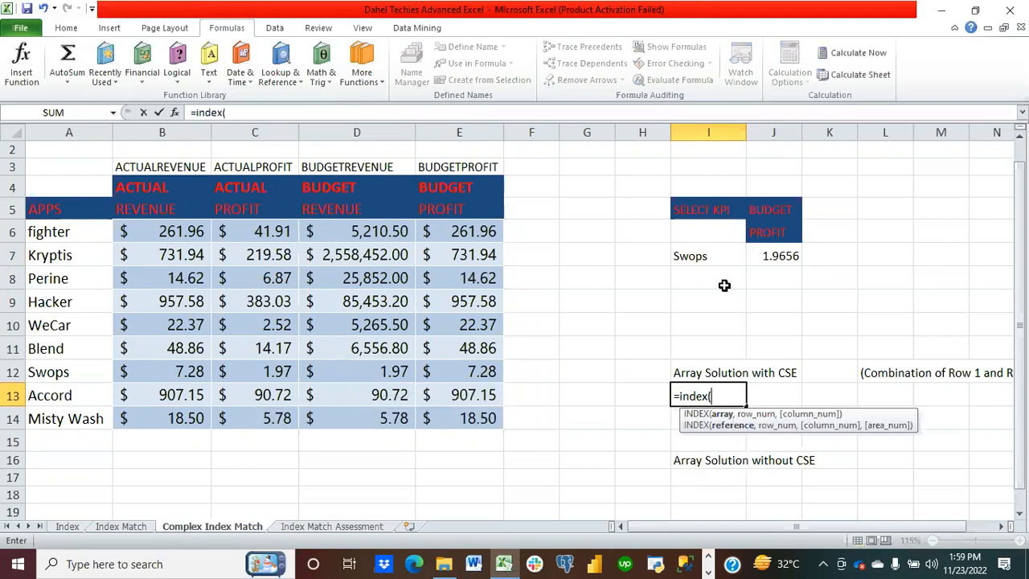
left_click_drag(173, 239, 464, 416)
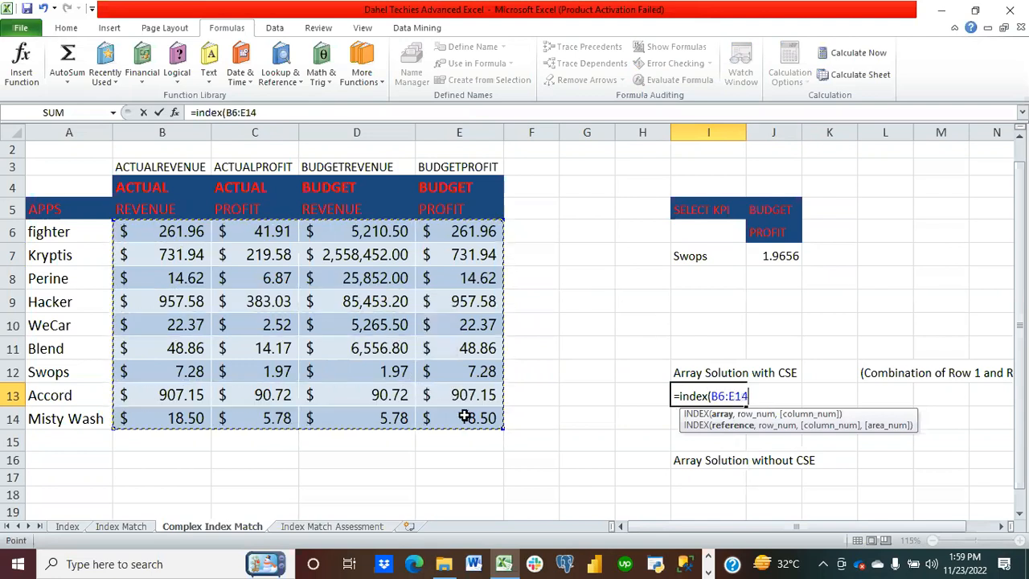
Step: Add a row MATCH looking up I7 in A6:A14 with exact match
type(",mat")
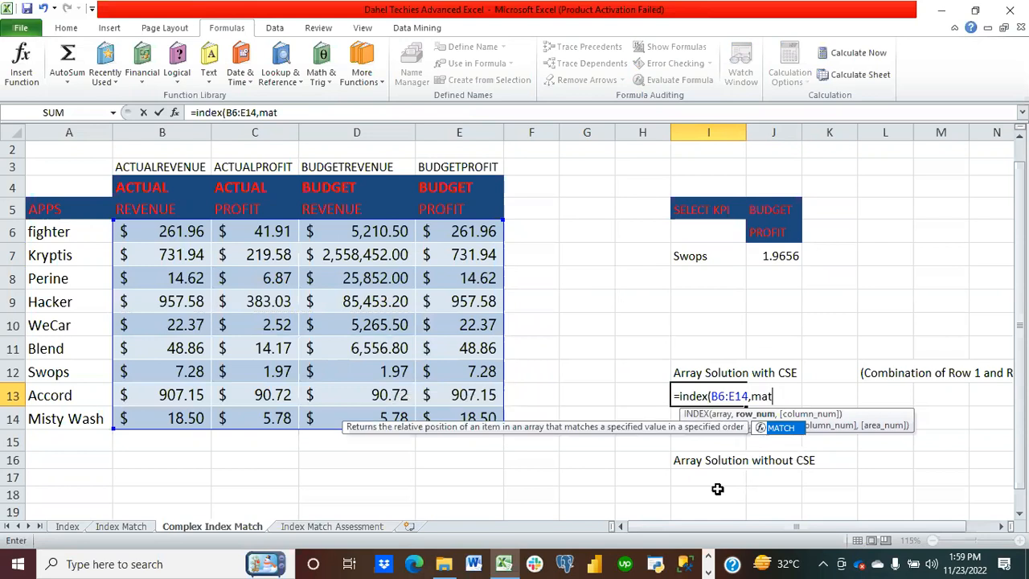
type("ch(")
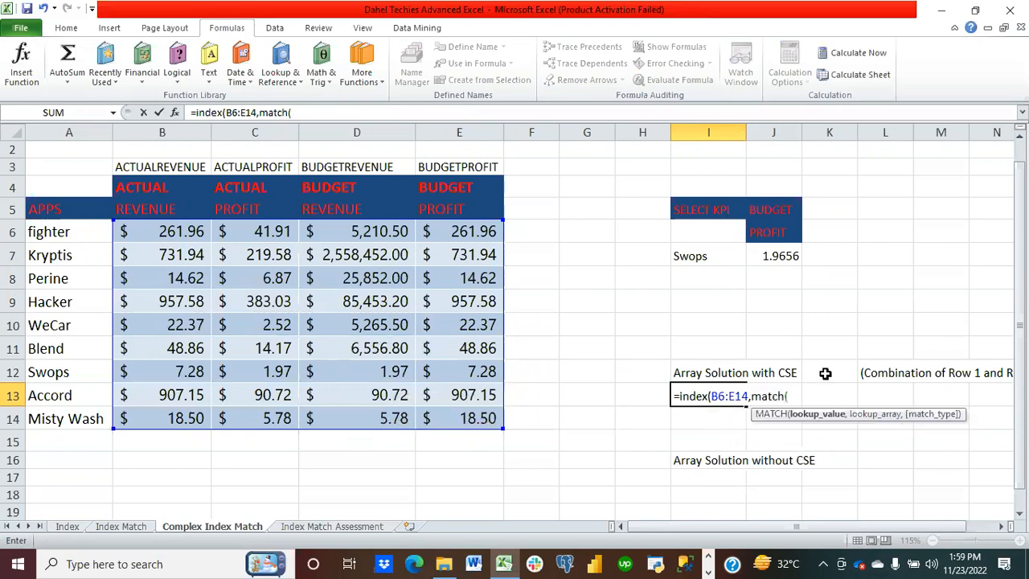
left_click(702, 255)
type(",")
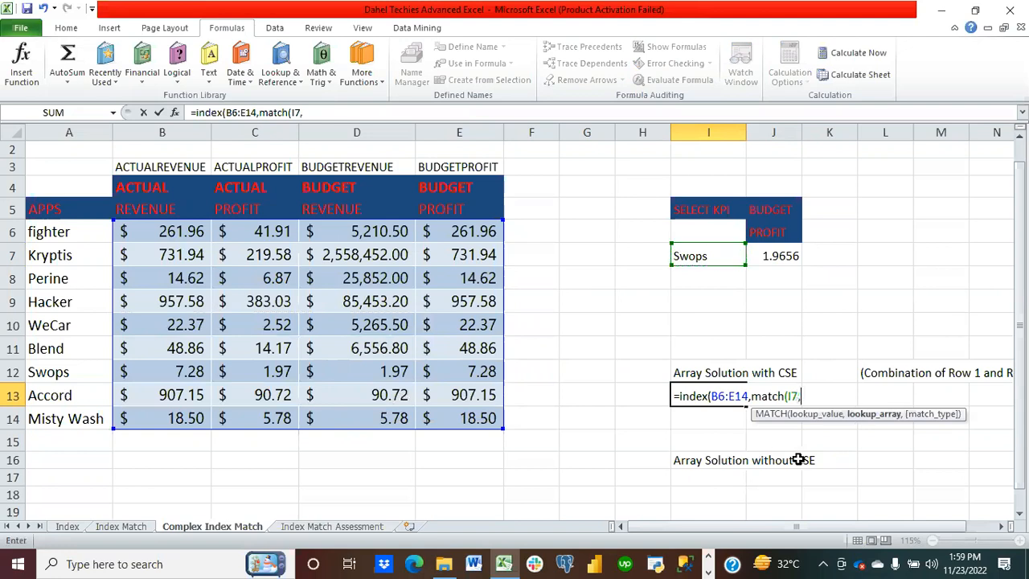
left_click_drag(68, 235, 69, 428)
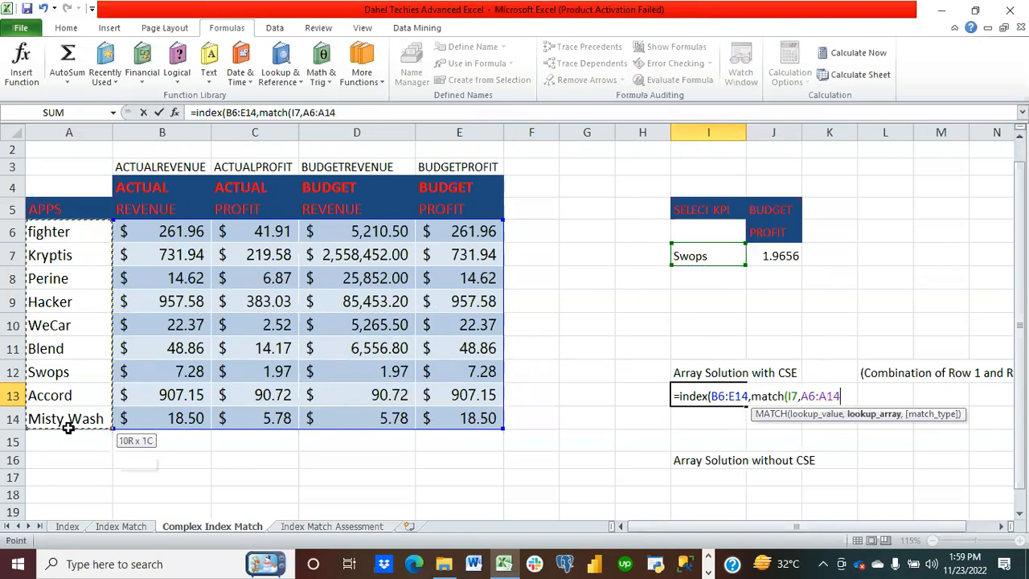
type(",")
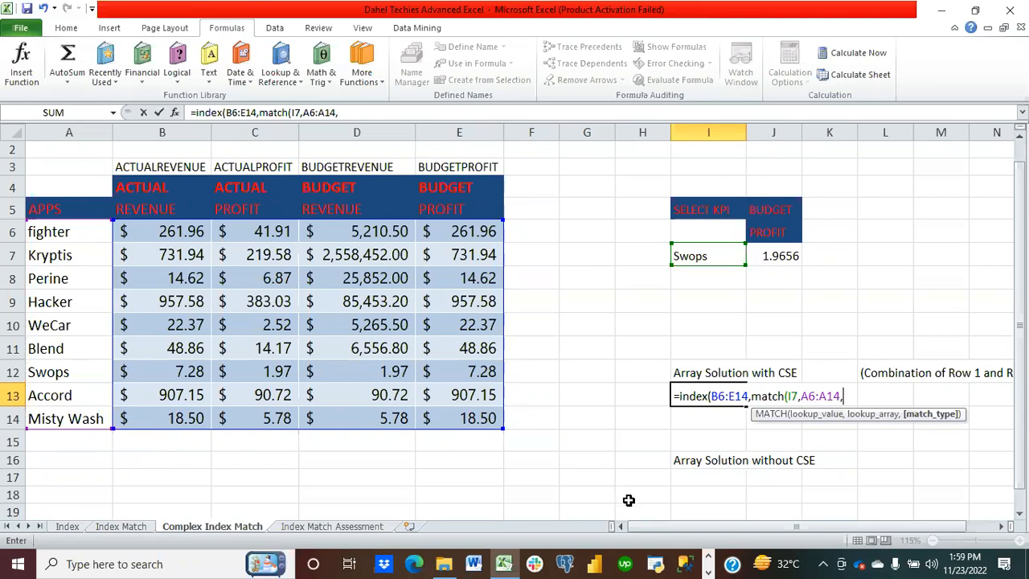
type("0),")
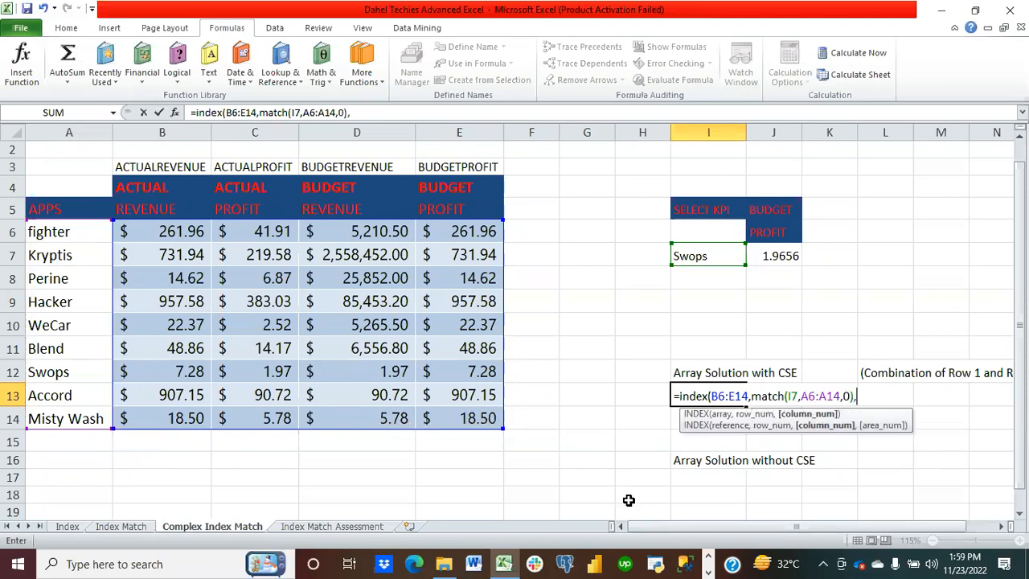
type("match")
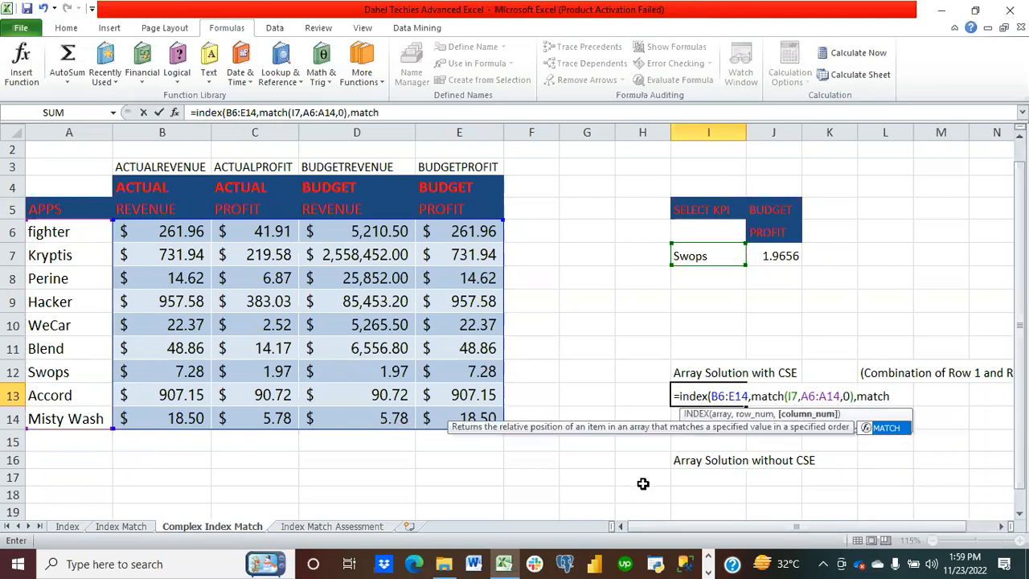
type("(")
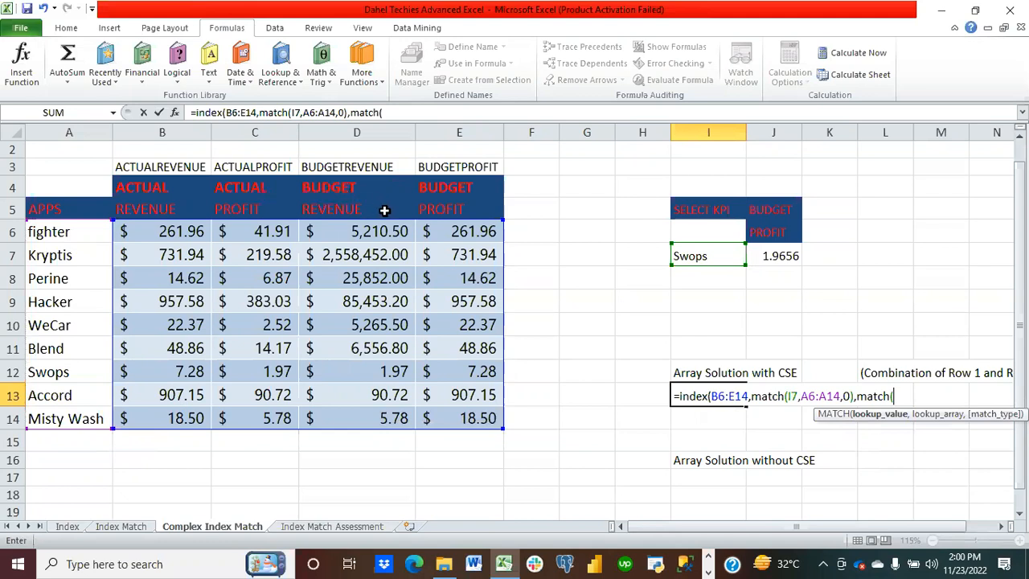
Step: Begin the column MATCH with J5&J6 as the combined lookup value
left_click(778, 211)
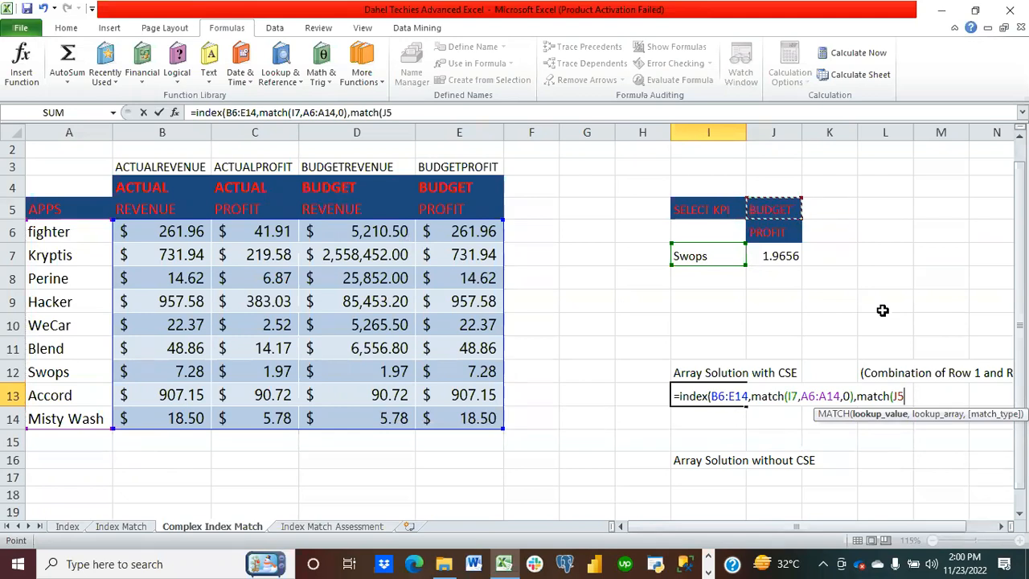
type("&")
left_click(783, 232)
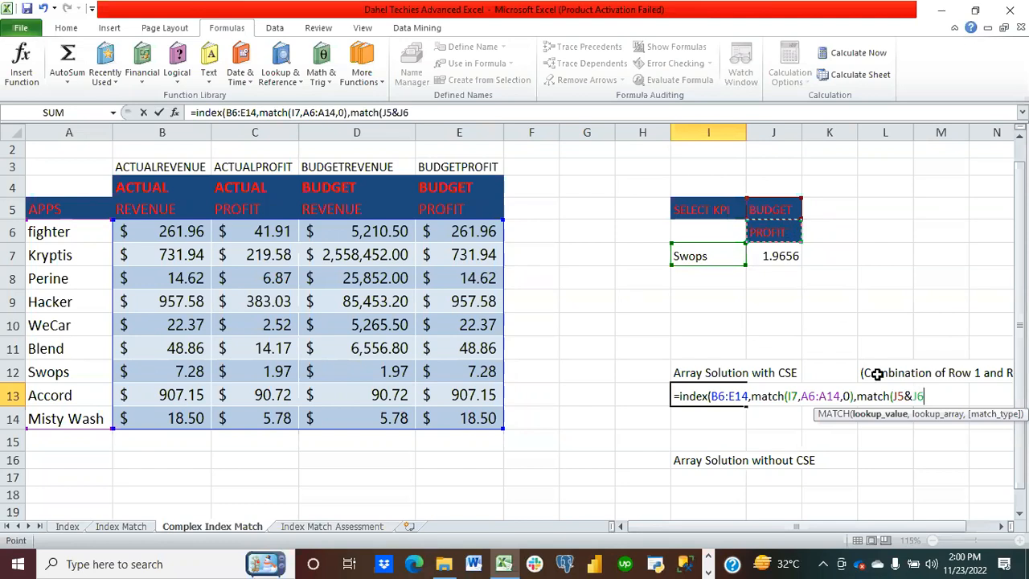
type(",")
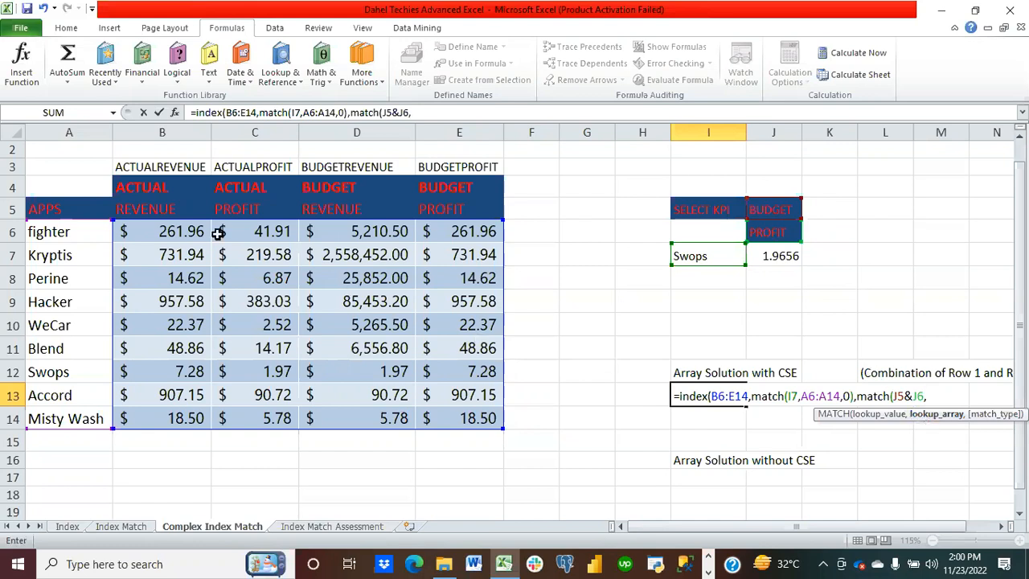
Step: Finish the column MATCH against B4:E4&B5:E5 with exact match and enter it as an array formula
left_click_drag(140, 188, 460, 188)
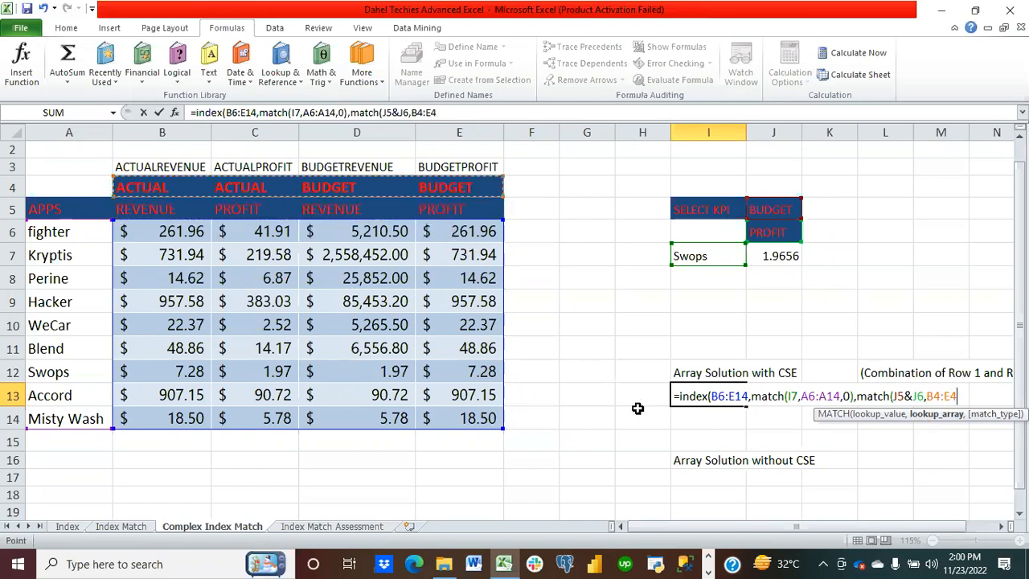
type("&")
left_click_drag(124, 210, 484, 209)
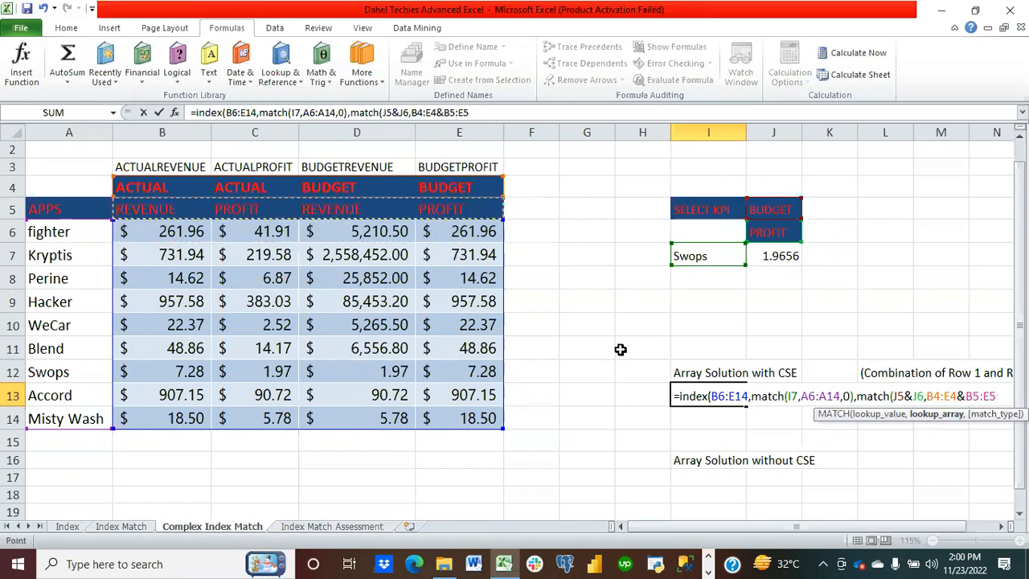
type(",")
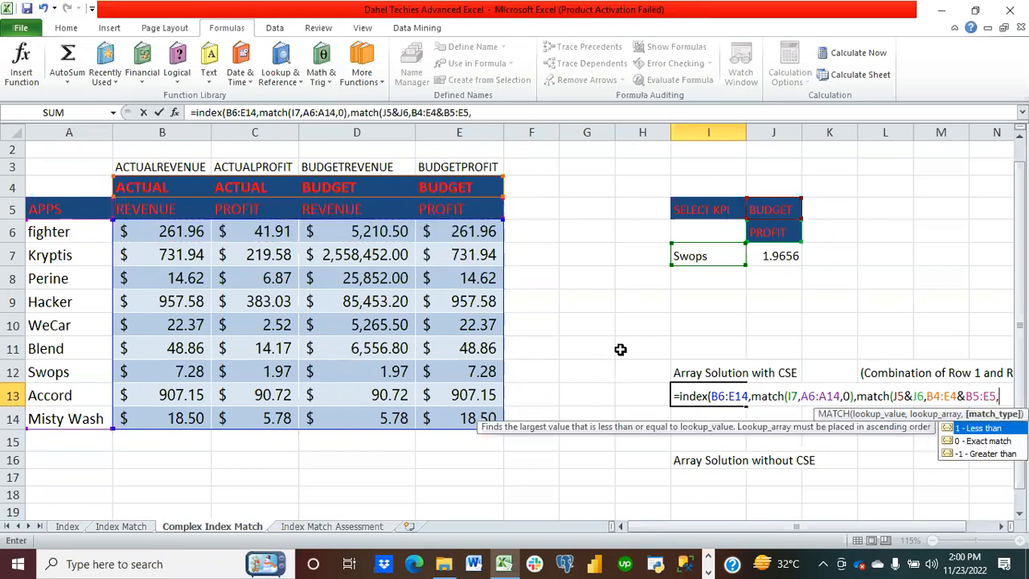
type("0))")
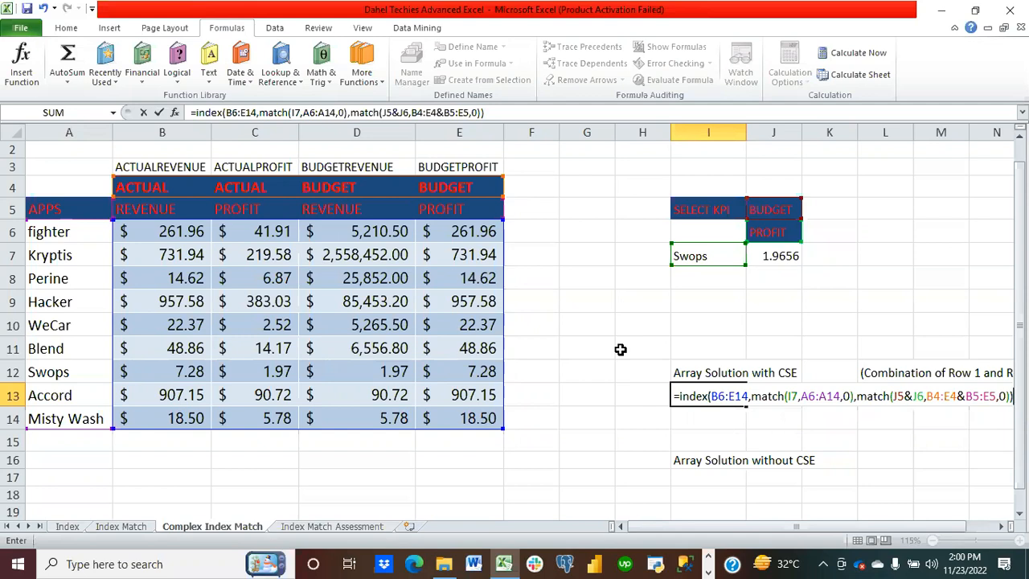
key("ctrl+shift+Return")
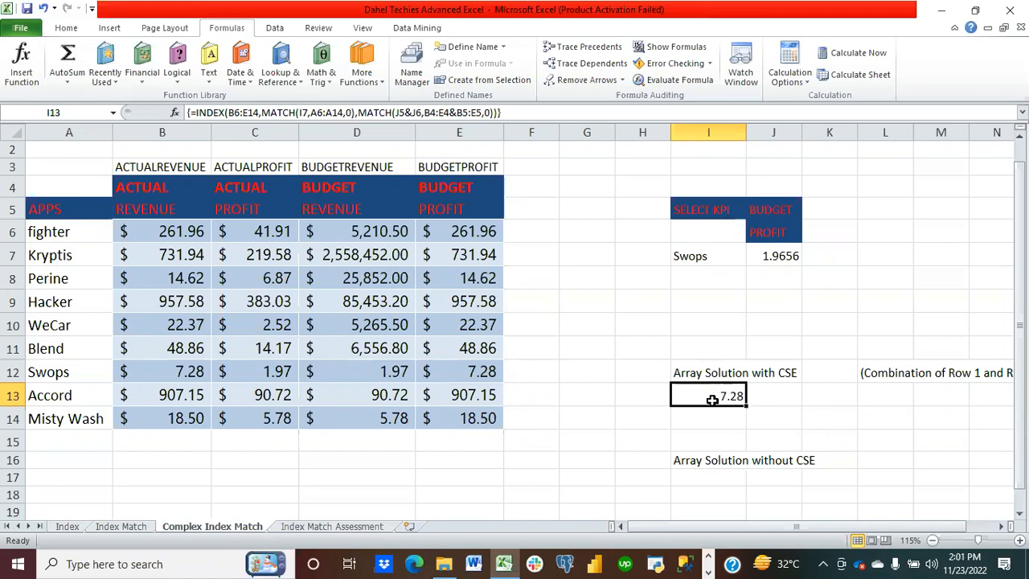
Step: Set the KPI measure in J6 to REVENUE
left_click(792, 233)
left_click(808, 237)
left_click(794, 261)
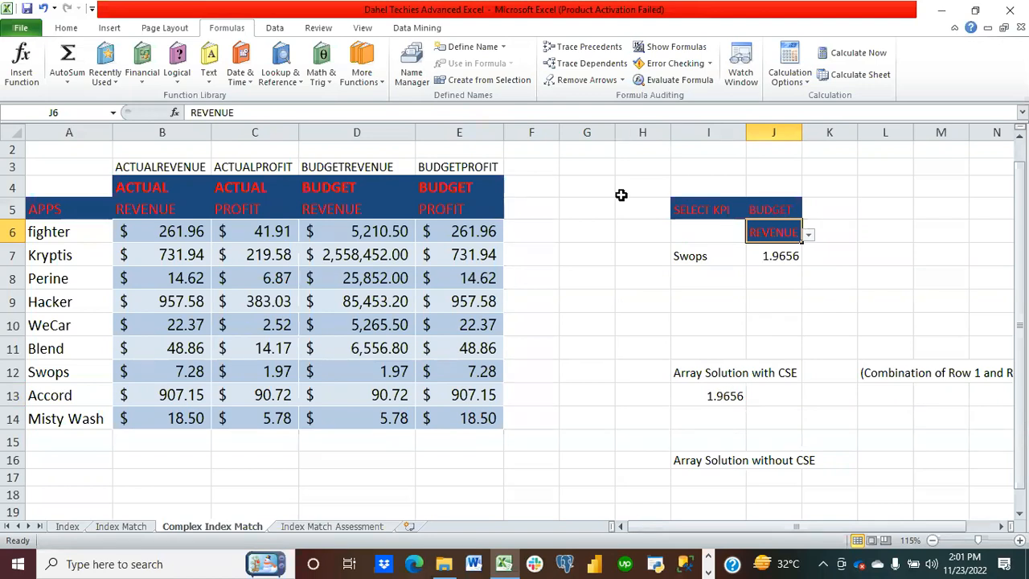
Step: Apply Accounting number format to the result in I13
left_click(718, 405)
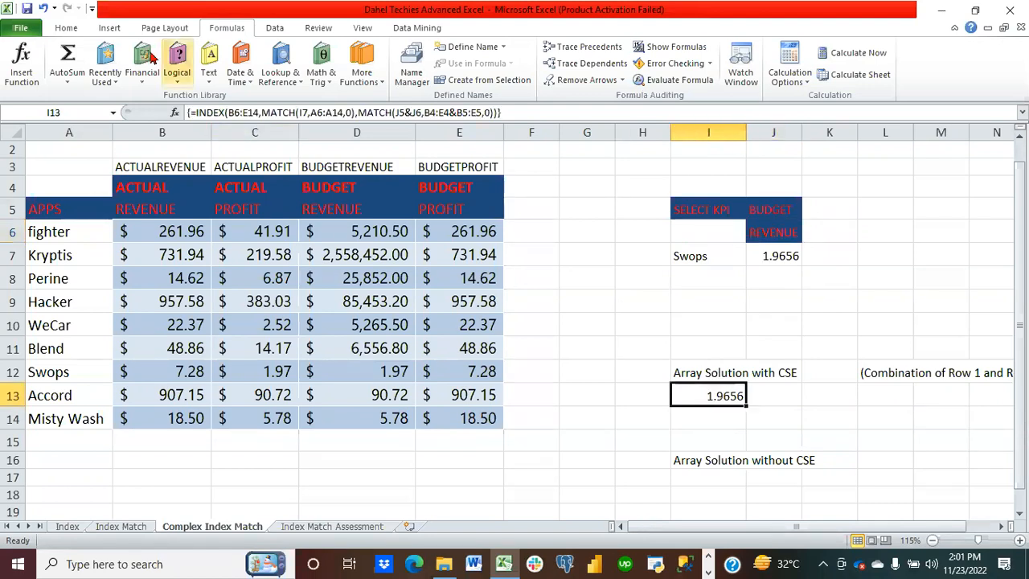
left_click(68, 29)
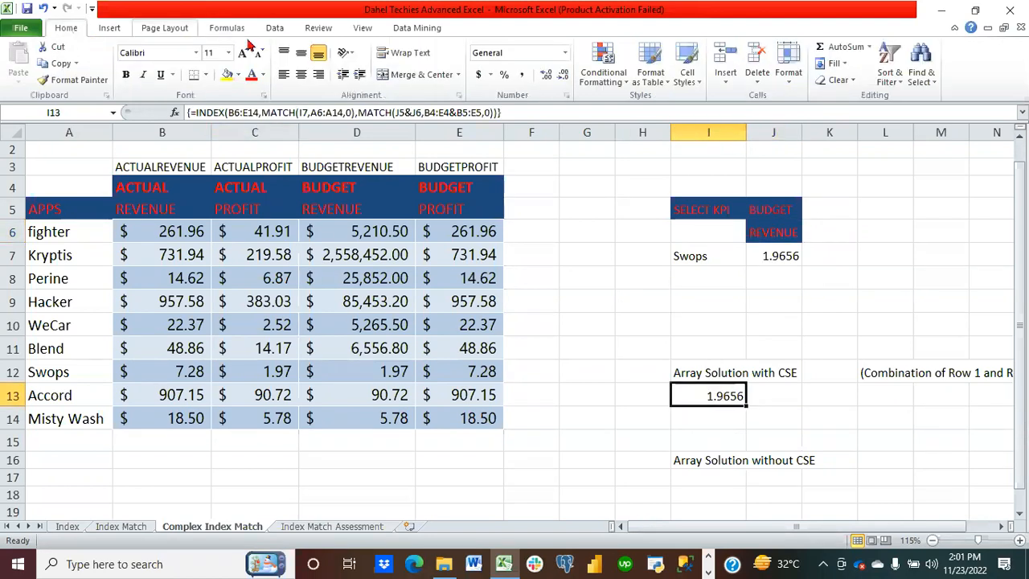
left_click(479, 74)
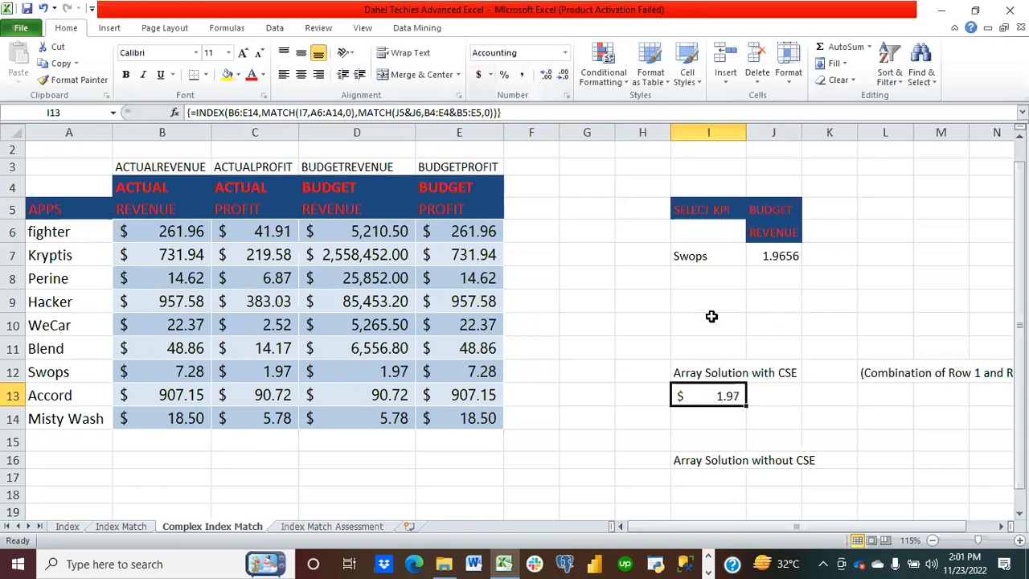
Step: Switch the KPI type in J5 to ACTUAL
left_click(782, 210)
left_click(809, 212)
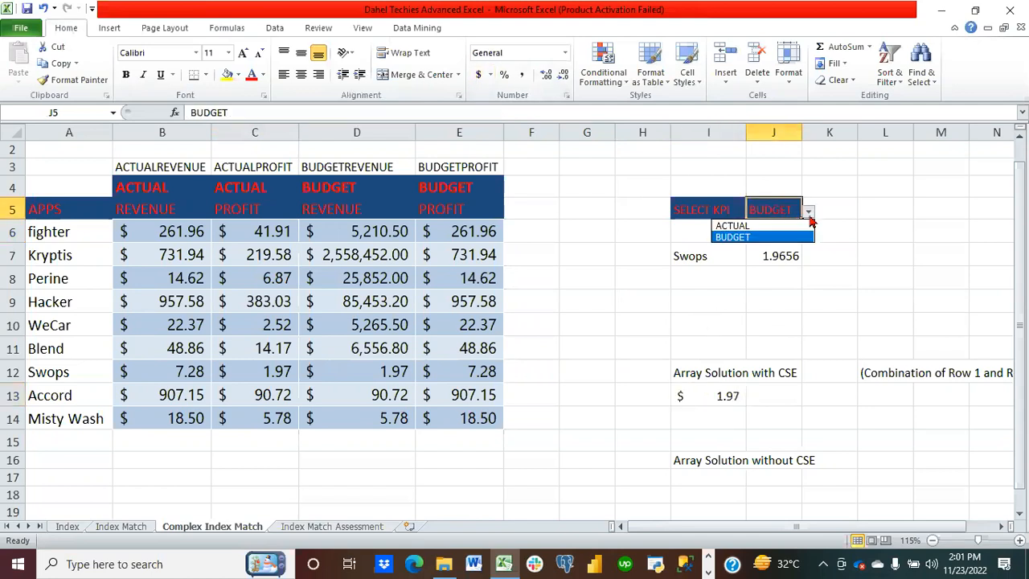
left_click(772, 225)
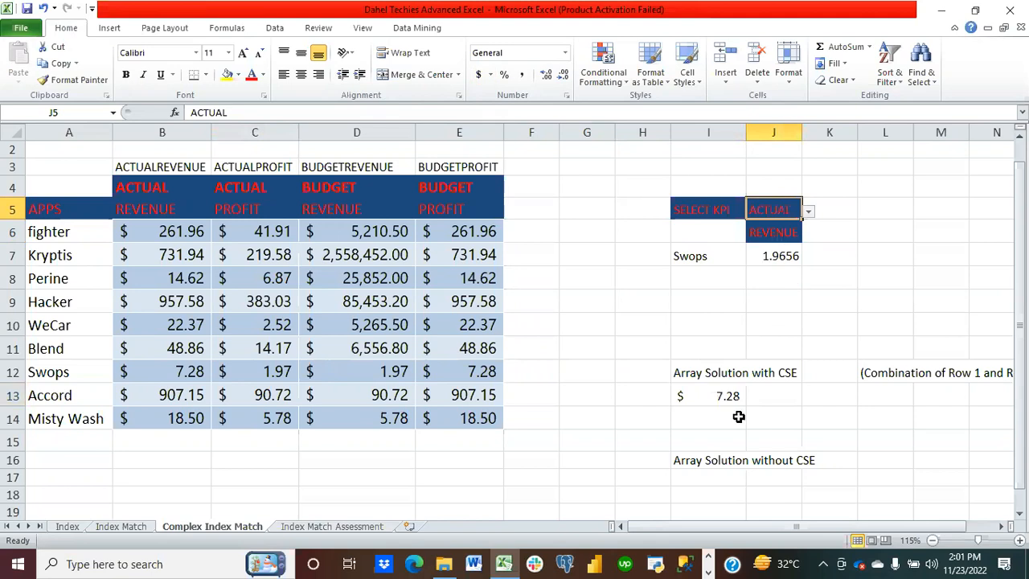
Step: Switch the KPI measure in J6 to PROFIT
left_click(783, 235)
mouse_move(784, 235)
left_mouse_down()
mouse_move(812, 234)
mouse_move(790, 233)
left_mouse_up()
left_click(809, 235)
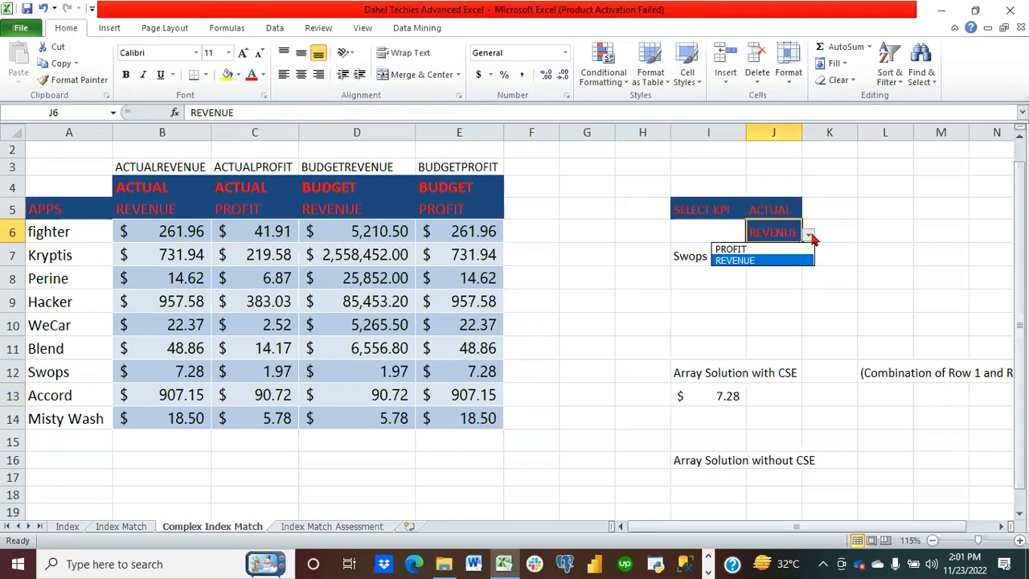
left_click(770, 250)
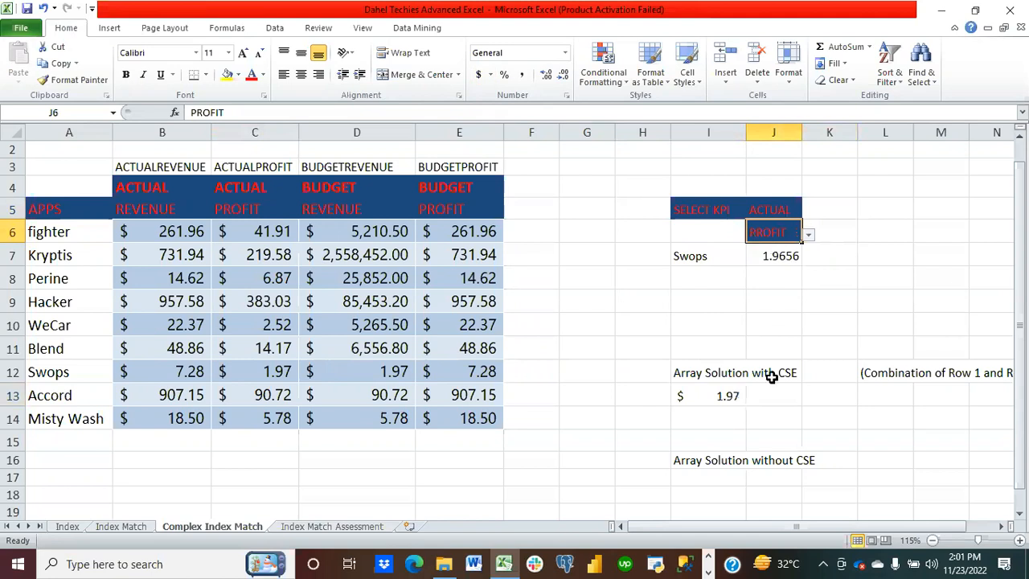
Step: Set the KPI type in J5 back to BUDGET
left_click(784, 209)
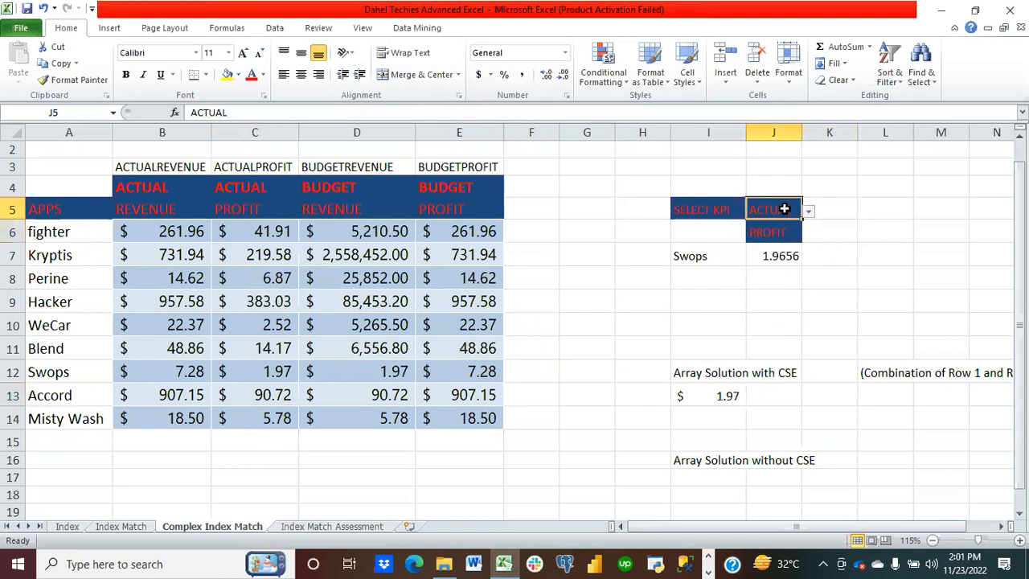
left_click(807, 214)
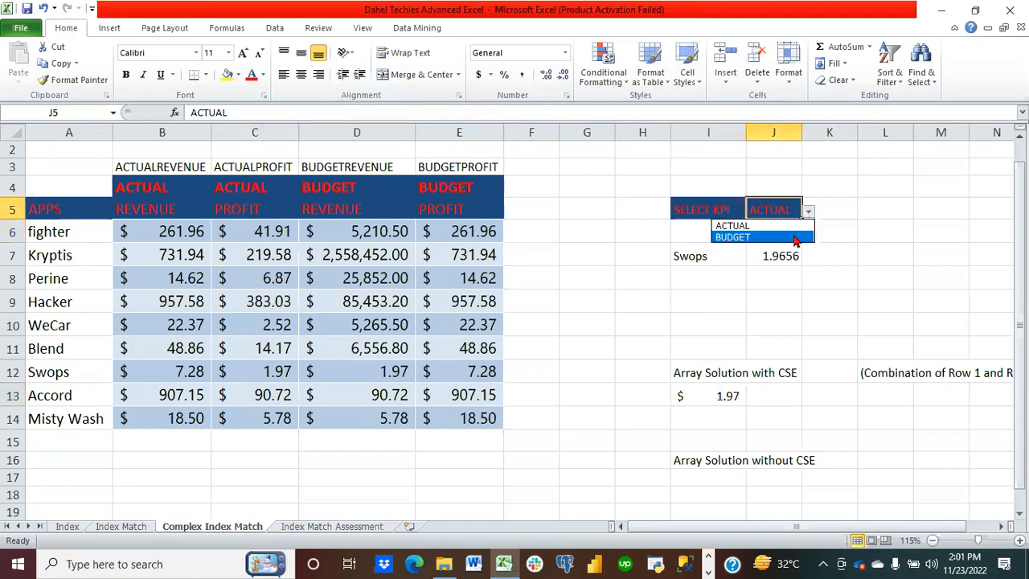
left_click(796, 237)
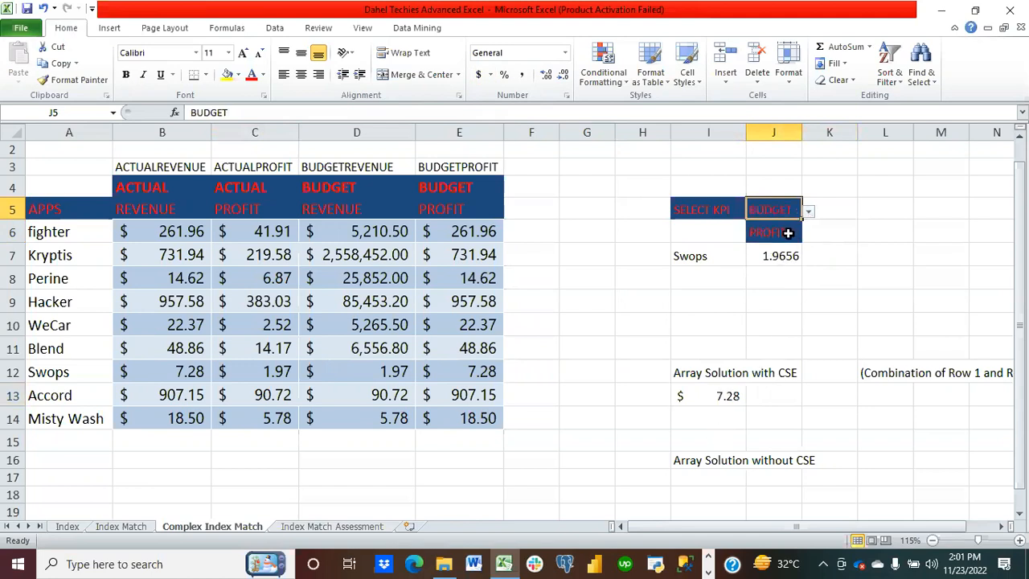
Step: Set the KPI measure in J6 back to REVENUE
left_click(788, 233)
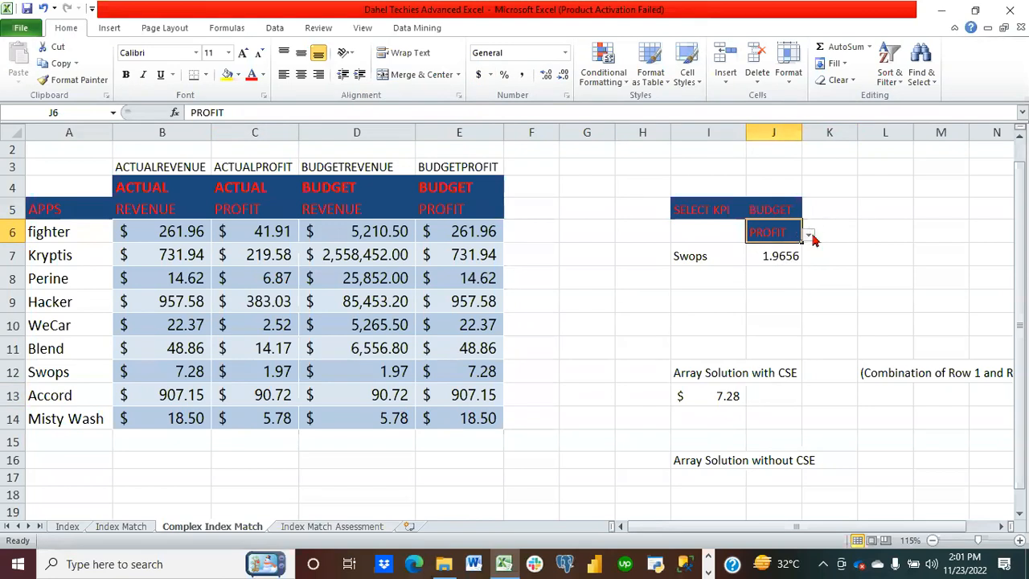
left_click(809, 235)
left_click(791, 261)
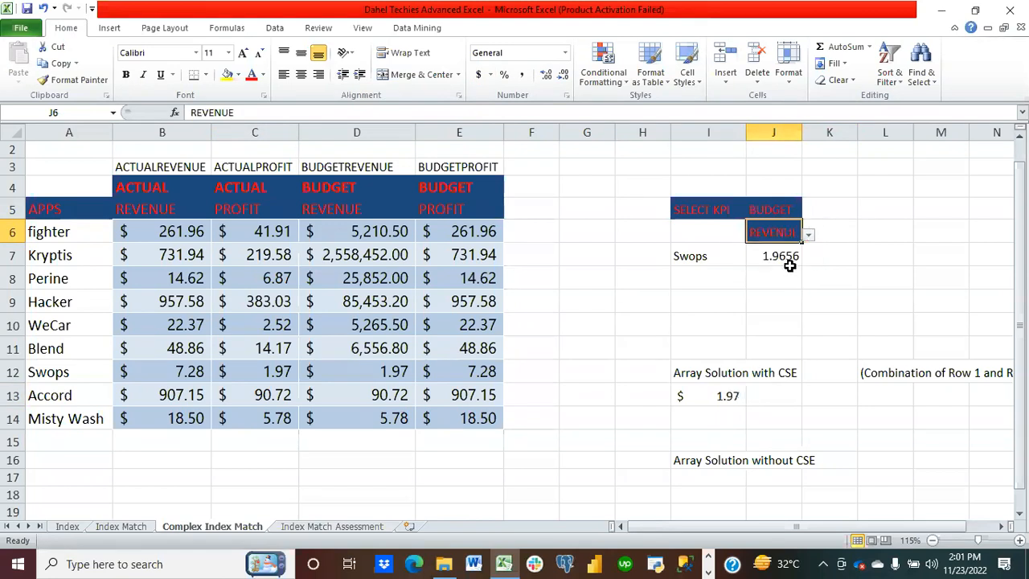
Step: Try to change the row lookup in J7's formula to concatenate J5 and J6, dismissing the circular reference warning
left_click(732, 393)
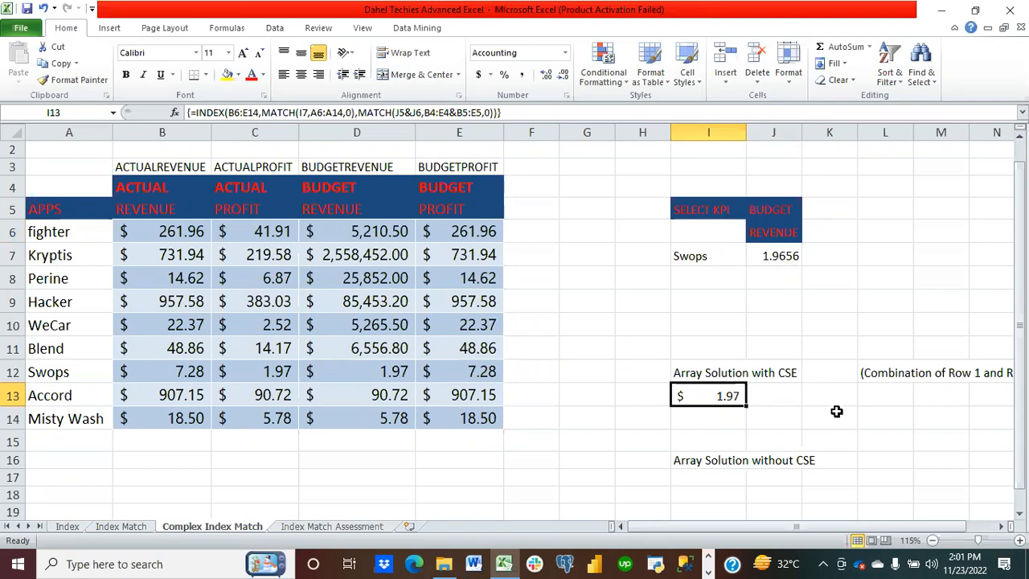
left_click(779, 258)
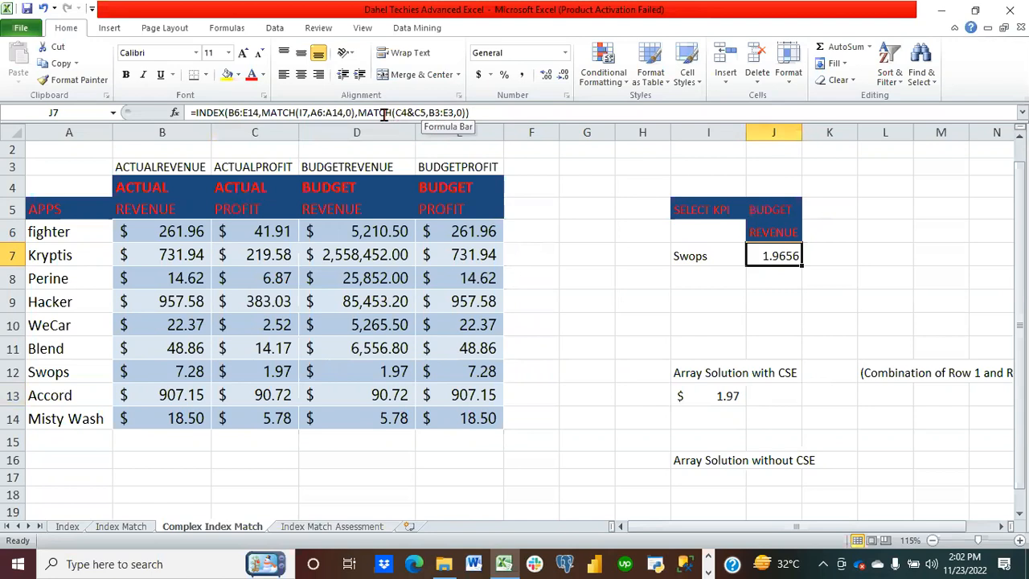
left_click(322, 108)
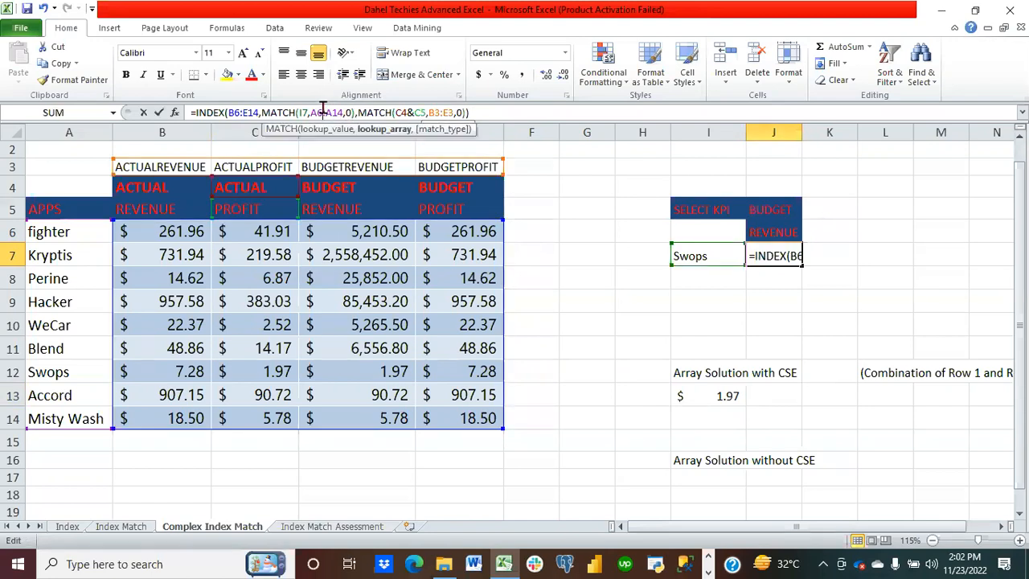
key("BackSpace")
key("BackSpace")
key("BackSpace")
key("BackSpace")
key("BackSpace")
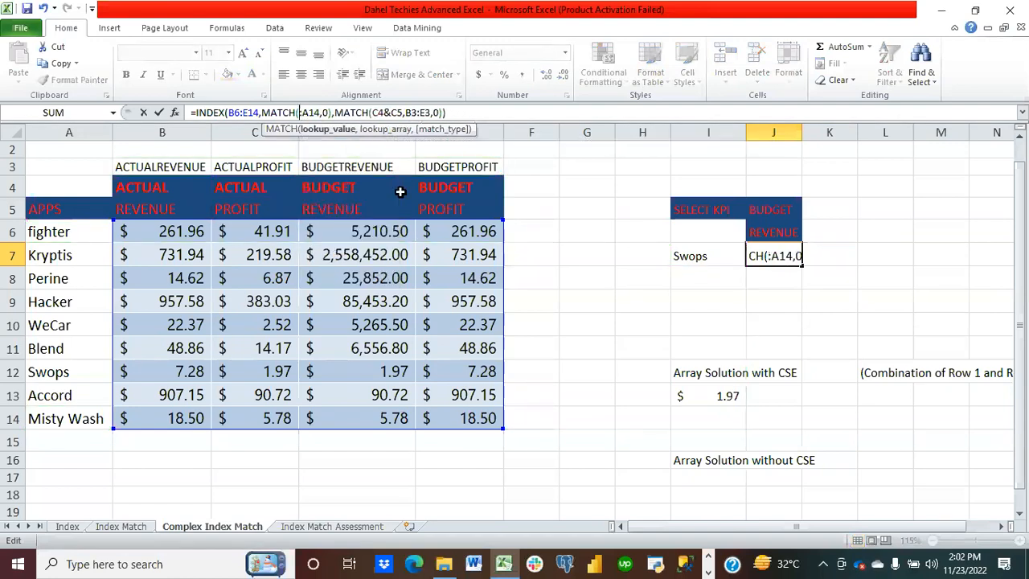
left_click(779, 207)
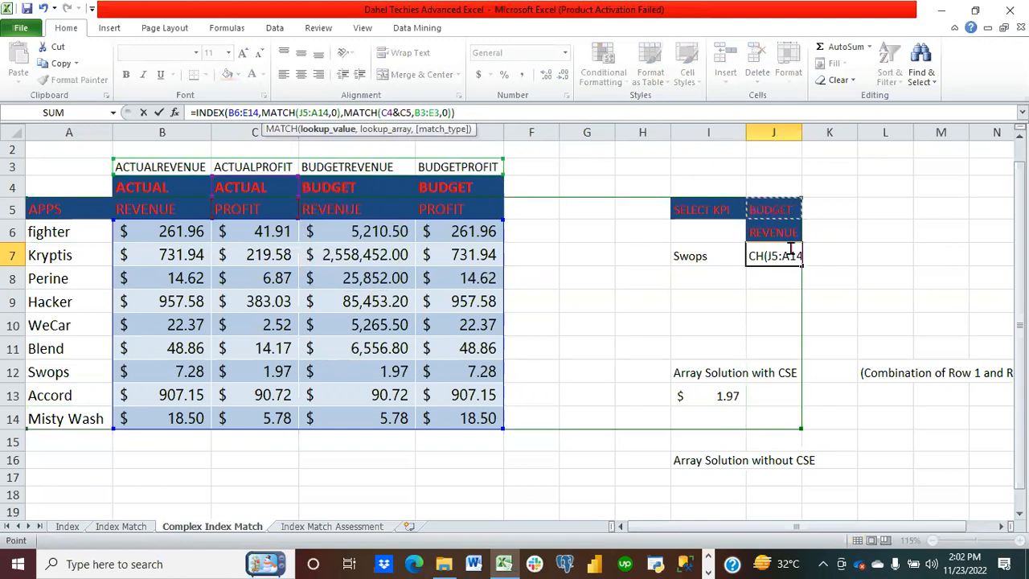
type("&")
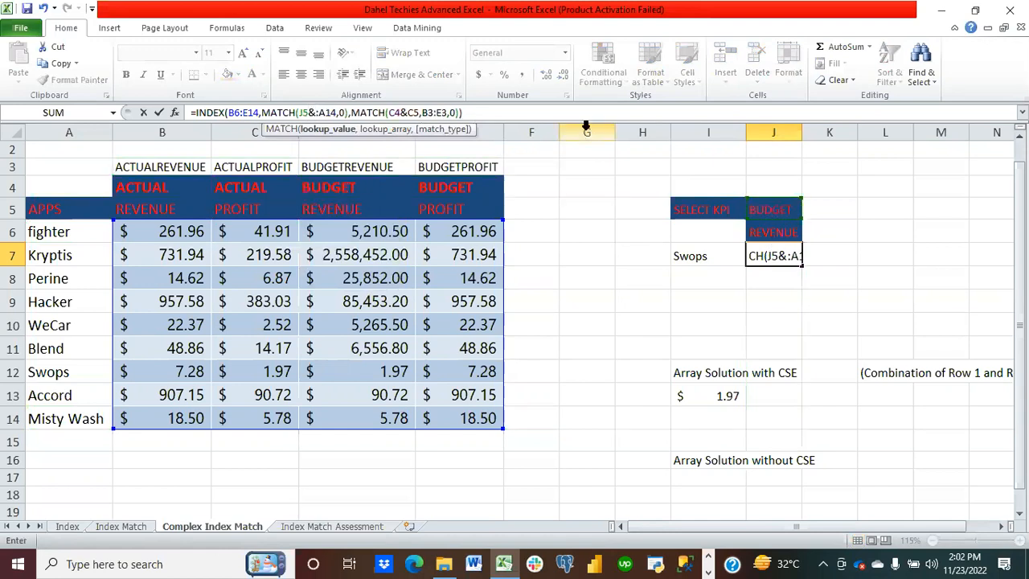
left_click(779, 234)
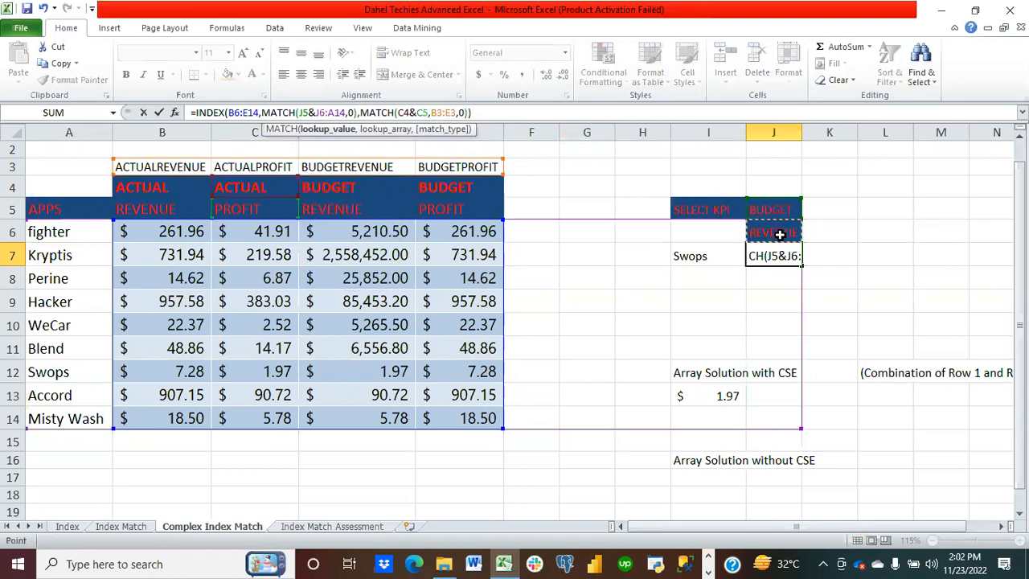
key("Return")
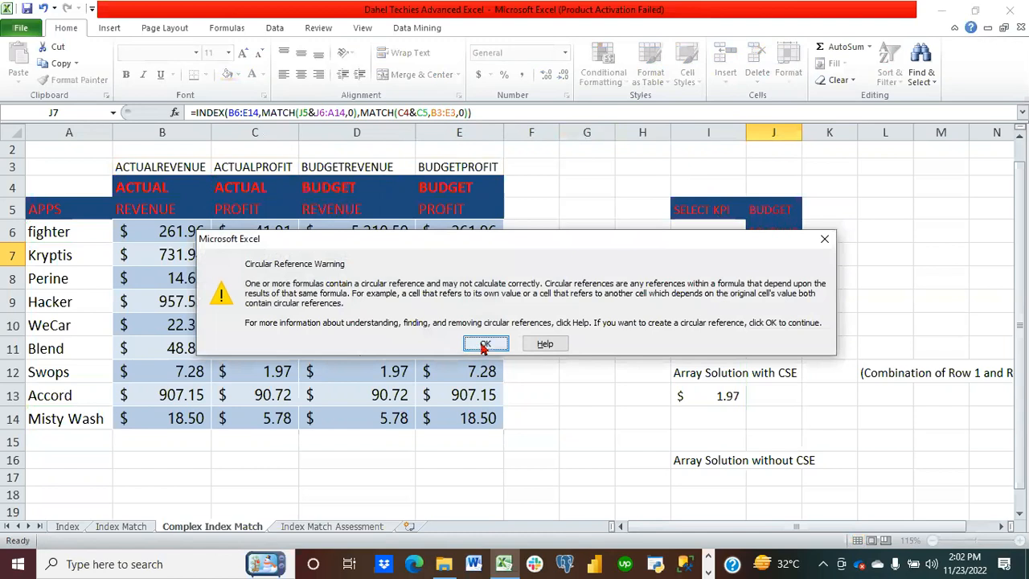
left_click(484, 345)
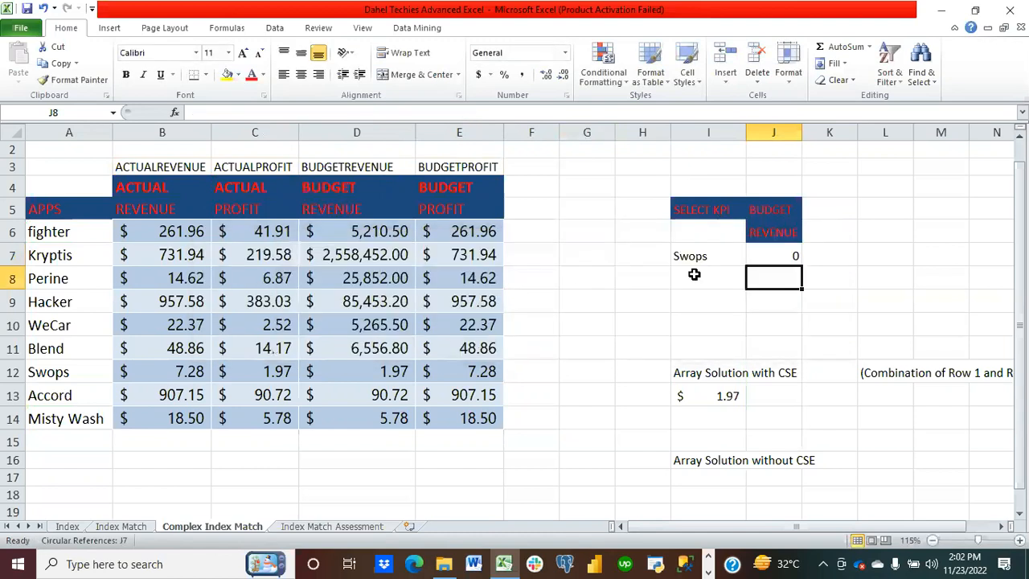
Step: Edit J7's MATCH arguments again to J5&A6 with range J14, then clear cell J7
left_click(774, 254)
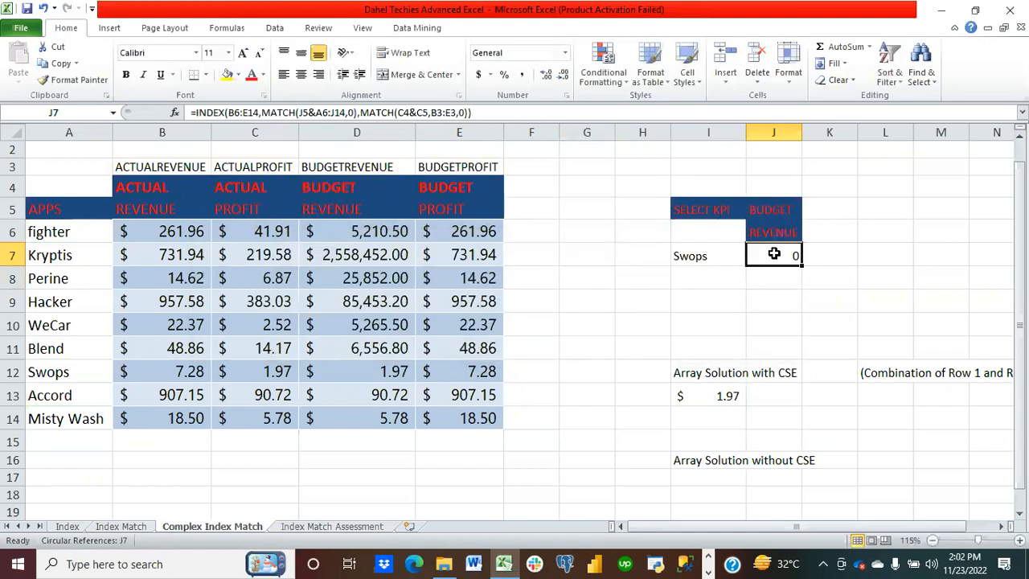
left_click(334, 112)
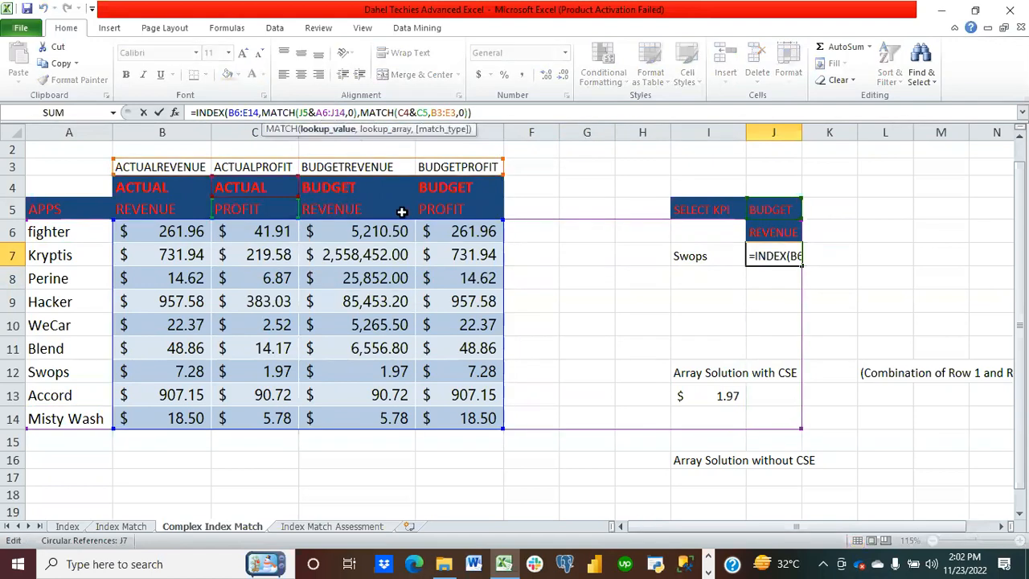
key("BackSpace")
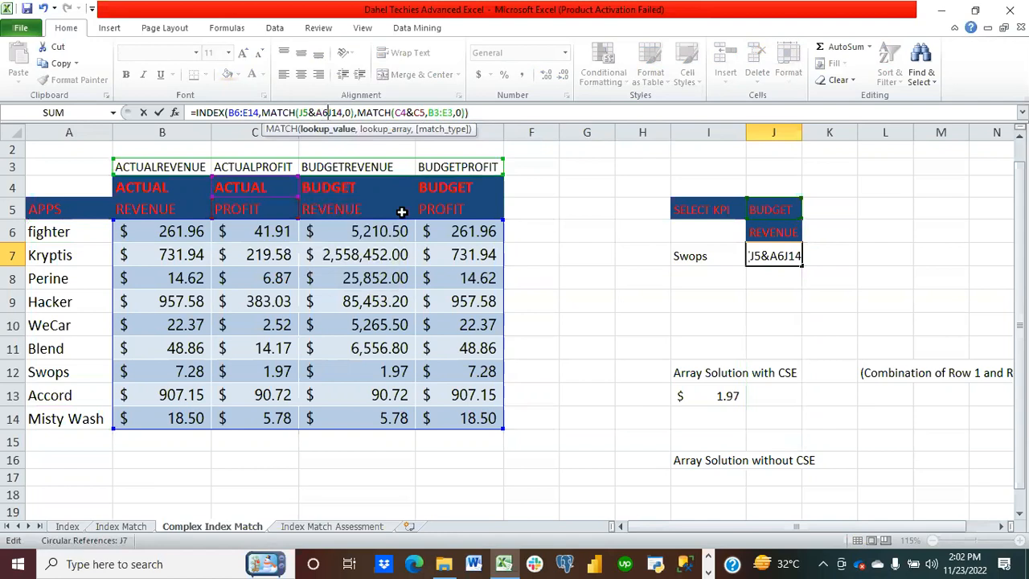
type(",")
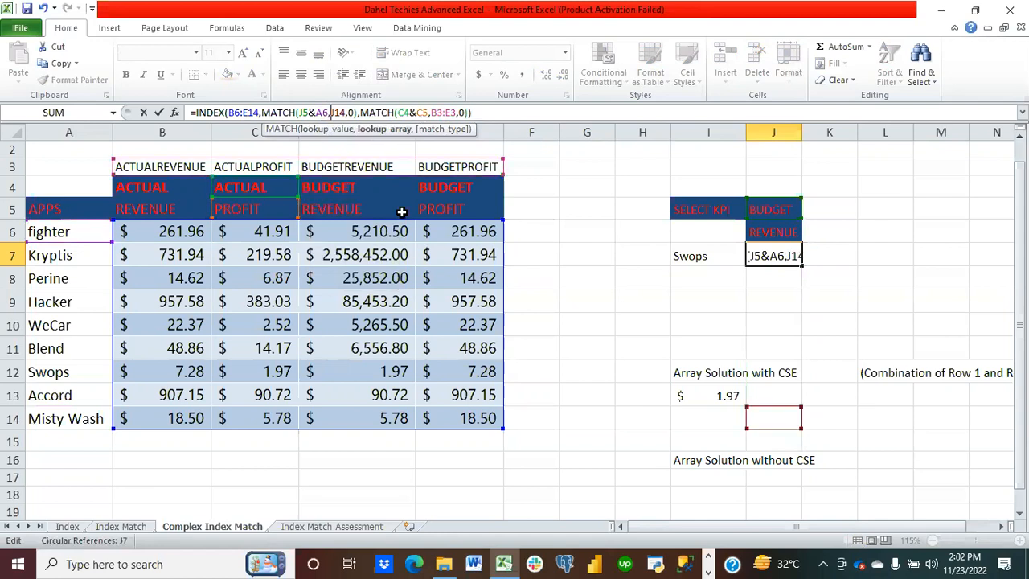
key("Return")
left_click(778, 254)
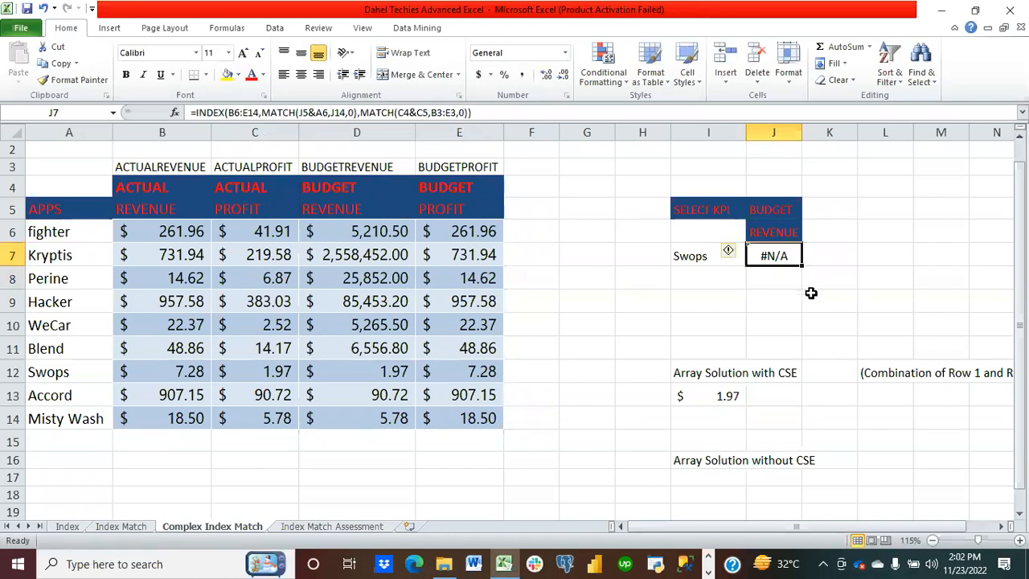
key("Delete")
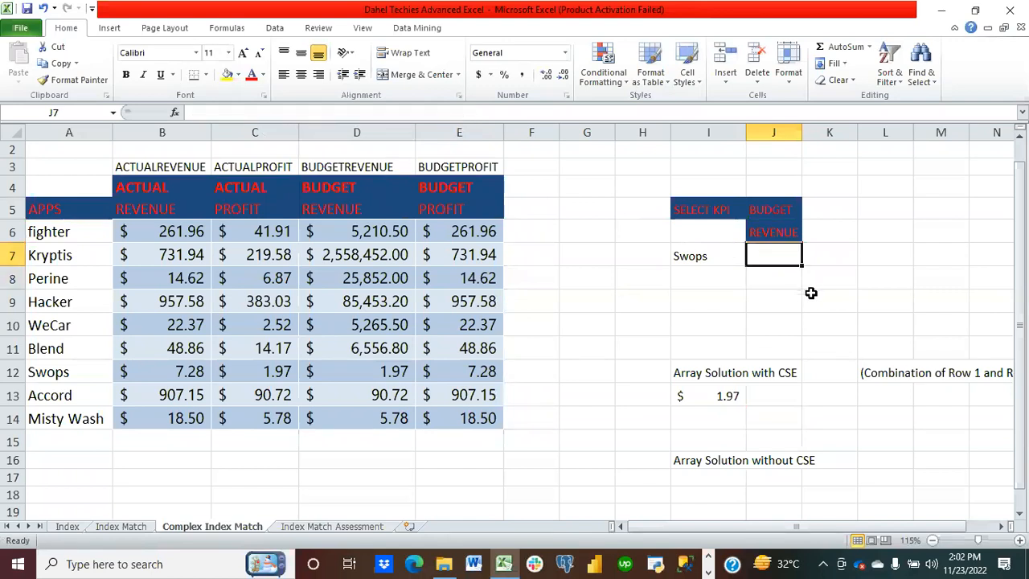
Step: Start a new formula in J7: =index(B6:E14,match(I7,A6:A14,0), as the row position
type("in")
key("BackSpace")
key("BackSpace")
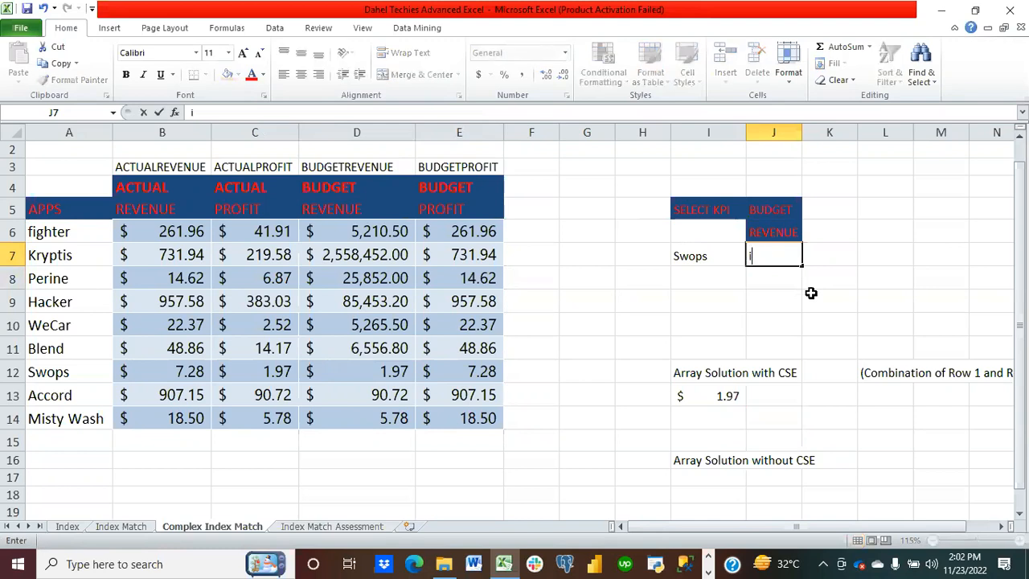
type("=index(")
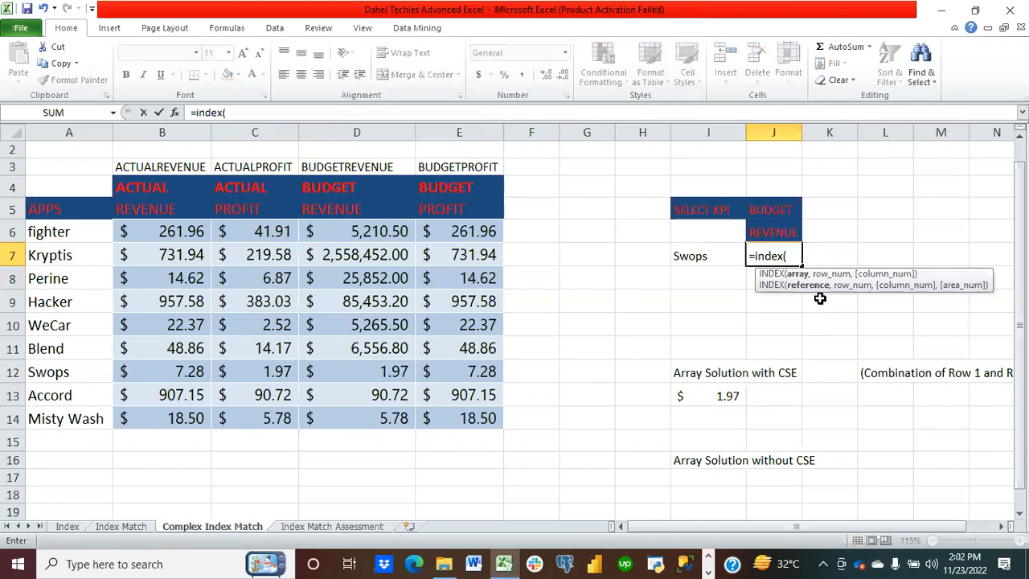
left_click(148, 232)
left_click_drag(149, 232, 459, 420)
type(",match")
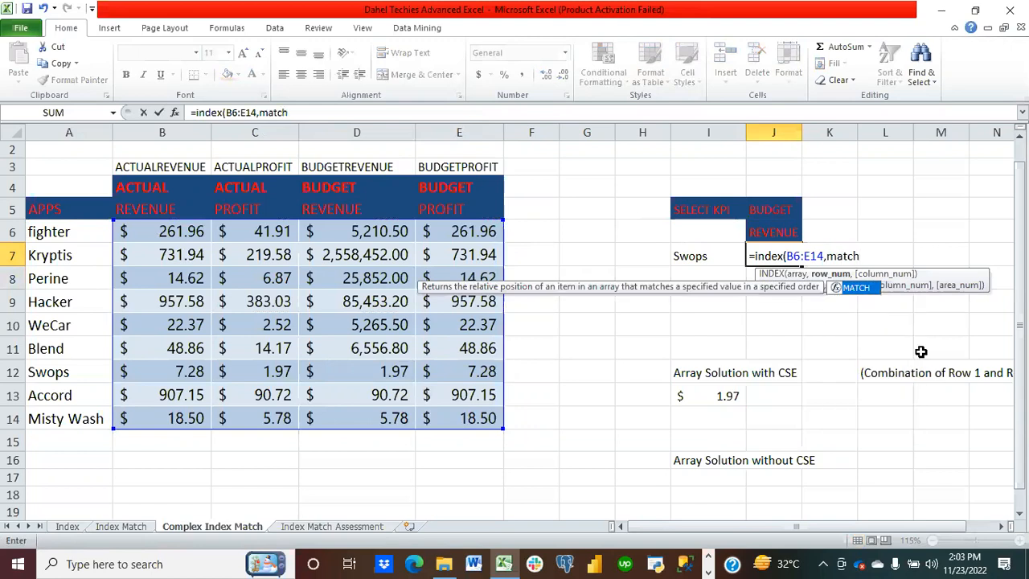
type("(")
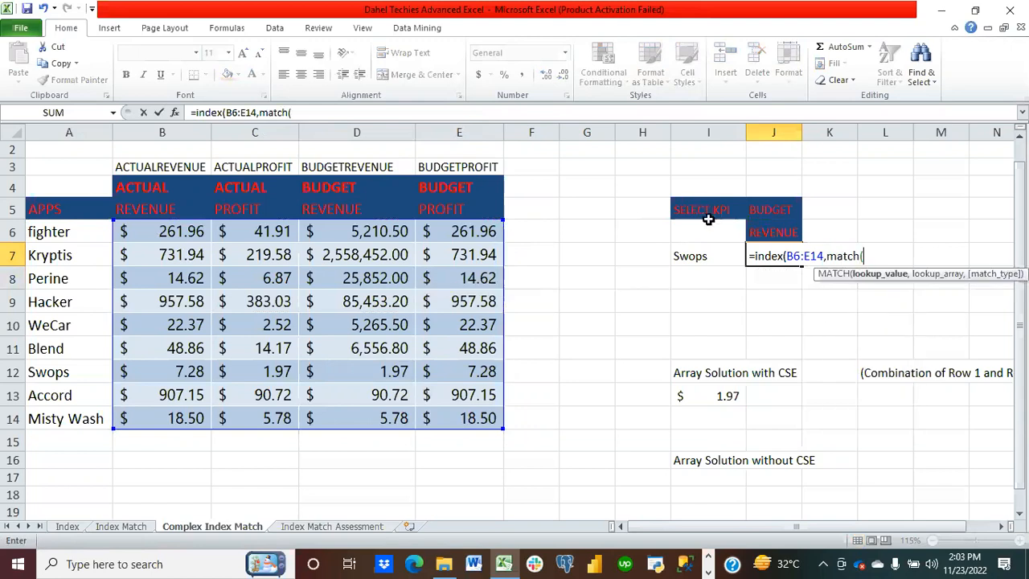
left_click(698, 254)
left_click(850, 335)
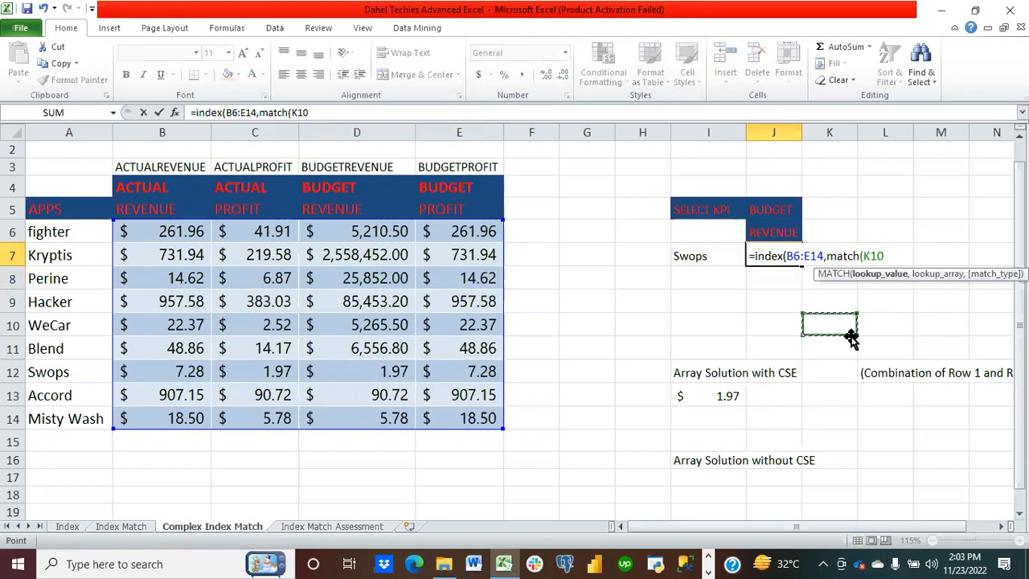
left_click(704, 257)
type(",")
left_click_drag(83, 231, 84, 411)
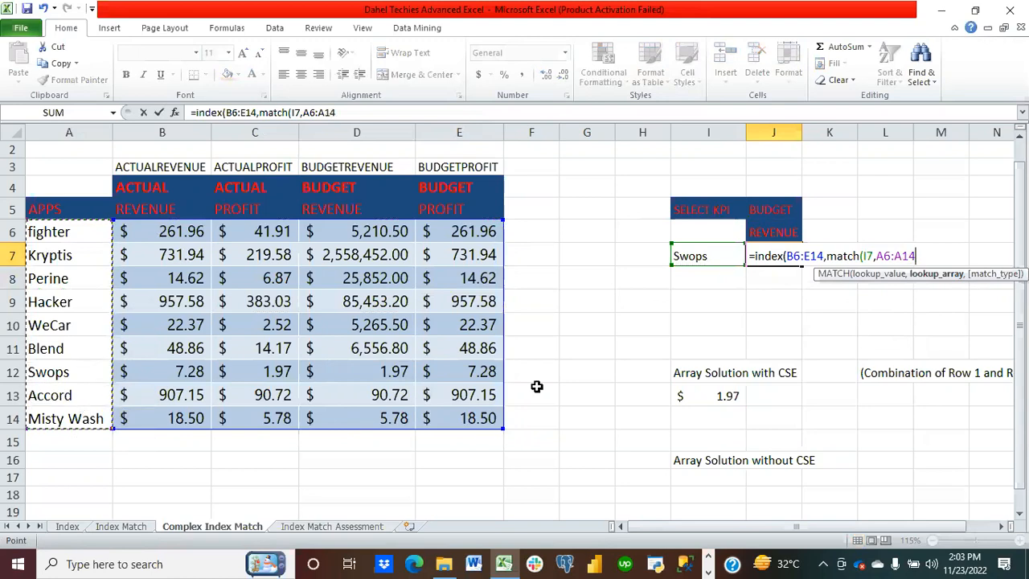
type(",")
type("0")
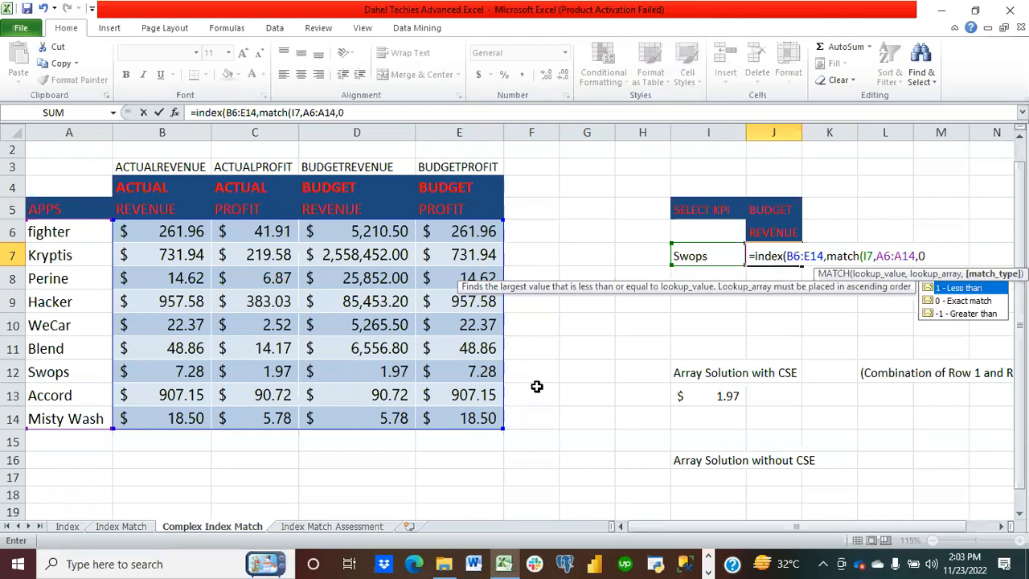
type(")")
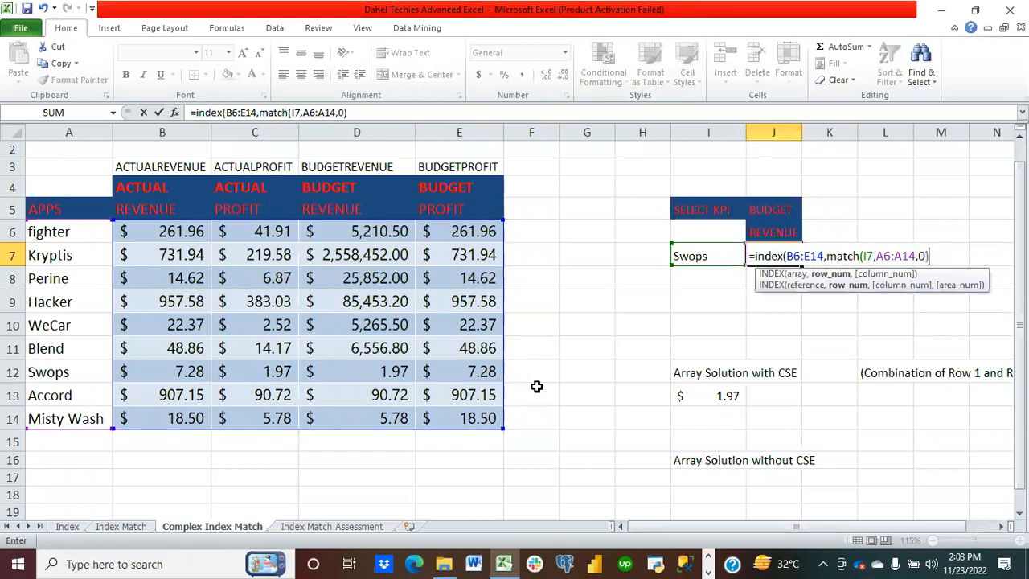
type(",match(")
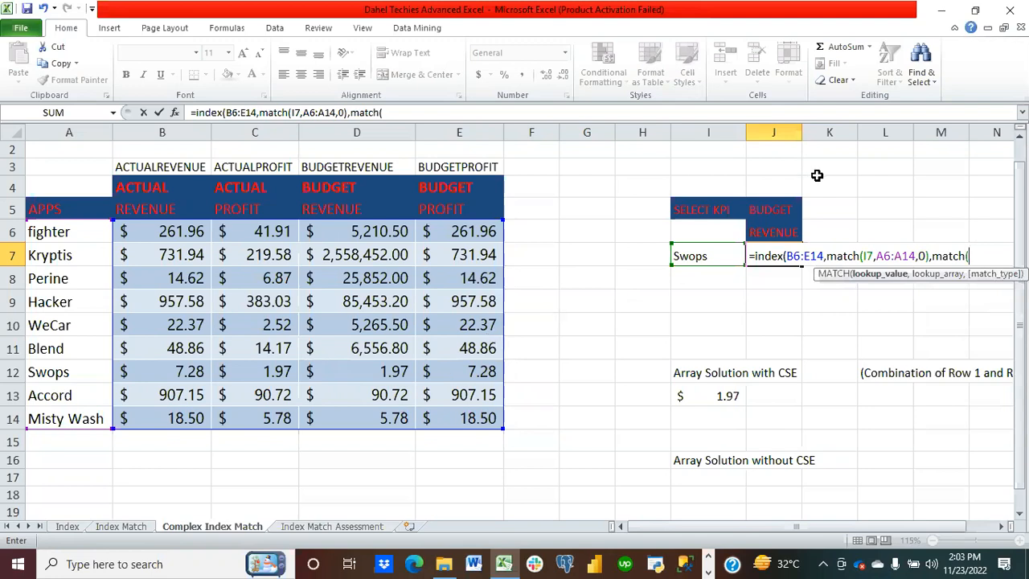
Step: Finish it with column position match(J5&J6,B3:E3,0)) and enter the formula without CSE
left_click(774, 209)
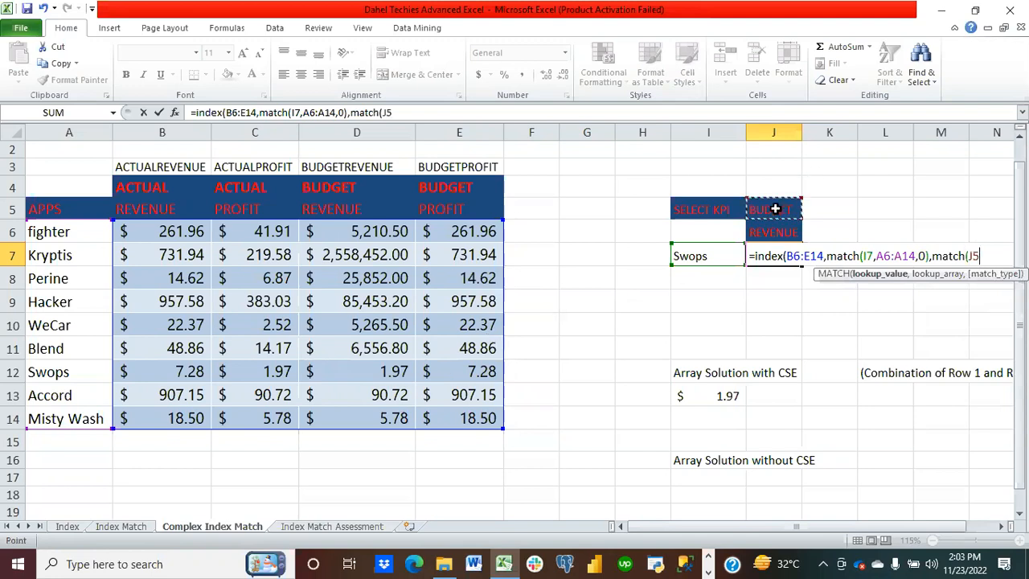
type("&")
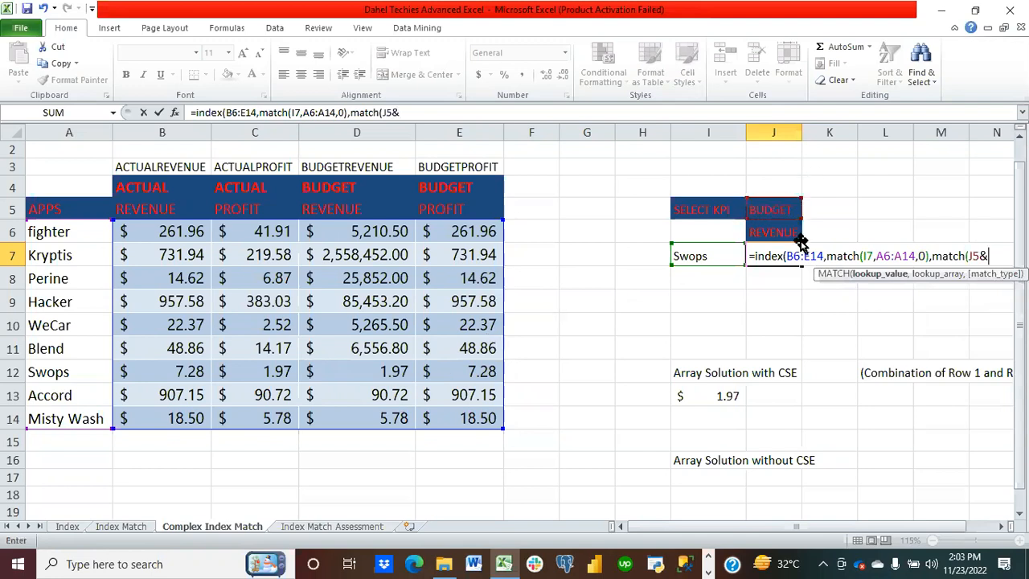
left_click(774, 231)
type(",")
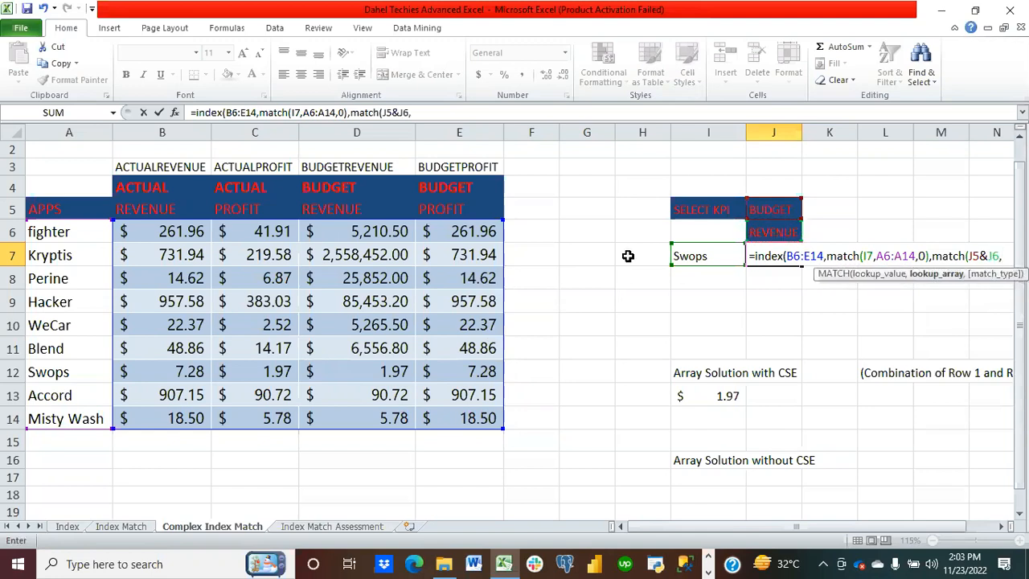
left_click_drag(150, 168, 479, 166)
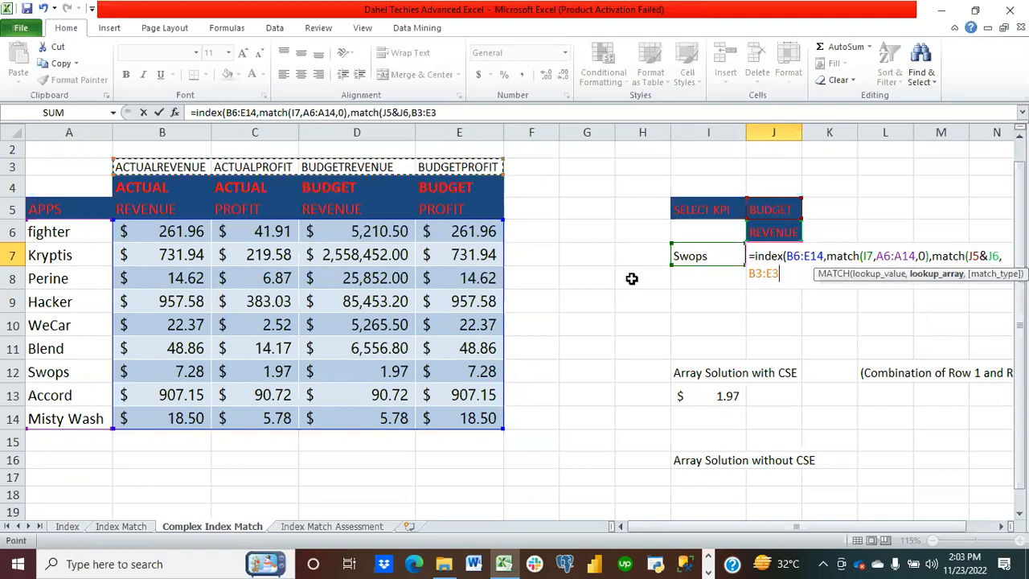
type(",0))")
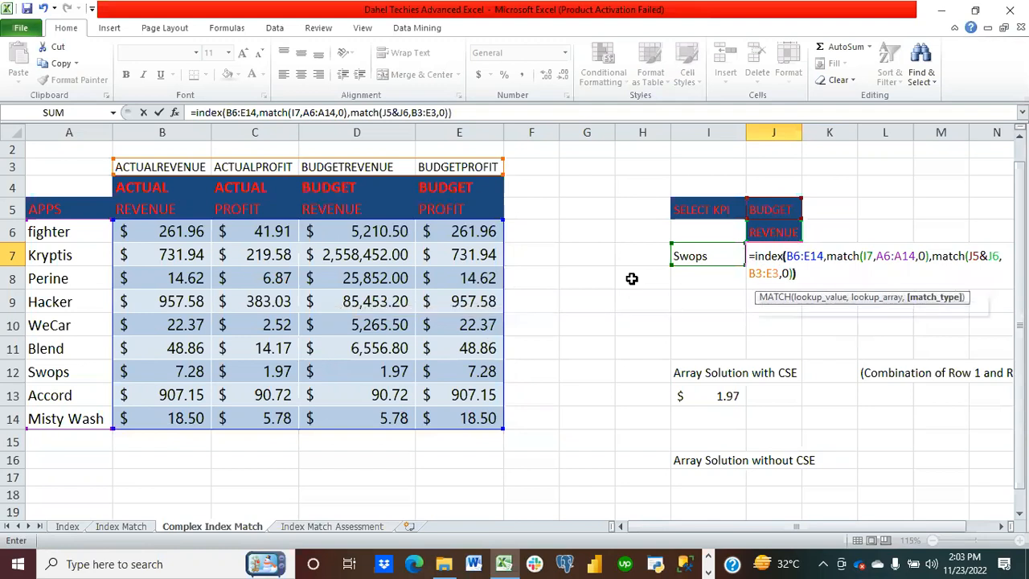
key("Return")
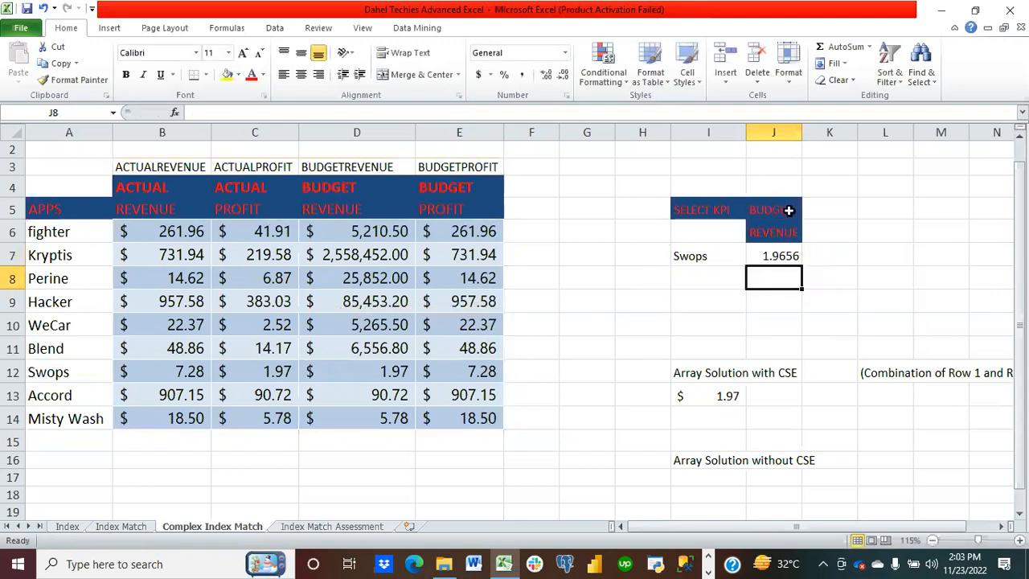
Step: Apply Accounting number format to the result in J7
left_click(788, 210)
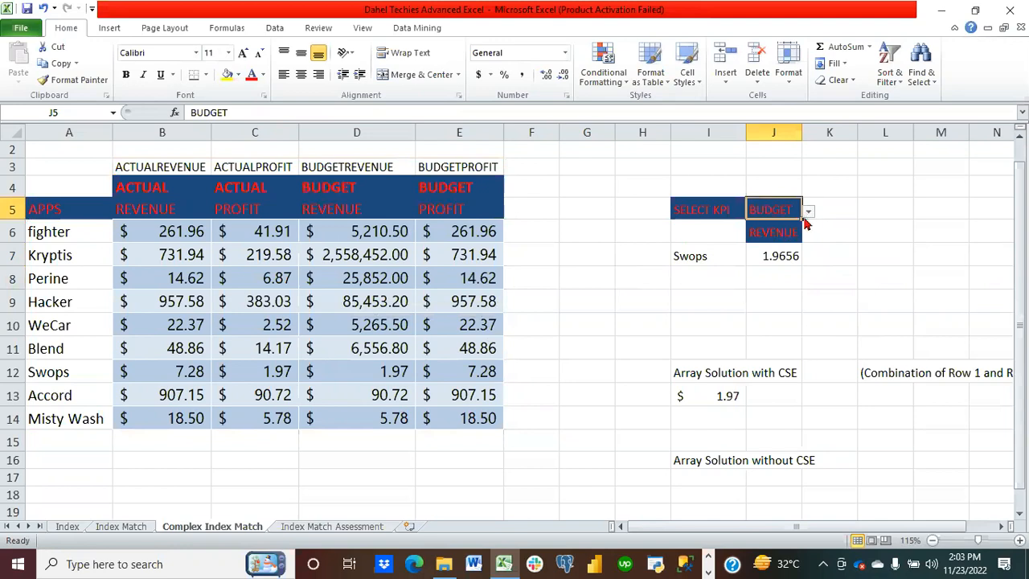
left_click(772, 257)
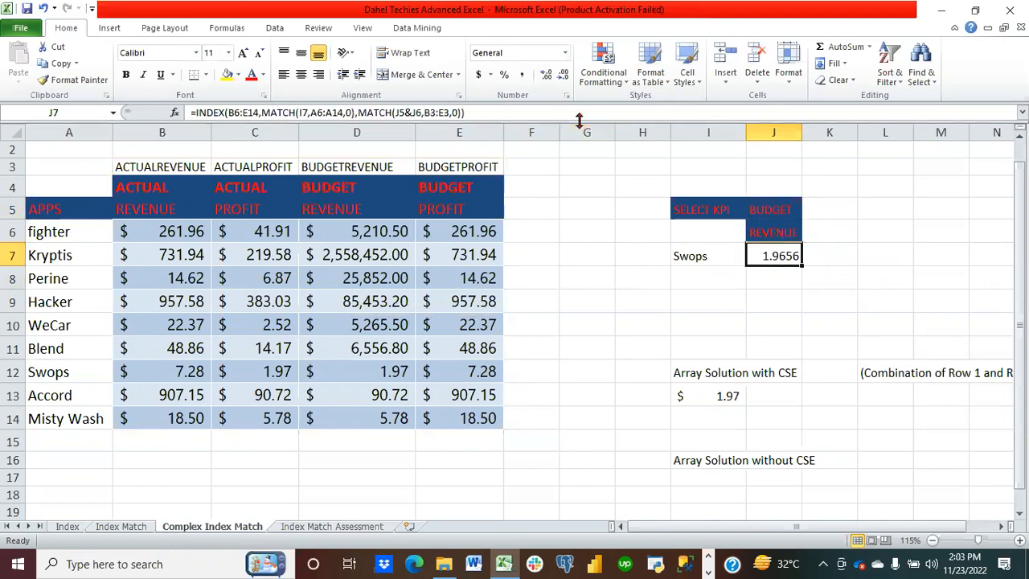
left_click(478, 74)
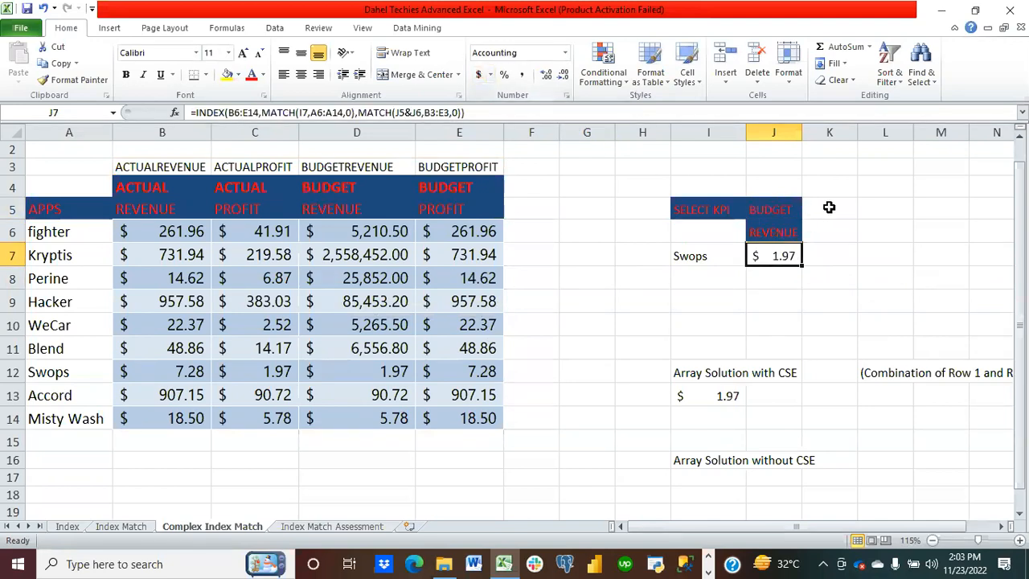
Step: Switch the KPI type in J5 to ACTUAL to test the formulas
left_click(787, 209)
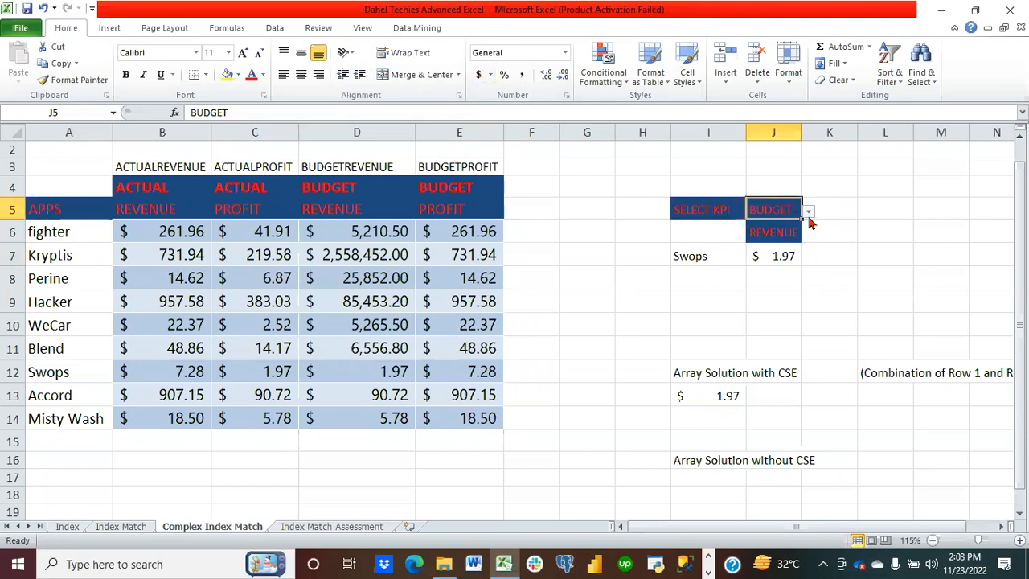
left_click(809, 211)
left_click(789, 227)
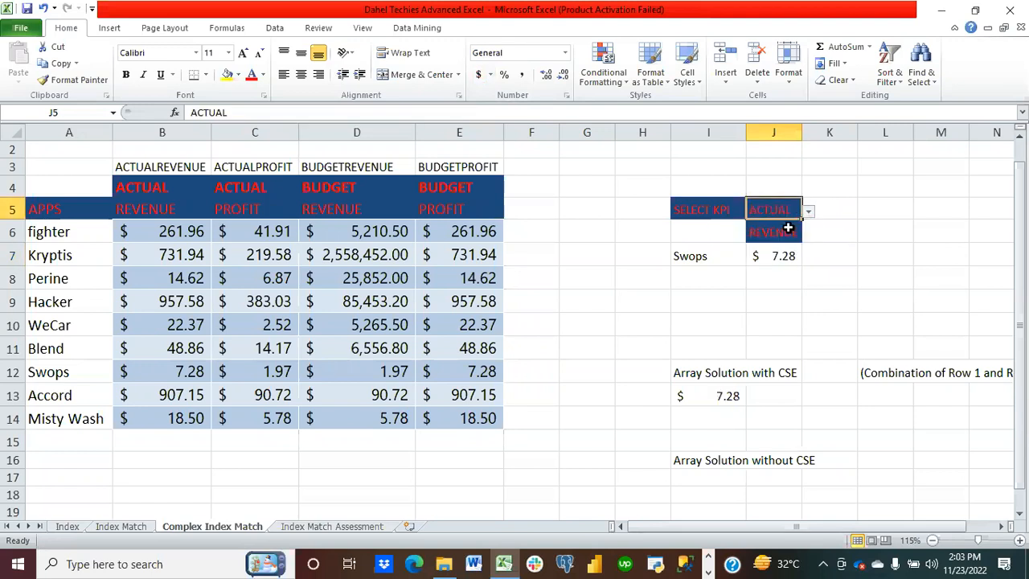
Step: Switch the KPI measure in J6 to PROFIT to test the formulas
left_click(790, 232)
left_click(808, 236)
left_click(792, 246)
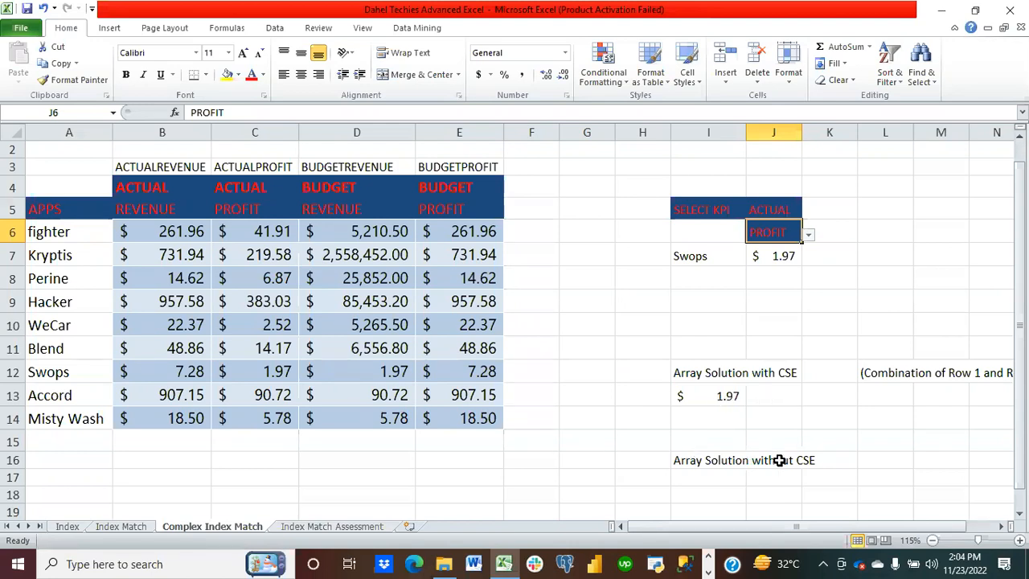
Step: Start a formula in I18: =index(B6:E14,match(I7,A6:A14,0), as the row position
left_click(1020, 513)
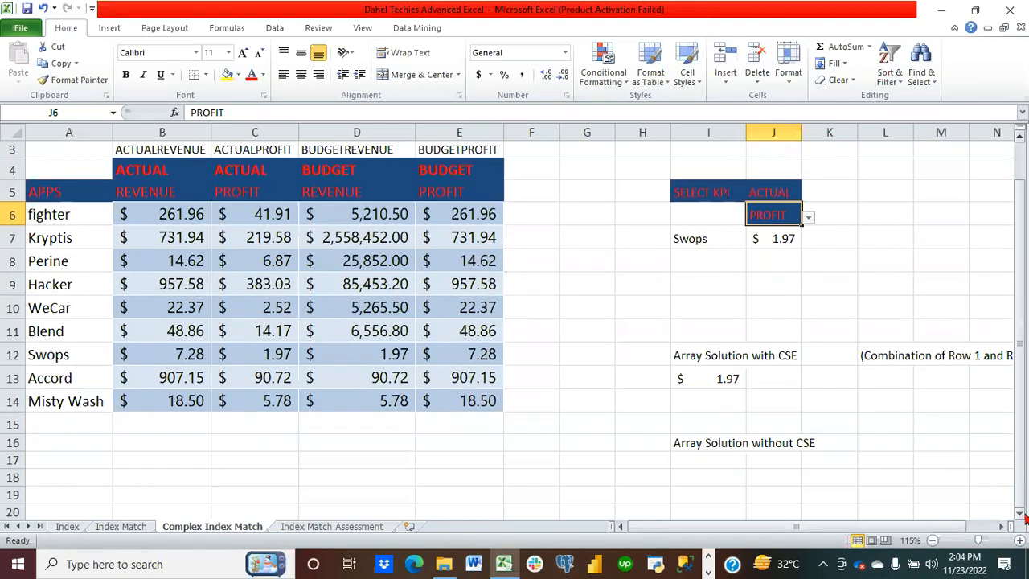
left_click(695, 481)
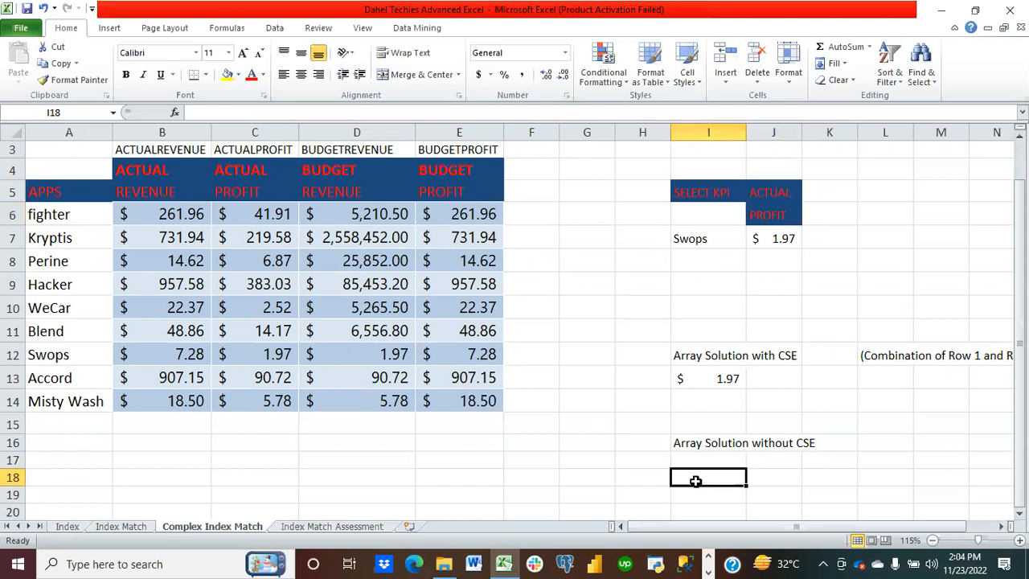
type("=index")
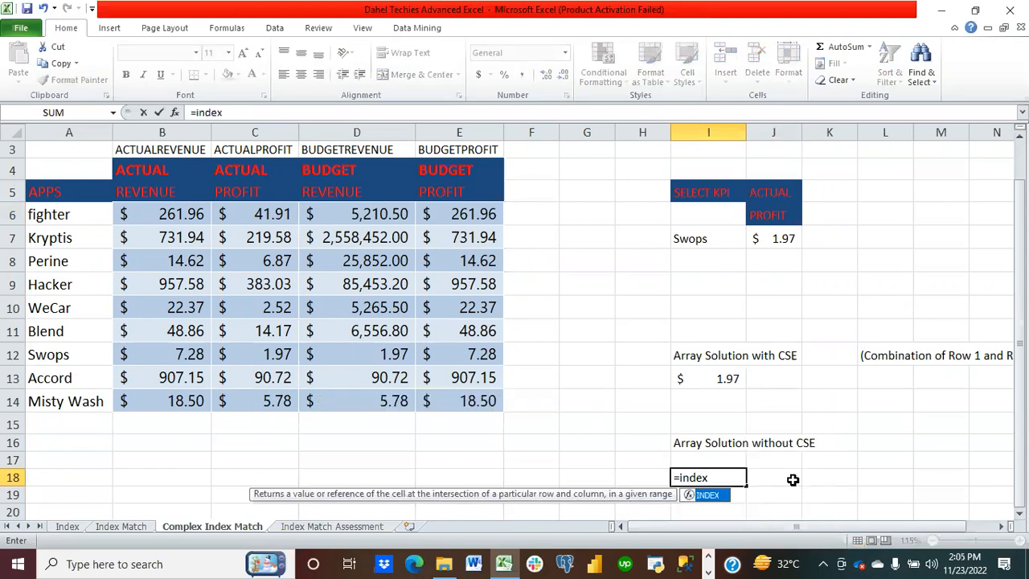
type("(")
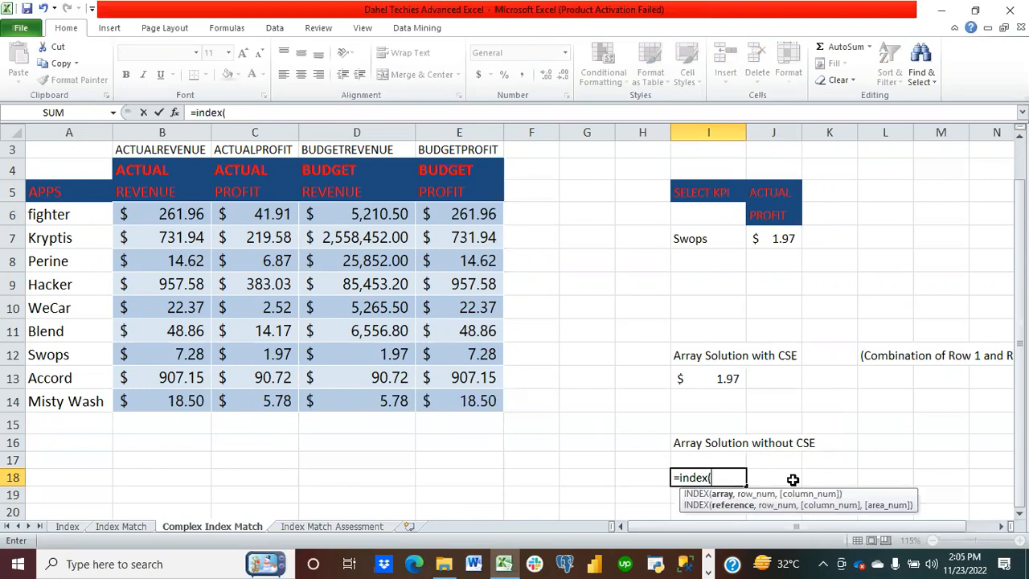
left_click(186, 217)
left_click_drag(187, 217, 444, 392)
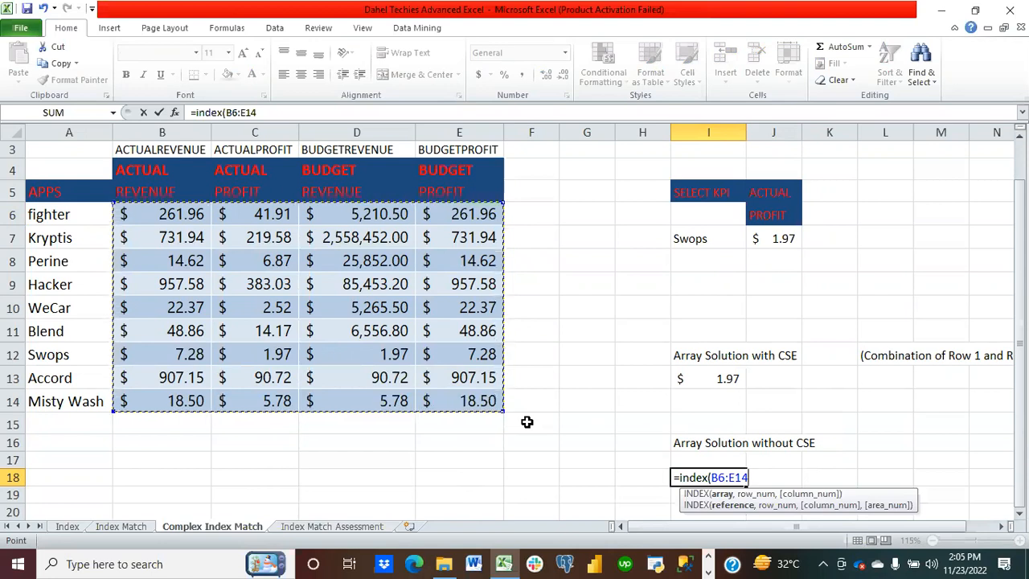
type(",")
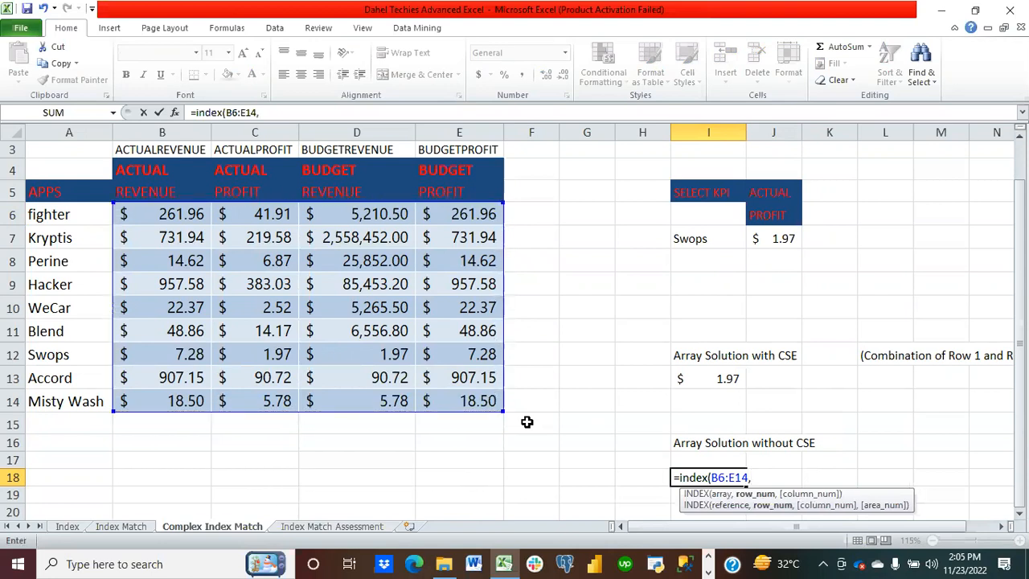
type("match(")
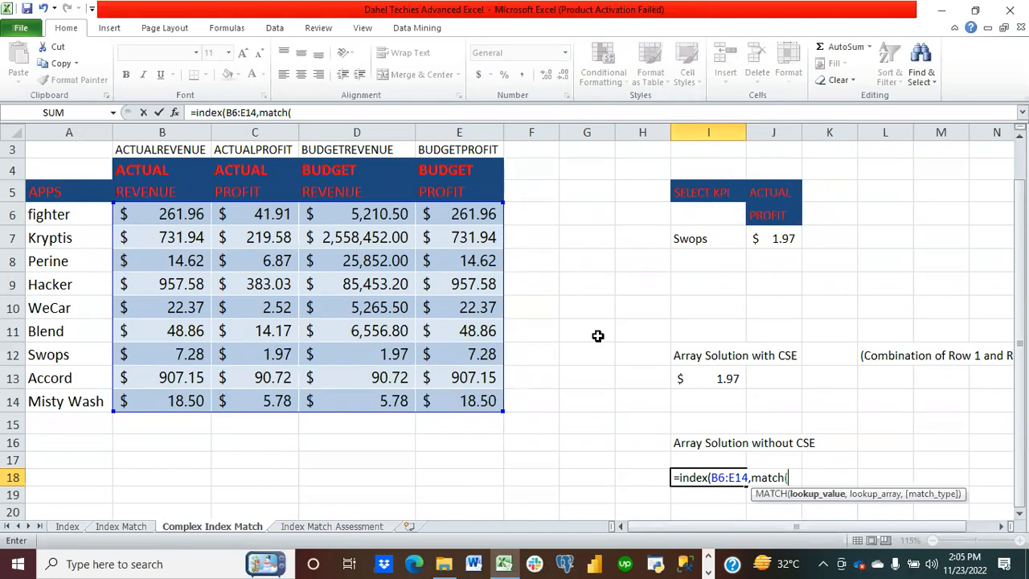
left_click(699, 238)
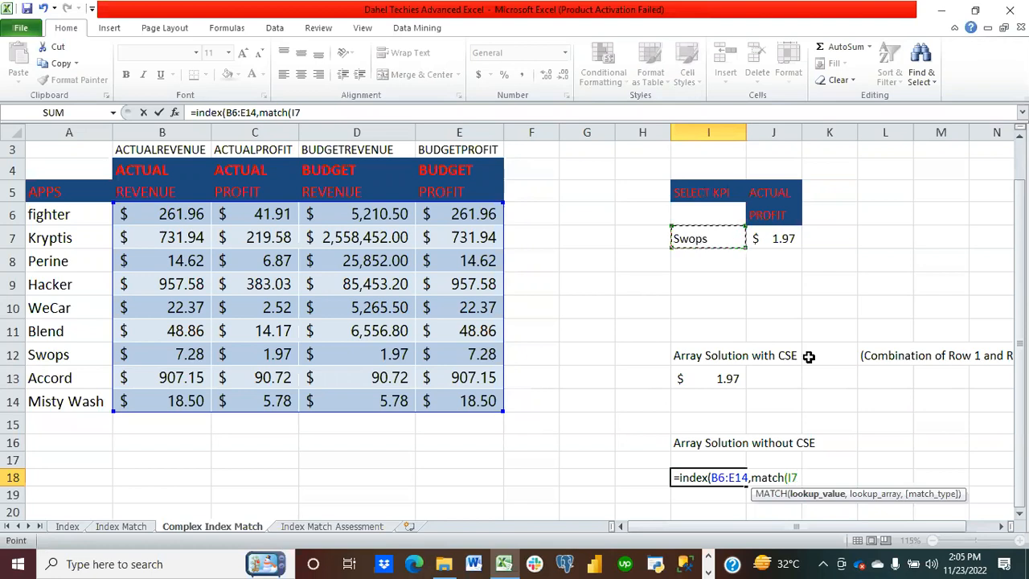
type(",")
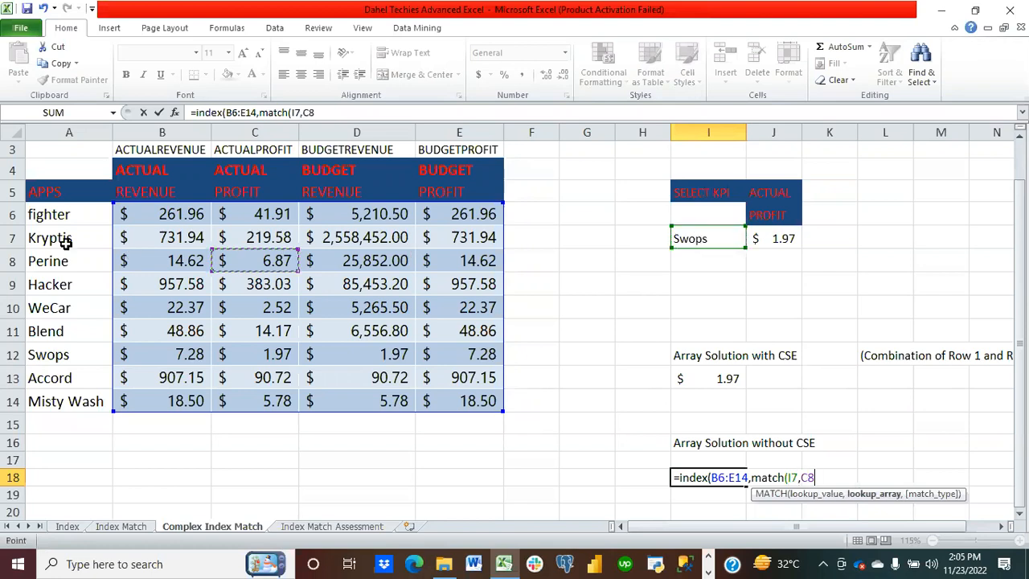
left_click_drag(63, 216, 76, 409)
type(",0),")
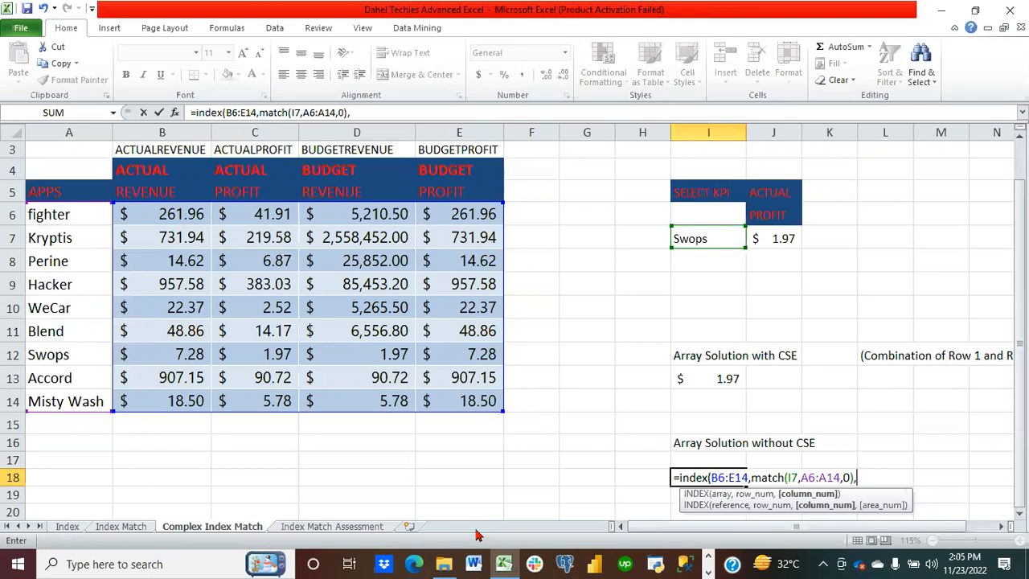
type("match")
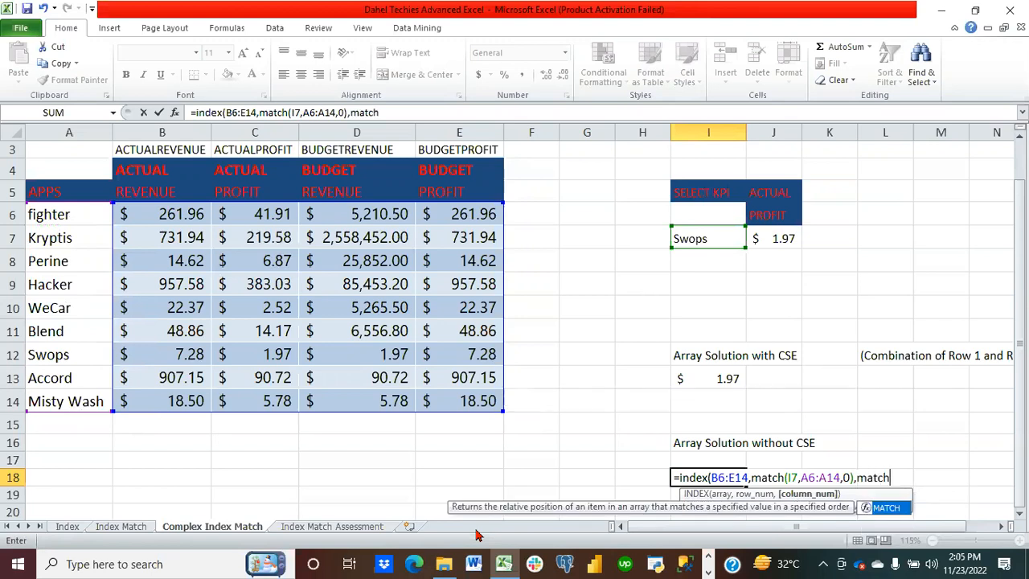
type("(")
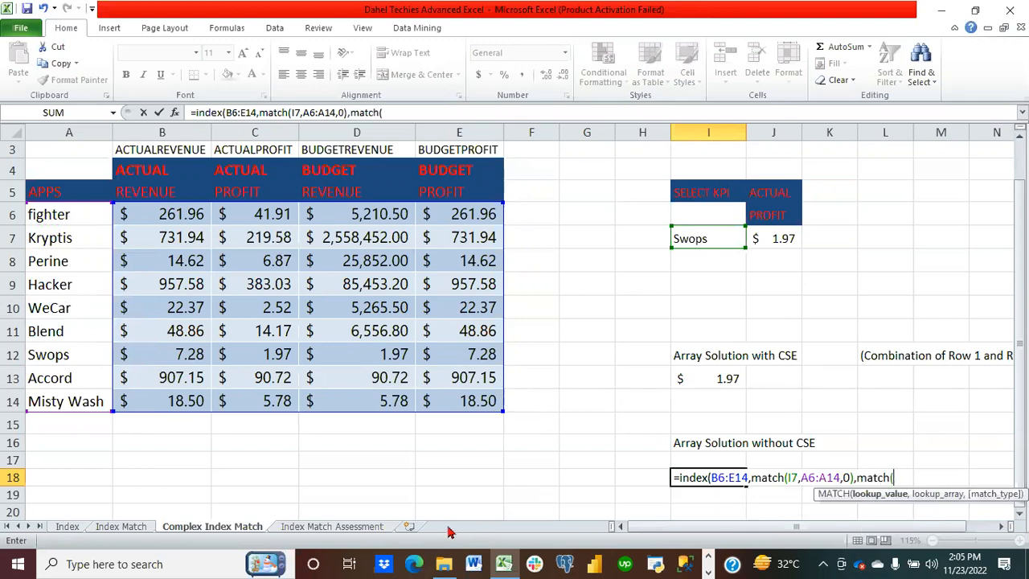
Step: Begin the column position with match(J5&J6, as the combined KPI lookup value
left_click(784, 193)
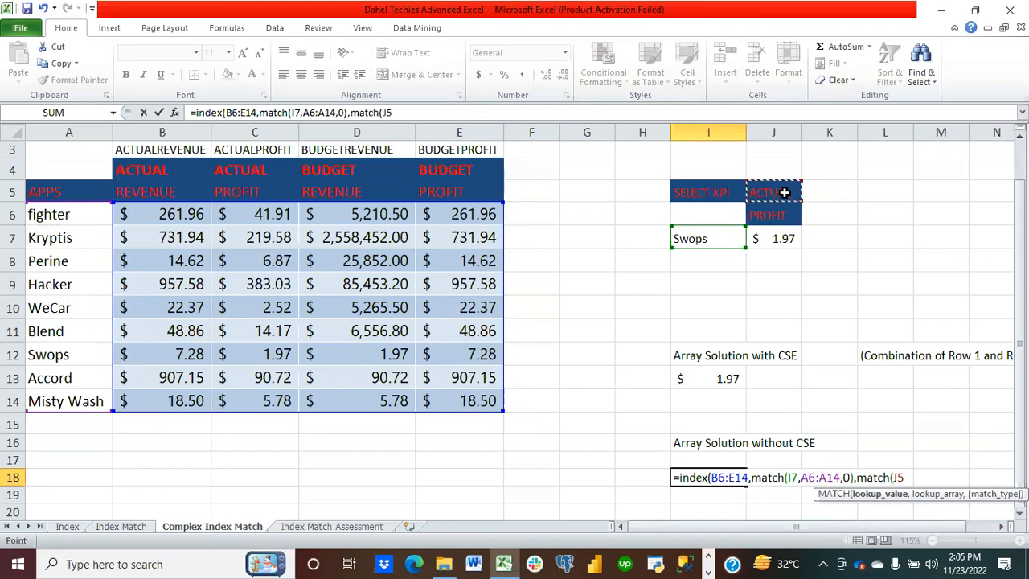
type("&")
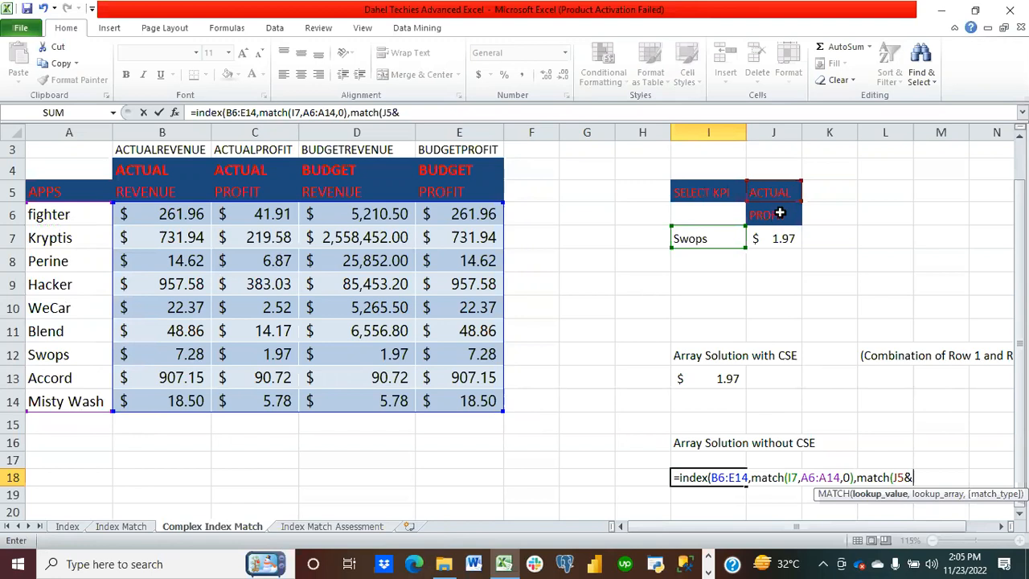
left_click(775, 217)
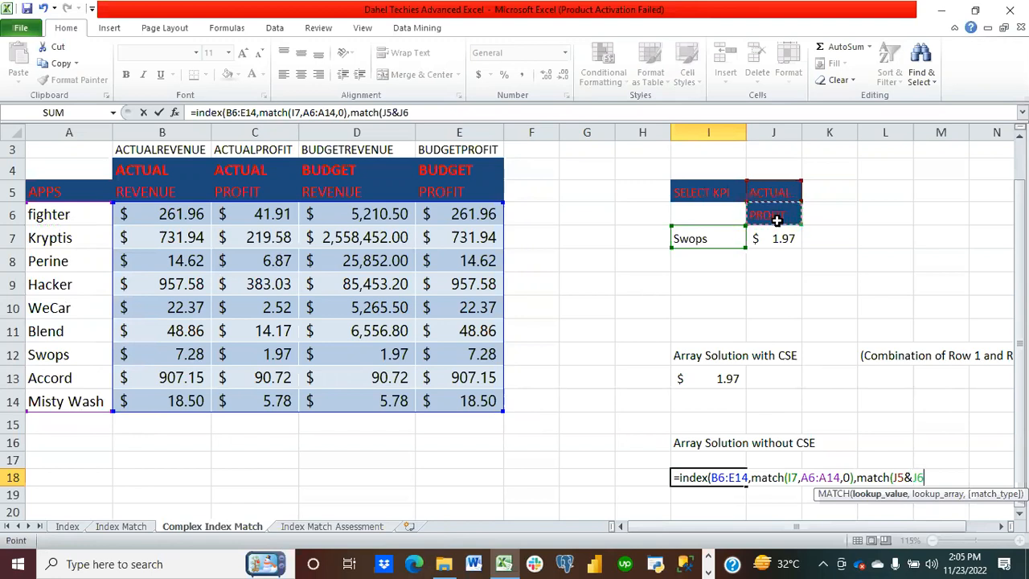
type(",")
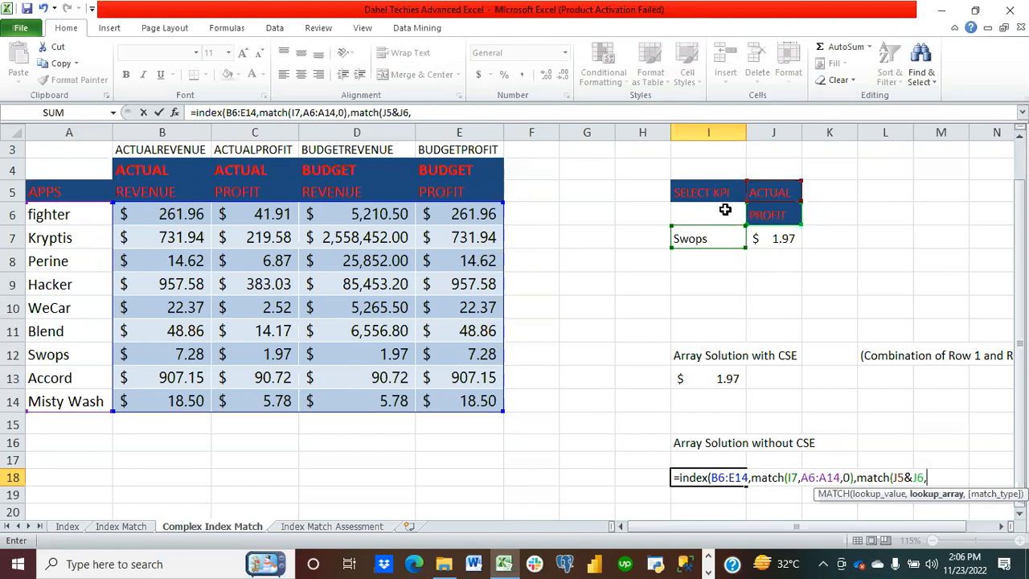
Step: Use index(B4:E4&B5:E5,0) as the lookup array joining both header rows
type("in")
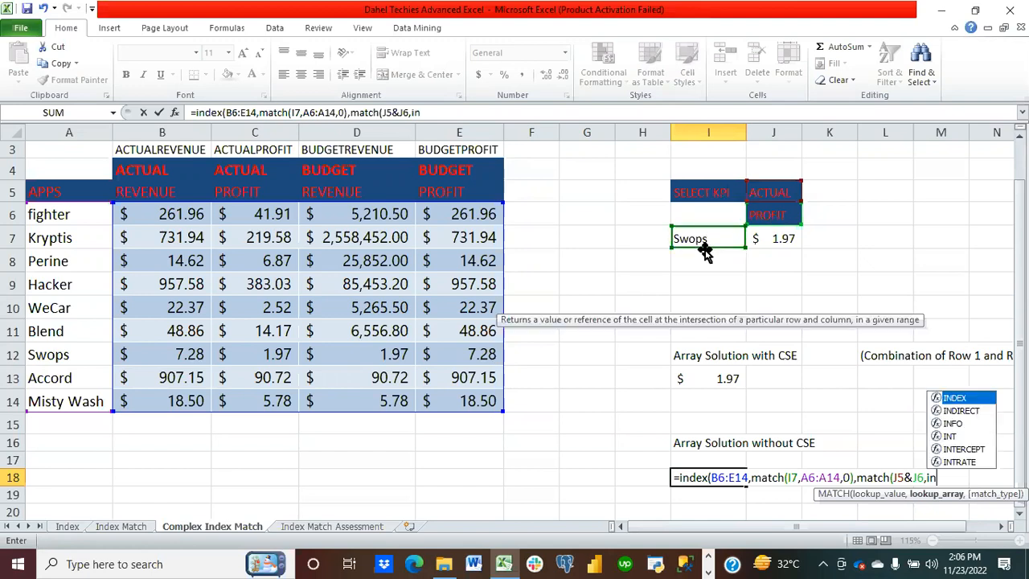
type("dex")
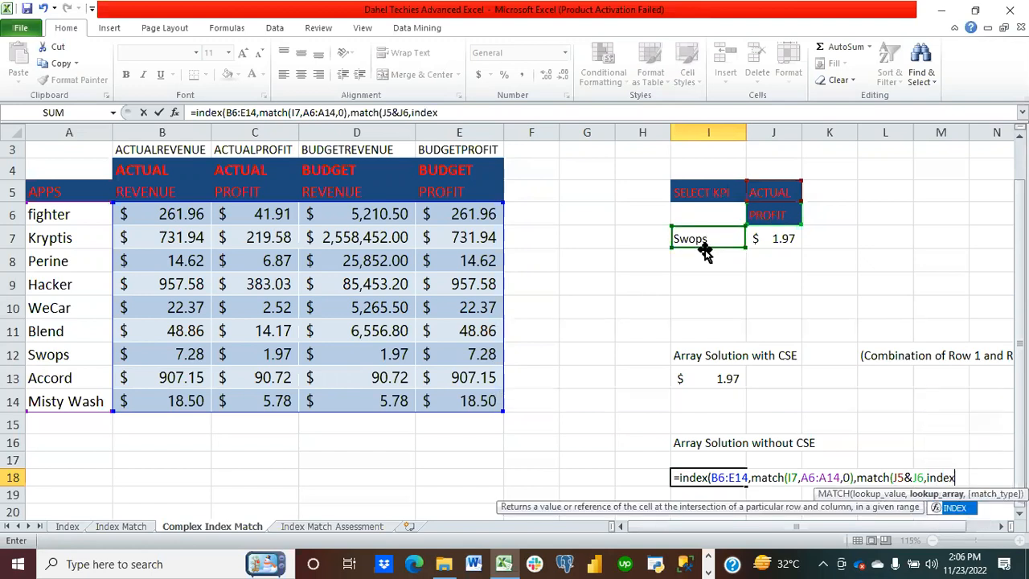
type("(")
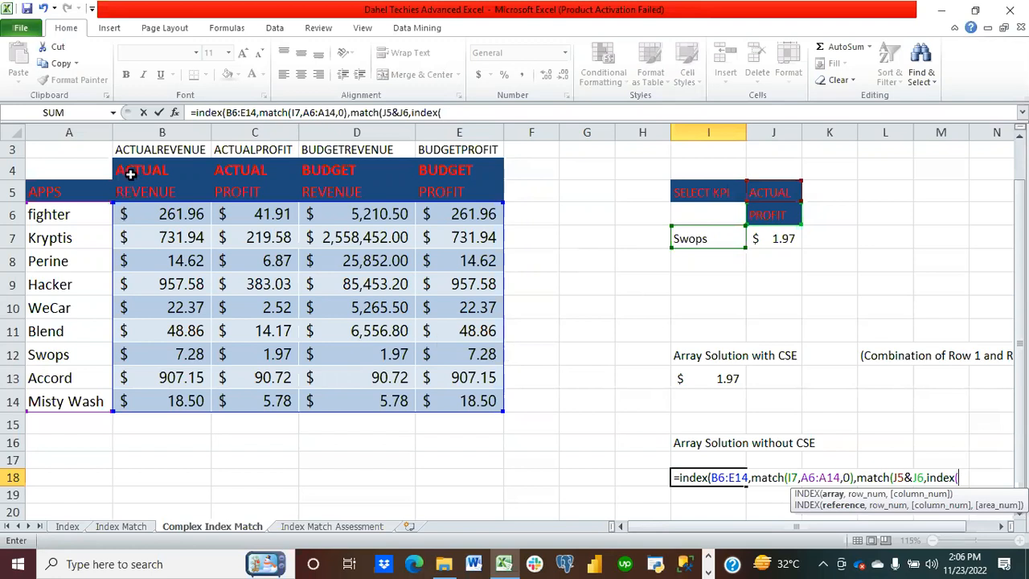
left_click_drag(130, 174, 443, 178)
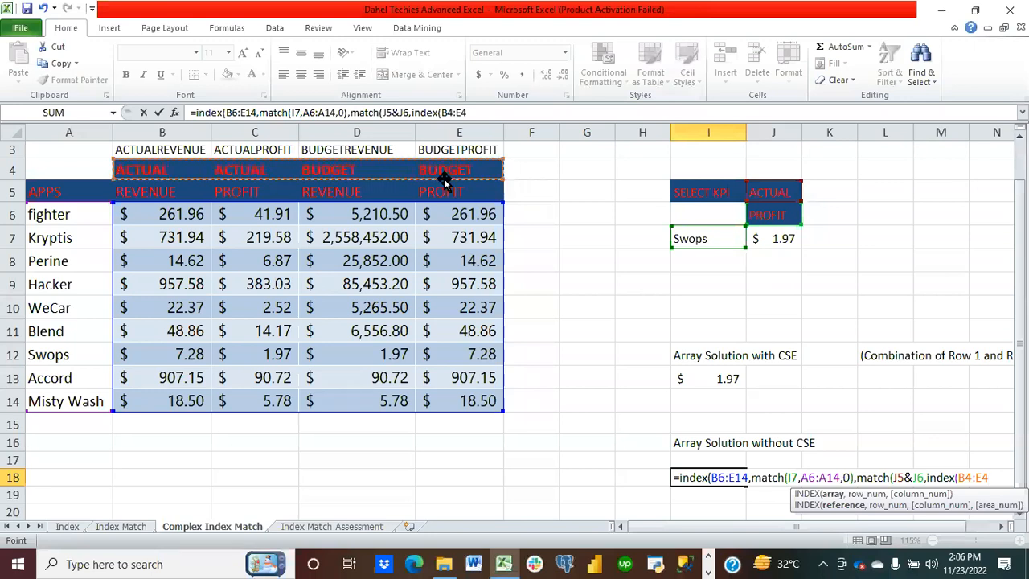
type("&")
left_click_drag(140, 194, 454, 201)
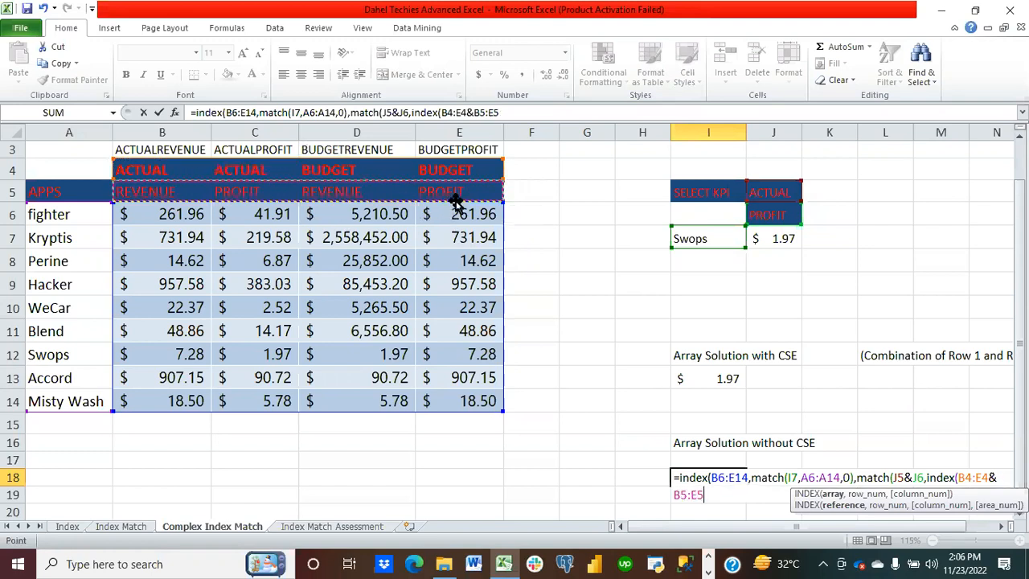
type(",")
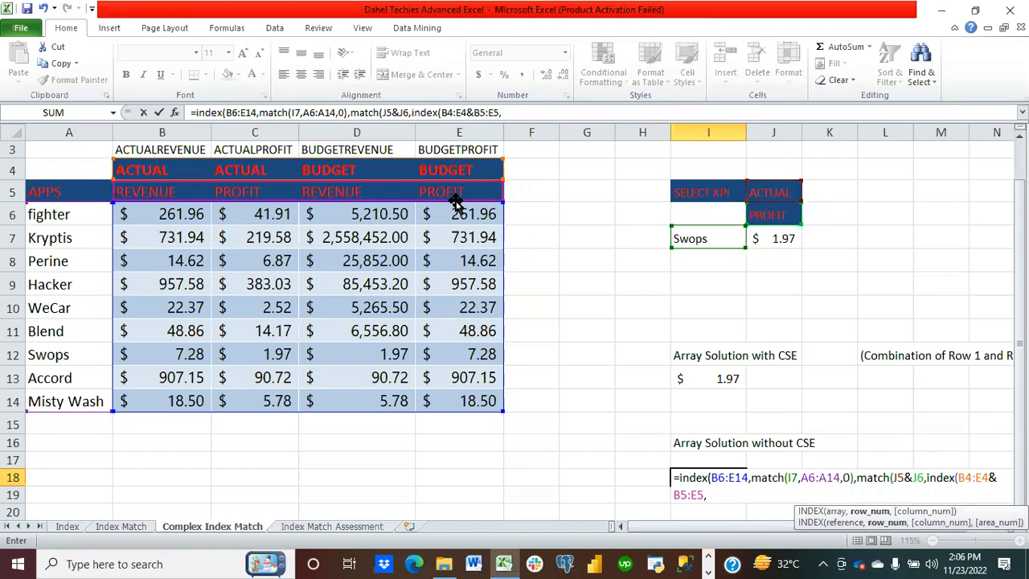
type("0)")
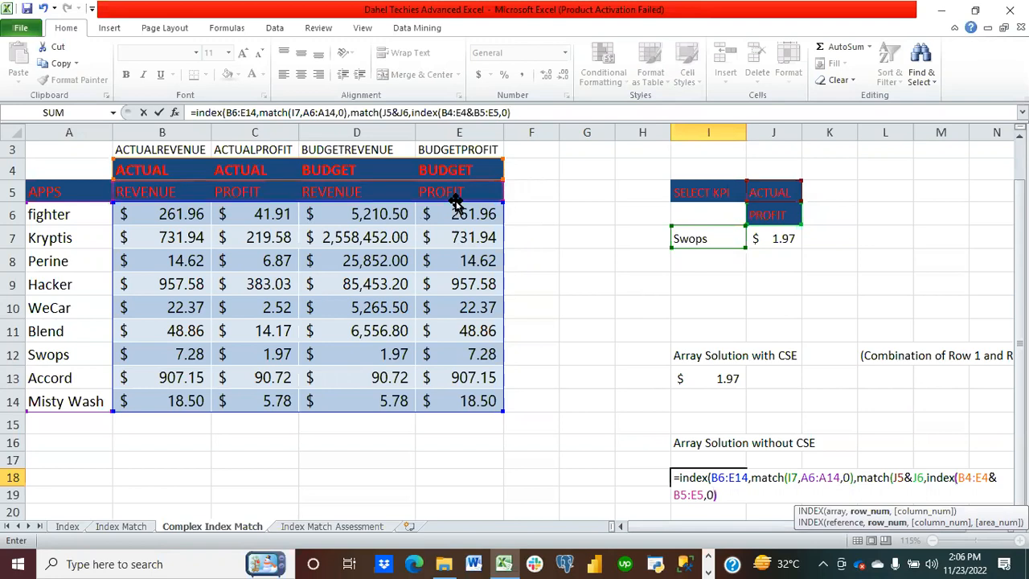
type(",")
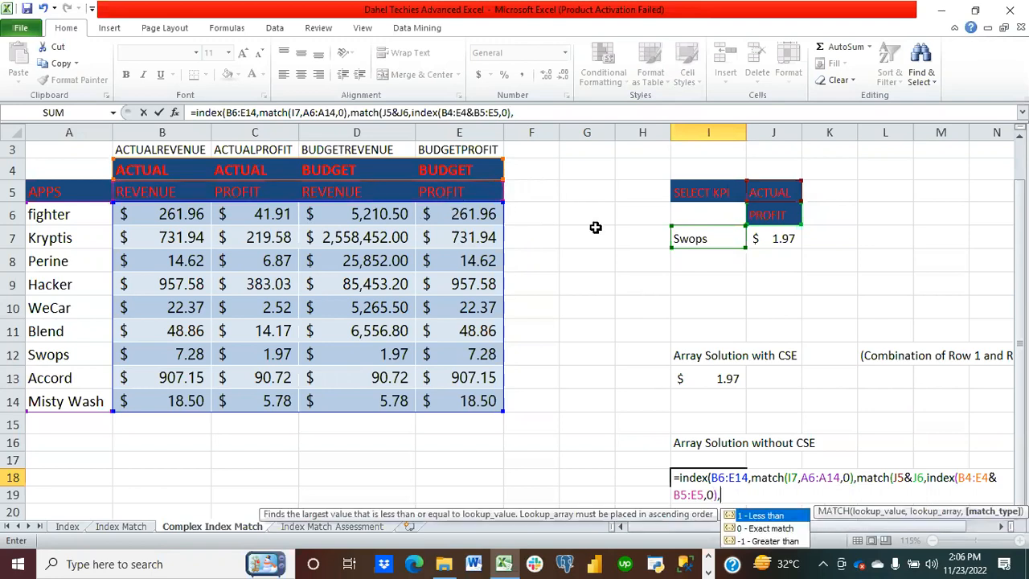
Step: Finish with match type 0 and closing brackets, then enter the formula without CSE
double_click(763, 530)
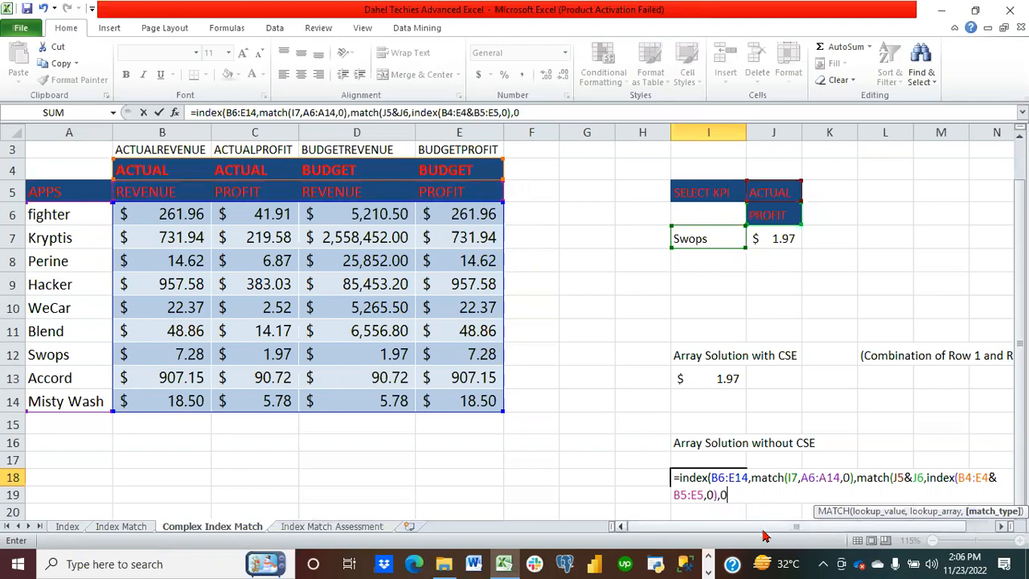
type("))")
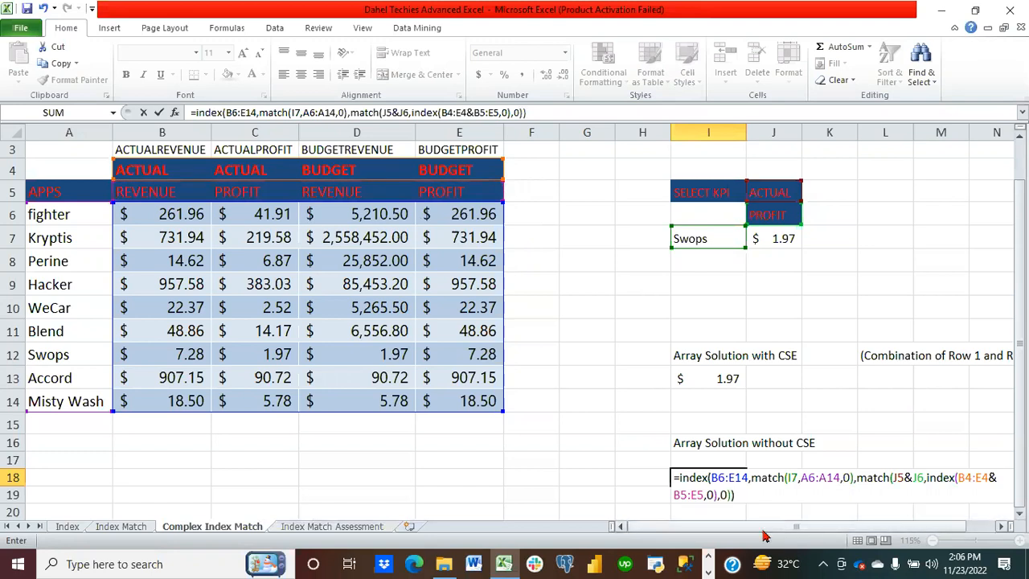
key("ctrl+Return")
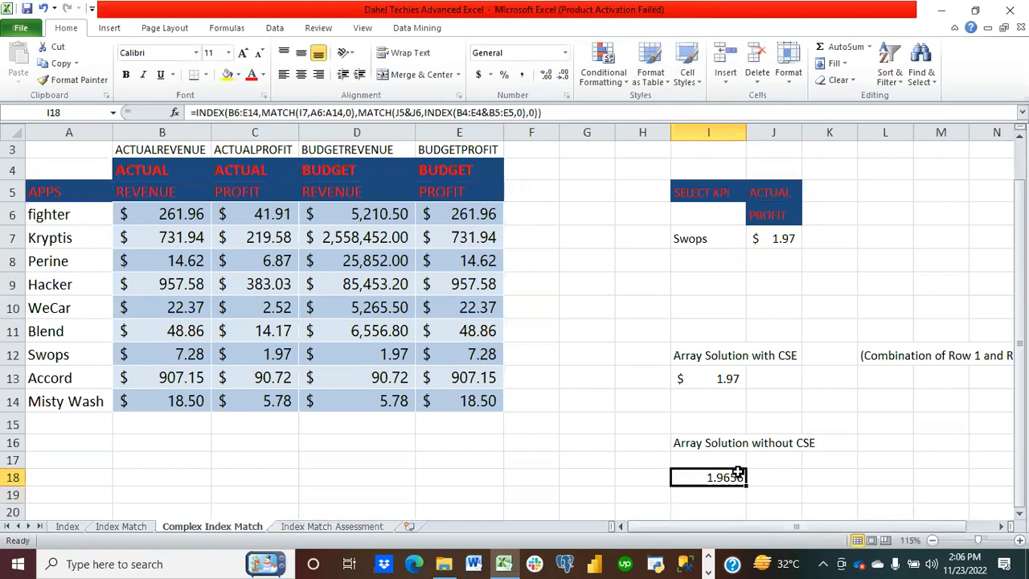
Step: Try to copy the I18 formula text from the formula bar into I20
left_click(787, 213)
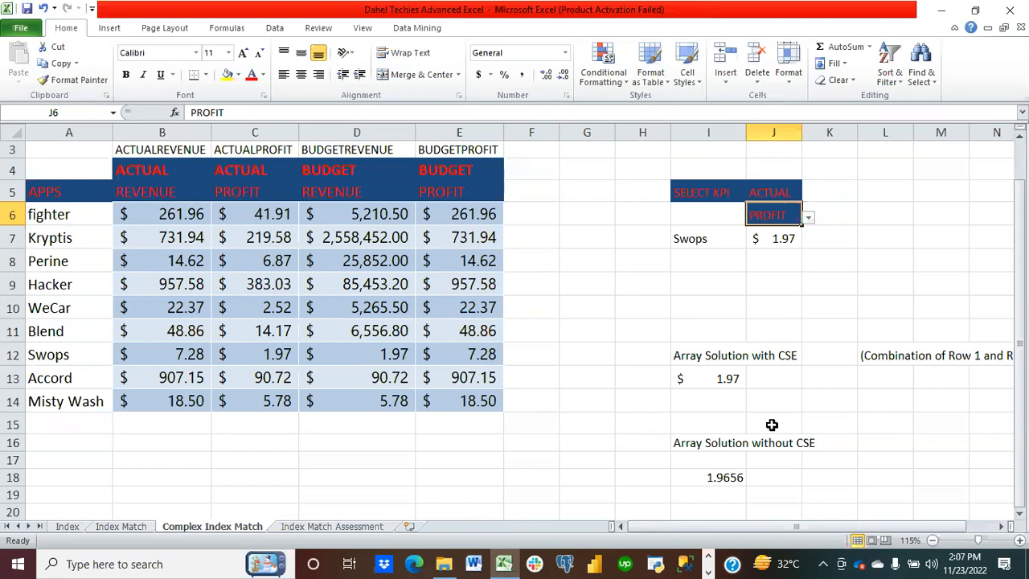
scroll(771, 424, "down", 1)
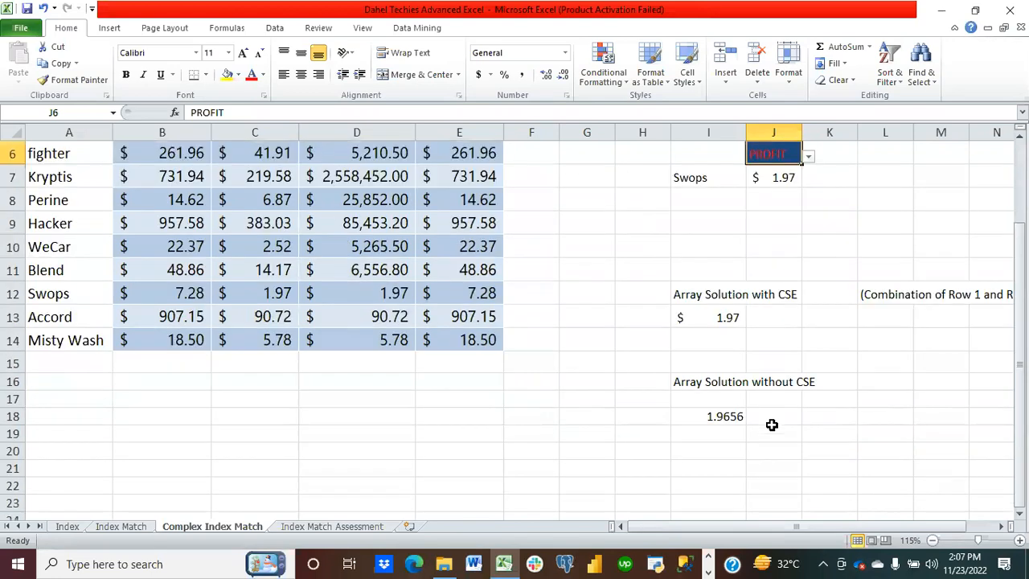
left_click(727, 417)
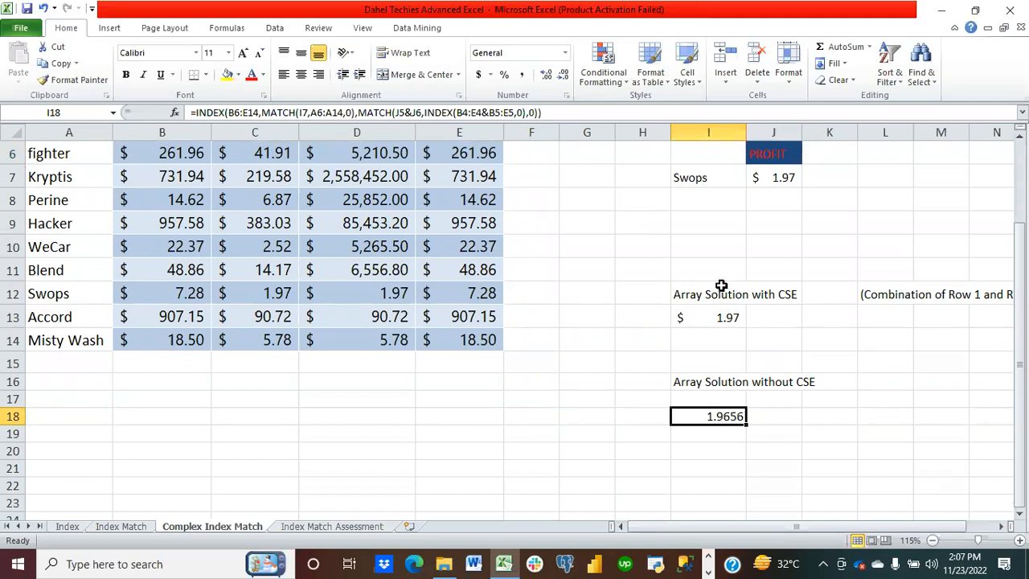
left_click(548, 112)
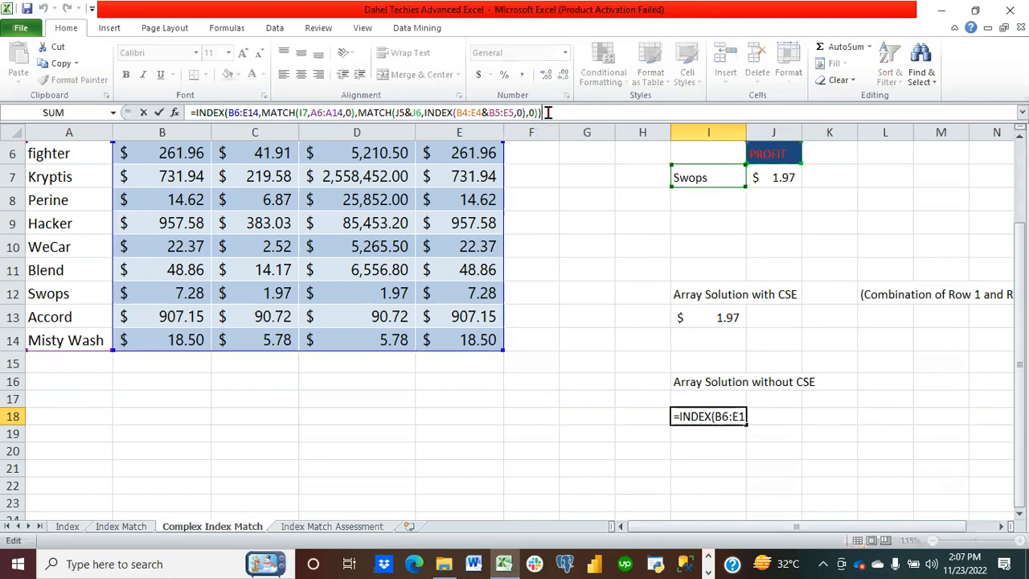
left_click_drag(547, 112, 206, 105)
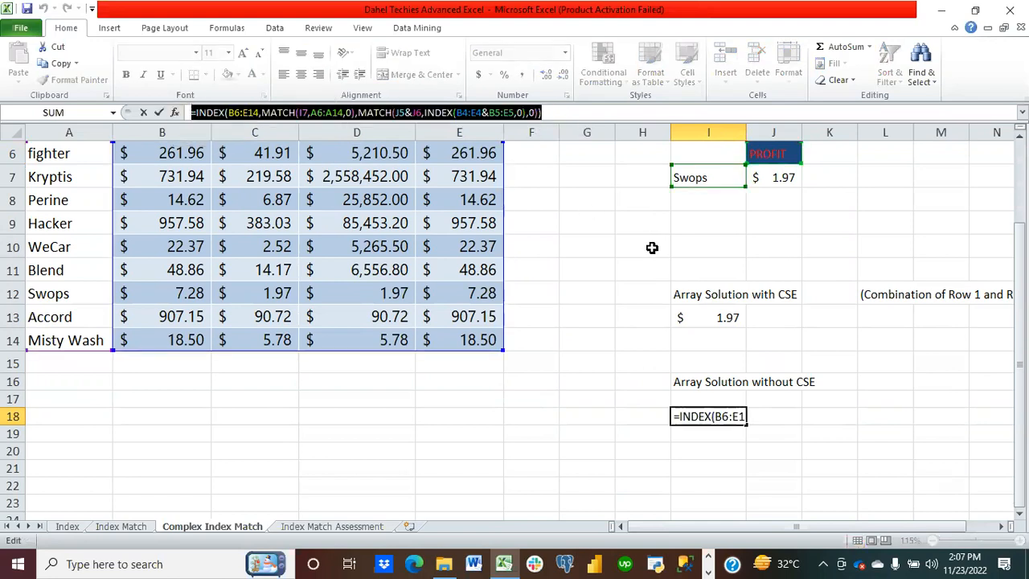
key("ctrl+c")
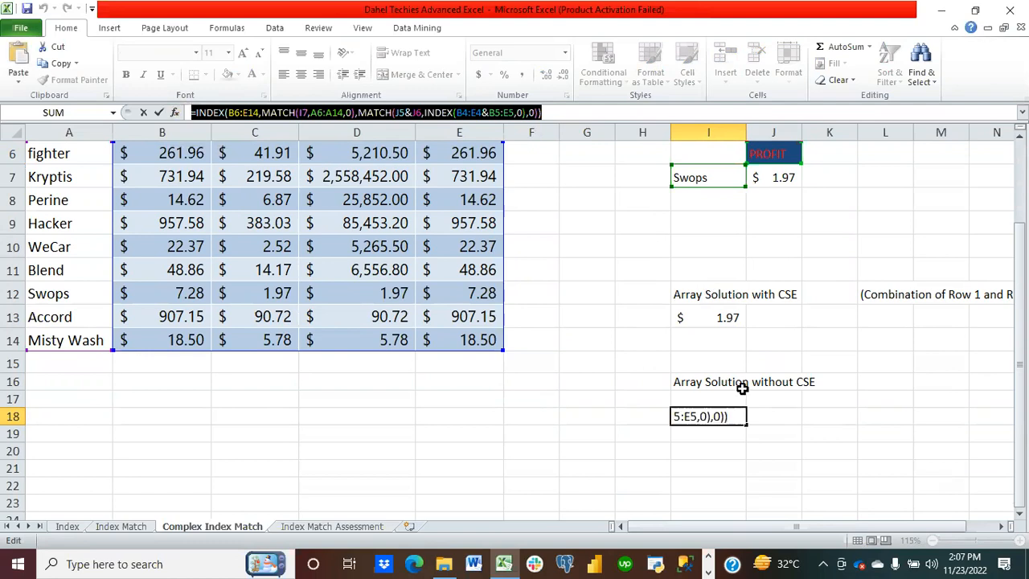
left_click(724, 444)
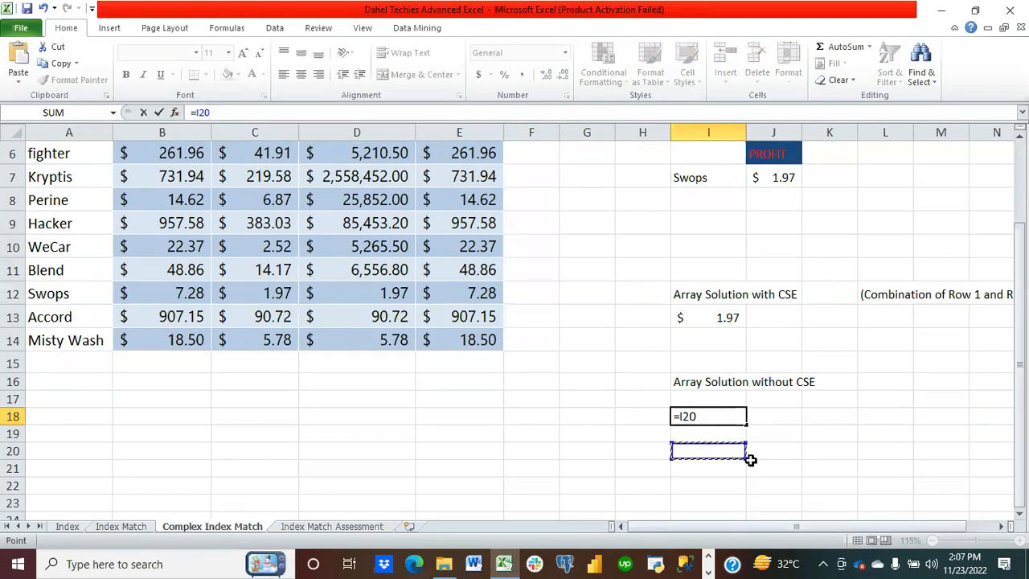
key("ctrl+z")
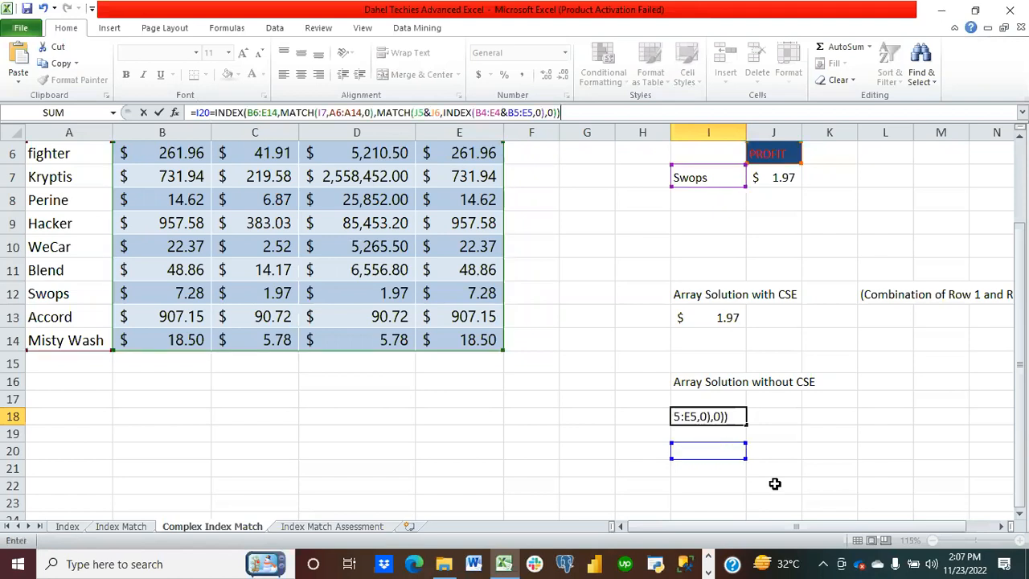
left_click(807, 482)
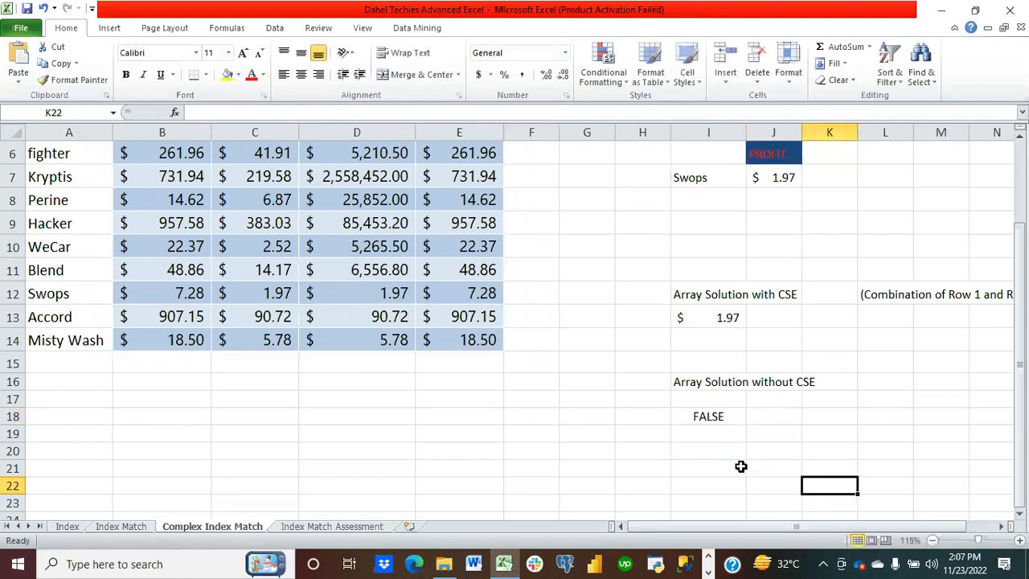
left_click(710, 413)
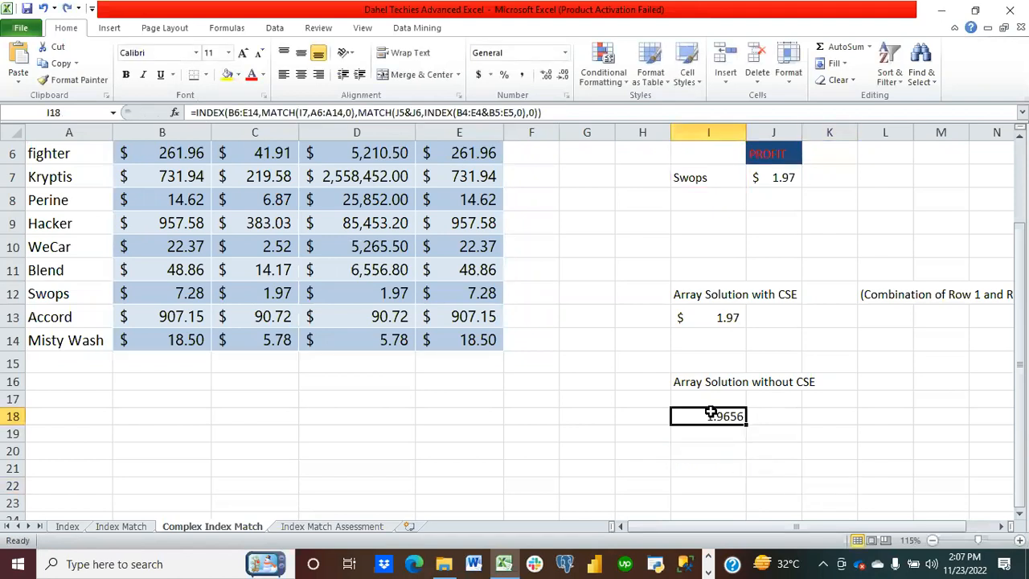
Step: Copy the I18 formula into I21, then delete the pasted result from I21
left_click(738, 464)
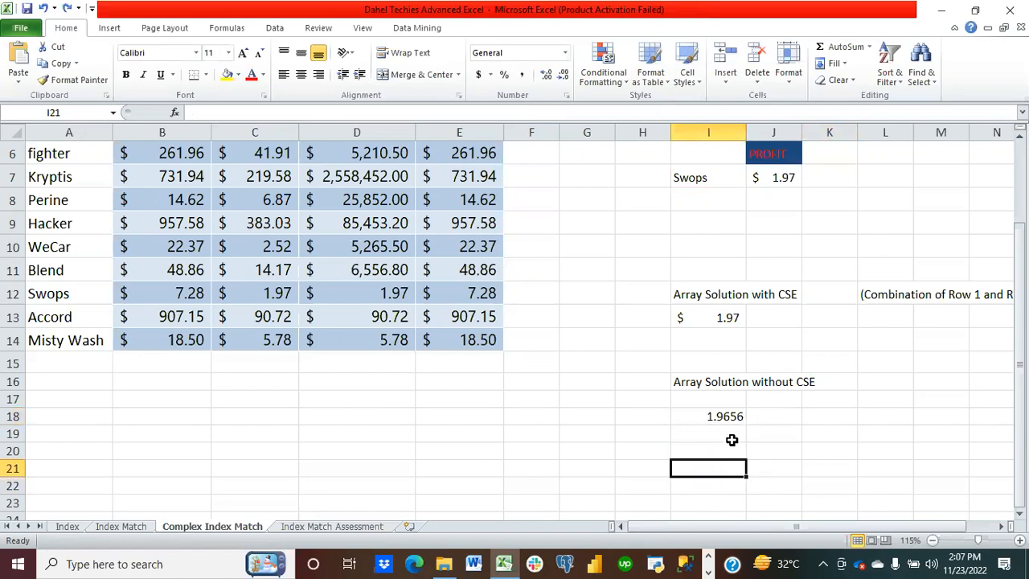
left_click(725, 413)
key("ctrl+c")
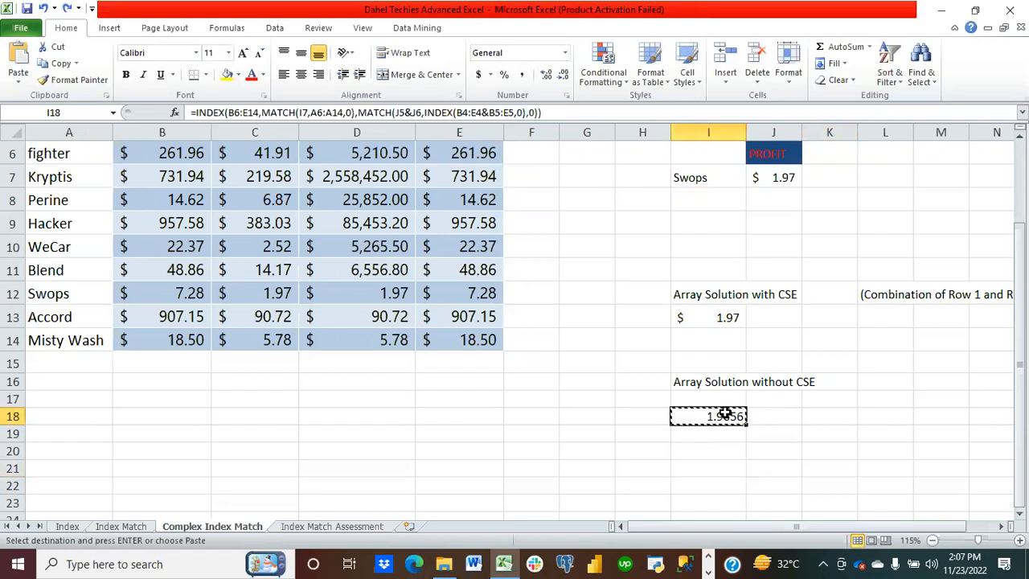
left_click(719, 469)
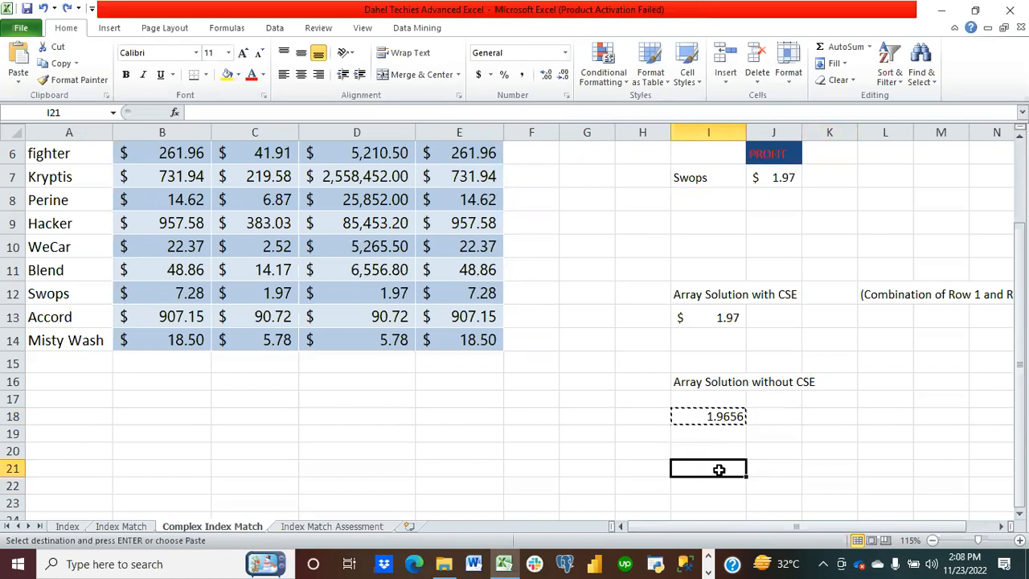
key("ctrl+v")
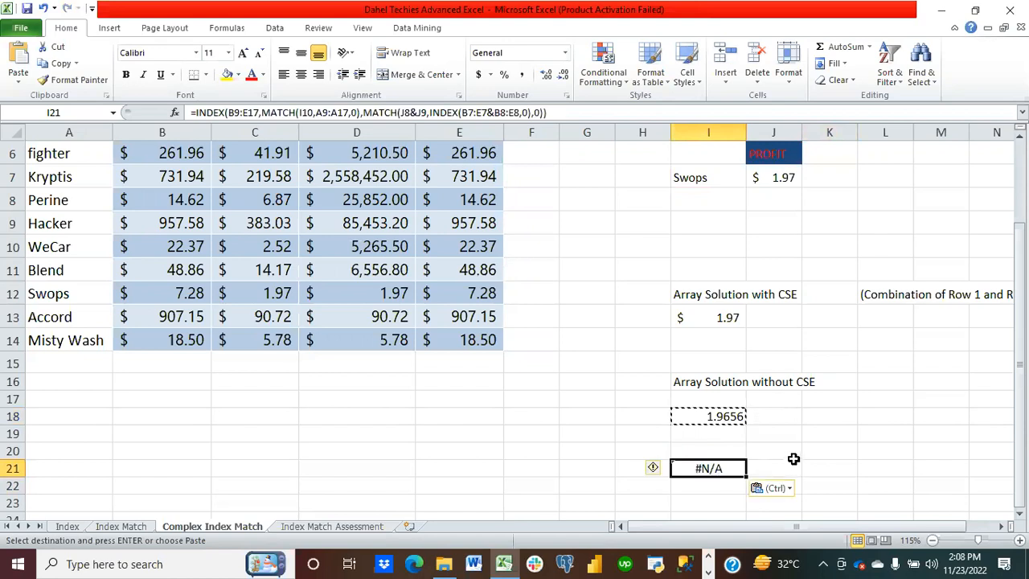
left_click(731, 450)
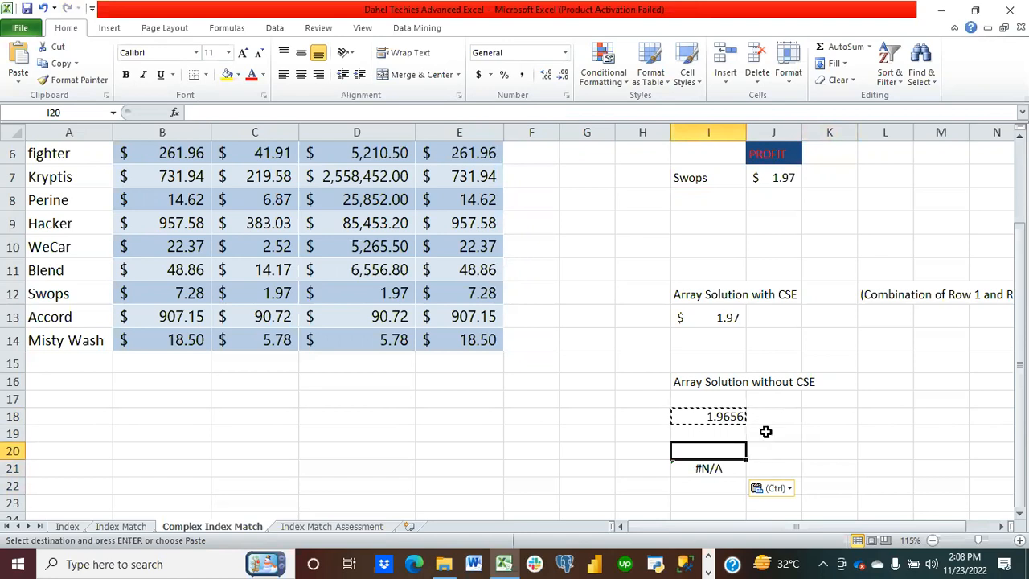
left_click(731, 474)
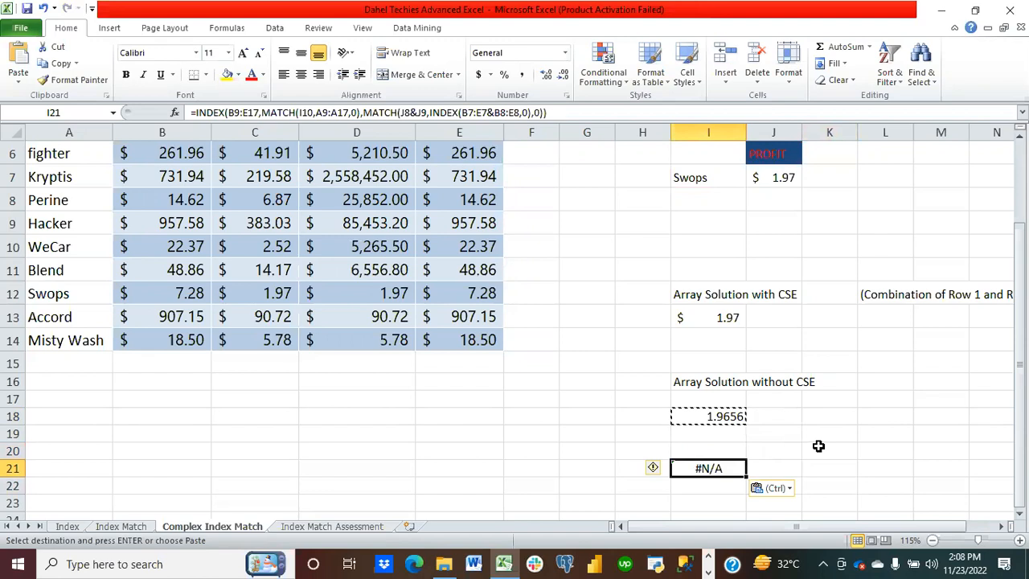
left_click(727, 416)
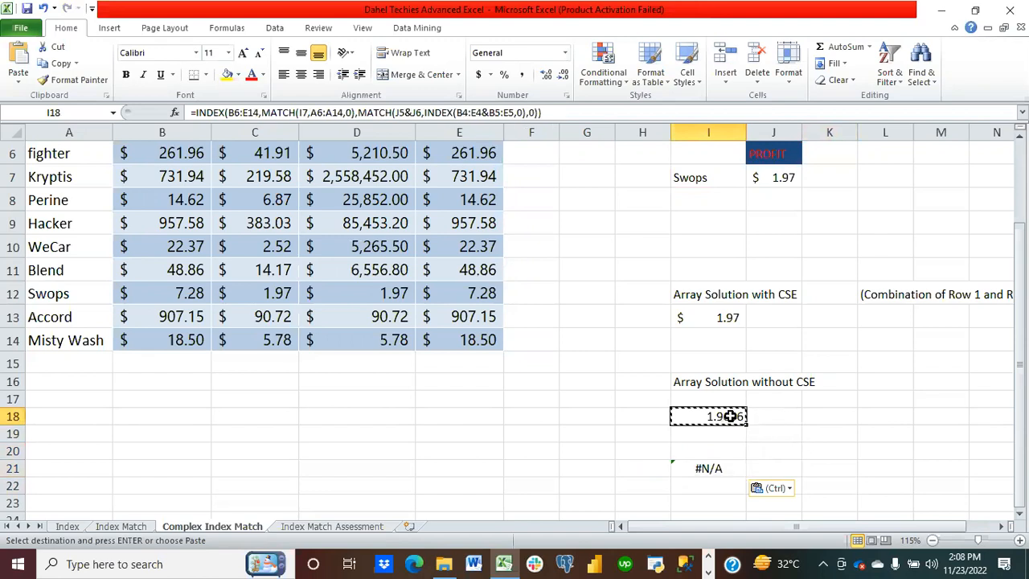
key("Escape")
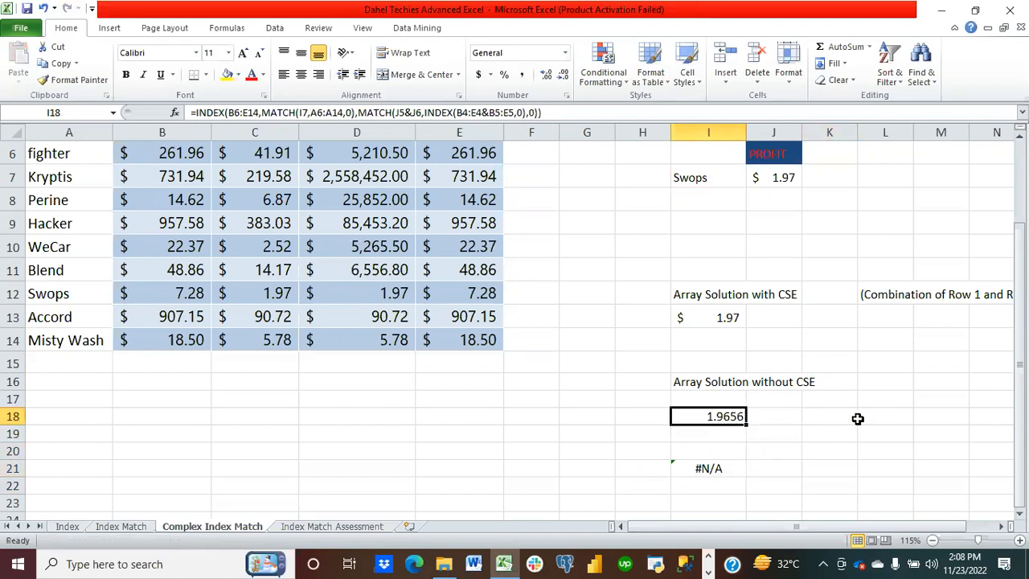
left_click(718, 470)
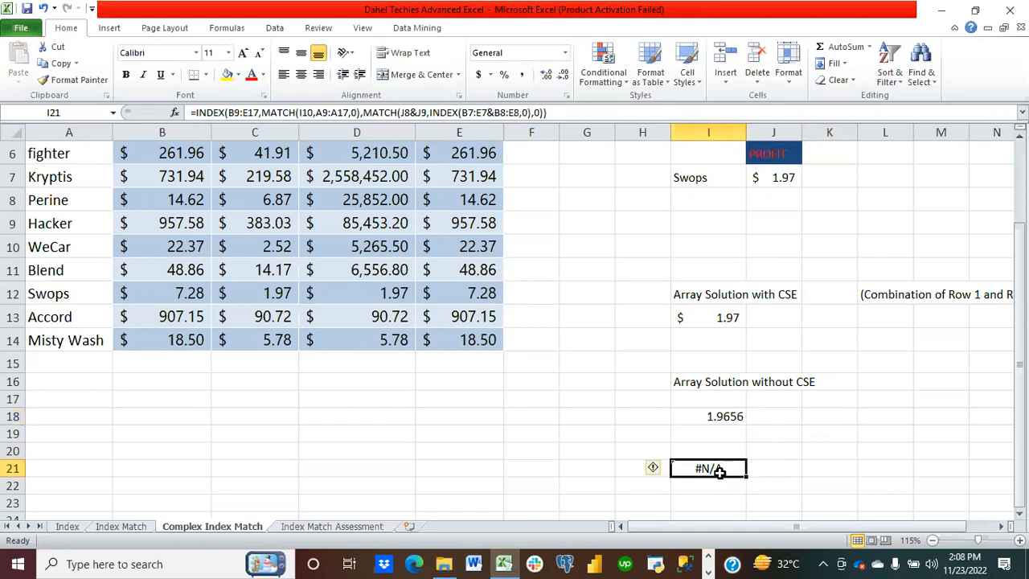
key("Delete")
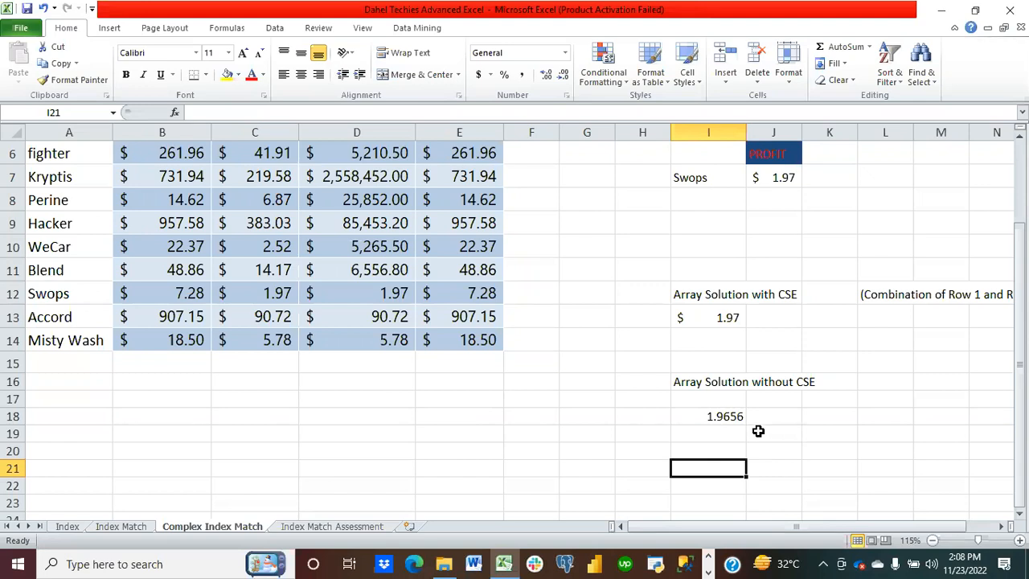
left_click(710, 453)
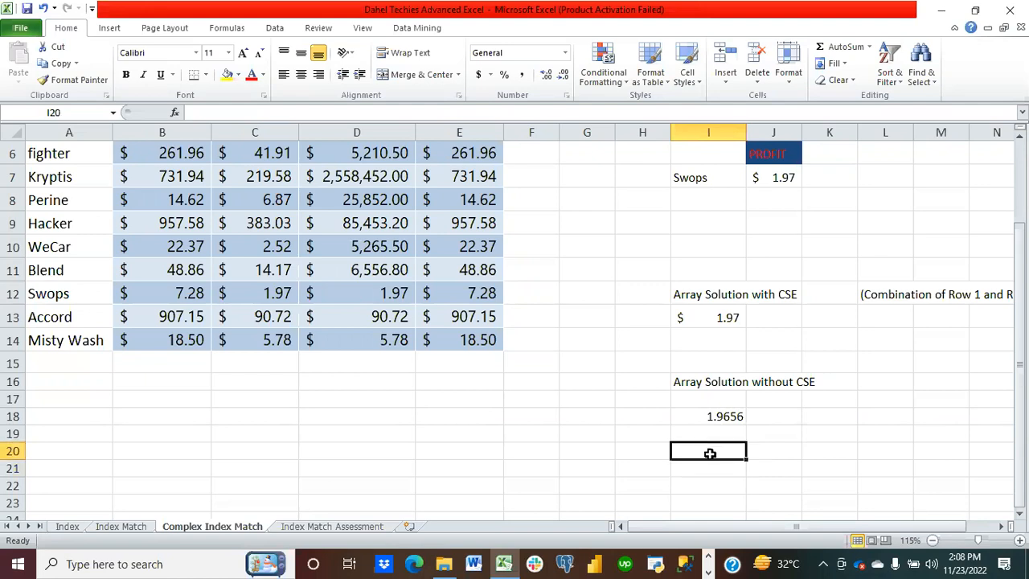
type("=")
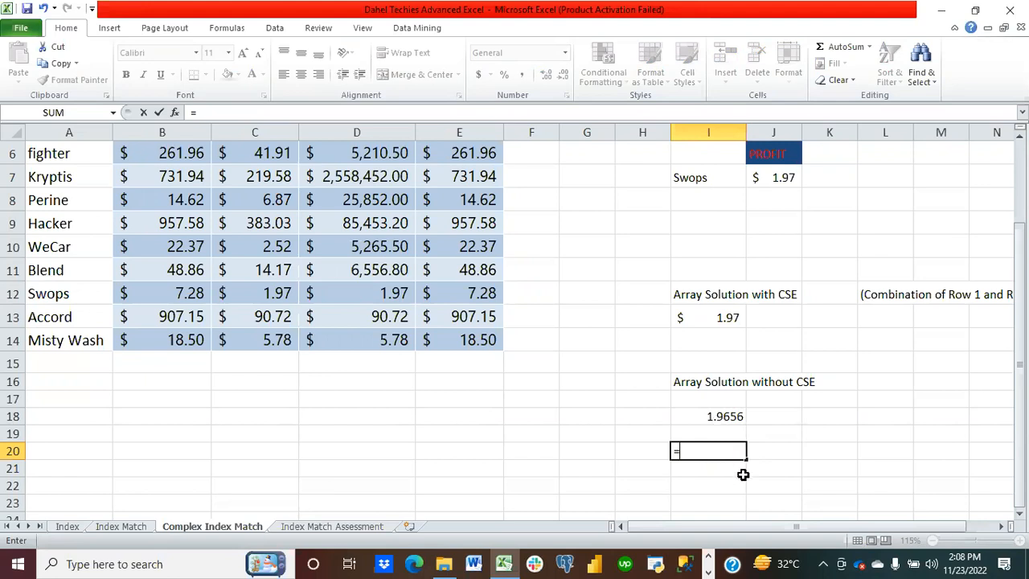
left_click(731, 418)
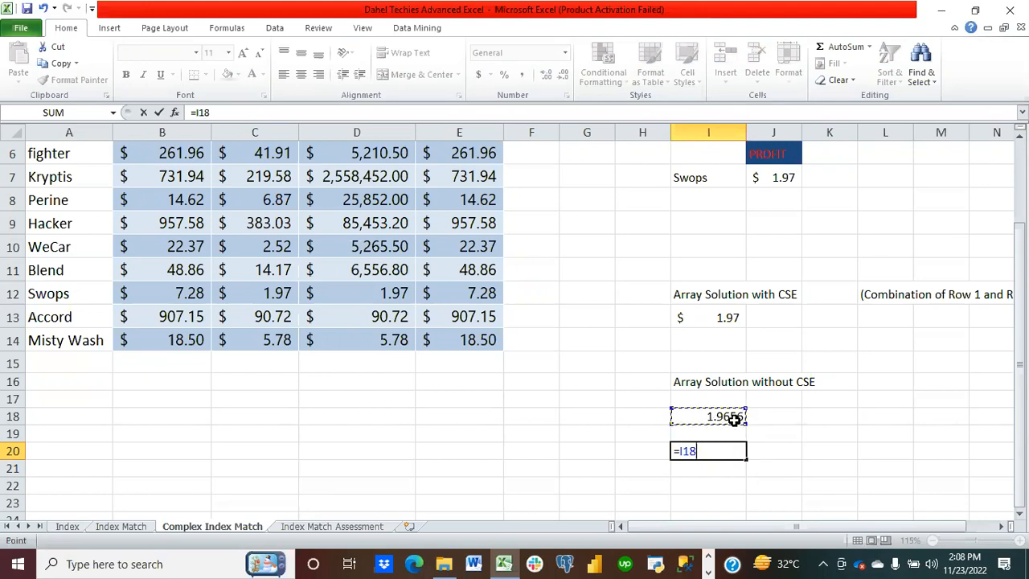
key("Escape")
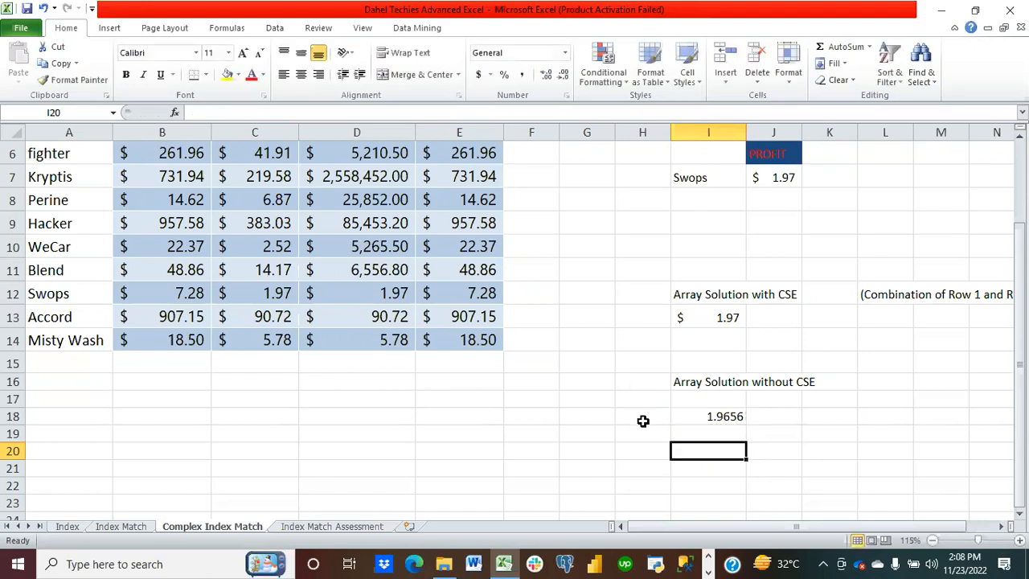
Step: Change the inner INDEX's row argument in the I18 formula to 2
left_click(729, 415)
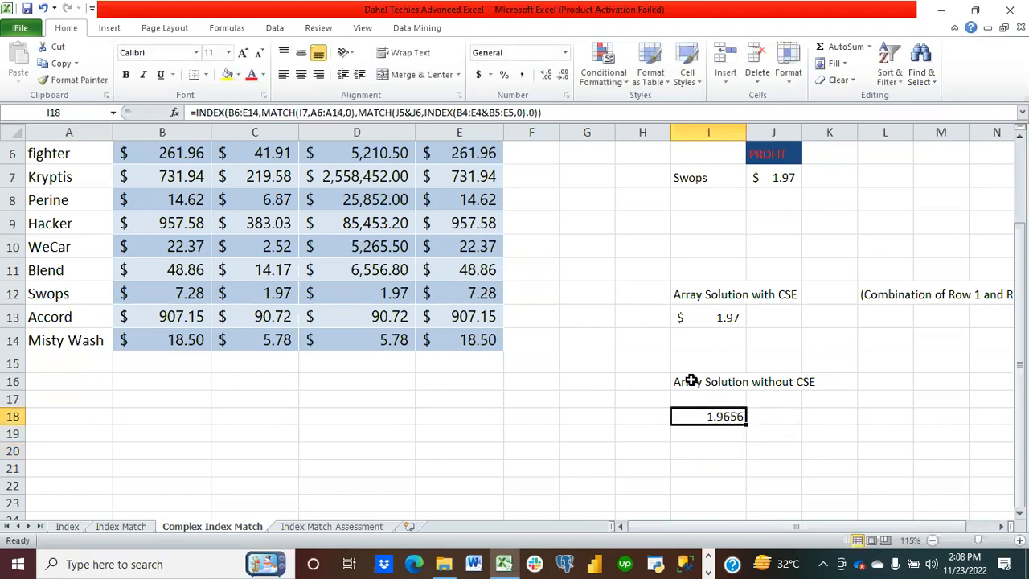
left_click(522, 113)
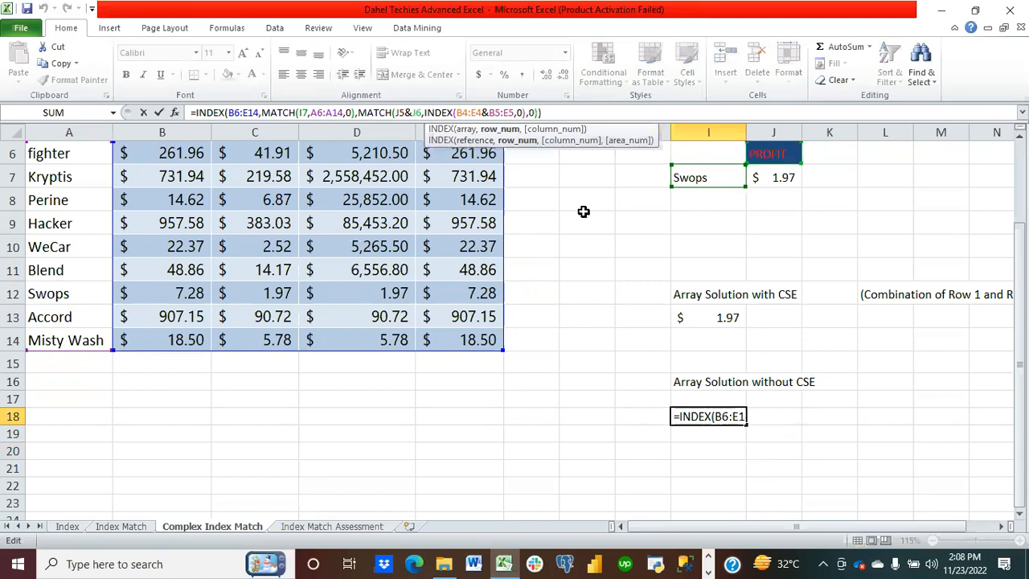
key("BackSpace")
type("2")
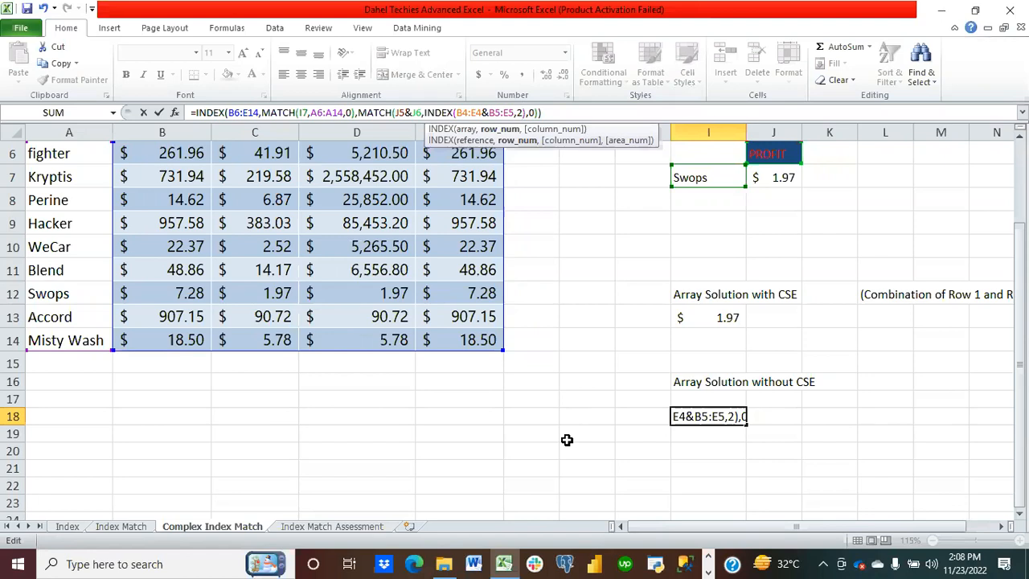
key("Return")
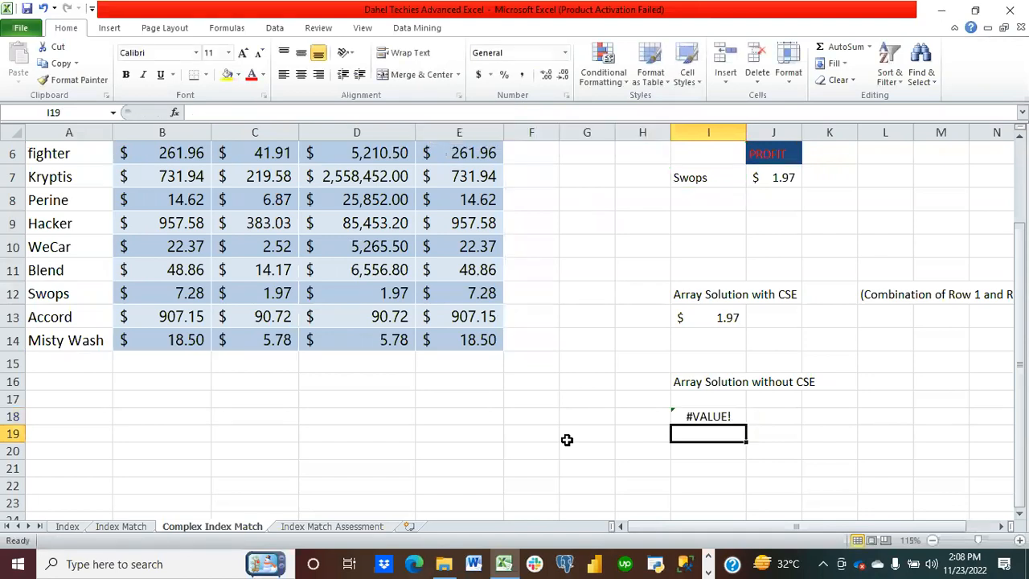
Step: Leave the inner INDEX's row argument in the I18 formula blank, as INDEX(B4:E4&B5:E5,,)
left_click(709, 416)
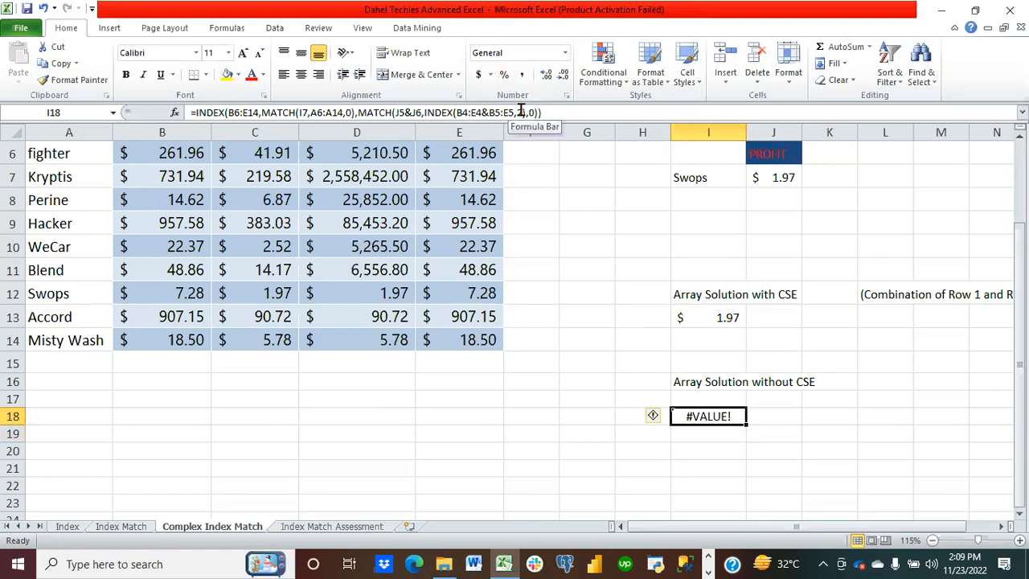
scroll(450, 269, "up", 2)
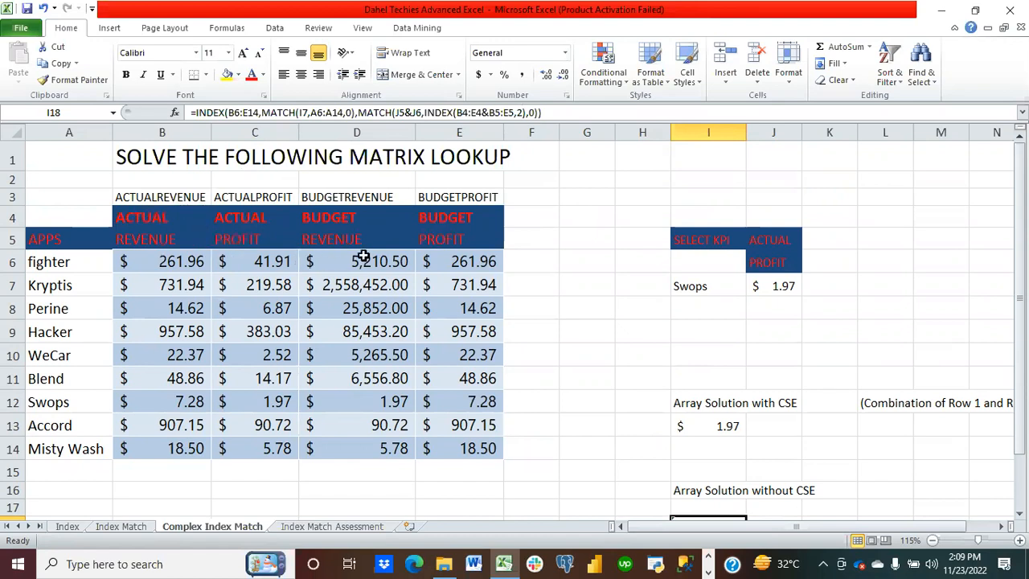
left_click(520, 112)
key("BackSpace")
type(",")
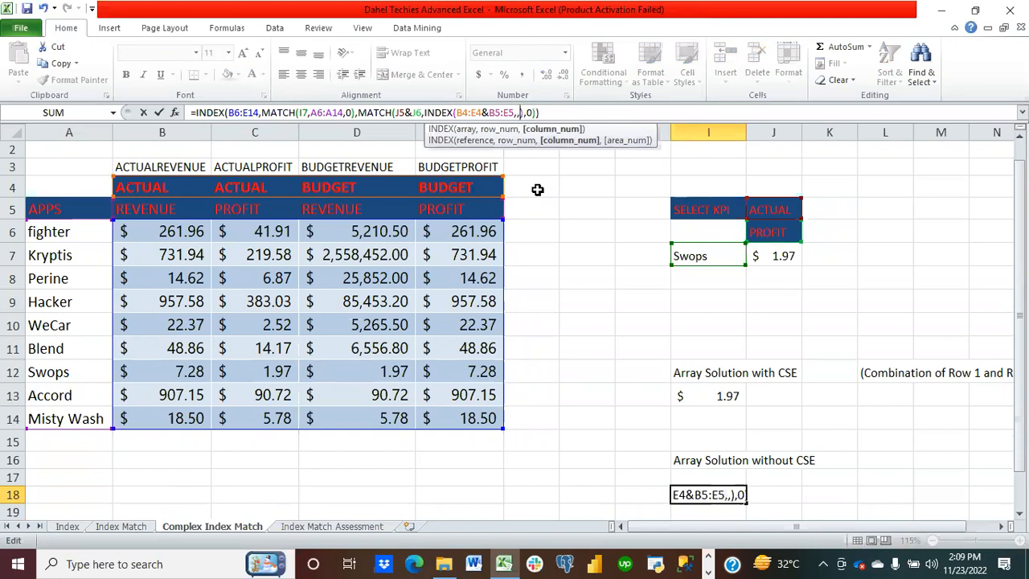
key("Return")
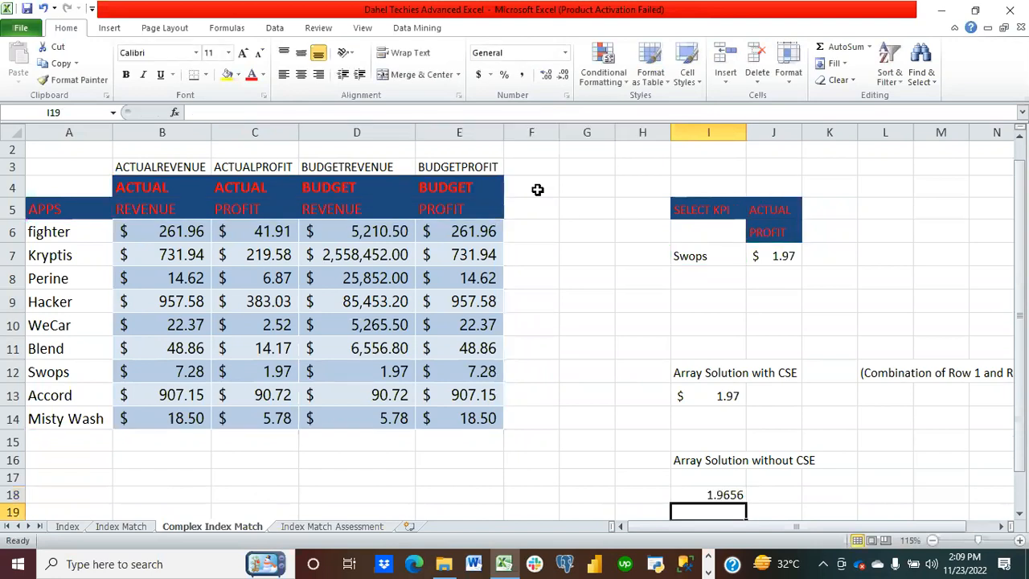
Step: Set the inner INDEX's row argument in the I18 formula back to 0 and re-enter it
left_click(719, 494)
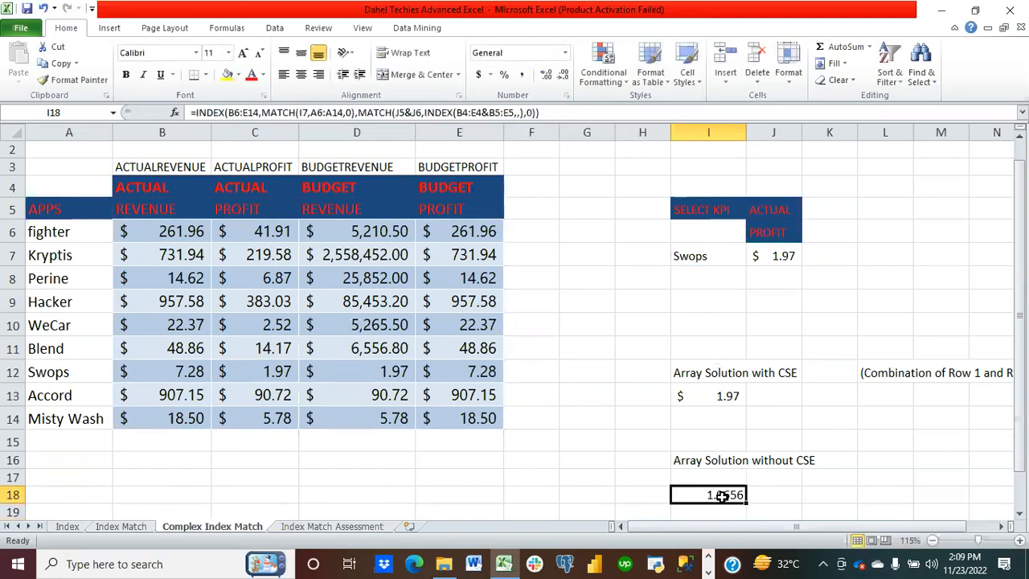
left_click(521, 112)
type("0")
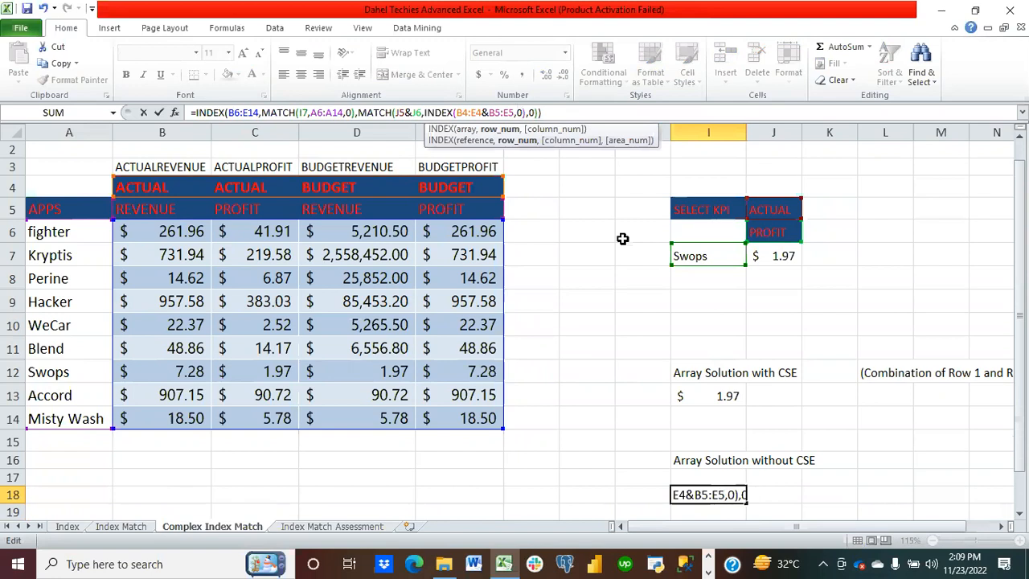
key("Return")
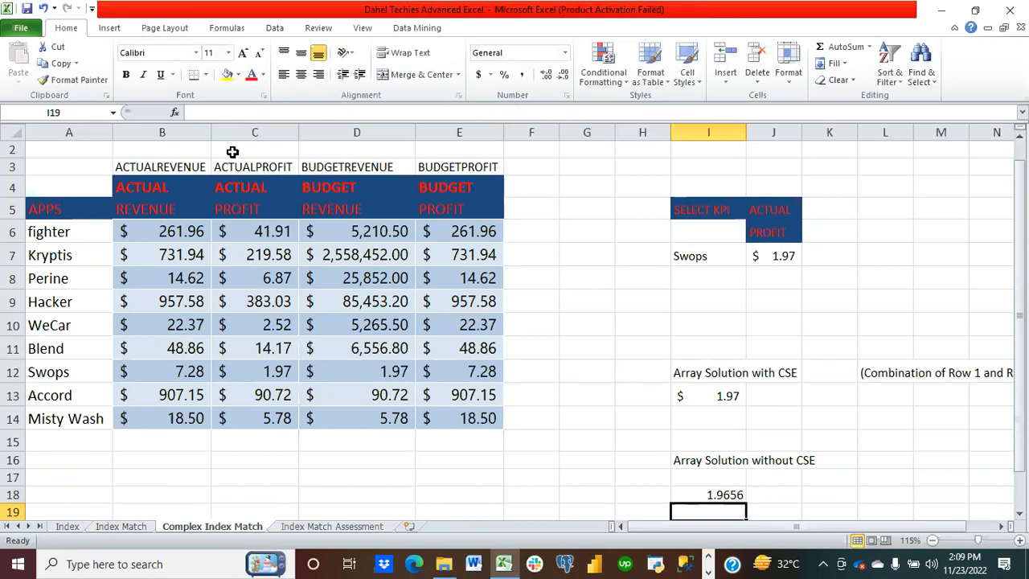
Step: Save the workbook
left_click(29, 10)
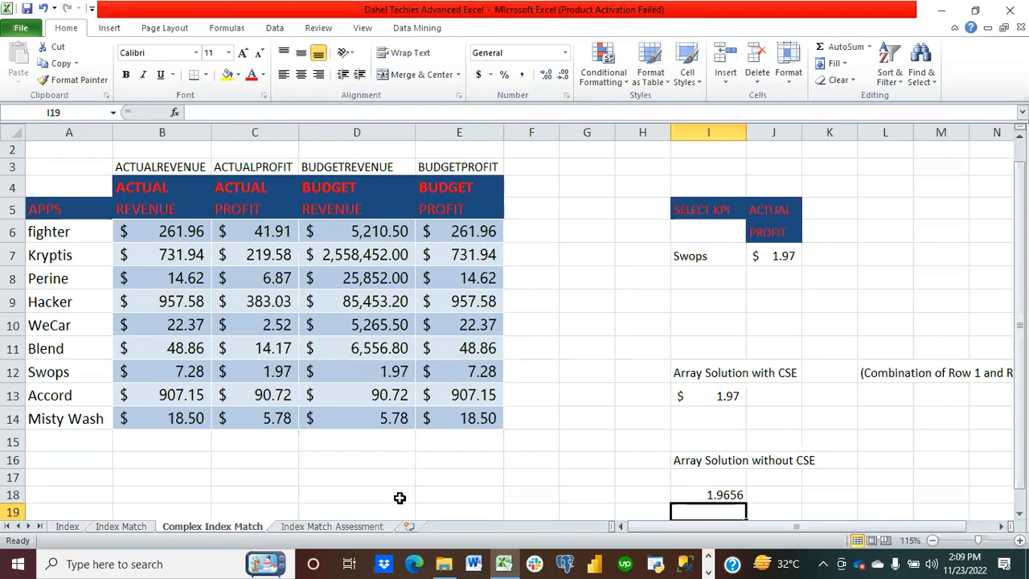
Step: Open the Index Match Assessment sheet and examine its sales data and the West and Central region task
left_click(321, 527)
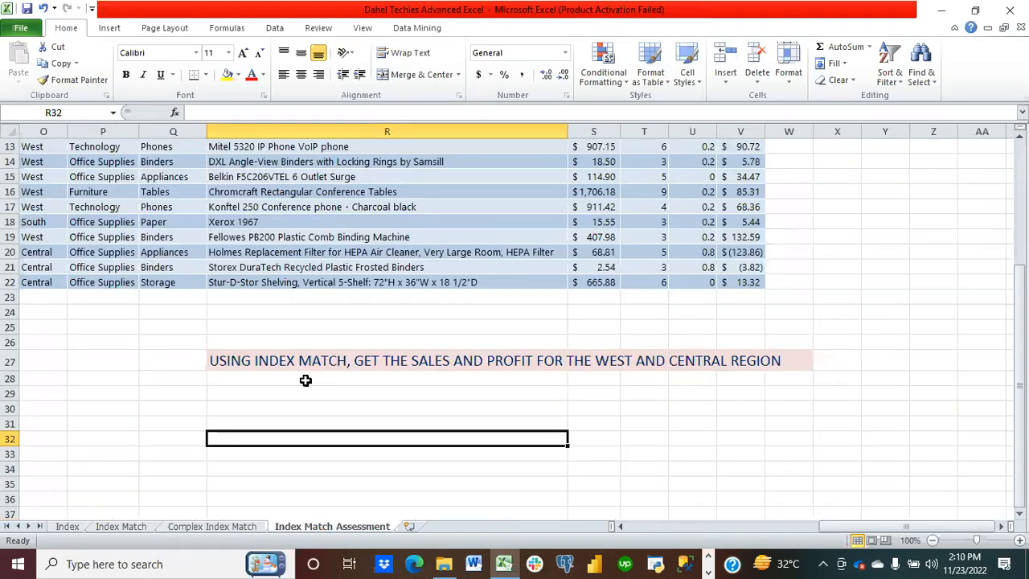
scroll(333, 372, "up", 4)
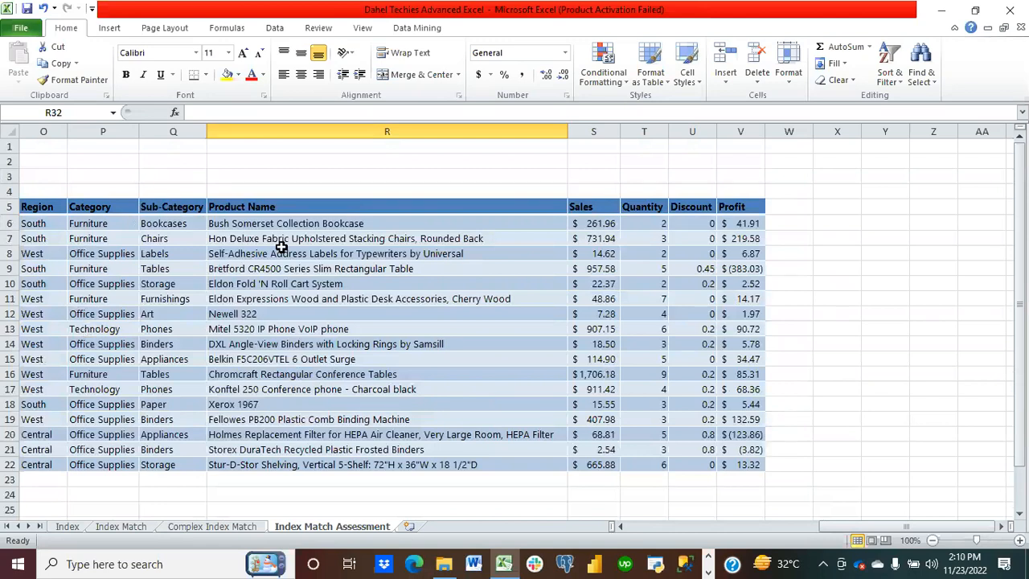
scroll(413, 194, "down", 2)
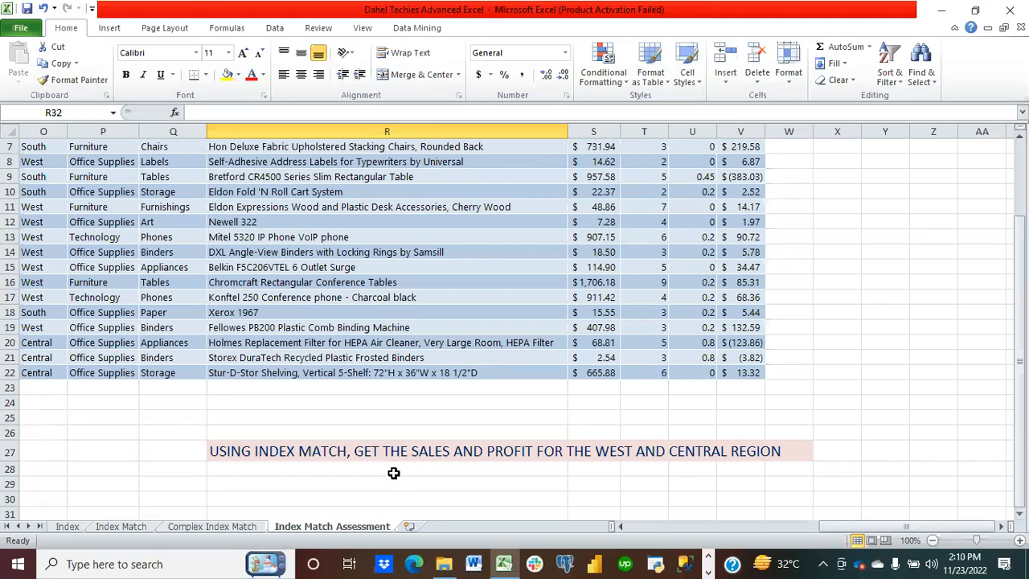
scroll(285, 454, "up", 2)
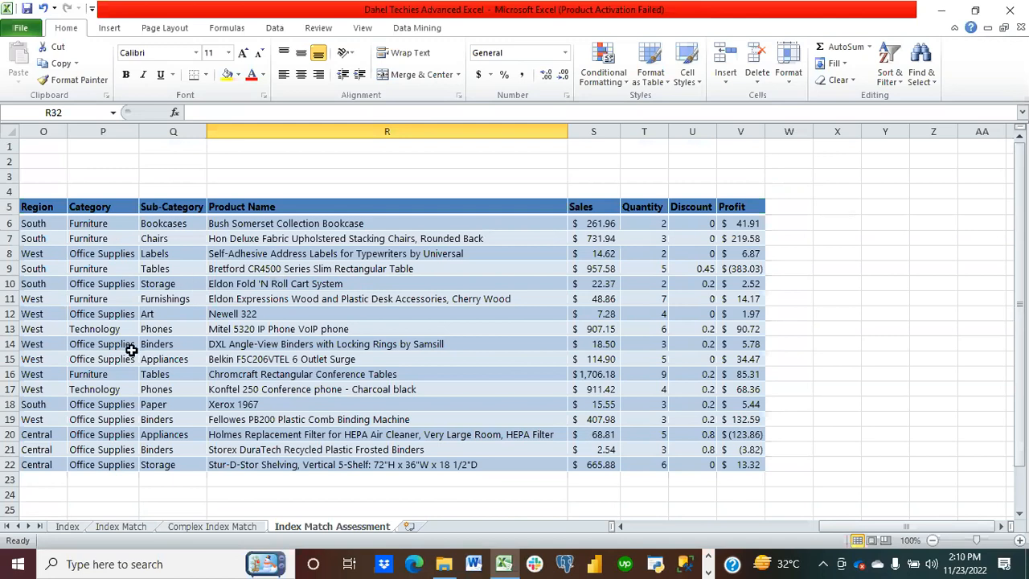
scroll(131, 350, "down", 2)
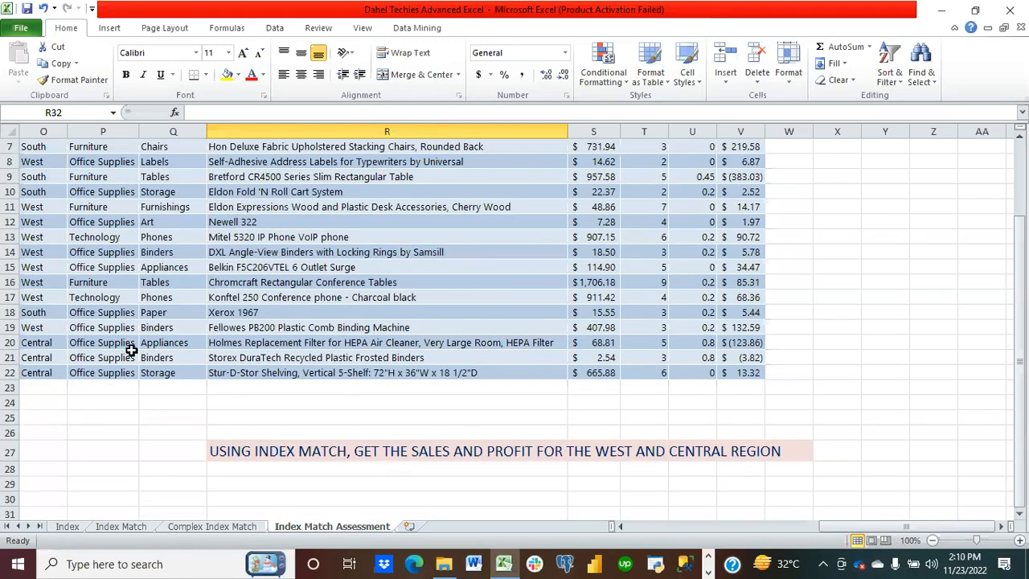
Step: Return to the Index Match sheet, close Excel, and stop sharing the screen in Zoom
left_click(122, 527)
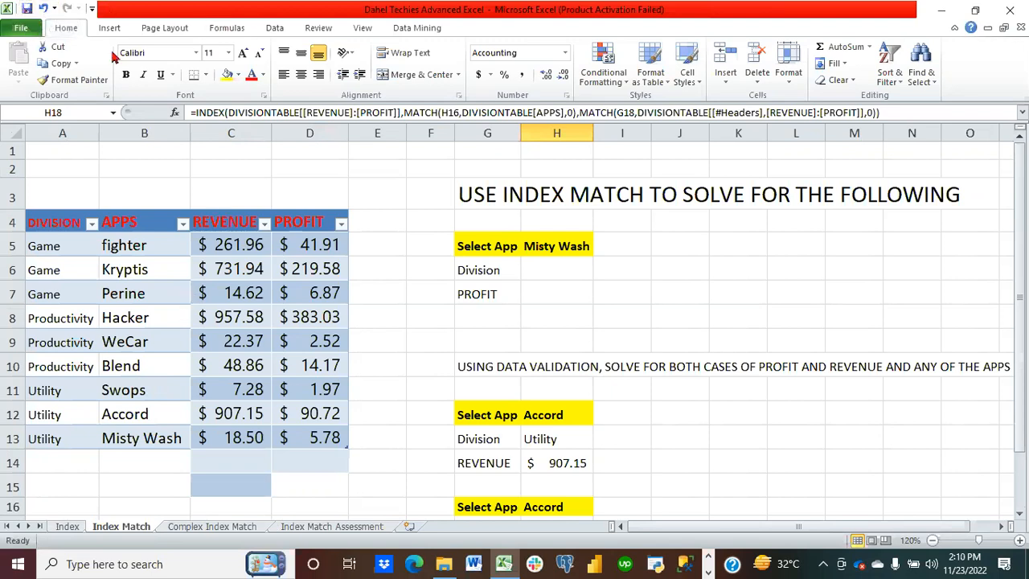
left_click(1010, 11)
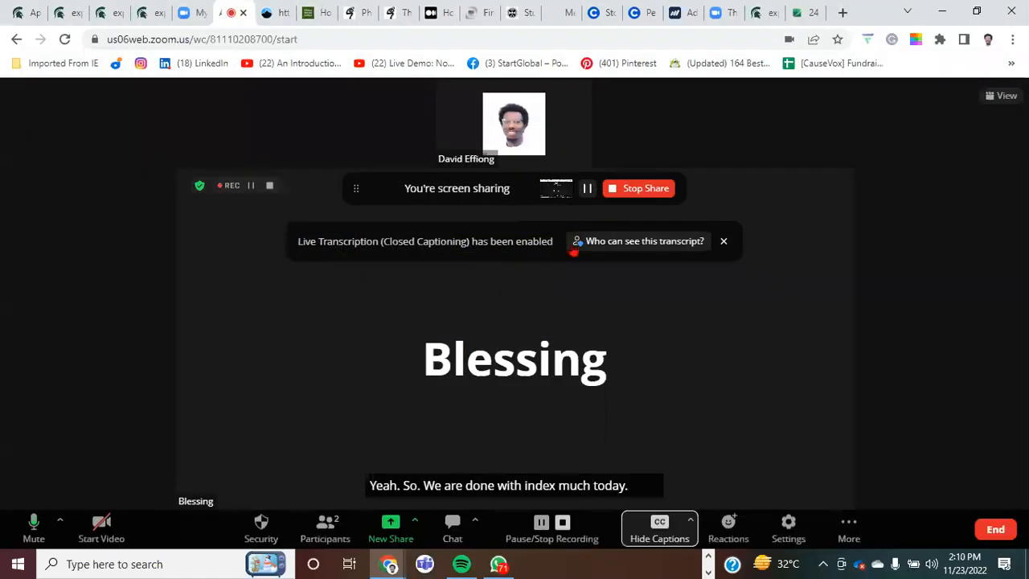
left_click(639, 189)
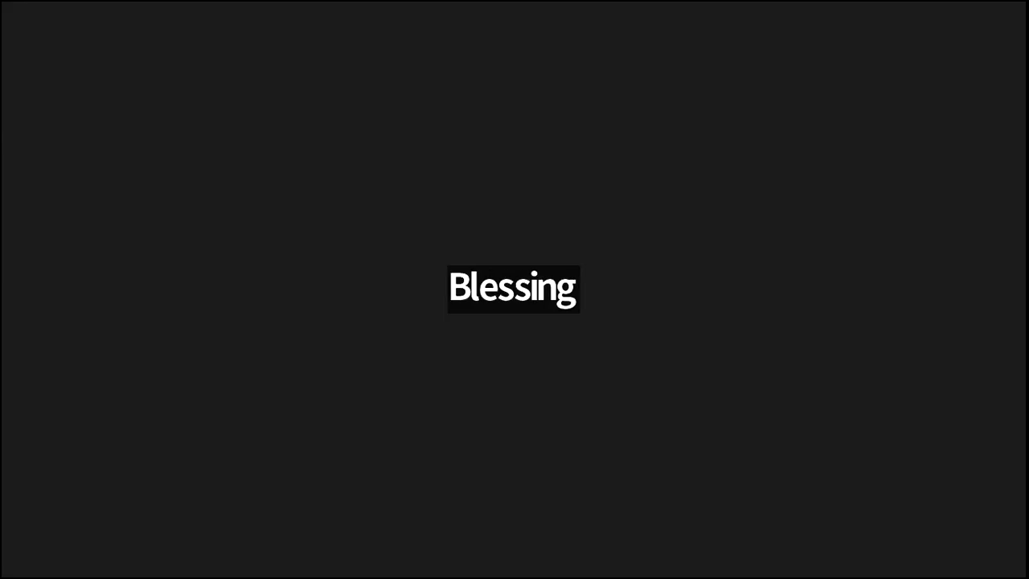